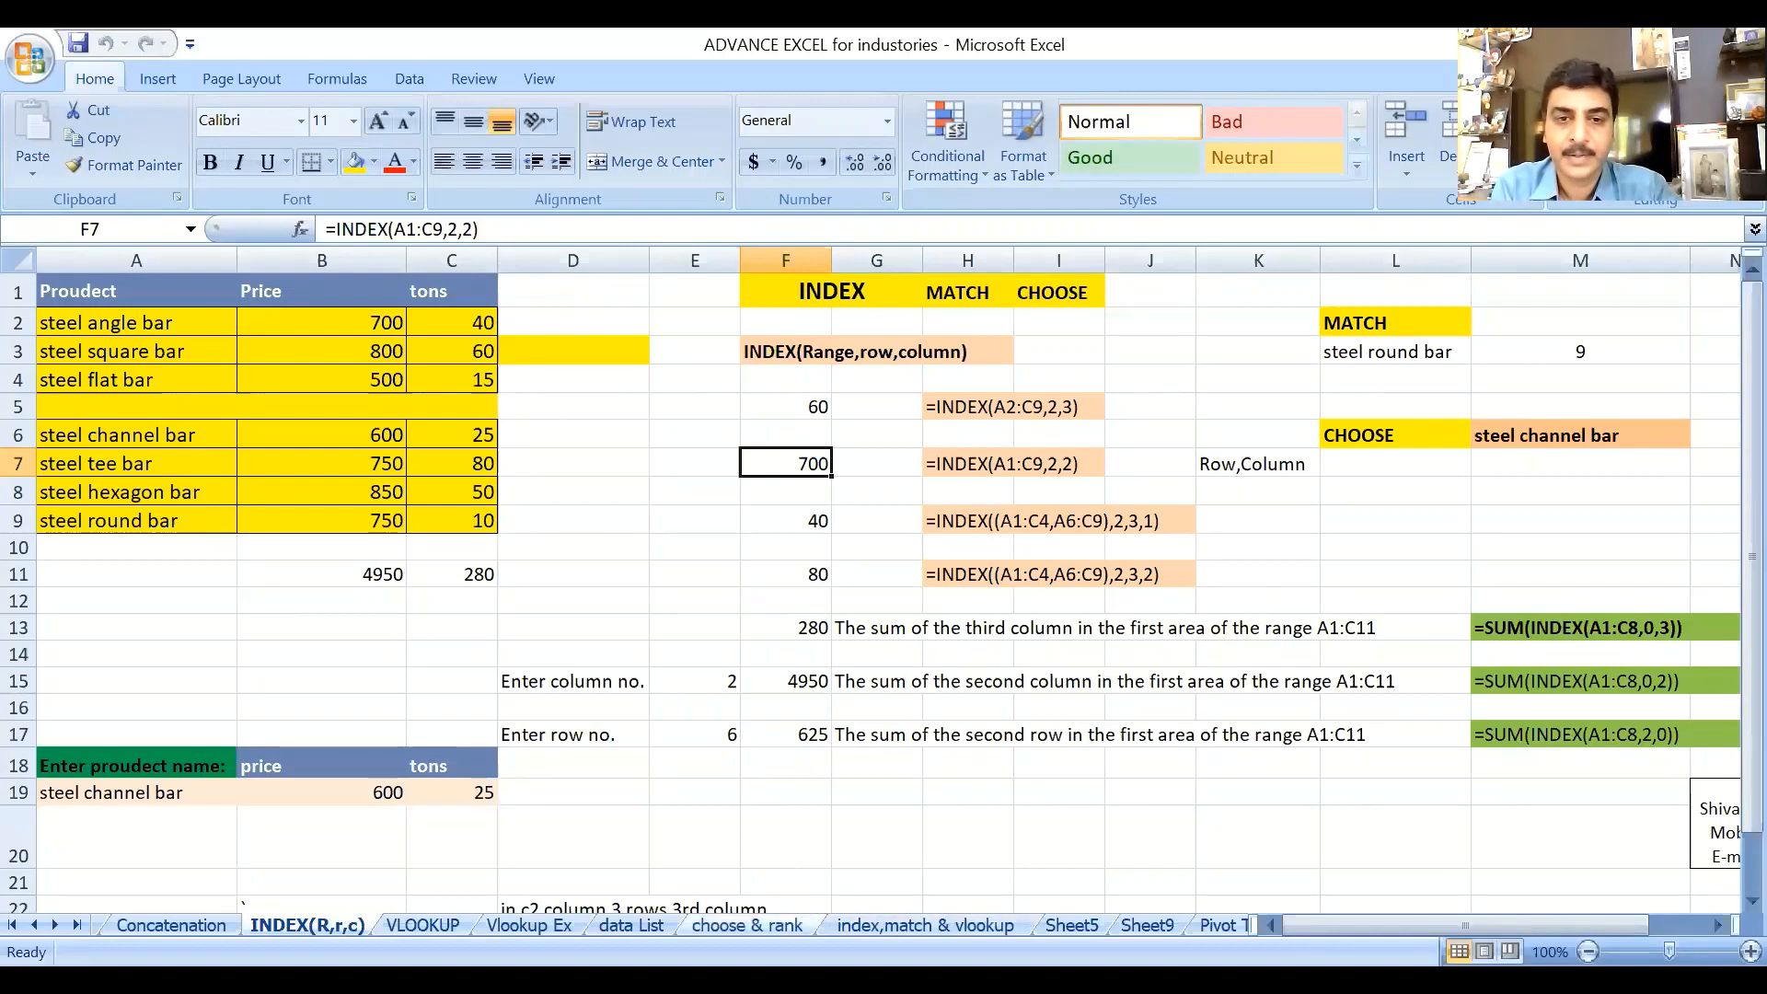
# View the choose & rank and index,match & vlookup sheets, and return to the INDEX(R,r,c) sheet.
pyautogui.click(746, 924)
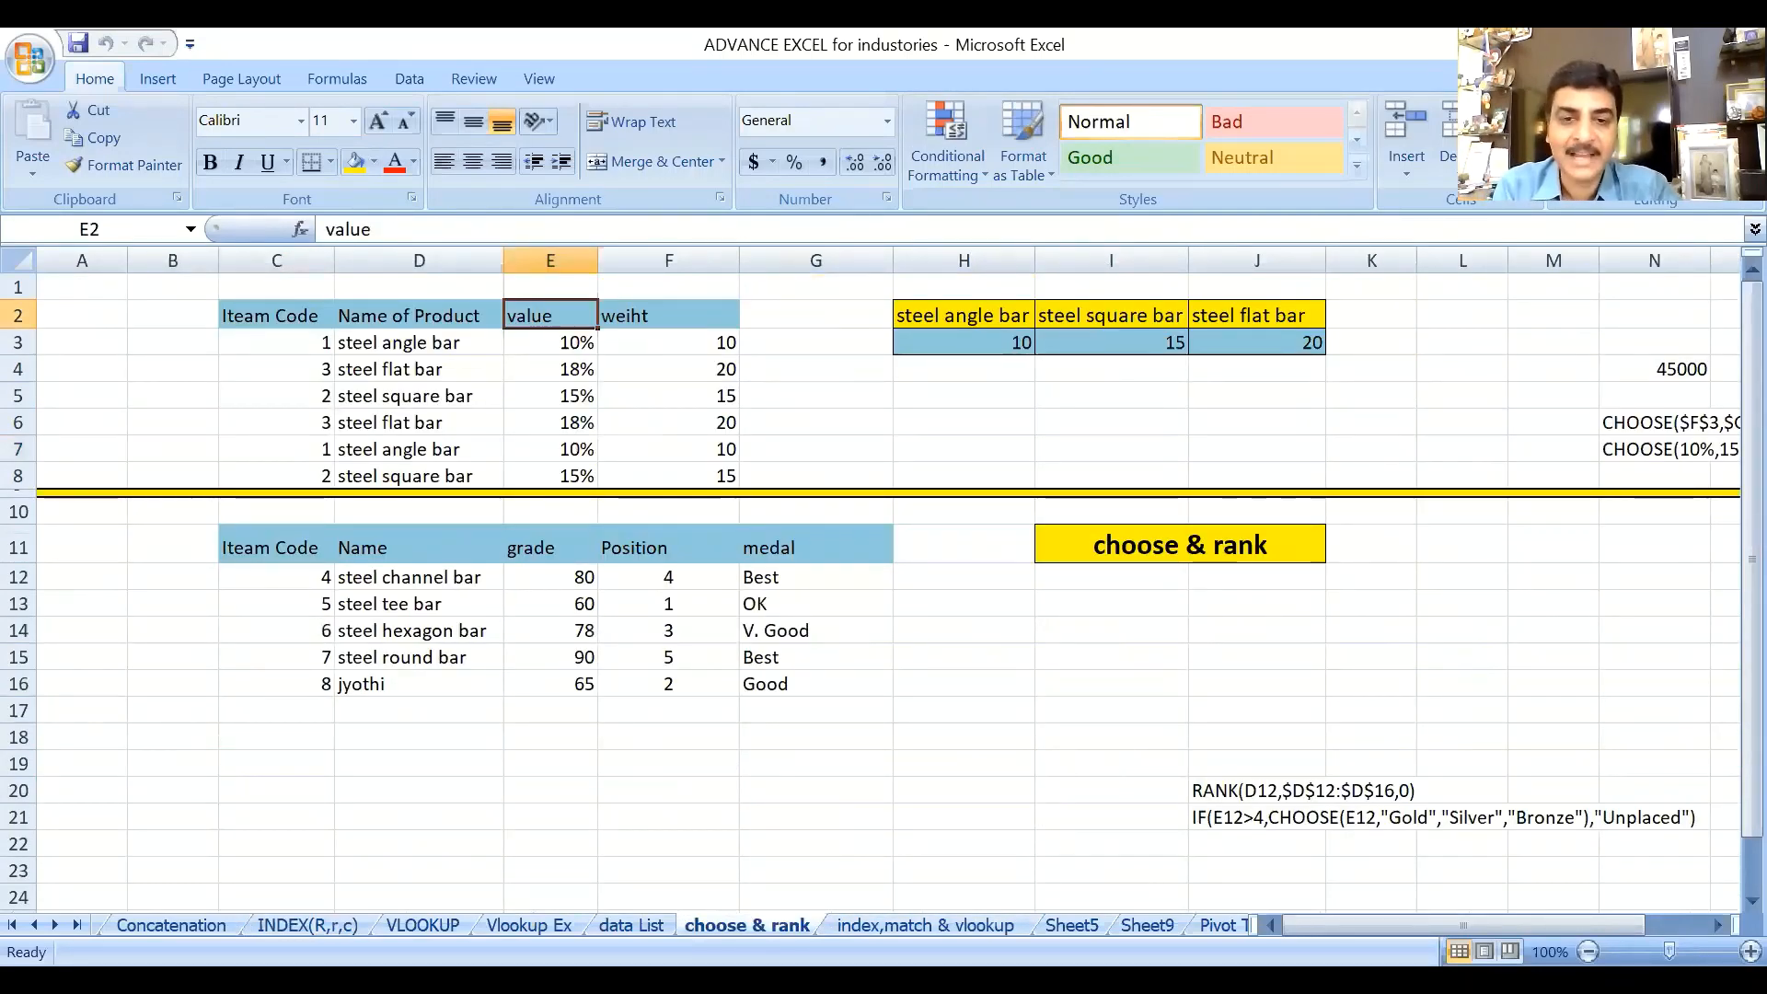
pyautogui.click(925, 925)
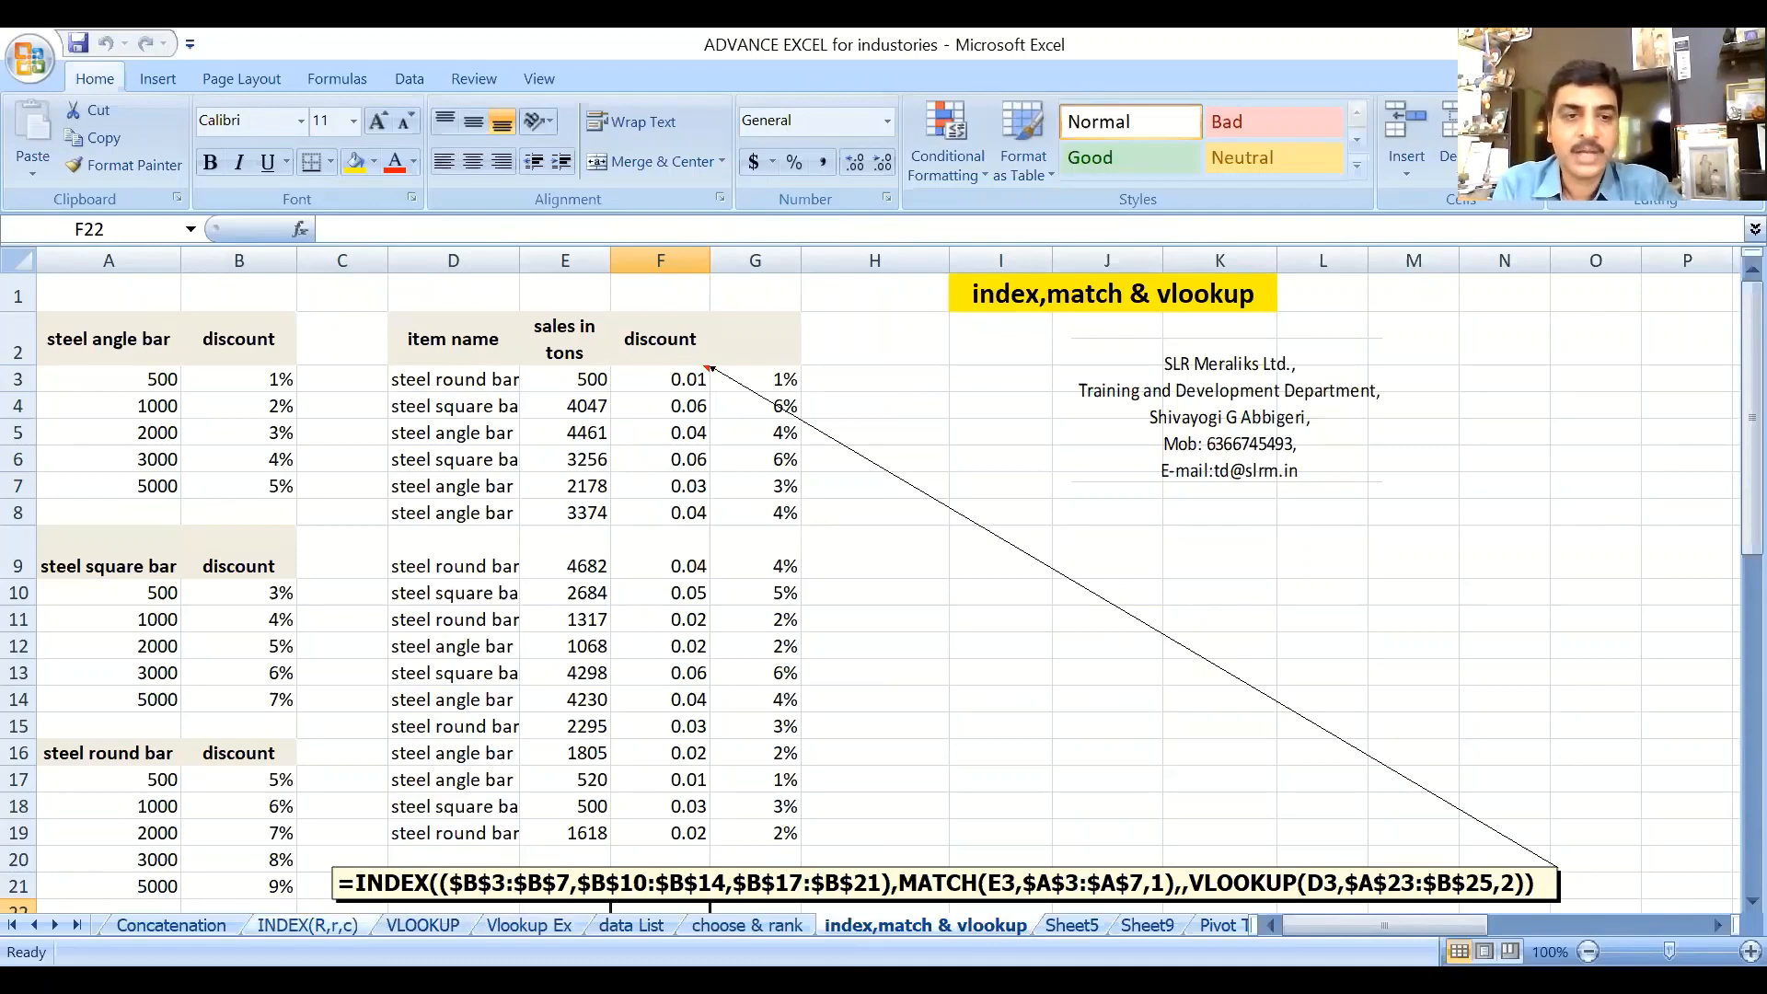
pyautogui.click(307, 924)
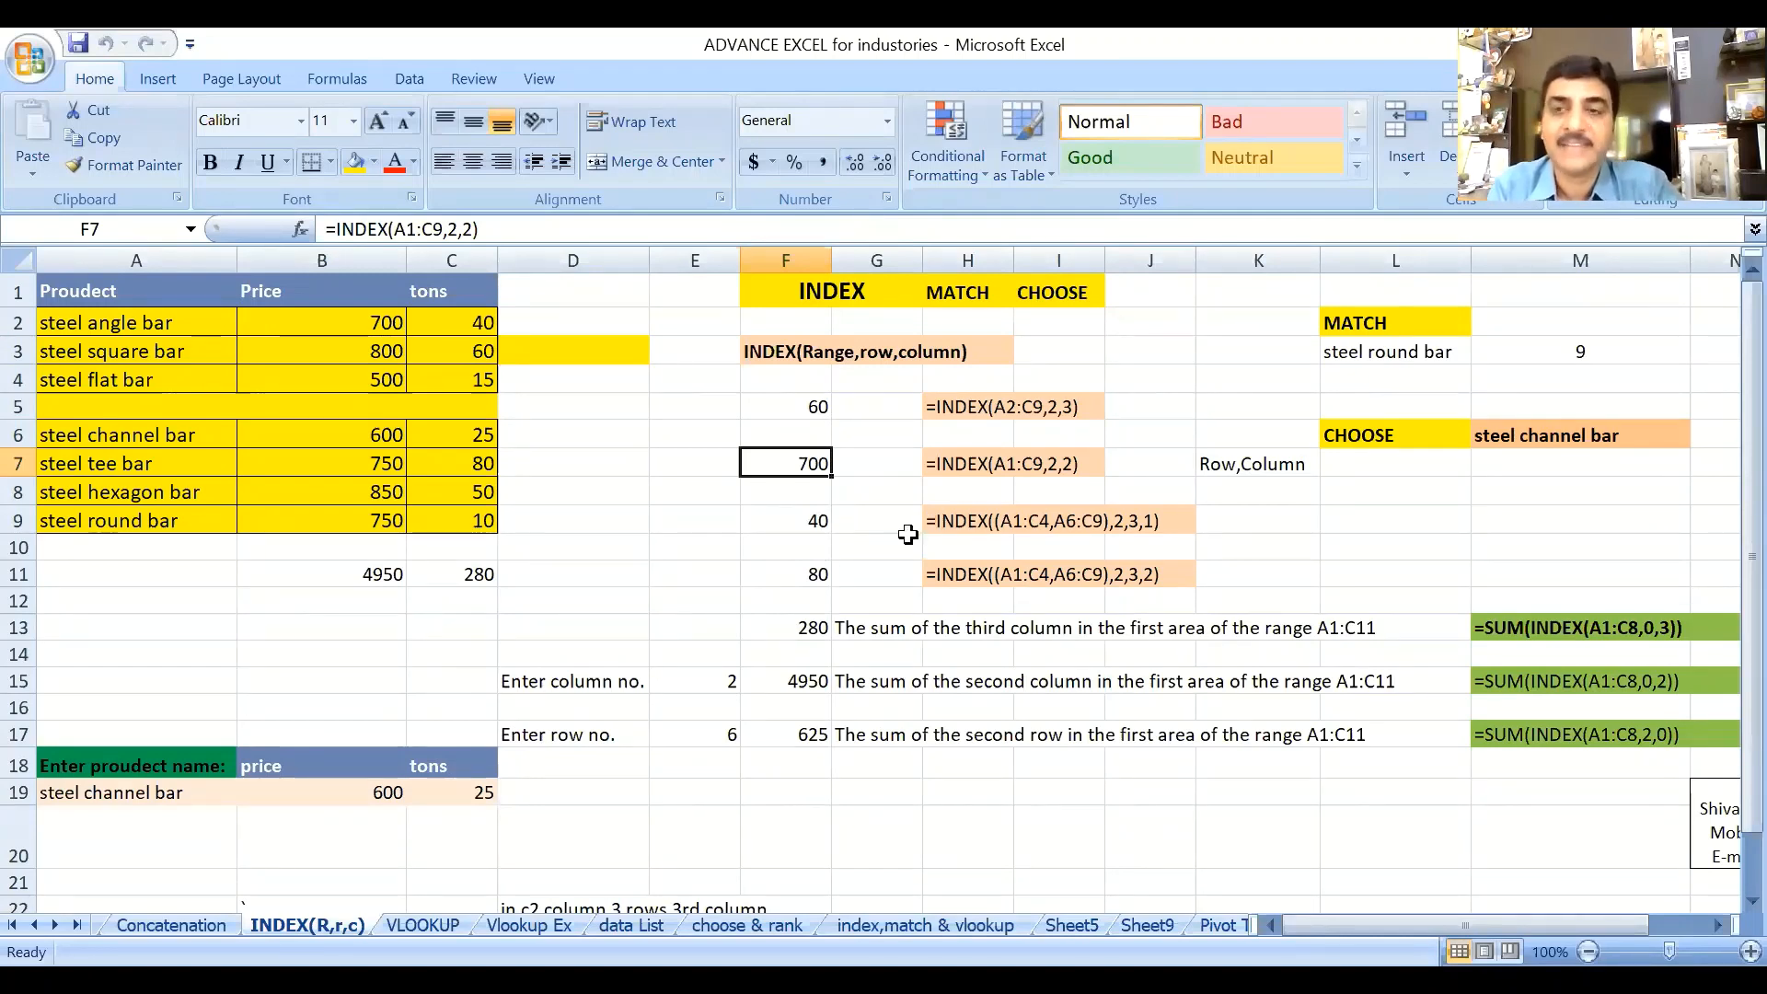
# Examine the INDEX formulas in F5 and F7 and the SUM(INDEX) formulas in F13 and F15.
pyautogui.click(795, 406)
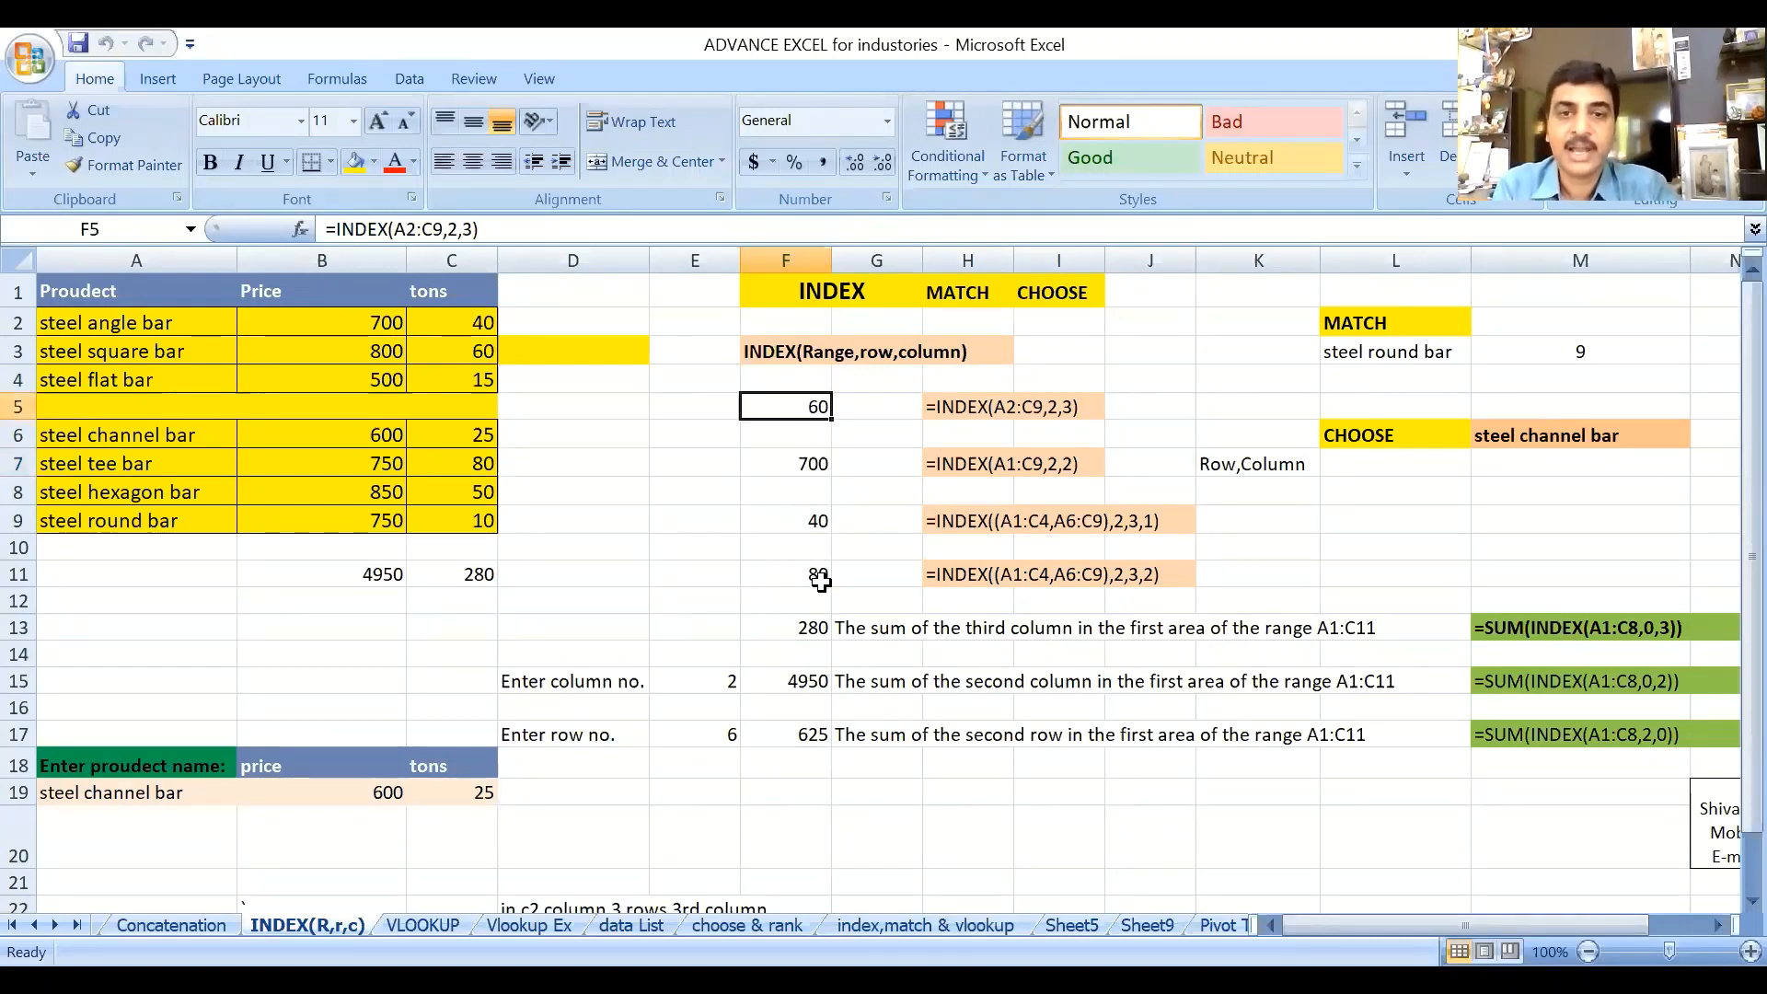
pyautogui.click(797, 629)
pyautogui.click(799, 679)
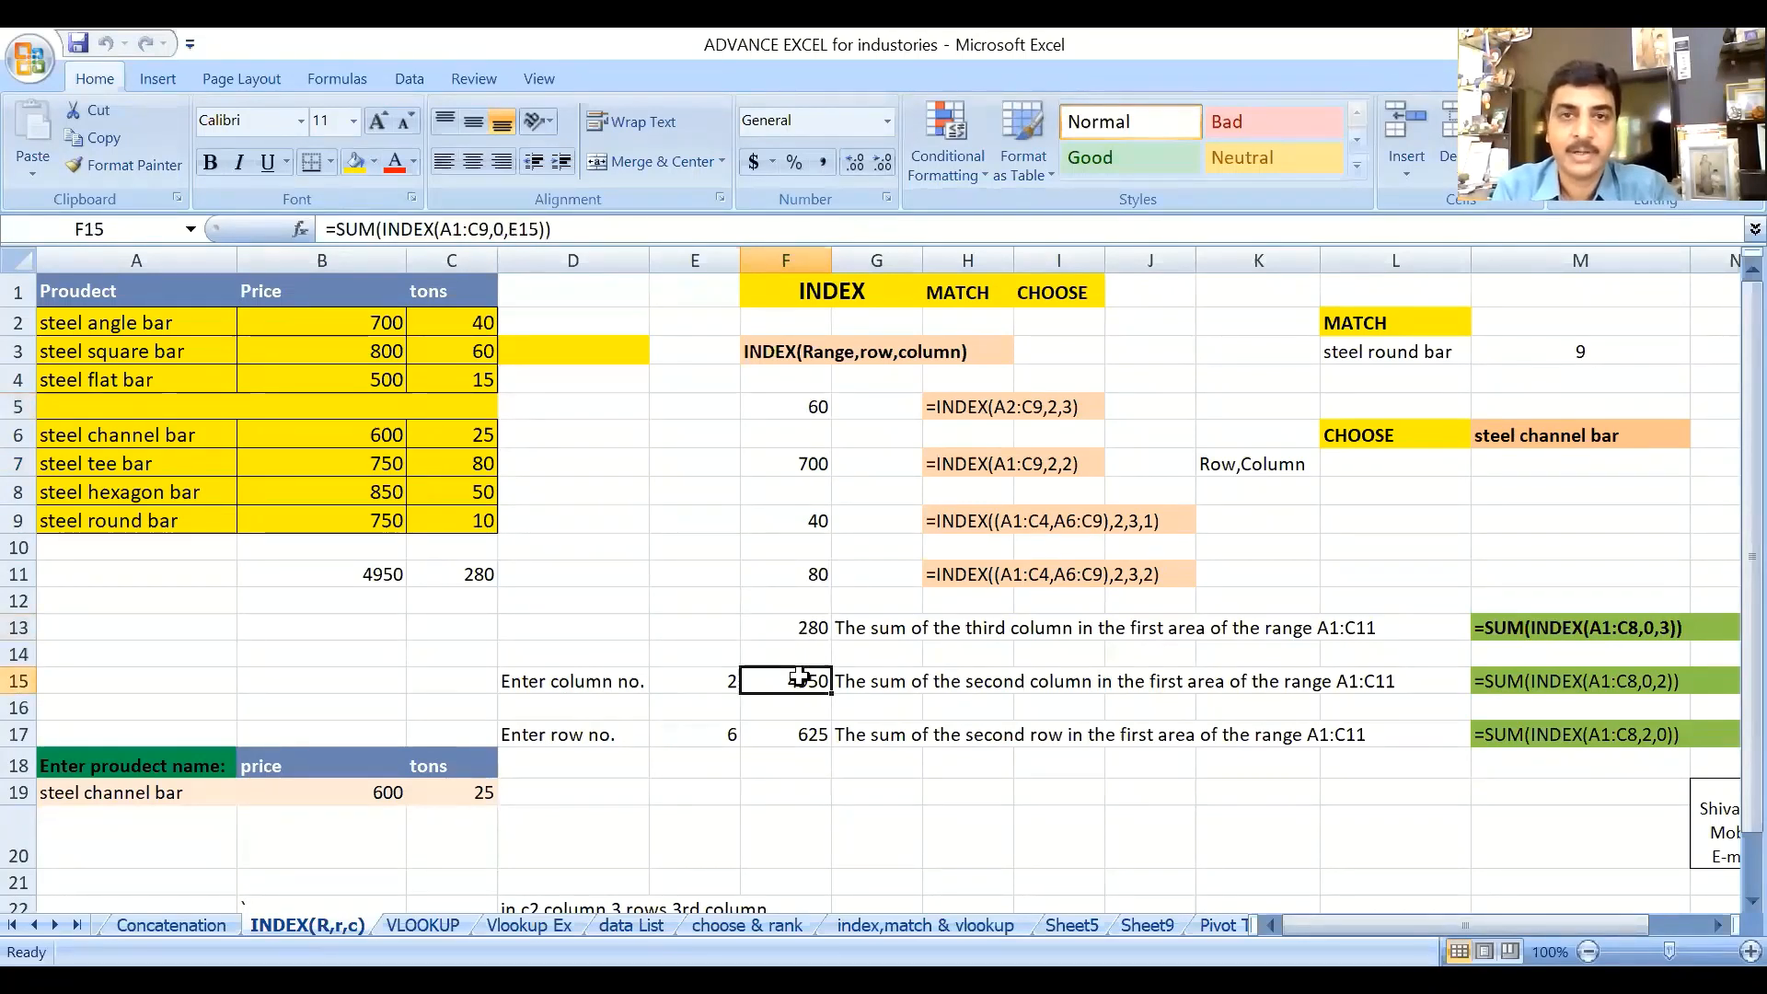
pyautogui.click(799, 628)
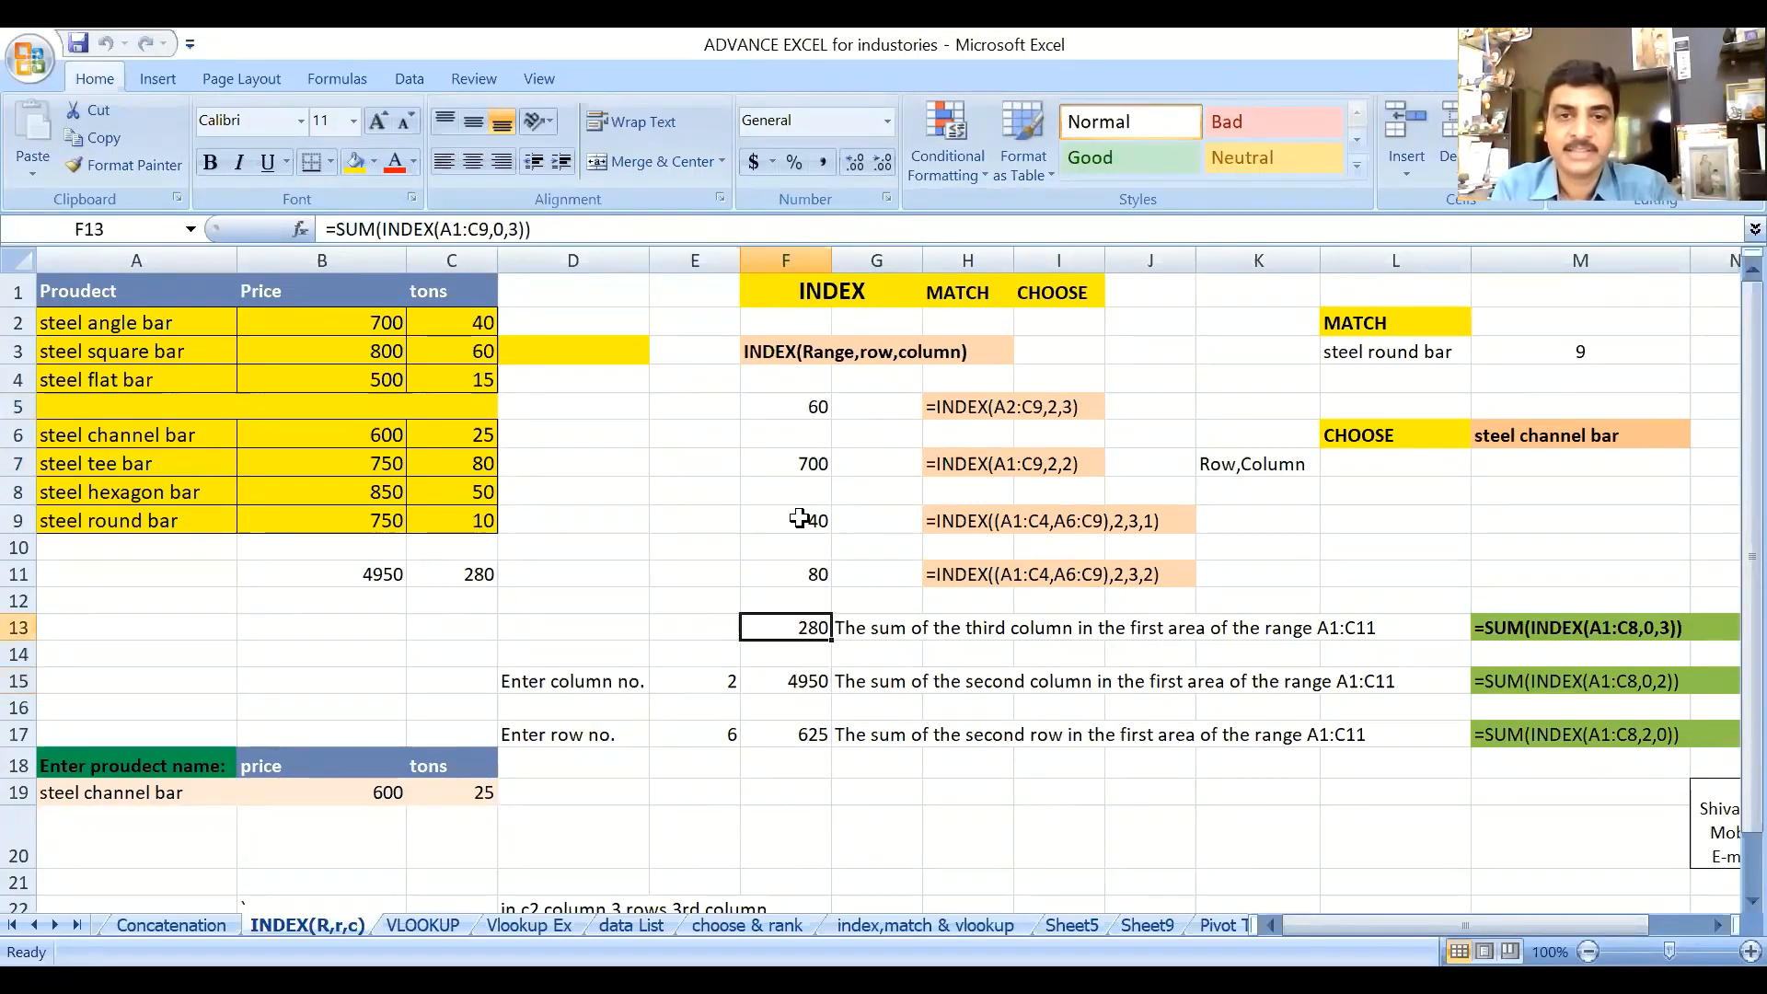
pyautogui.click(811, 406)
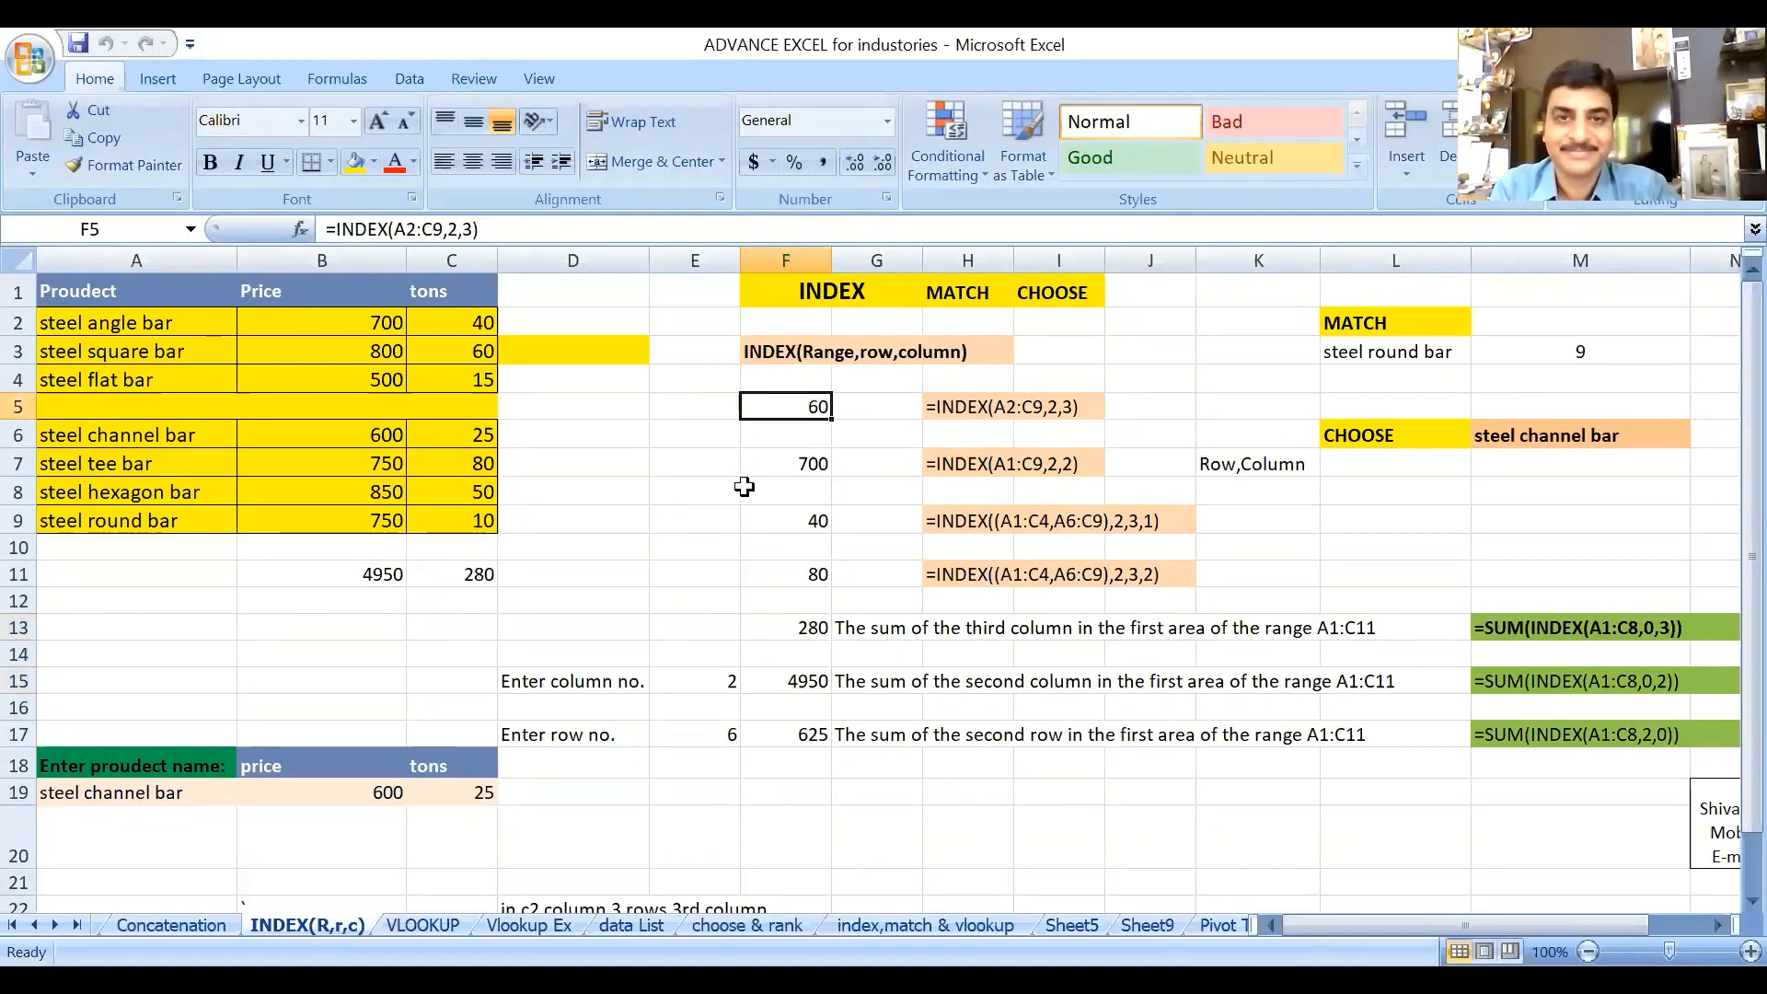
pyautogui.click(784, 466)
pyautogui.click(818, 405)
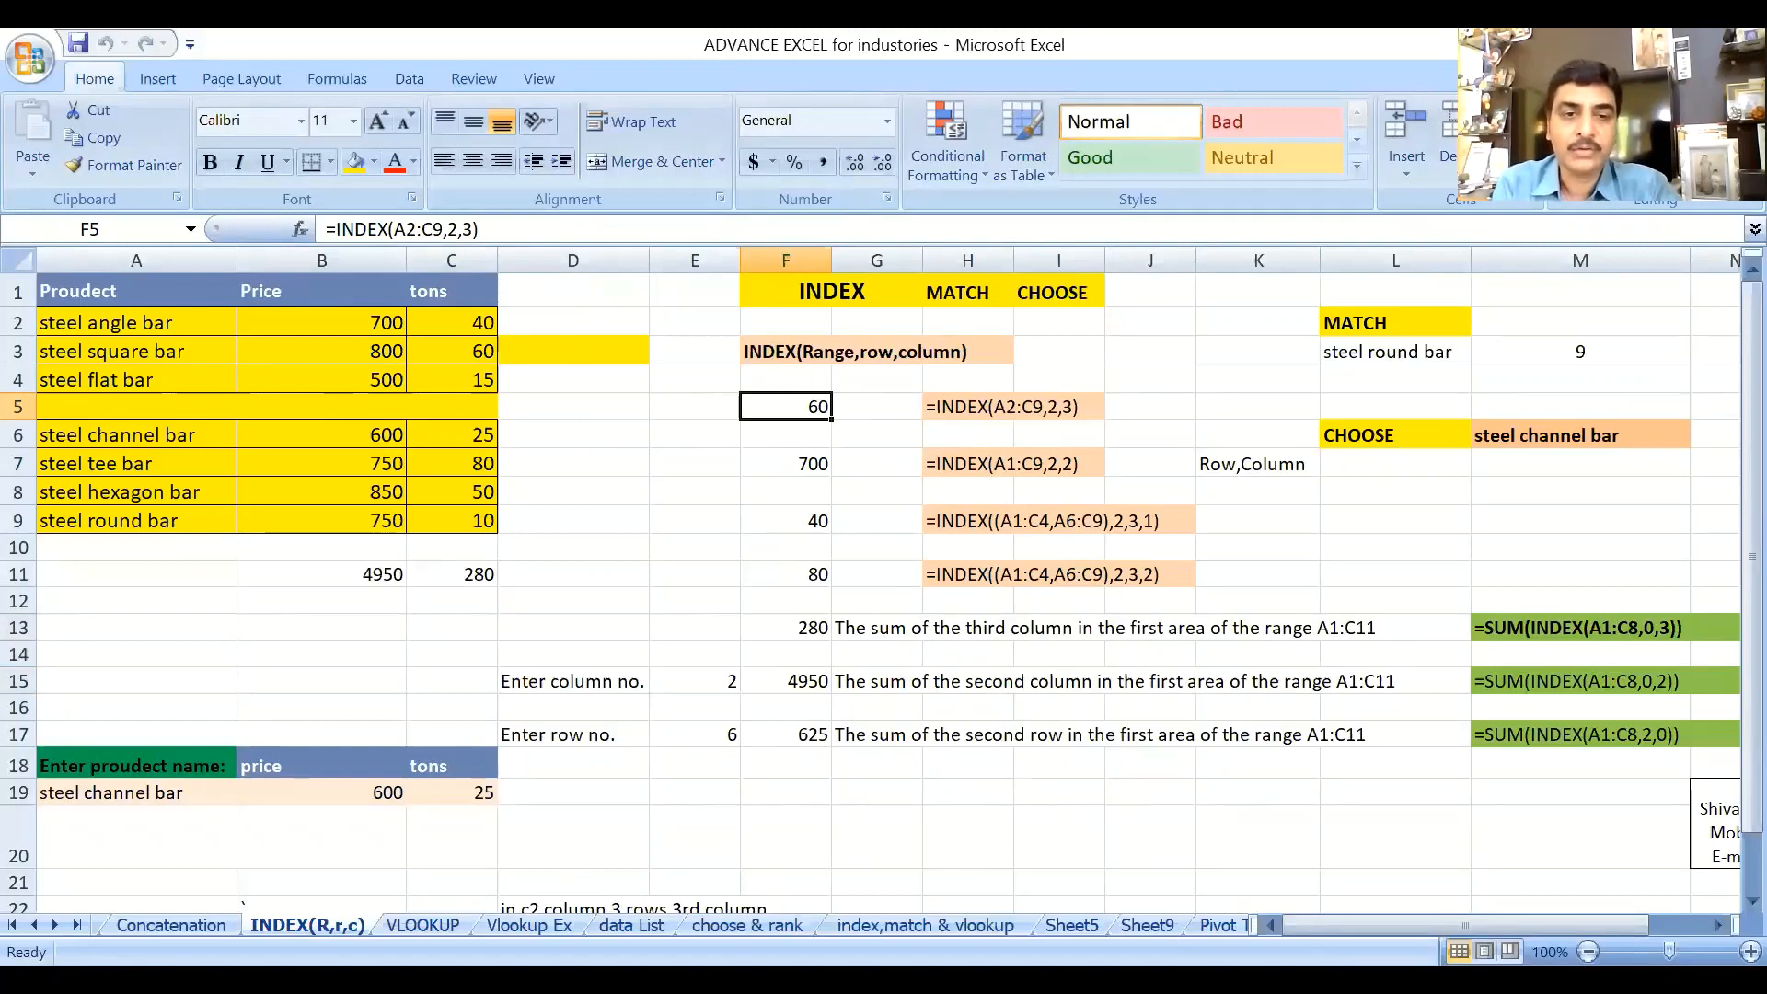
# Inspect the ID number entry in E10 and the name lookup formula in F10 on the VLOOKUP sheet.
pyautogui.click(422, 925)
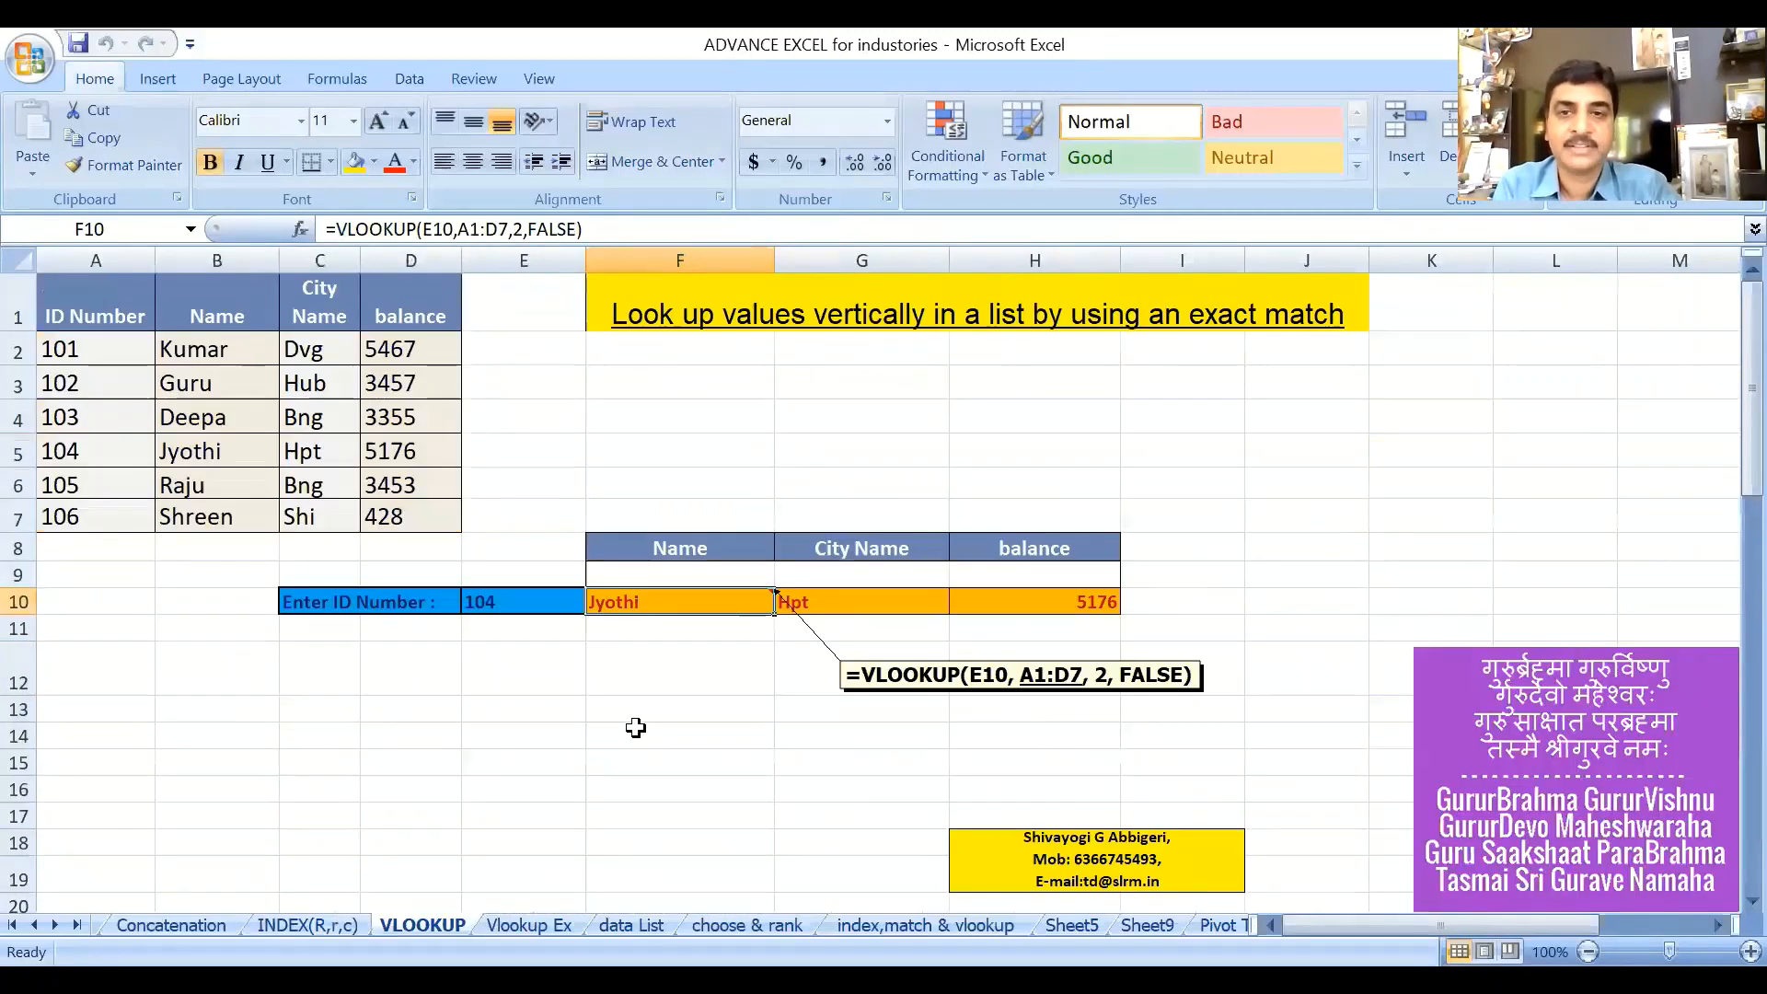
pyautogui.click(516, 602)
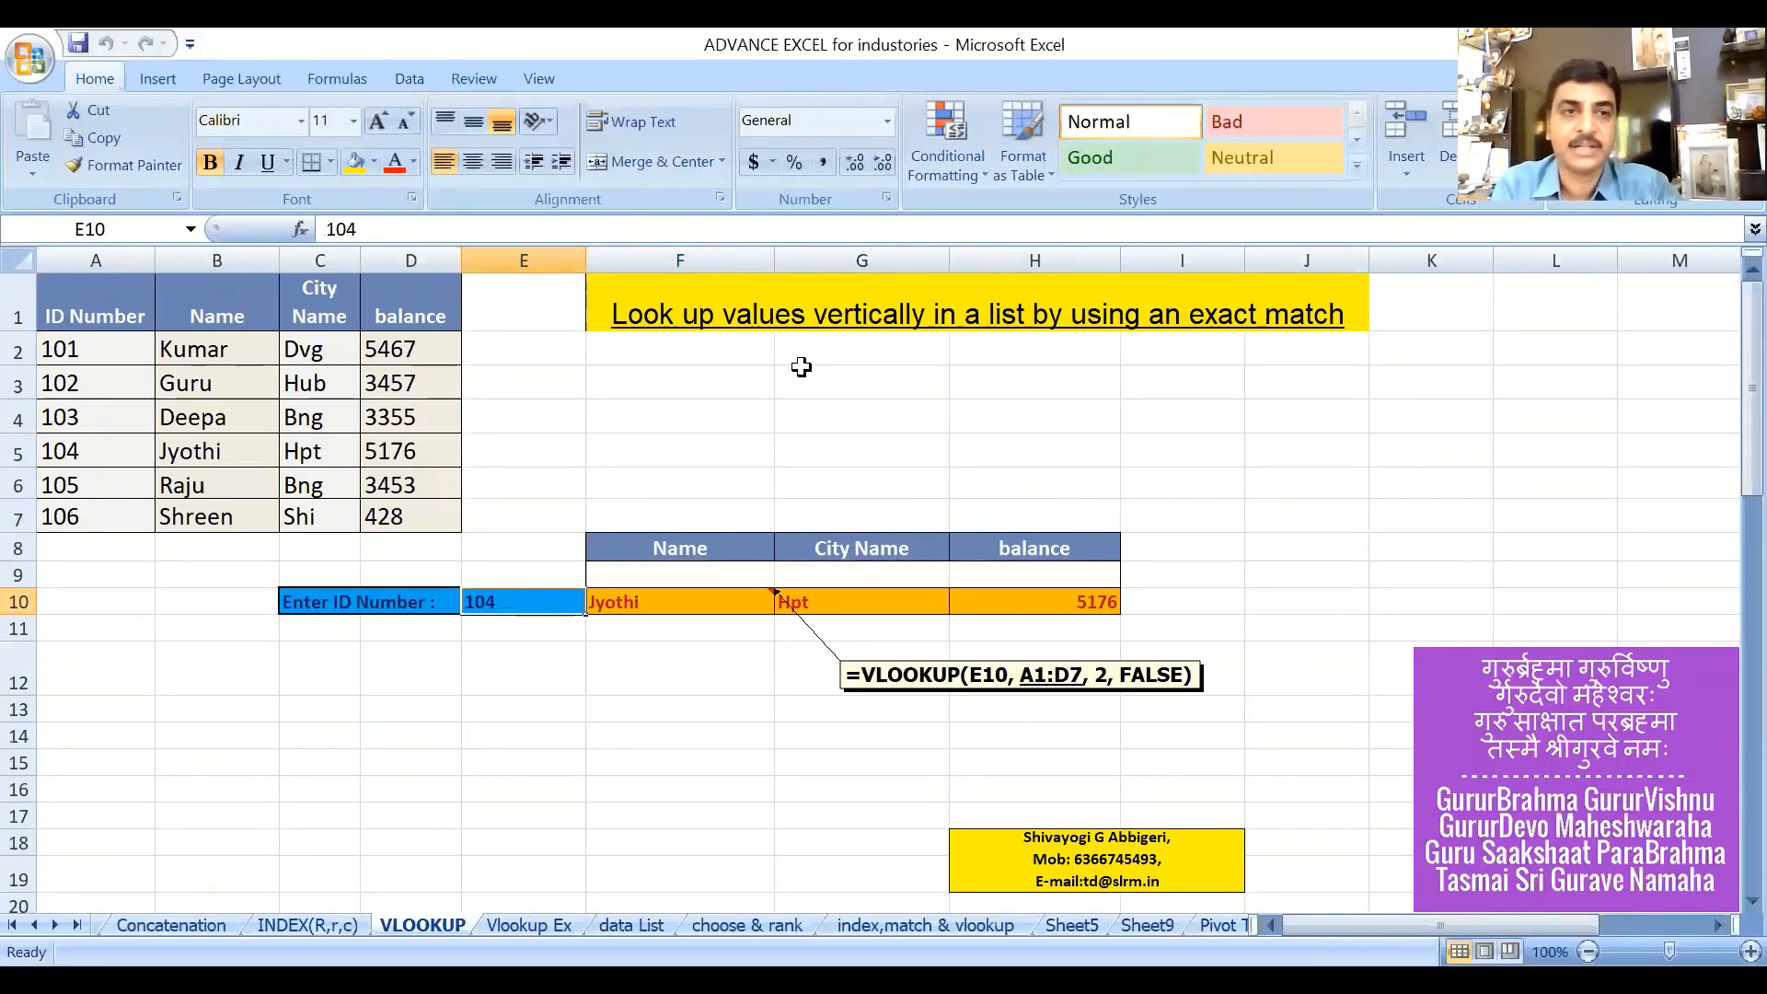
pyautogui.click(690, 599)
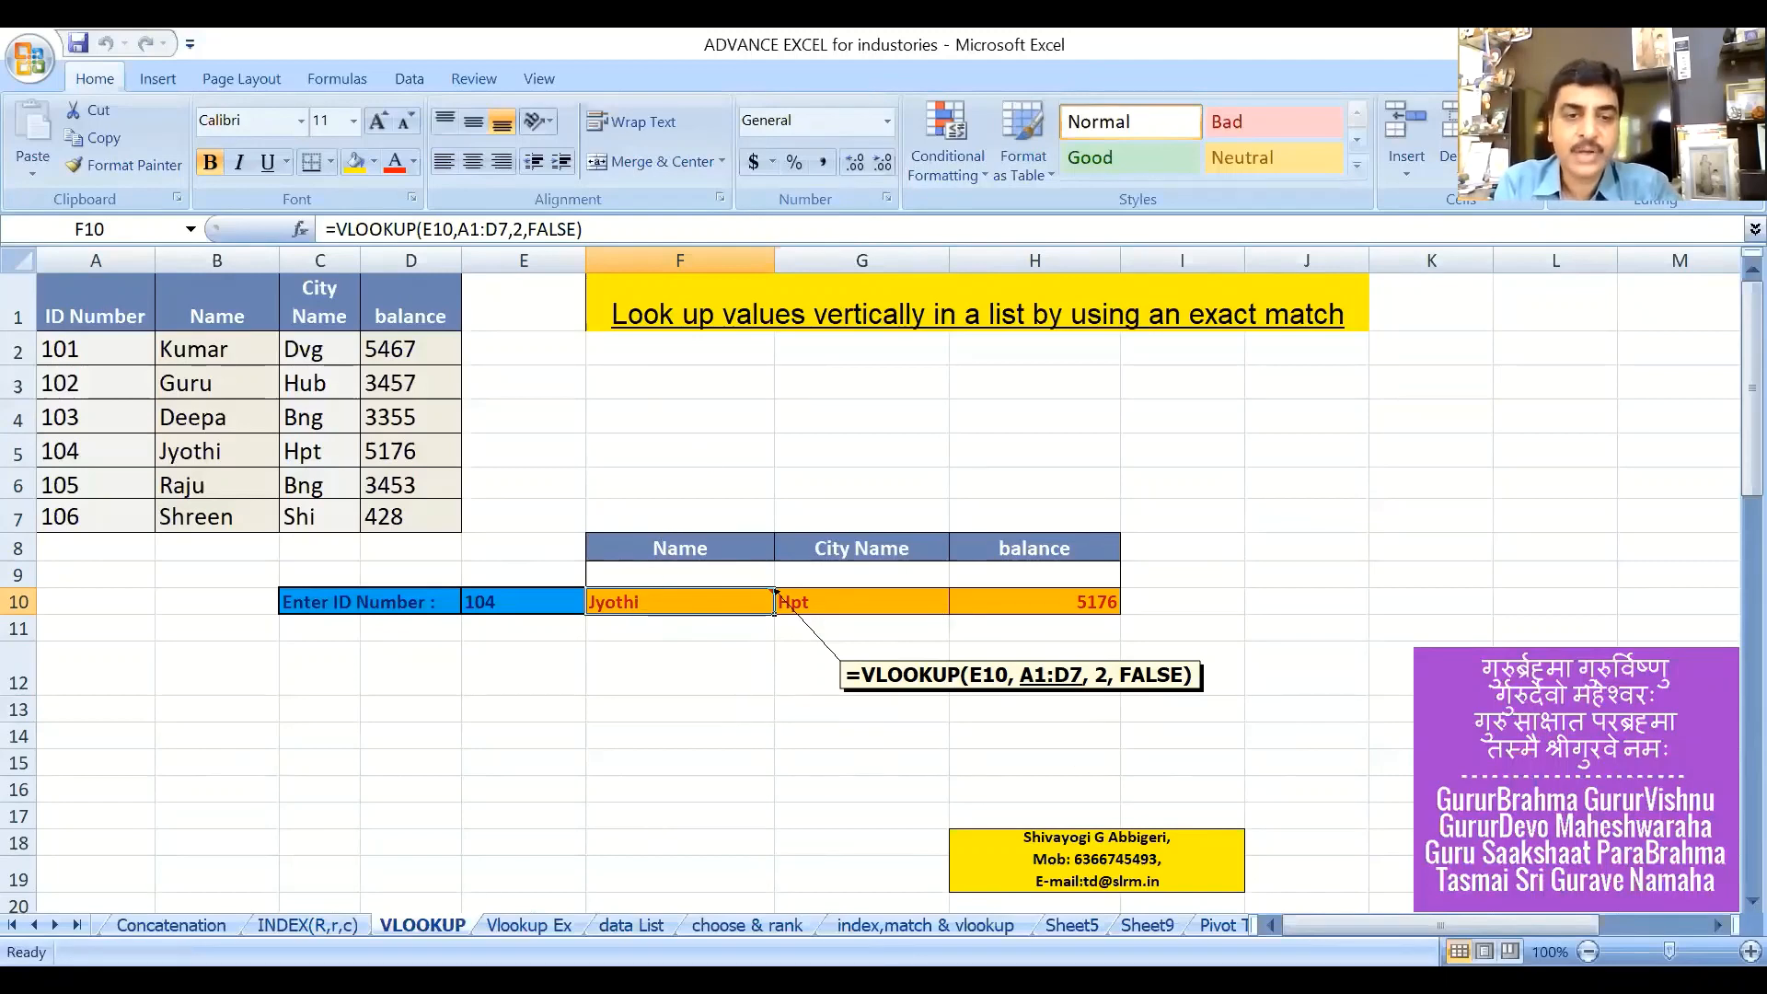
# Go to the choose & rank sheet and examine the CHOOSE formulas for the product names in D3 to D5.
pyautogui.hotkey('ctrl', 'pagedown')
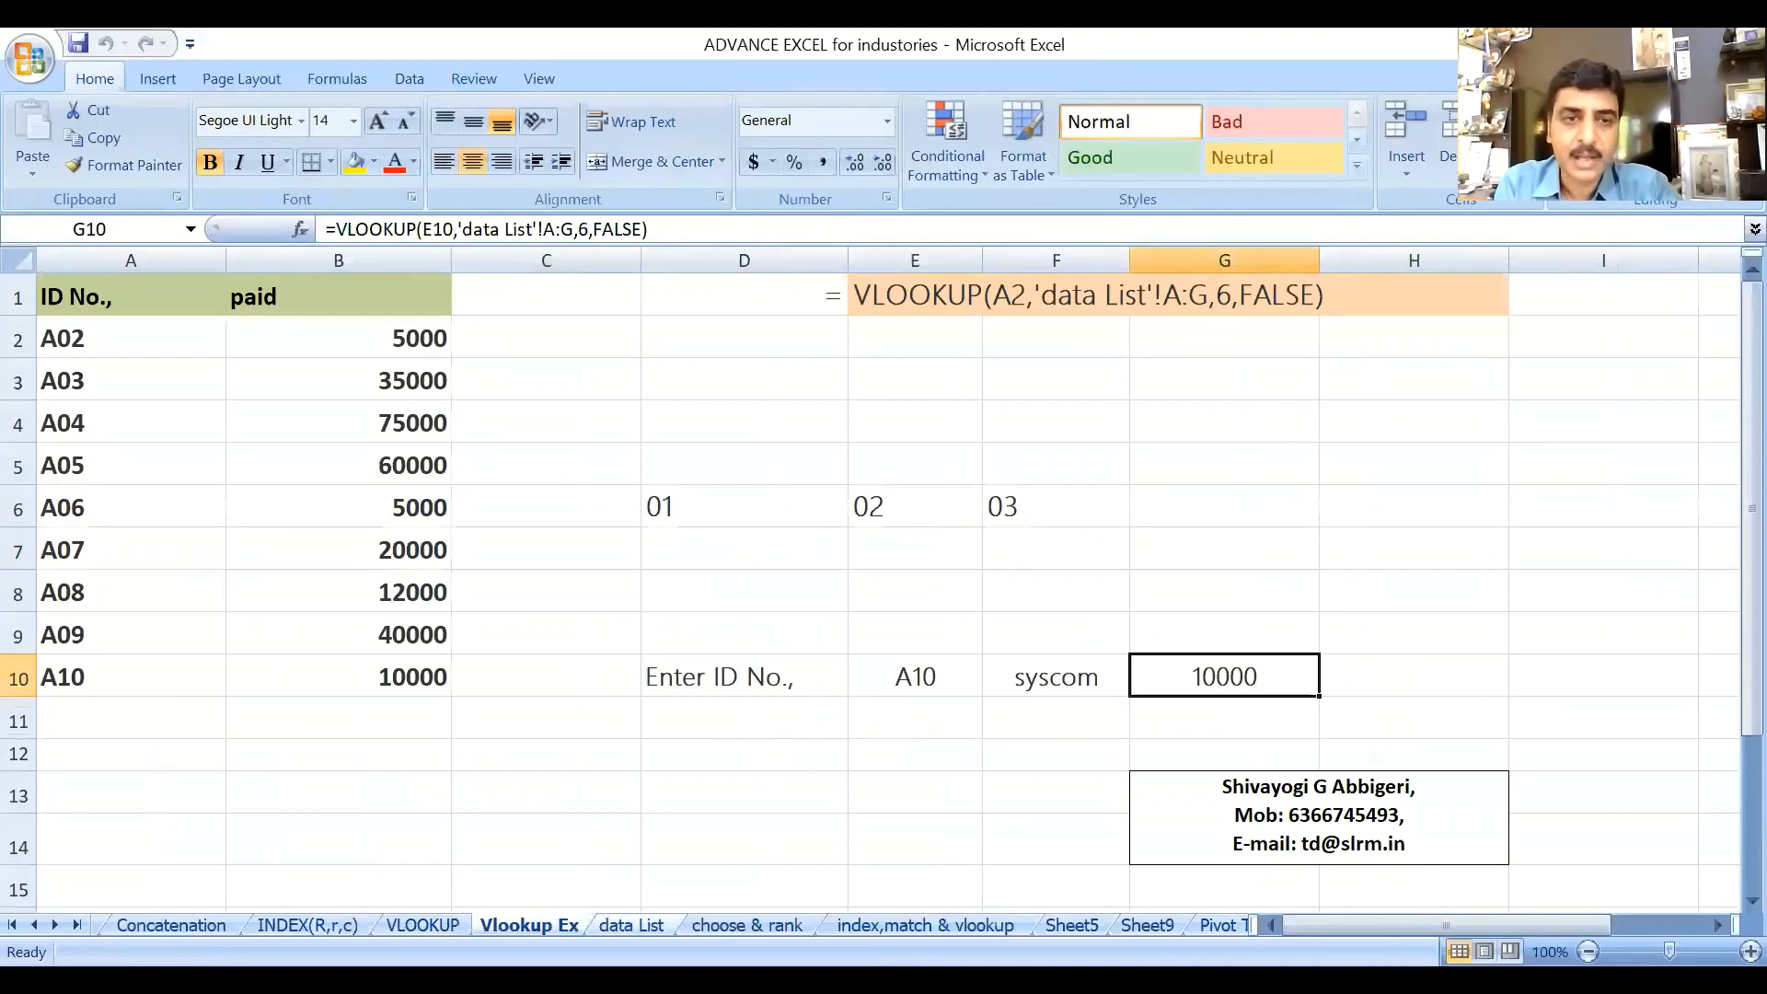
pyautogui.hotkey('ctrl', 'pagedown')
pyautogui.hotkey('ctrl', 'pagedown')
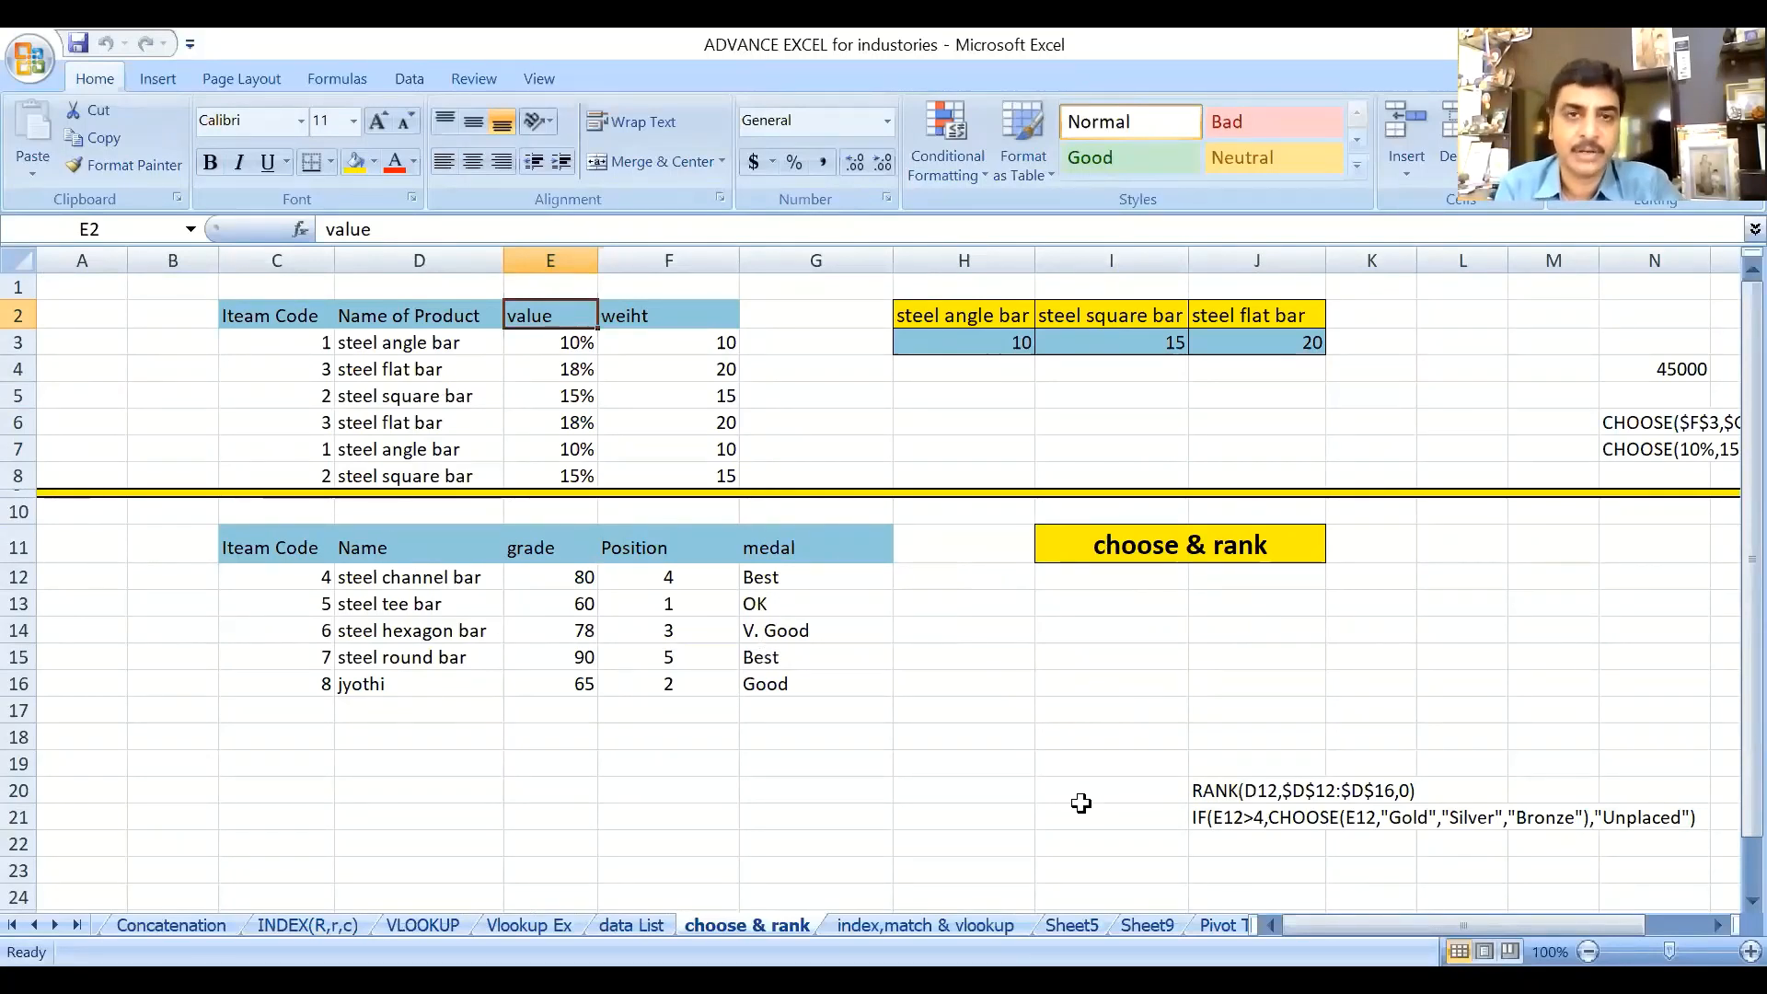
pyautogui.click(367, 348)
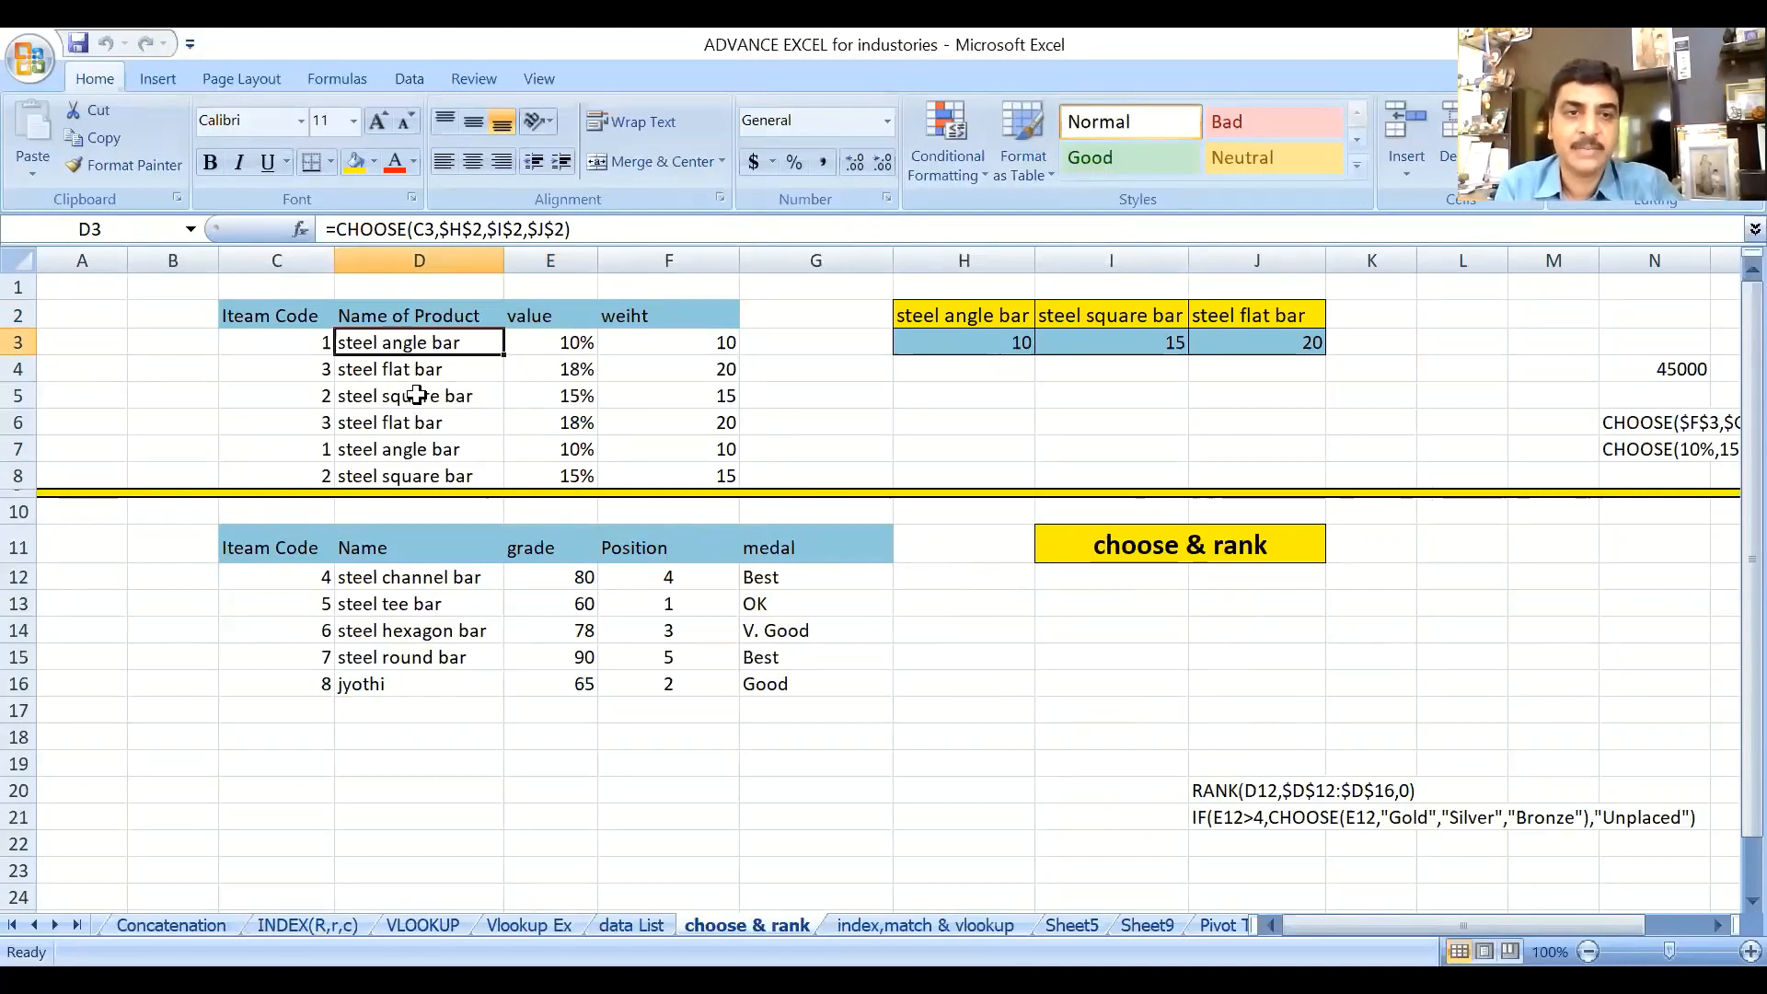
pyautogui.press('Down')
pyautogui.press('Down')
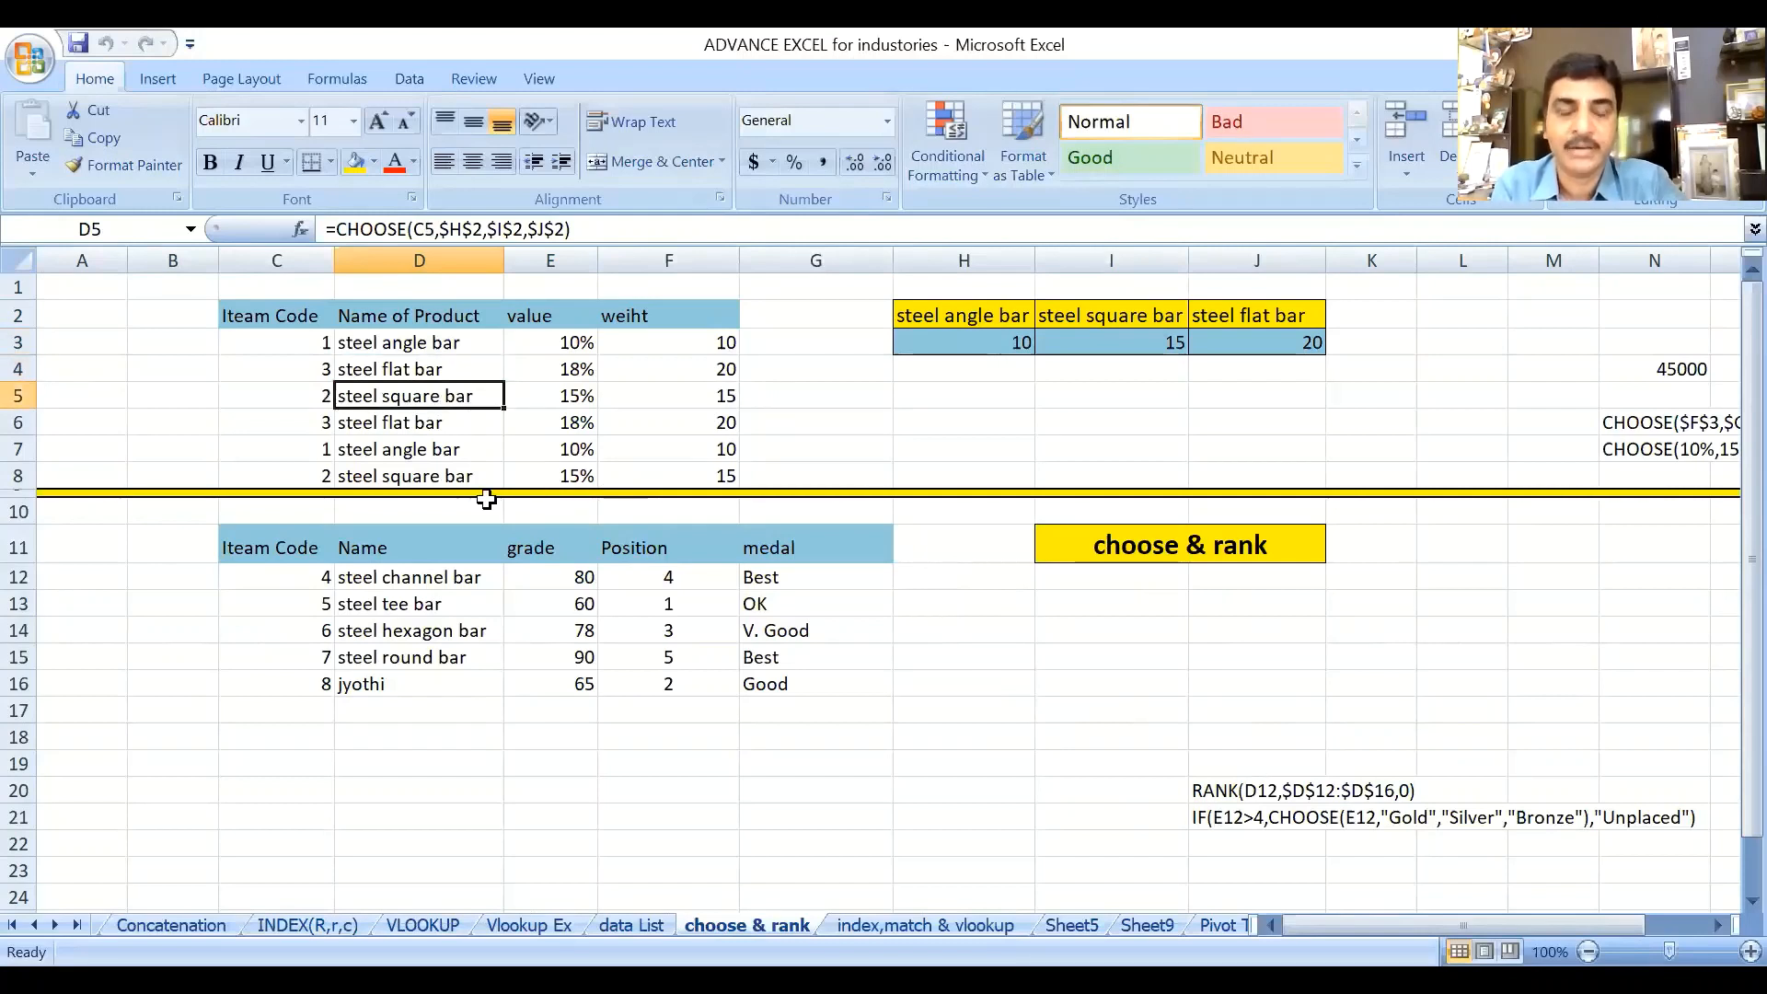
# Examine the item code in C3 and the CHOOSE formulas for its value in E3 and weight in F3.
pyautogui.click(294, 343)
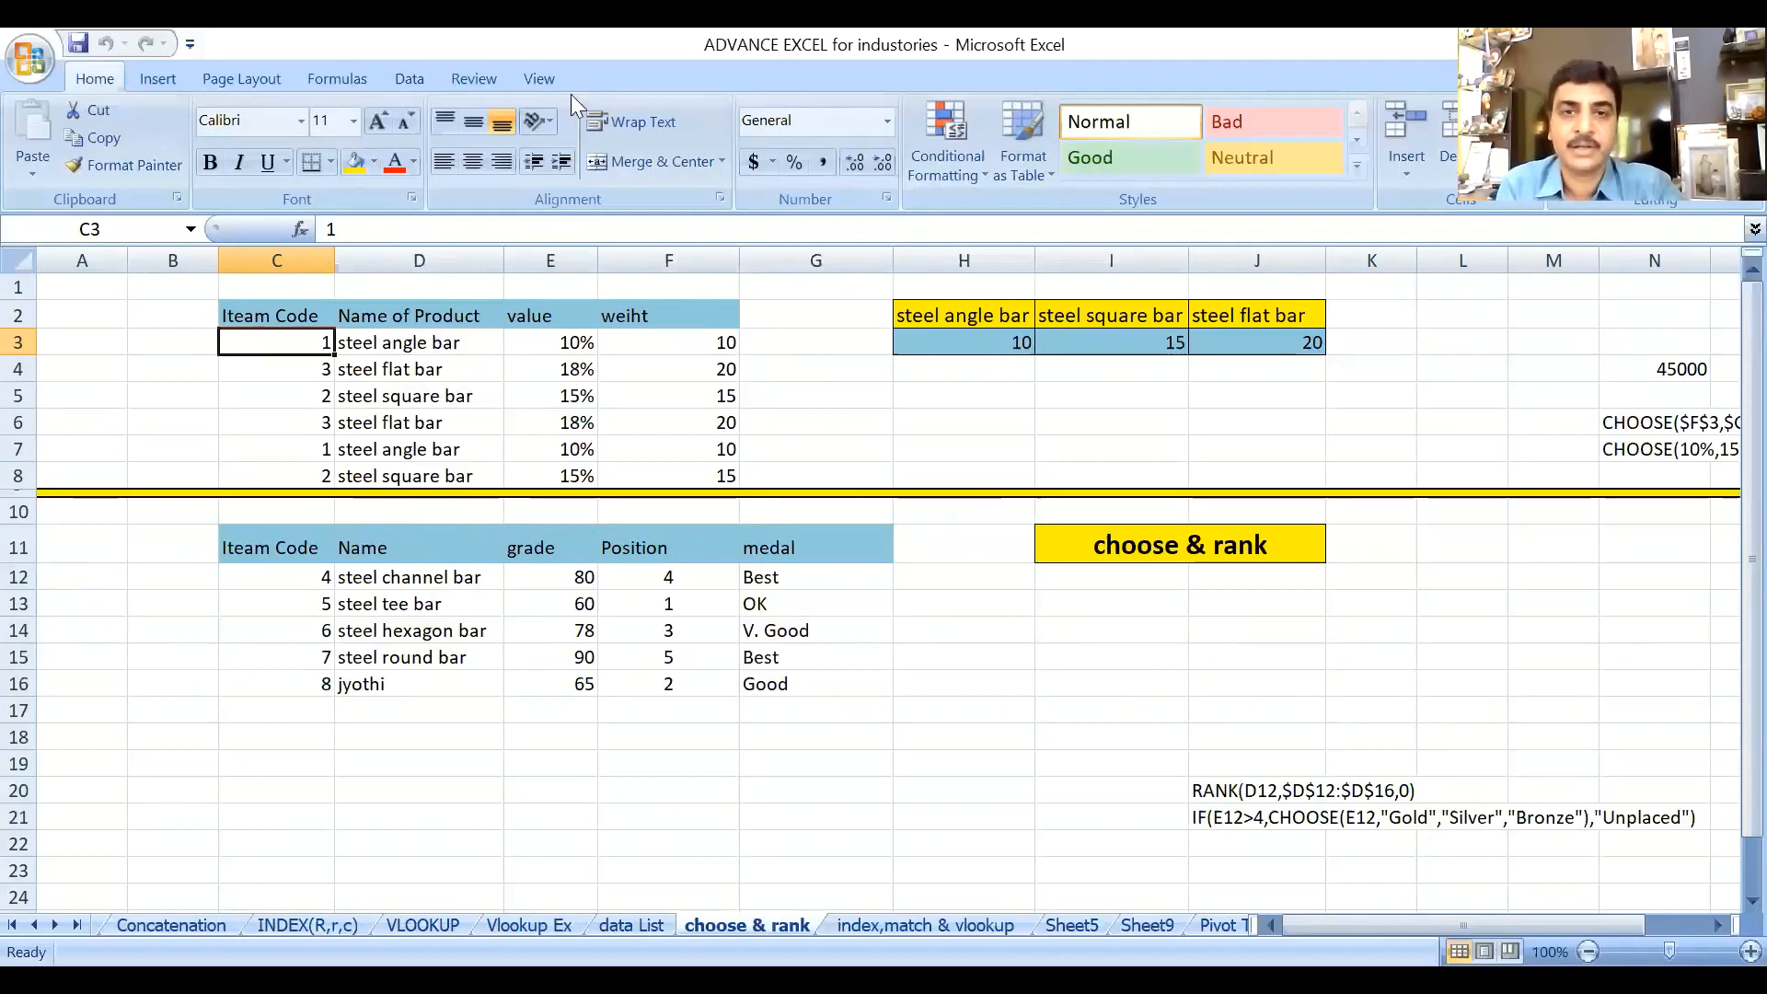
pyautogui.click(957, 446)
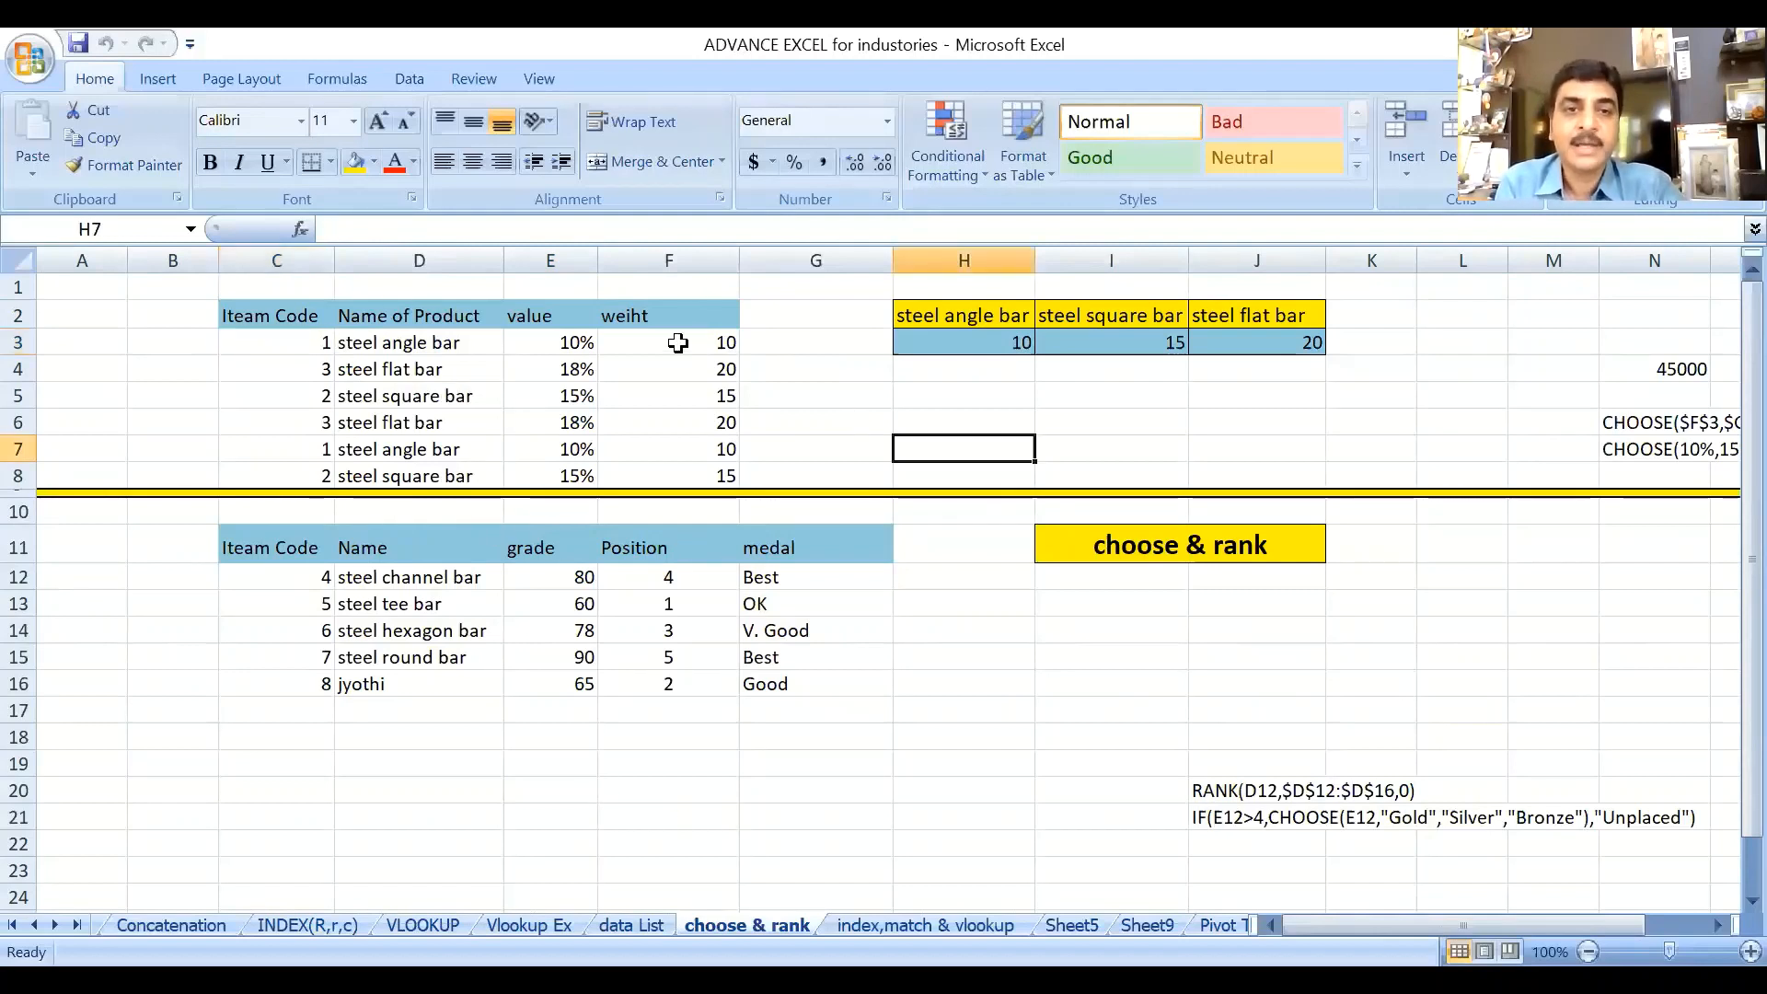
pyautogui.click(579, 344)
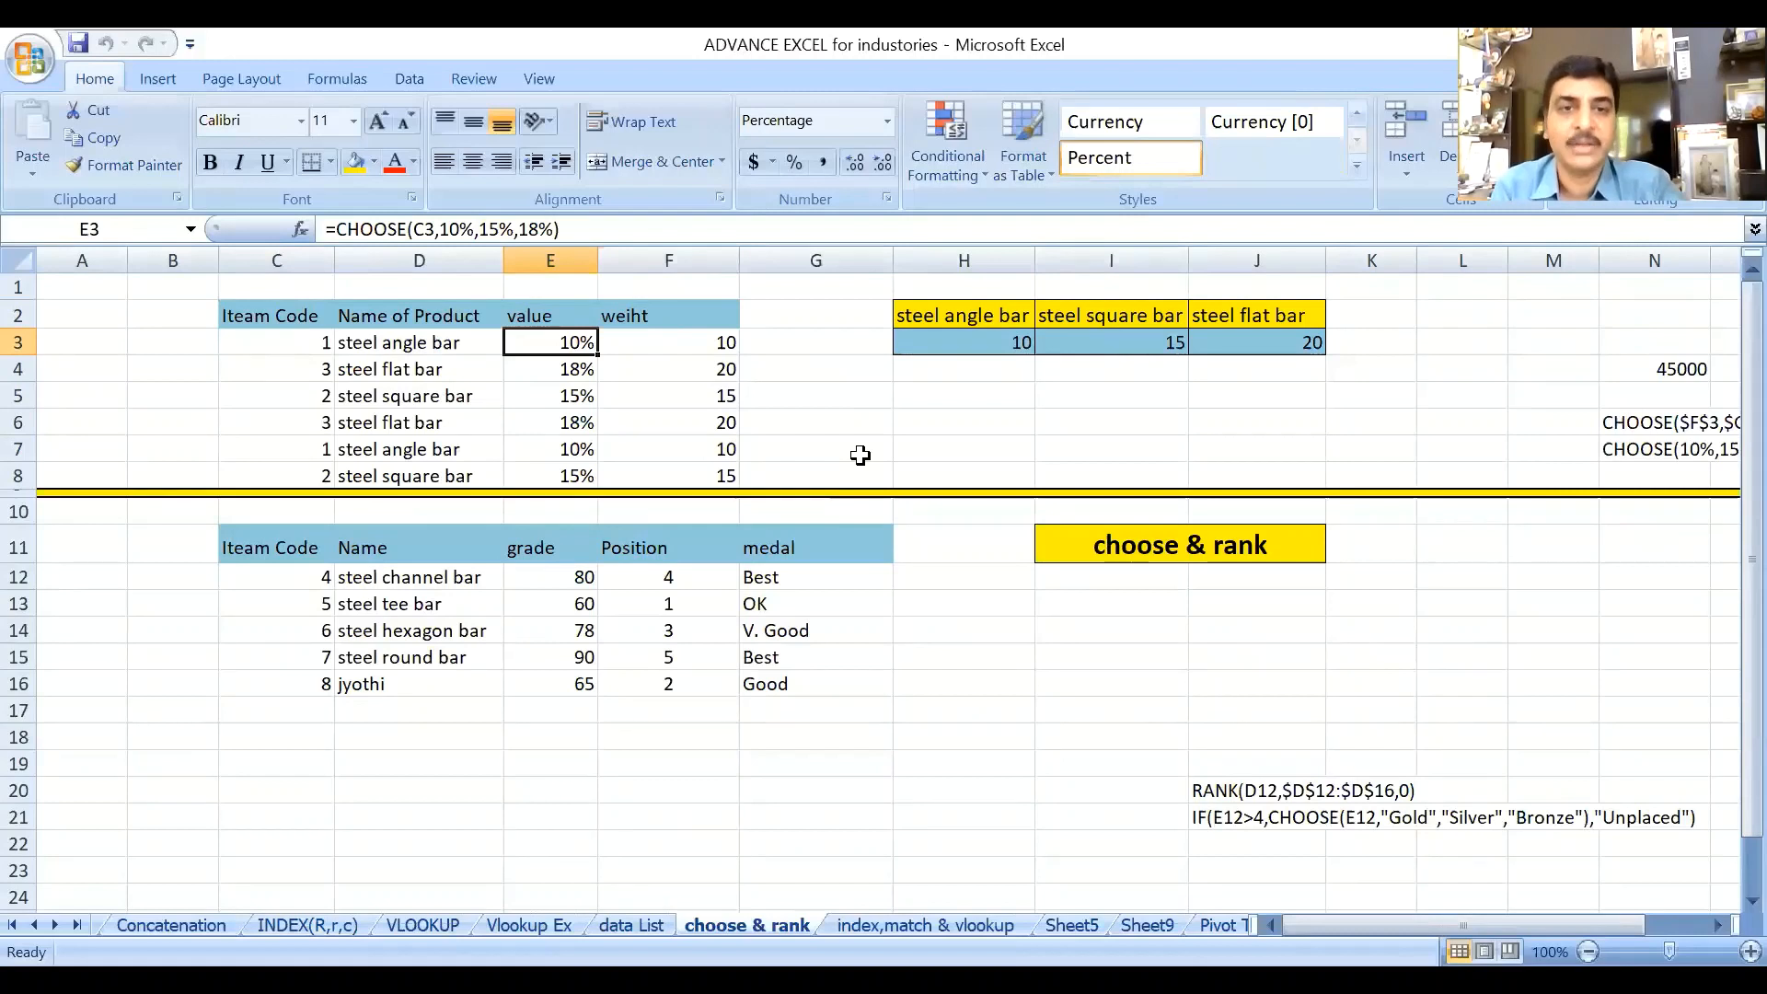
pyautogui.click(679, 343)
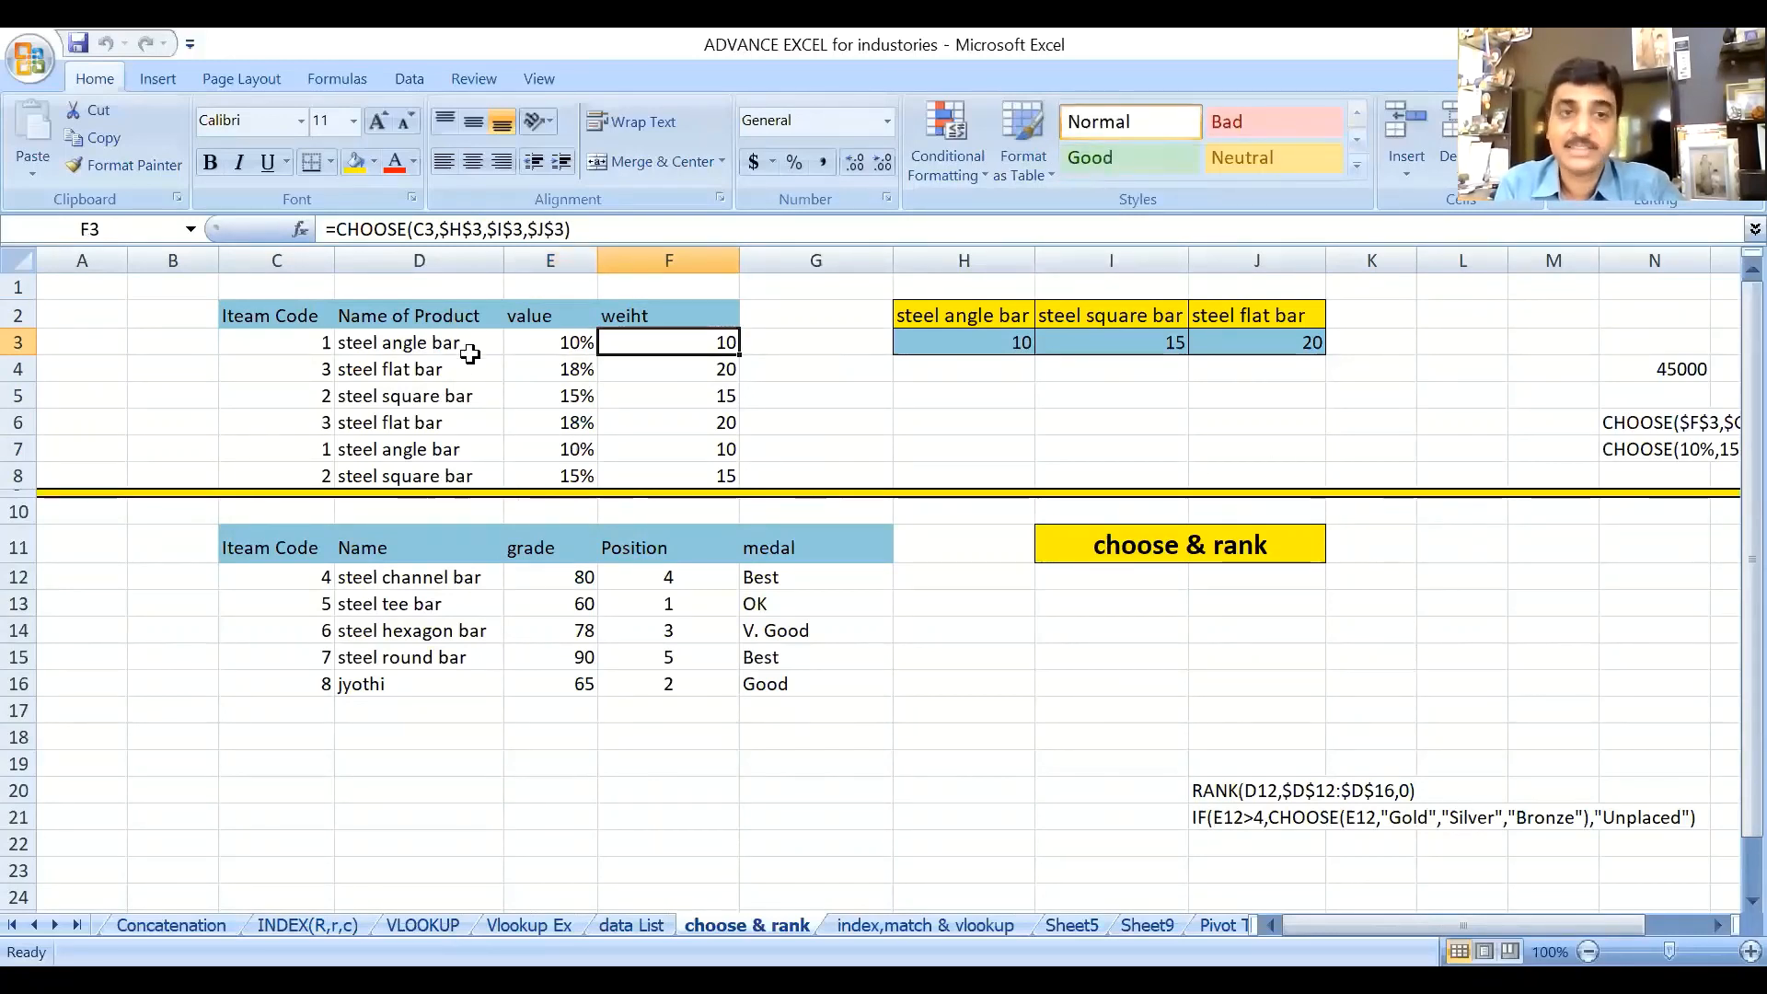
# Test the CHOOSE formulas by setting the item code in C3 to 2 and to 3.
pyautogui.click(293, 342)
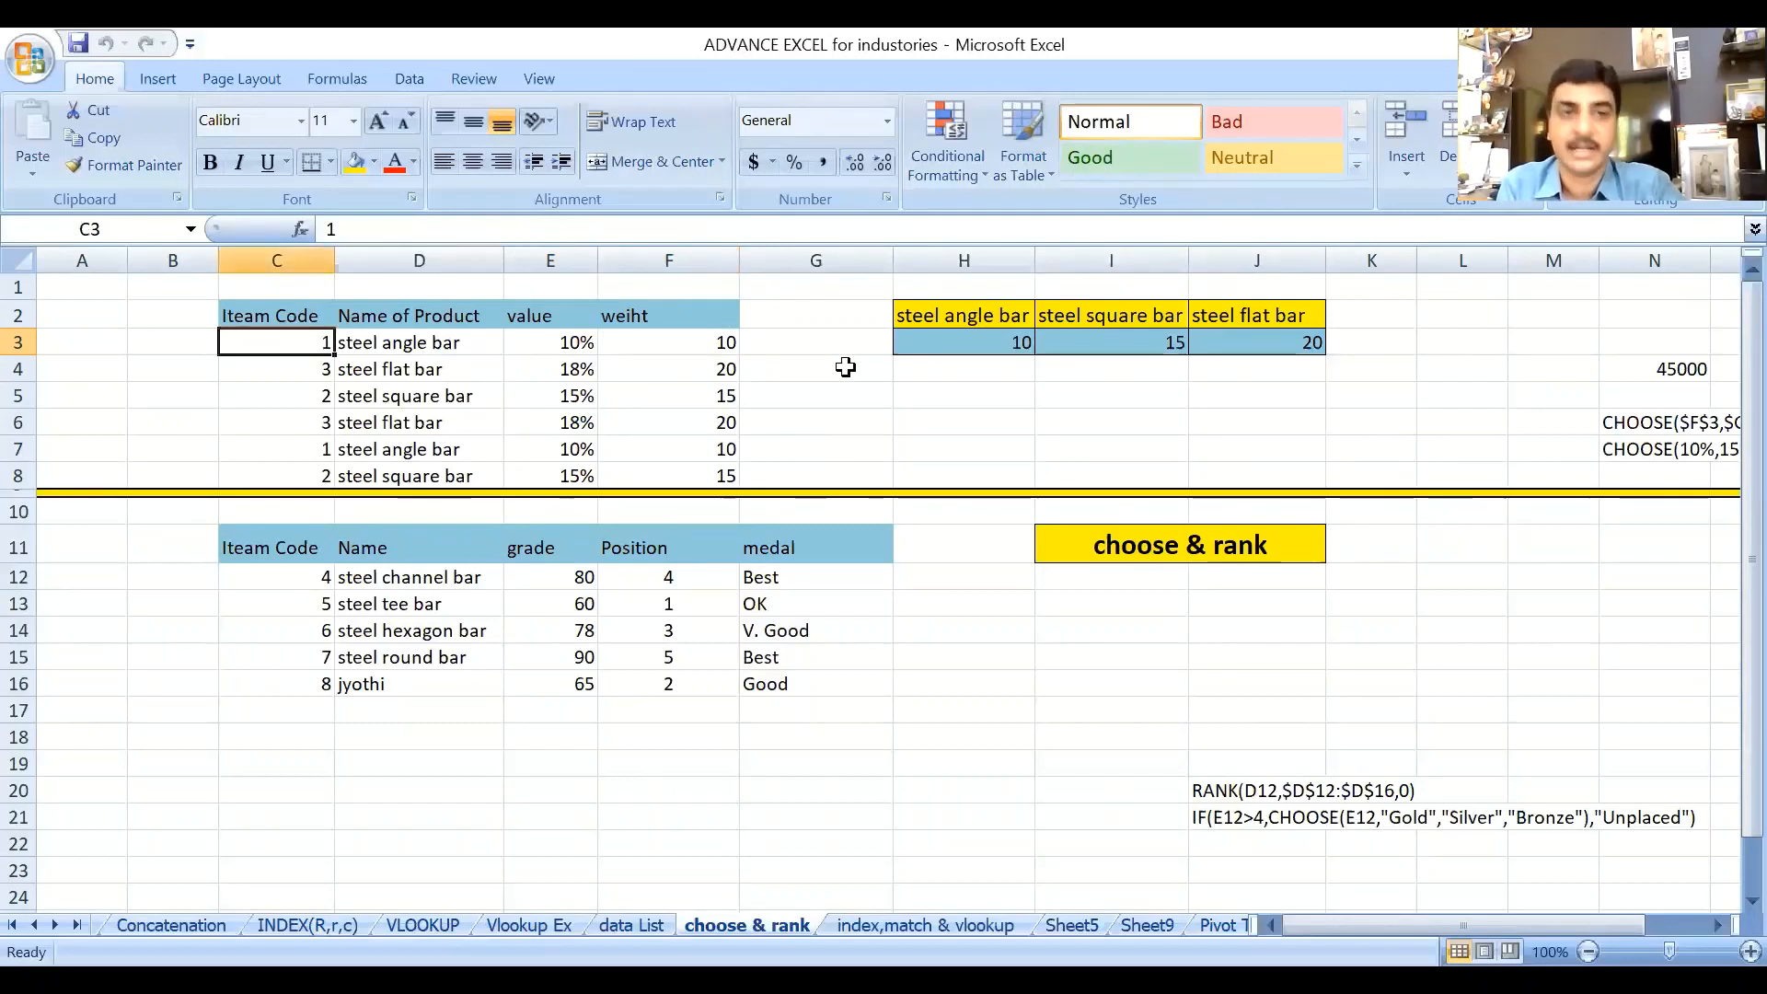
pyautogui.write('2')
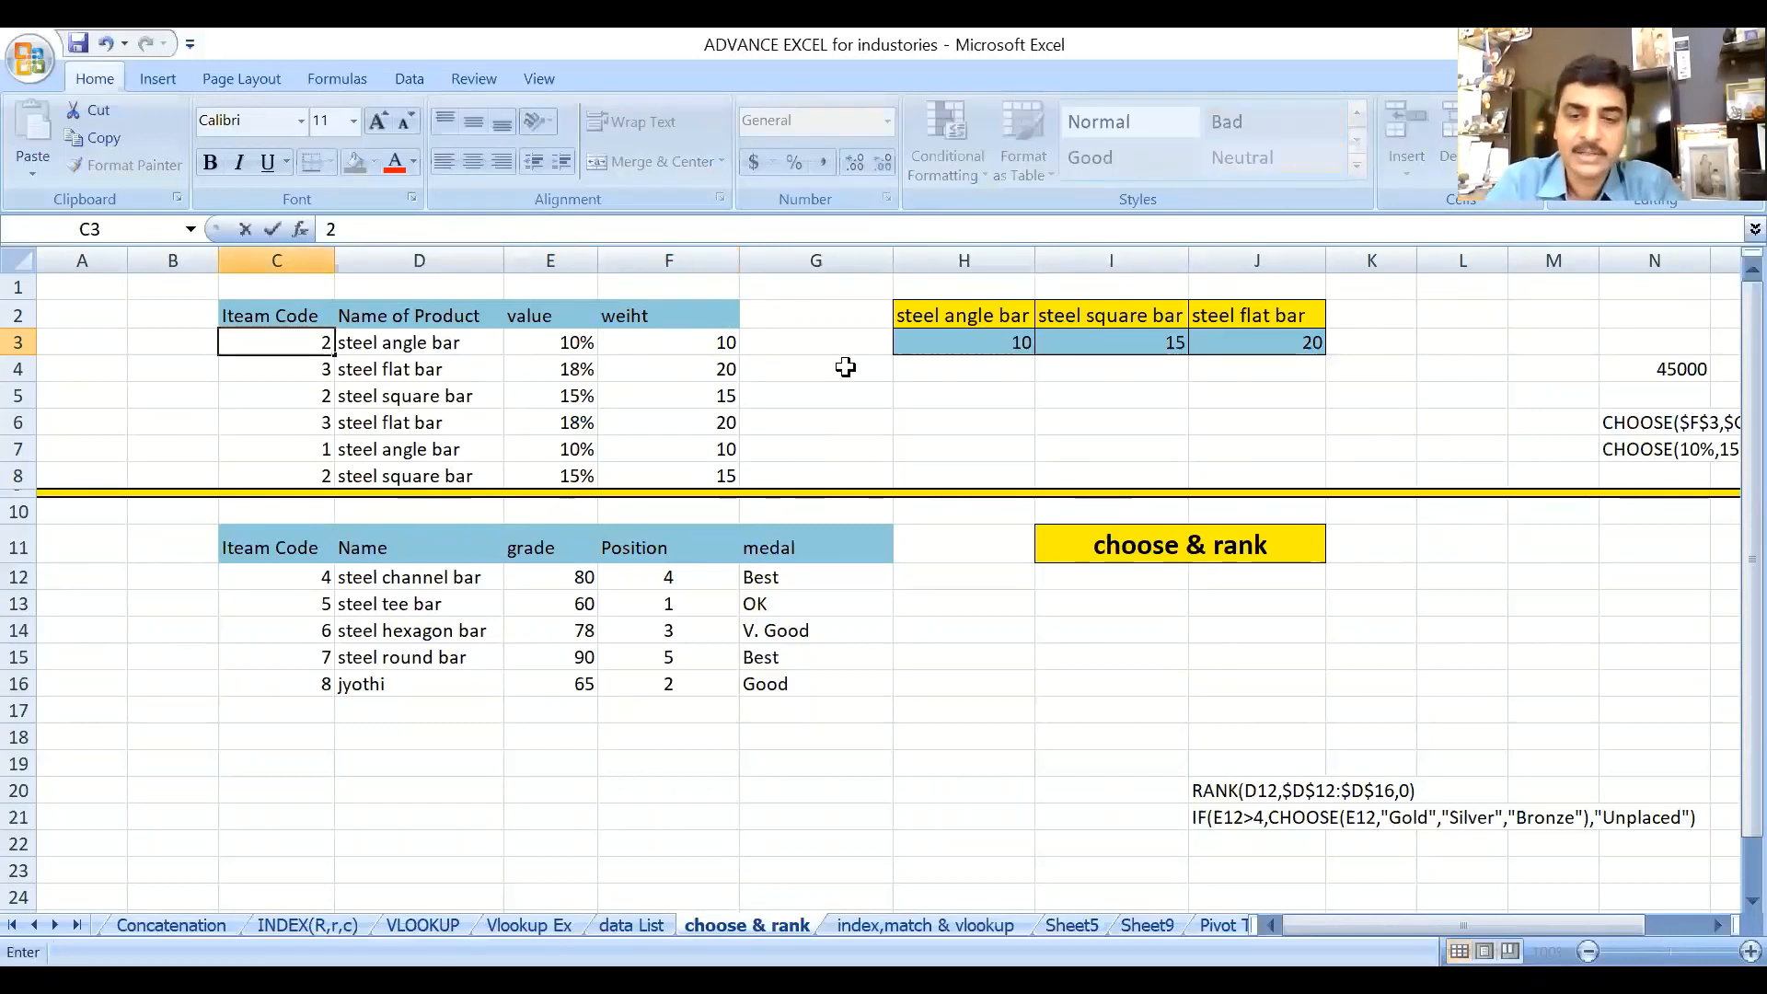
pyautogui.press('Return')
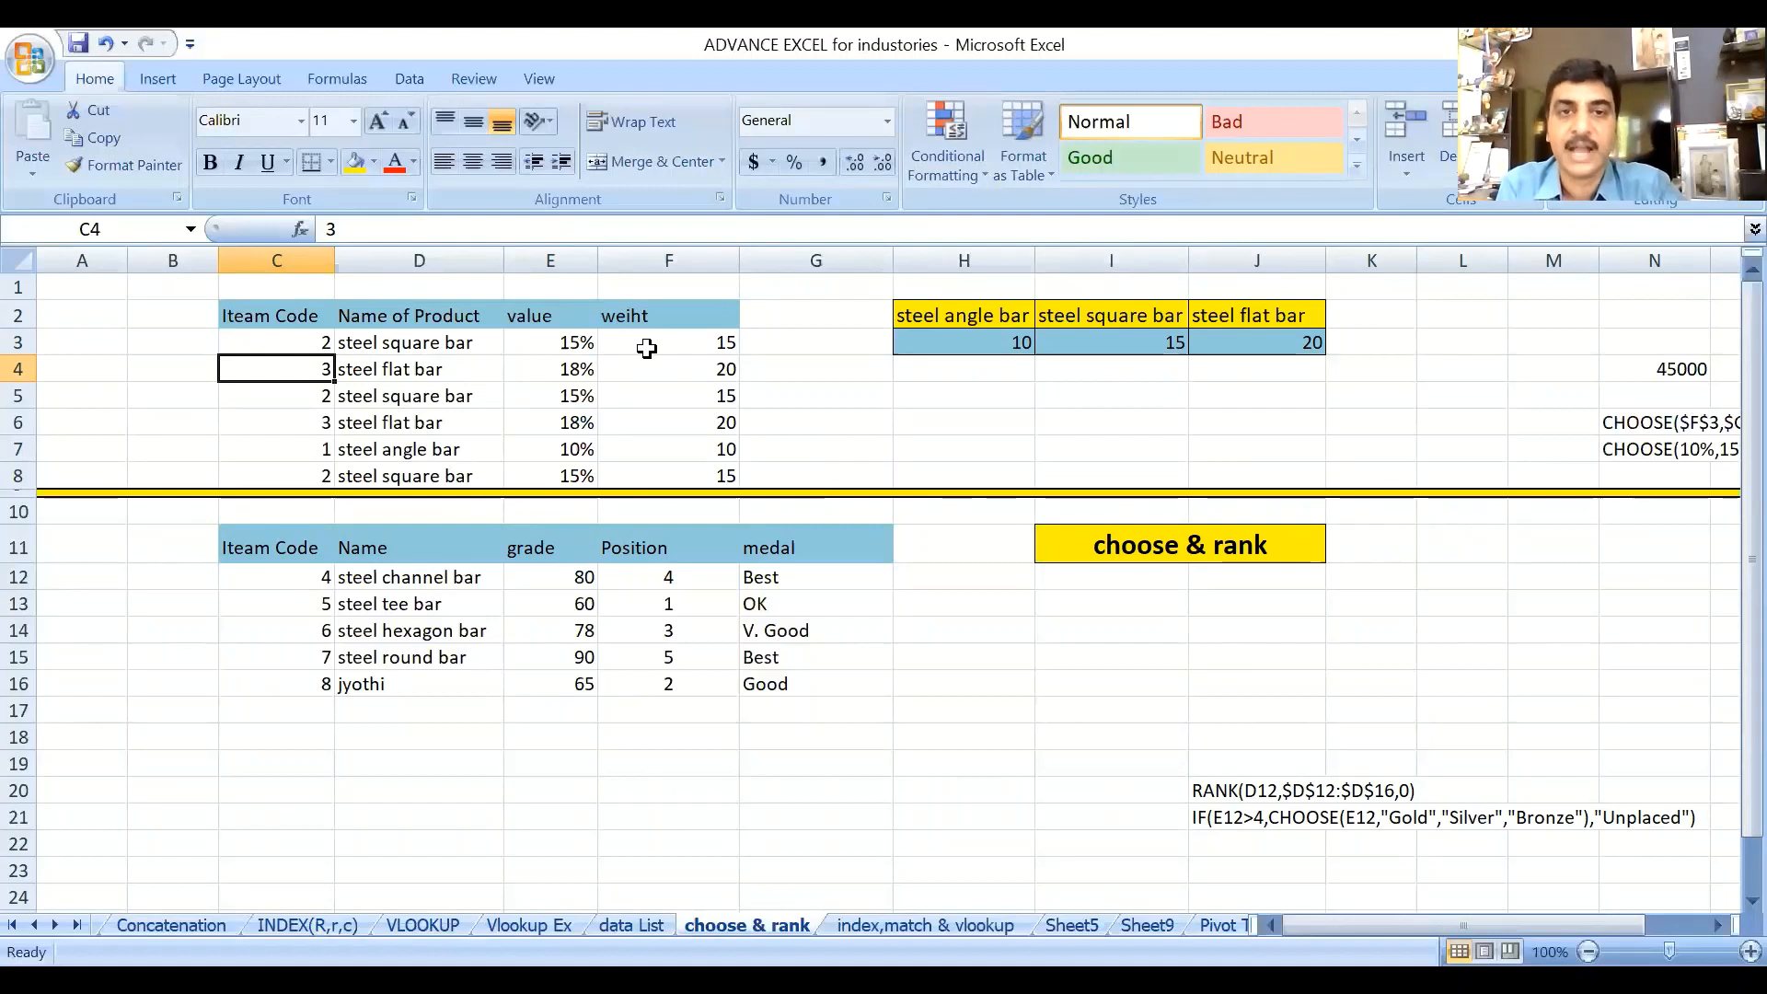
pyautogui.click(286, 335)
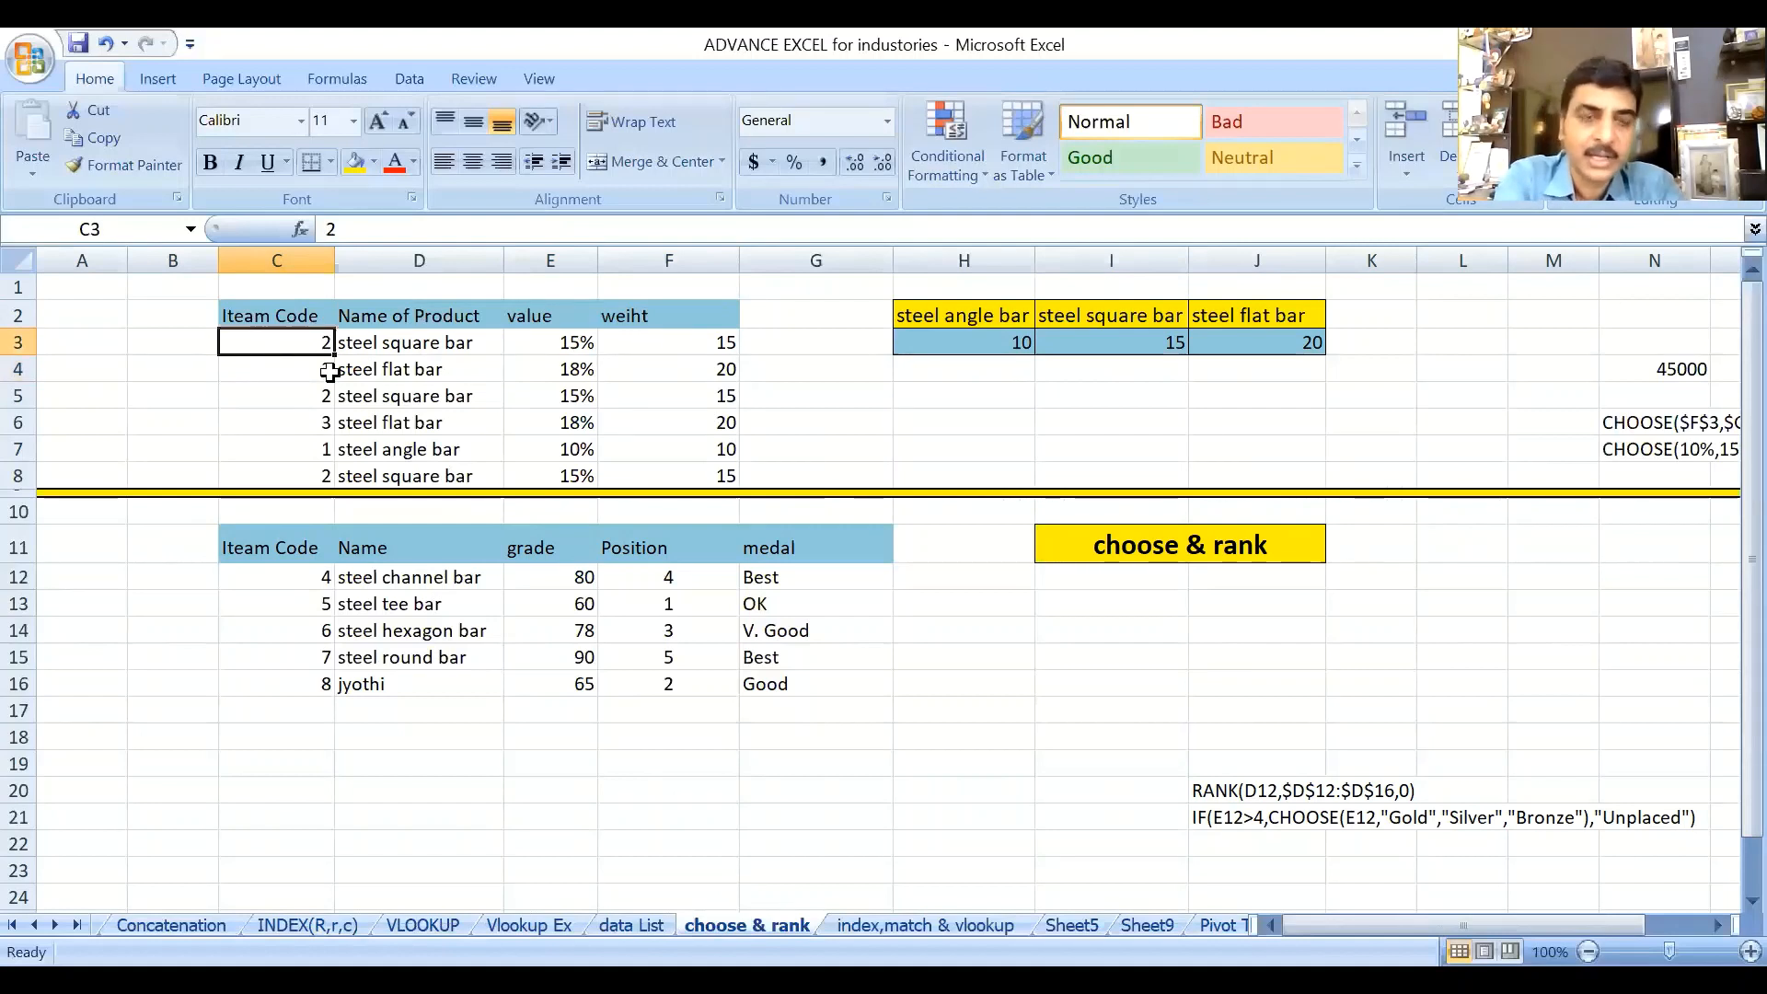
pyautogui.write('3')
pyautogui.press('Return')
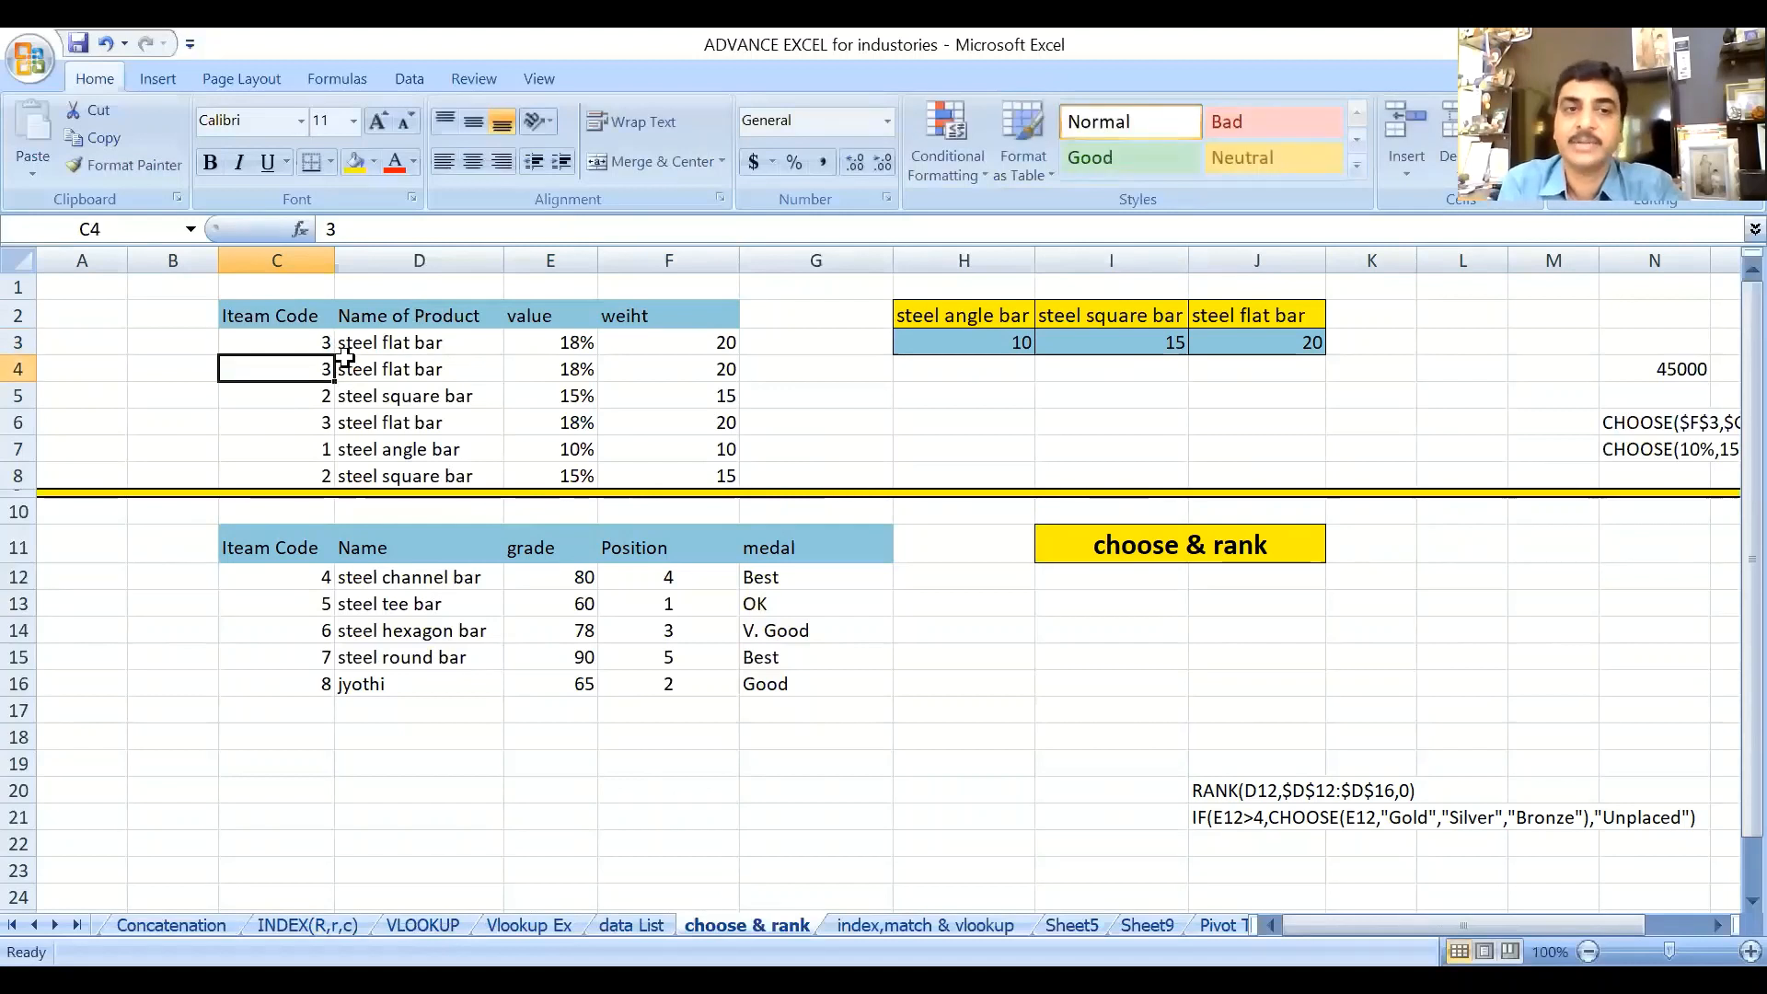
# Set the item code in C3 back to 1.
pyautogui.click(288, 346)
pyautogui.write('1')
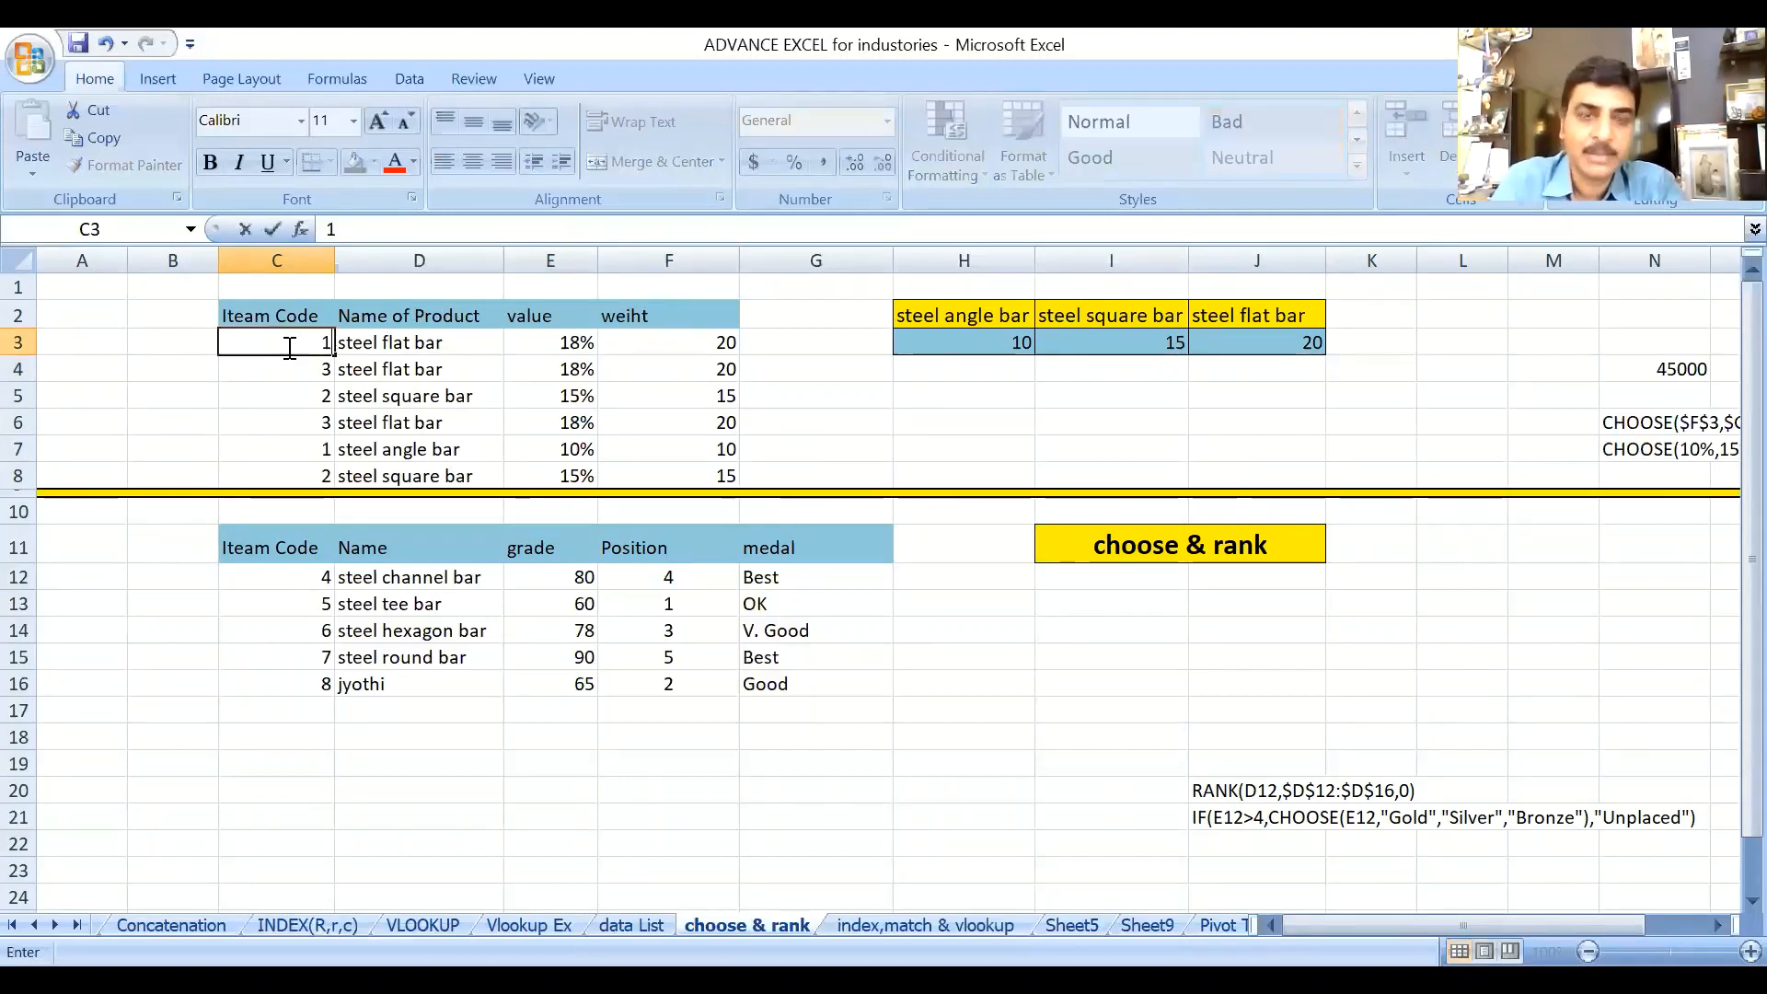
pyautogui.press('Return')
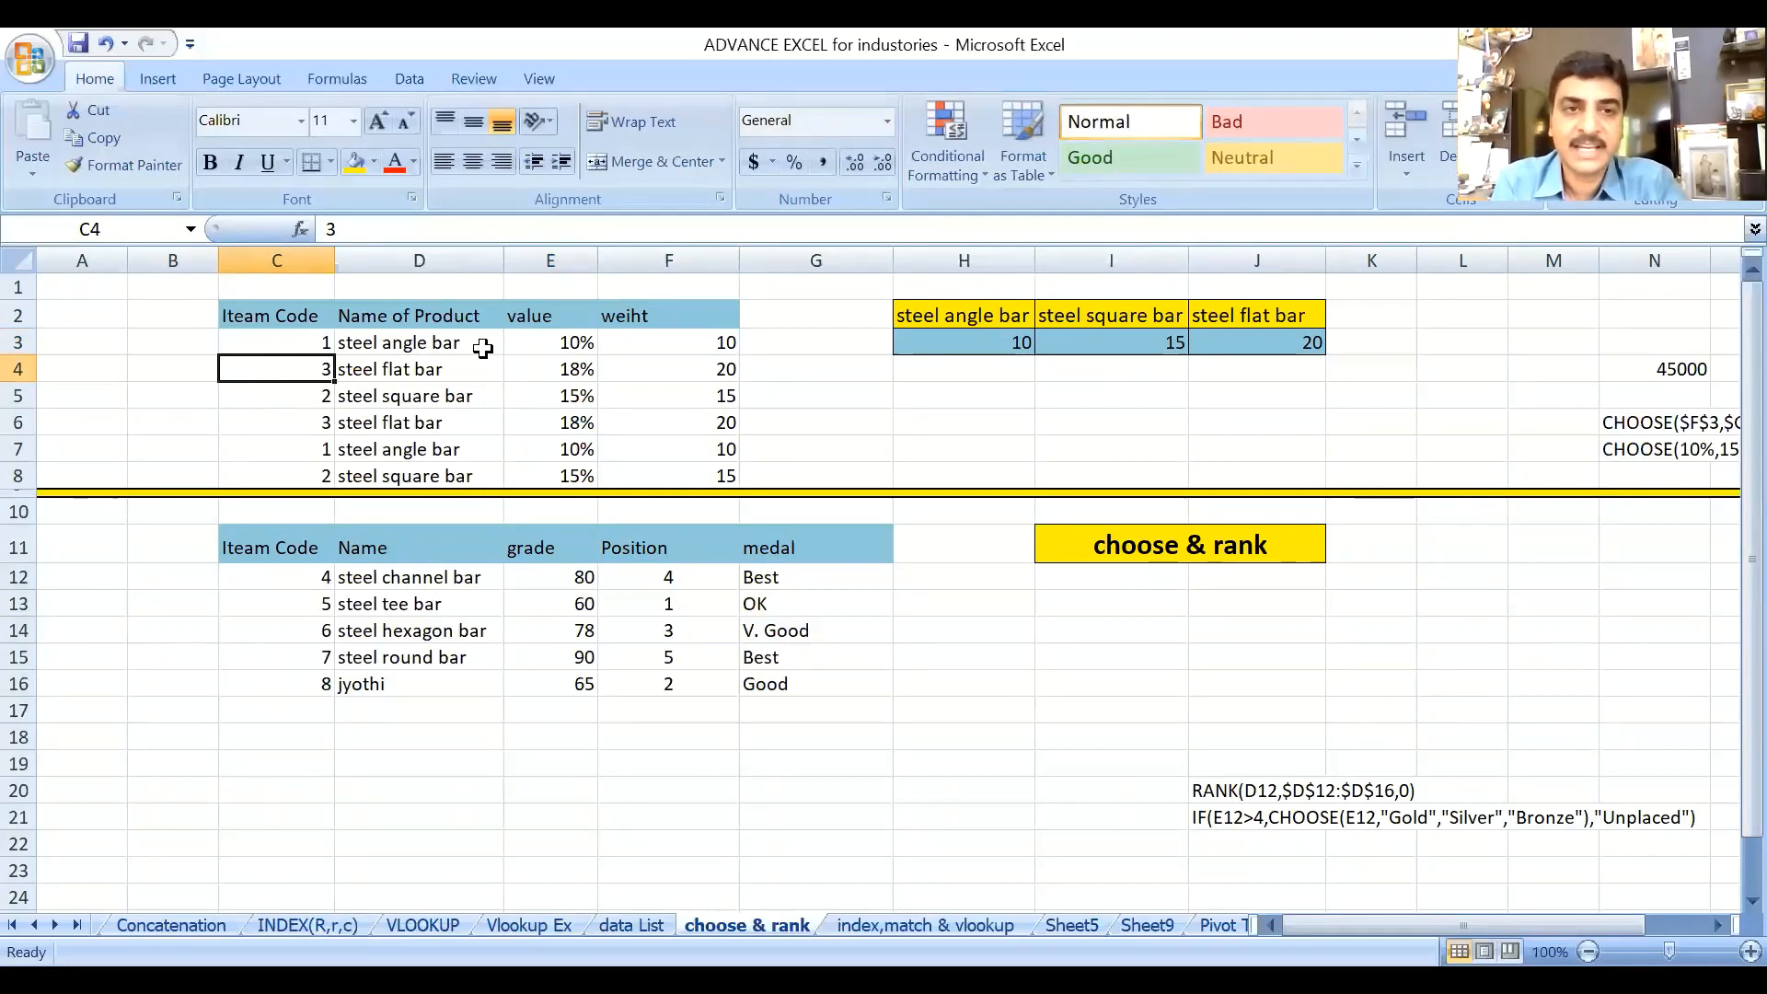
# Open the CHOOSE formula in E3 to examine its index_num argument, and cancel the edit.
pyautogui.click(549, 346)
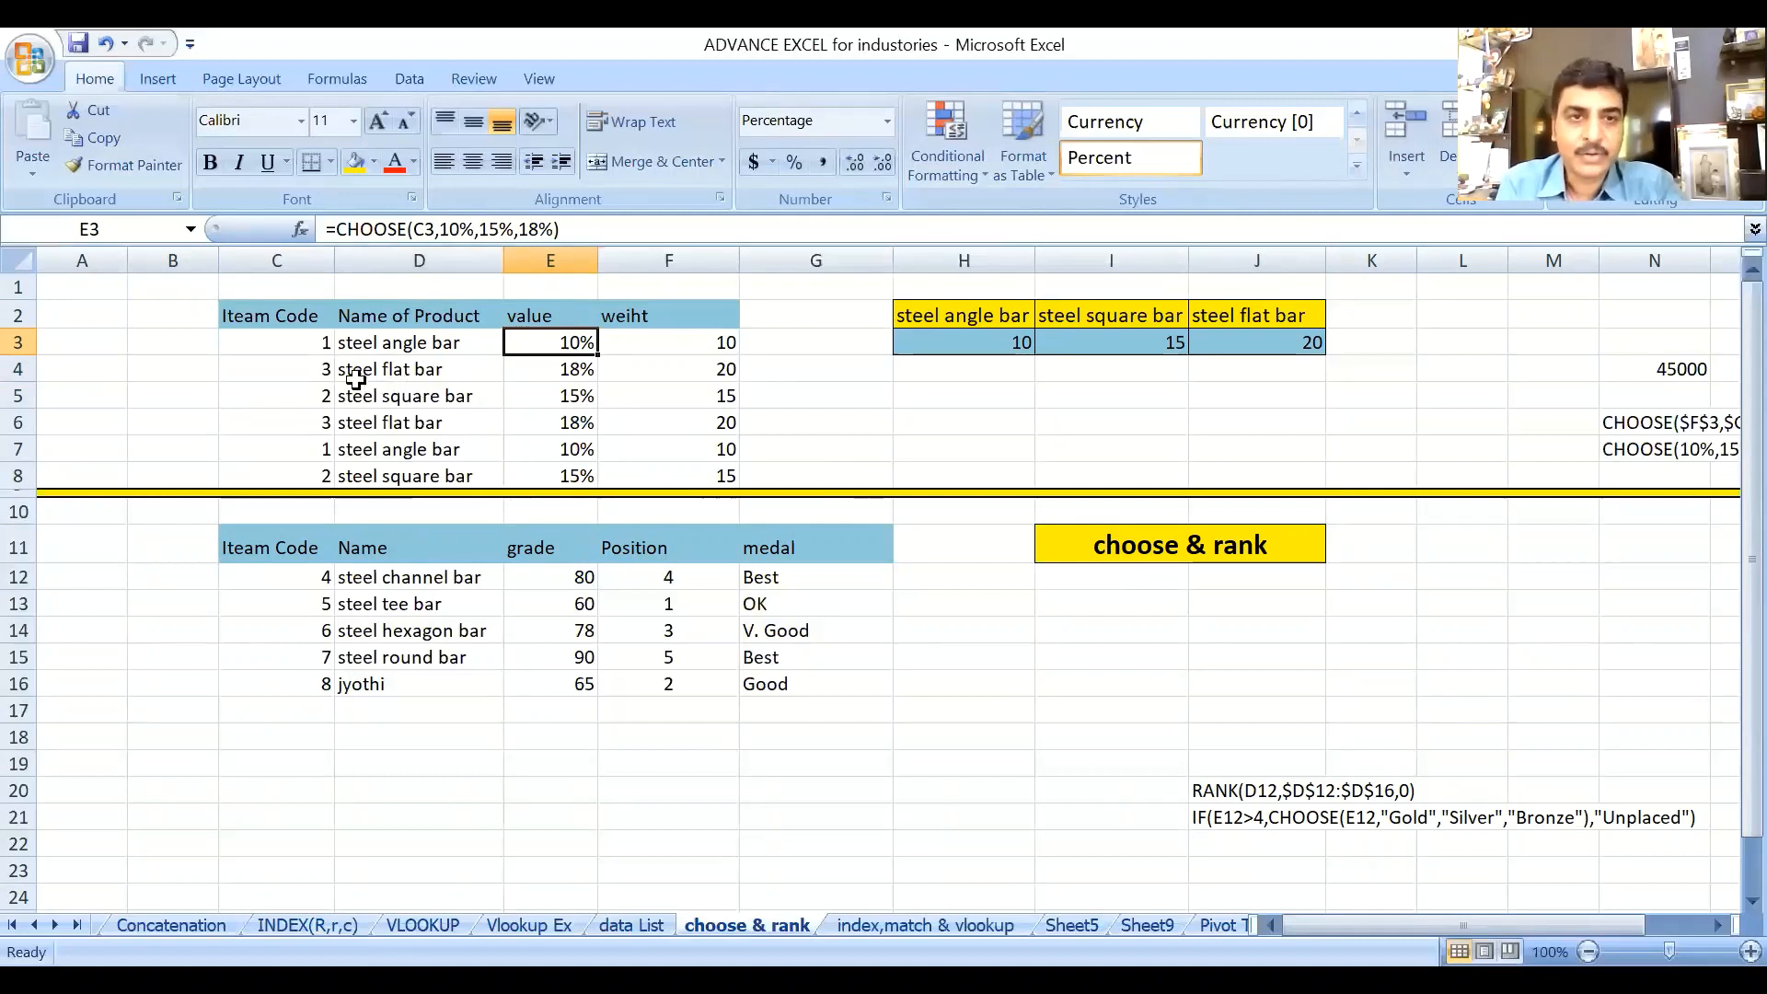
pyautogui.doubleClick(533, 341)
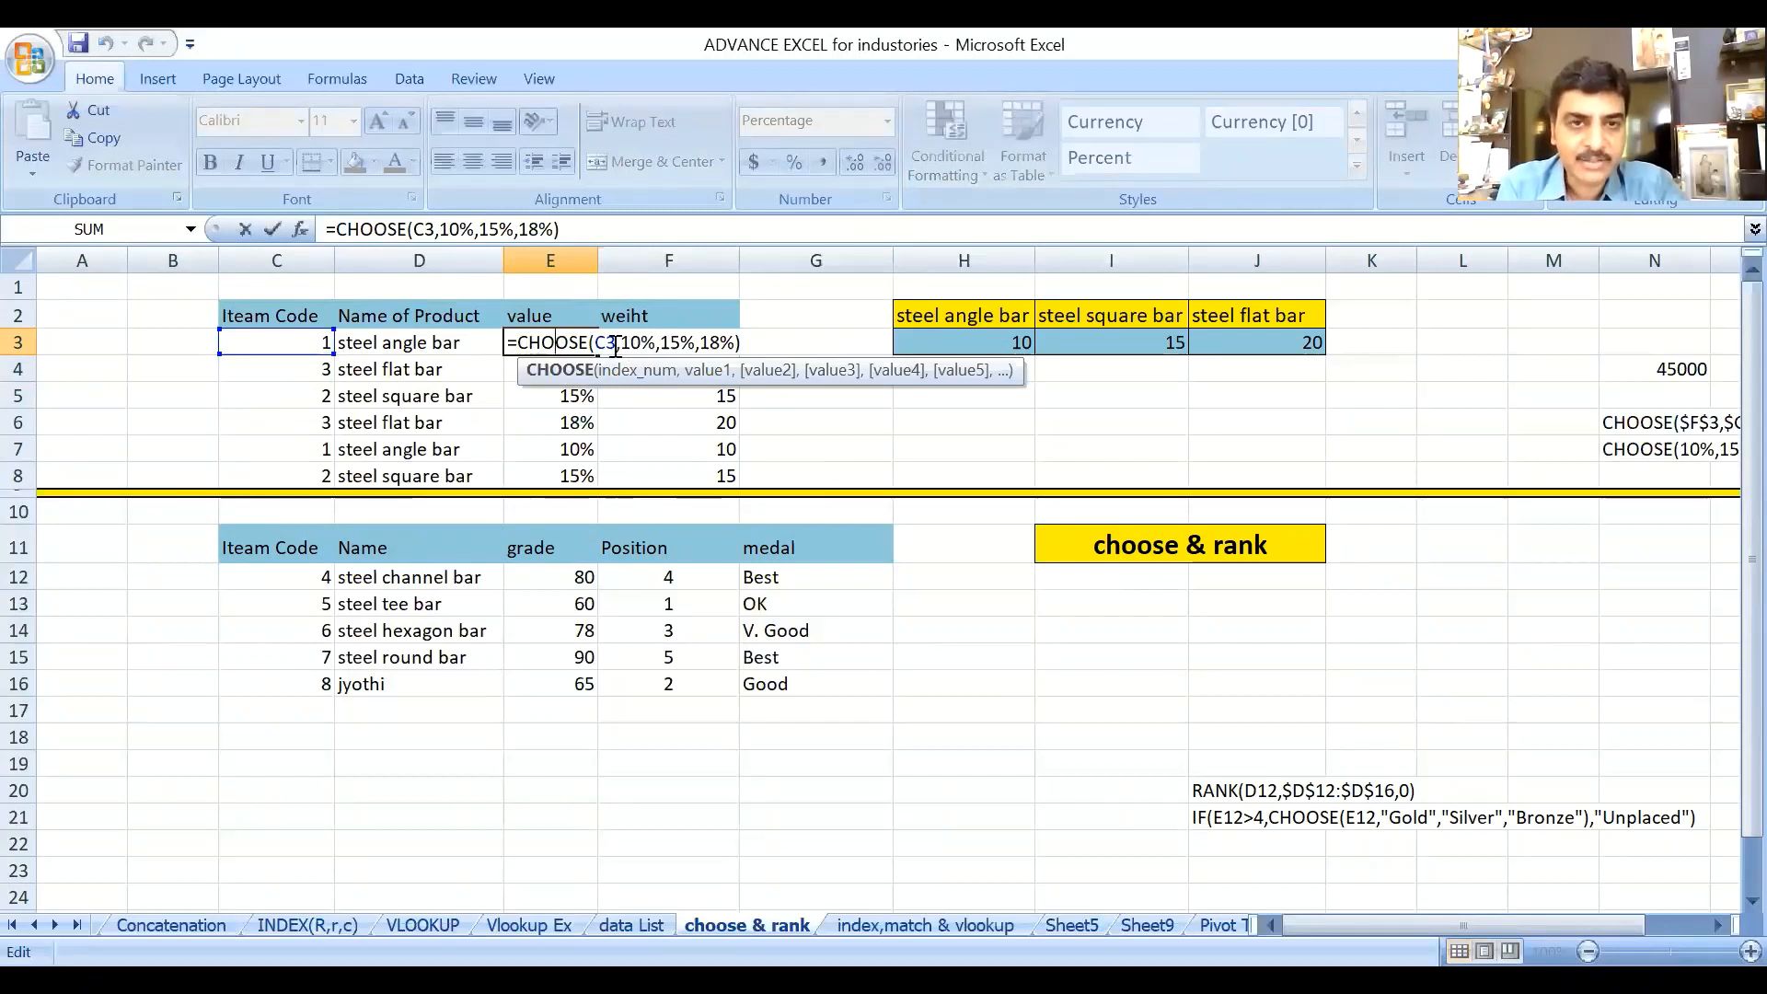
pyautogui.moveTo(600, 343); pyautogui.dragTo(590, 342)
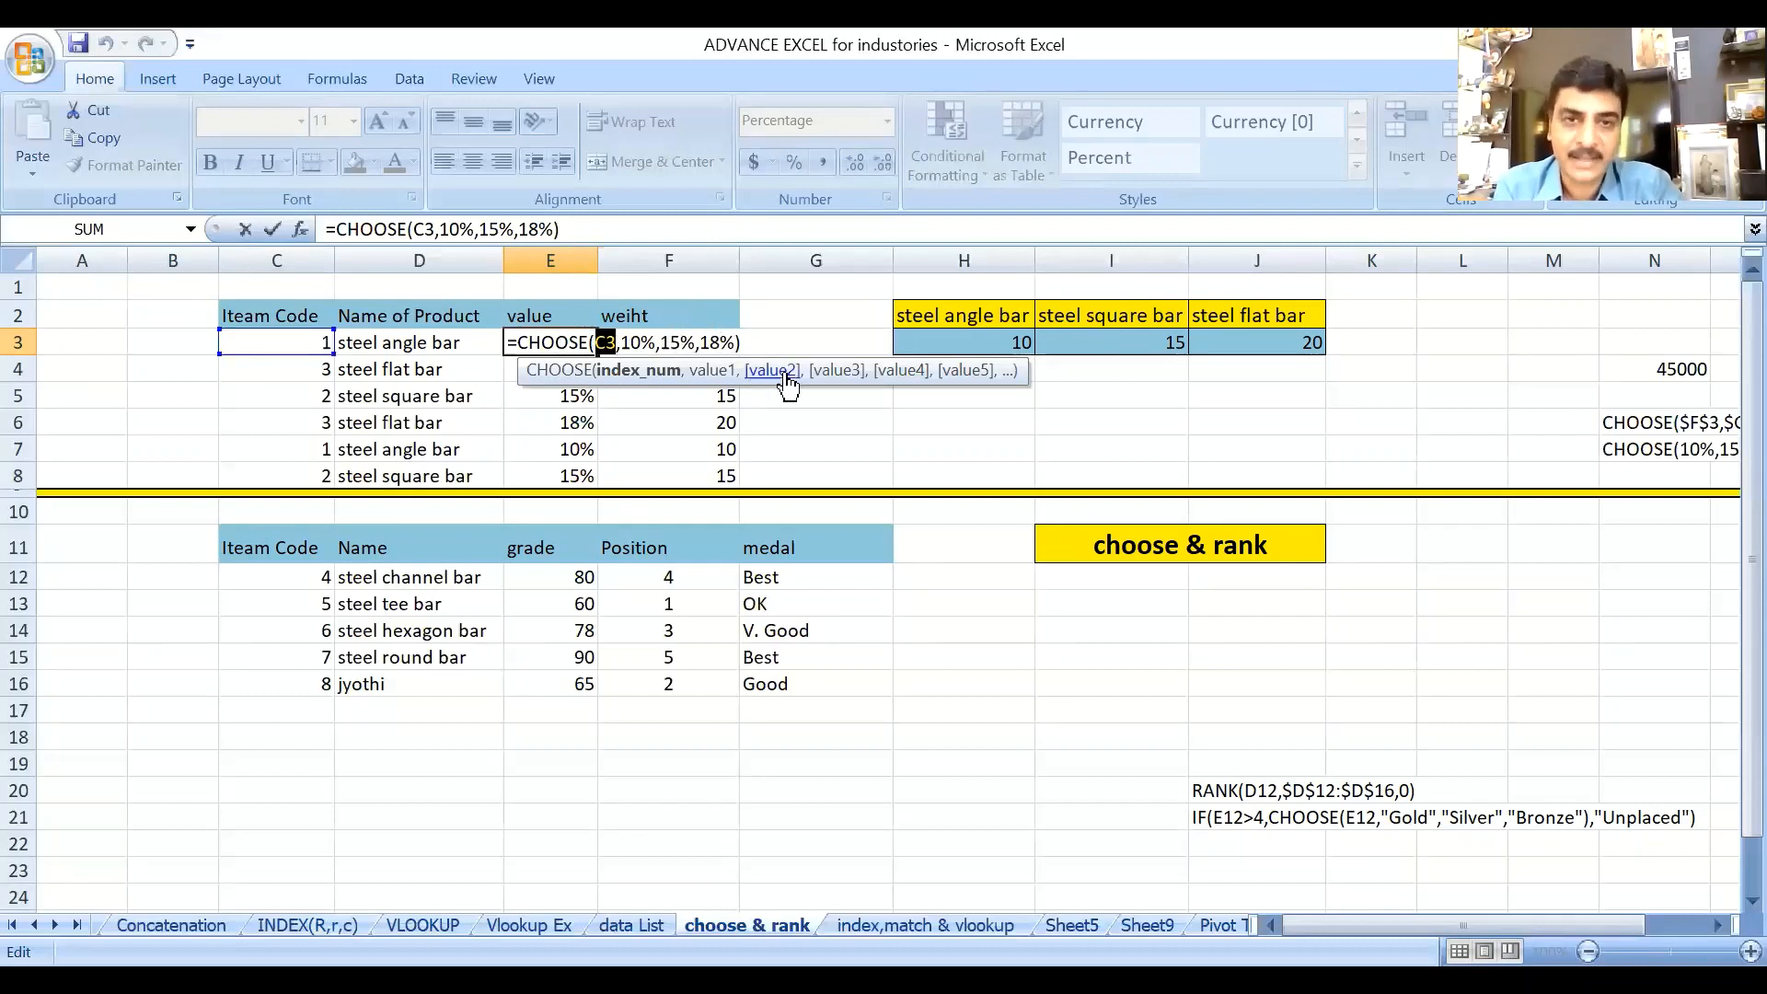
pyautogui.click(788, 425)
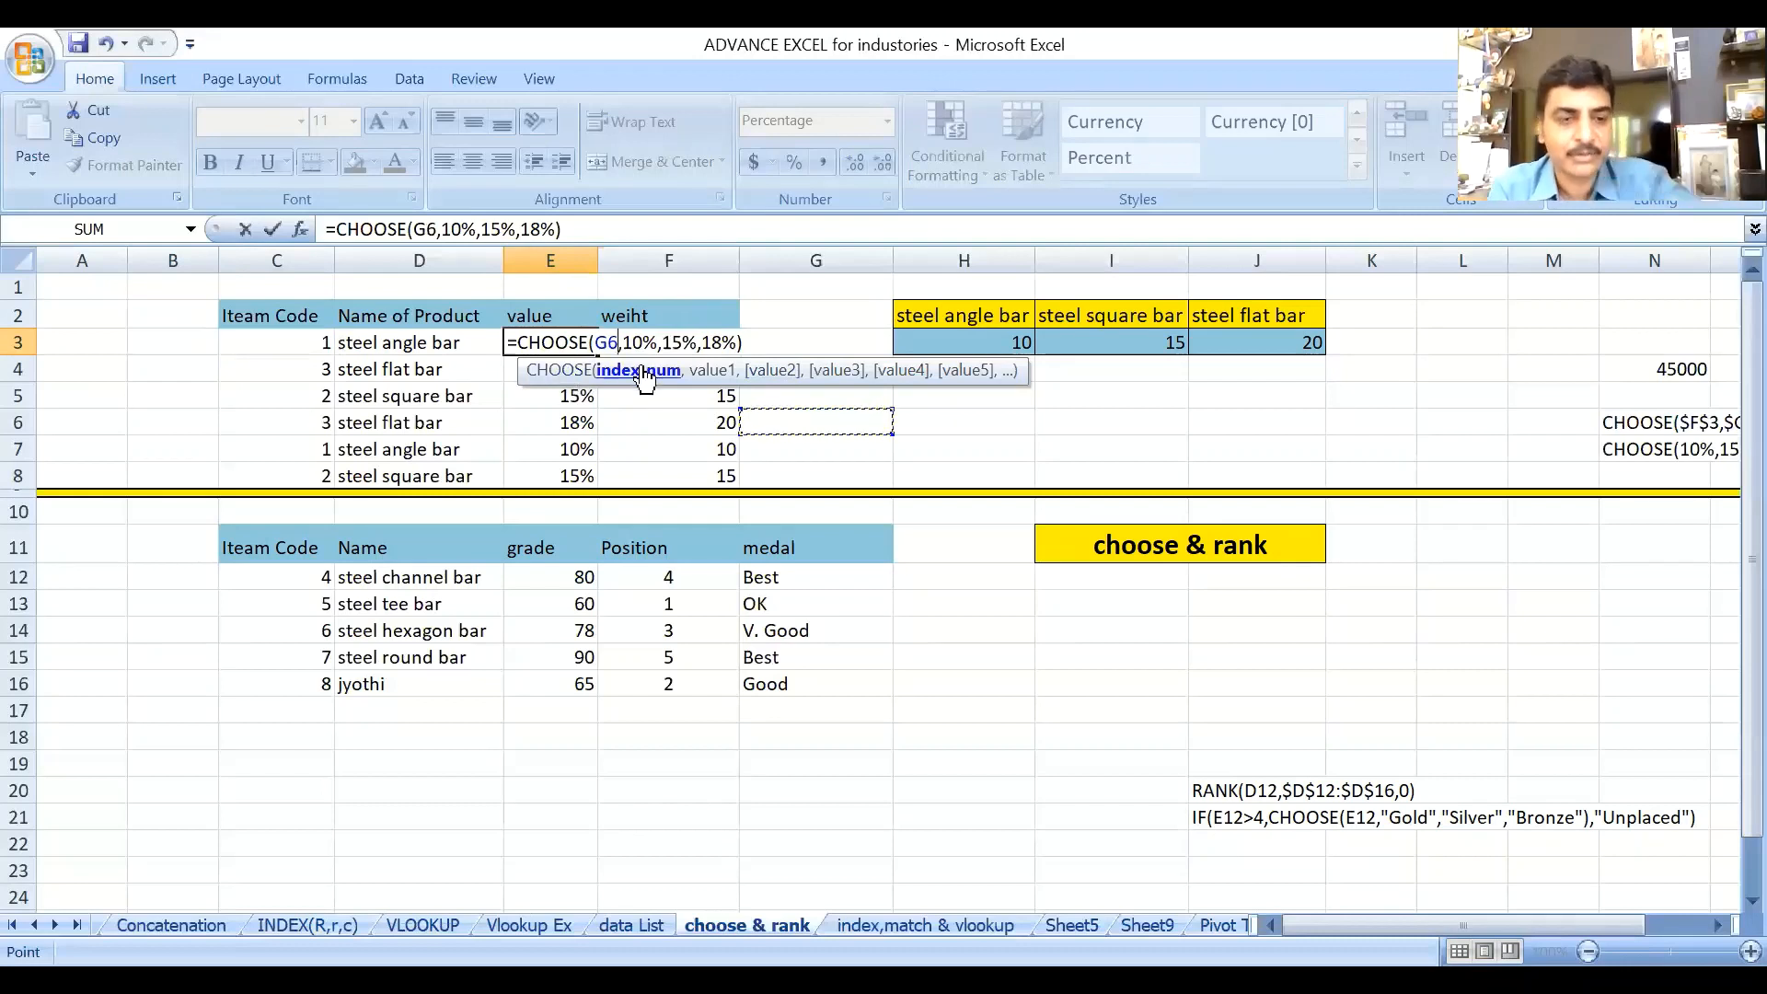
pyautogui.press('Escape')
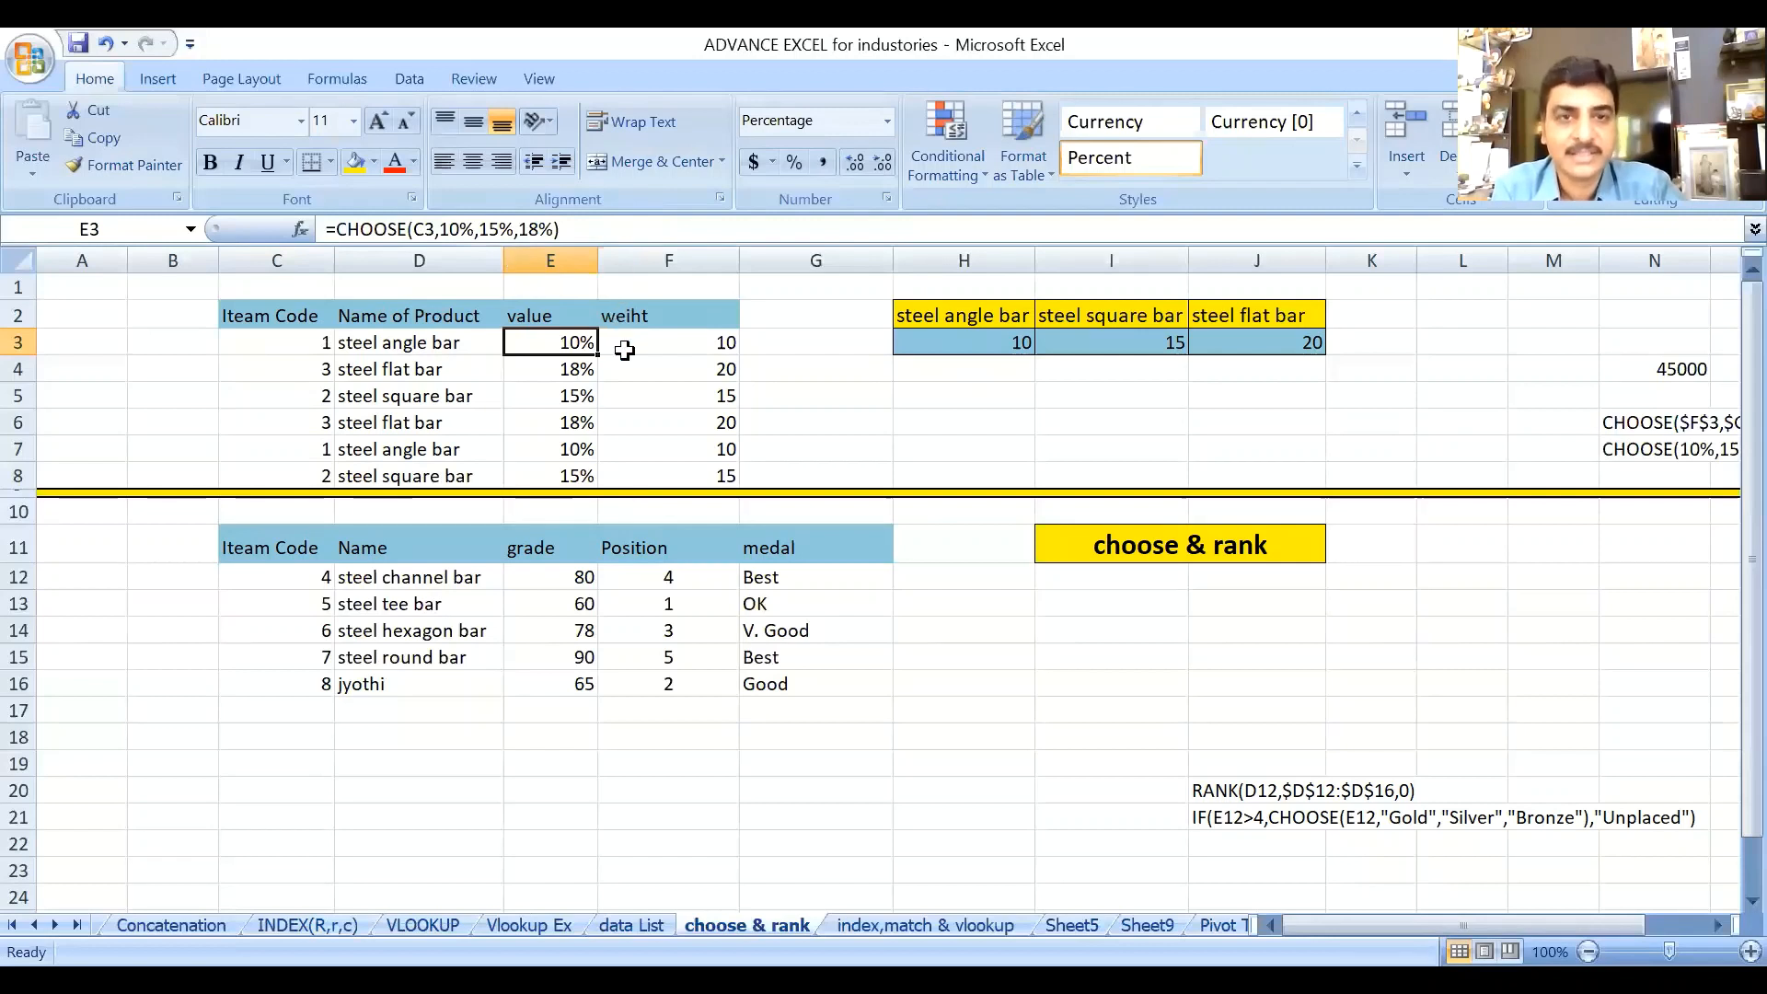
# Inspect the absolute cell references in the weight column's CHOOSE formula in F3, and leave the formula without editing.
pyautogui.click(635, 341)
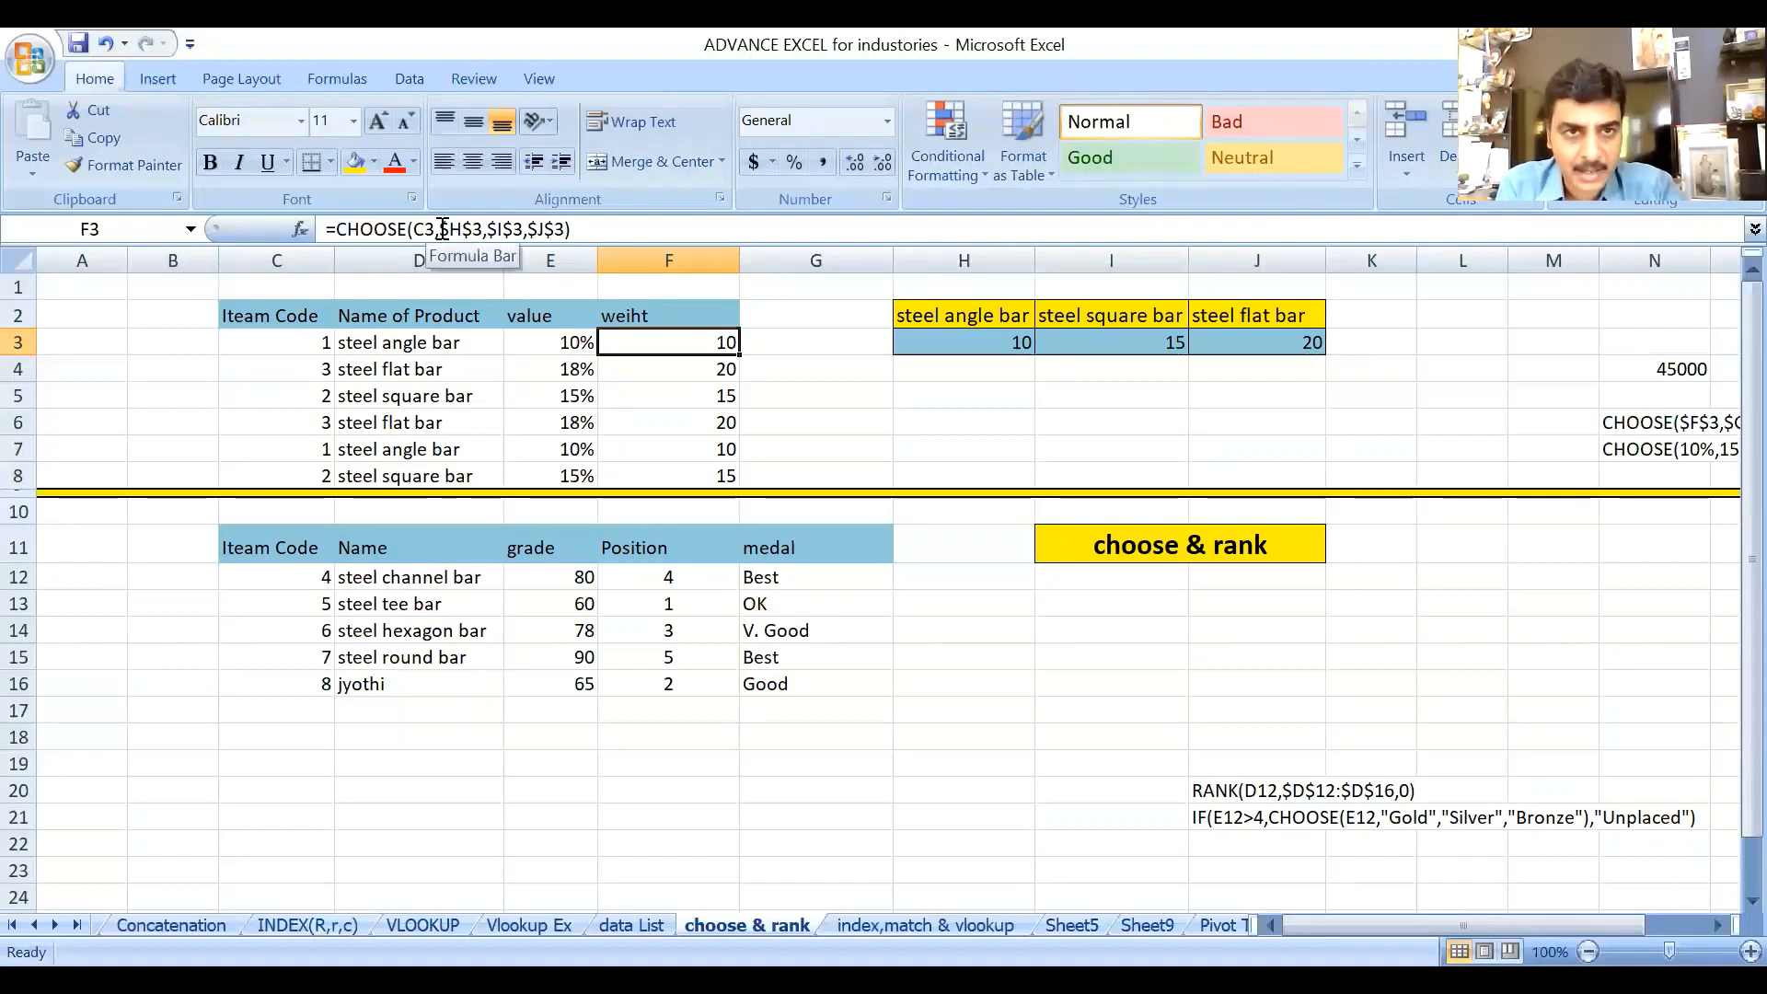
pyautogui.moveTo(442, 228); pyautogui.dragTo(451, 228)
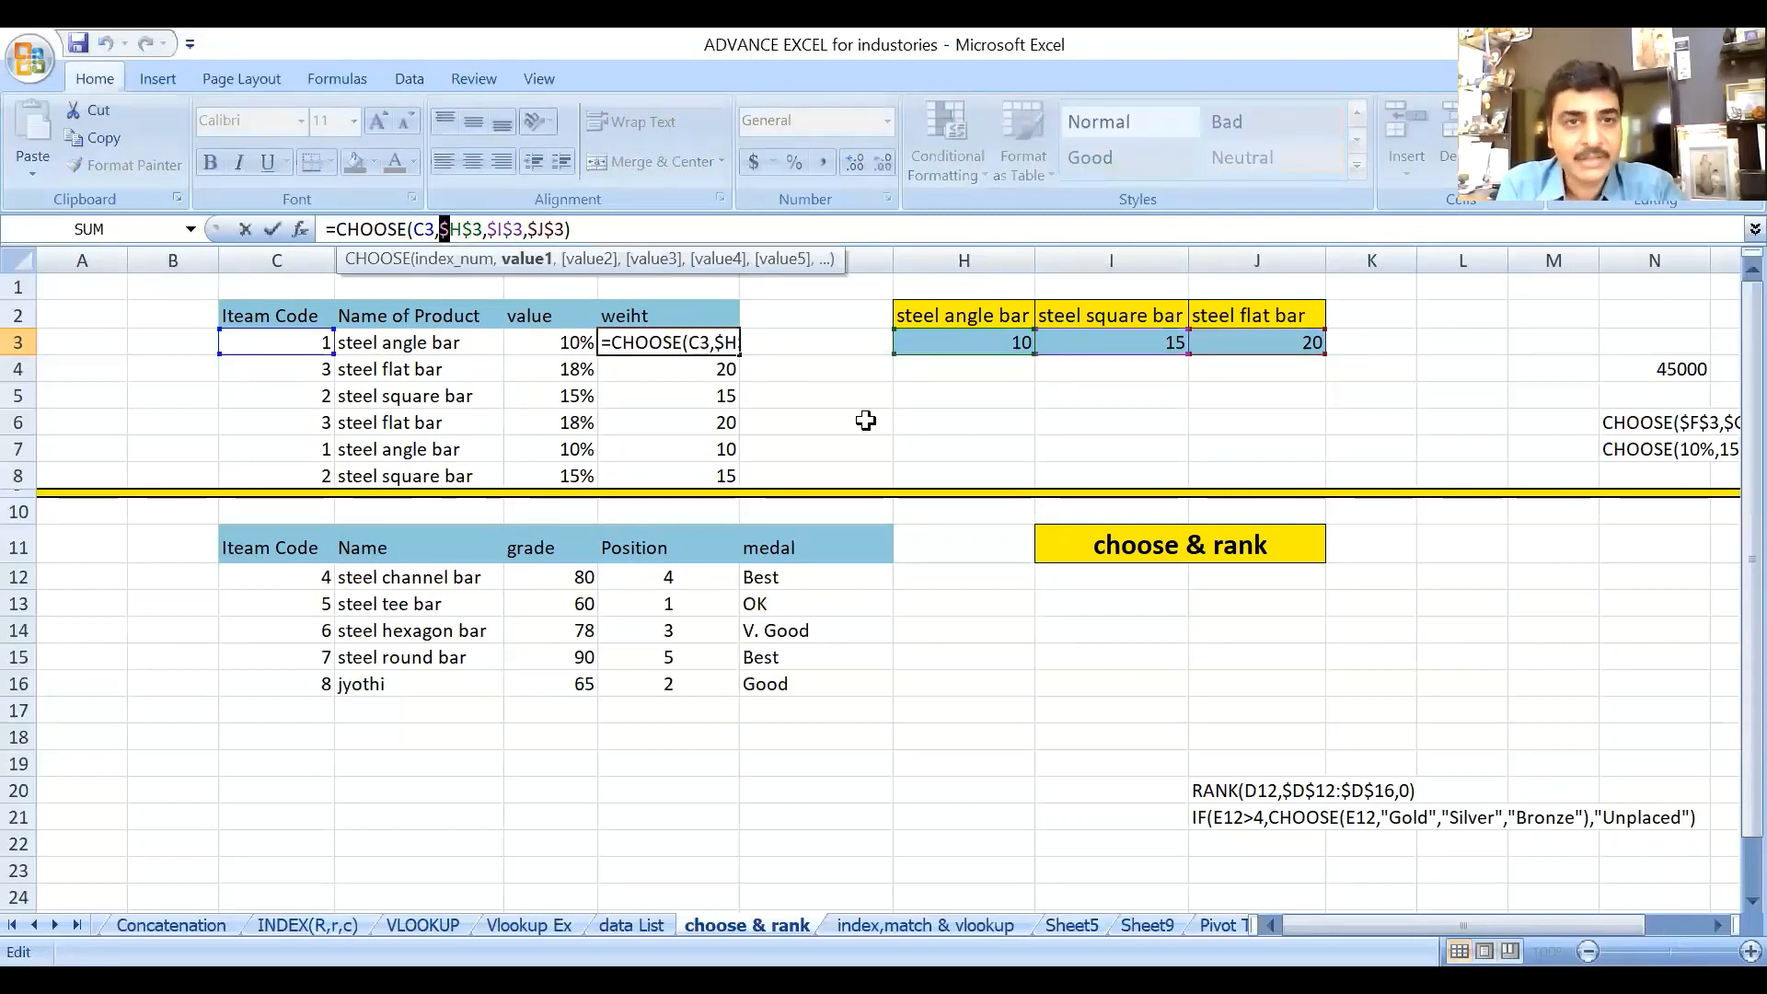
pyautogui.press('Escape')
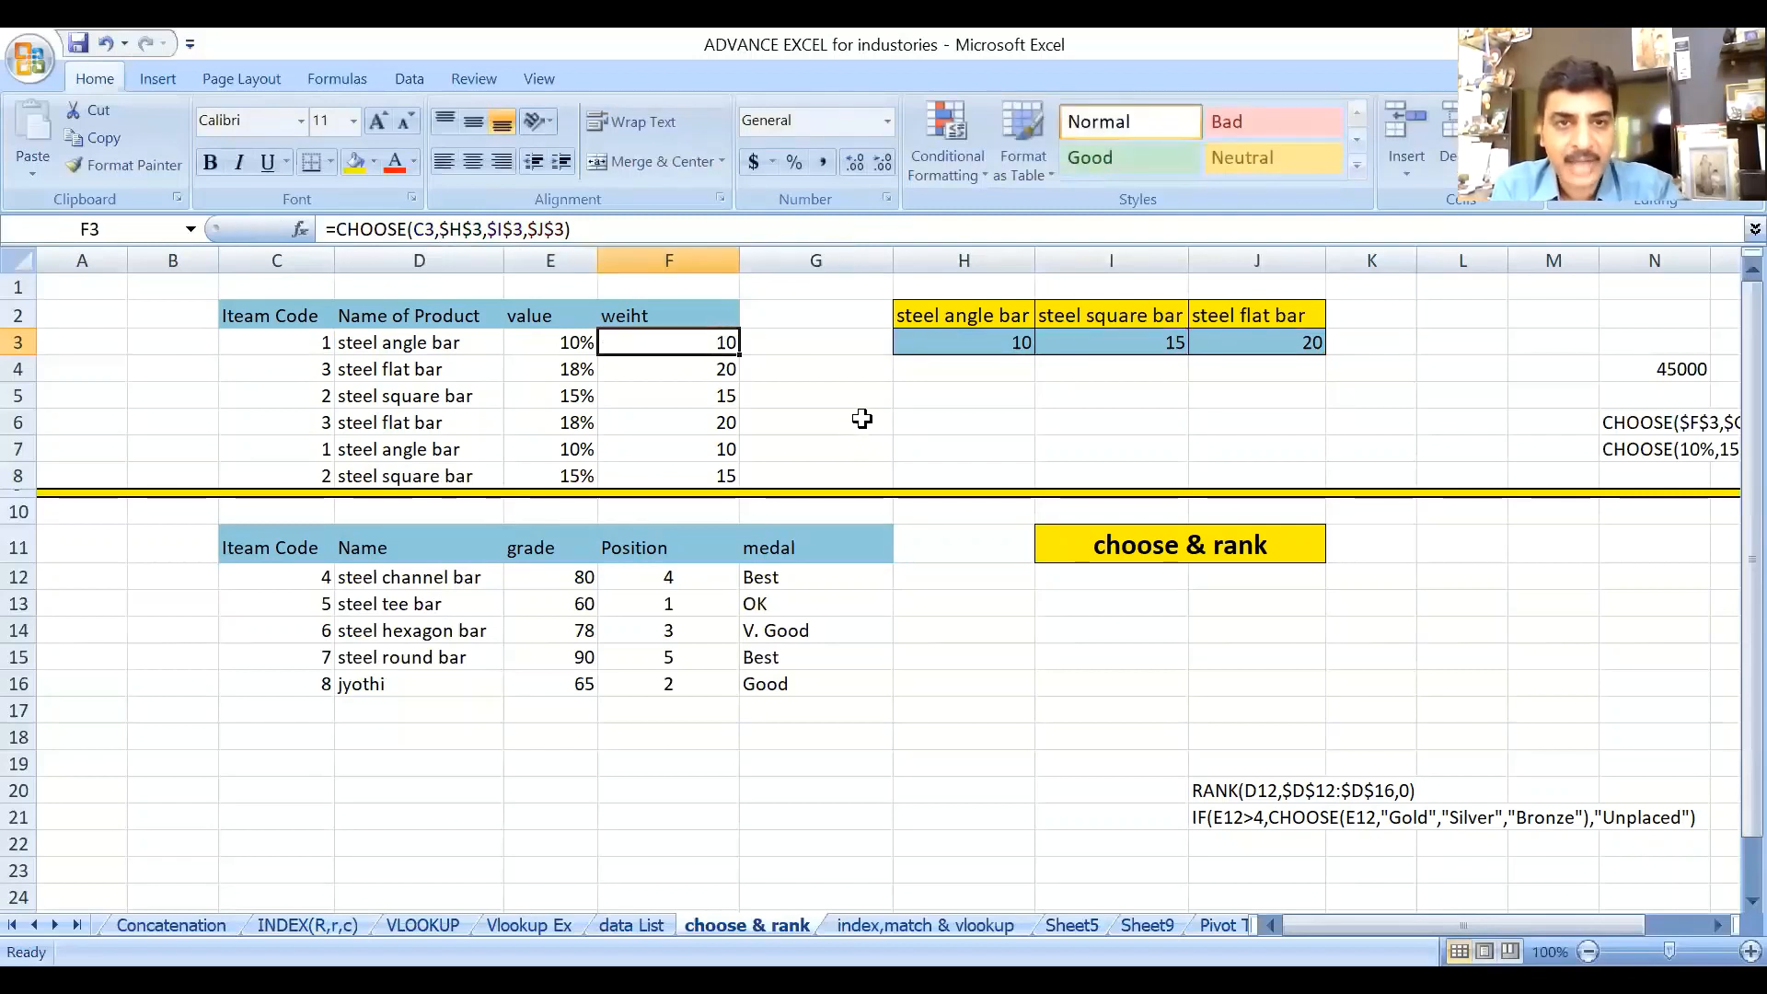
pyautogui.click(994, 690)
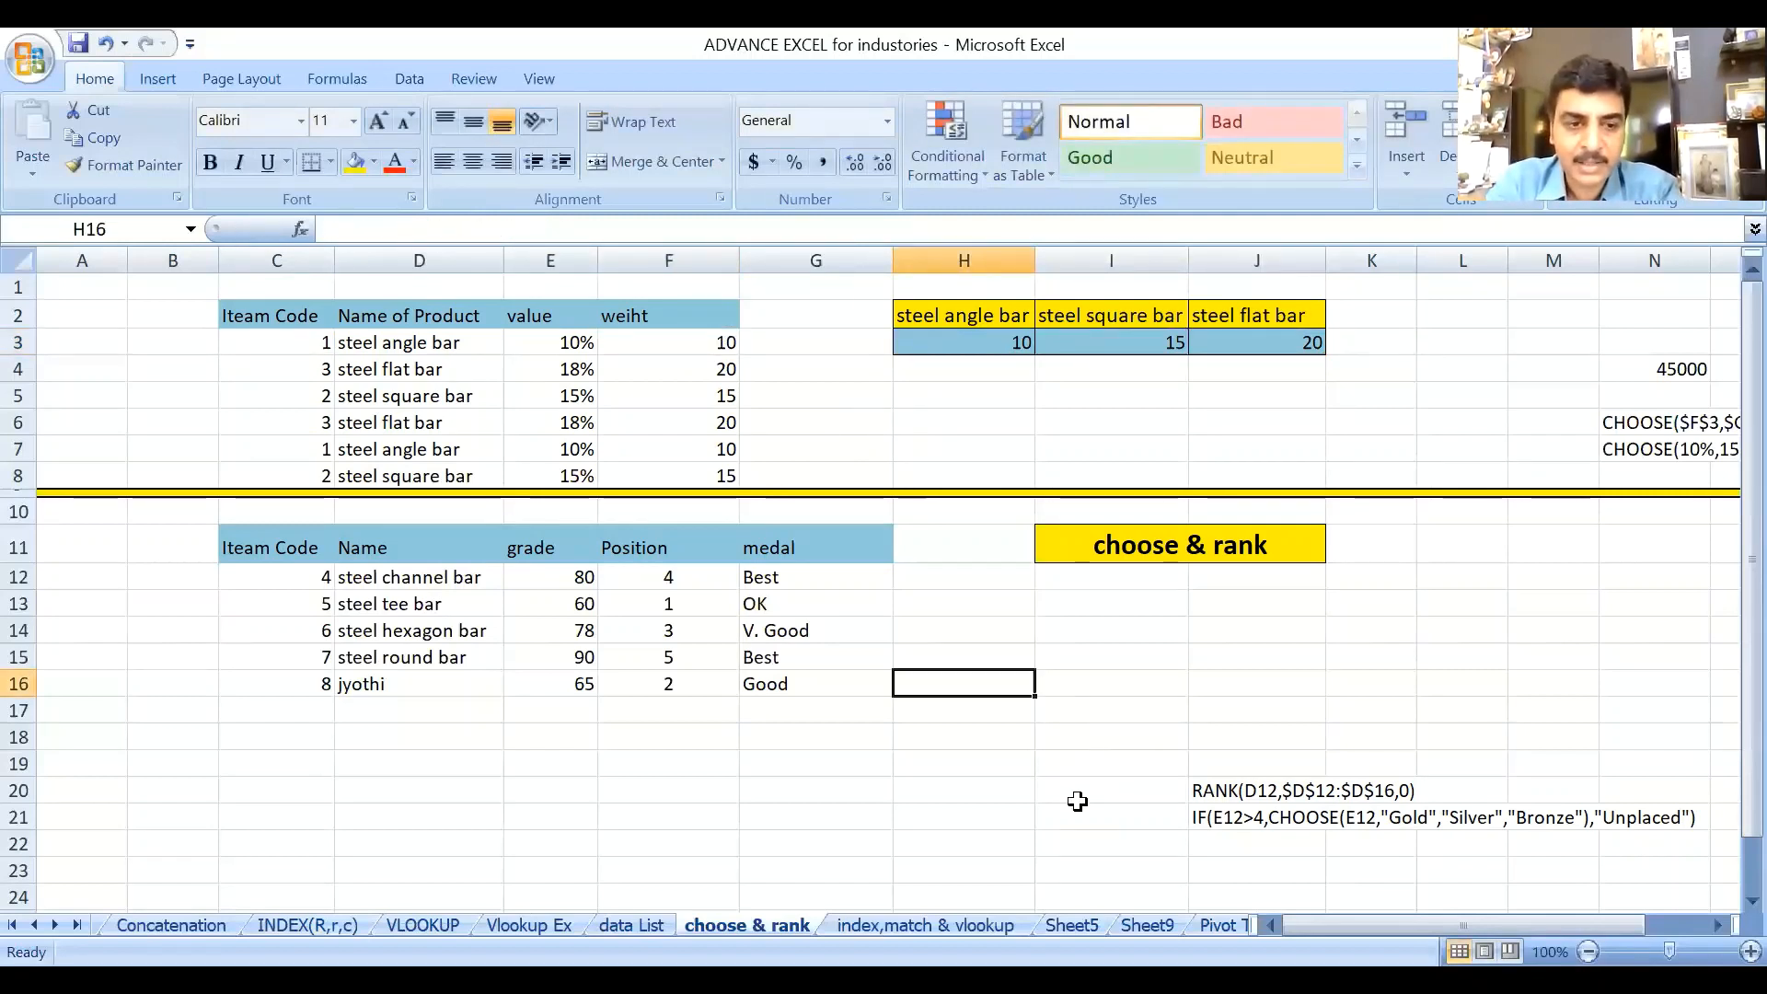
# Enter the relative-reference formula =a1+b1 in cell H16.
pyautogui.write('a1')
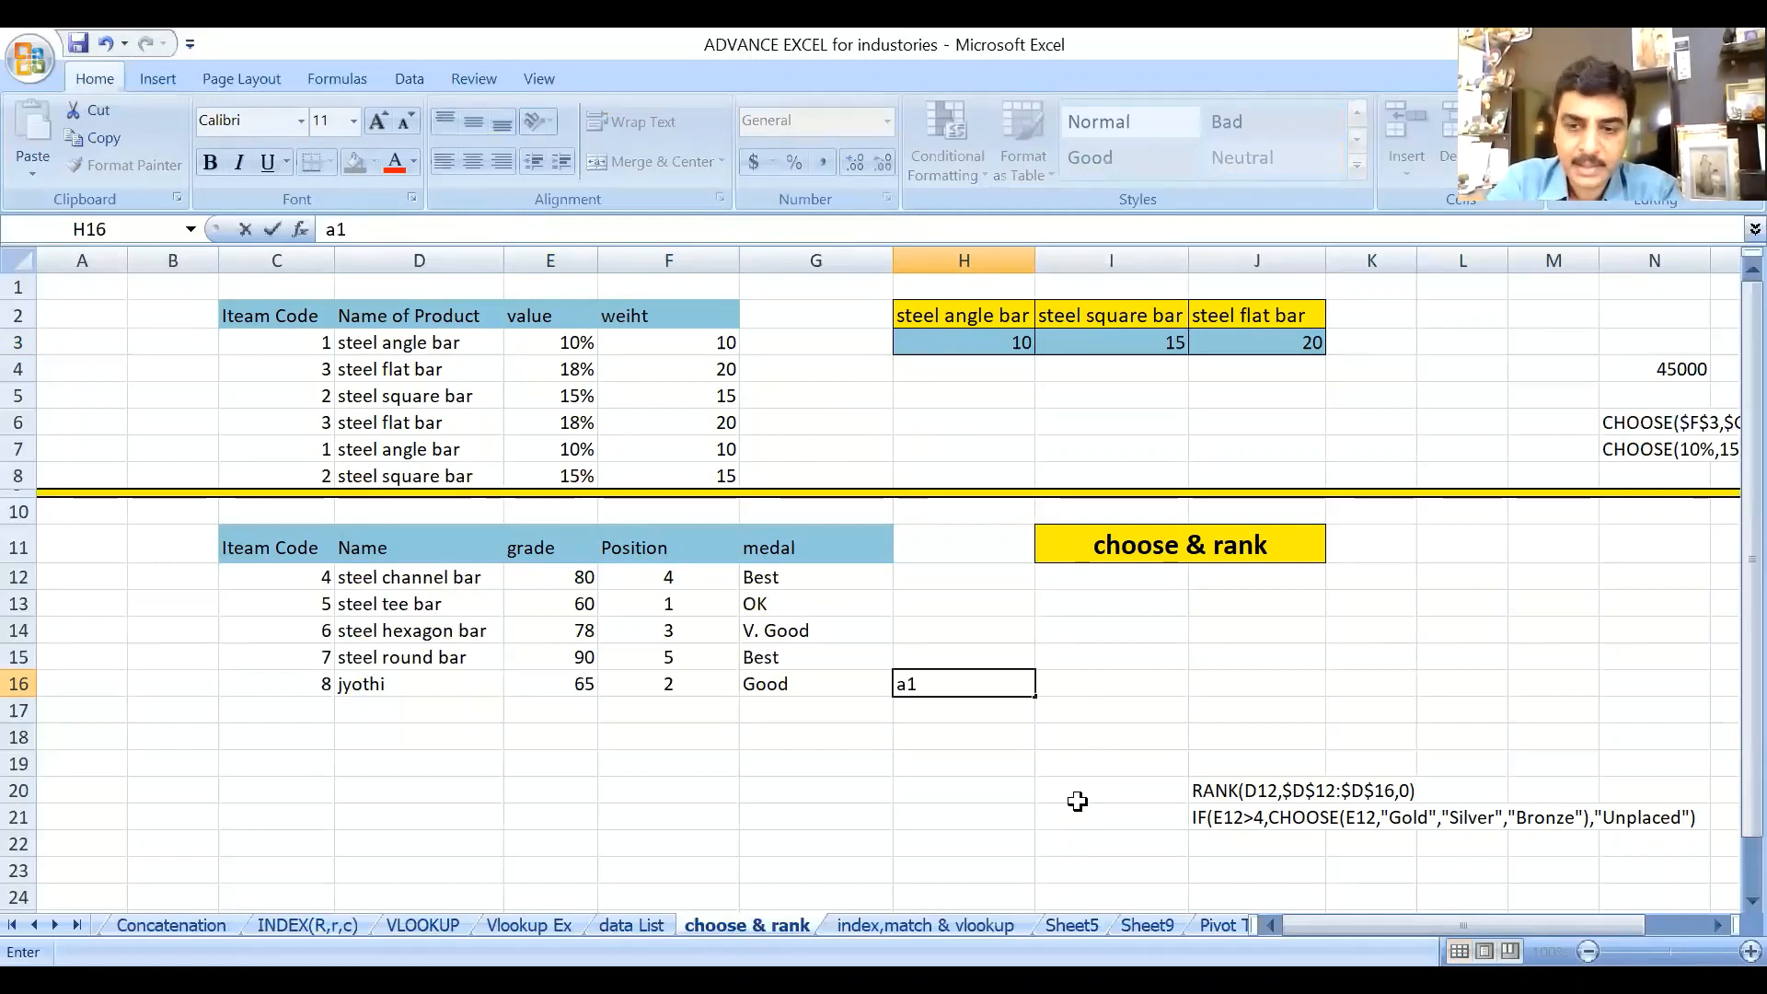
pyautogui.press('BackSpace')
pyautogui.press('BackSpace')
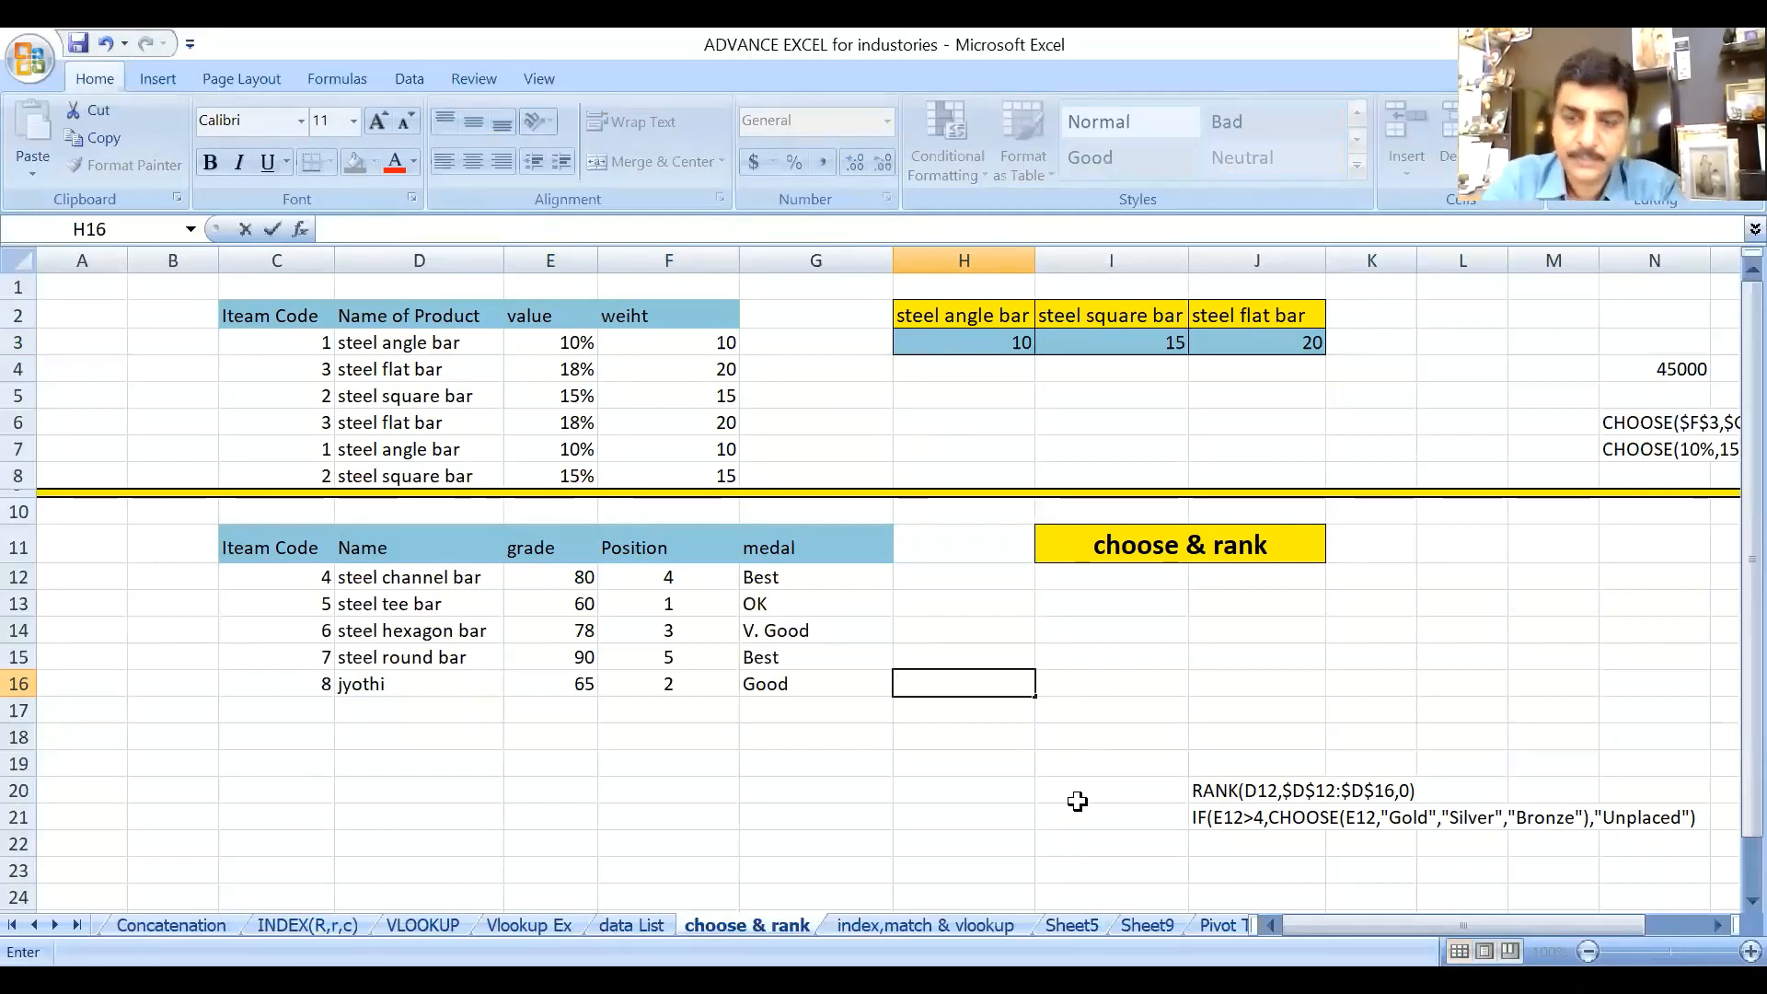
pyautogui.write('=a1')
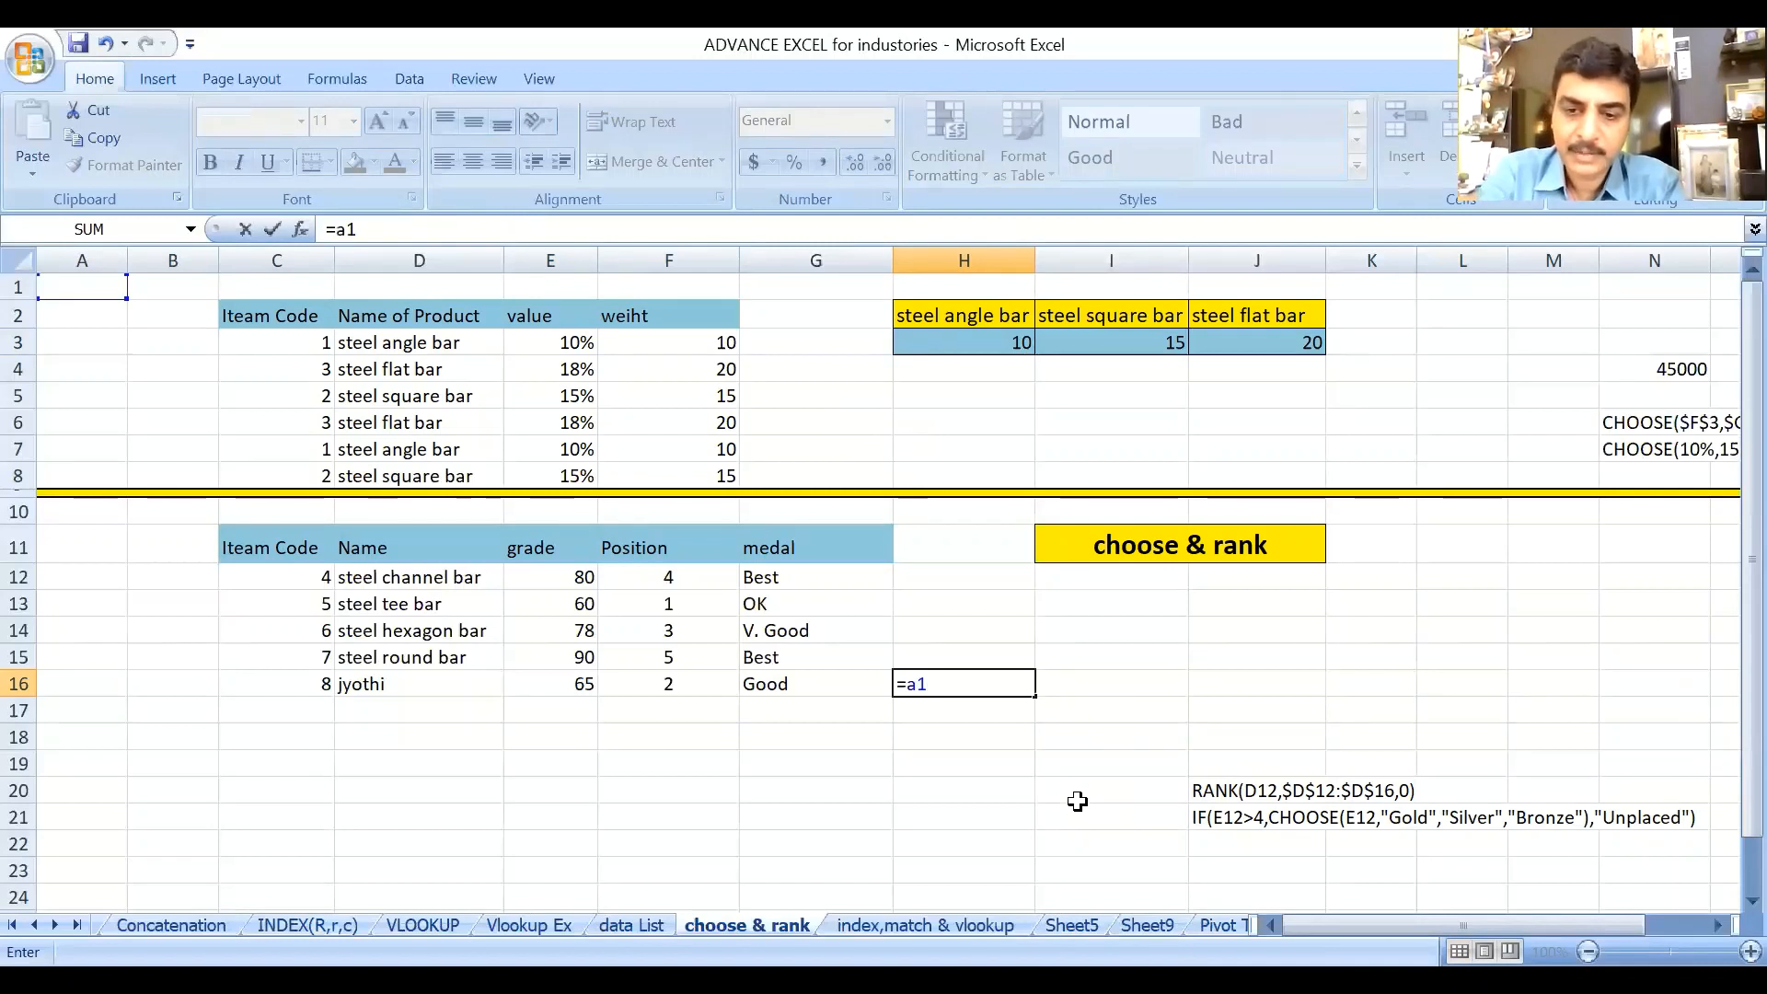
pyautogui.write('+')
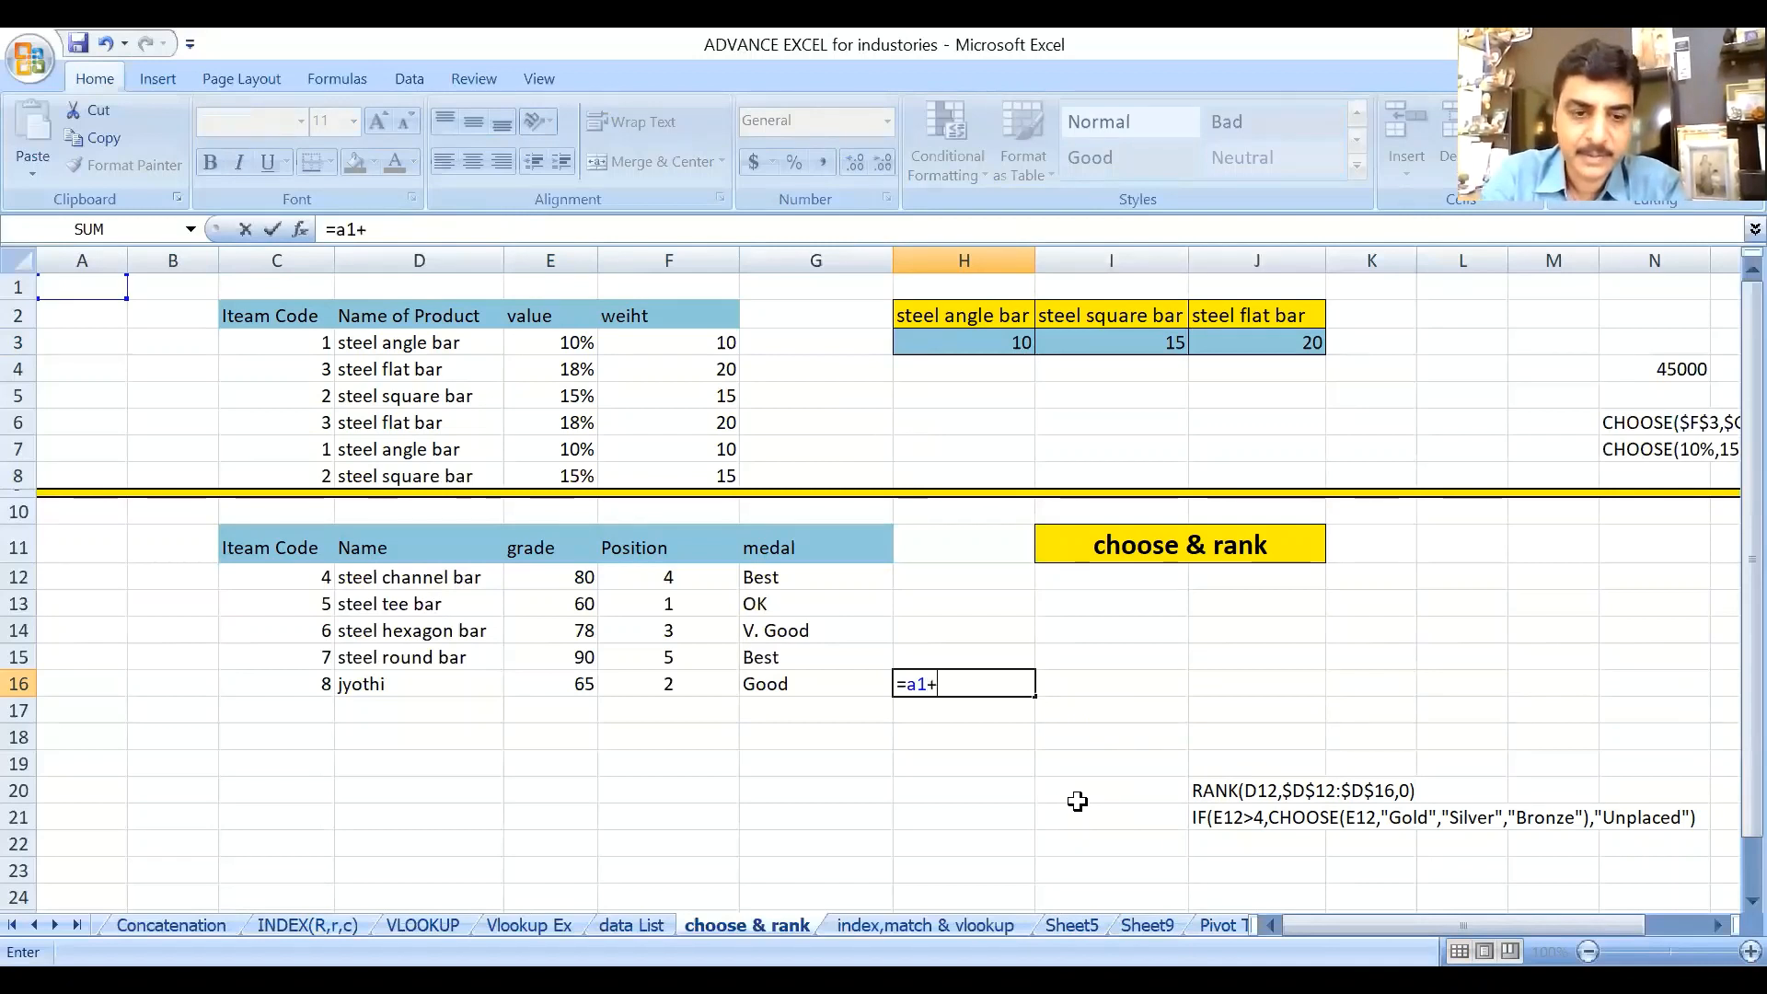
pyautogui.write('b1')
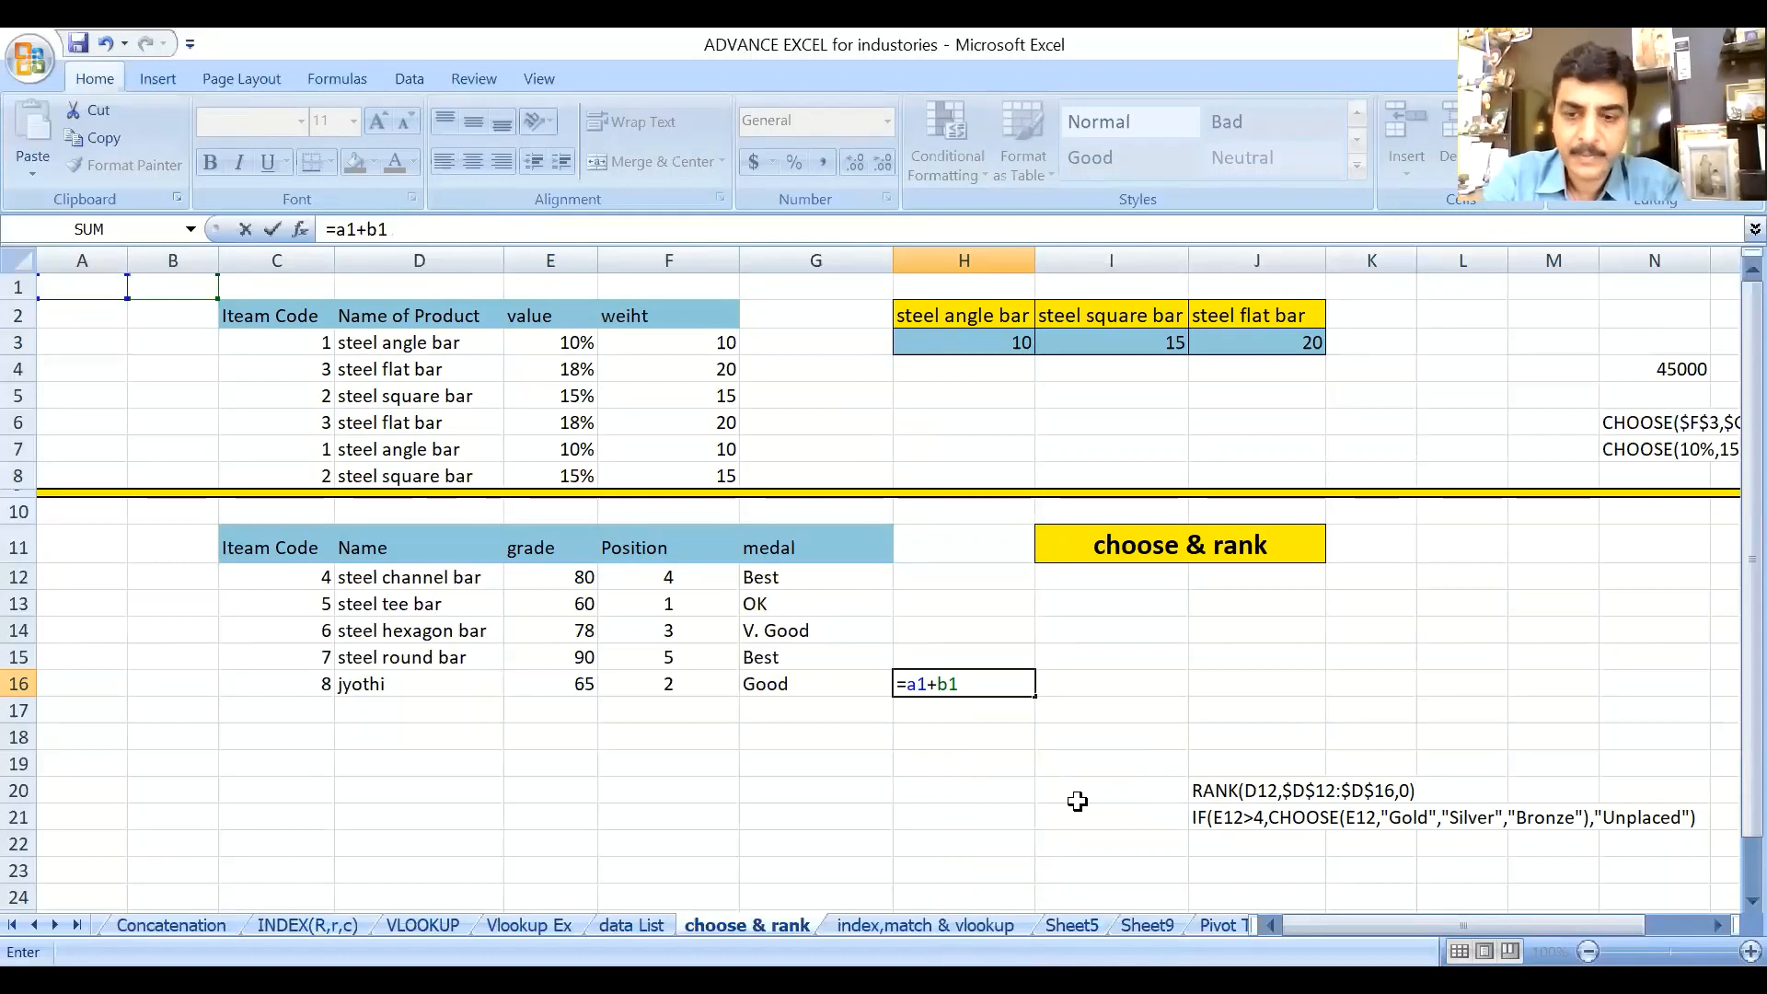
pyautogui.press('Return')
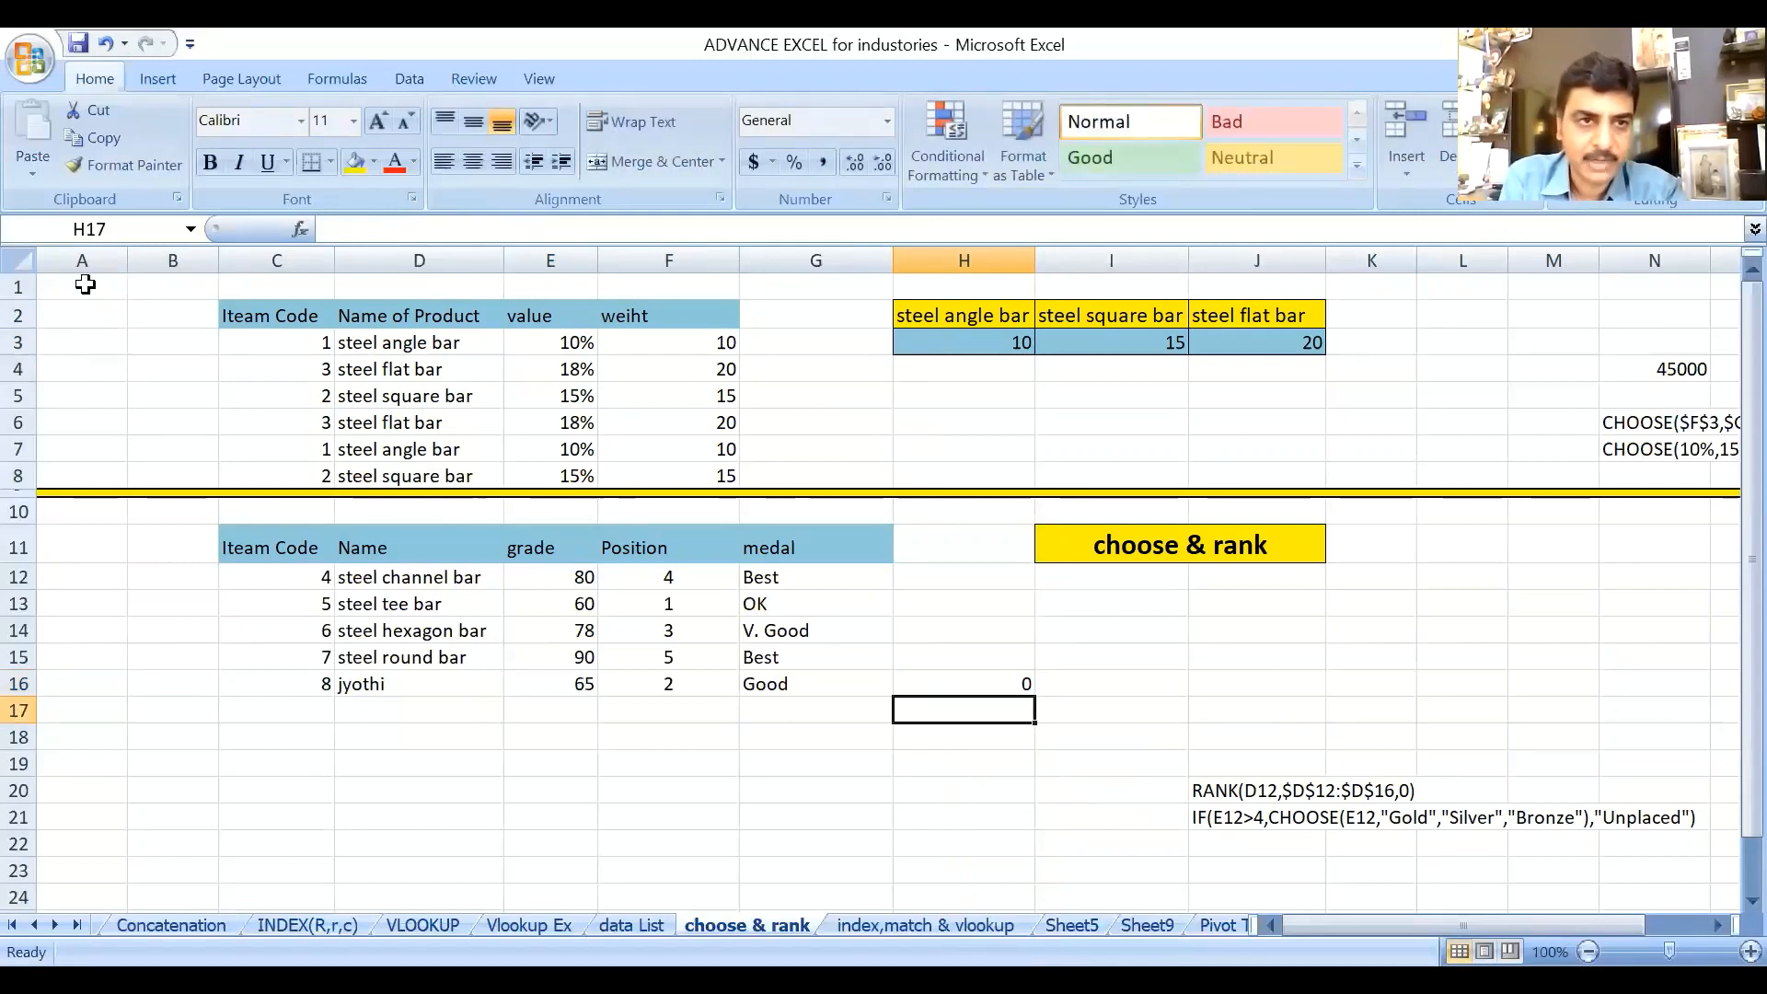
# Enter 3 in A1 and 5 in B1 as inputs for the H16 sum.
pyautogui.click(85, 285)
pyautogui.write('3')
pyautogui.press('Tab')
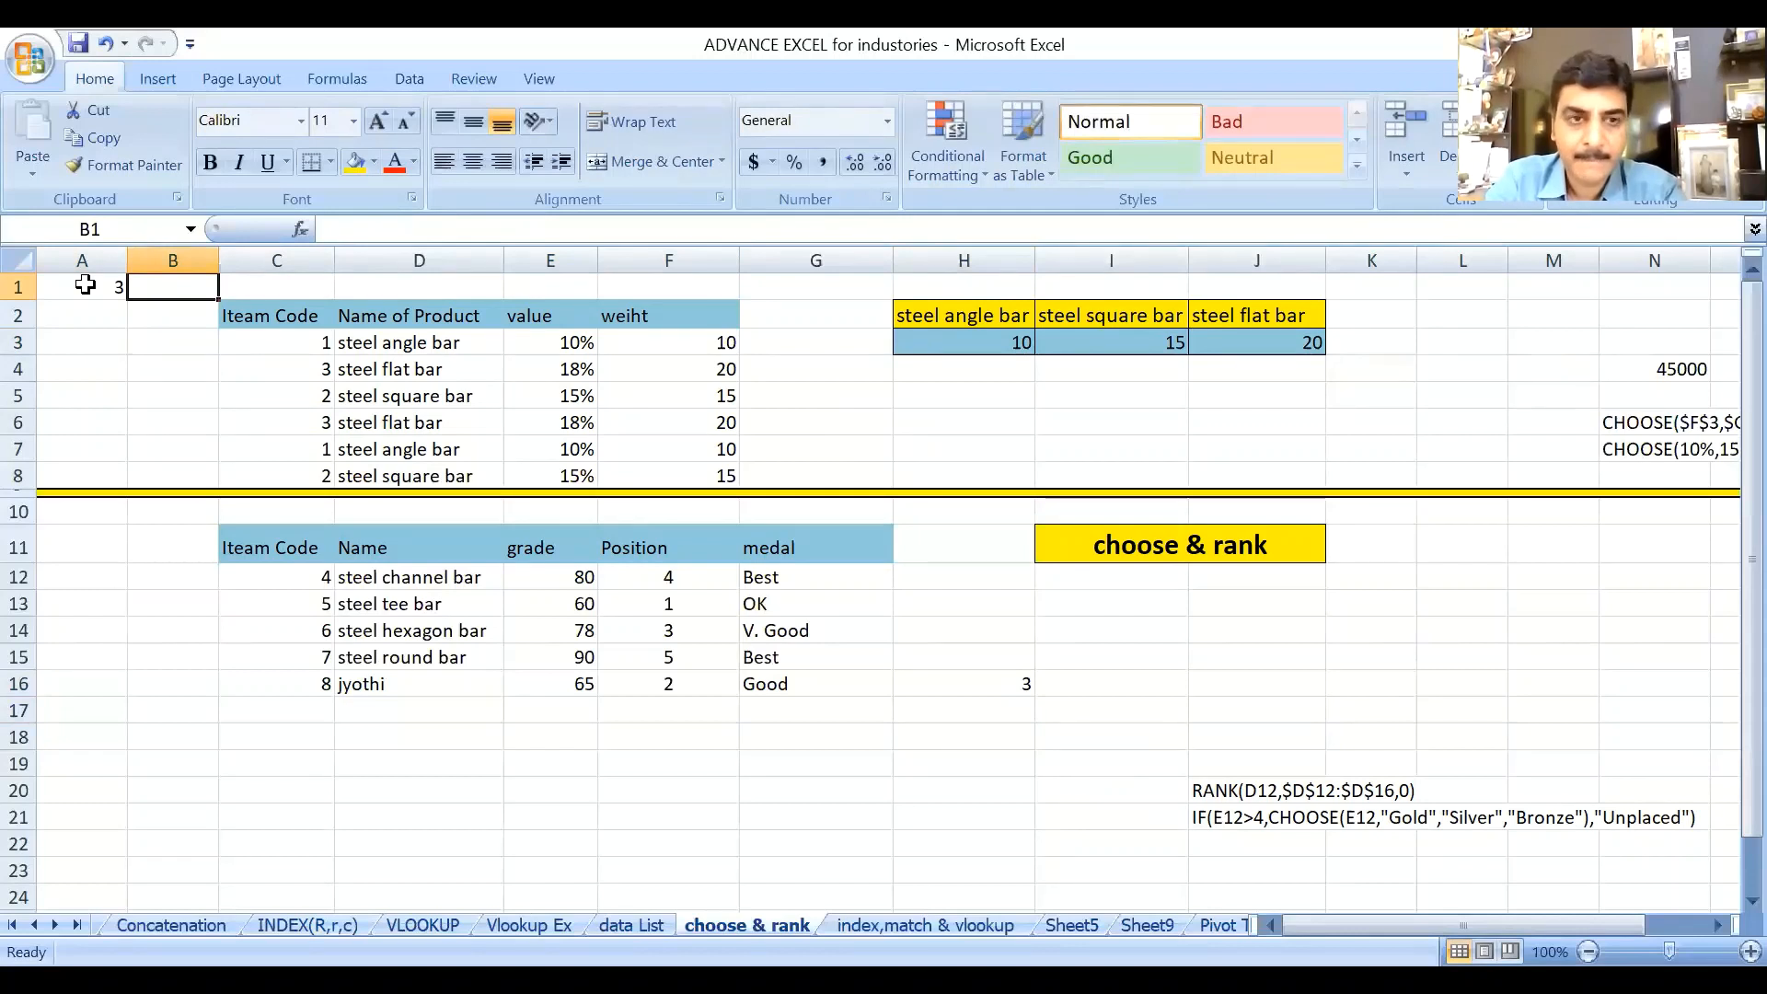
pyautogui.write('5')
pyautogui.press('Return')
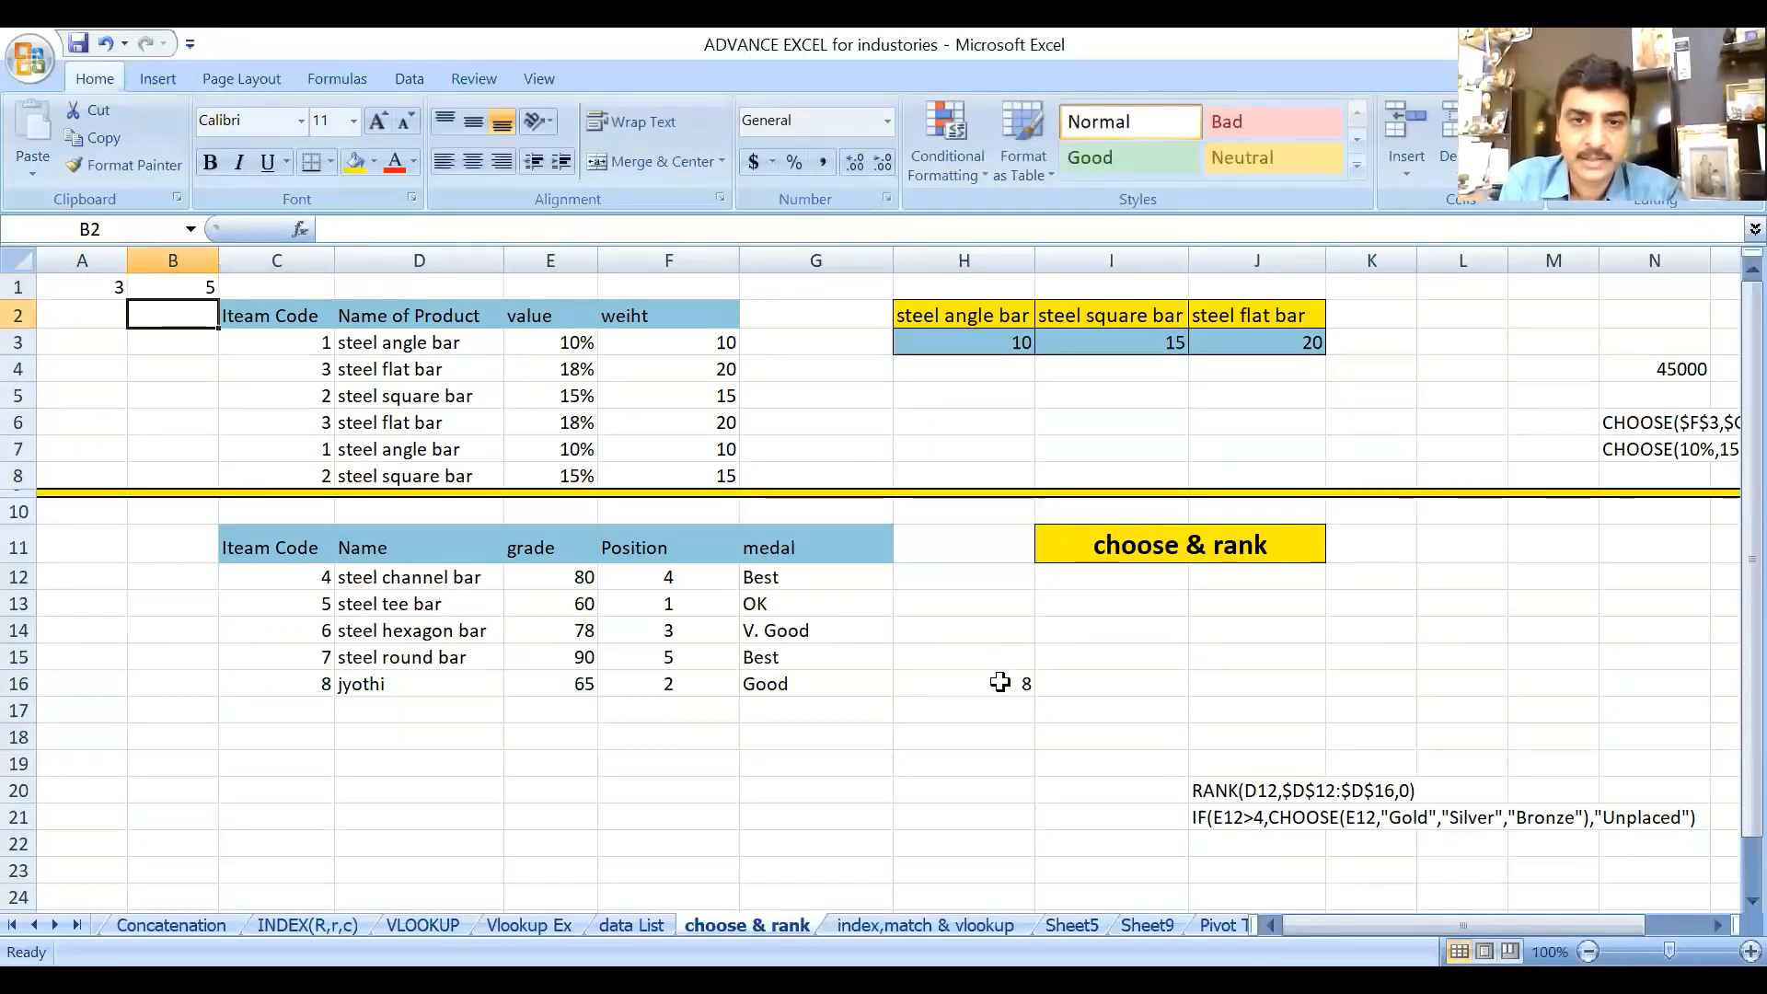
# Highlight the sum cell H16 with a yellow fill.
pyautogui.click(999, 682)
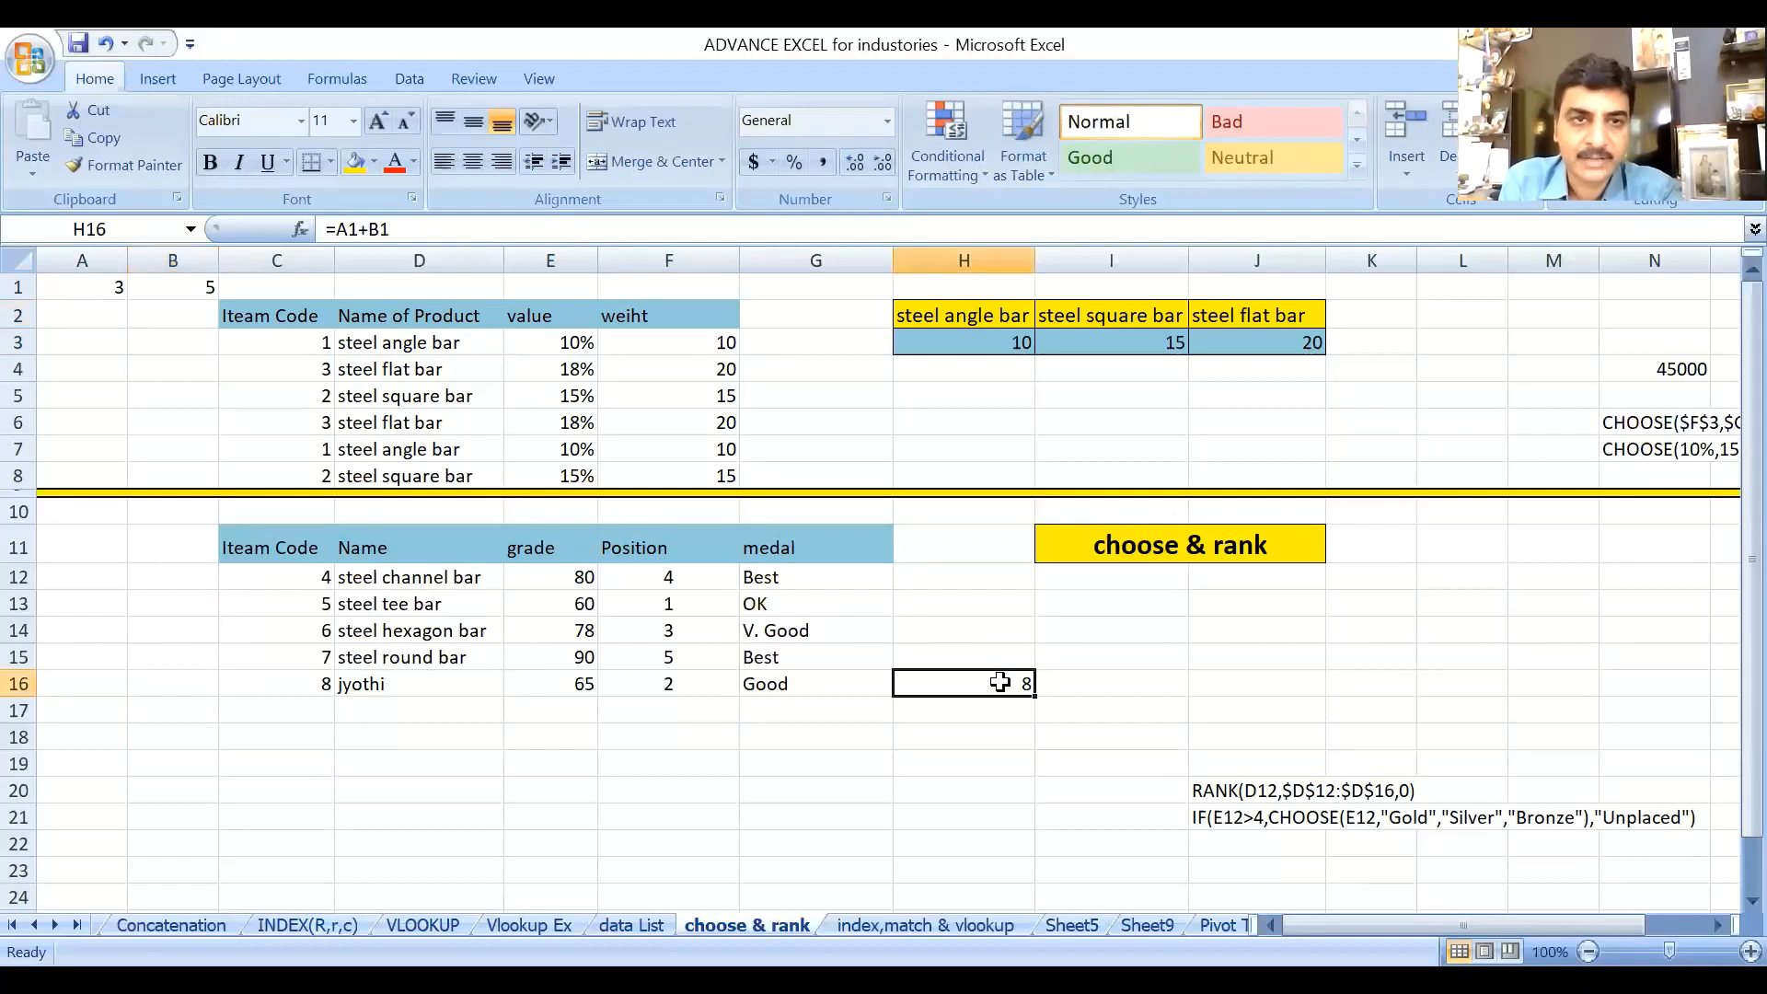
pyautogui.click(354, 164)
pyautogui.click(991, 797)
pyautogui.click(1009, 683)
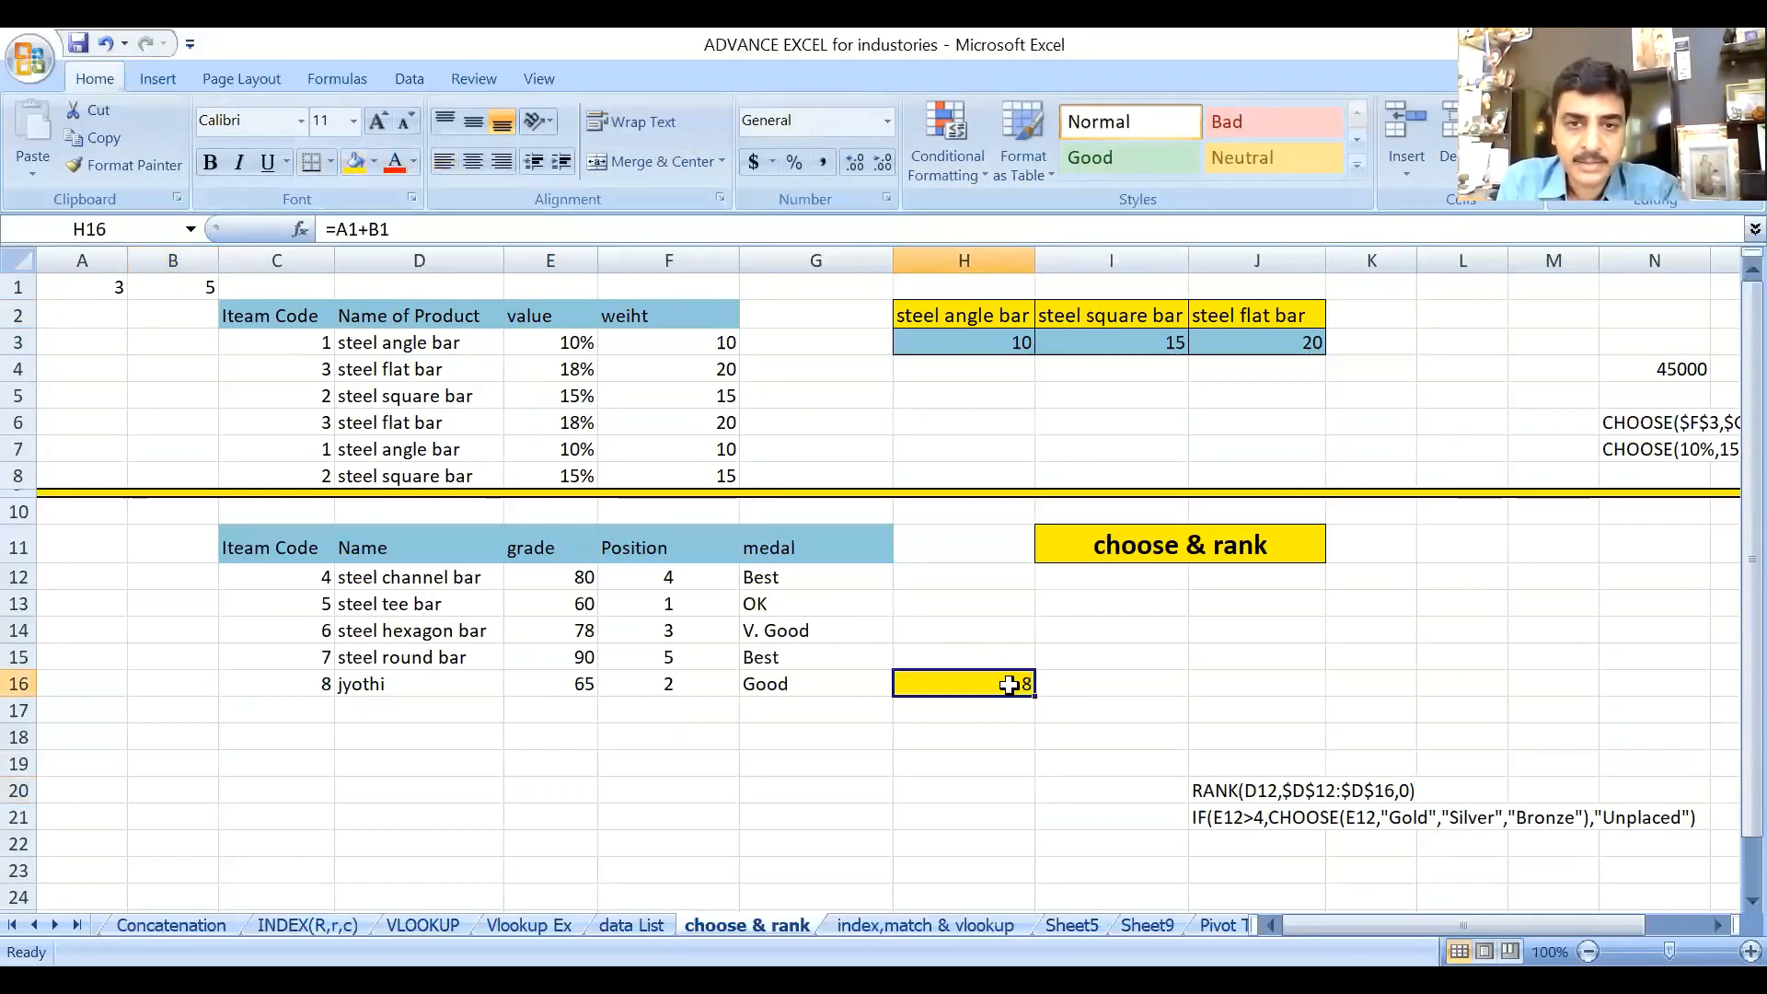
# Enter a second pair of values, 1 in A2 and 6 in B2.
pyautogui.click(99, 319)
pyautogui.write('1')
pyautogui.press('Tab')
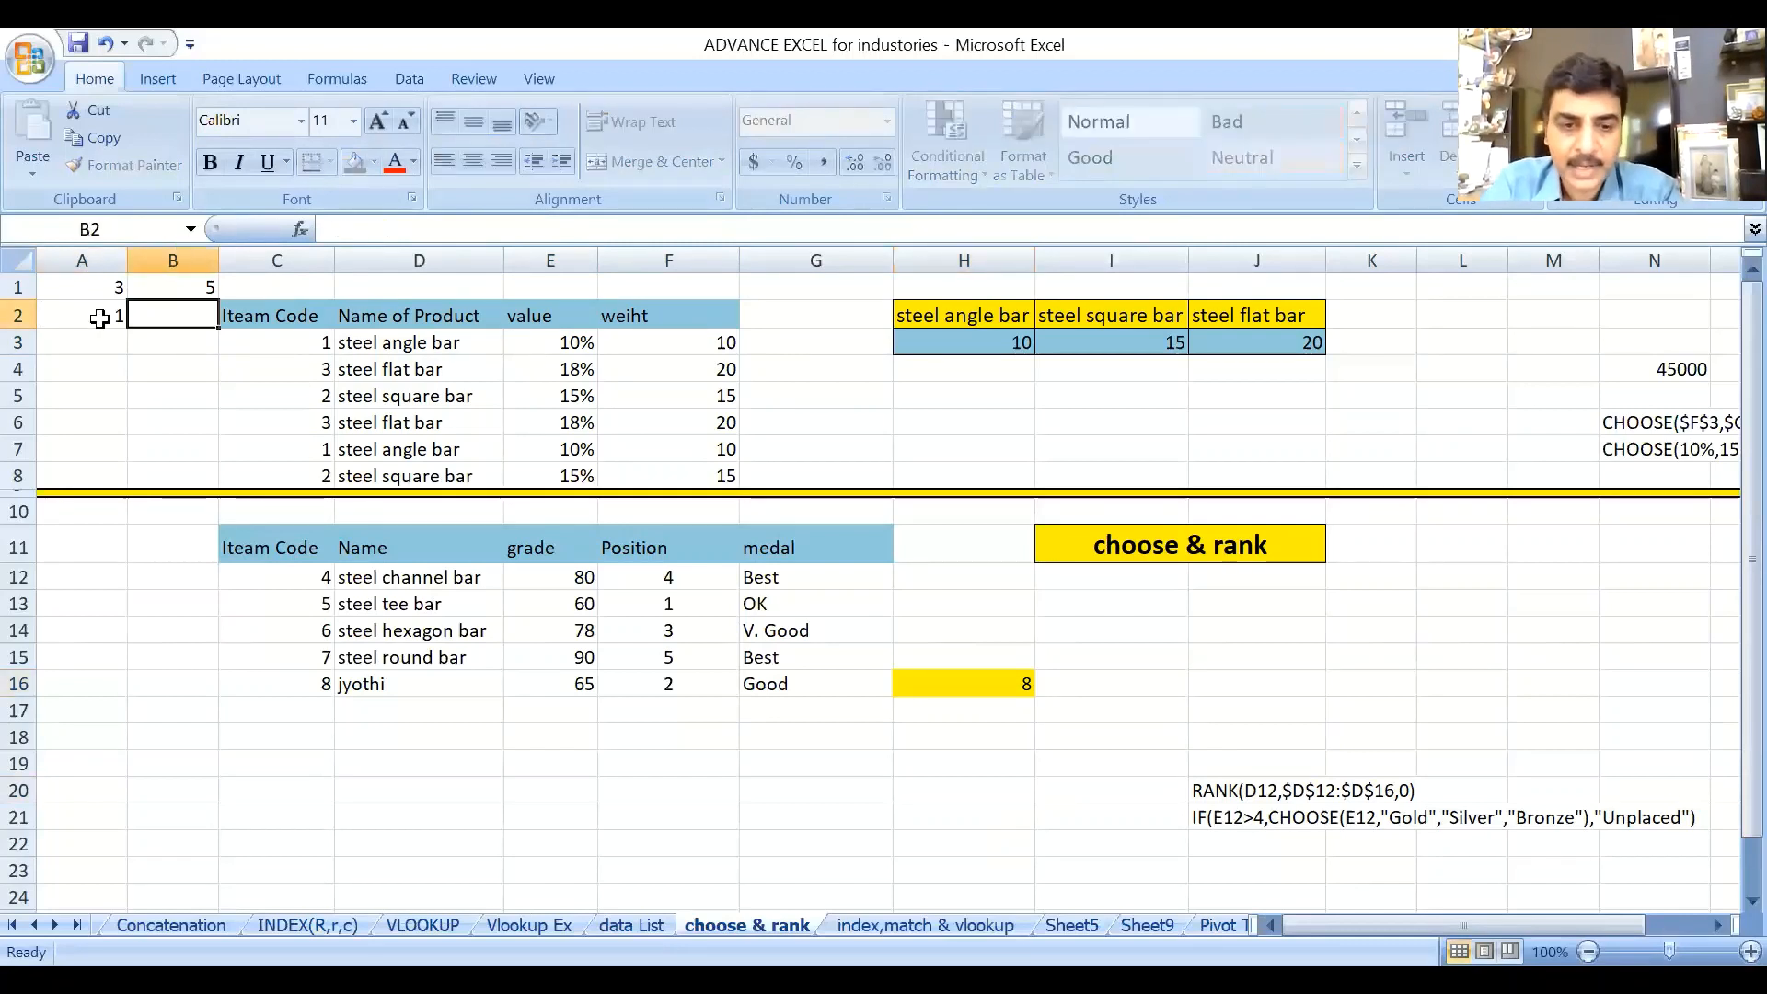
pyautogui.write('6')
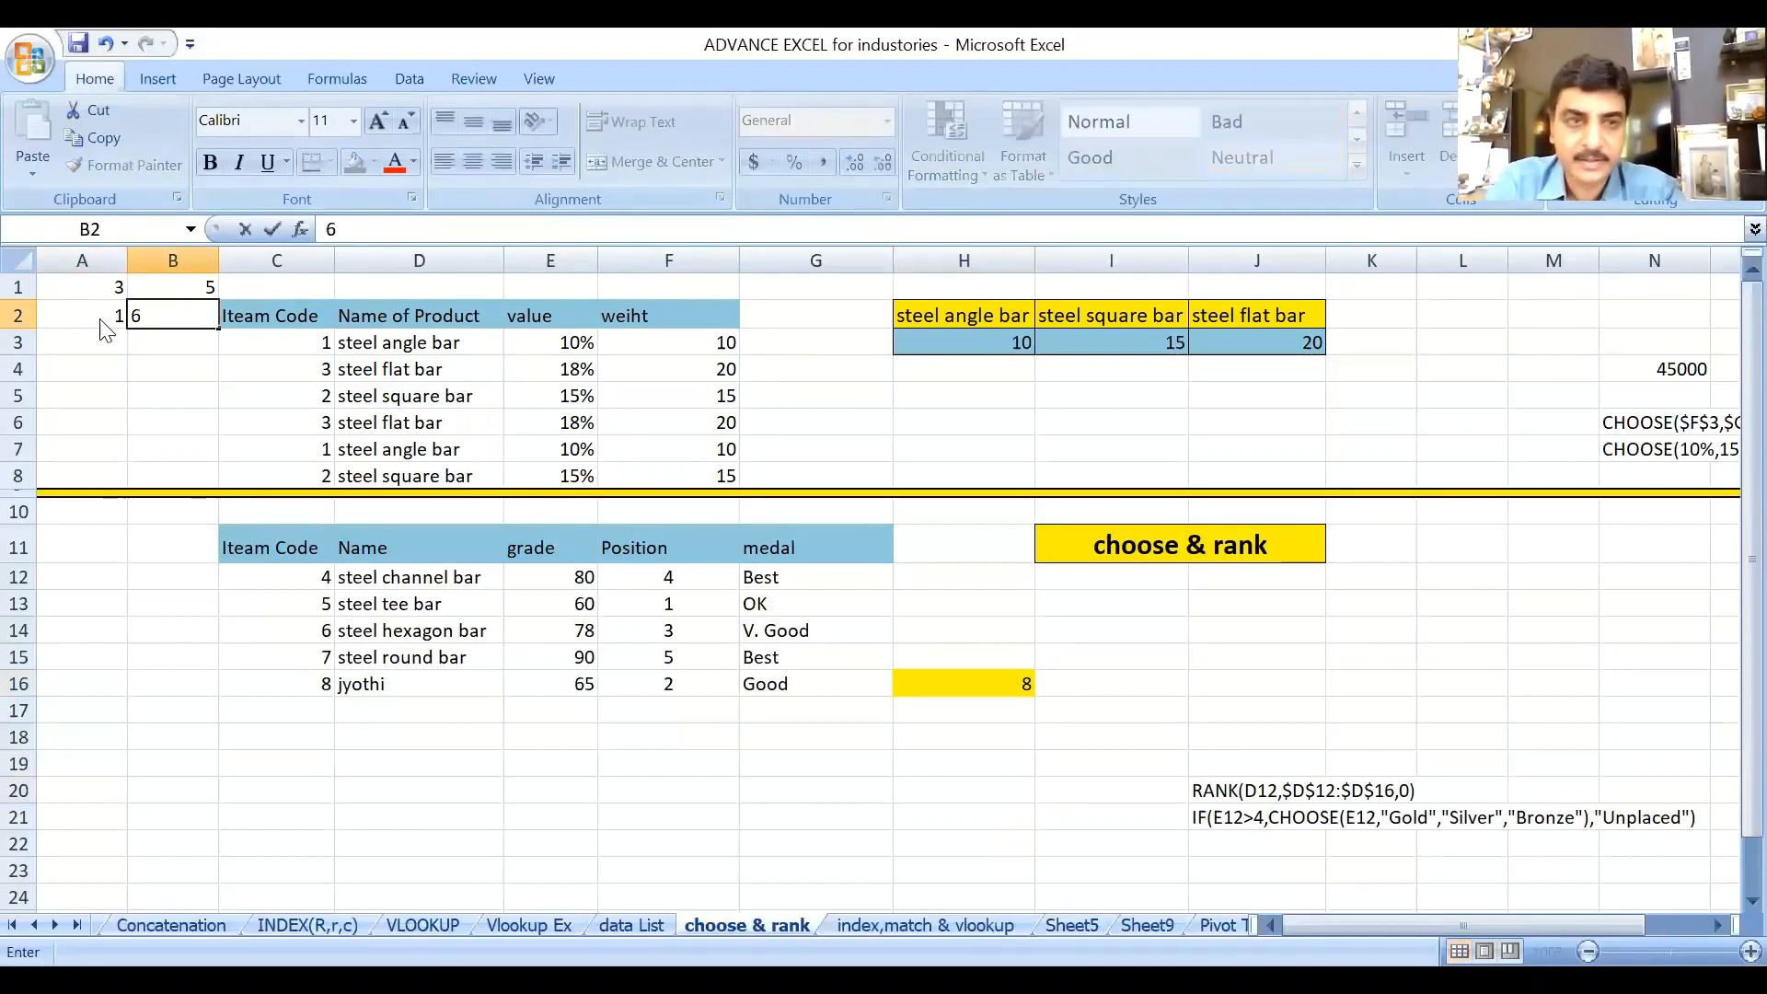
pyautogui.press('Return')
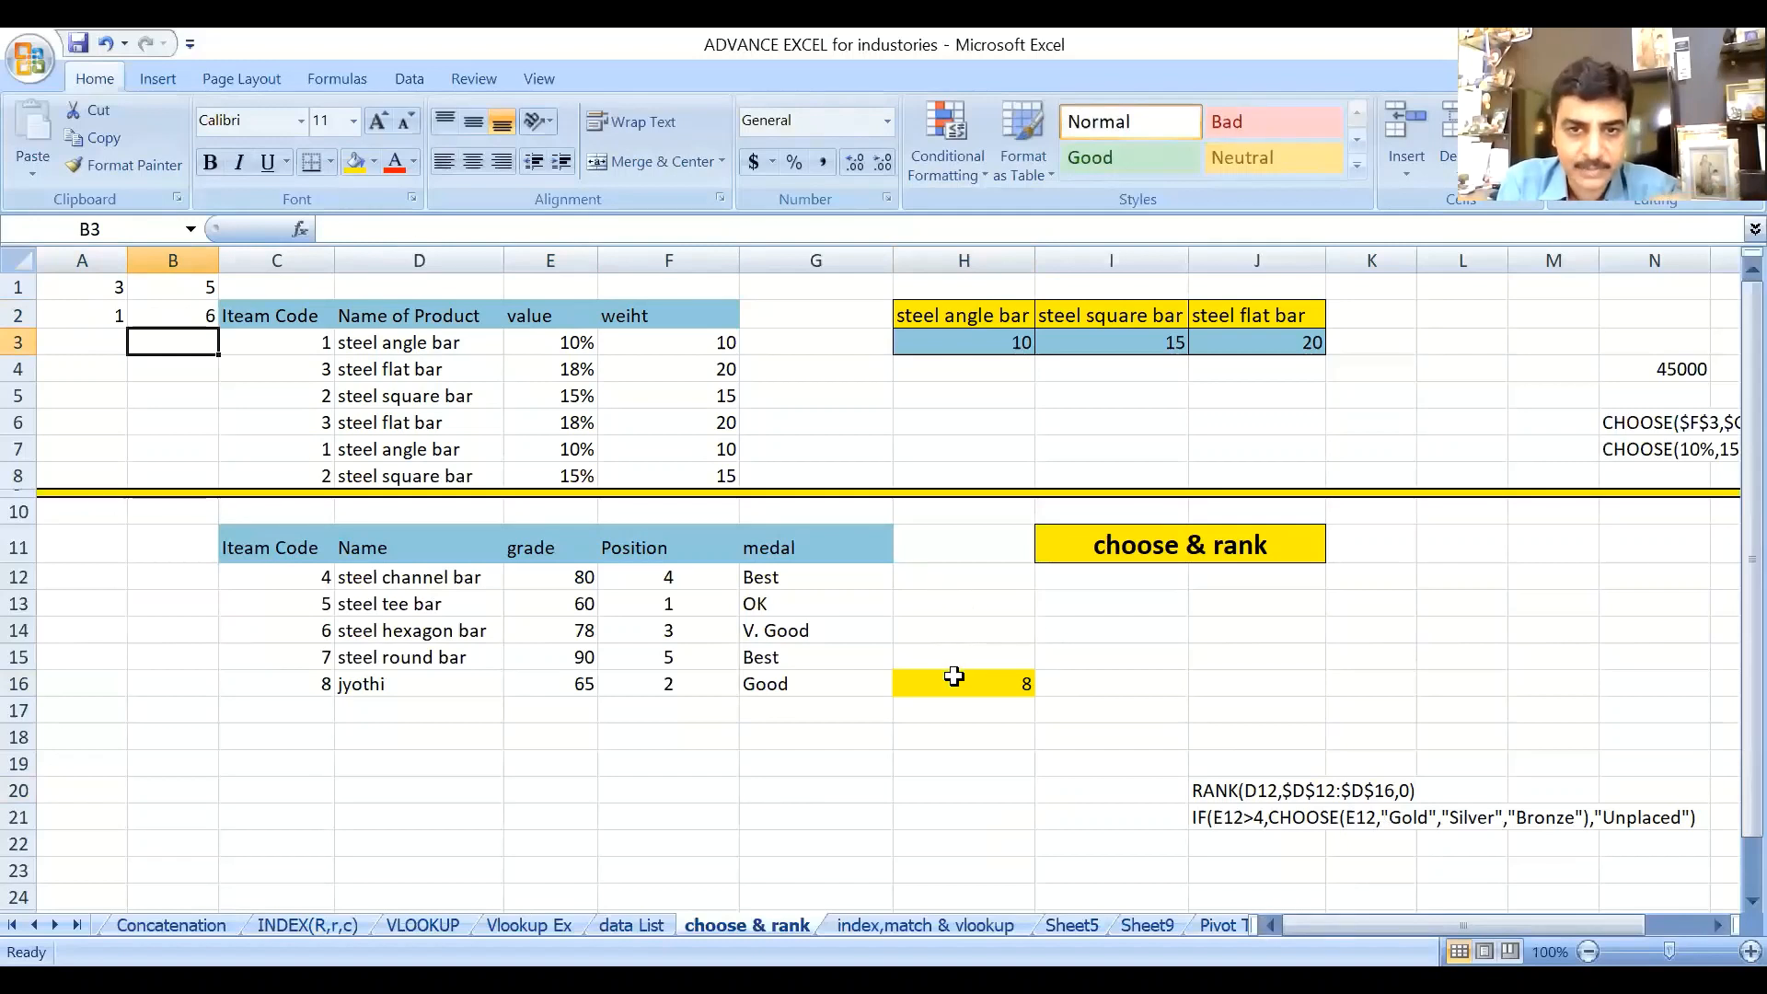
# Copy the H16 formula down to H17 and inspect how its relative references shift.
pyautogui.click(1009, 683)
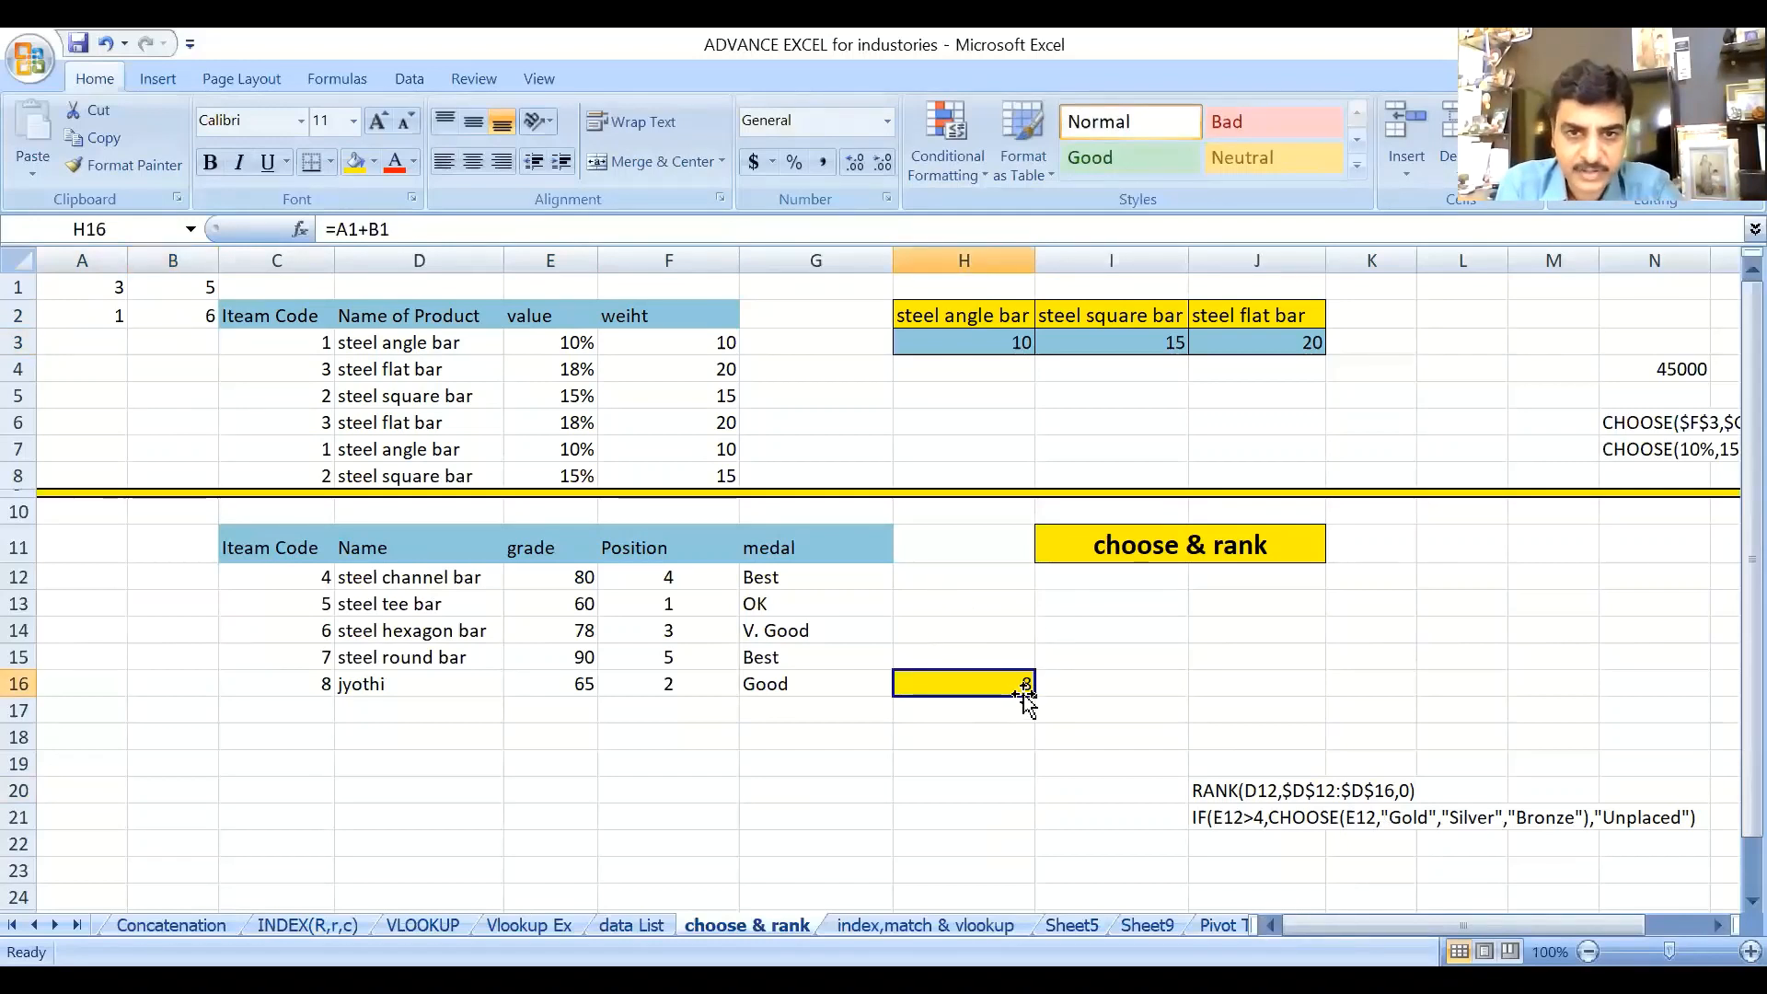
pyautogui.moveTo(1027, 700); pyautogui.dragTo(1030, 719)
pyautogui.click(1003, 713)
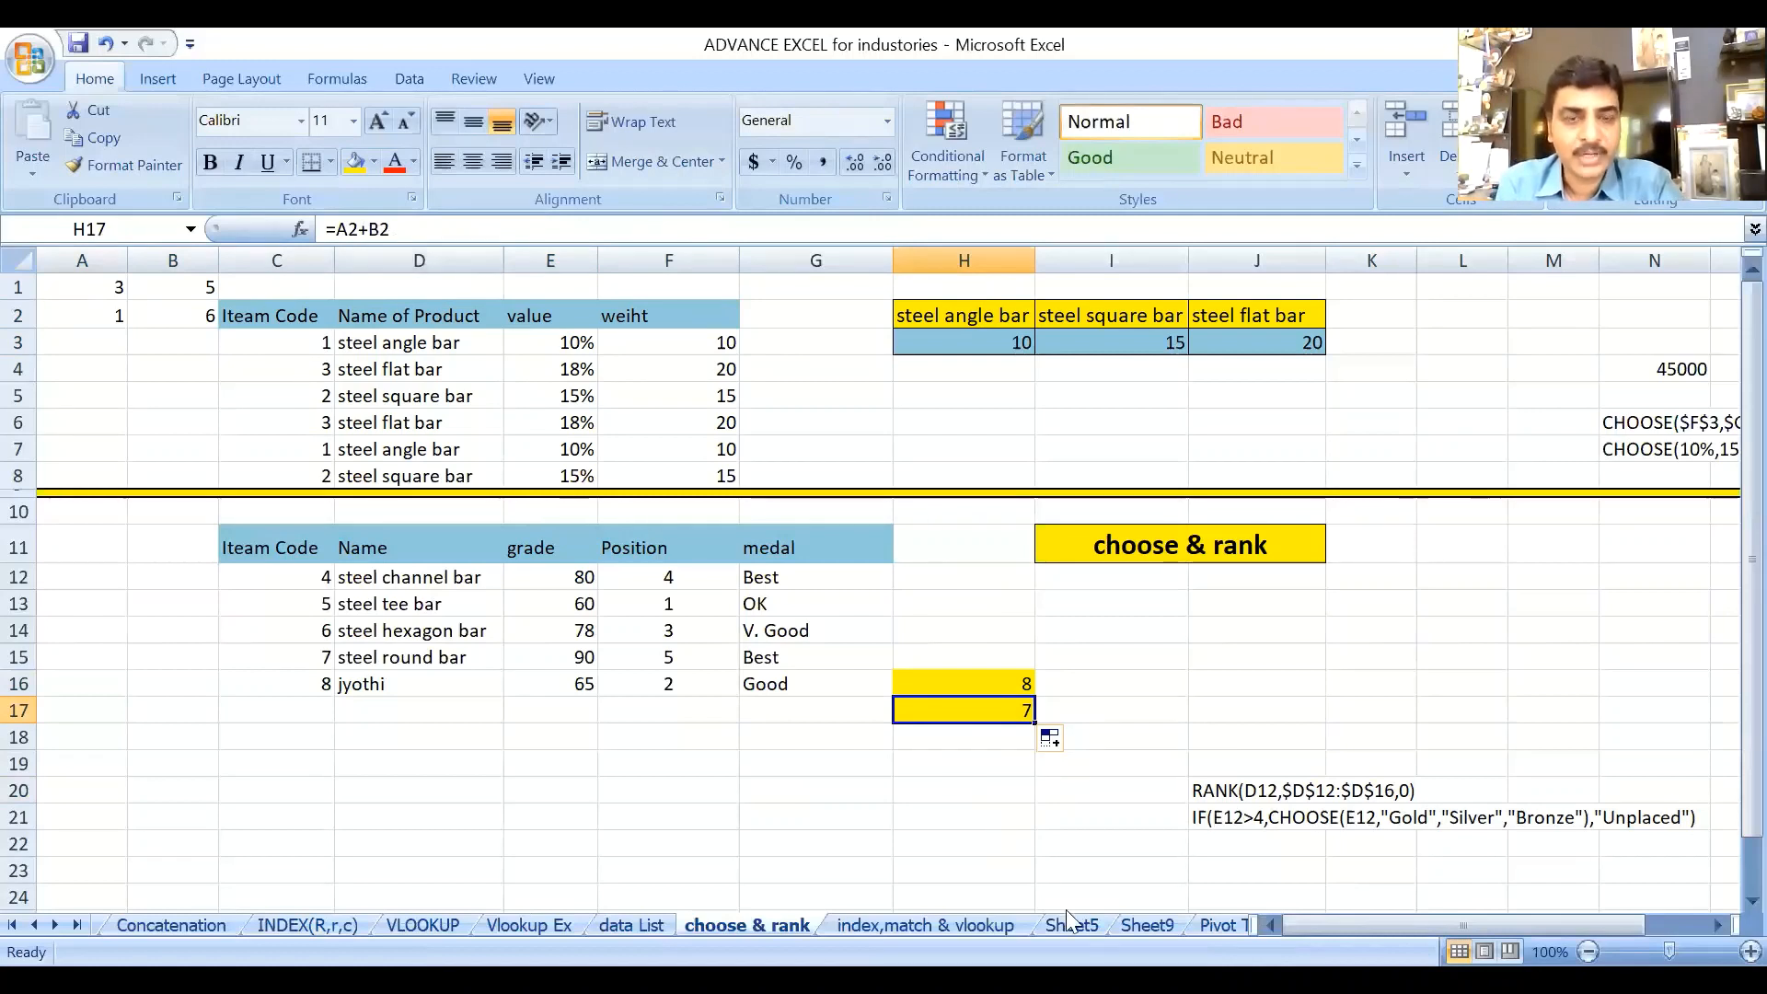
# Clear the sample numbers from A1:B2.
pyautogui.moveTo(117, 291); pyautogui.dragTo(158, 324)
pyautogui.press('Delete')
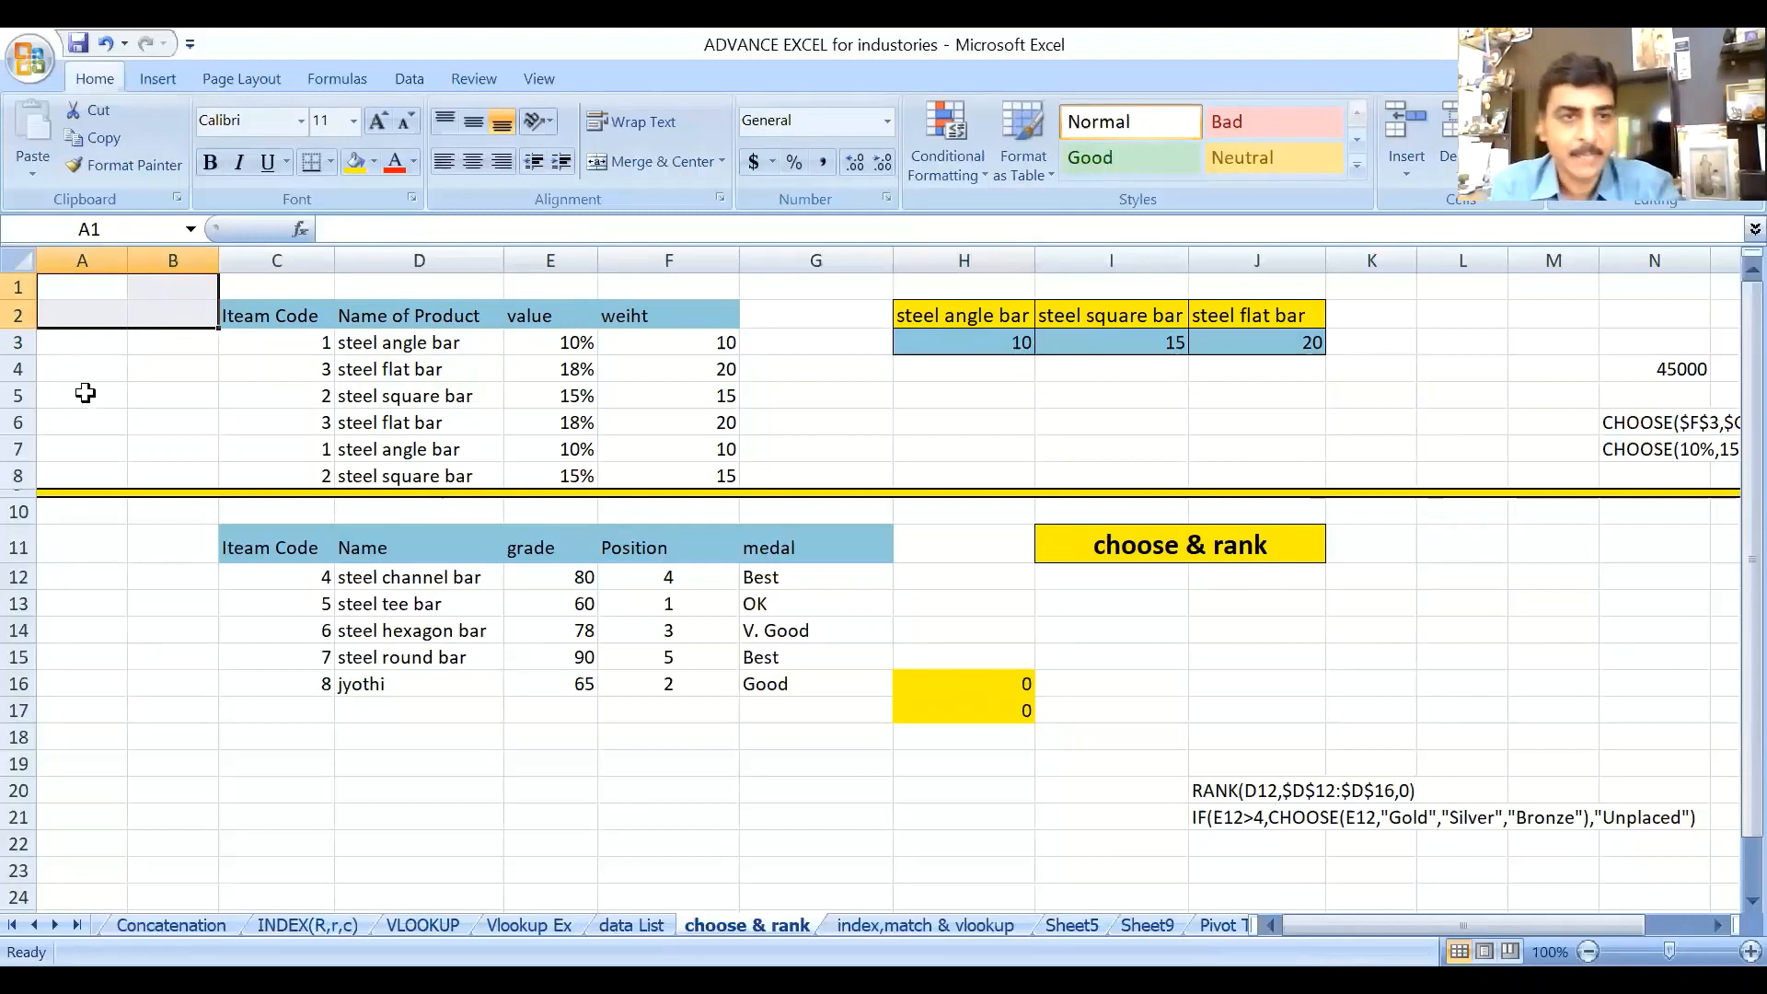
pyautogui.click(63, 585)
pyautogui.click(80, 285)
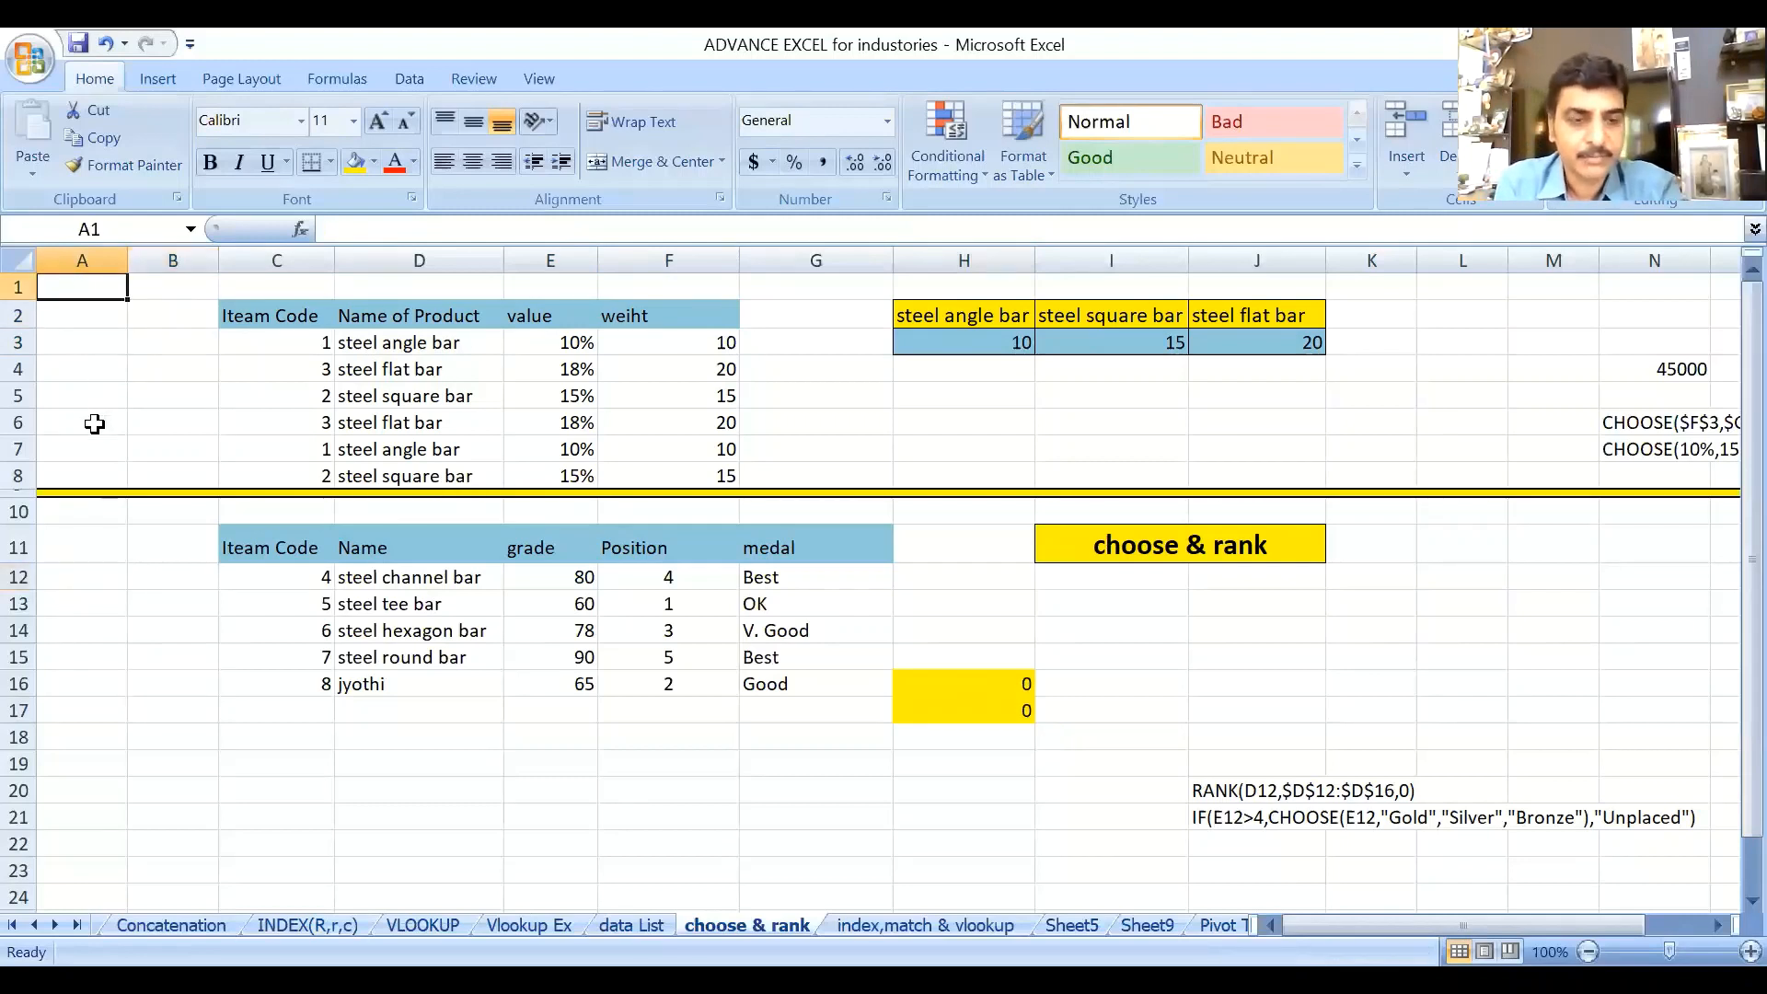
pyautogui.click(147, 287)
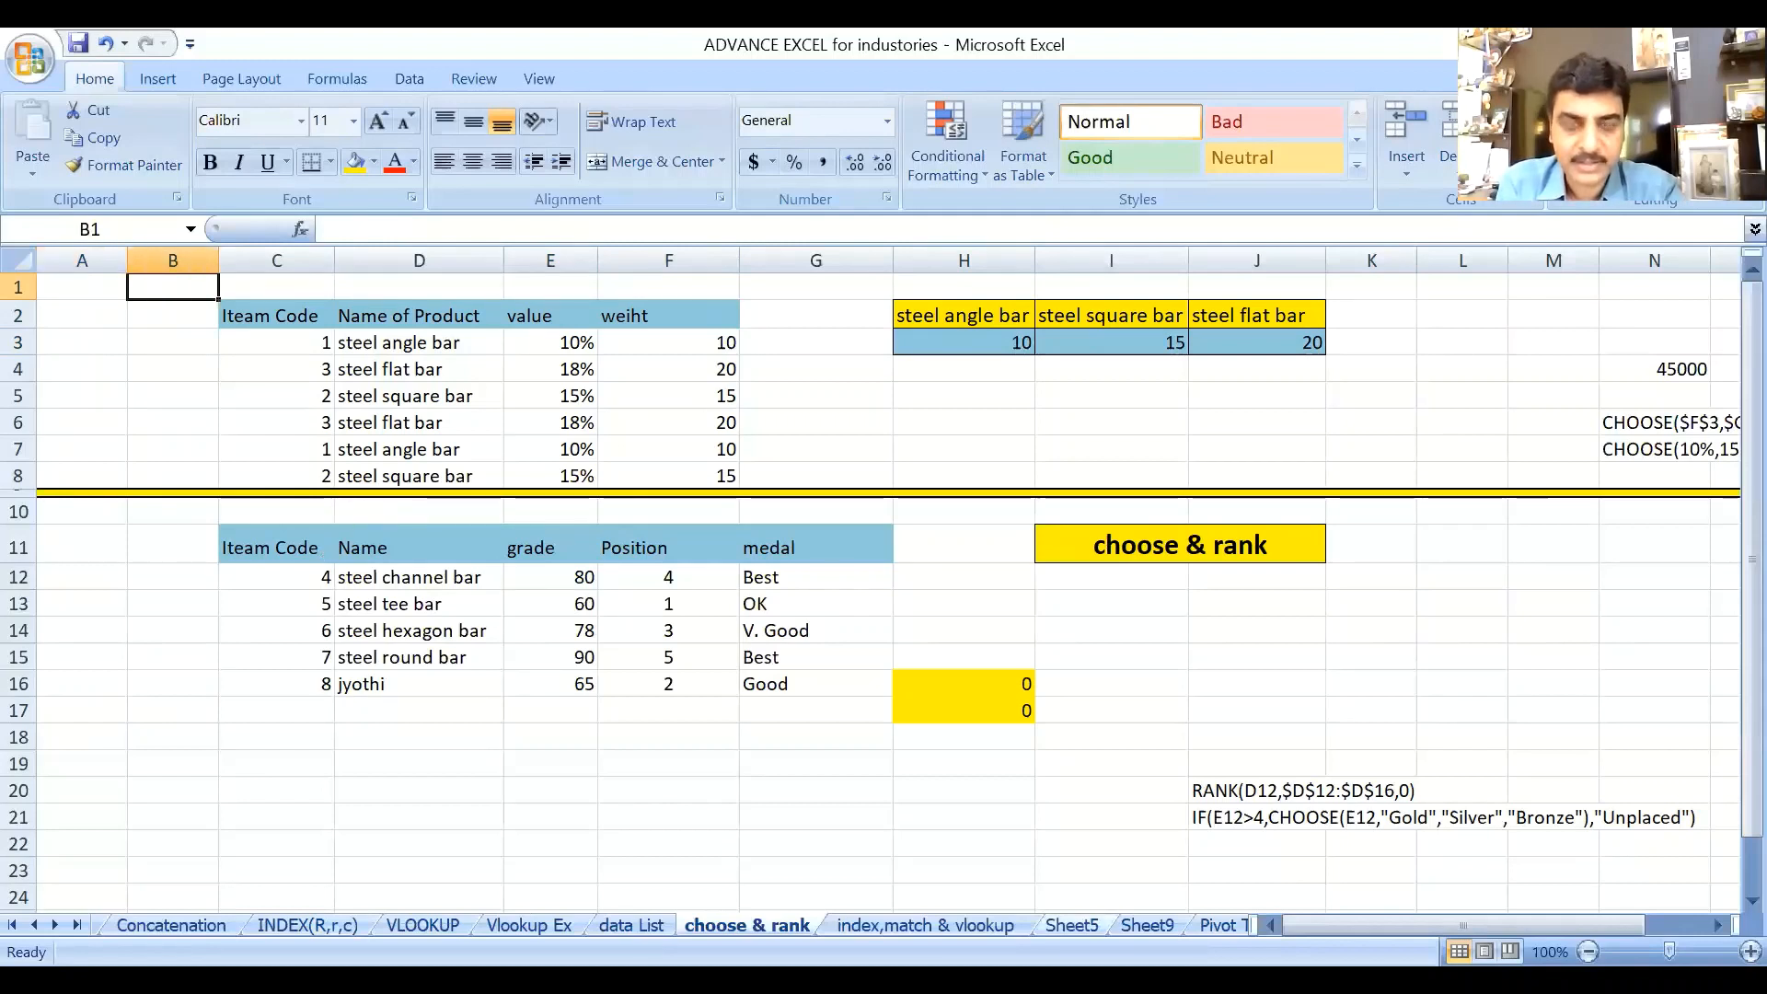
# On Sheet5, enter 1 in C13 and the multiplier 2 in D12.
pyautogui.hotkey('ctrl', 'pagedown')
pyautogui.hotkey('ctrl', 'pagedown')
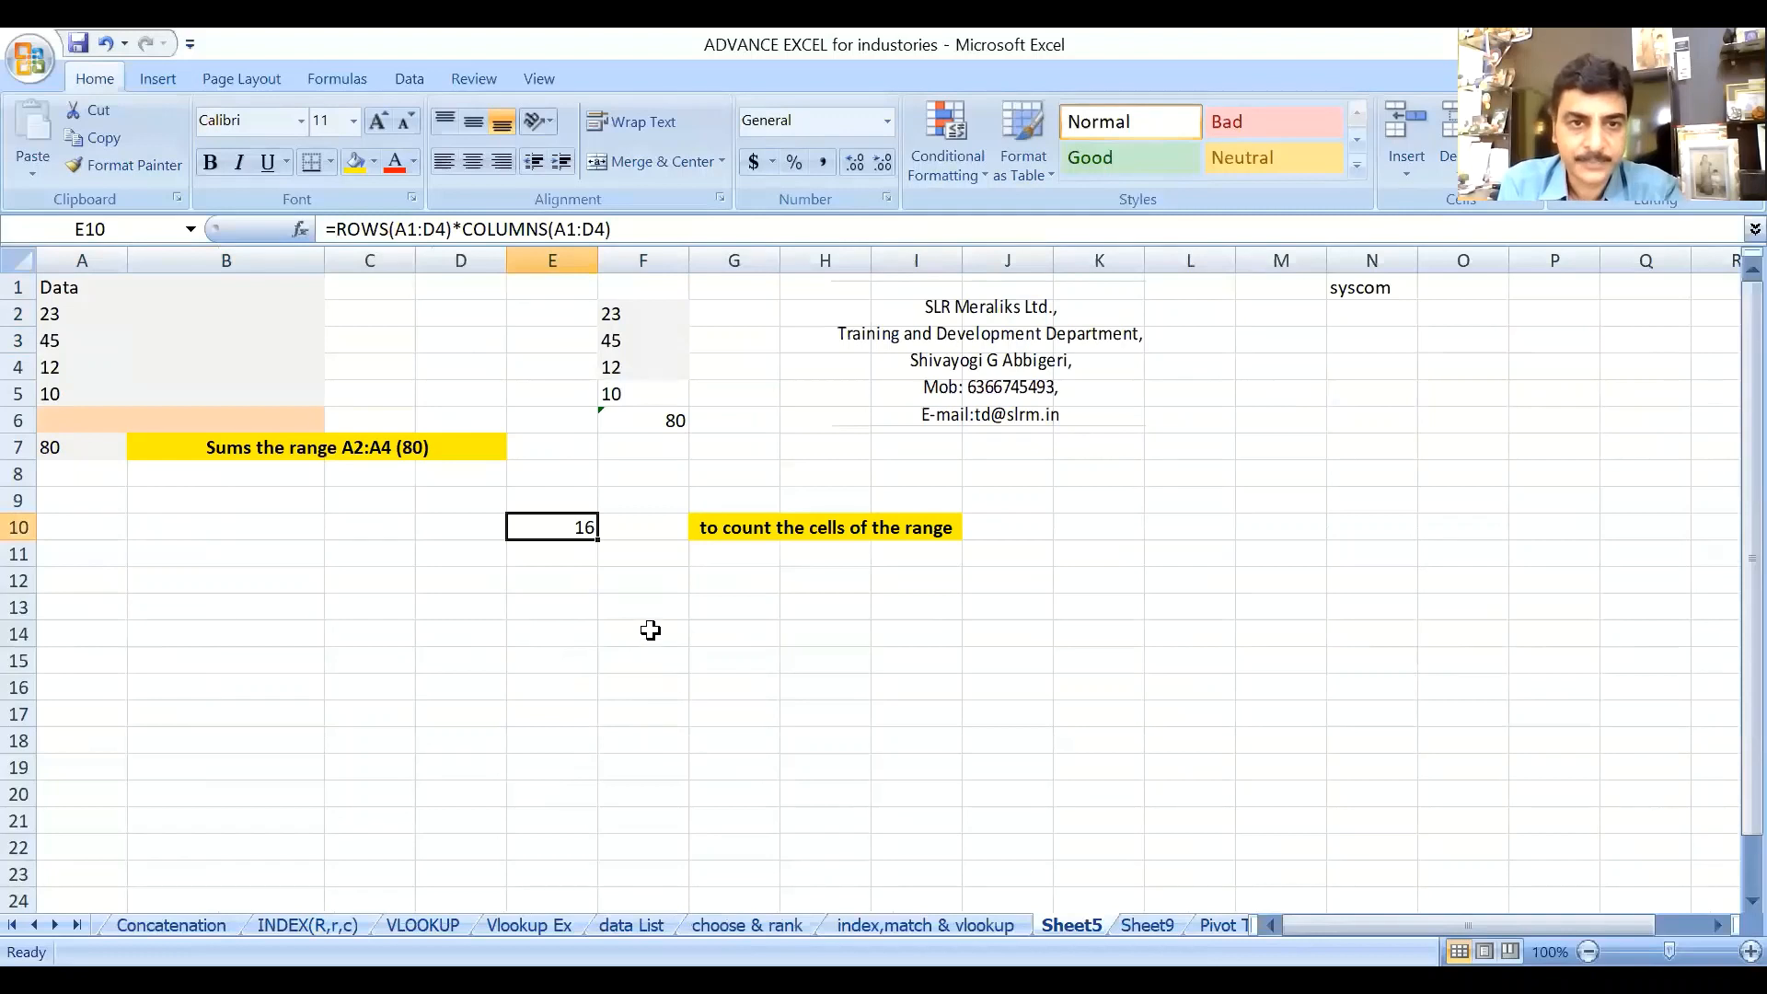
pyautogui.click(326, 607)
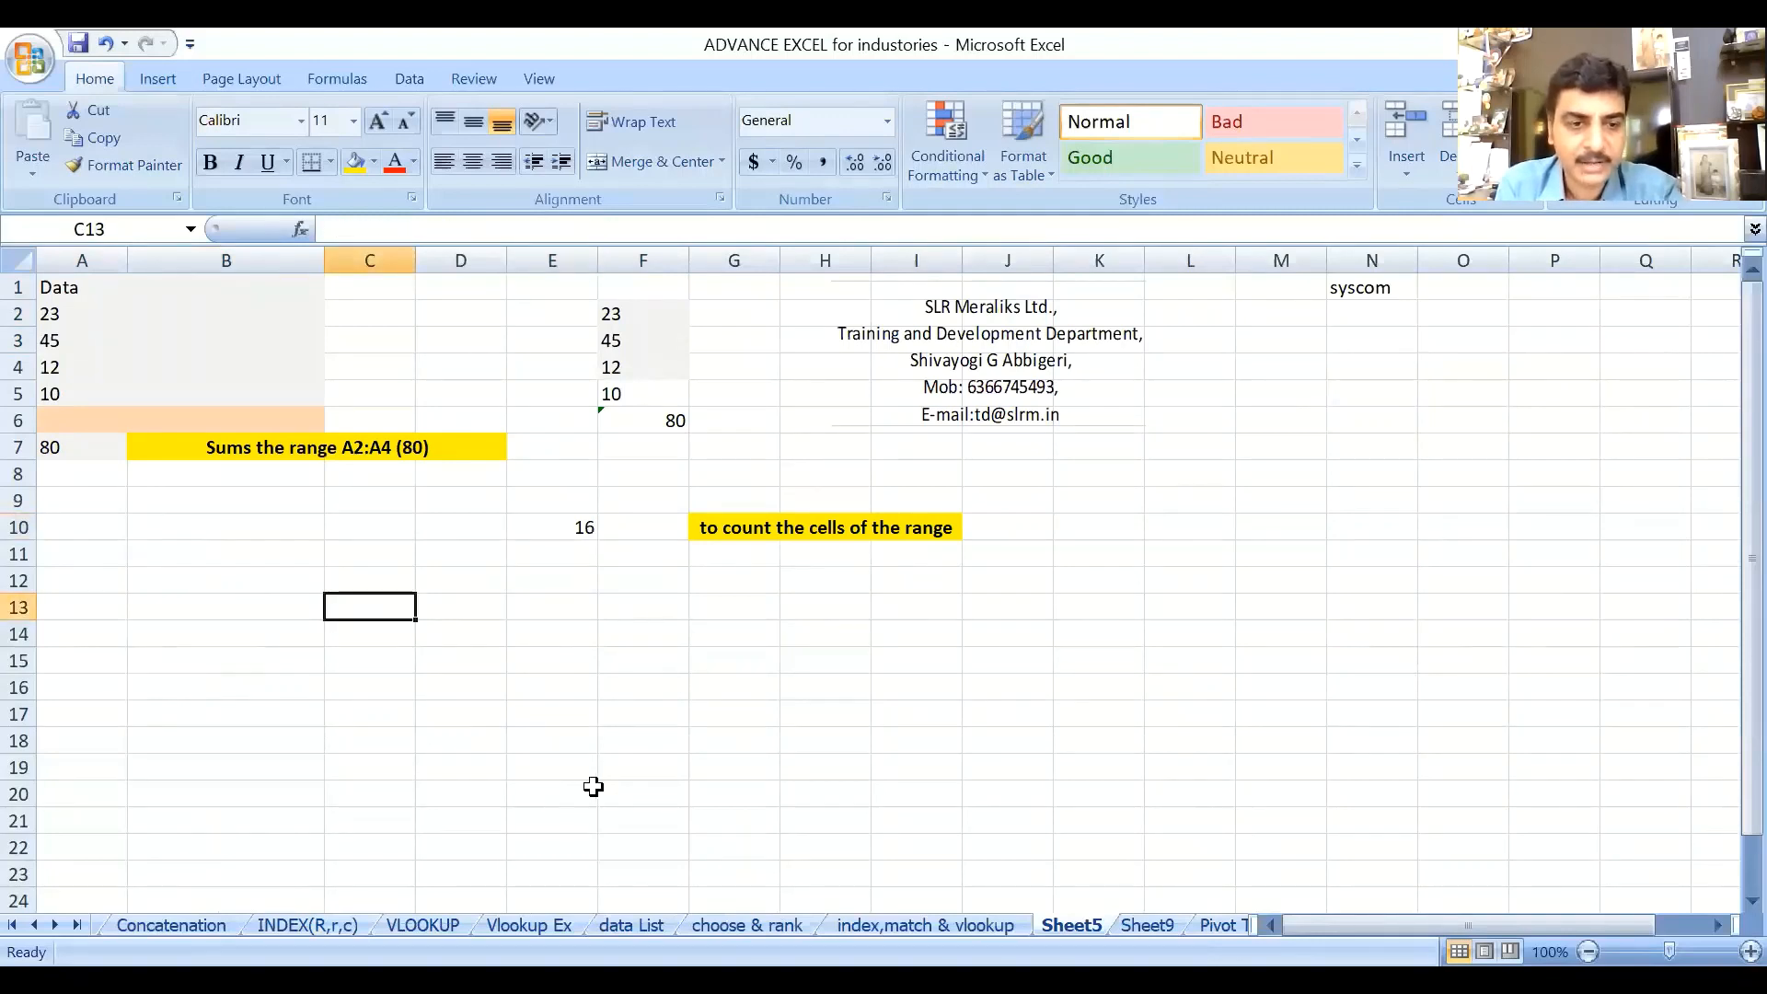
pyautogui.write('1')
pyautogui.click(462, 598)
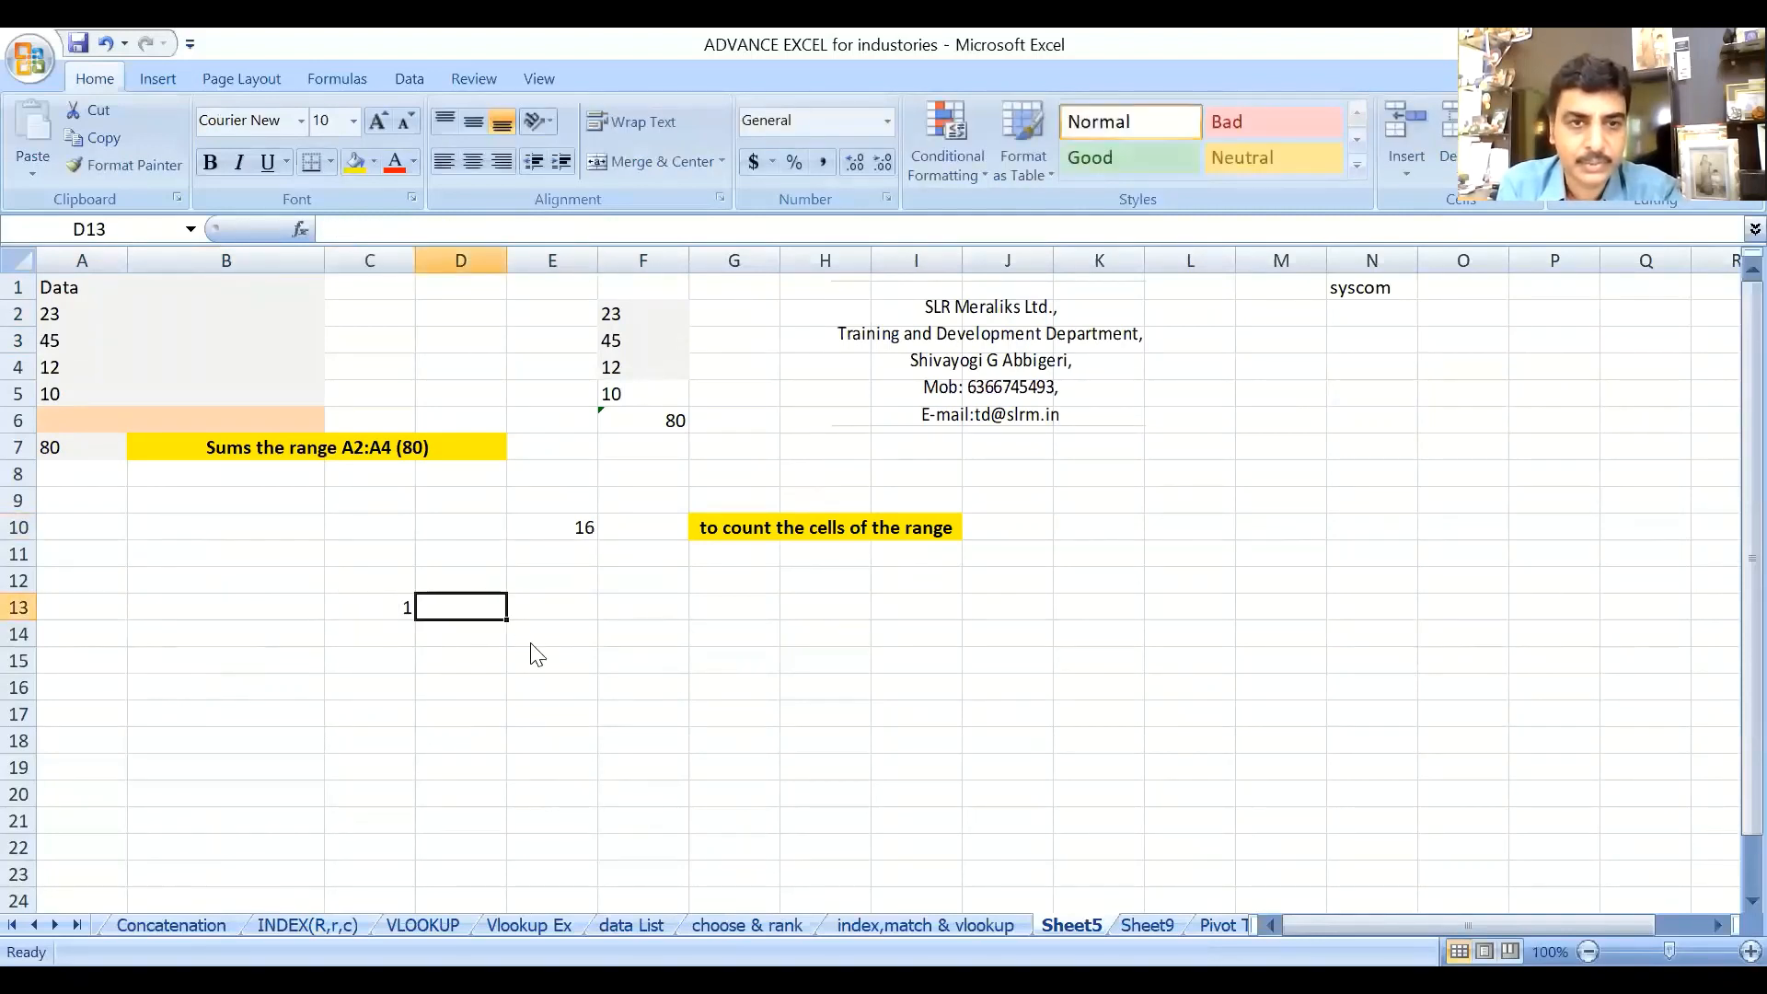
pyautogui.write('2')
pyautogui.press('BackSpace')
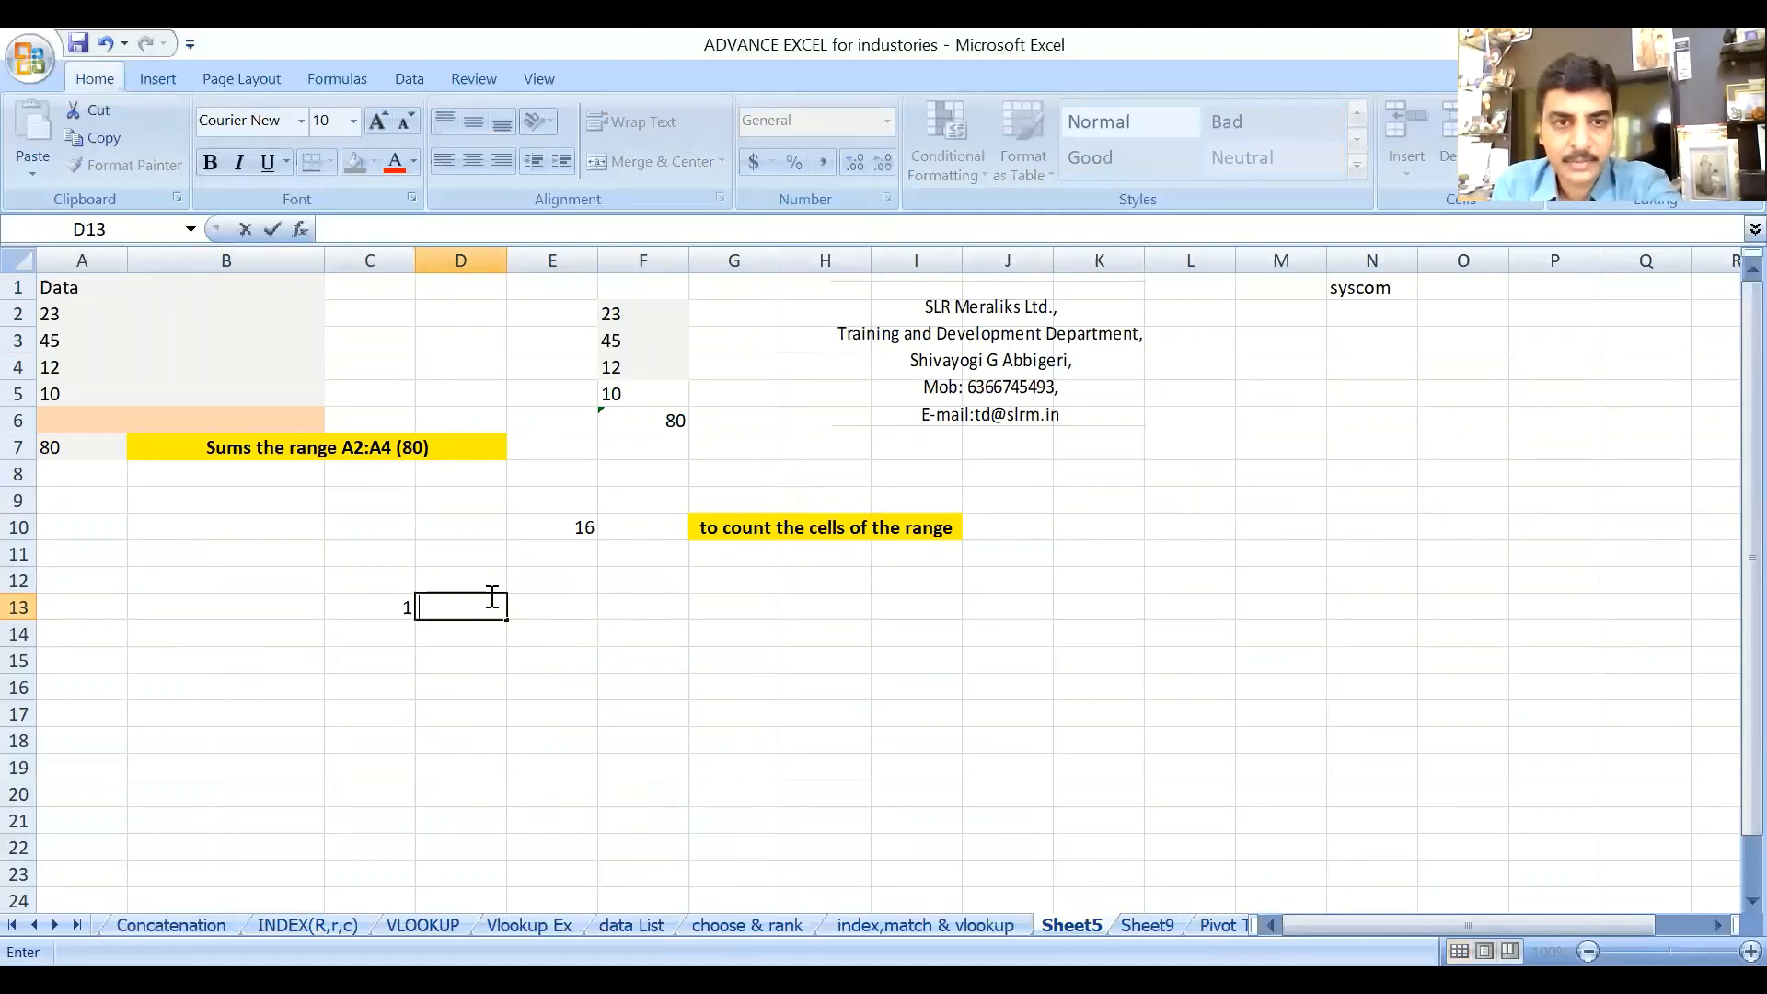
pyautogui.click(482, 580)
pyautogui.write('2')
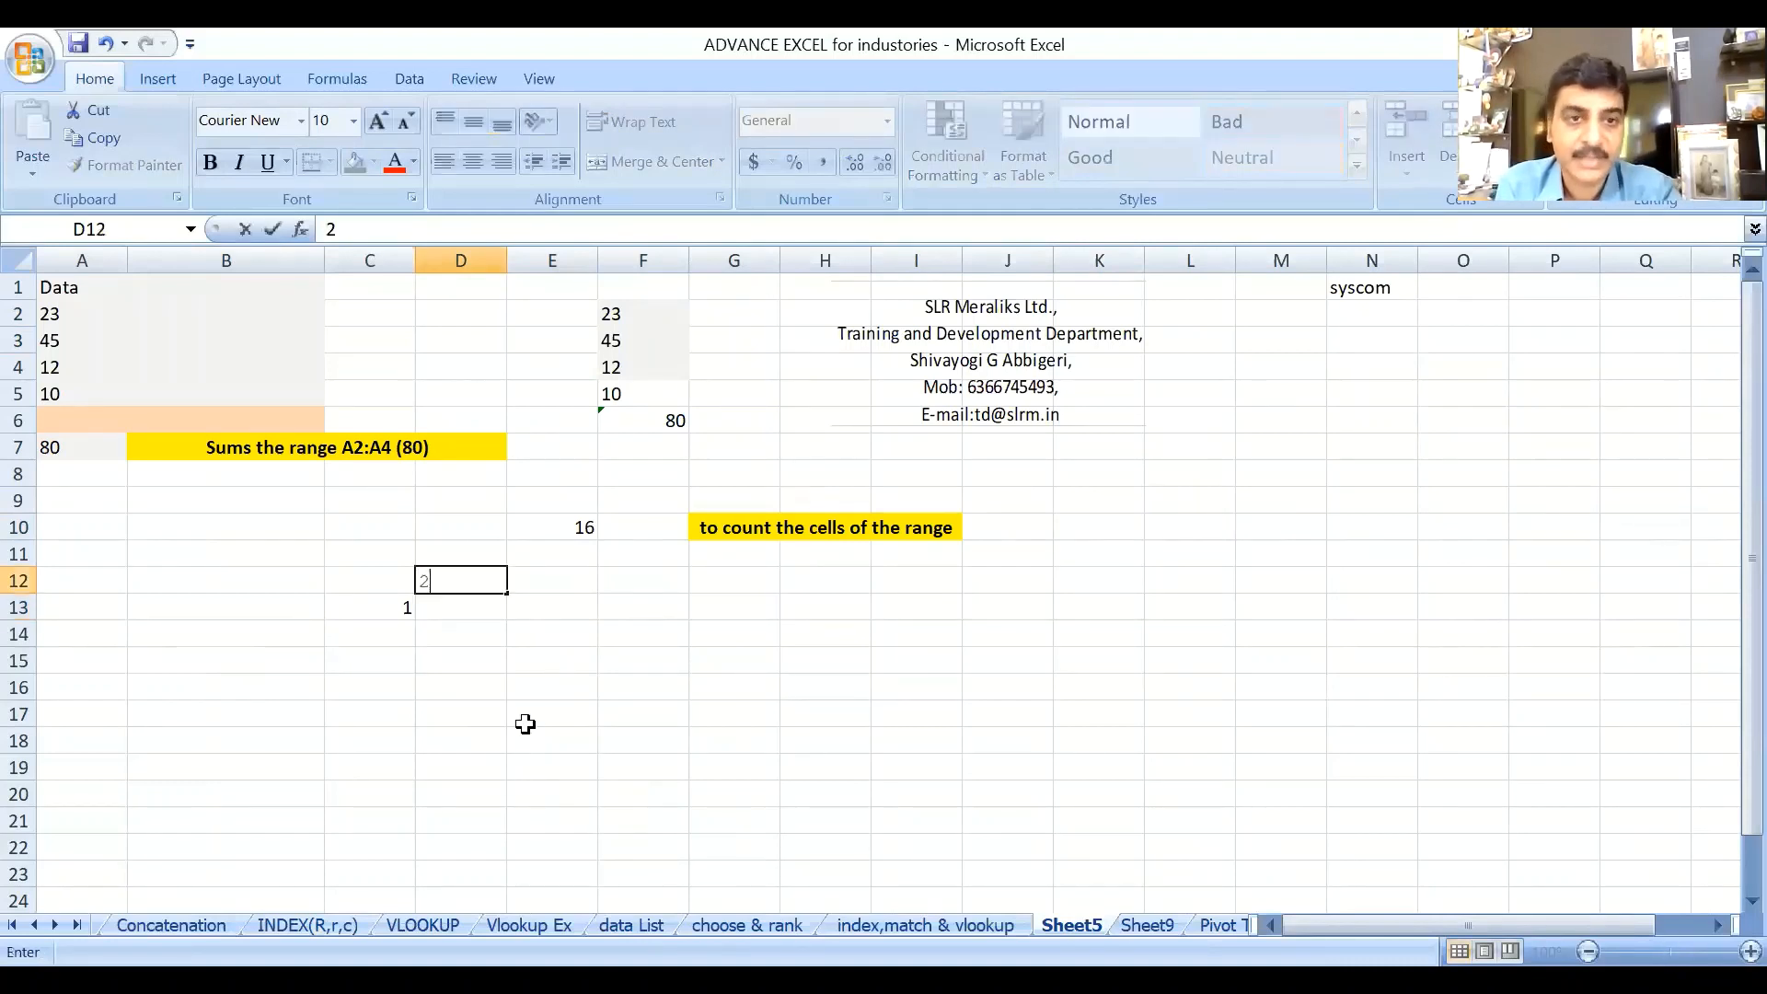
pyautogui.click(525, 720)
# Enter the formula =C13*$D$12 in D13, with an absolute reference to the multiplier.
pyautogui.click(465, 607)
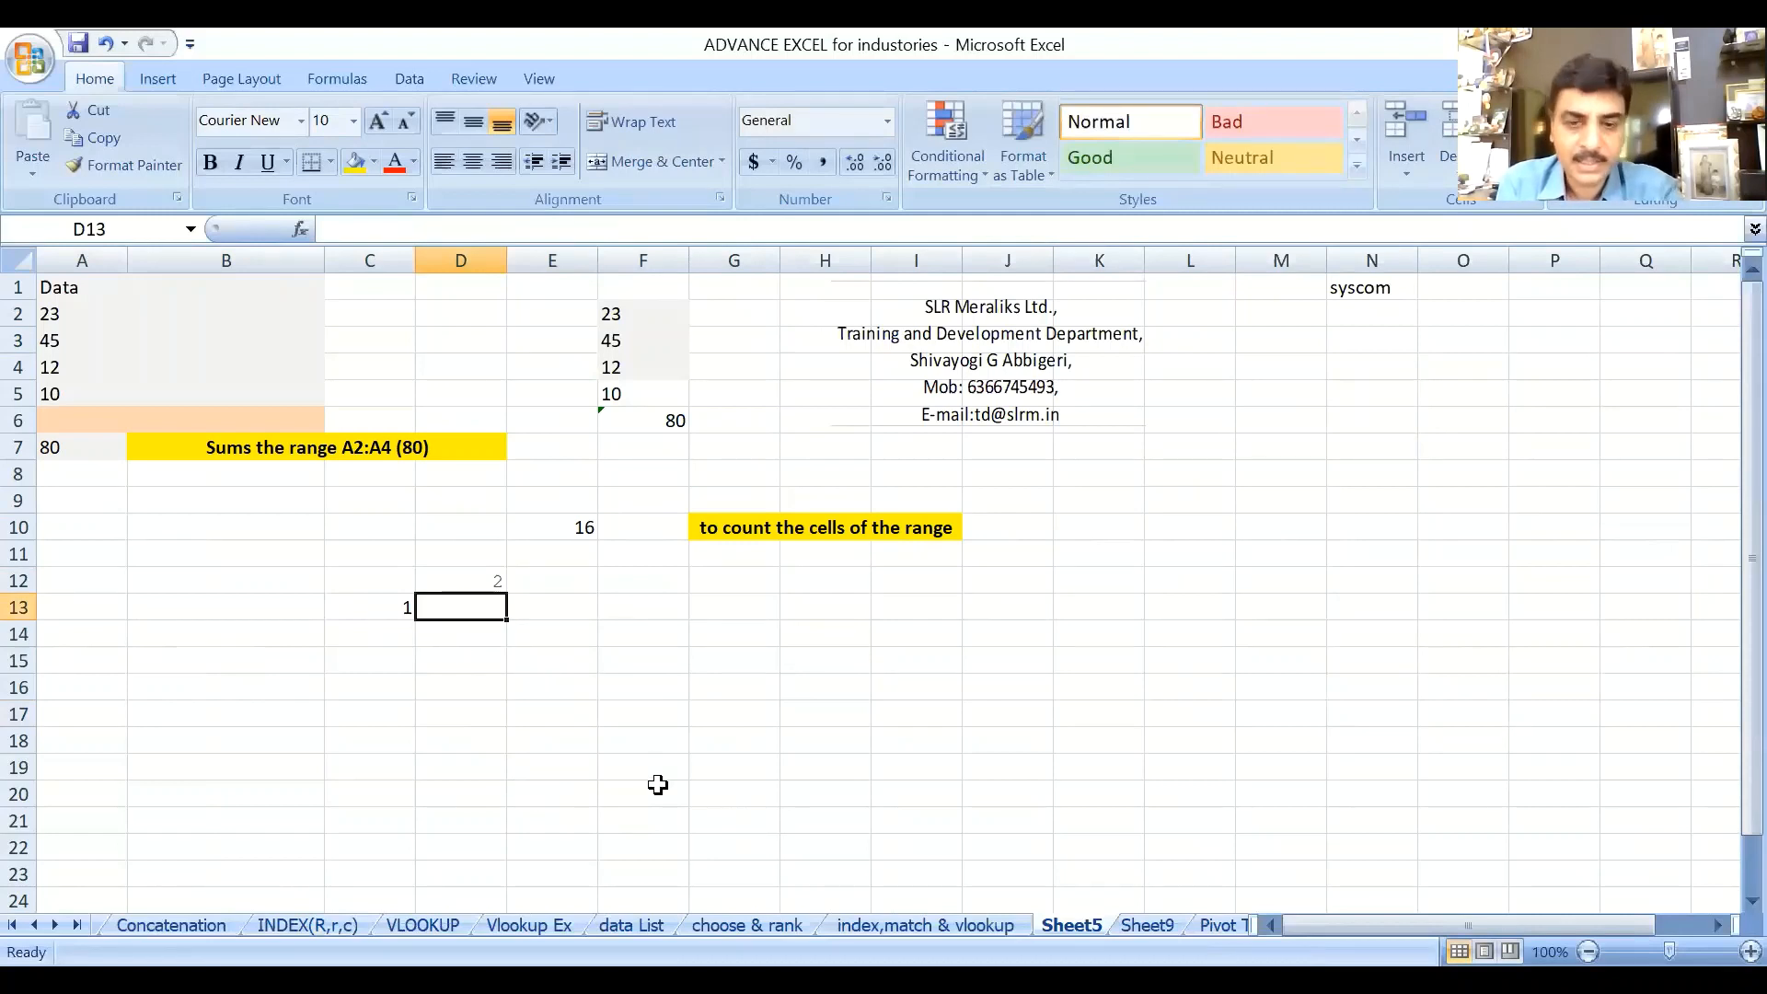
pyautogui.write('=')
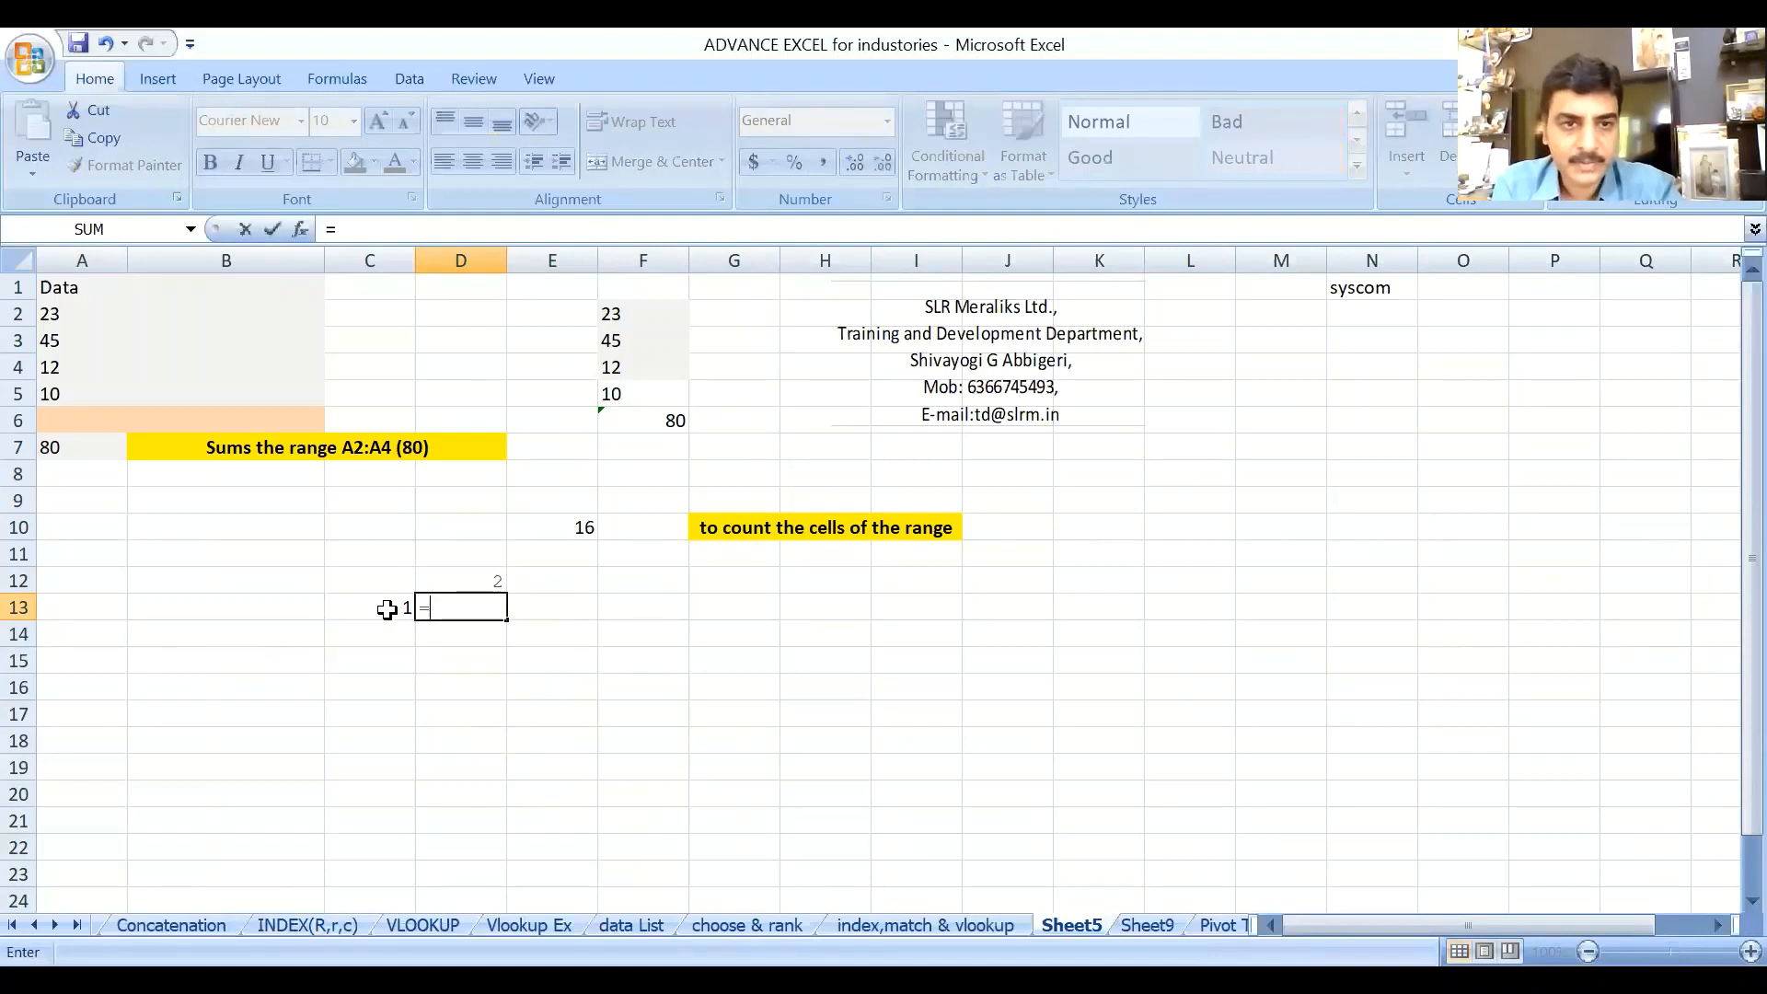
pyautogui.click(386, 609)
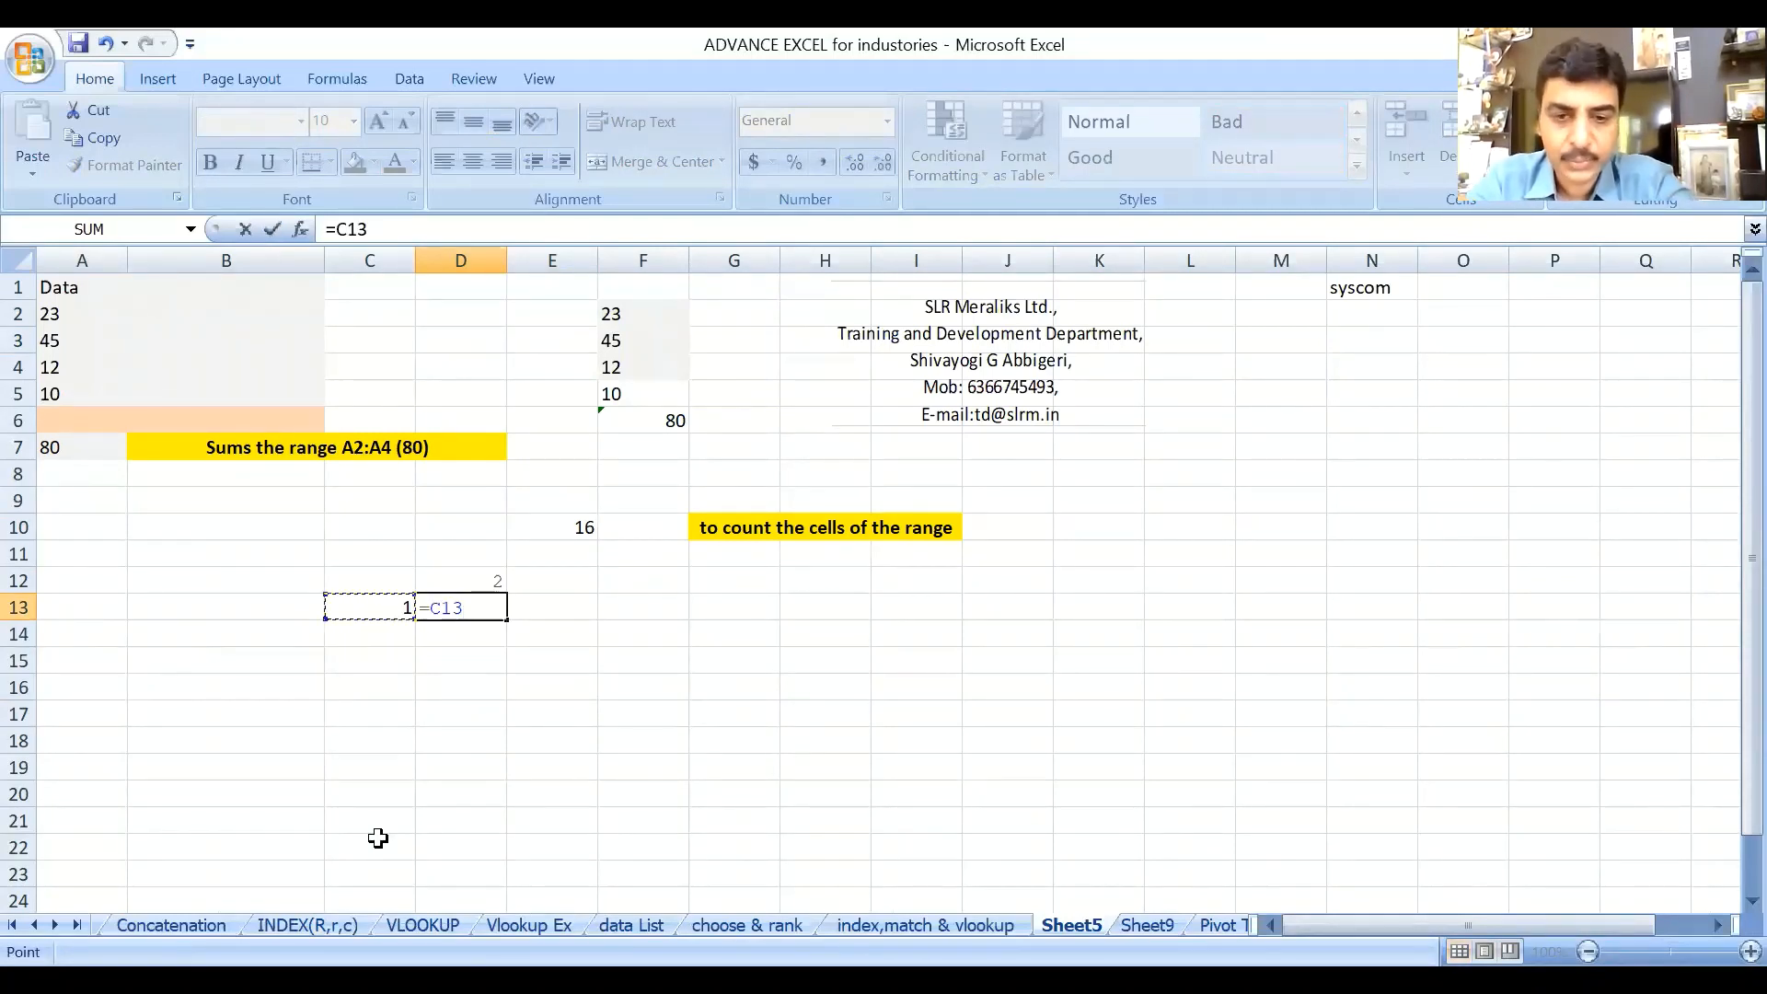
pyautogui.write('*')
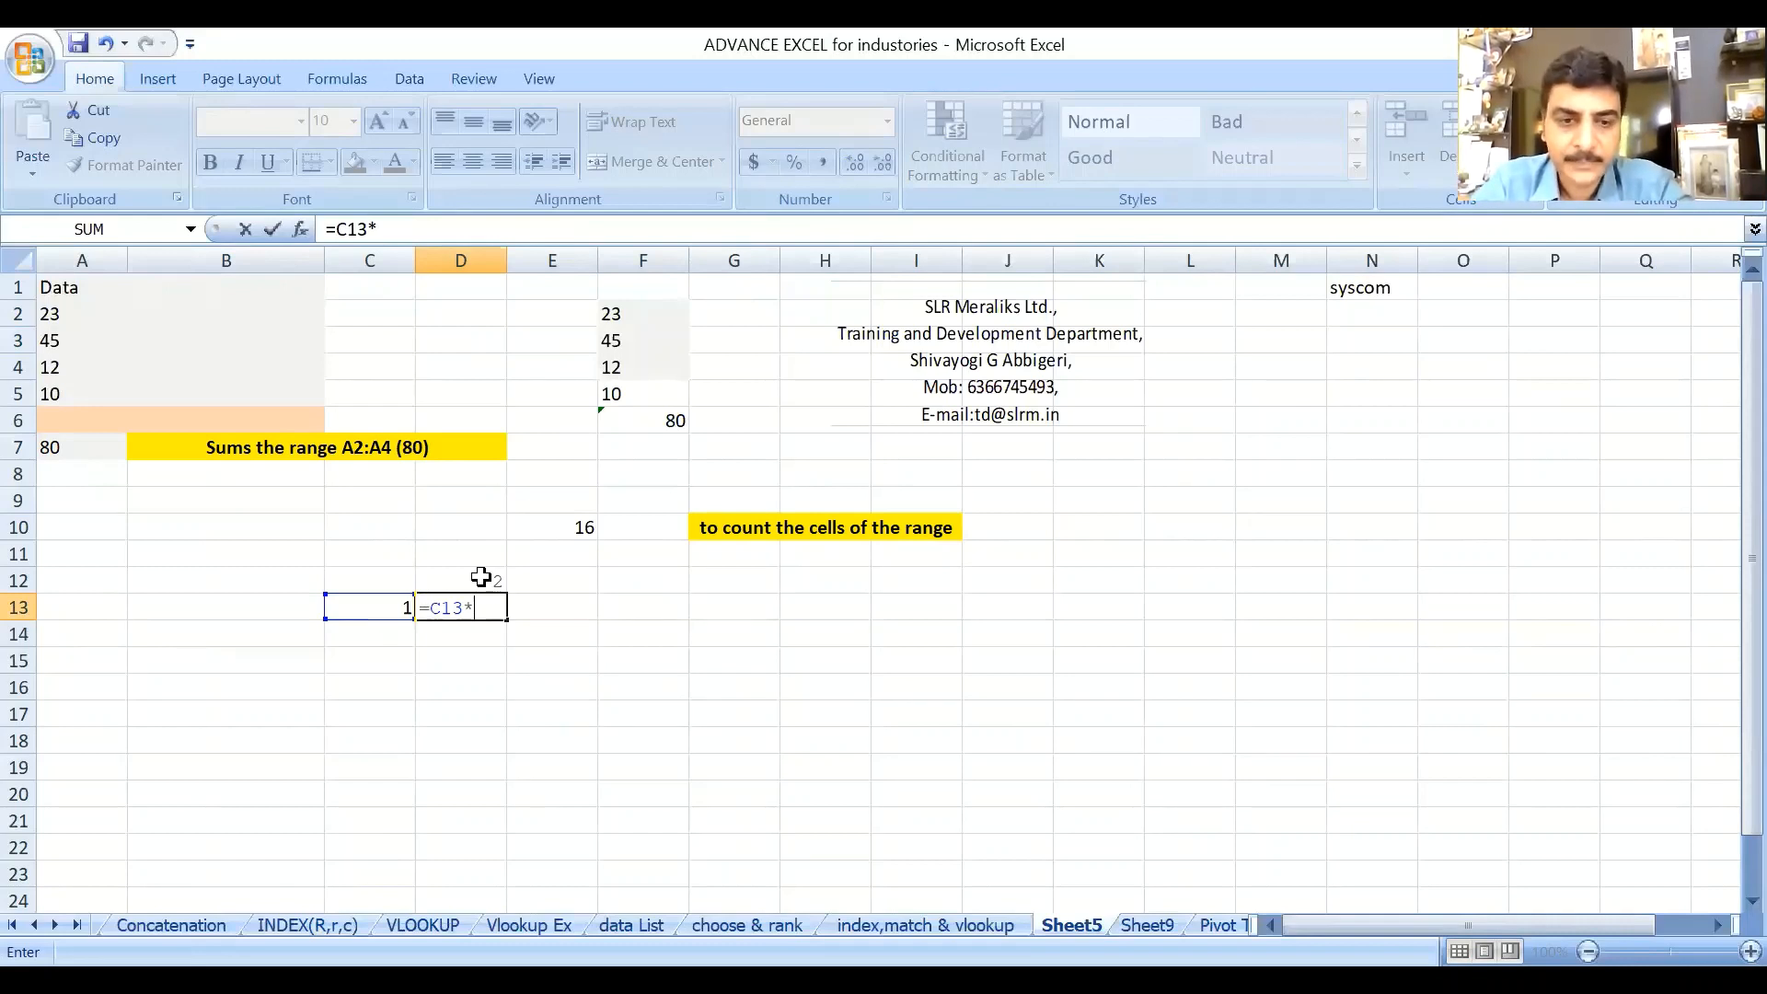
pyautogui.write('$')
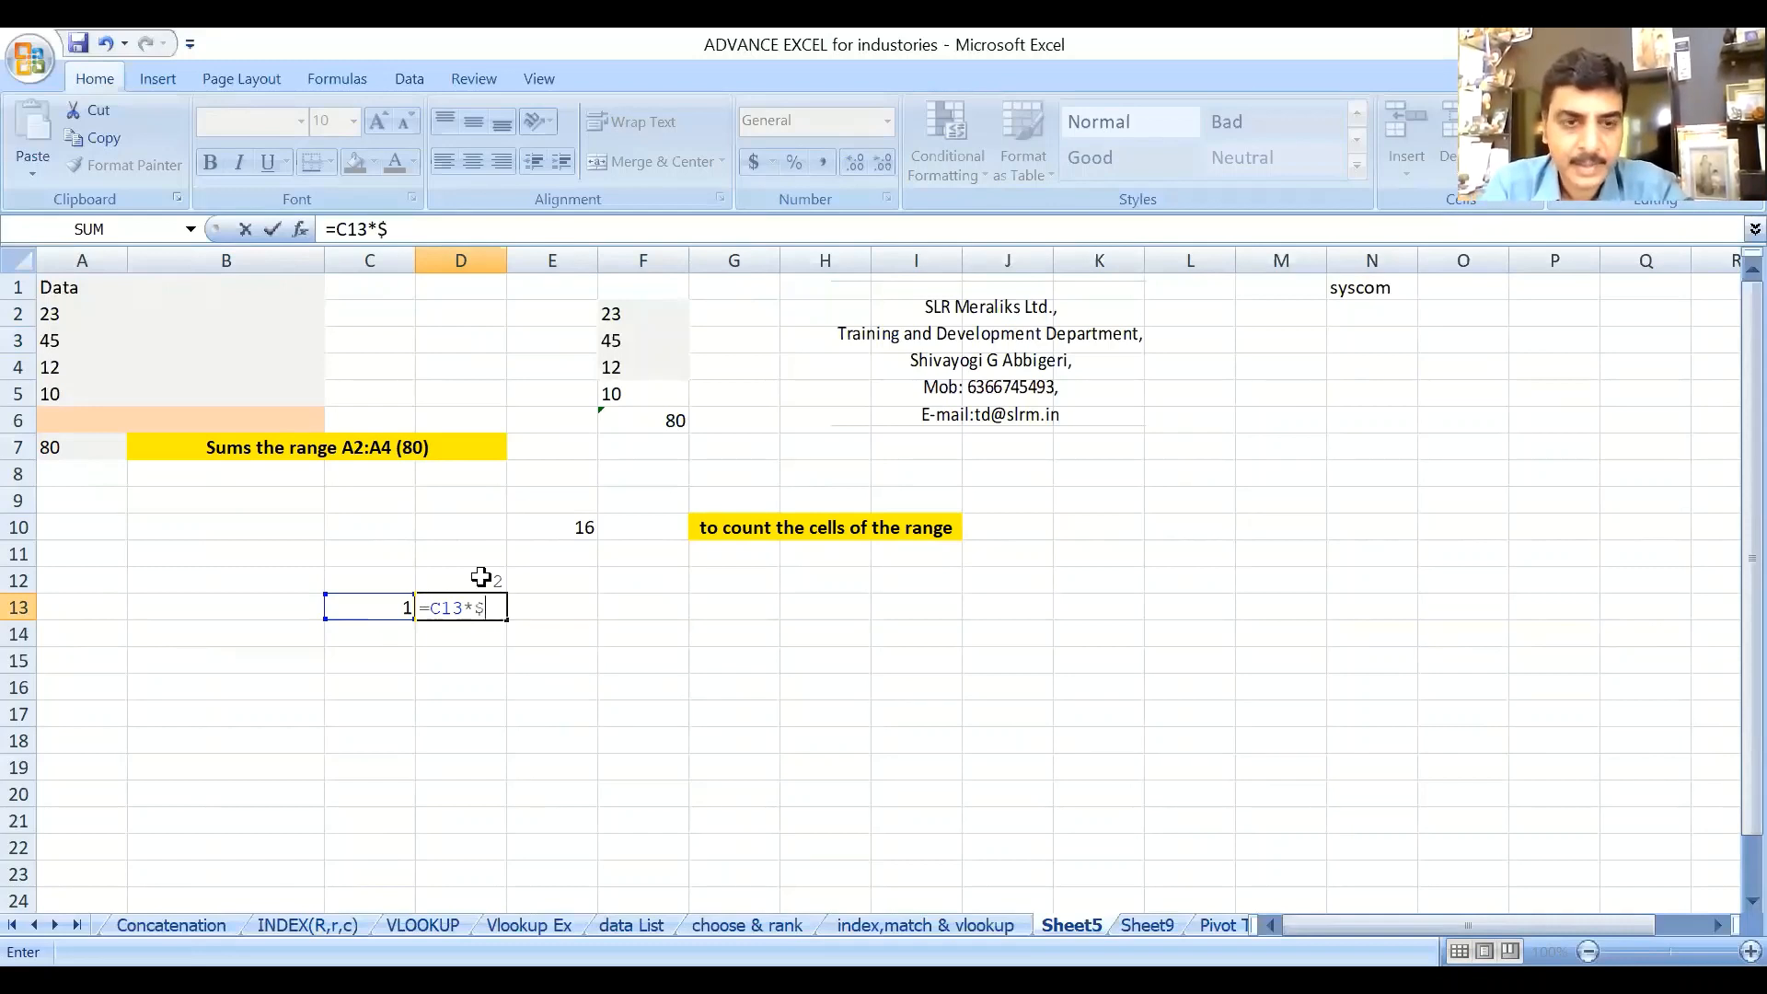
pyautogui.write('d')
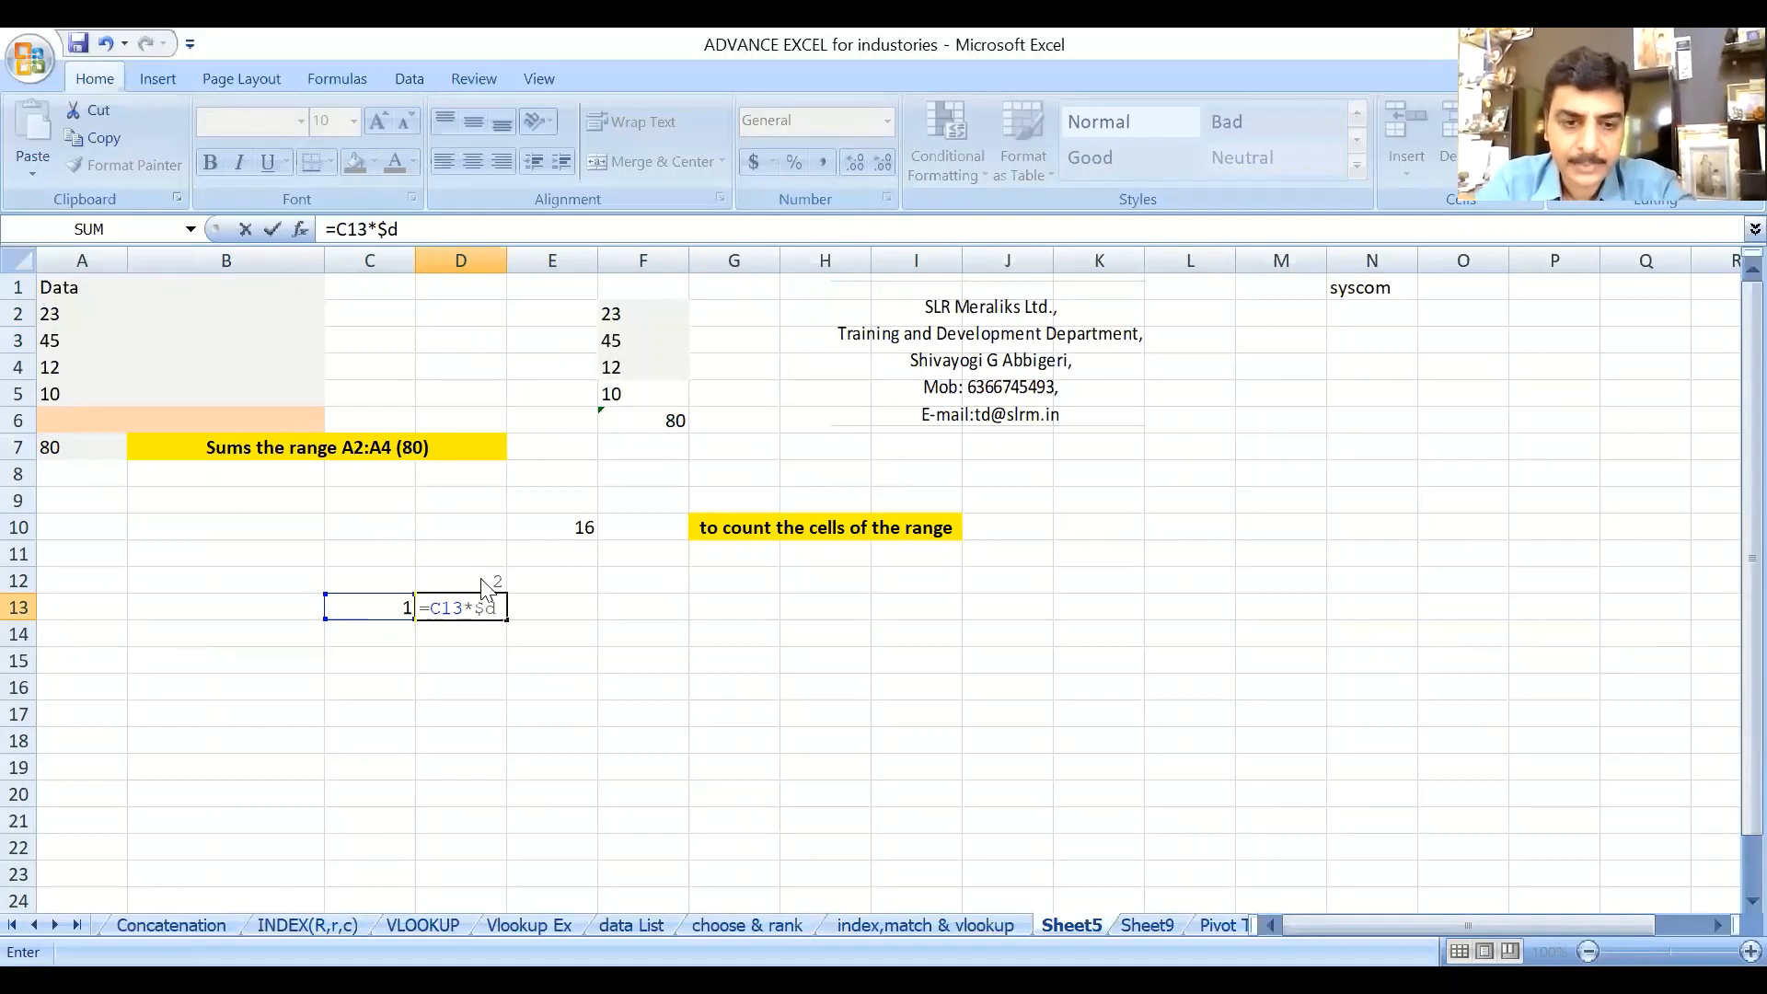
pyautogui.write('$')
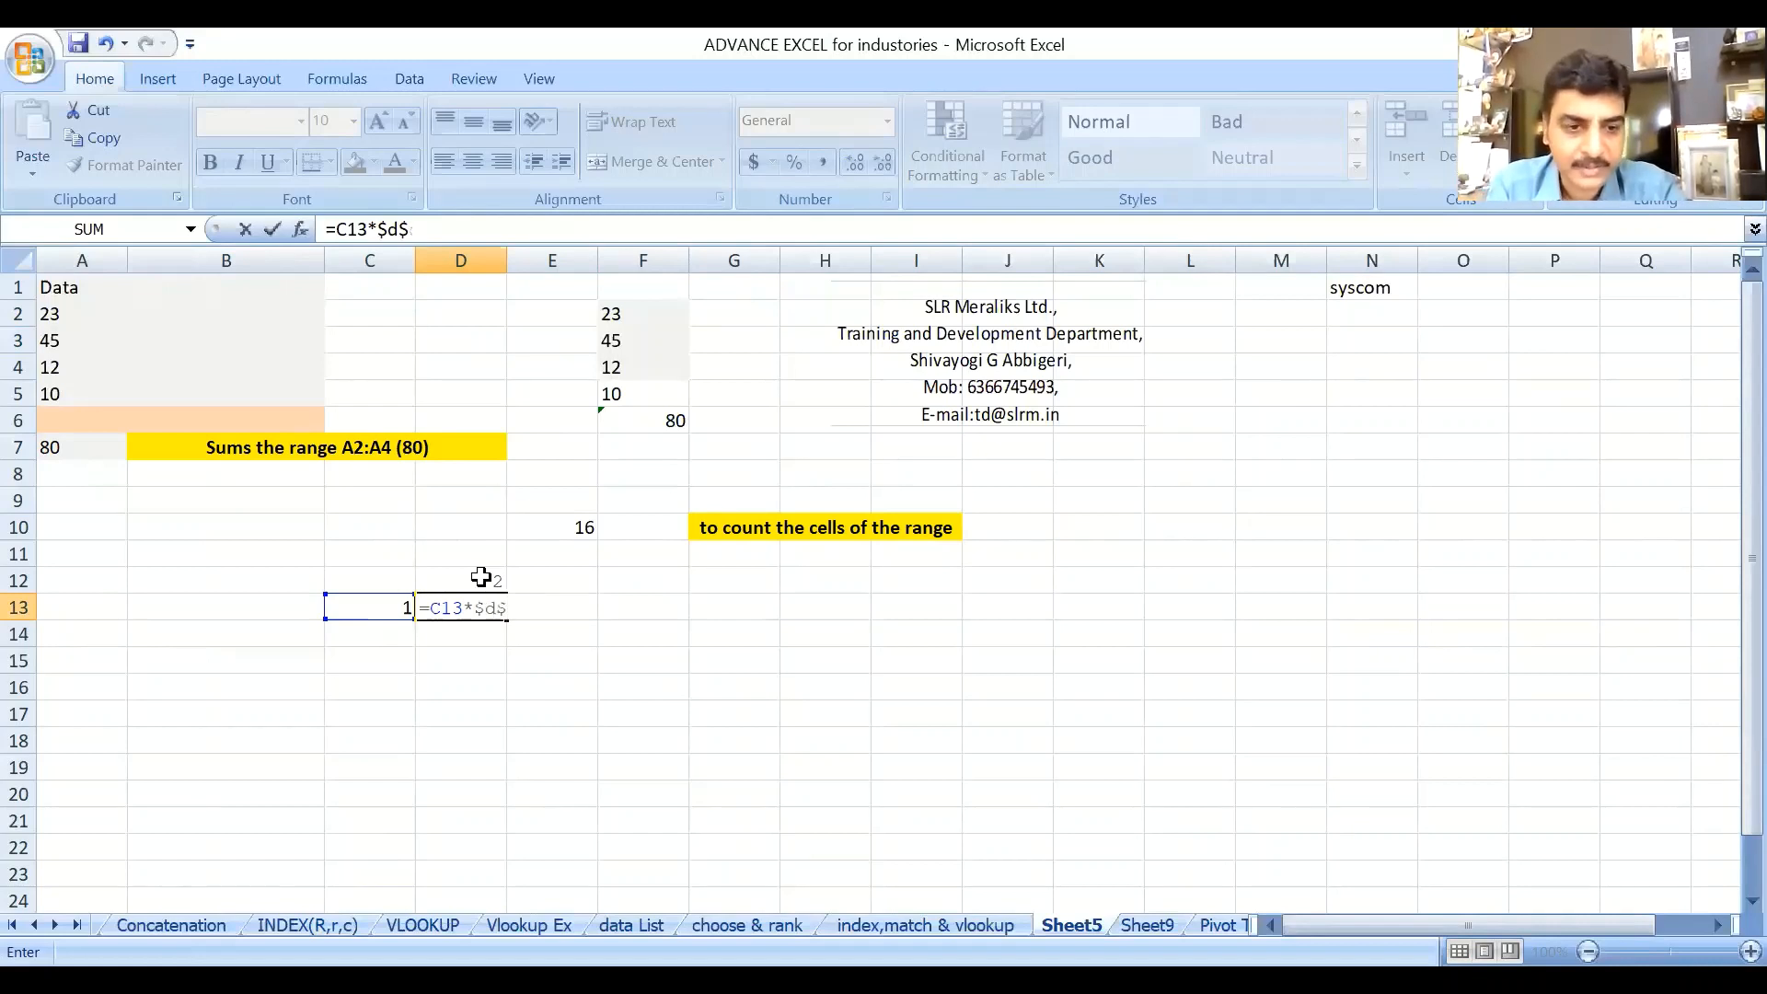
pyautogui.write('12')
pyautogui.press('Return')
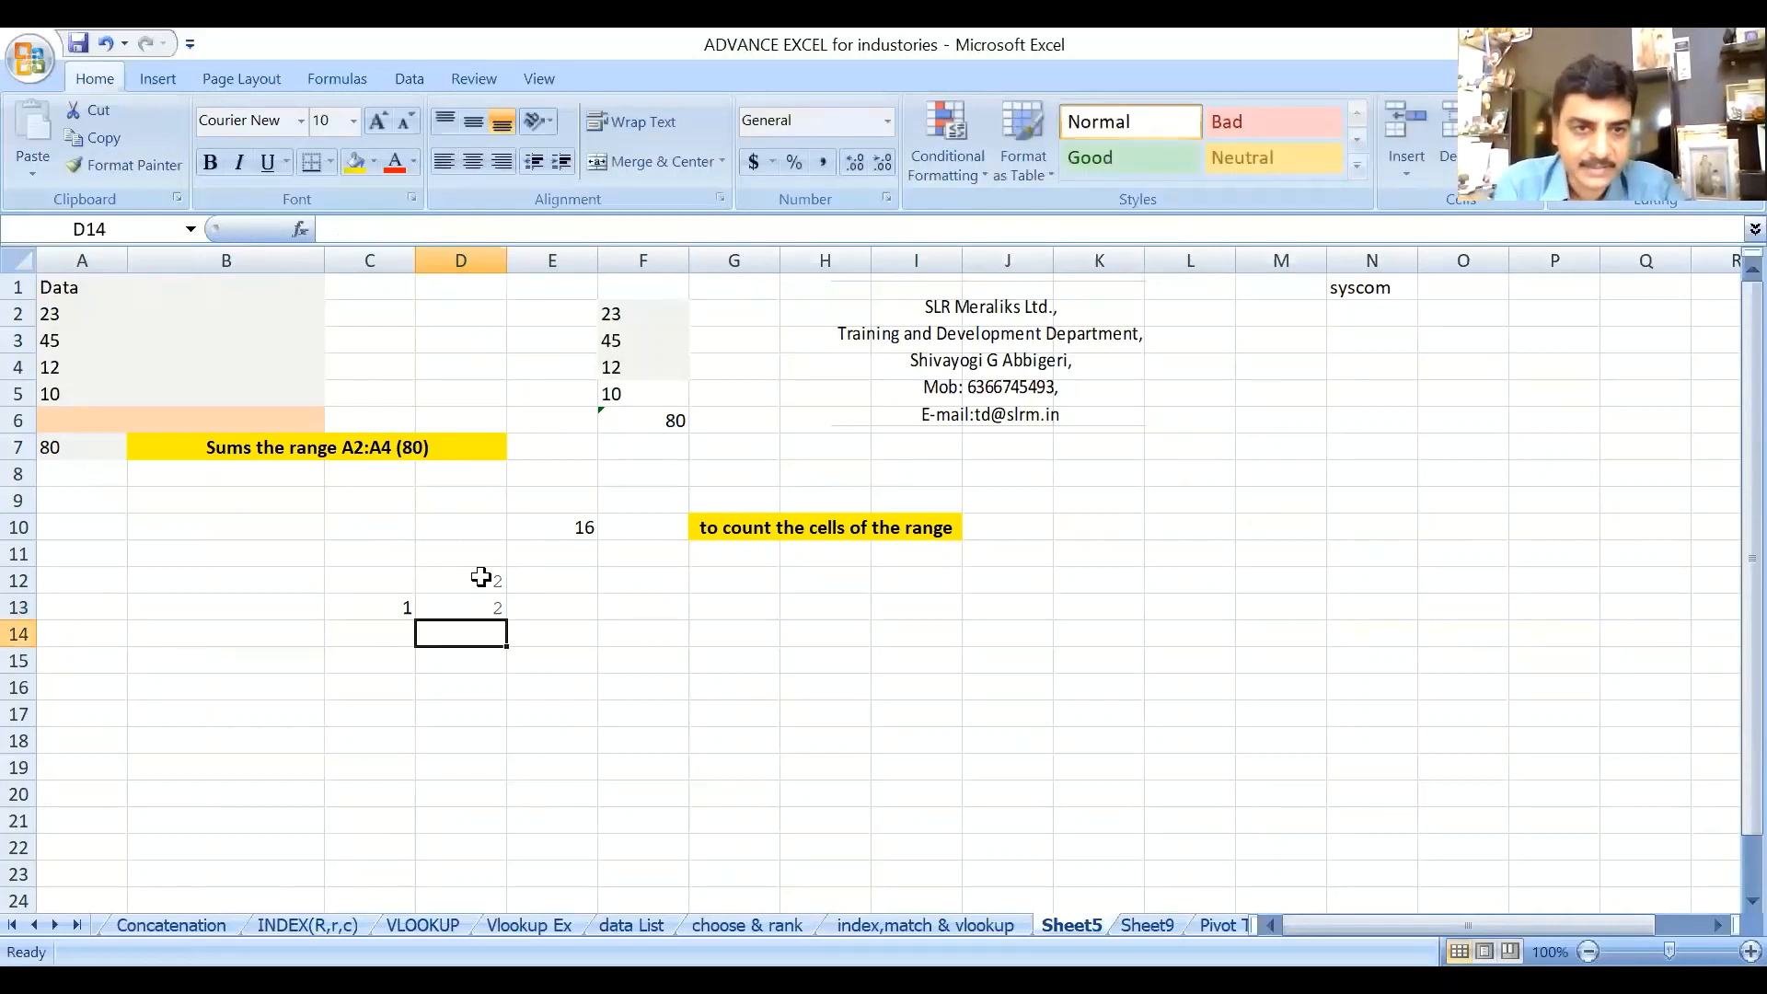
# Enter 2 in C14 and extend the 1, 2 series from C13:C14 down to 10 in C22.
pyautogui.click(403, 612)
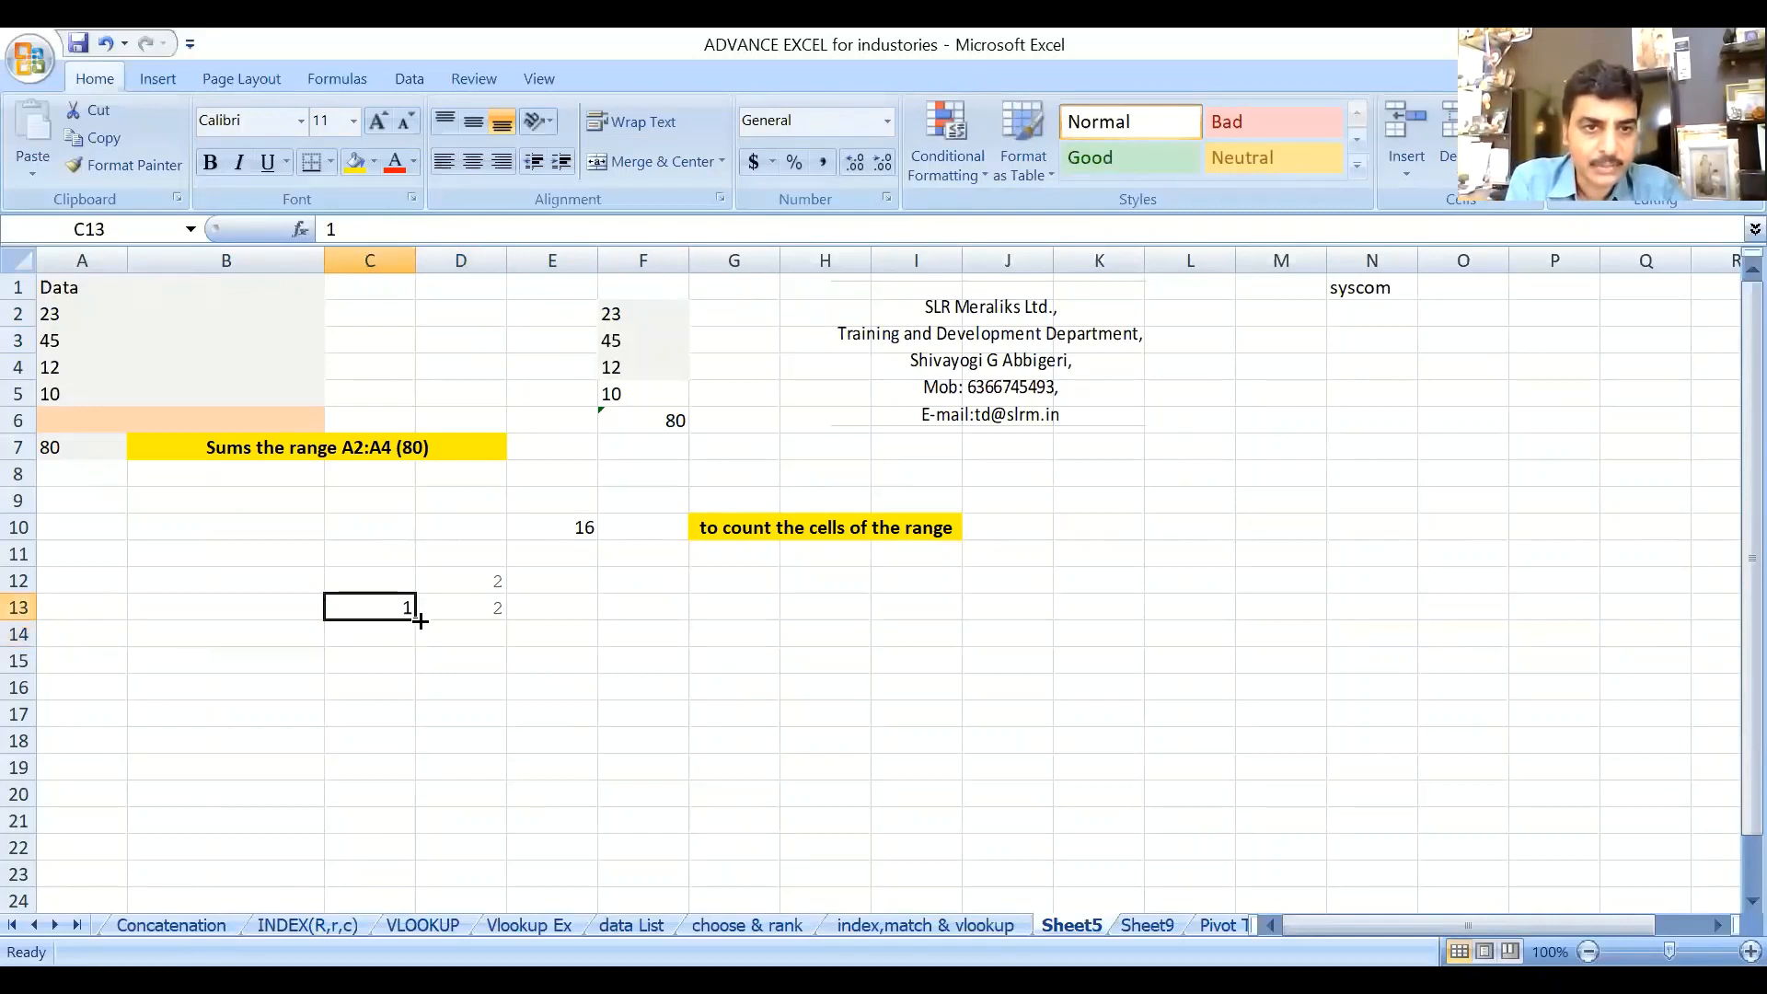
pyautogui.moveTo(419, 621); pyautogui.dragTo(412, 644)
pyautogui.click(400, 633)
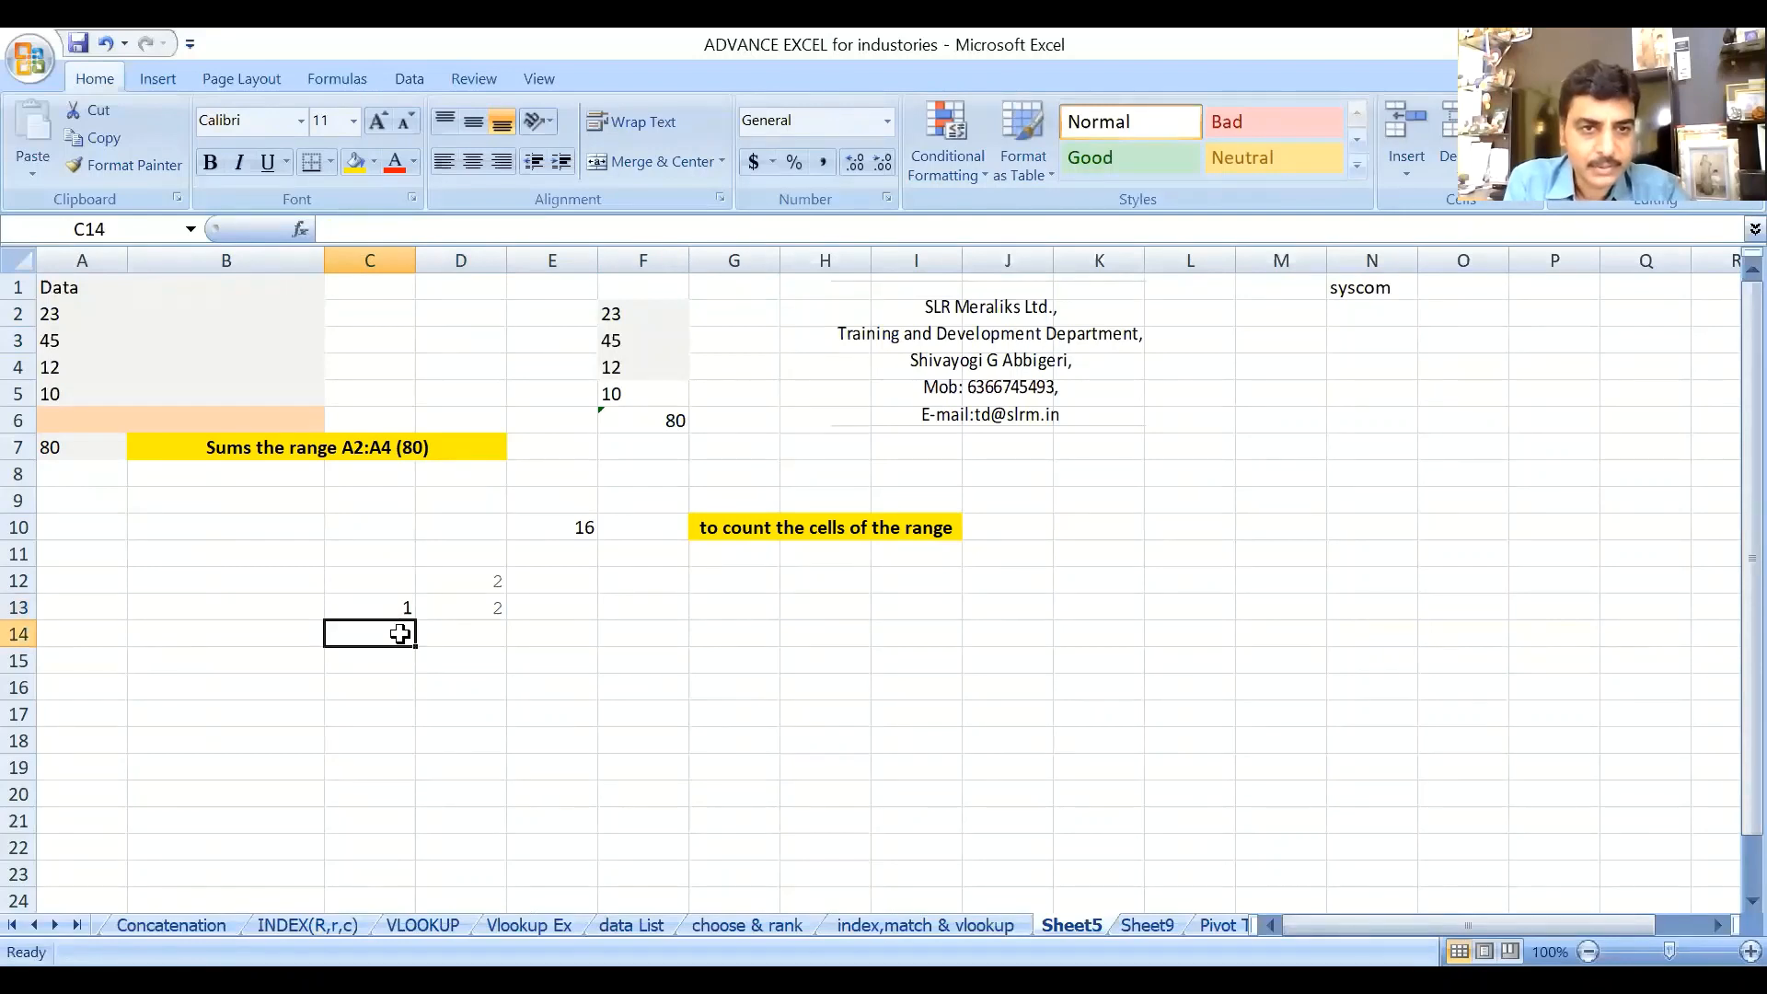
pyautogui.click(478, 631)
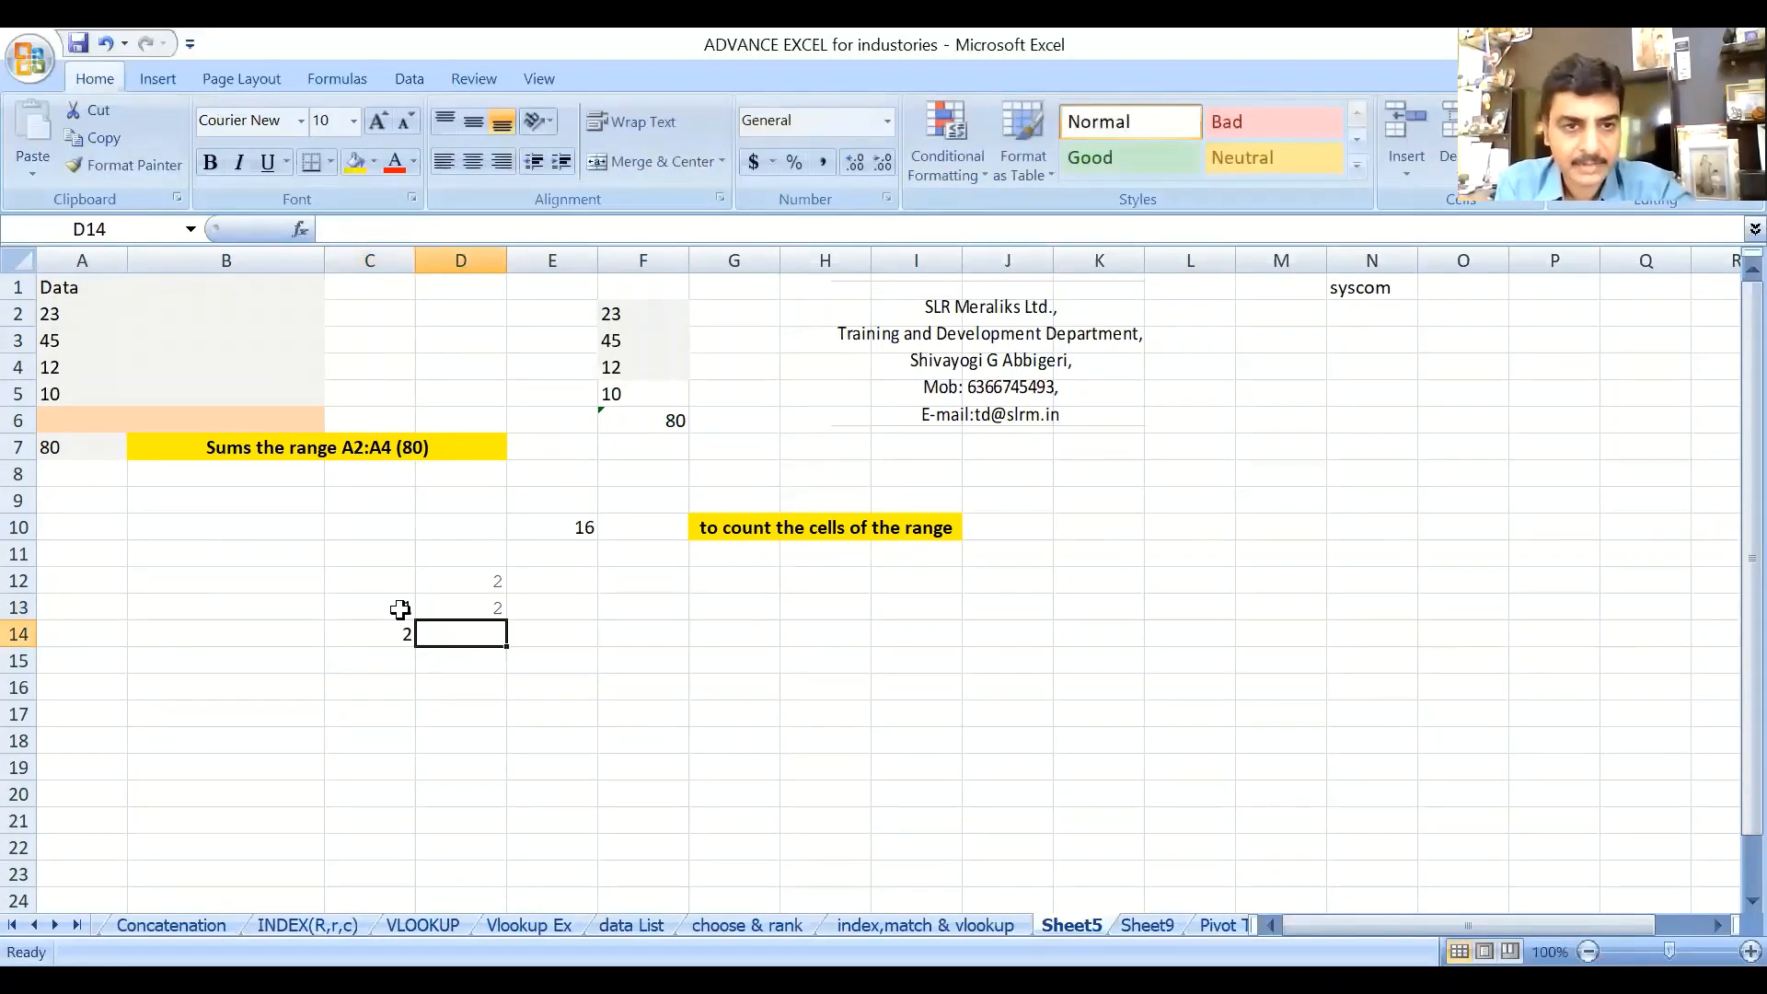
pyautogui.moveTo(398, 611); pyautogui.dragTo(412, 686)
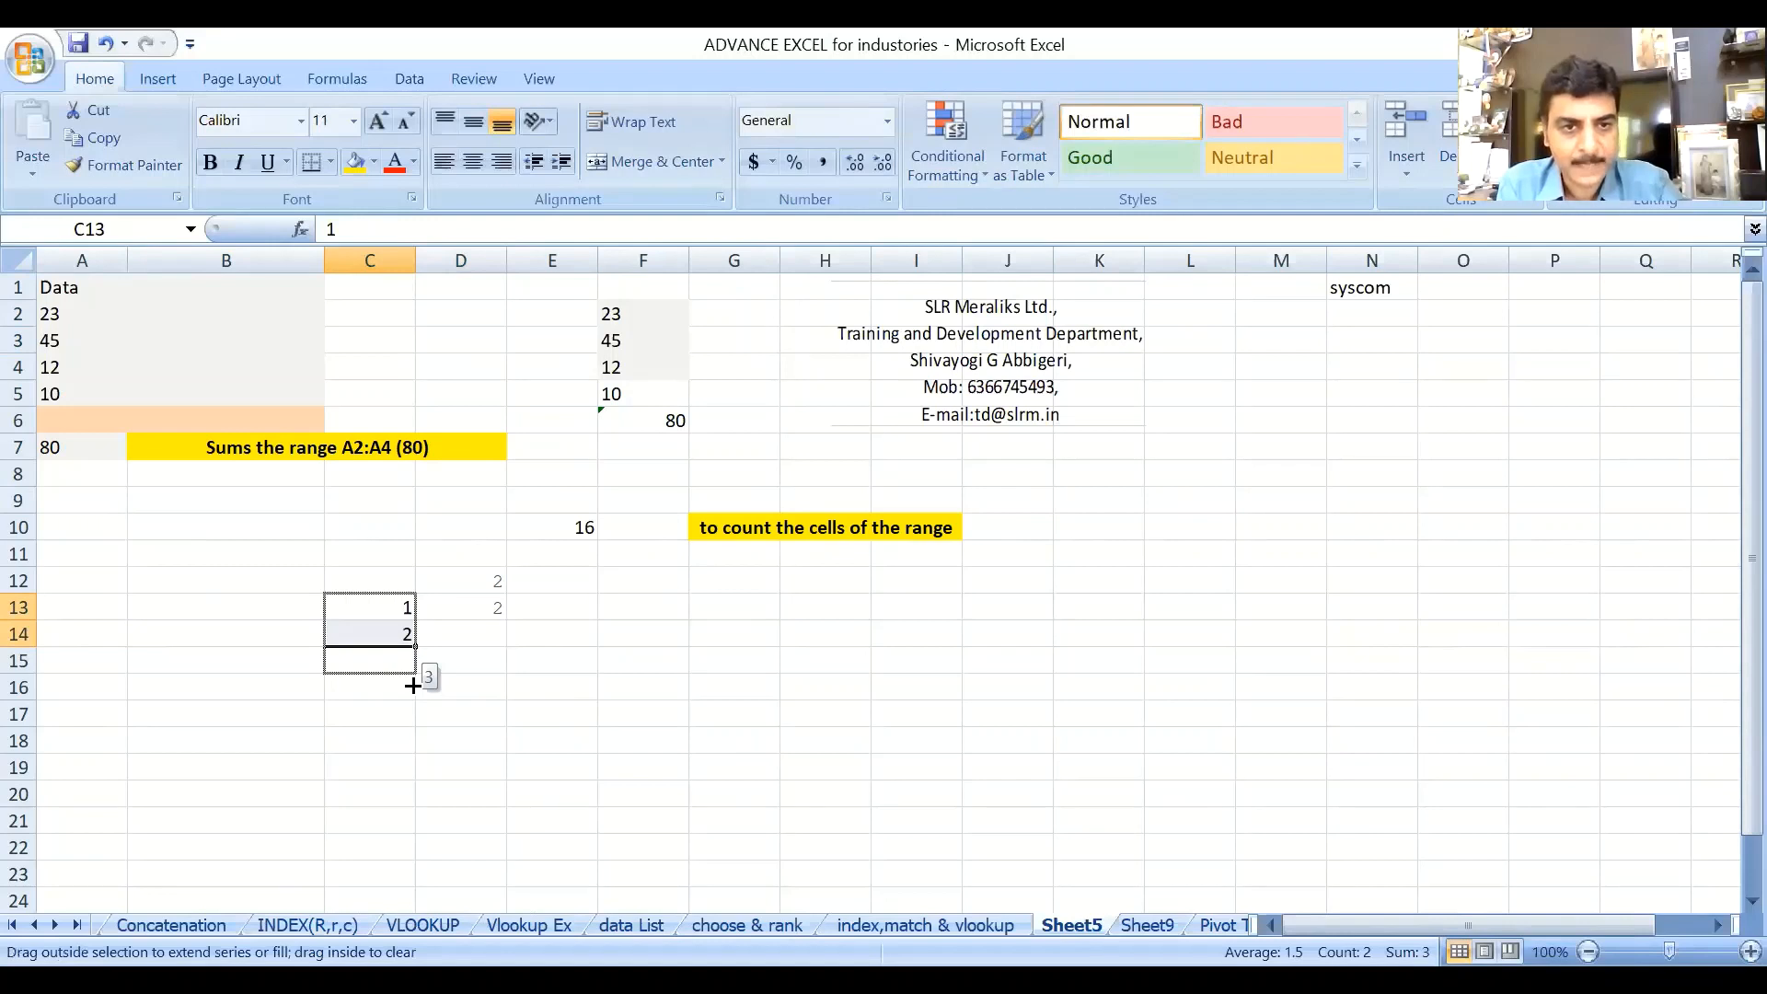
pyautogui.moveTo(412, 686); pyautogui.dragTo(412, 851)
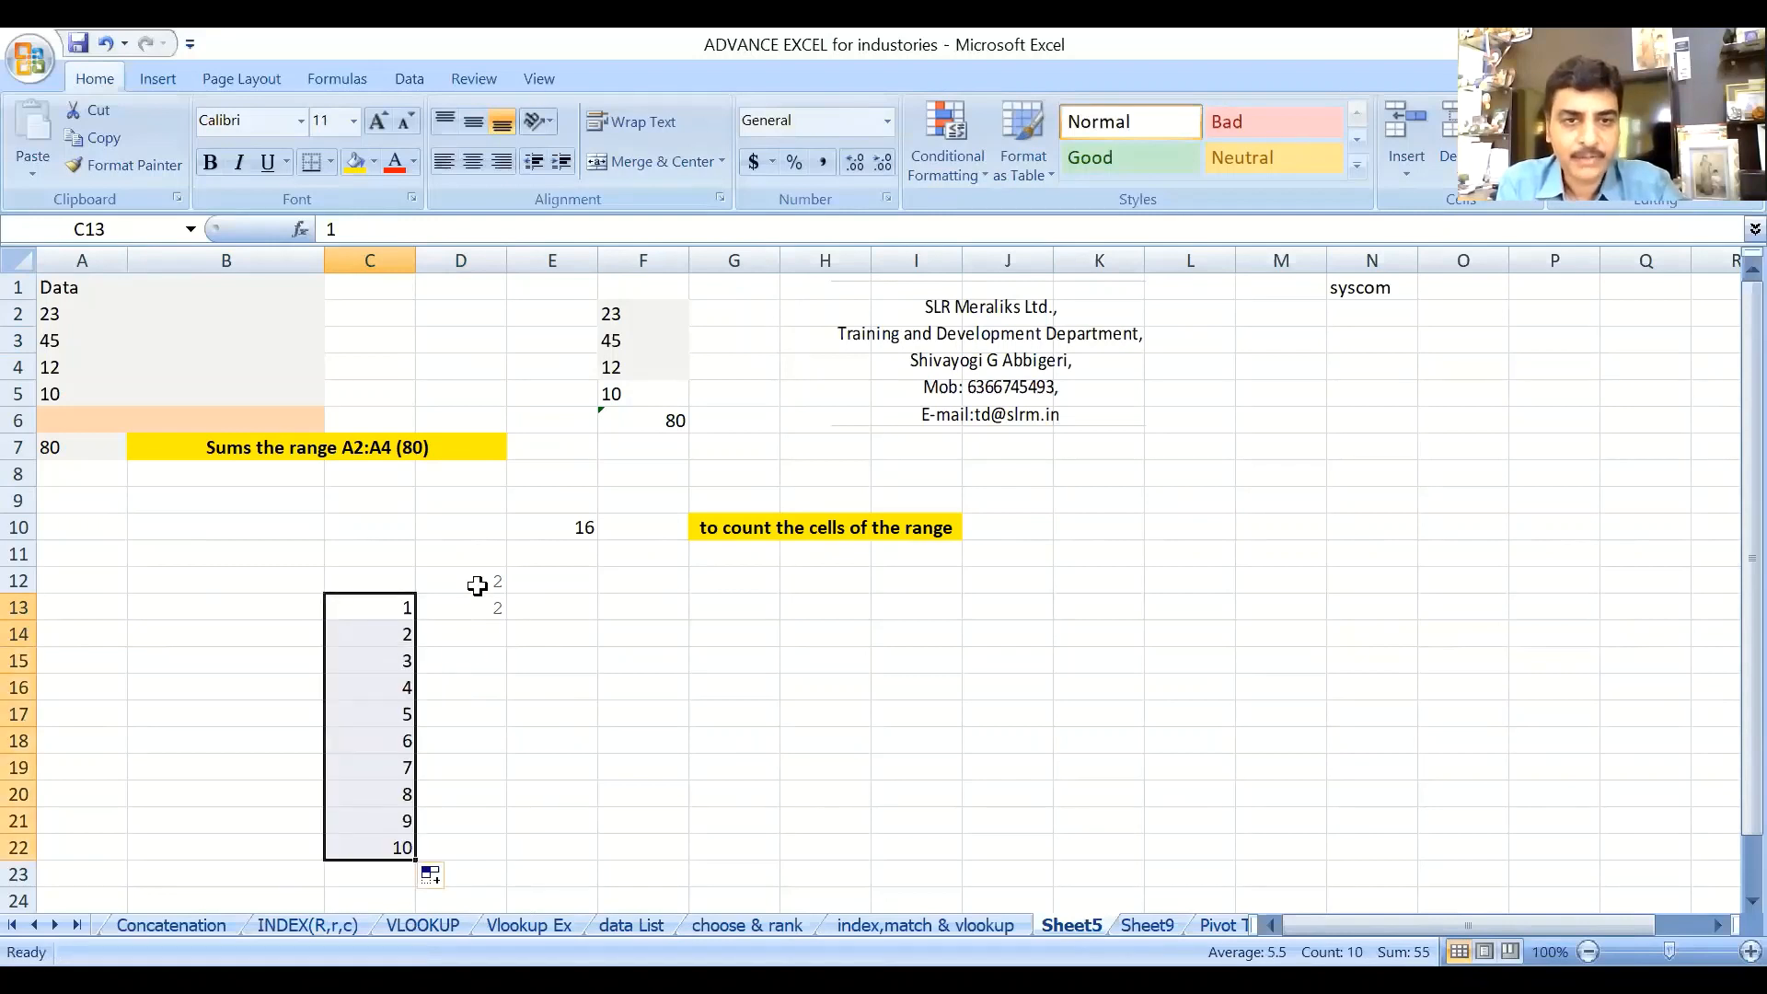
# Copy the multiplication formula in D13 down to D22, alongside the number series.
pyautogui.click(474, 583)
pyautogui.click(479, 609)
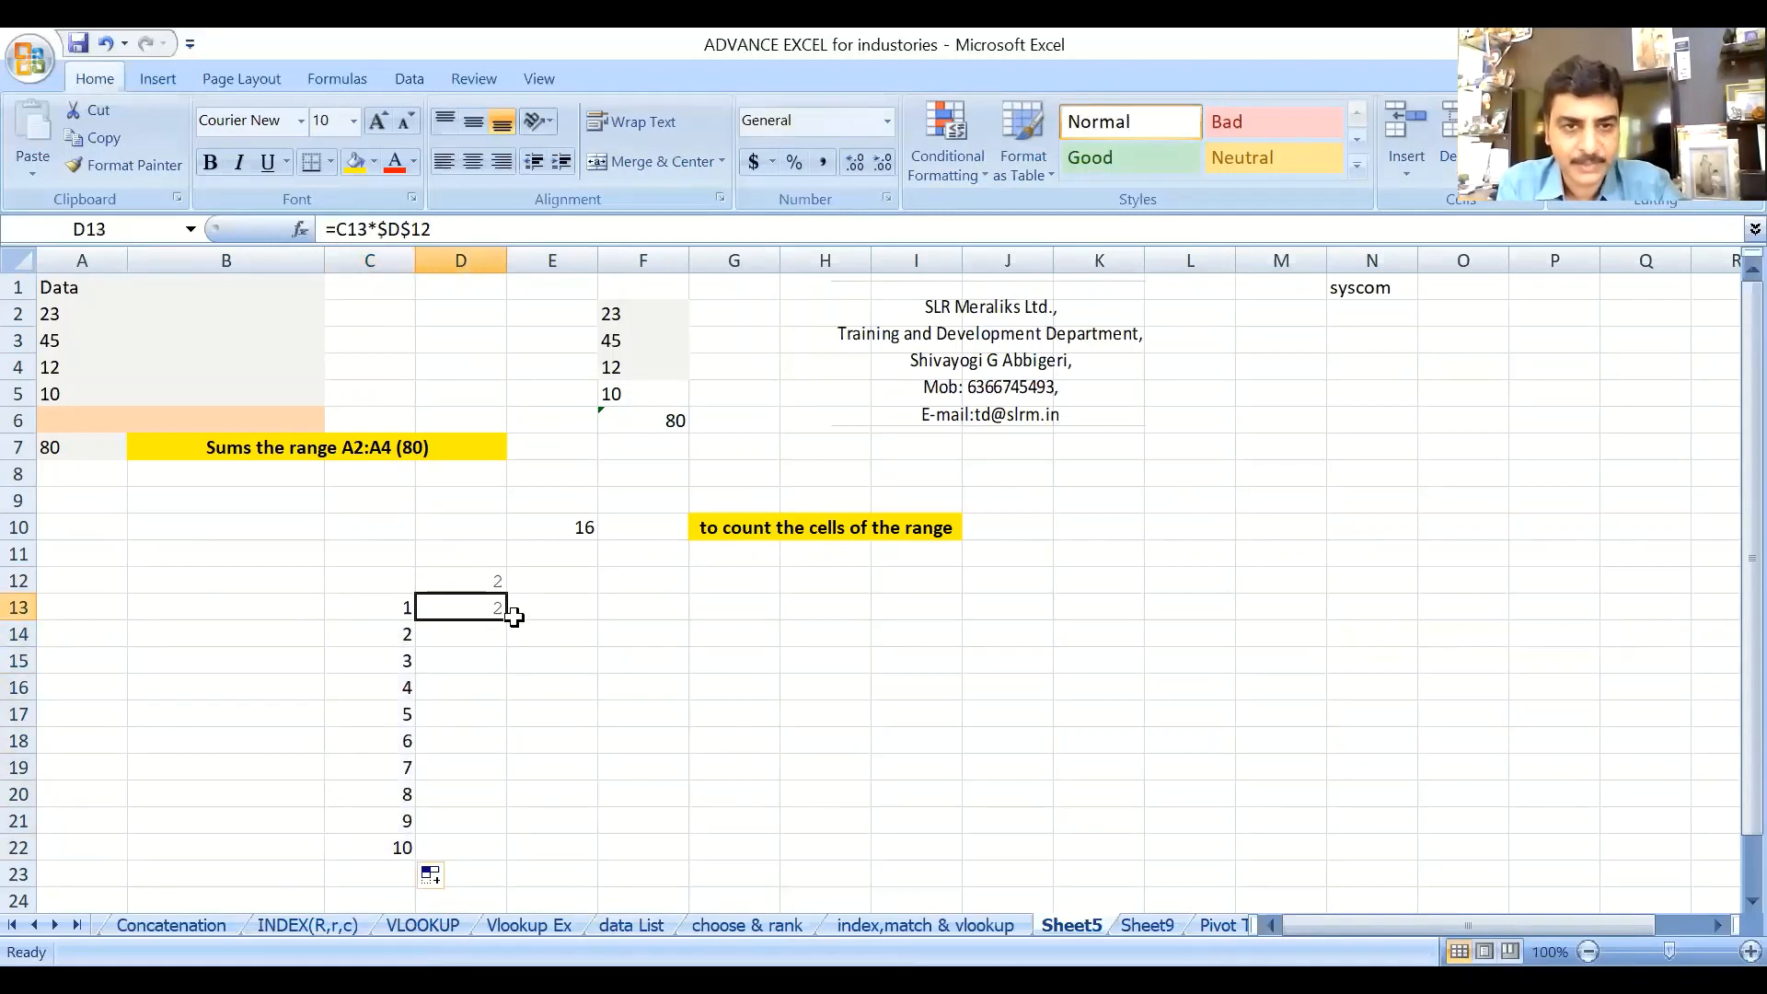
pyautogui.moveTo(513, 625); pyautogui.dragTo(466, 848)
# Inspect the copied formulas in column D and compare their row references with the fixed reference to multiplier D12.
pyautogui.click(474, 714)
pyautogui.click(476, 793)
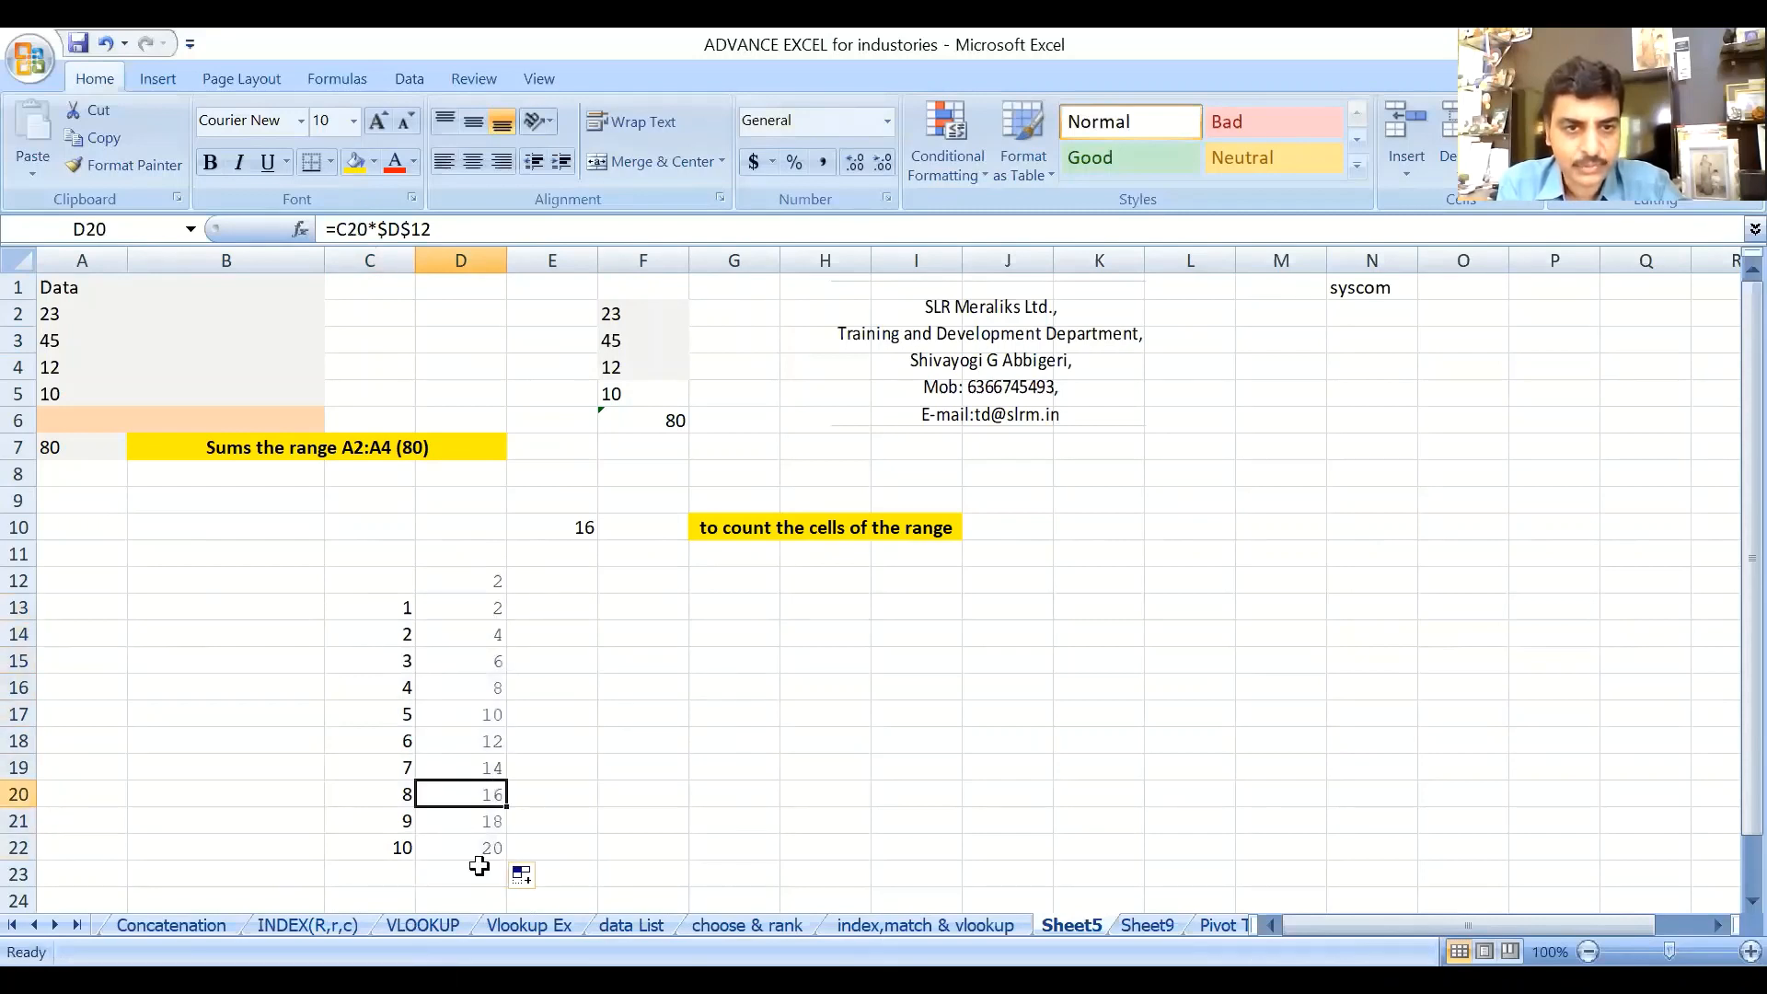
pyautogui.click(483, 842)
pyautogui.click(493, 583)
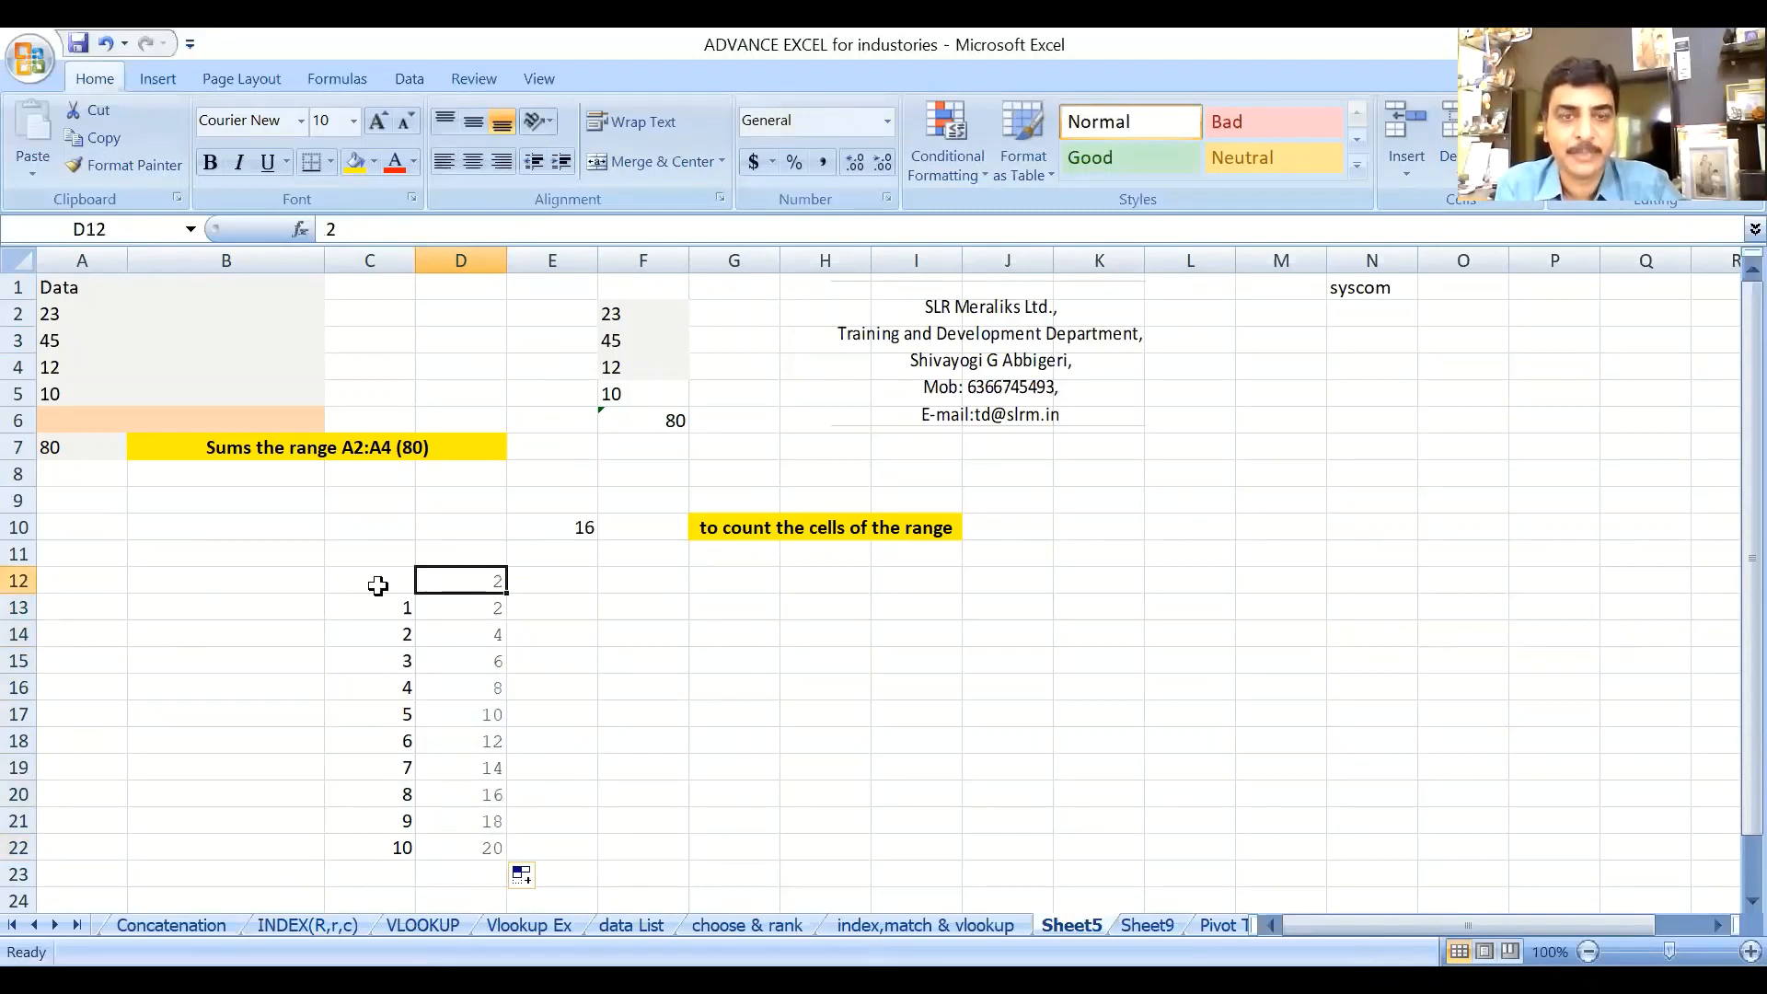
pyautogui.click(485, 604)
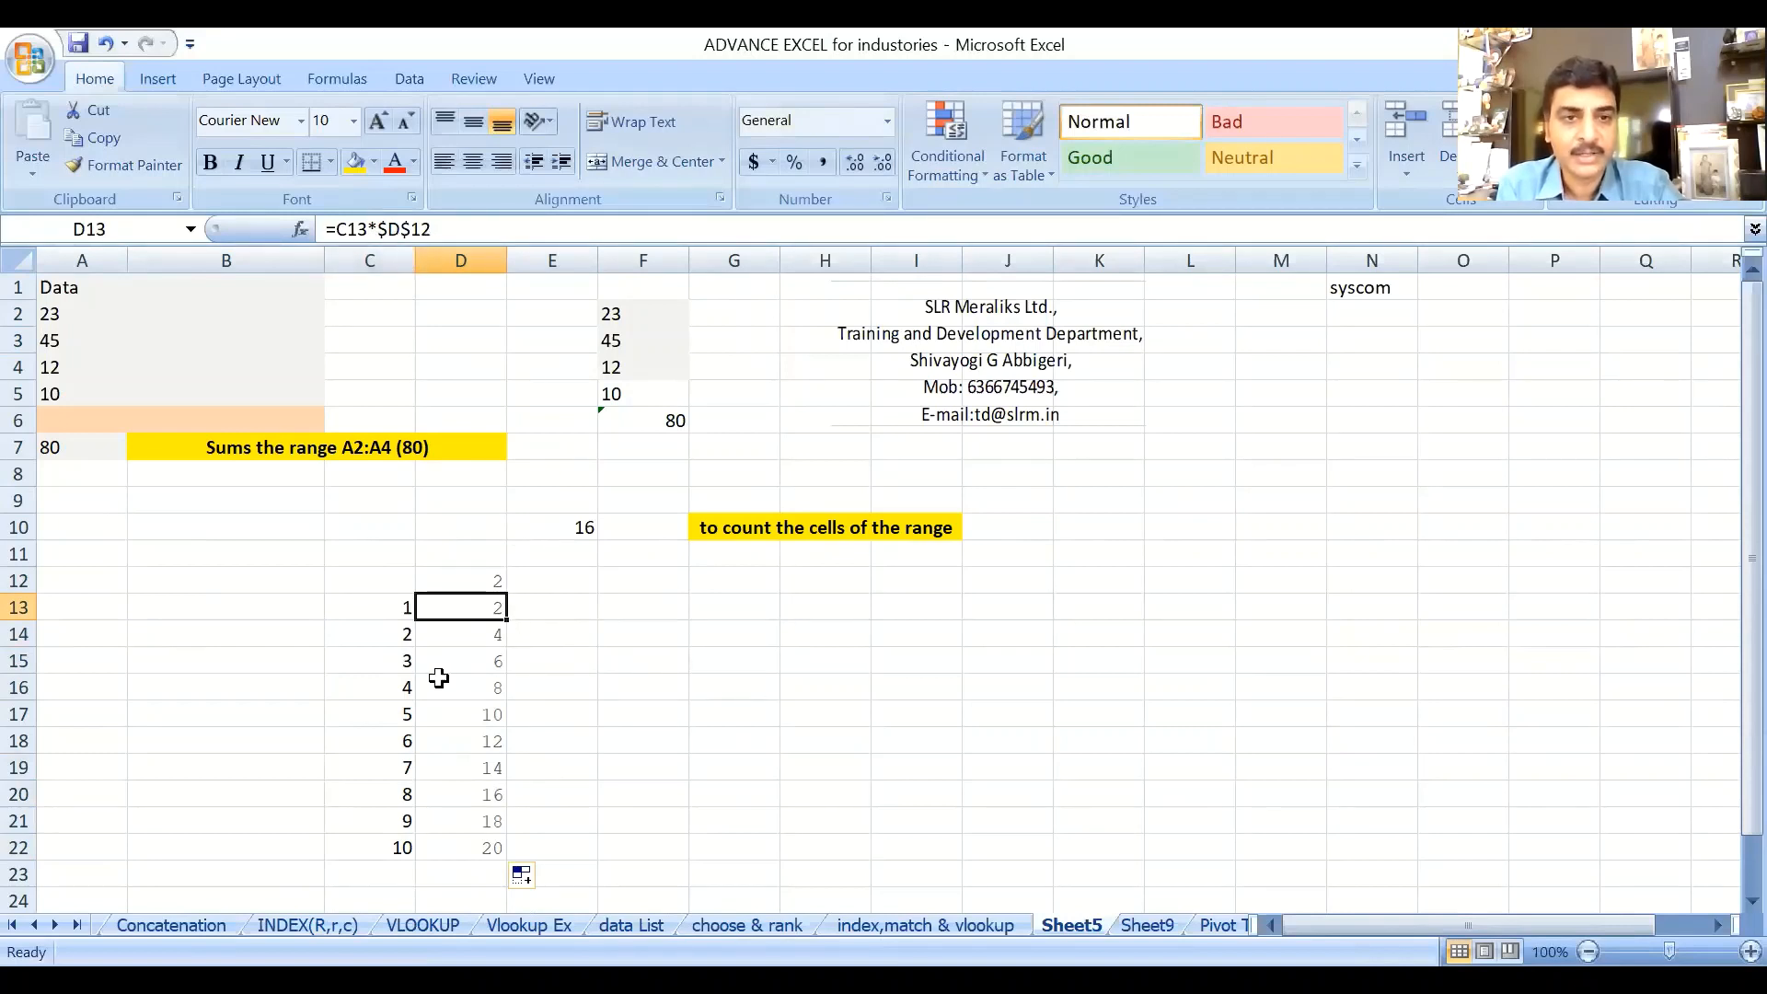
pyautogui.click(479, 639)
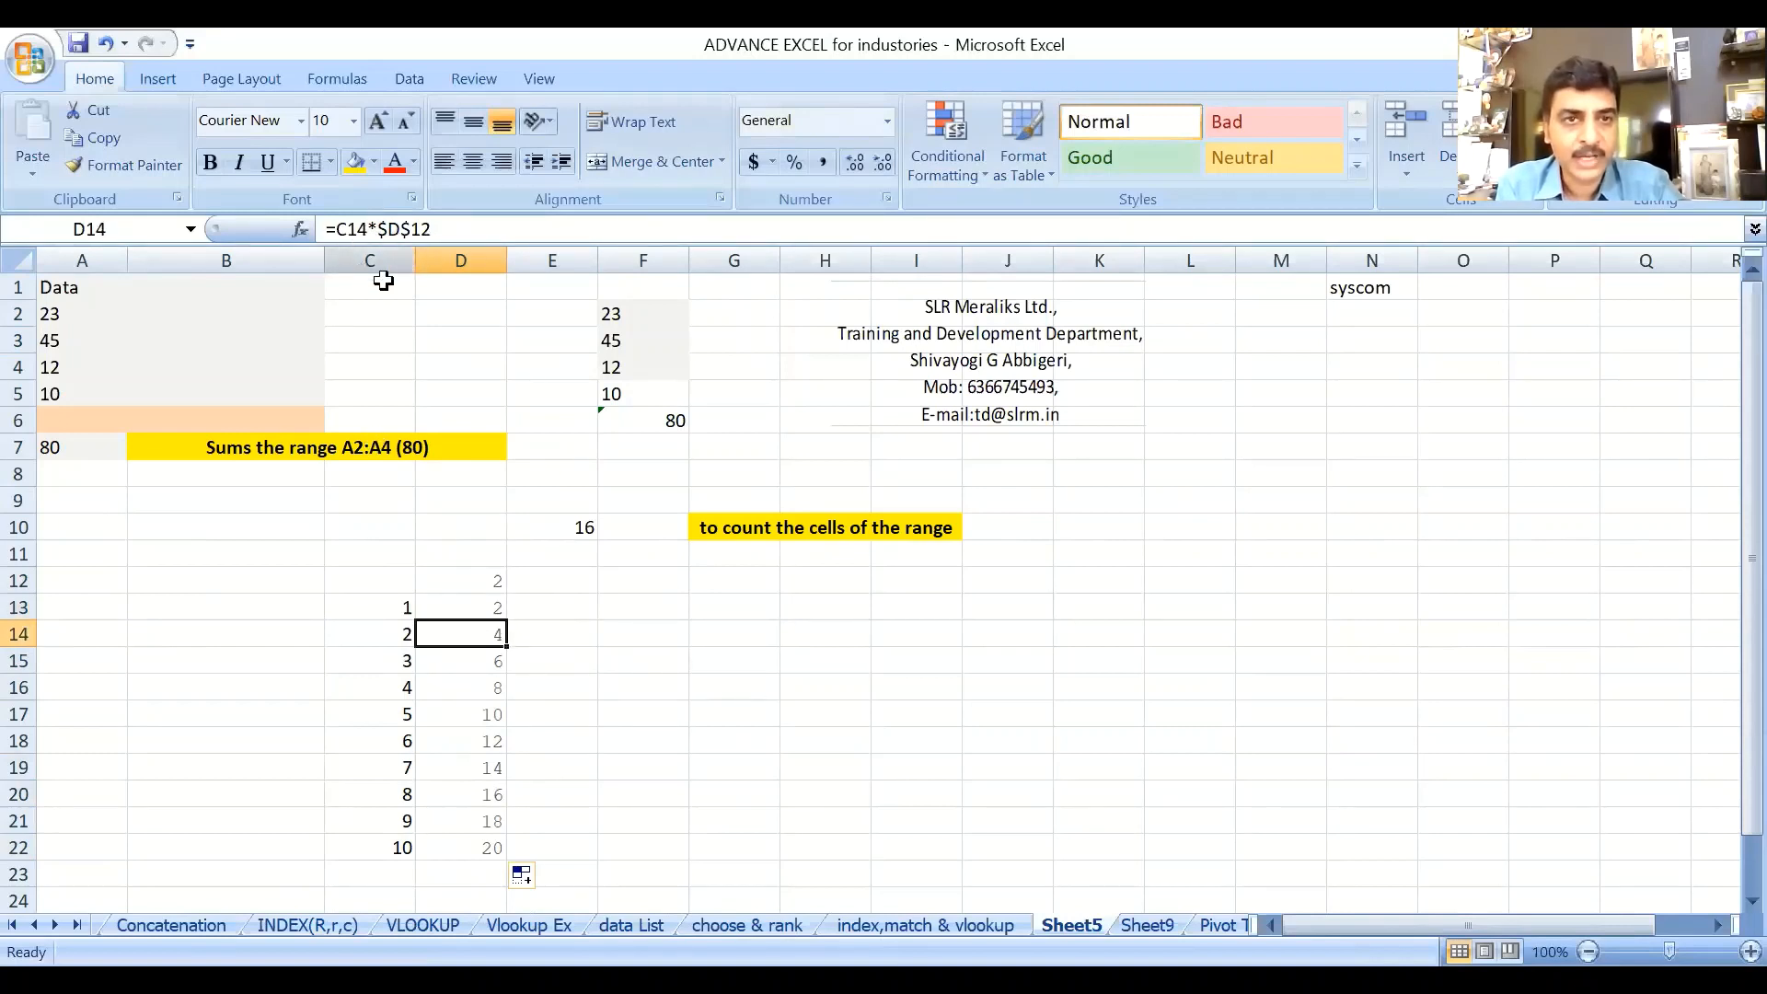
pyautogui.click(494, 685)
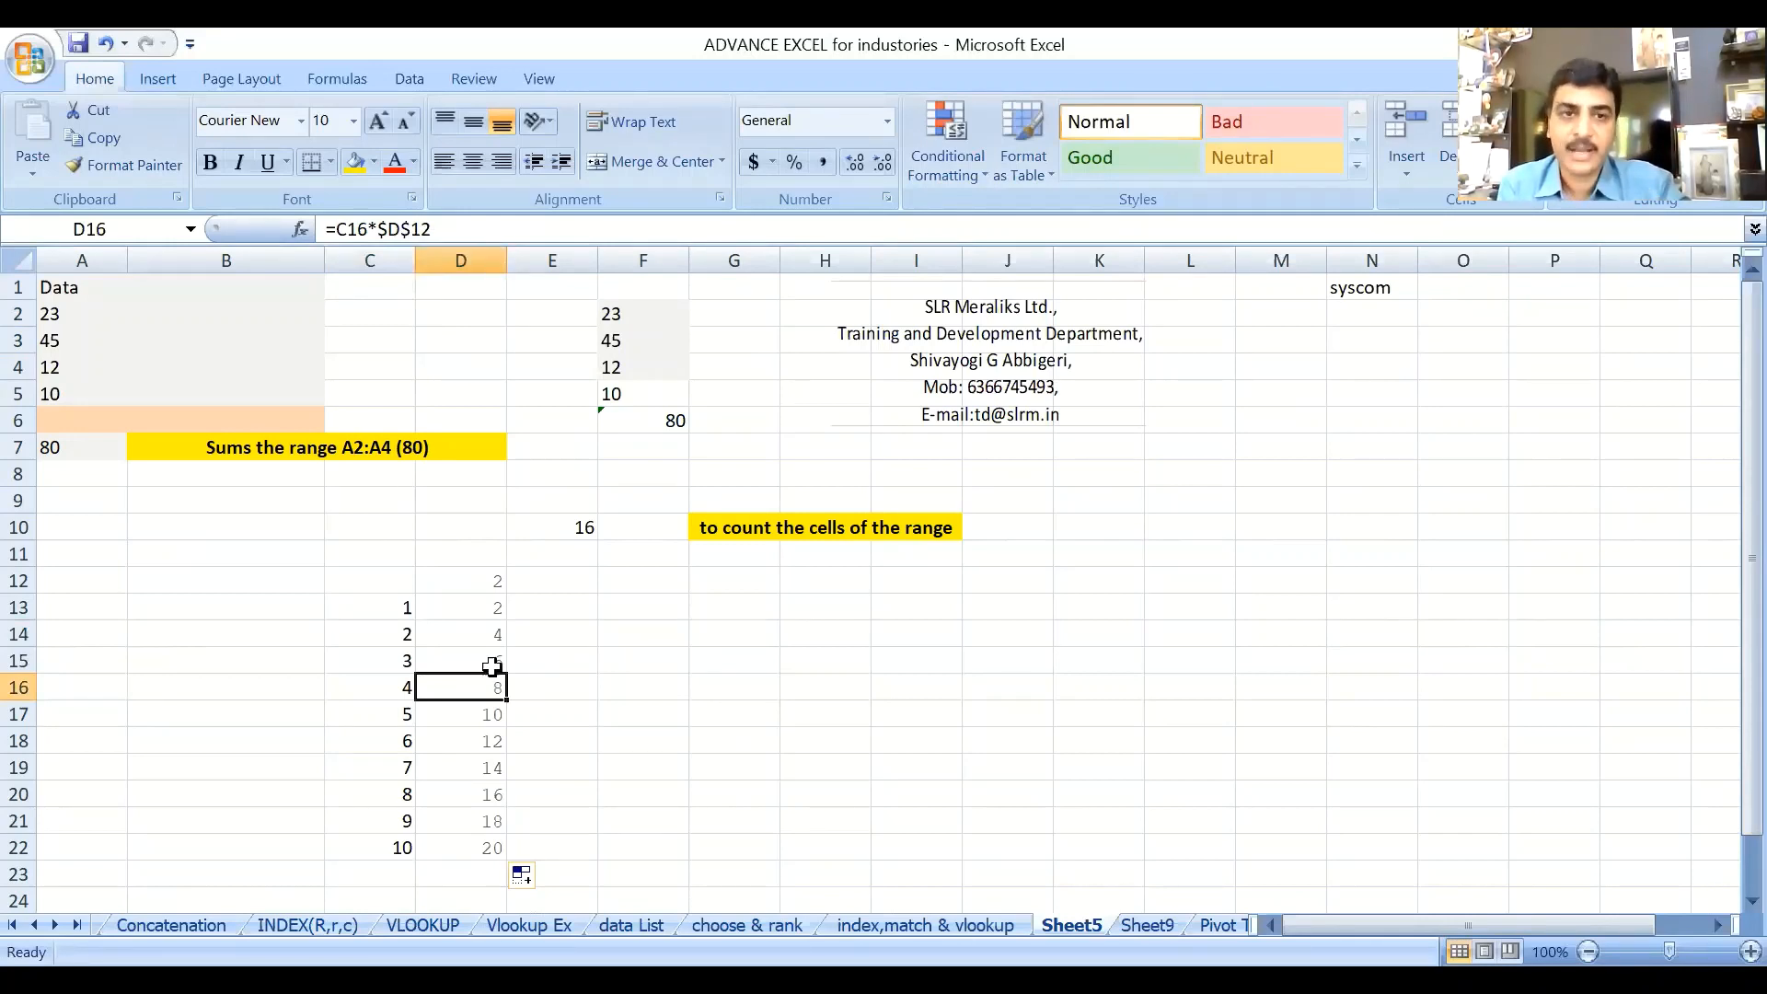
# Set the multiplier in D12 to 3.
pyautogui.click(456, 583)
pyautogui.write('3')
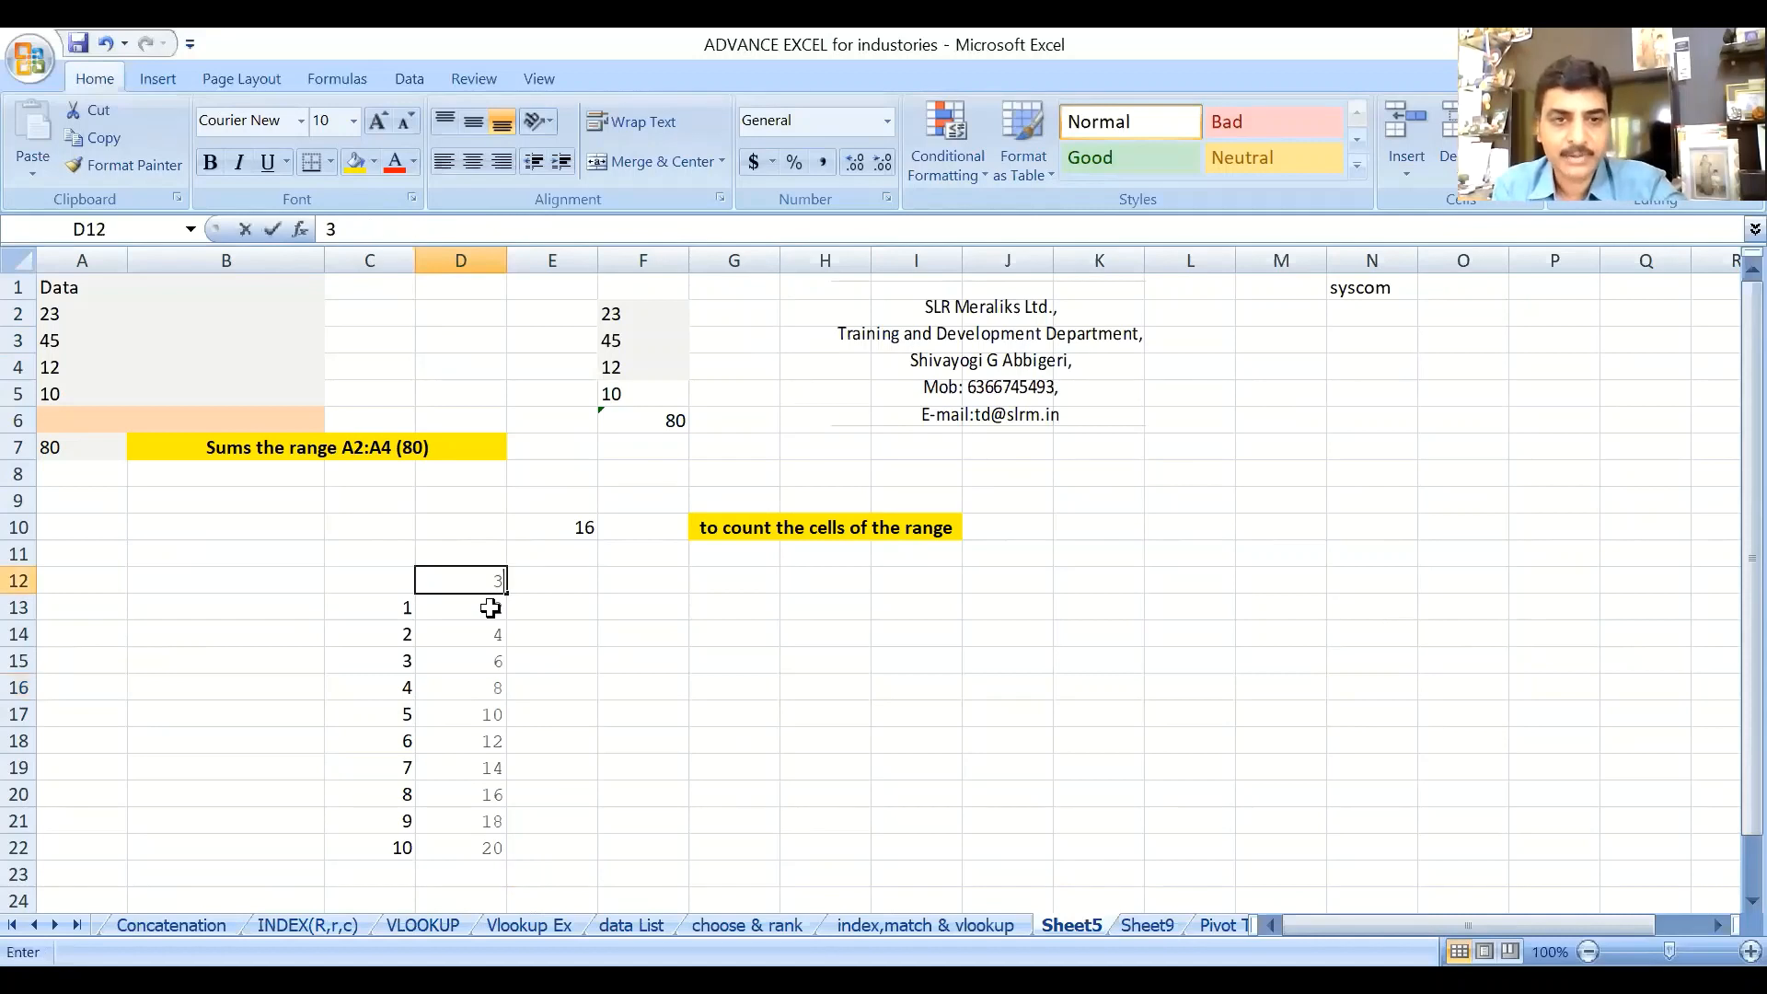
pyautogui.press('Return')
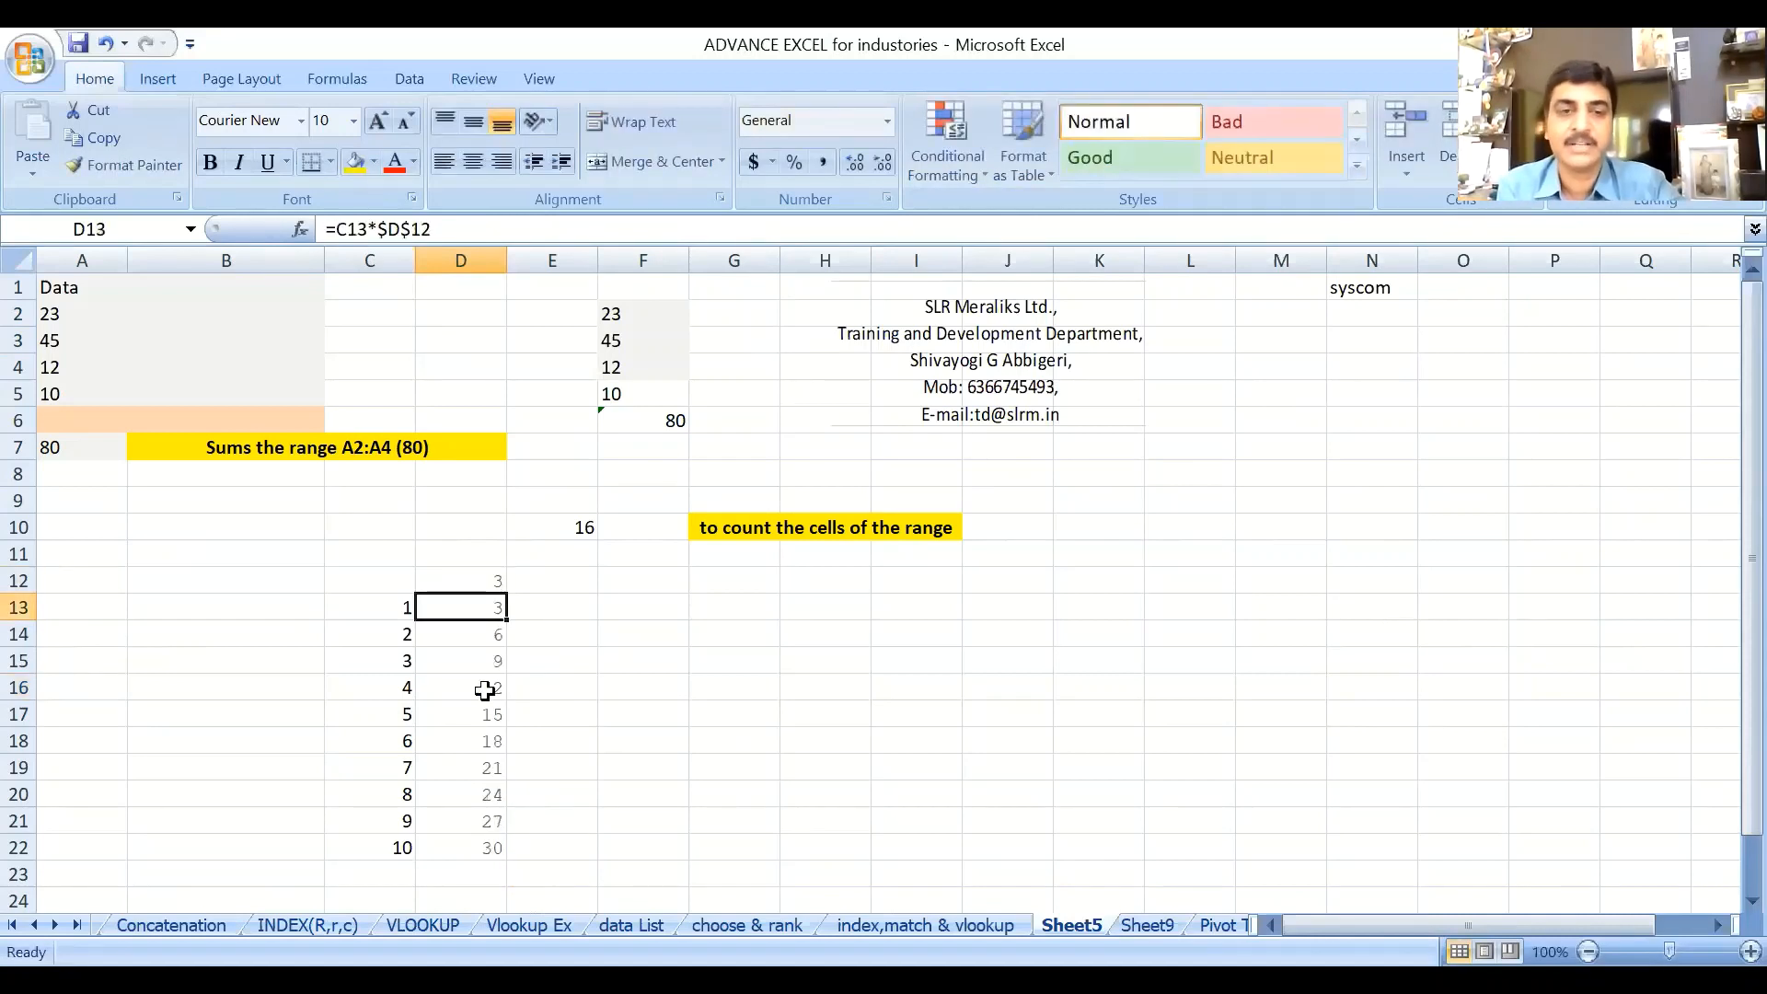
# Set the multiplier in D12 to 120.
pyautogui.click(486, 576)
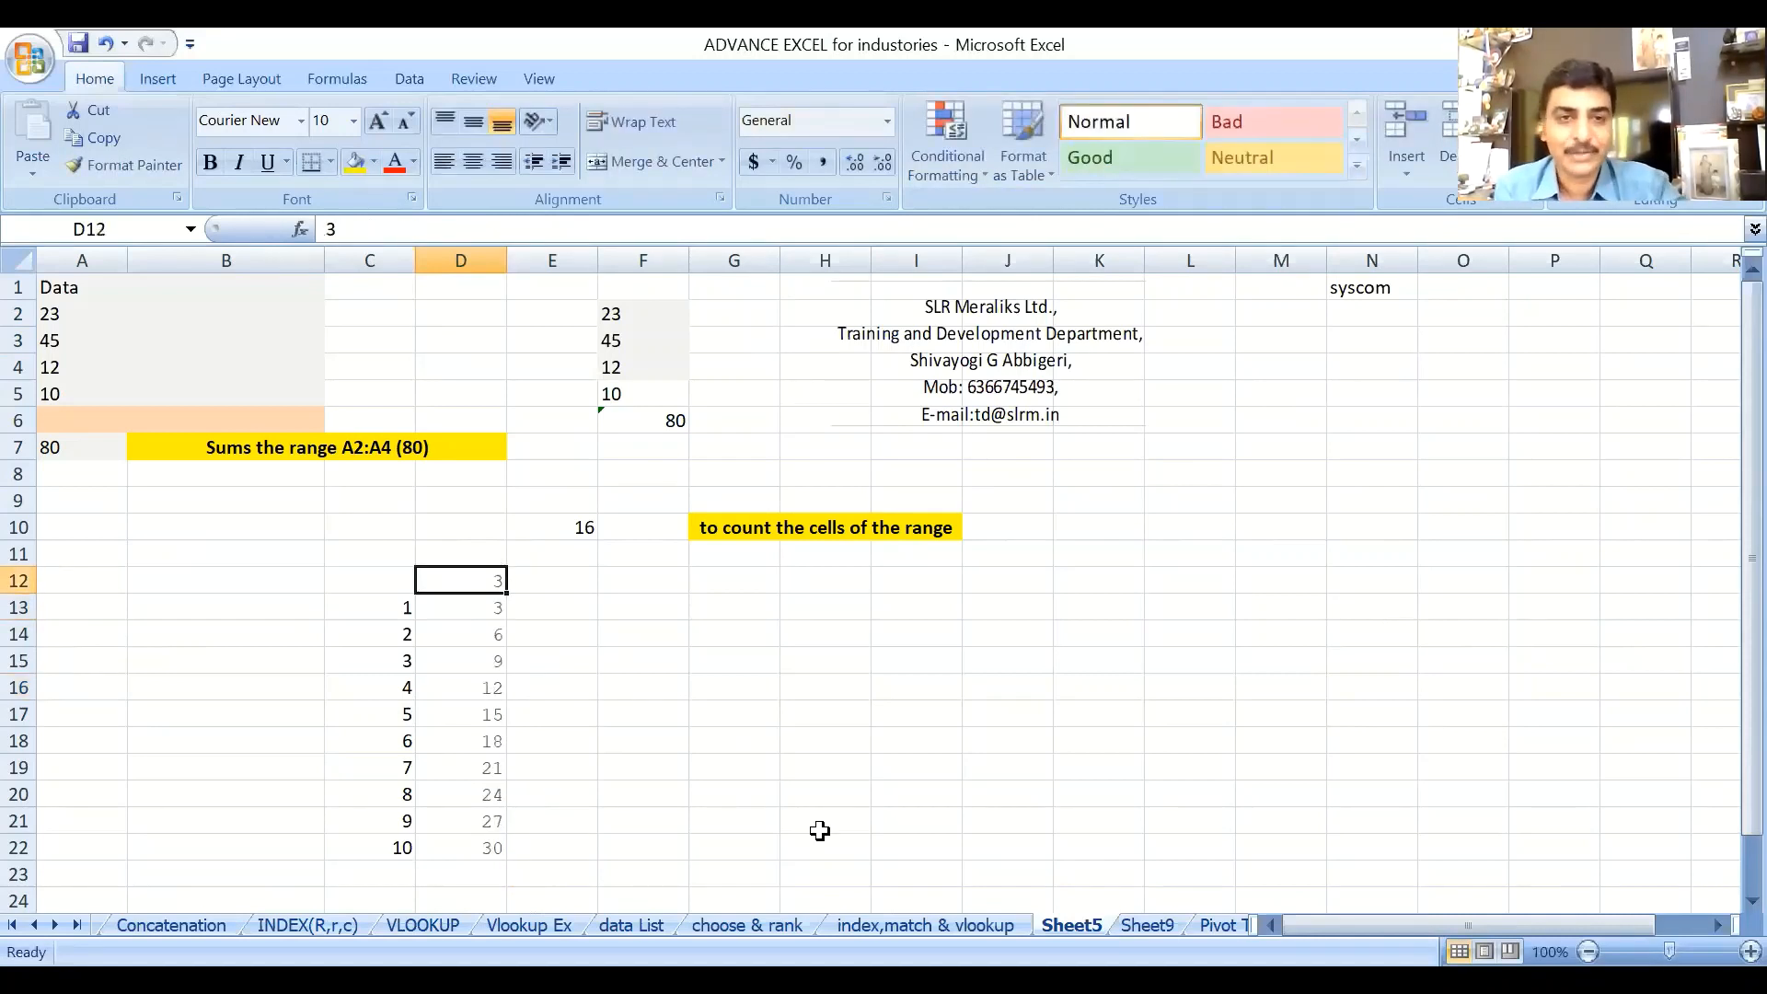
pyautogui.write('1')
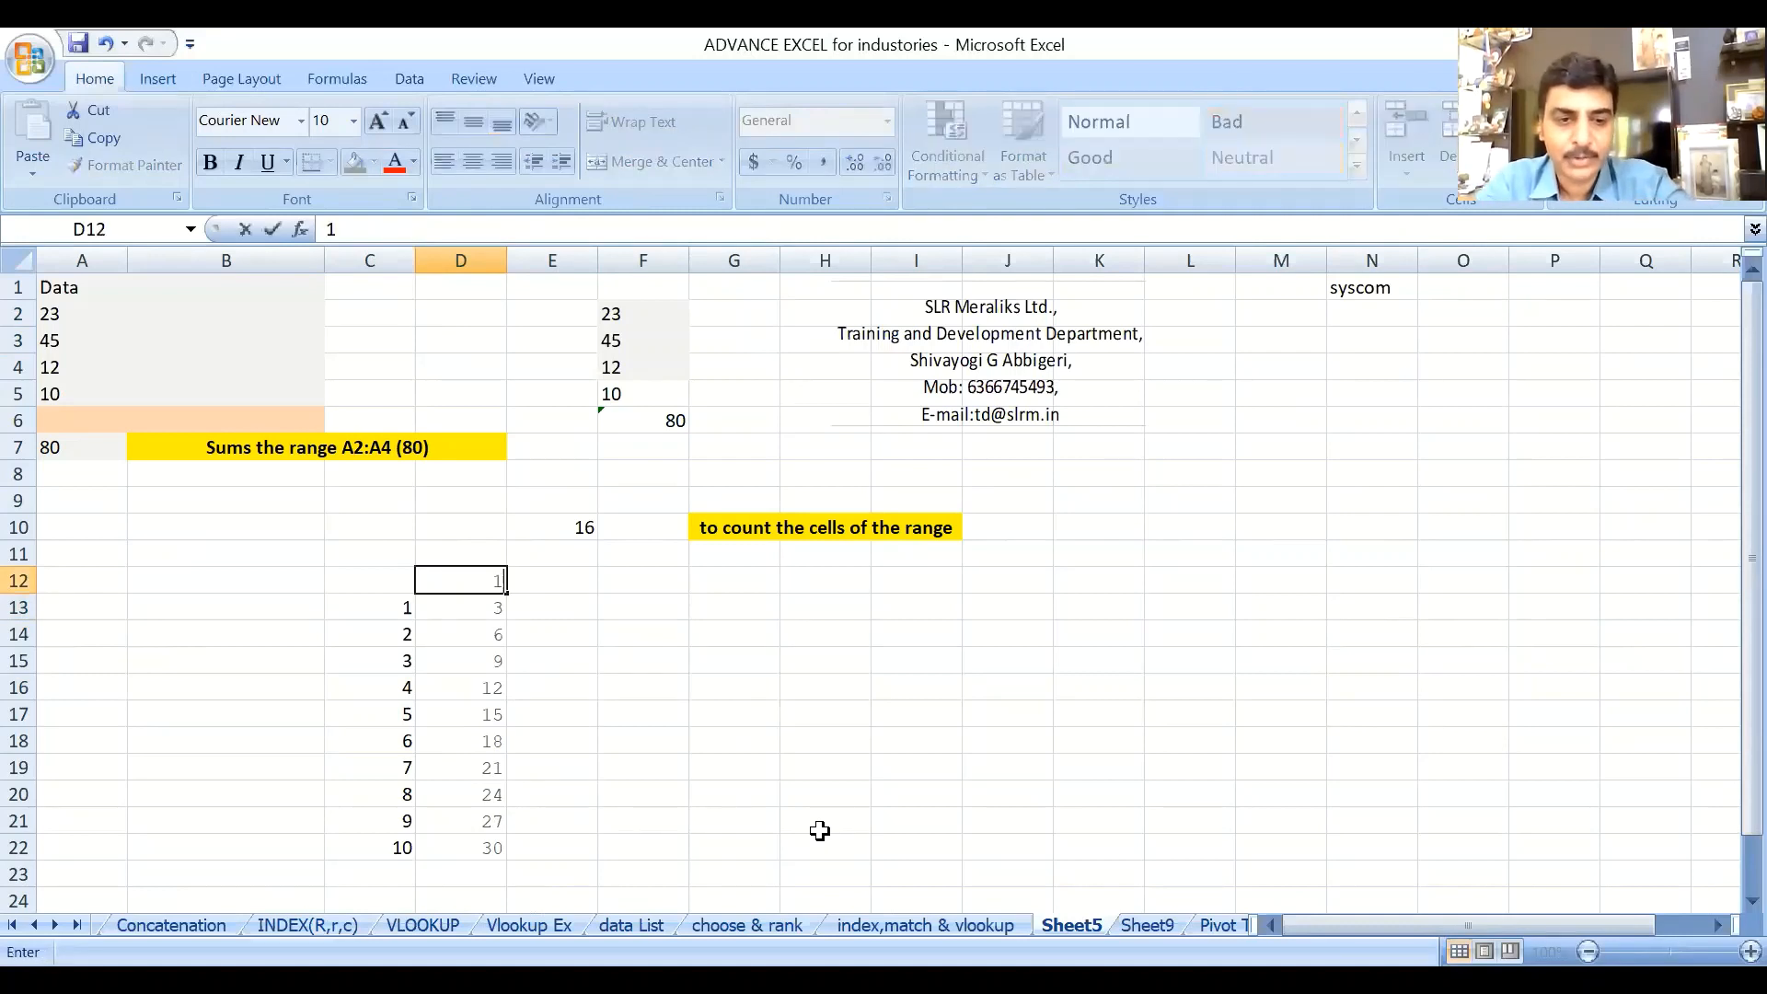
pyautogui.write('20')
pyautogui.press('Return')
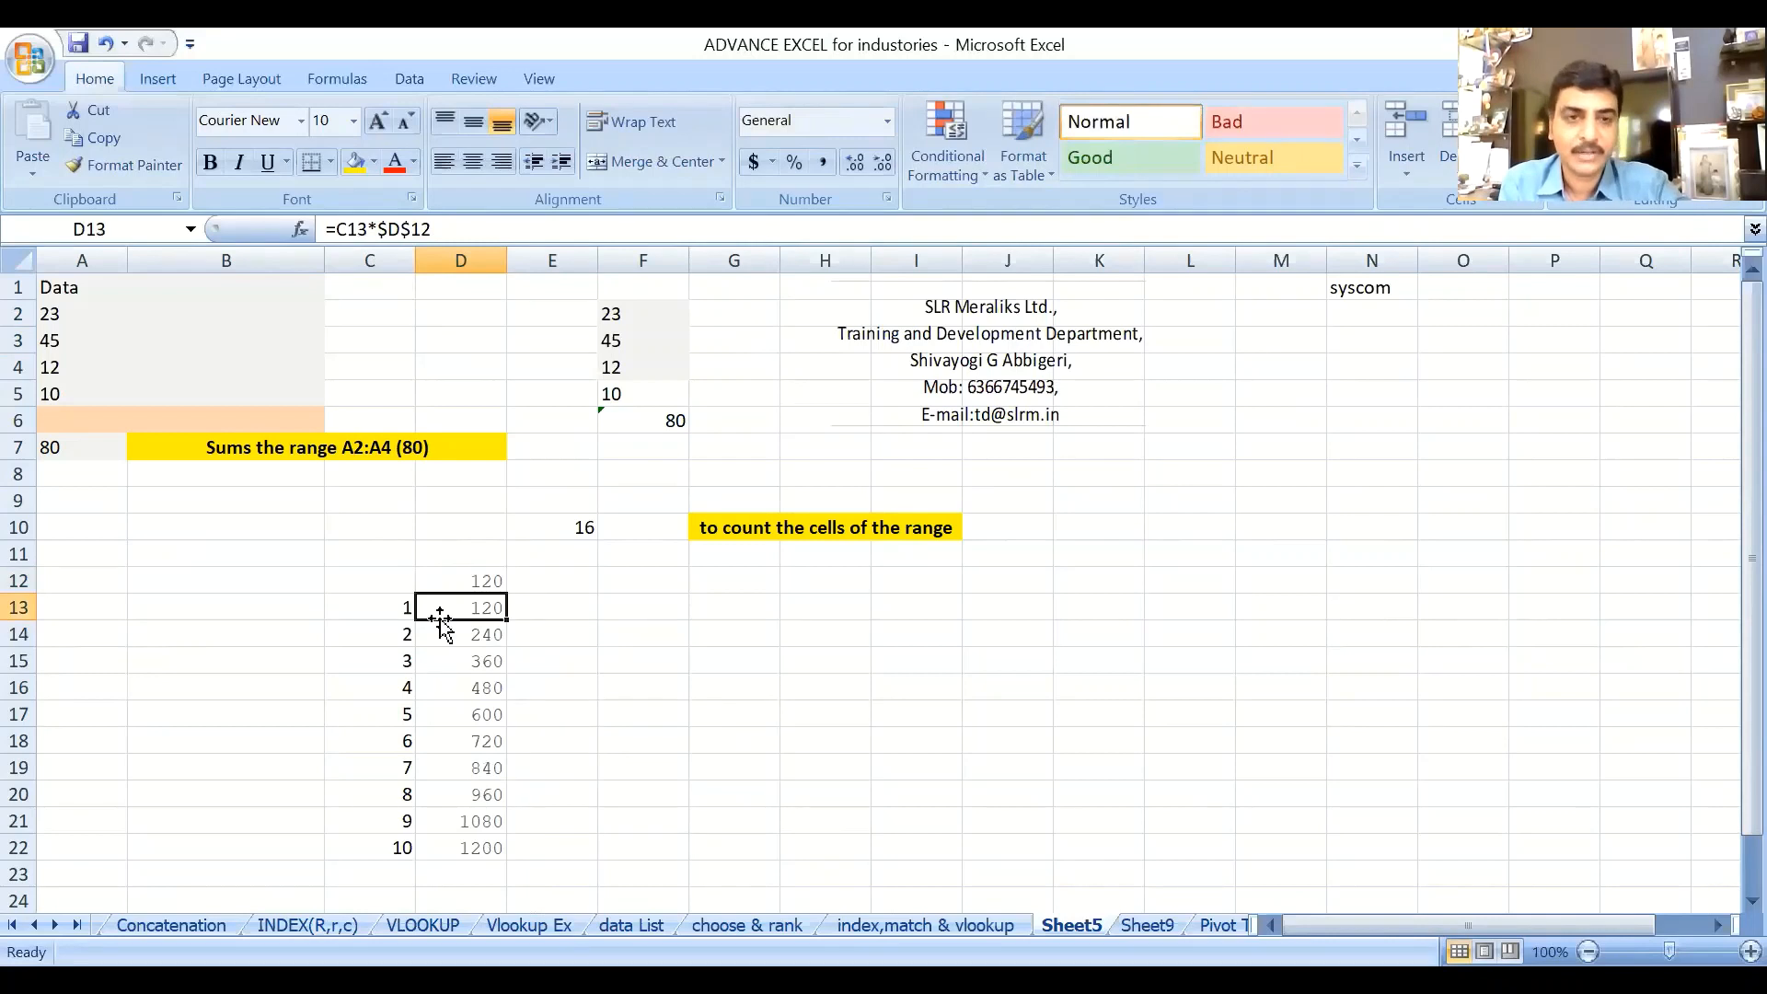
# Examine the multiplier in D12, the numbers in column C and how the formulas in D13:D19 reference them.
pyautogui.click(463, 580)
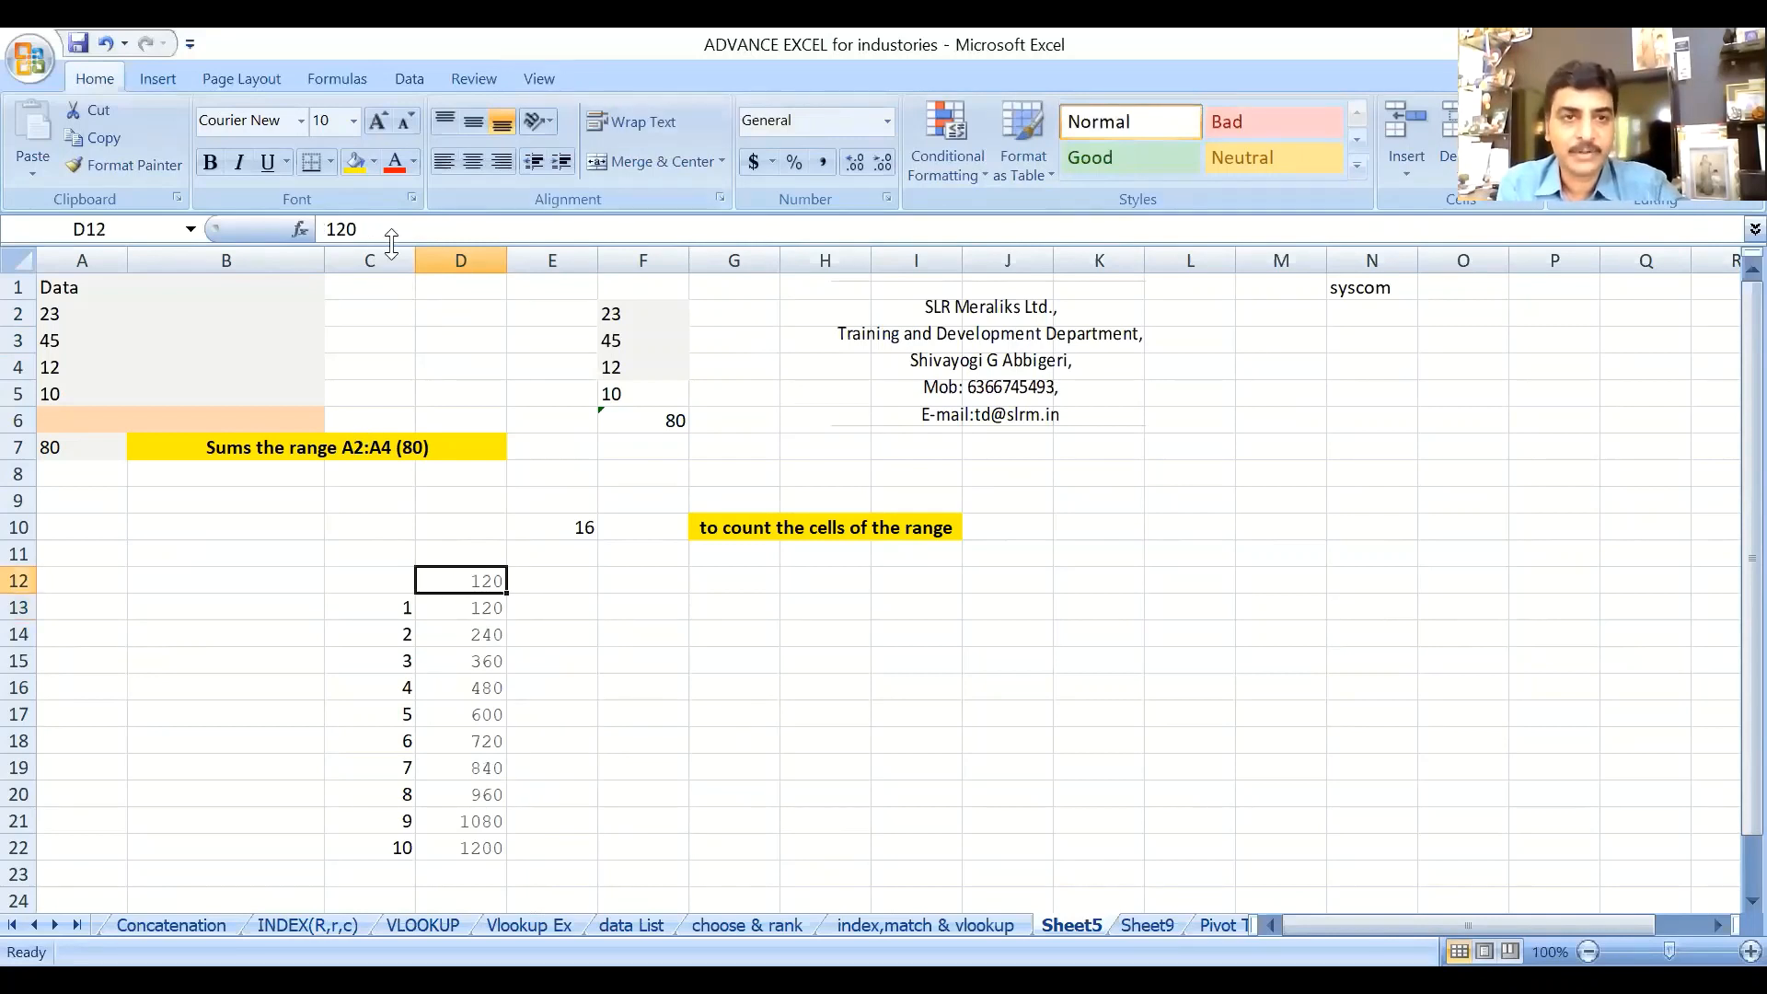
pyautogui.click(492, 610)
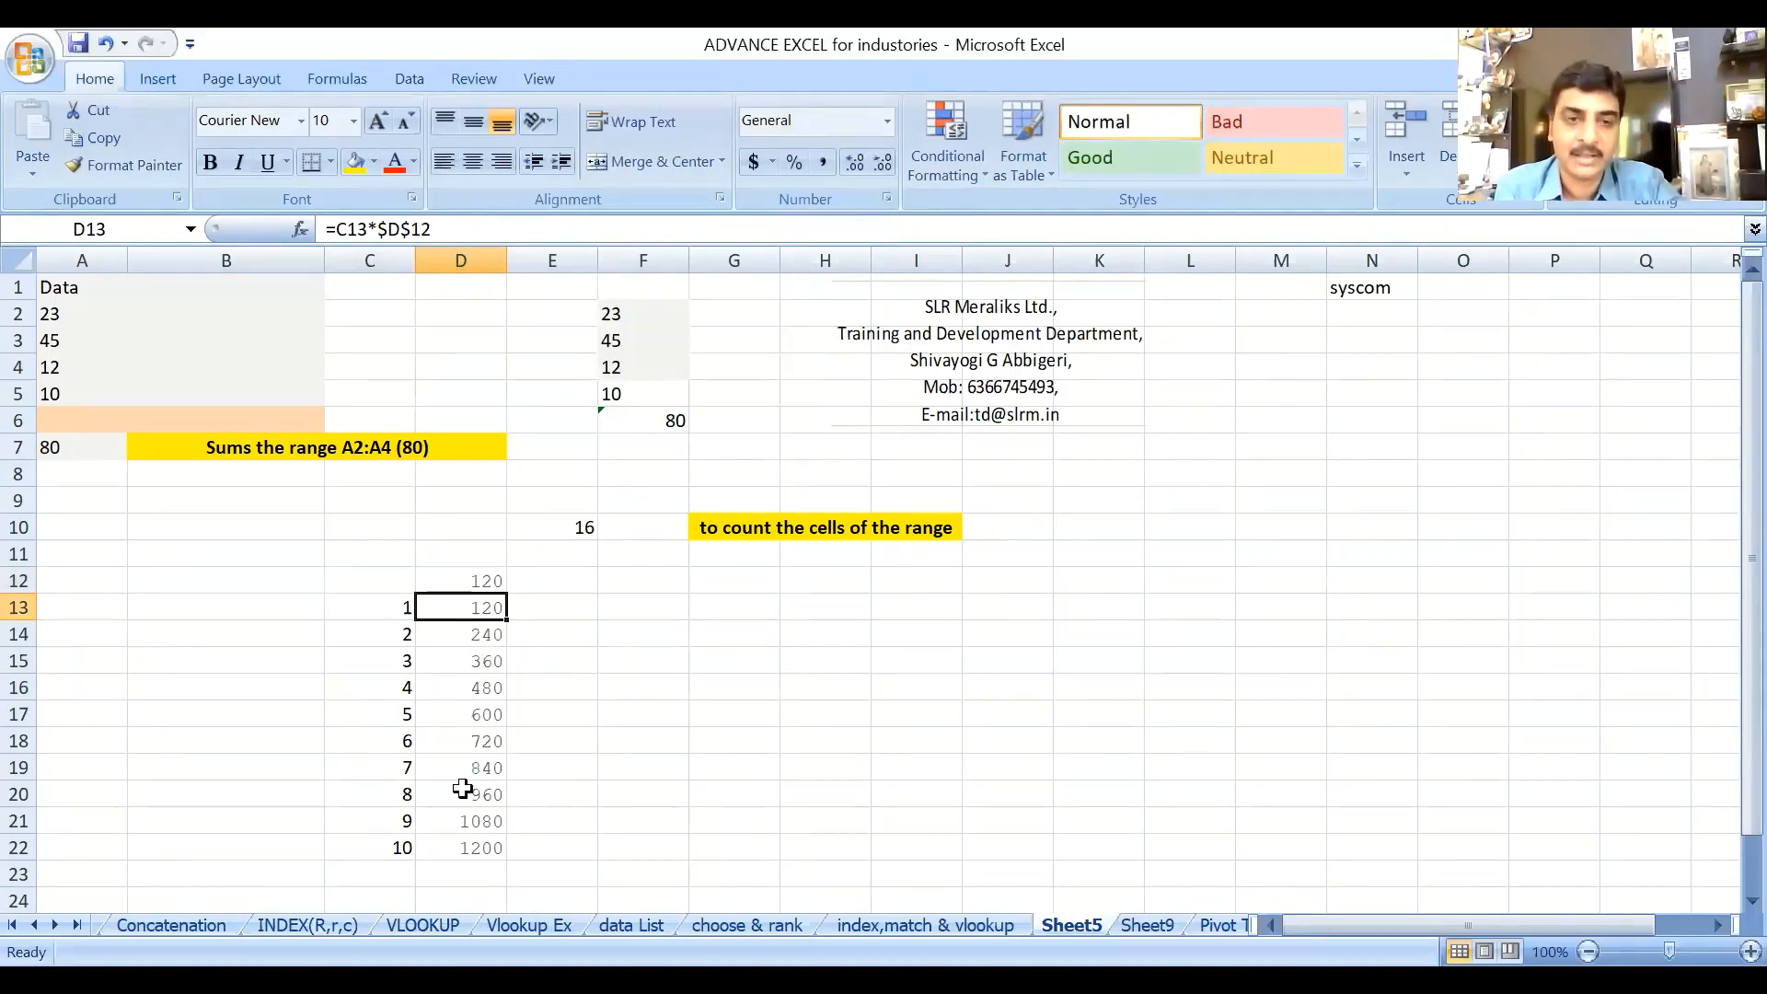
pyautogui.click(408, 614)
pyautogui.click(398, 690)
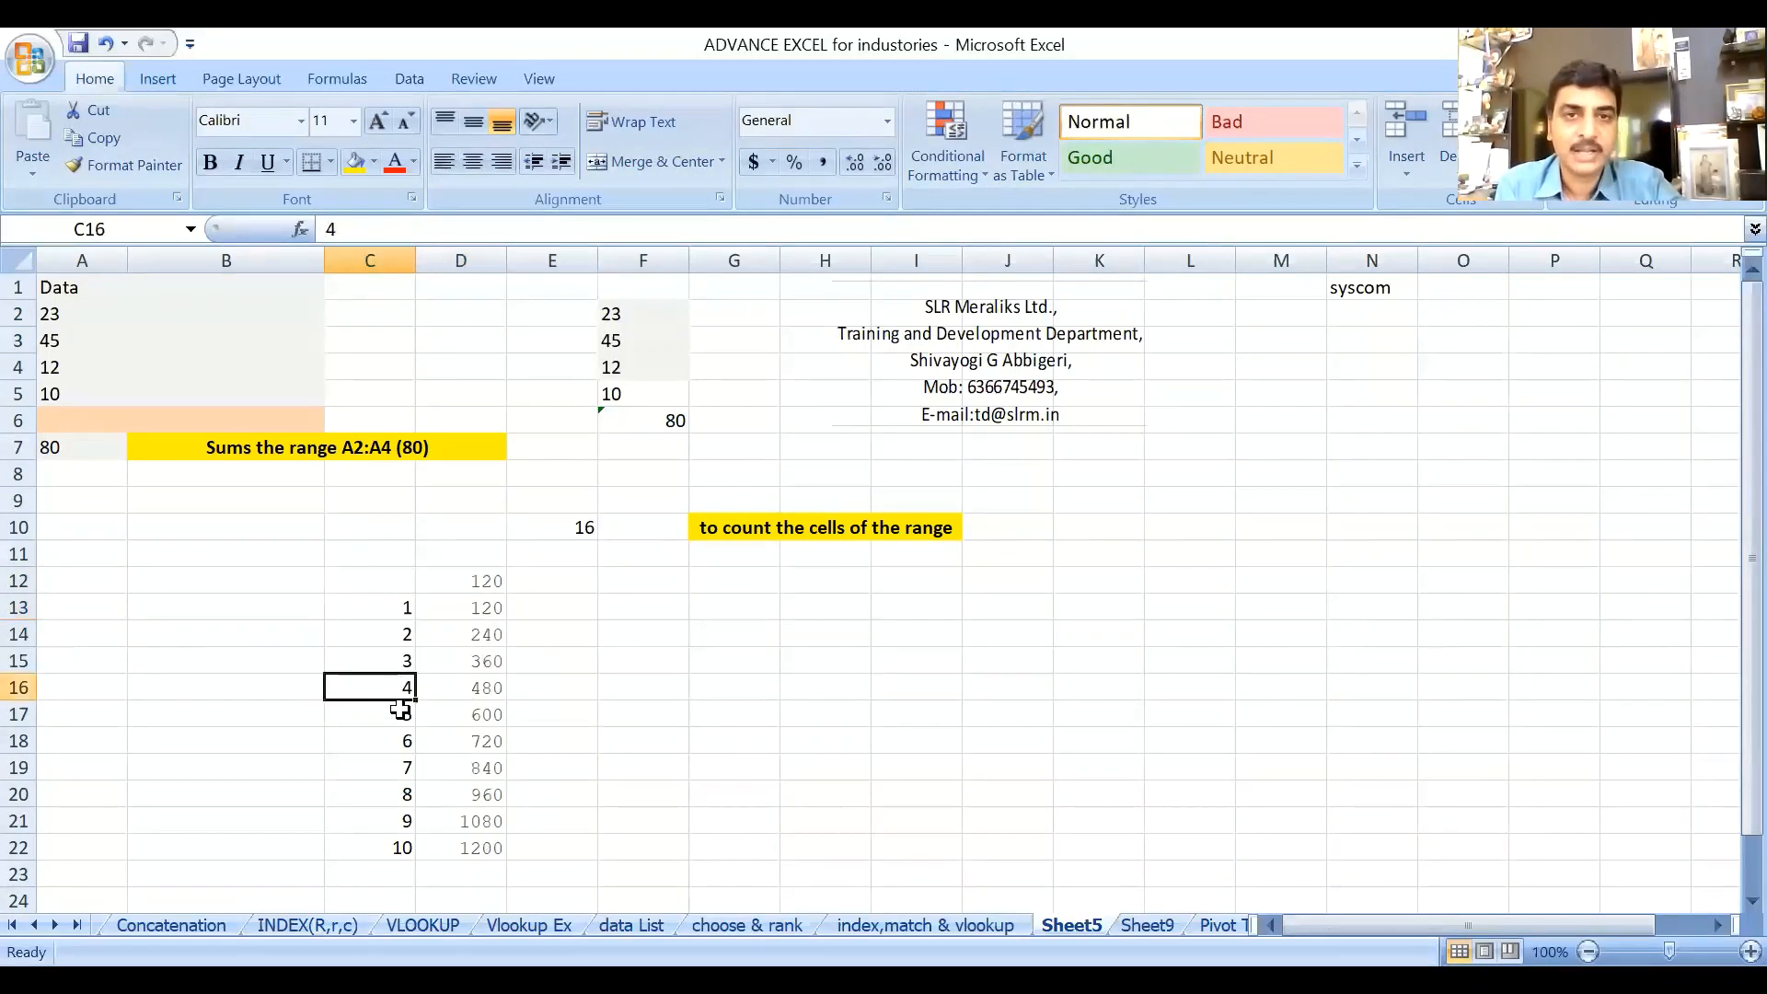
pyautogui.click(486, 632)
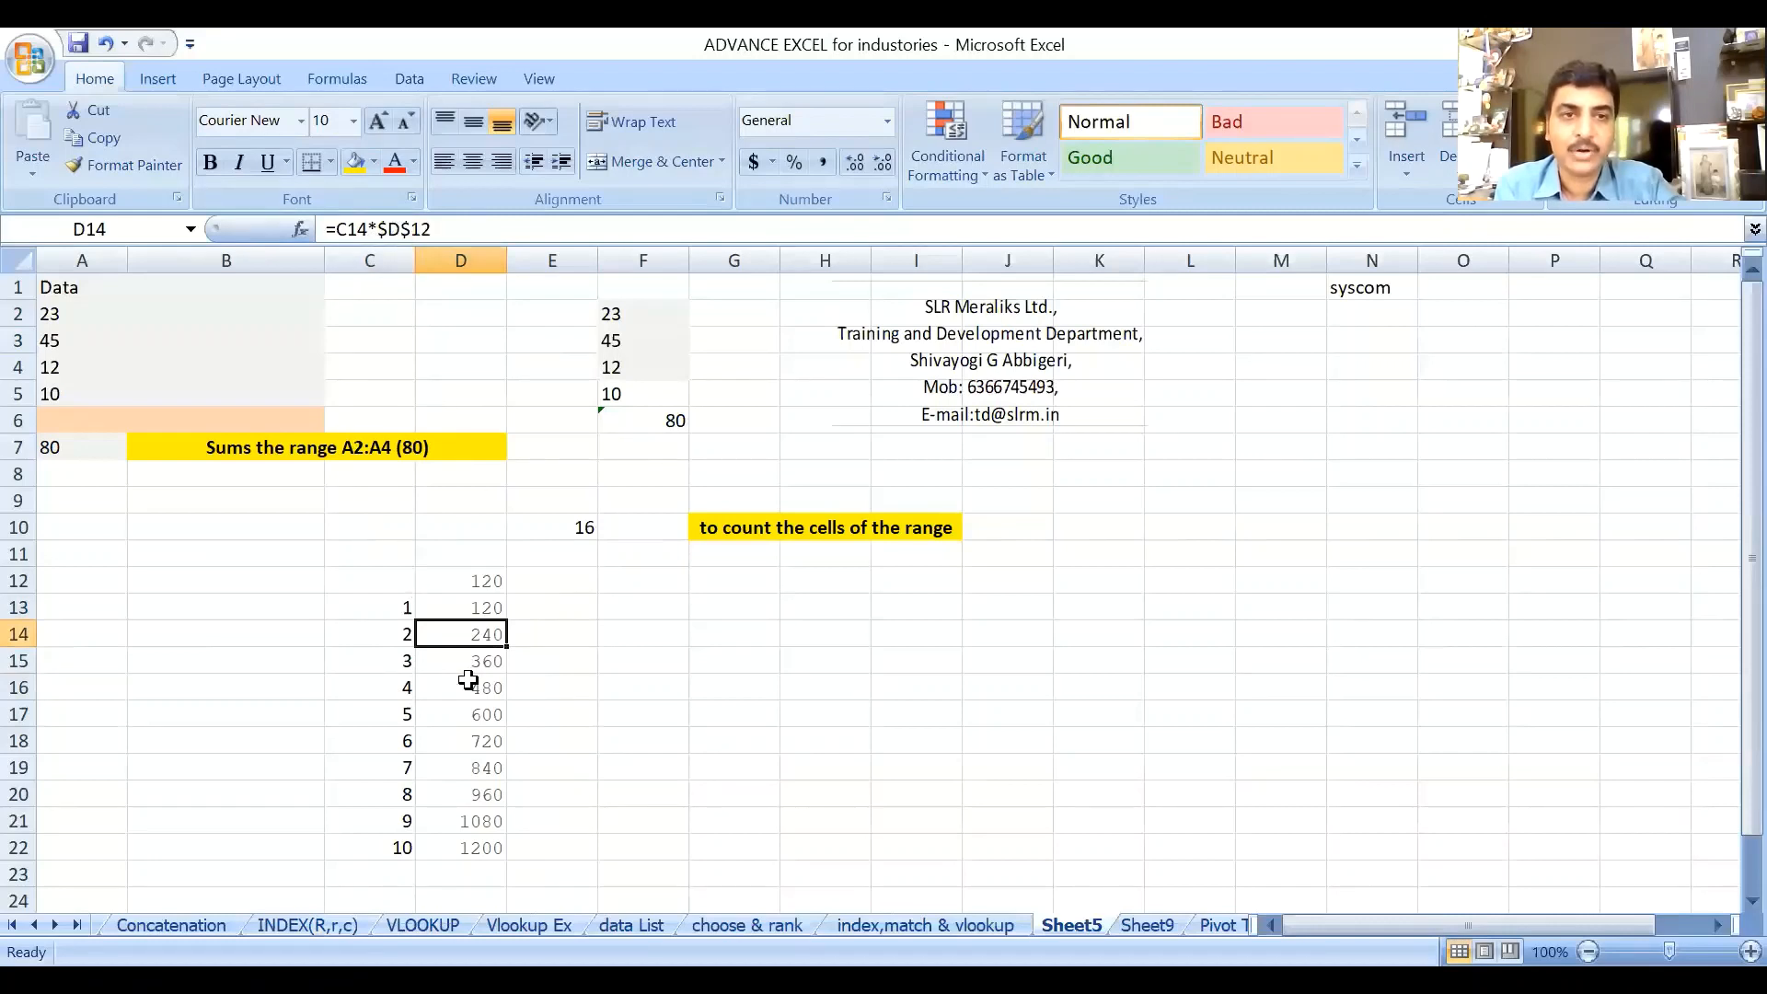
pyautogui.click(471, 685)
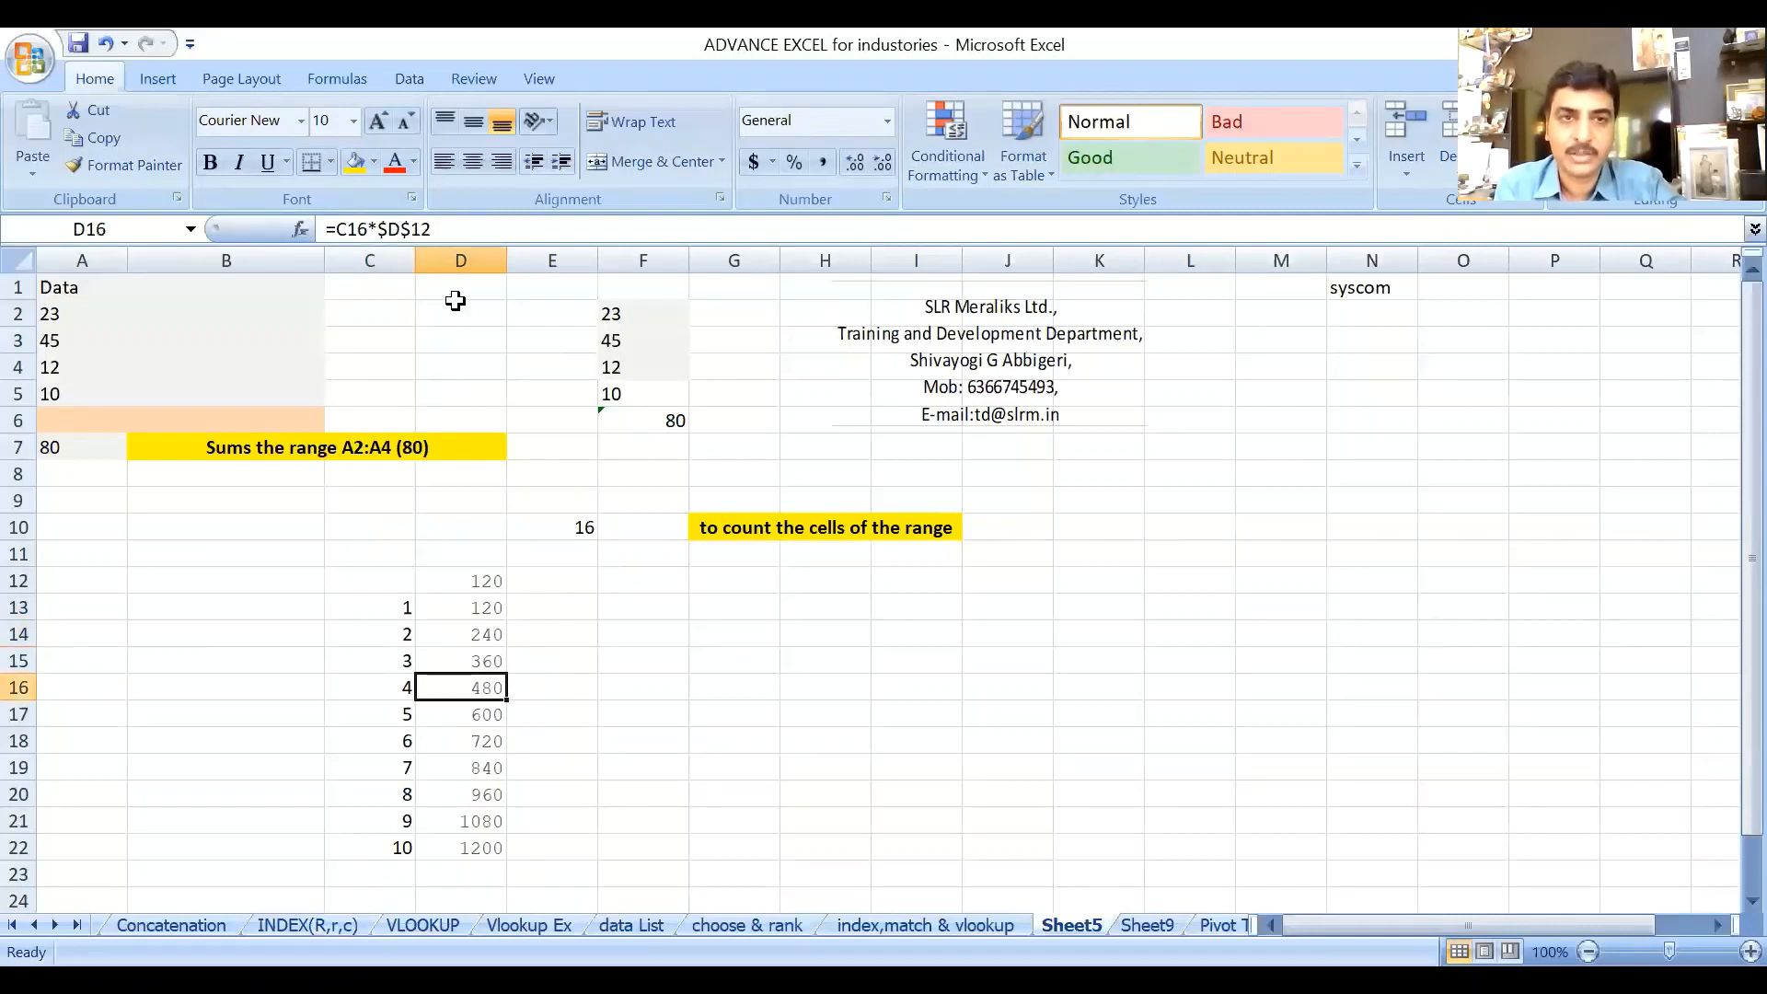
pyautogui.click(439, 230)
pyautogui.click(478, 635)
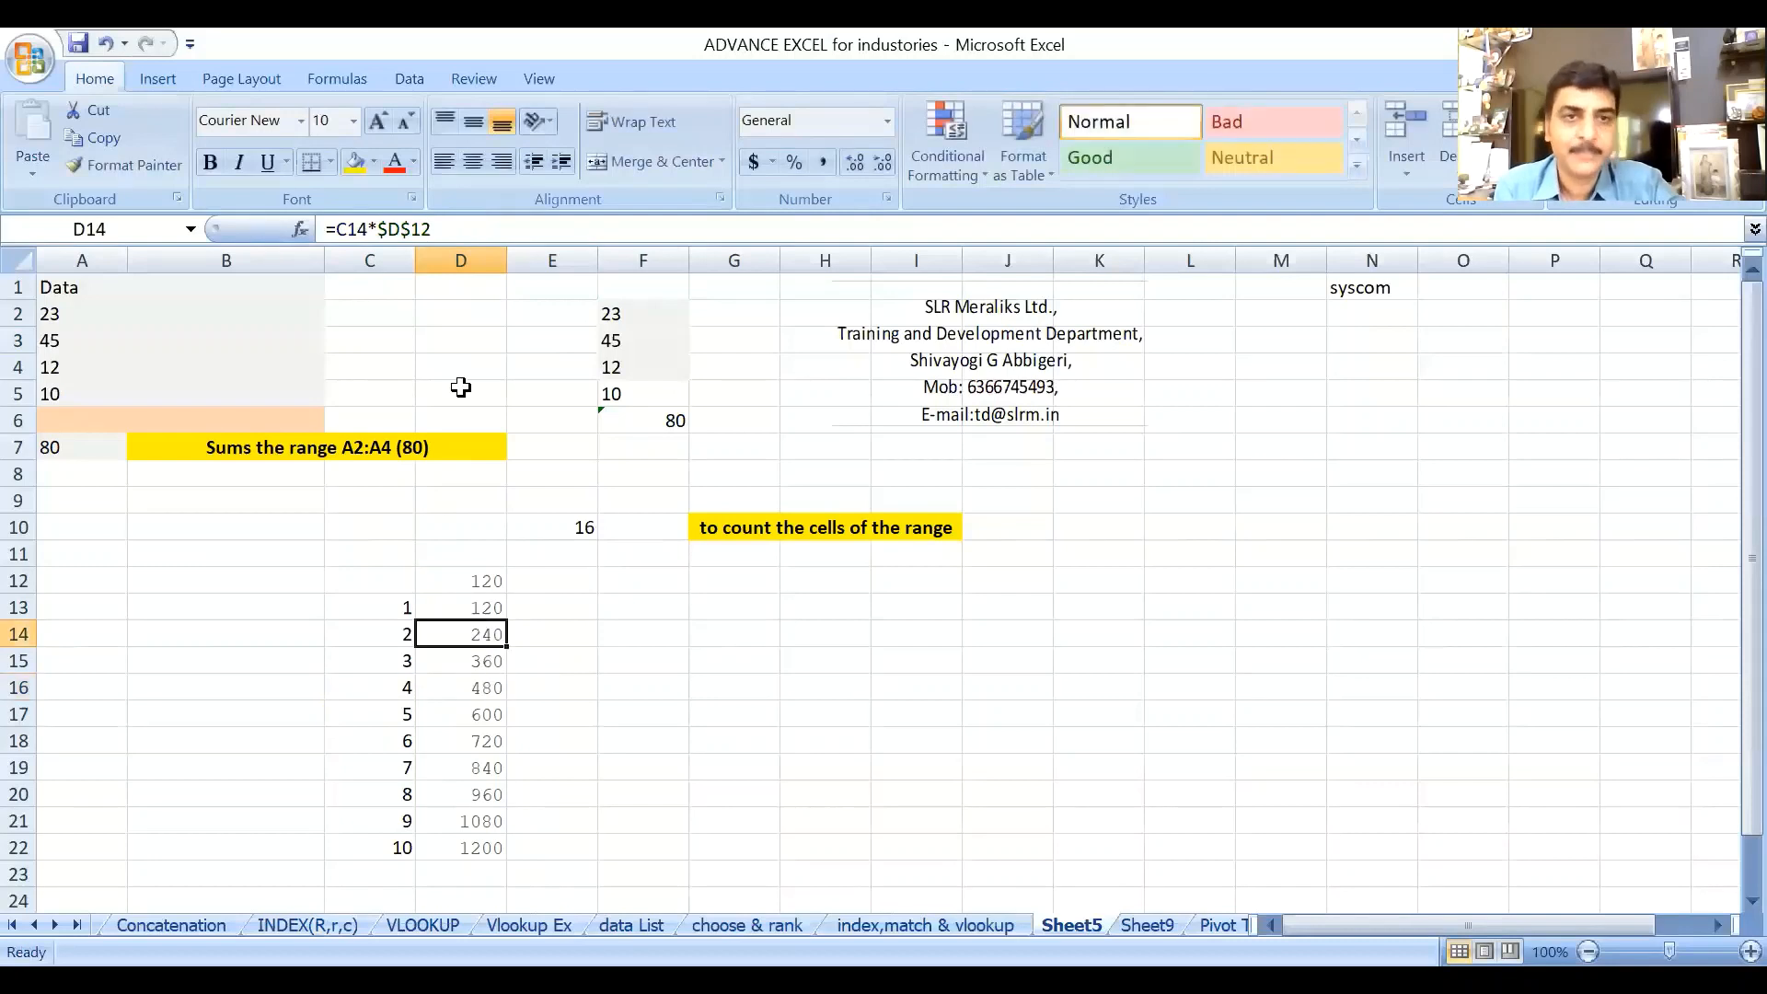
pyautogui.click(460, 759)
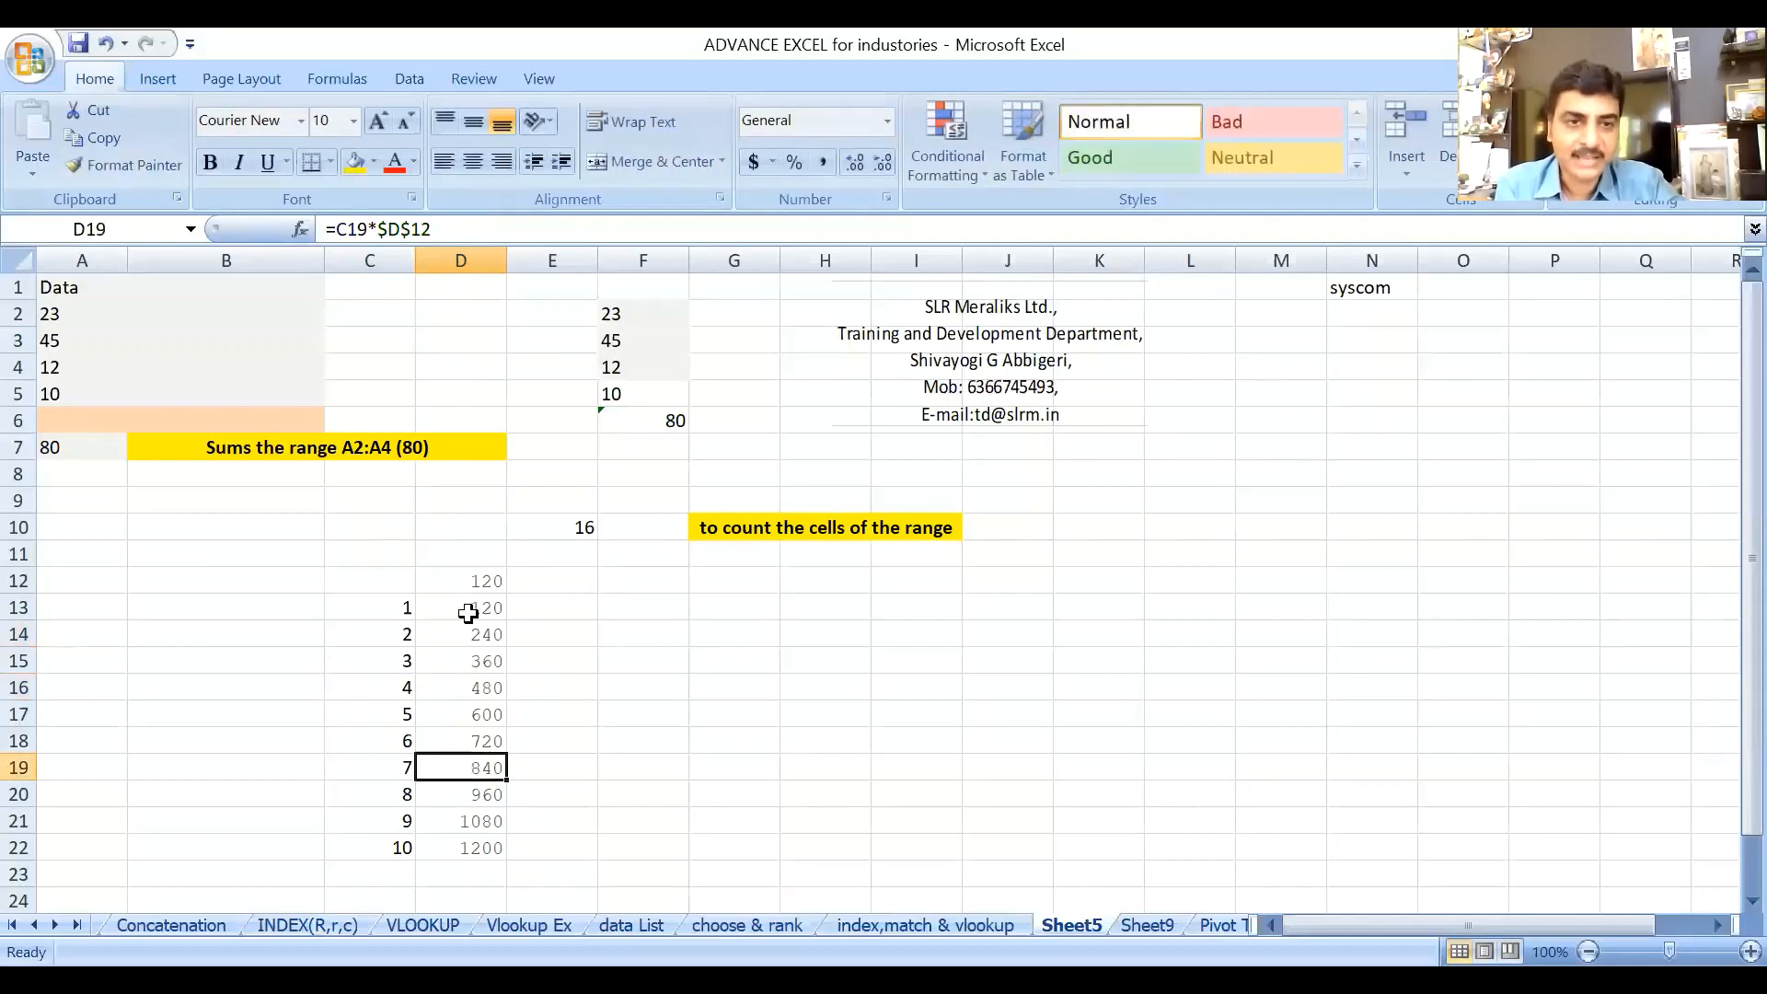
pyautogui.click(465, 609)
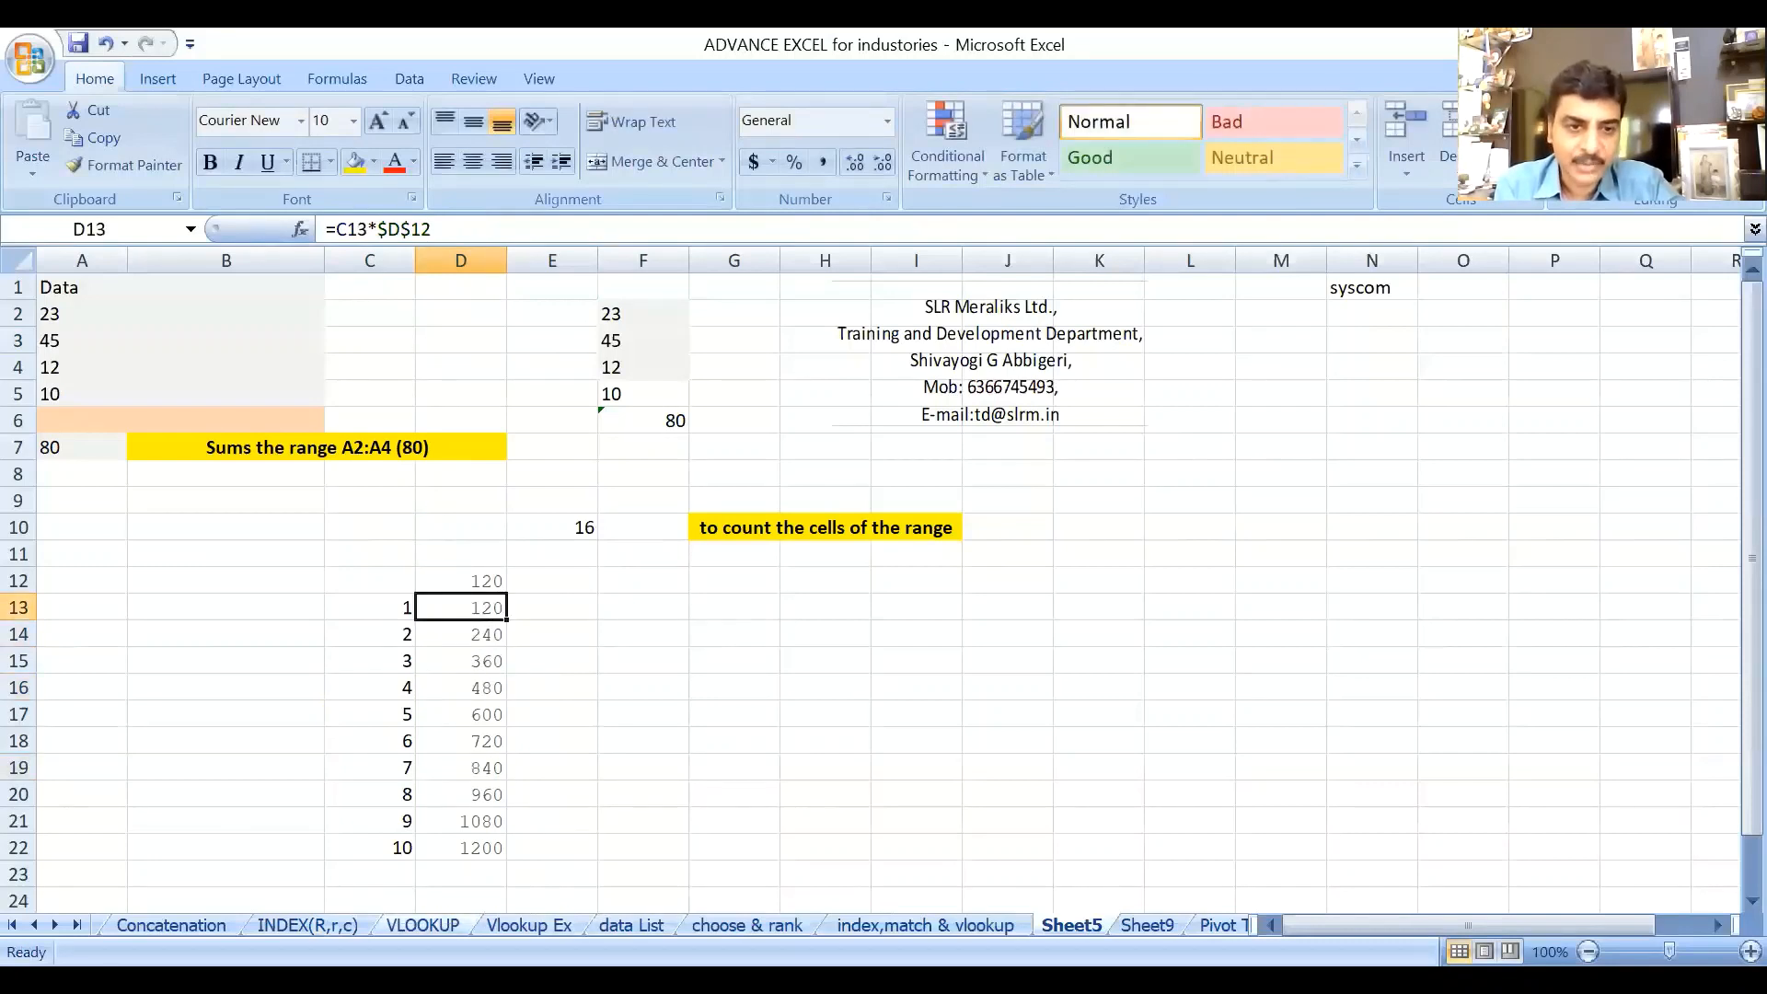
# Return to the choose & rank sheet and examine the CHOOSE formula in F3 alongside the steel angle bar value in H3.
pyautogui.hotkey('ctrl', 'pageup')
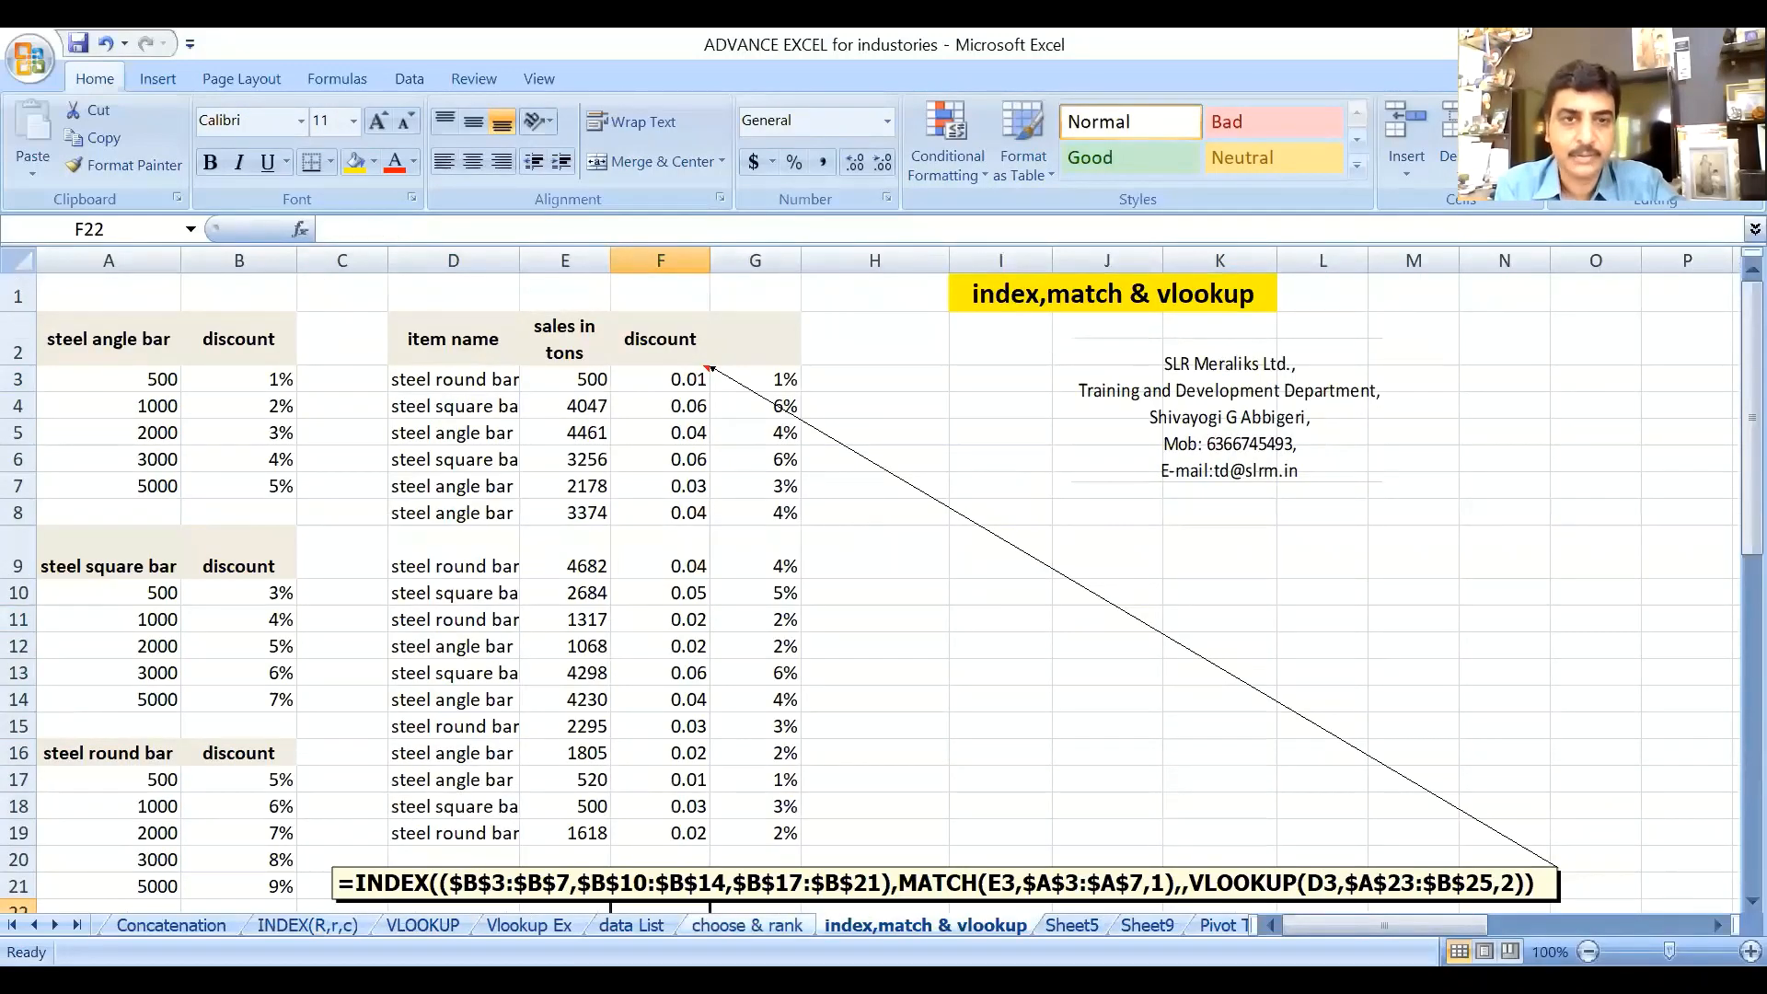
pyautogui.hotkey('ctrl', 'pageup')
pyautogui.click(669, 340)
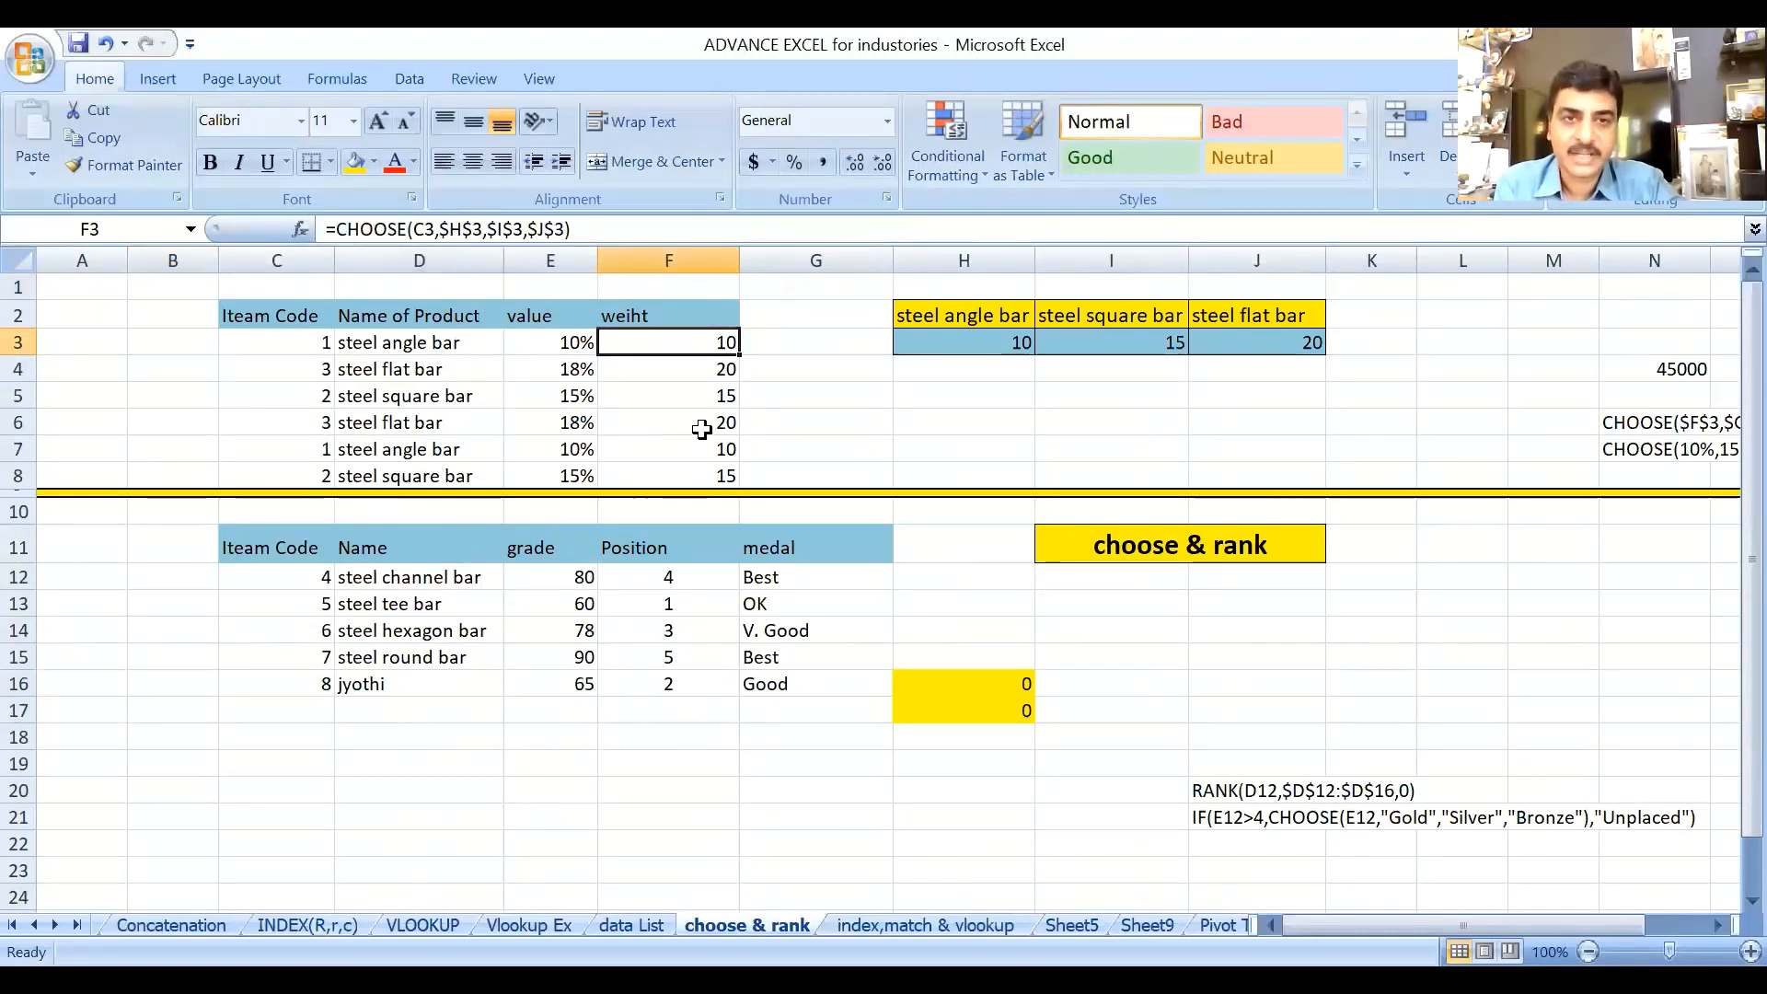
pyautogui.click(943, 314)
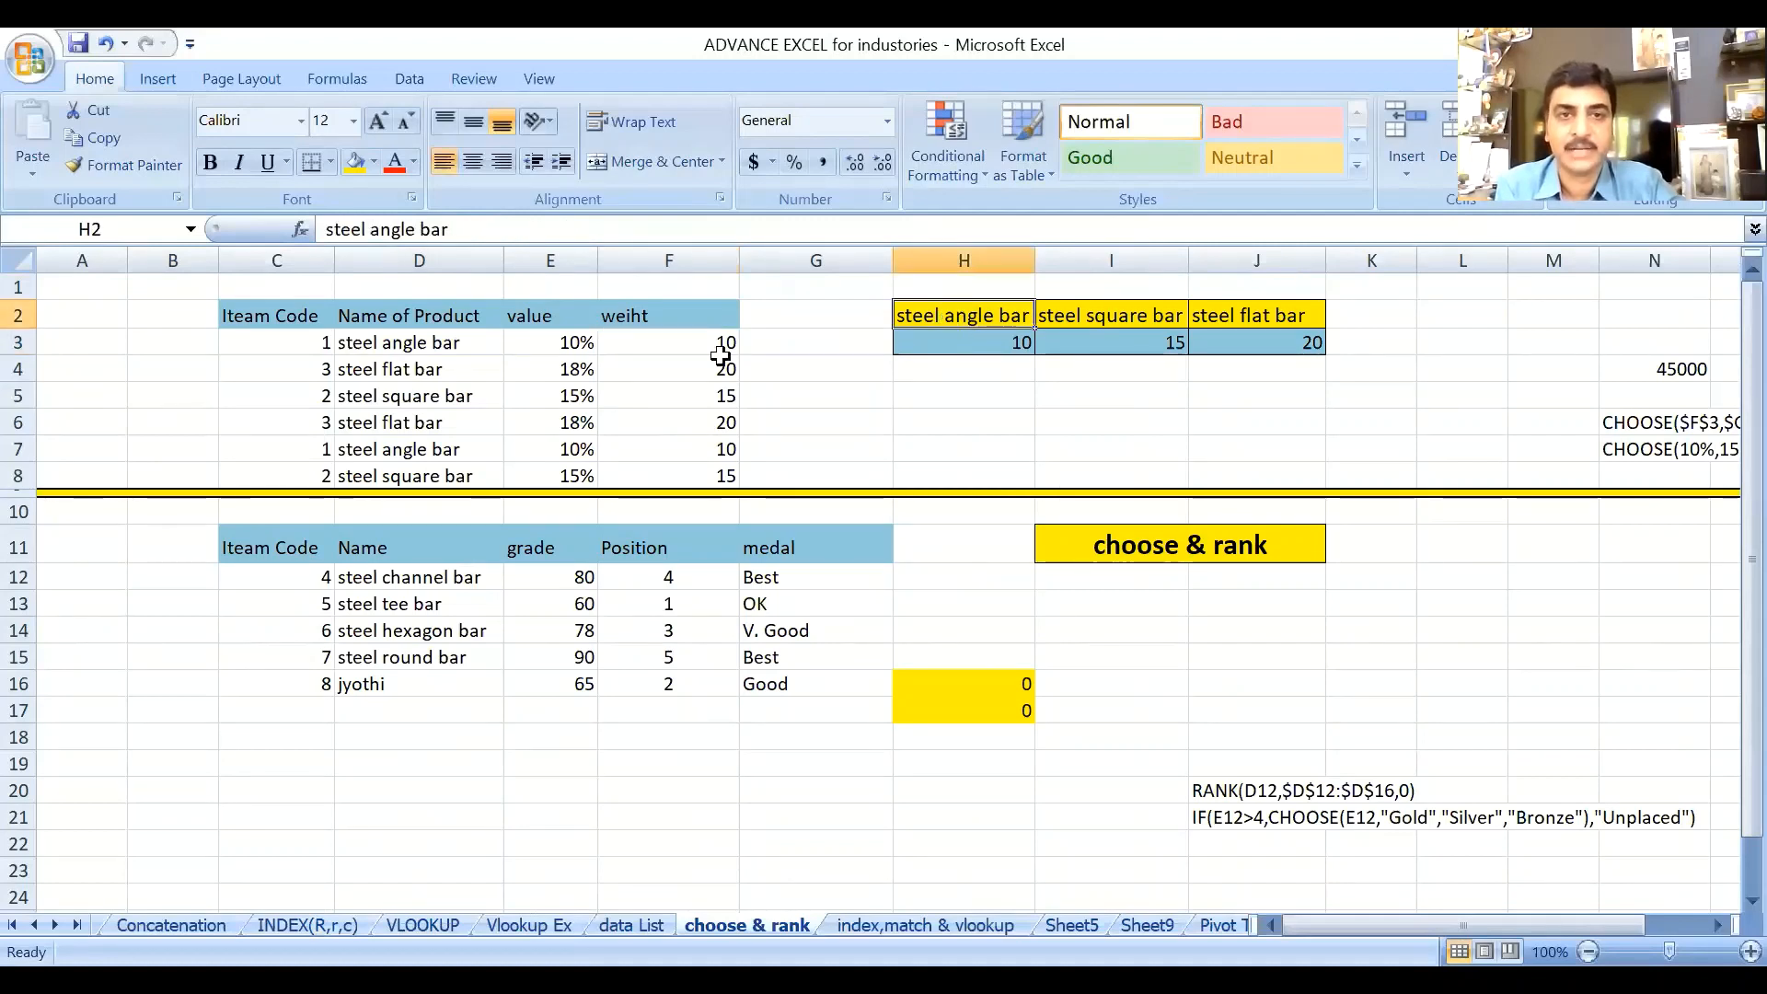
pyautogui.click(989, 338)
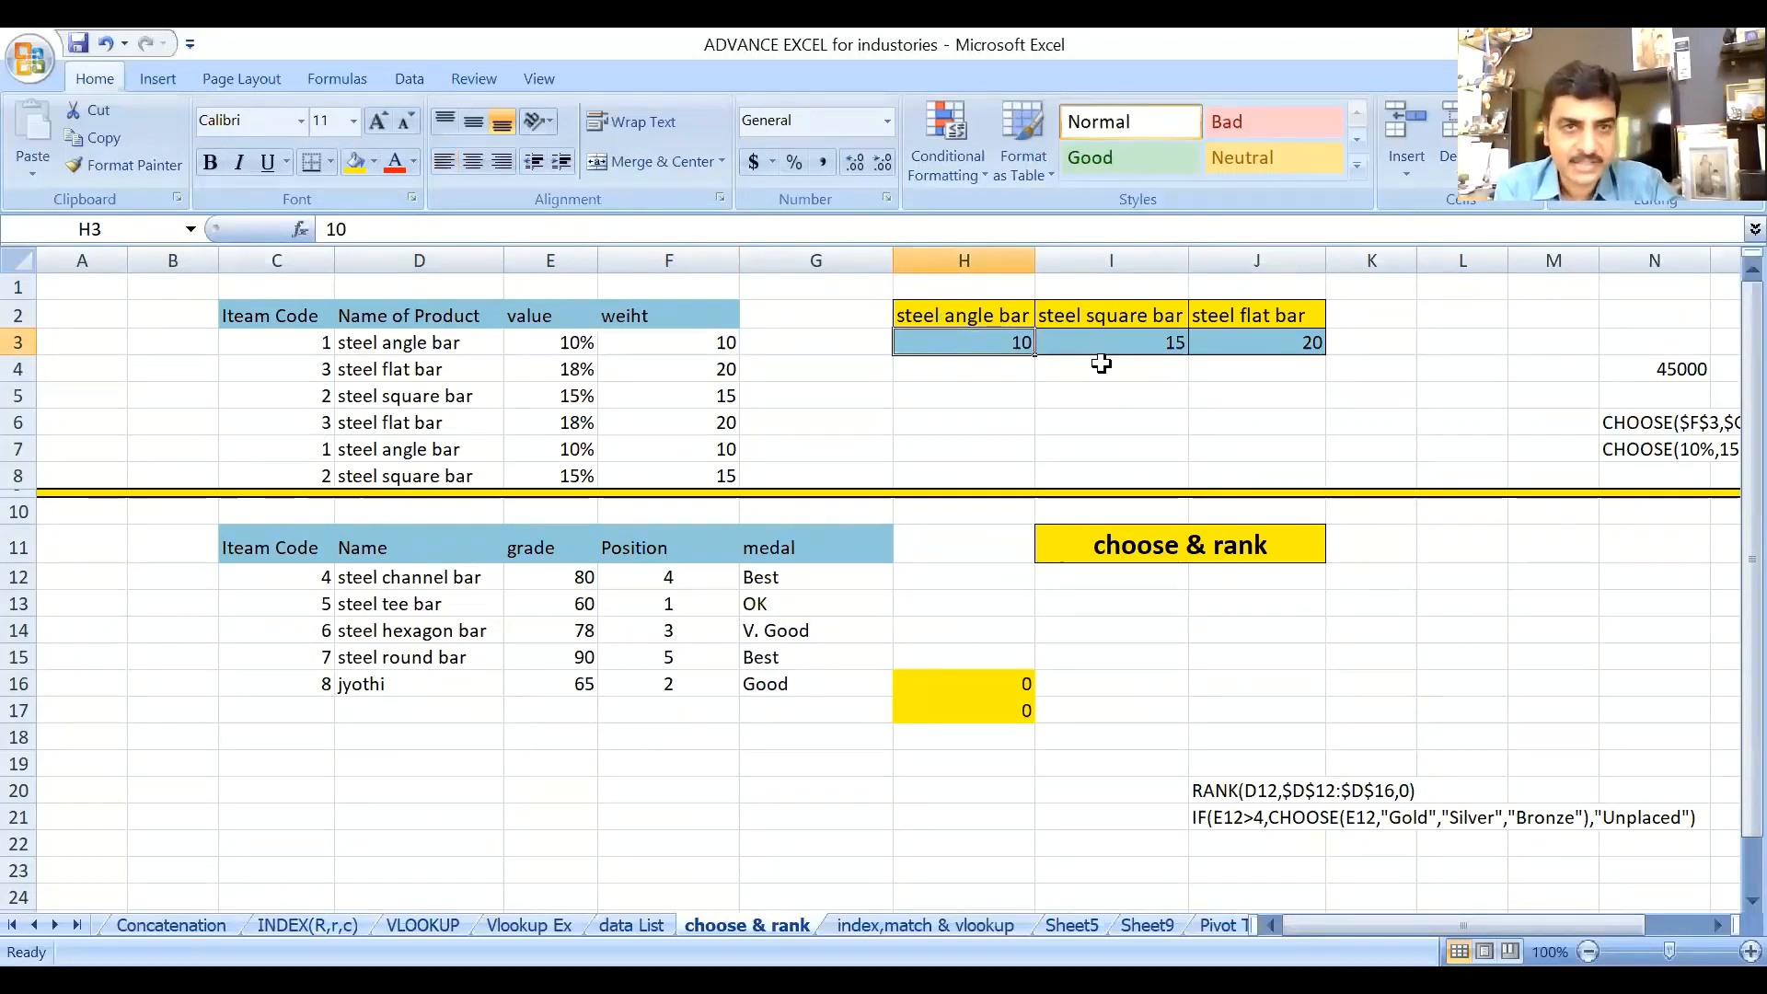
pyautogui.click(1003, 320)
pyautogui.click(1016, 340)
pyautogui.click(701, 342)
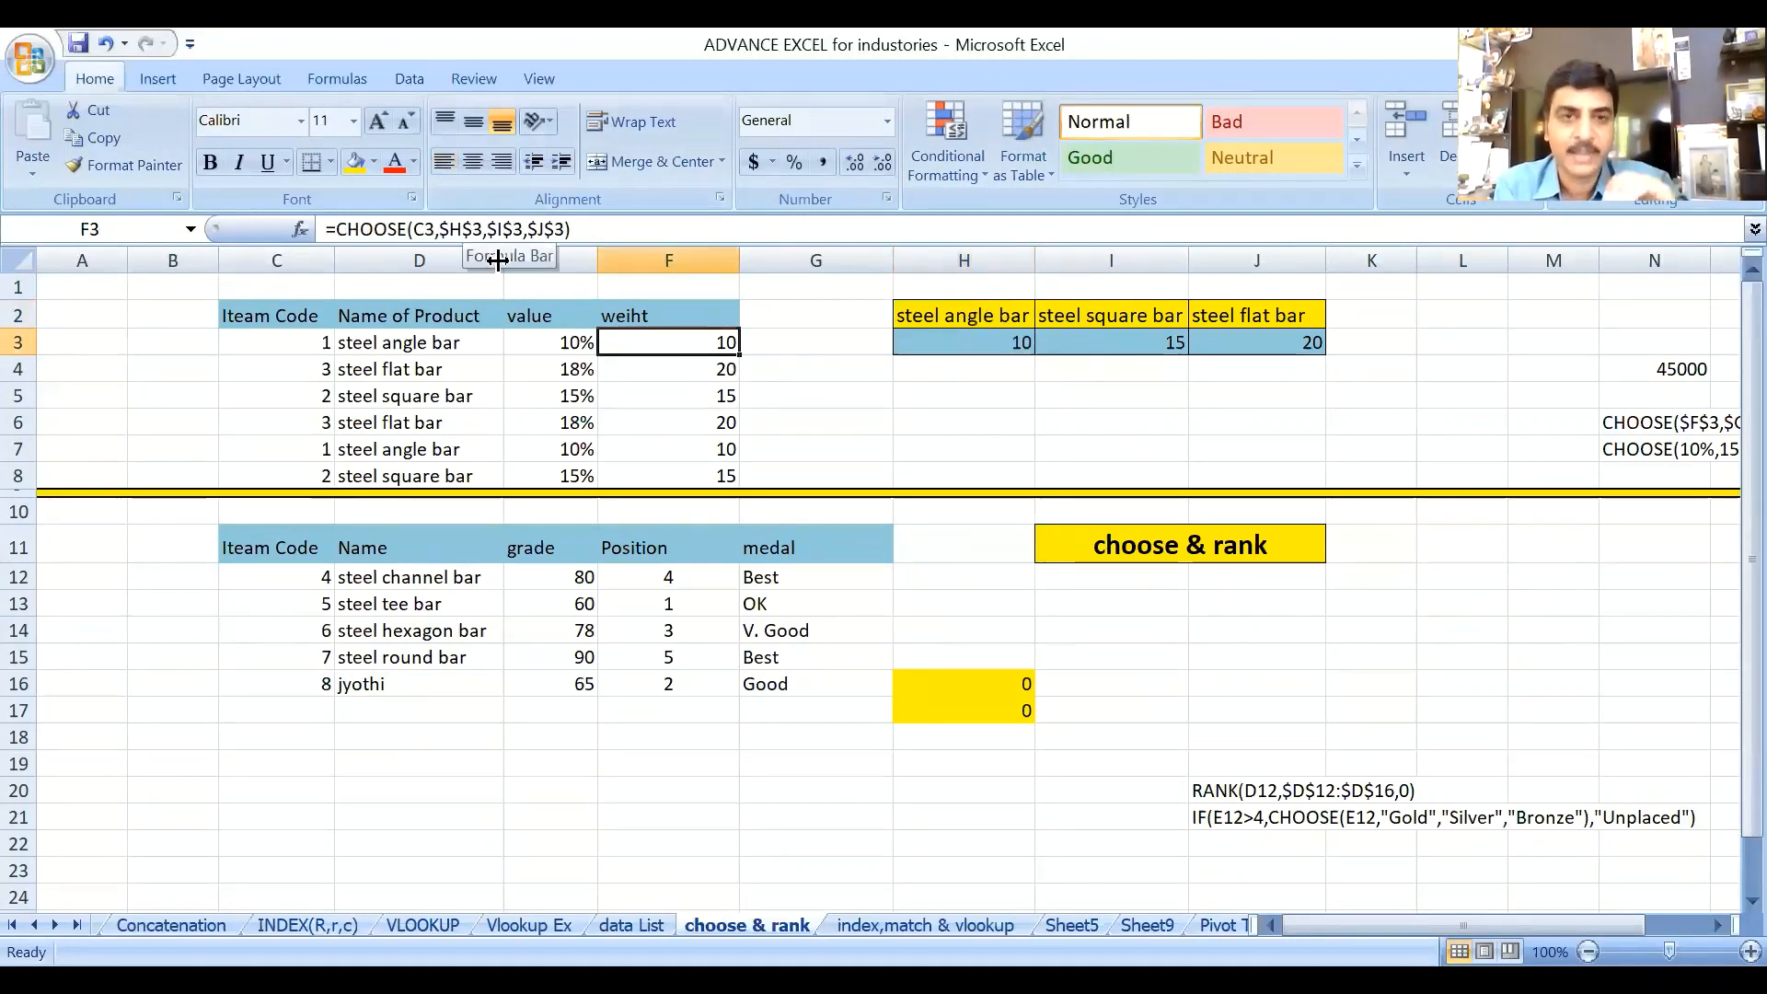
# Try copying the CHOOSE formula from F3 down the weiht column.
pyautogui.moveTo(744, 356); pyautogui.dragTo(744, 497)
pyautogui.click(781, 419)
pyautogui.click(711, 348)
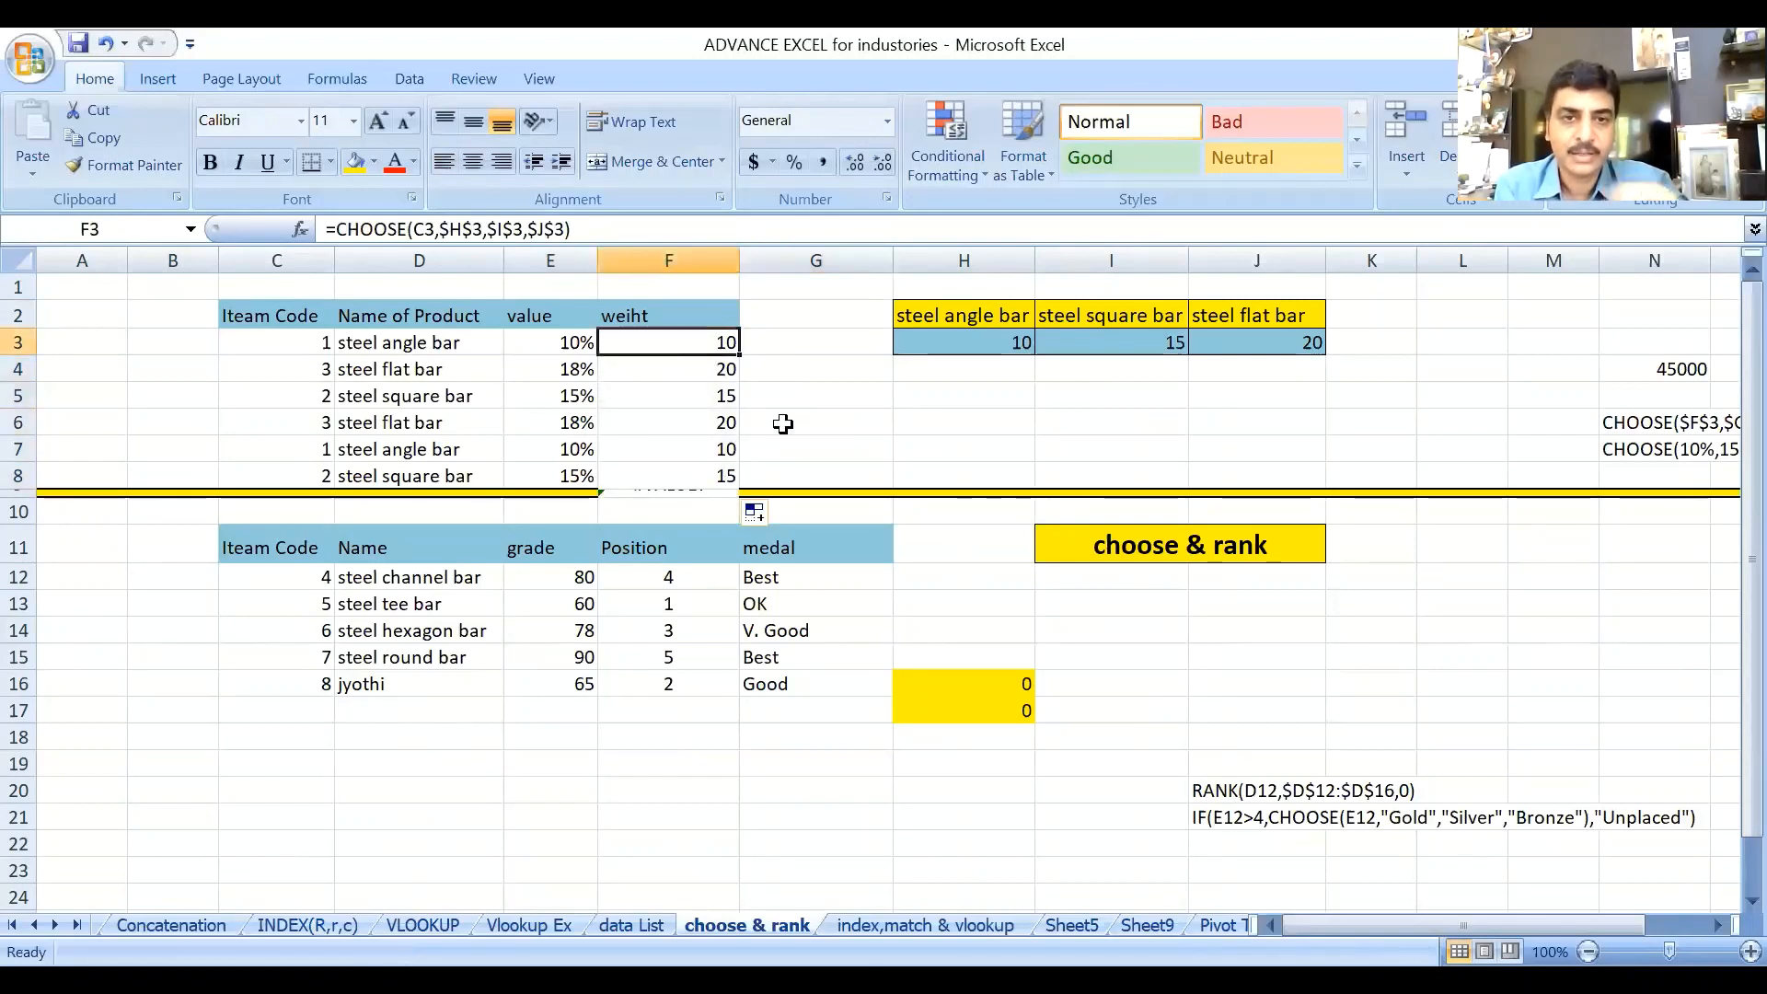
pyautogui.click(828, 395)
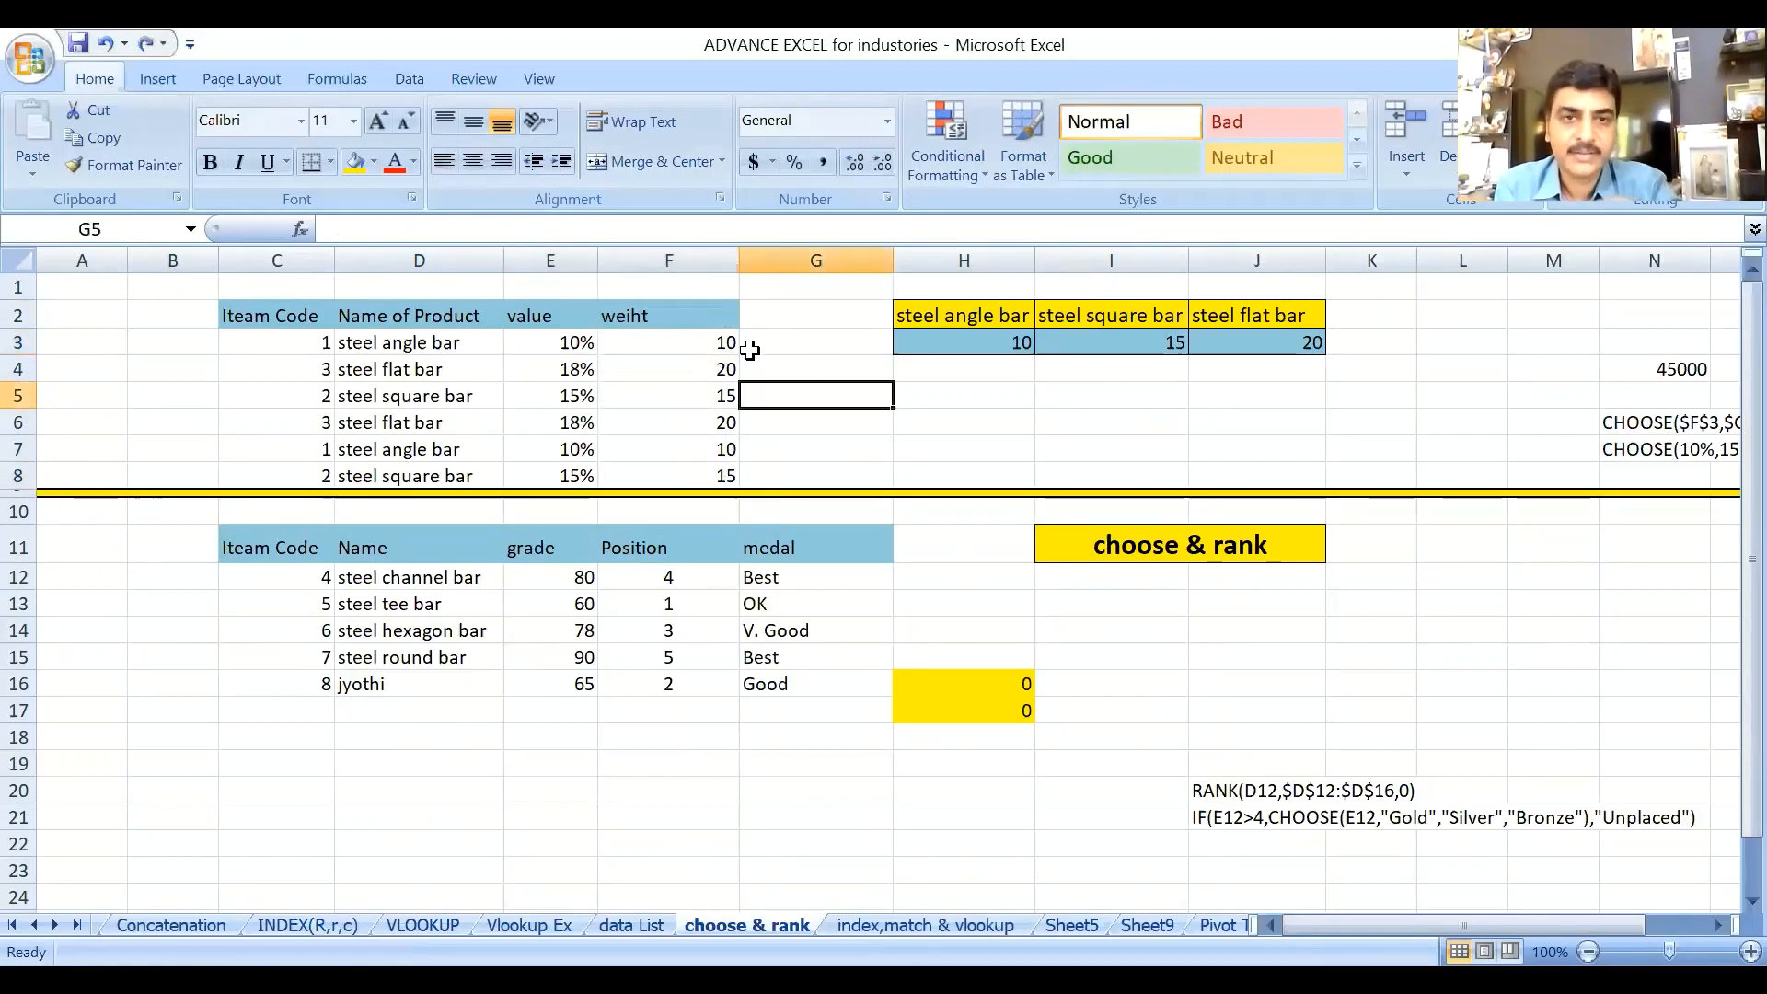
# Inspect the CHOOSE formulas in F3:F8, comparing the shifting item code reference with the absolute references to H3, I3 and J3.
pyautogui.click(727, 345)
pyautogui.click(671, 379)
pyautogui.click(669, 413)
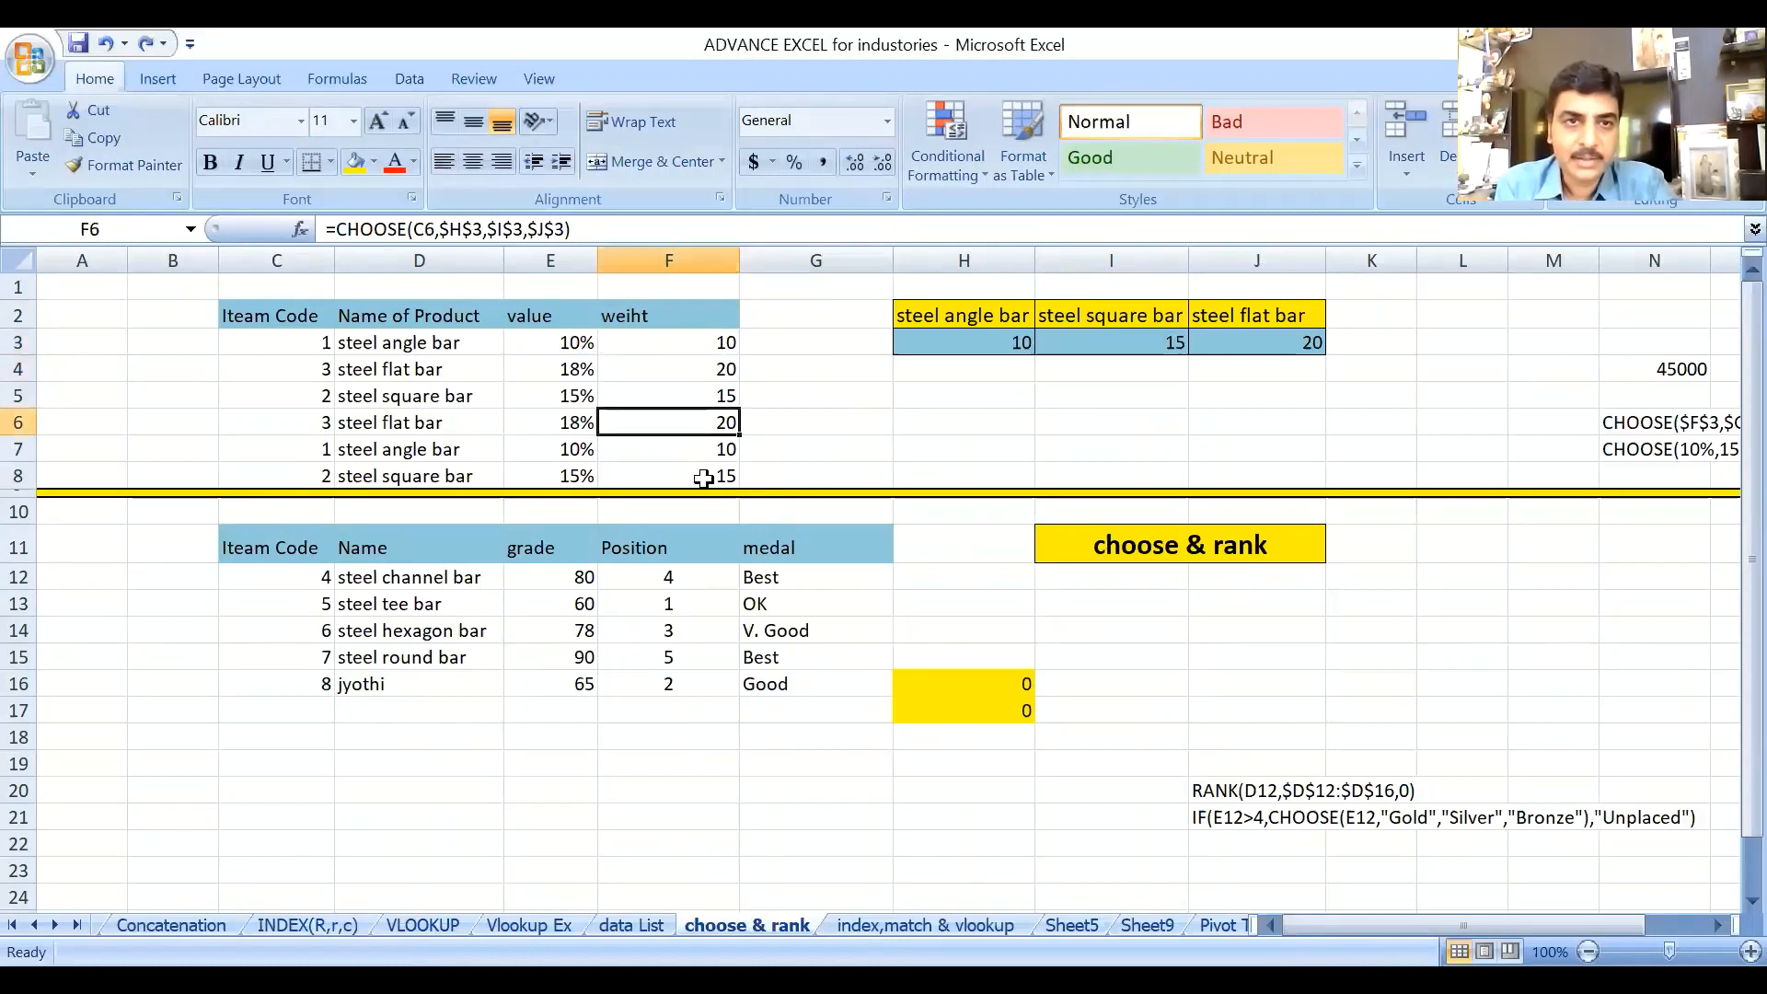
pyautogui.click(702, 477)
pyautogui.click(709, 413)
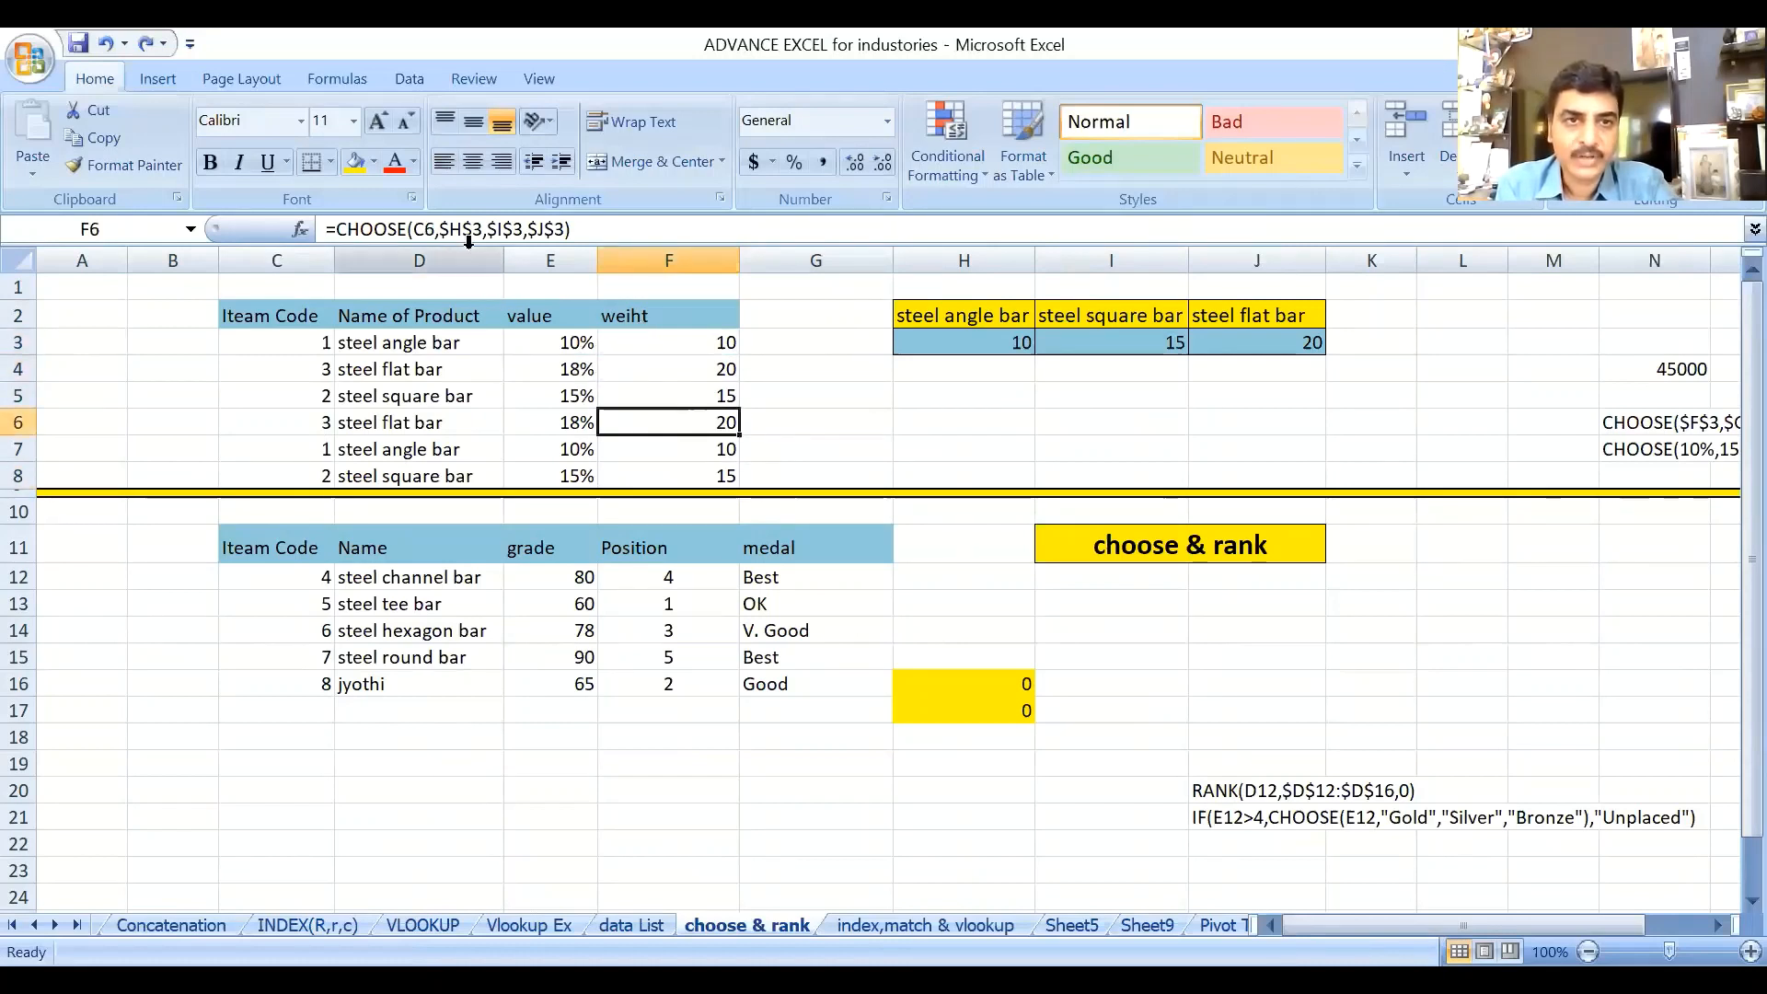
pyautogui.click(723, 339)
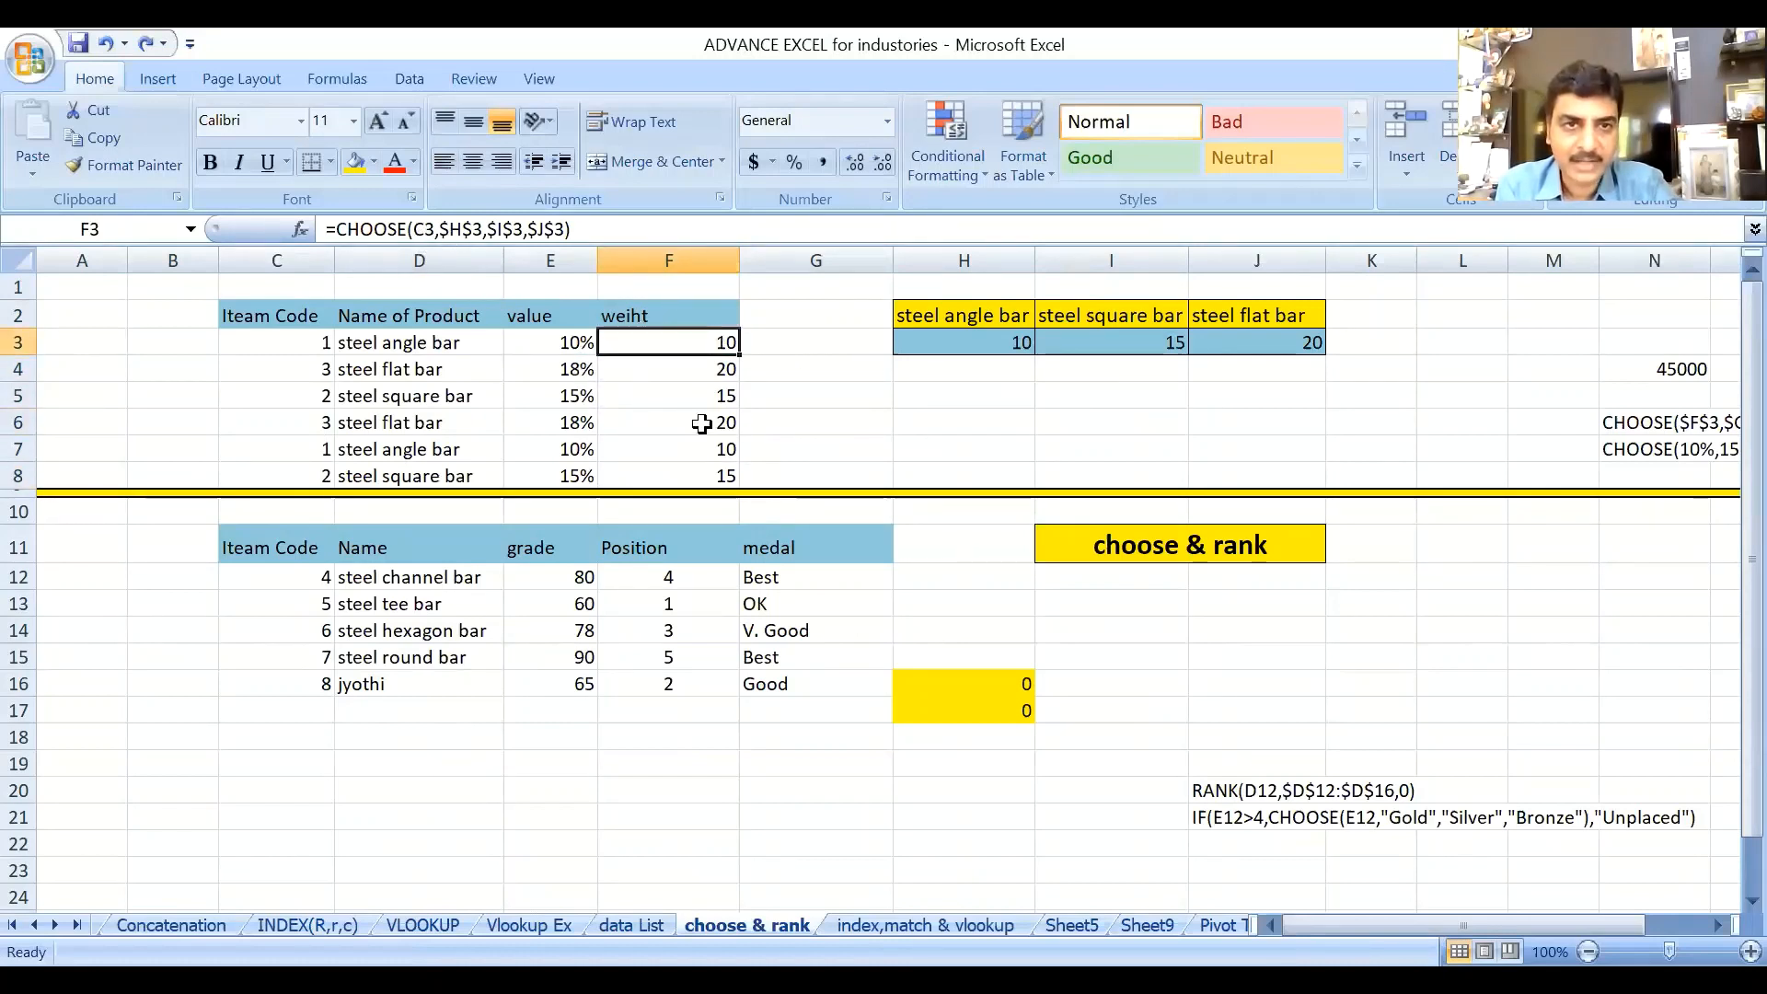
pyautogui.click(696, 387)
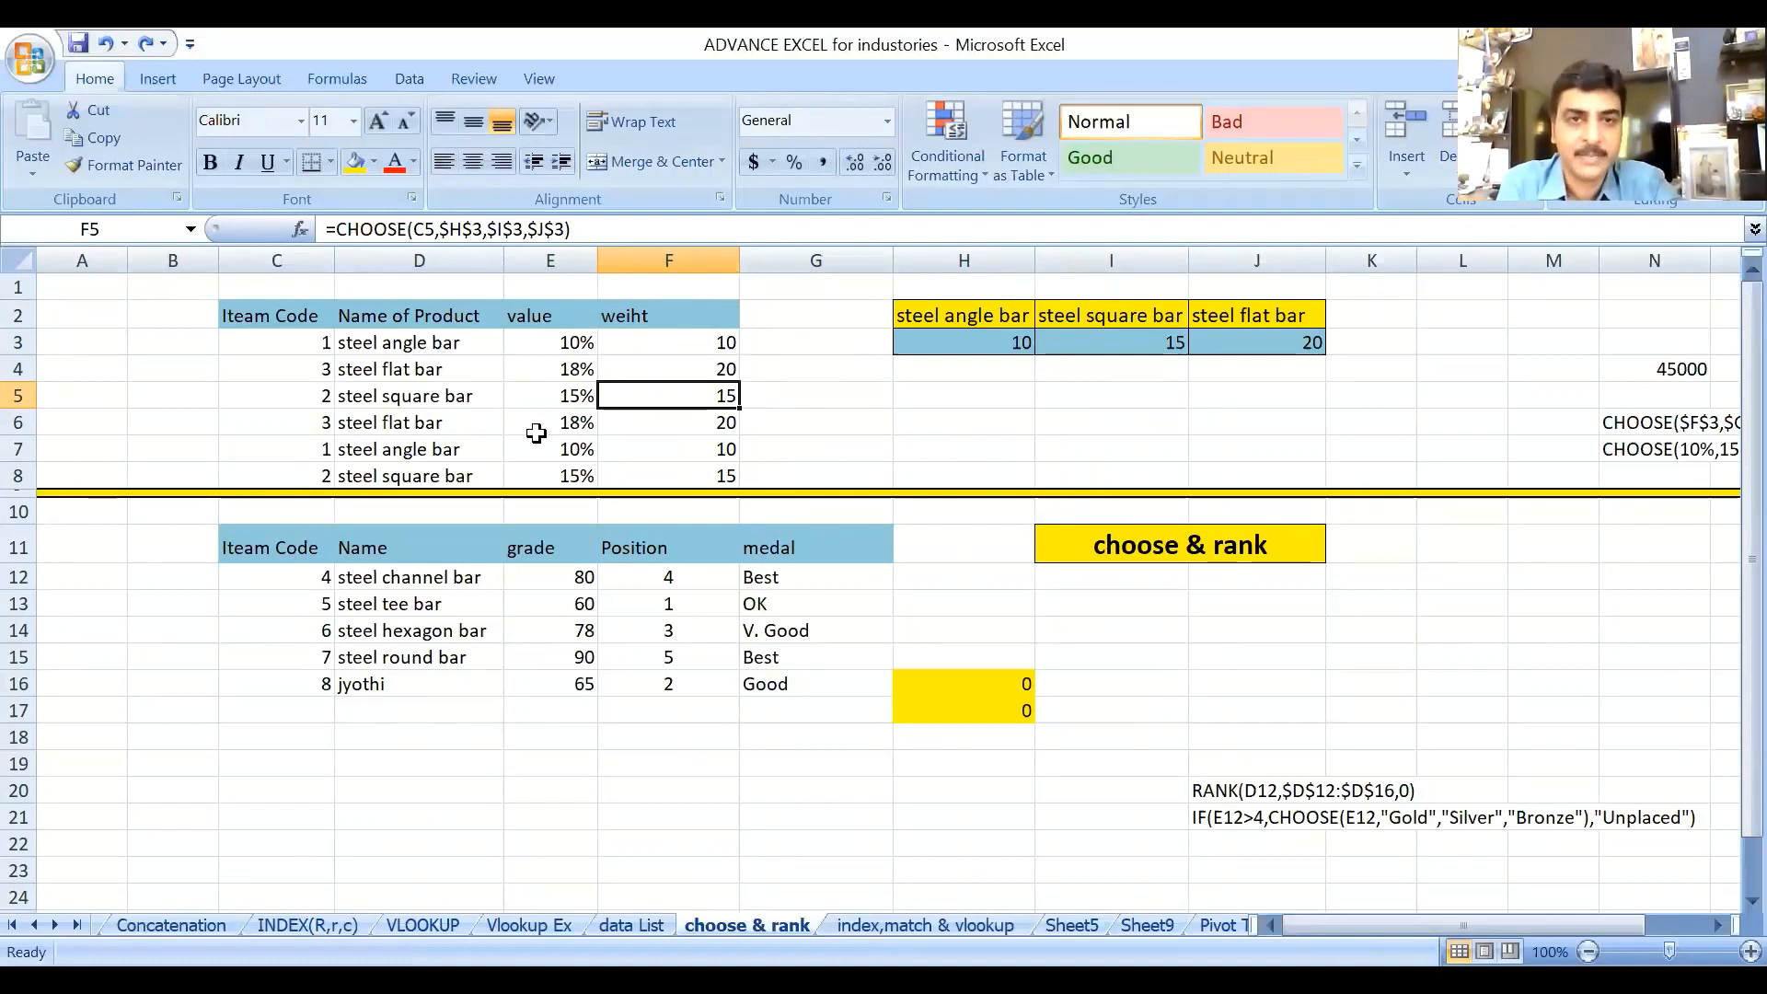
# Compare the CHOOSE formulas in F3 and F4, which reference cells, with the CHOOSE formula in E3, which uses typed percentages.
pyautogui.click(686, 357)
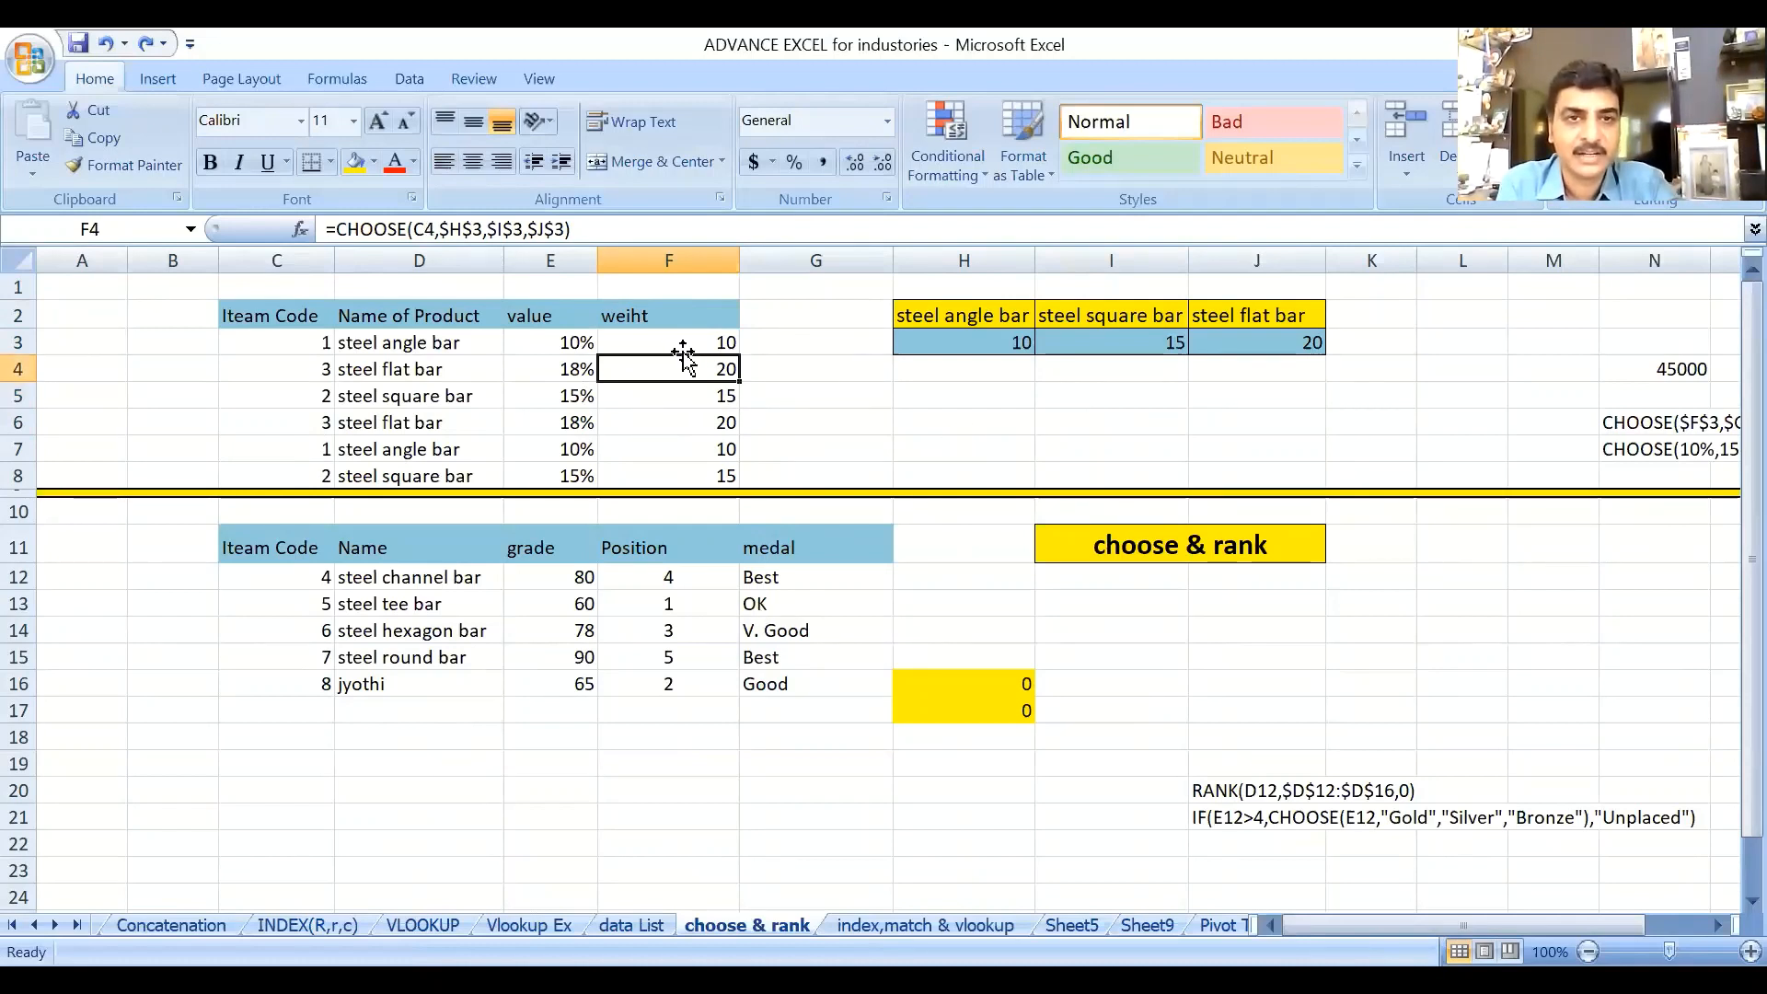
pyautogui.click(690, 338)
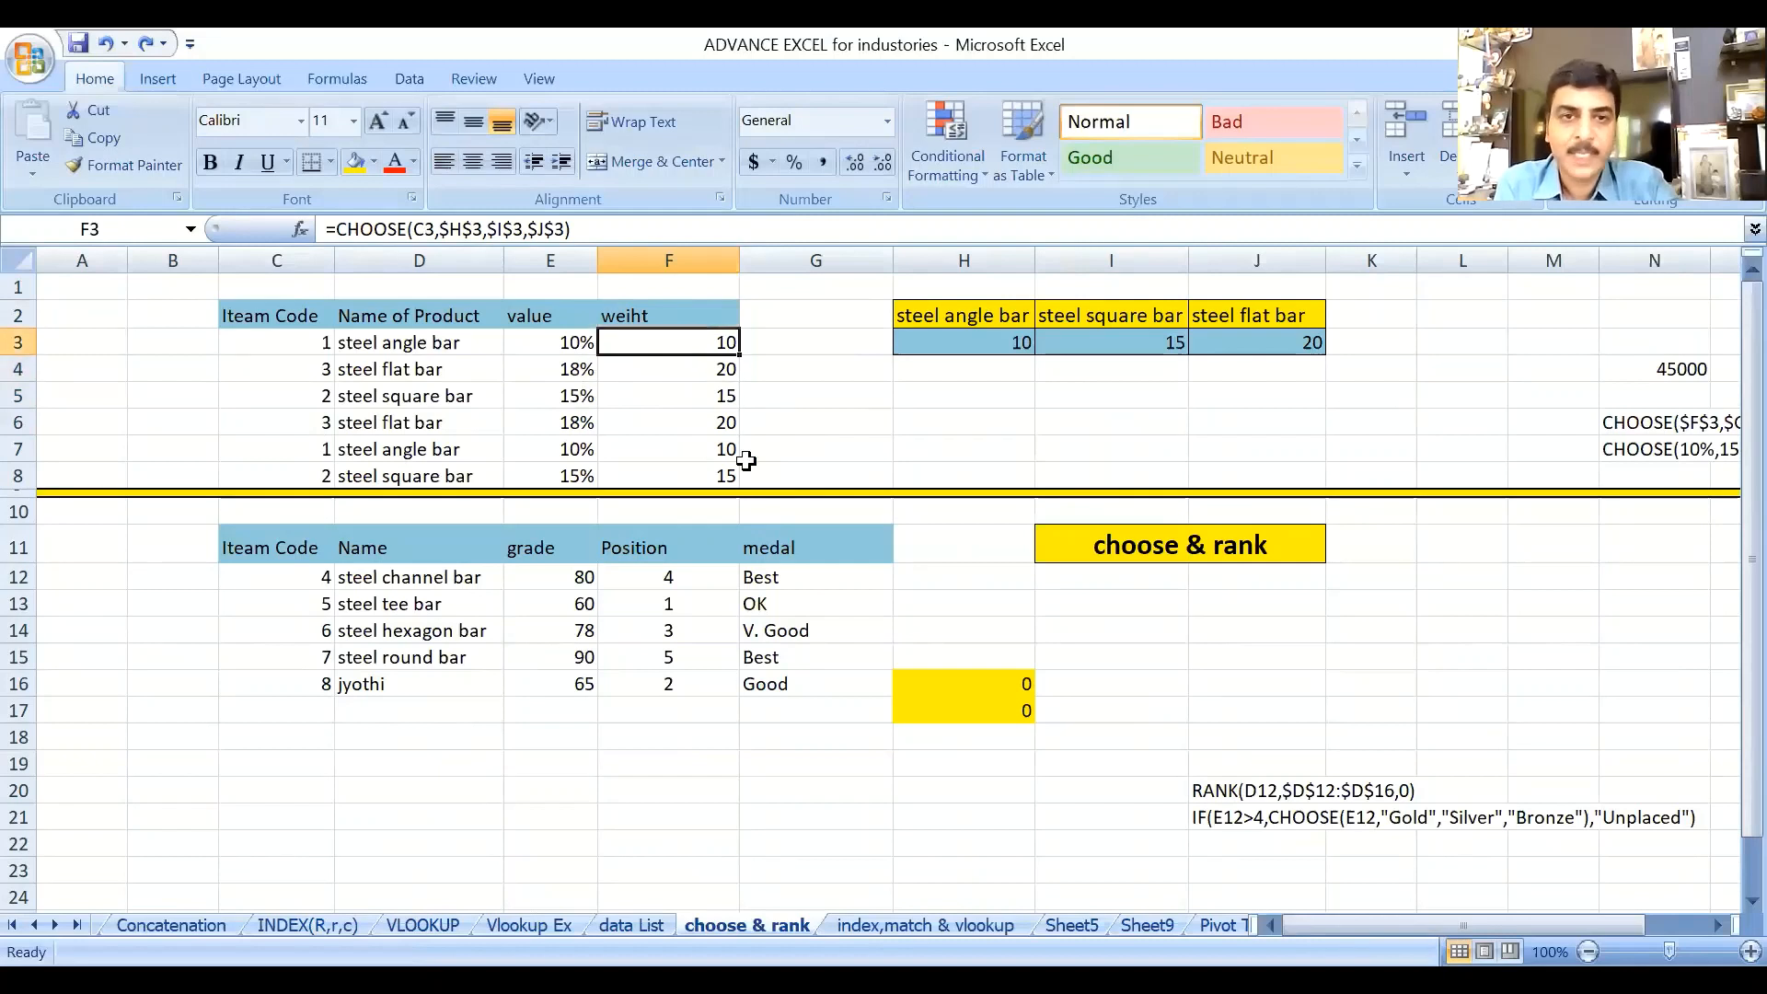
pyautogui.click(714, 368)
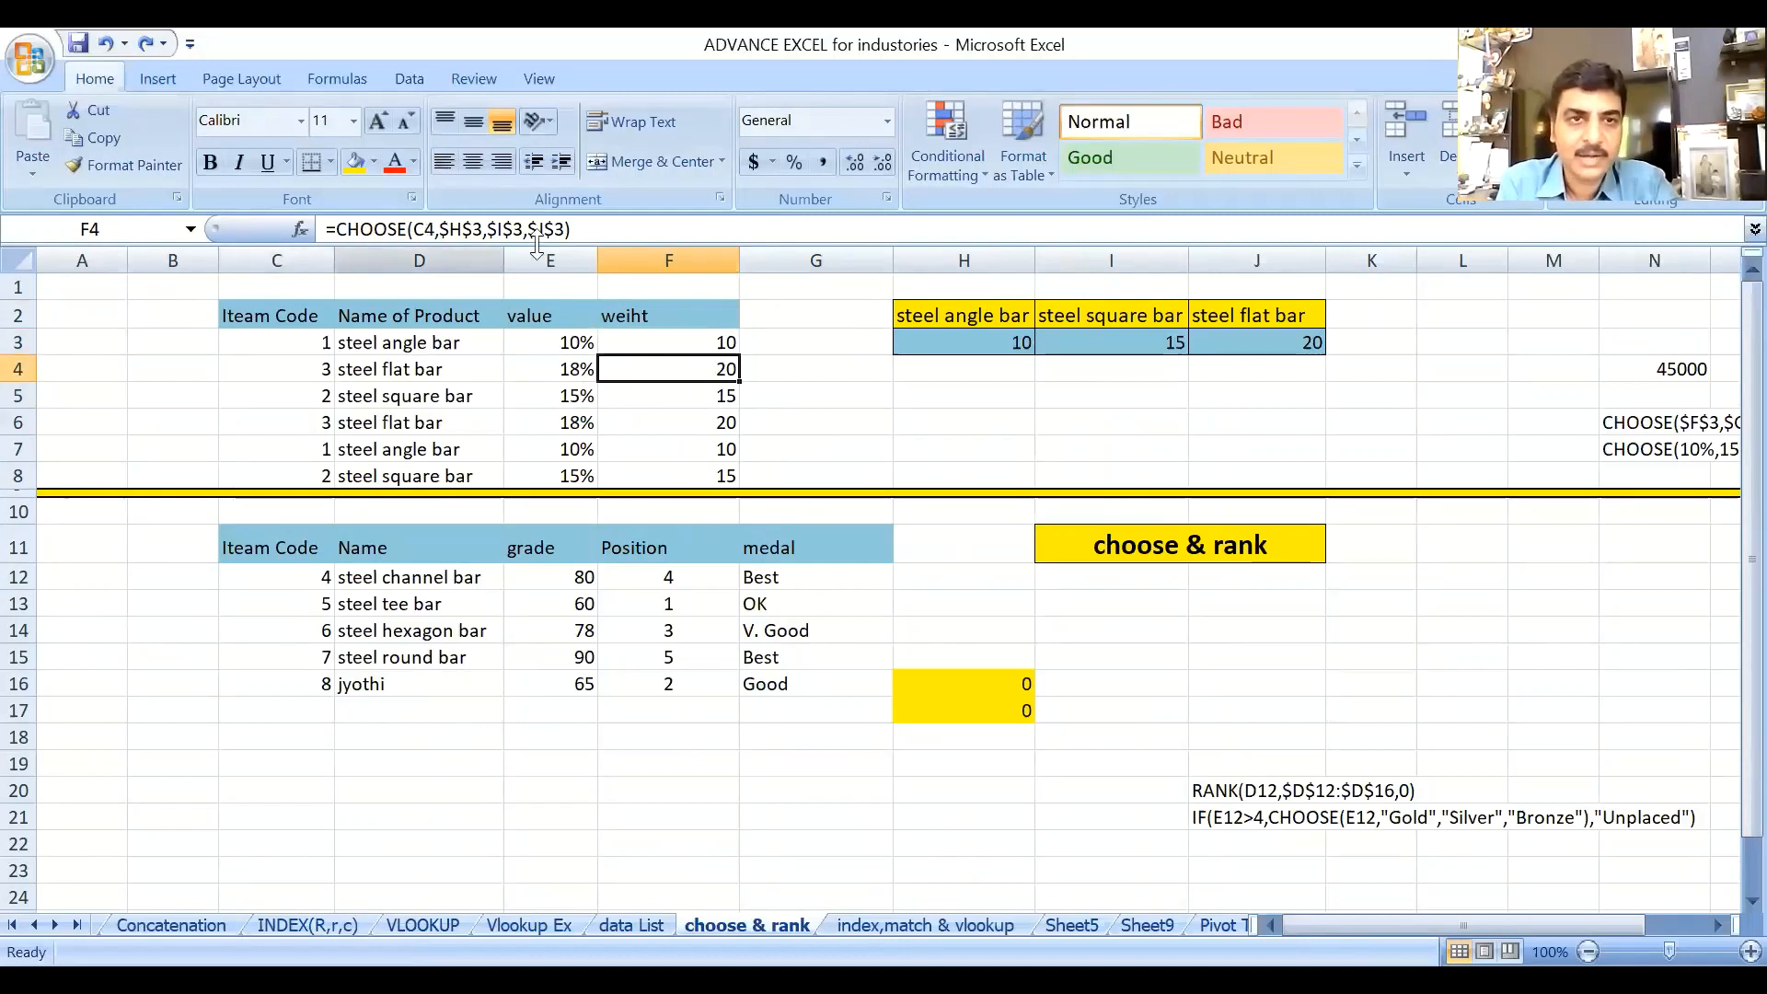
pyautogui.click(523, 346)
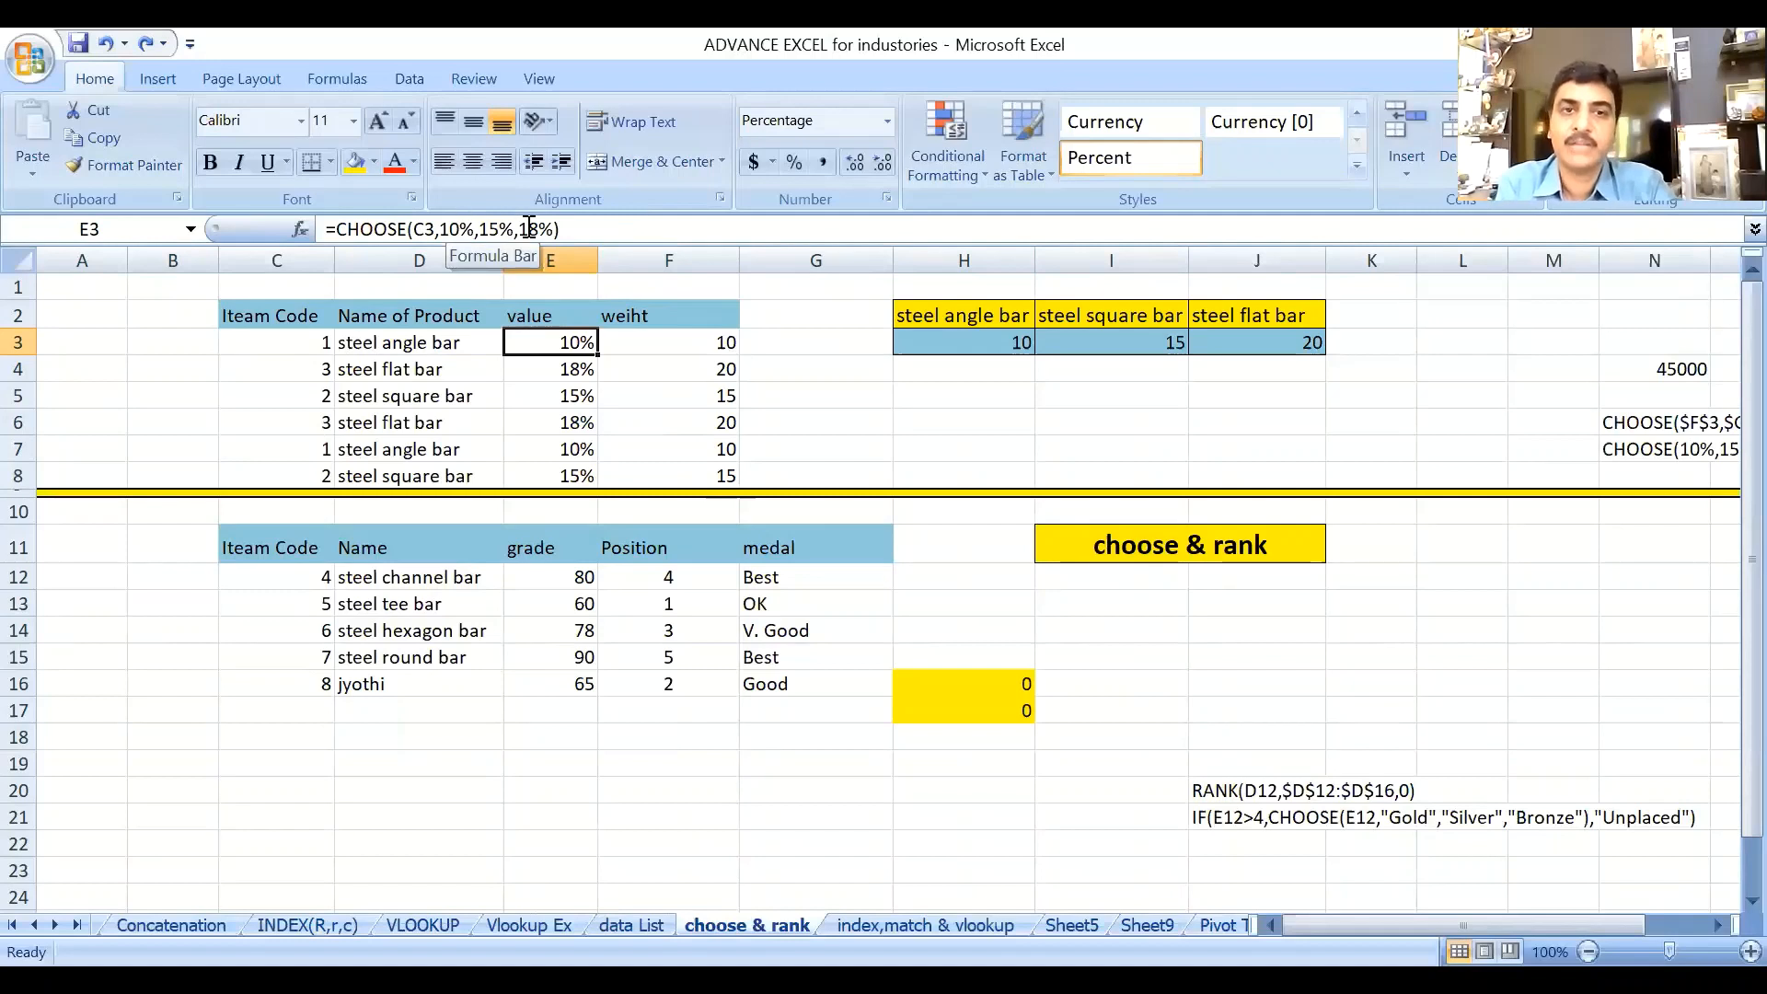
pyautogui.click(699, 335)
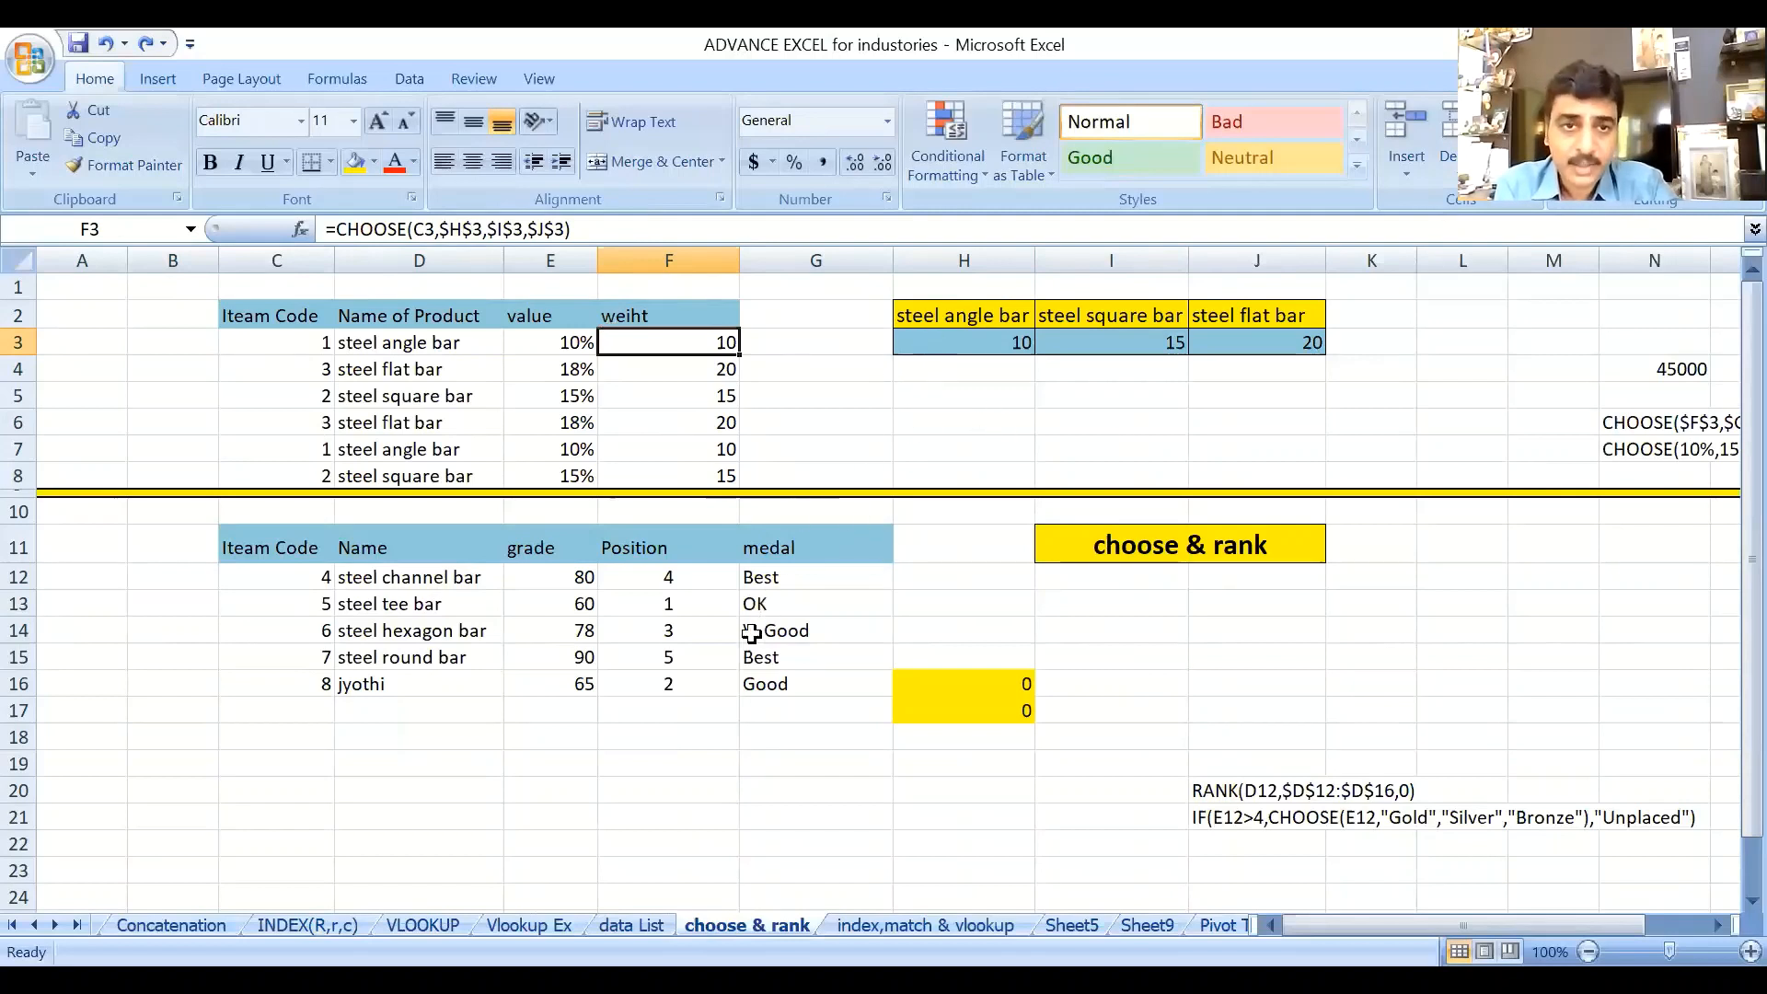
# Review the item codes, names and grades listed in rows 12 to 16 of the lower table.
pyautogui.click(293, 578)
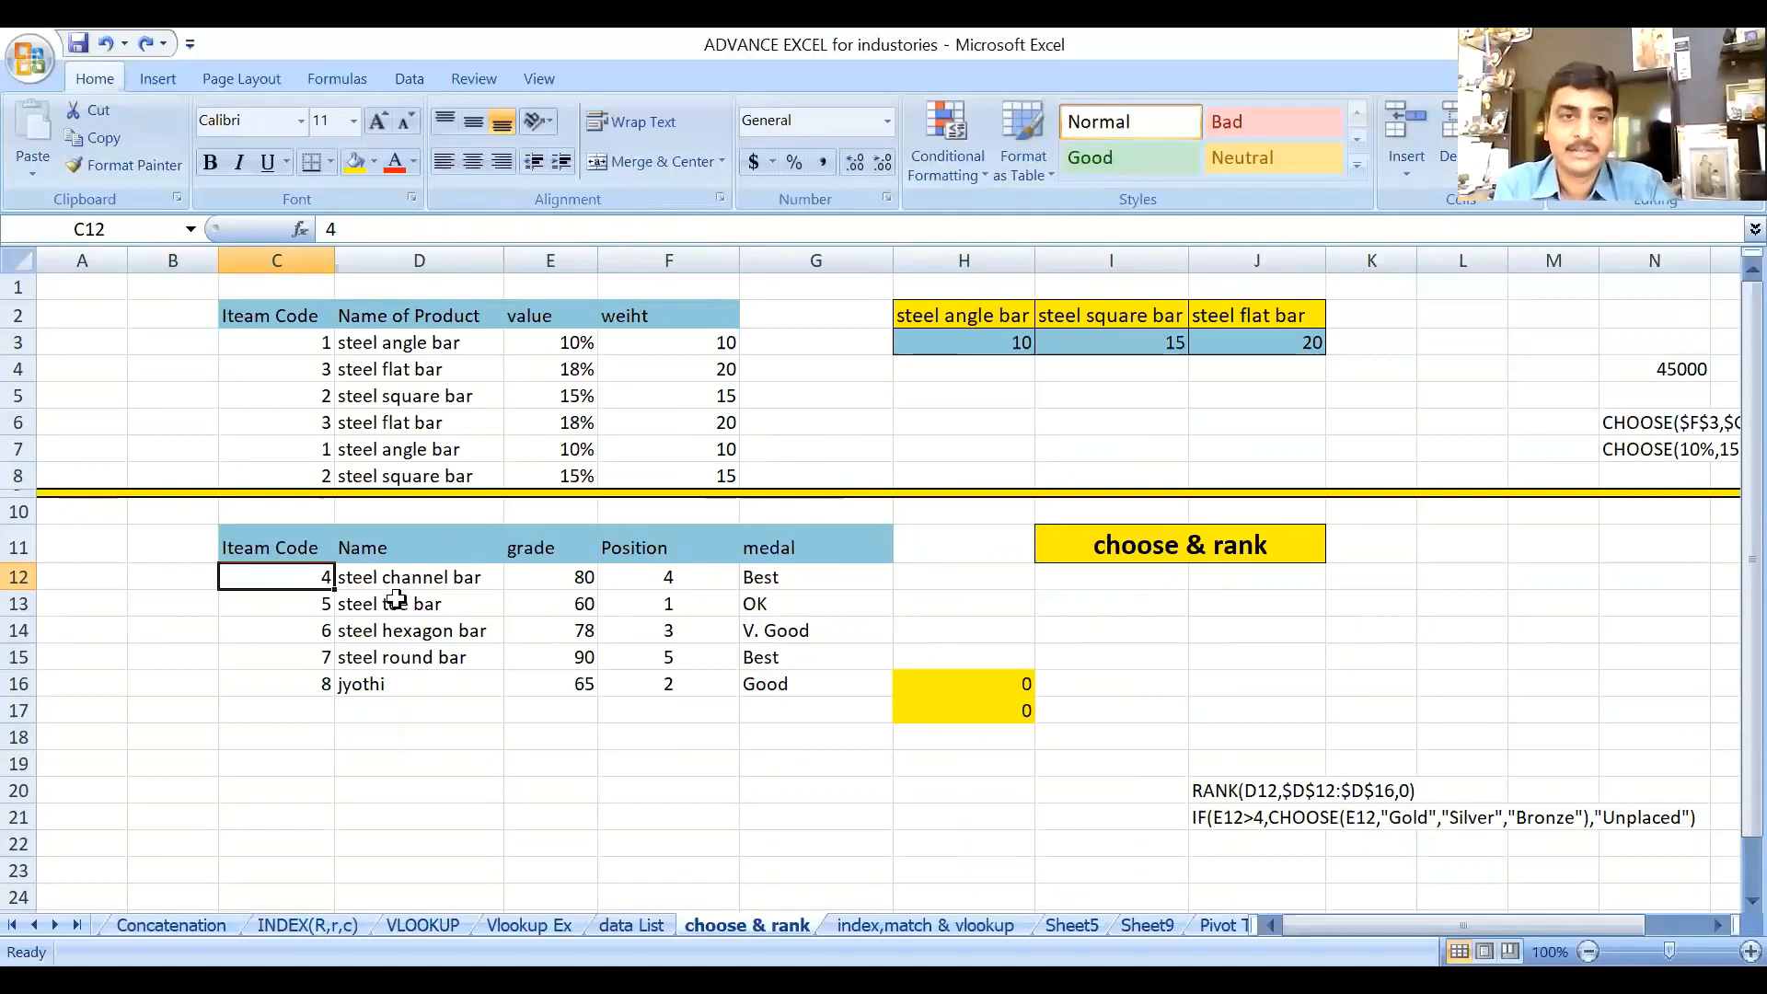
pyautogui.moveTo(410, 572); pyautogui.dragTo(400, 686)
pyautogui.moveTo(313, 570); pyautogui.dragTo(308, 685)
pyautogui.click(480, 760)
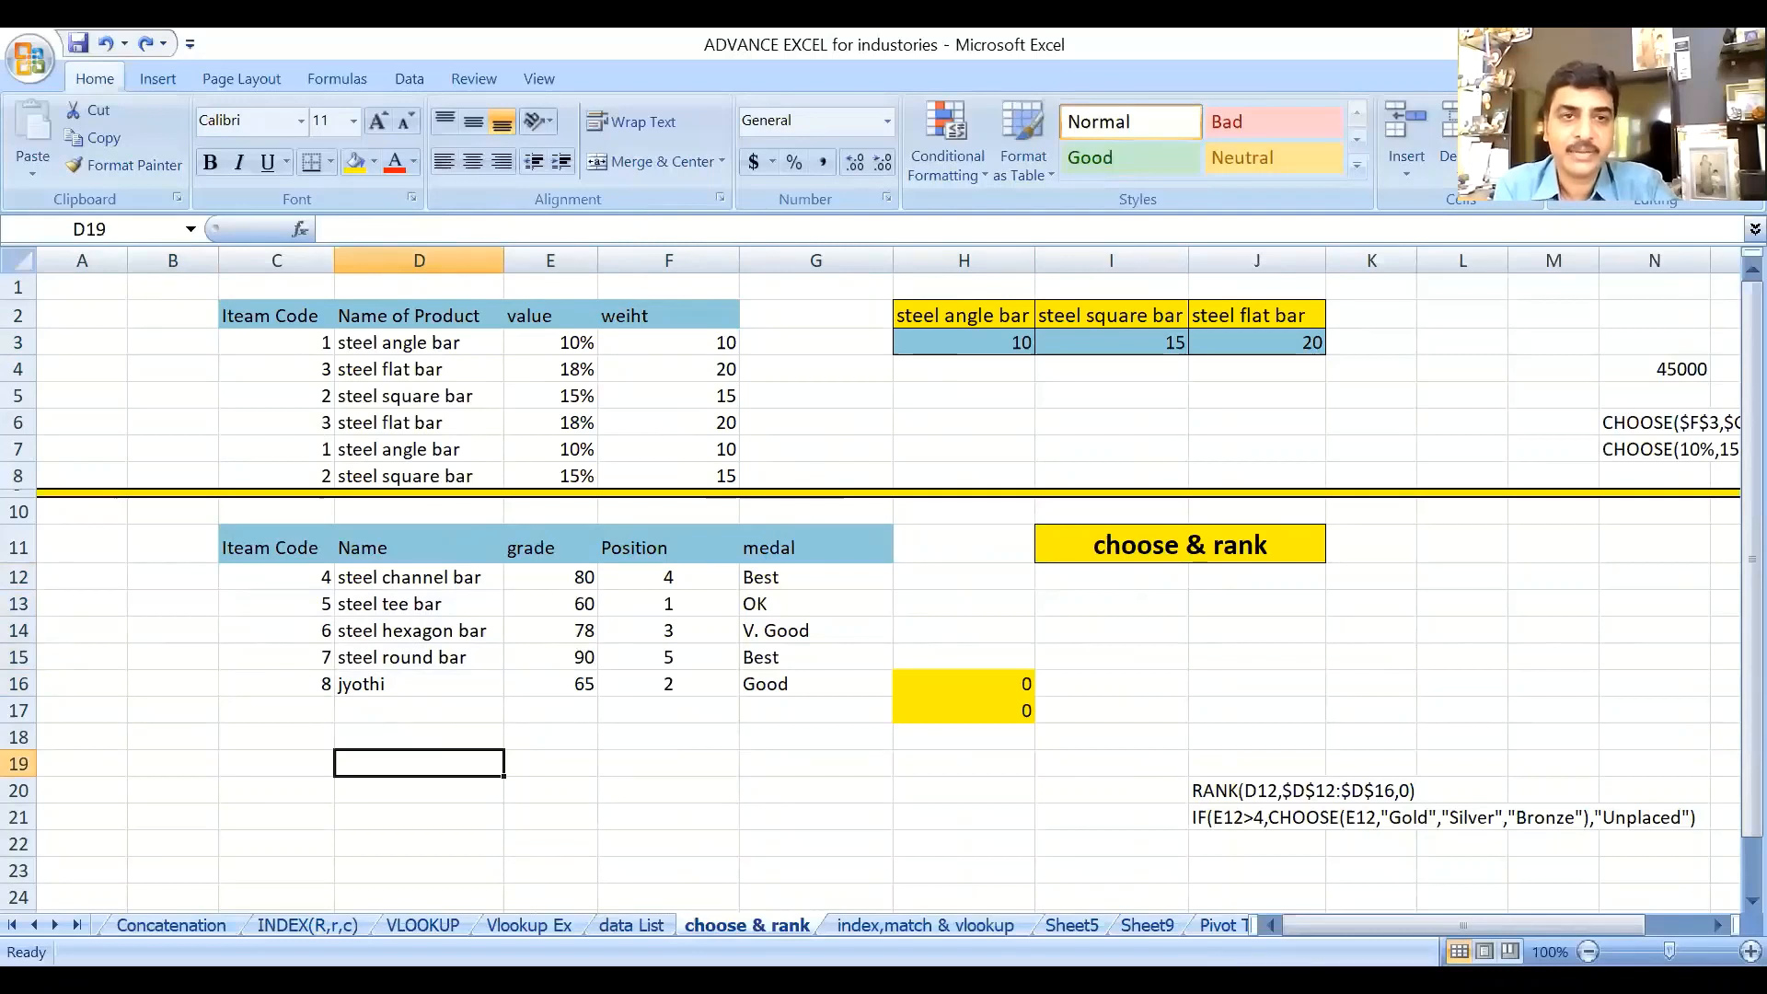
pyautogui.click(552, 576)
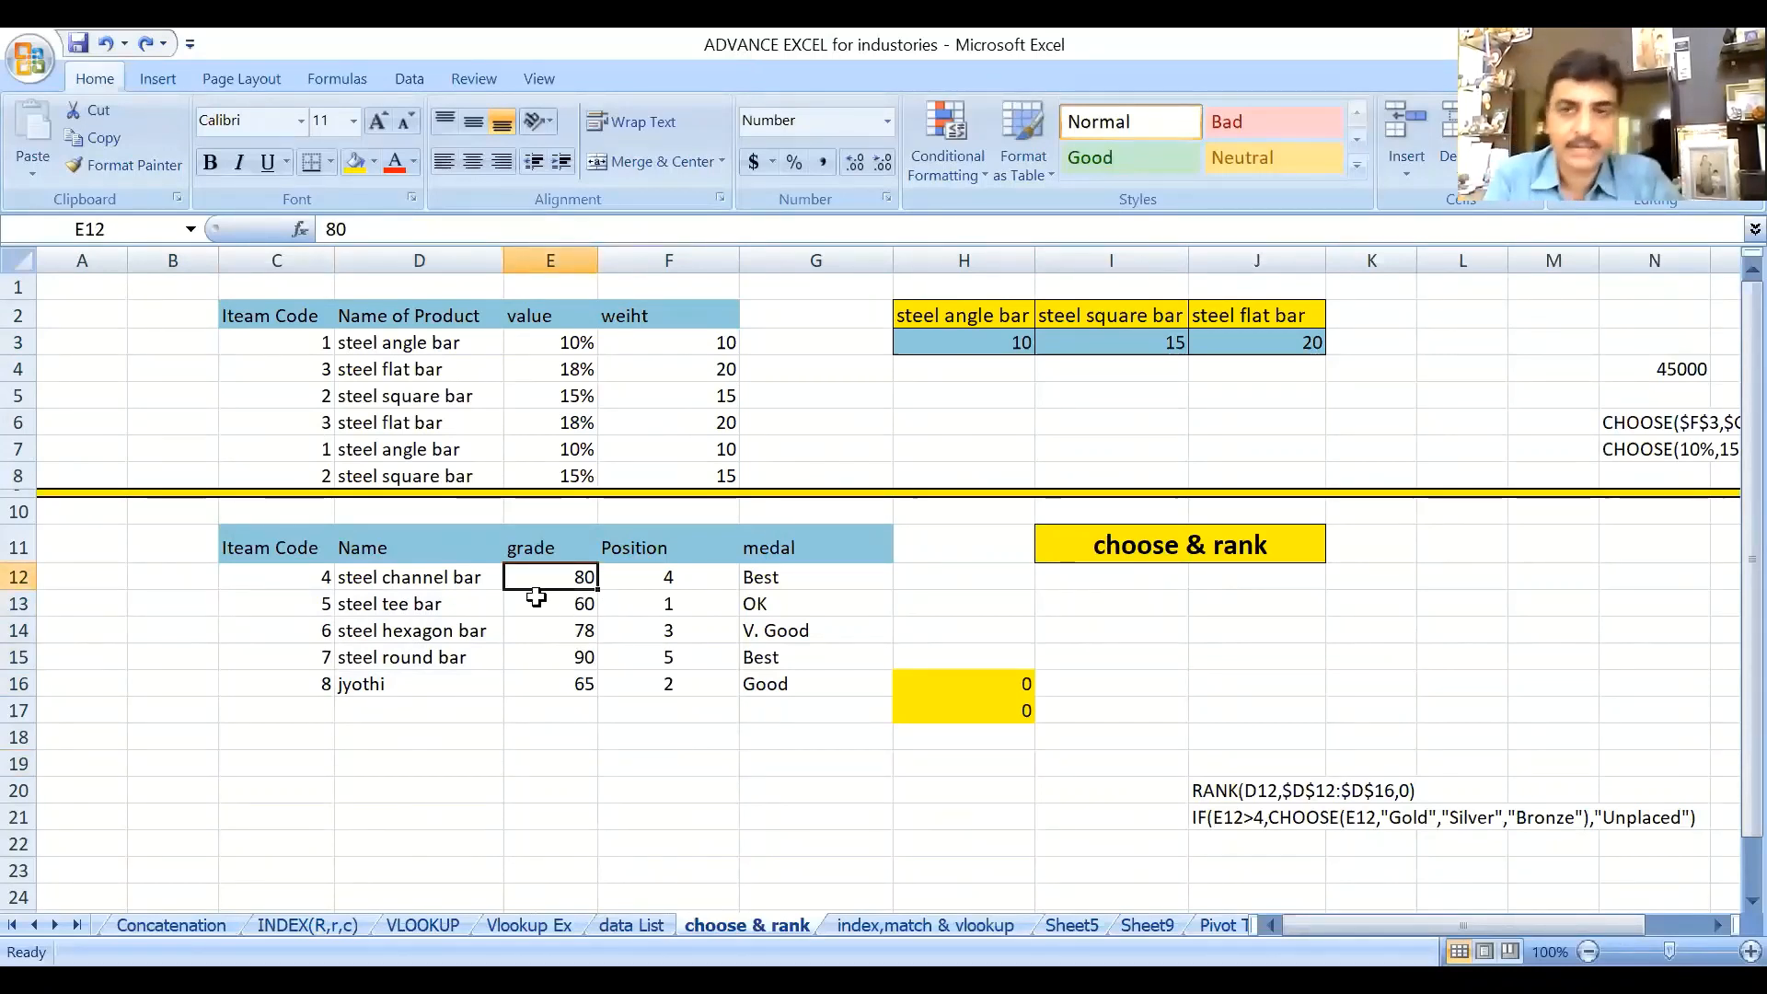
pyautogui.click(541, 631)
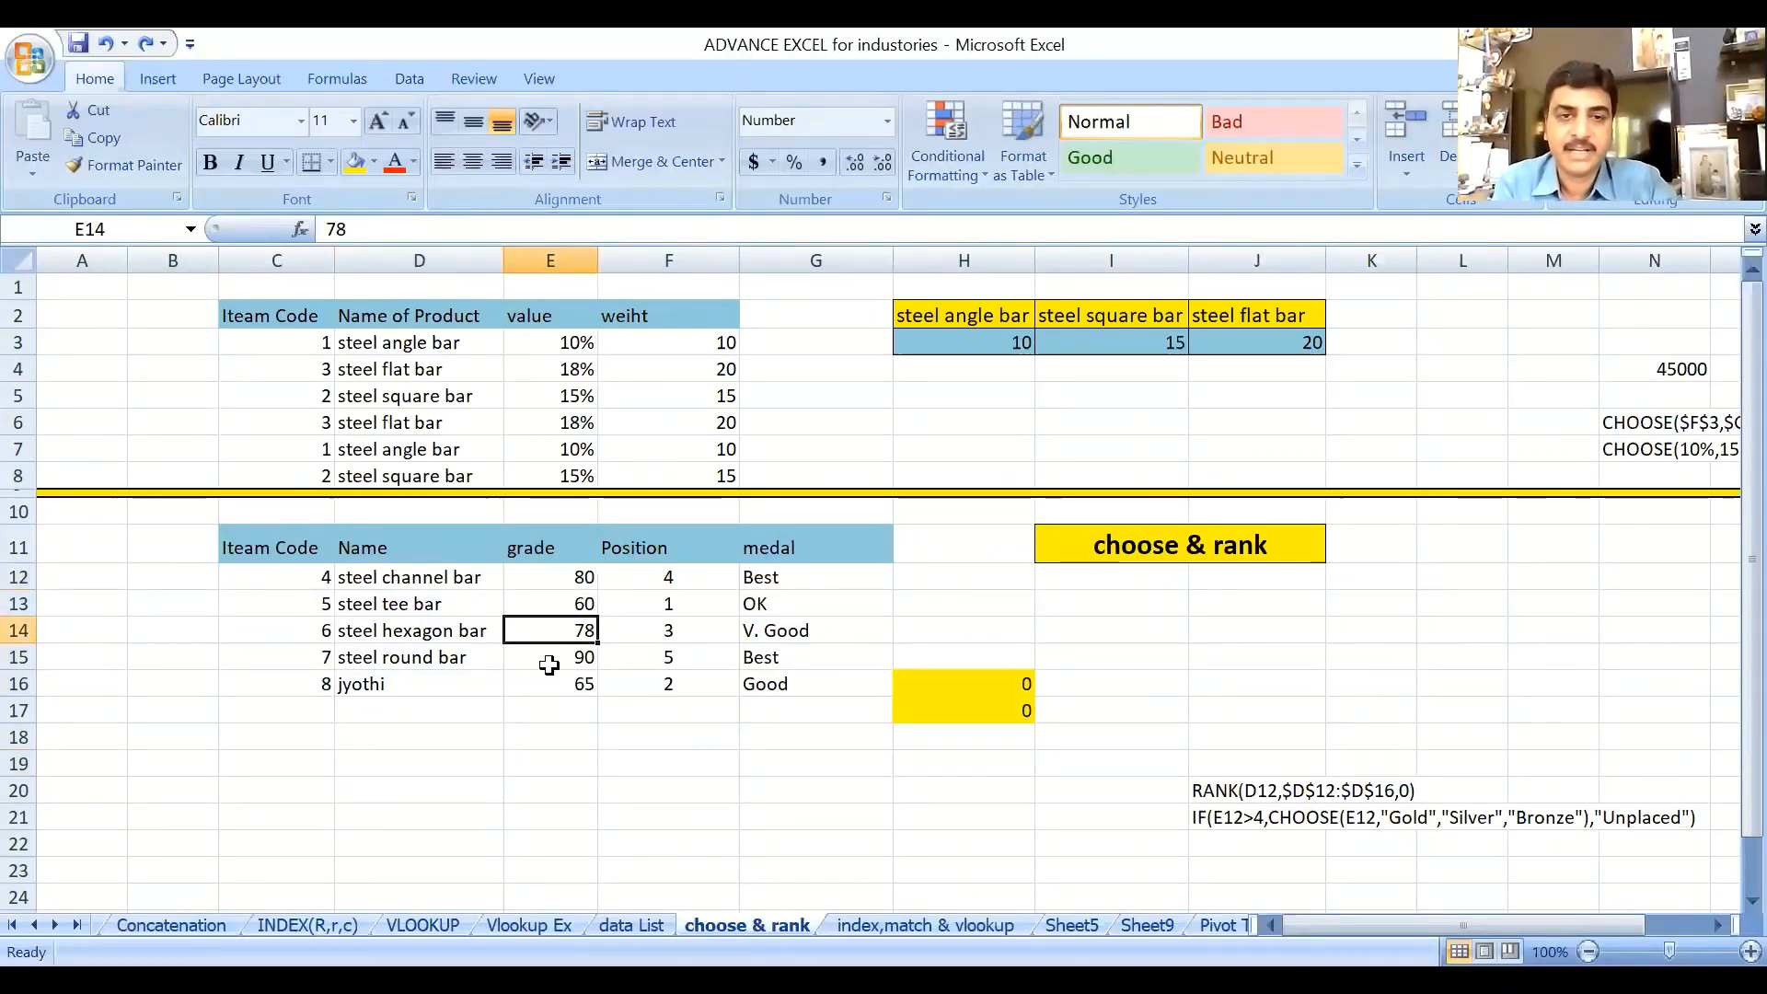
pyautogui.click(550, 664)
pyautogui.click(564, 681)
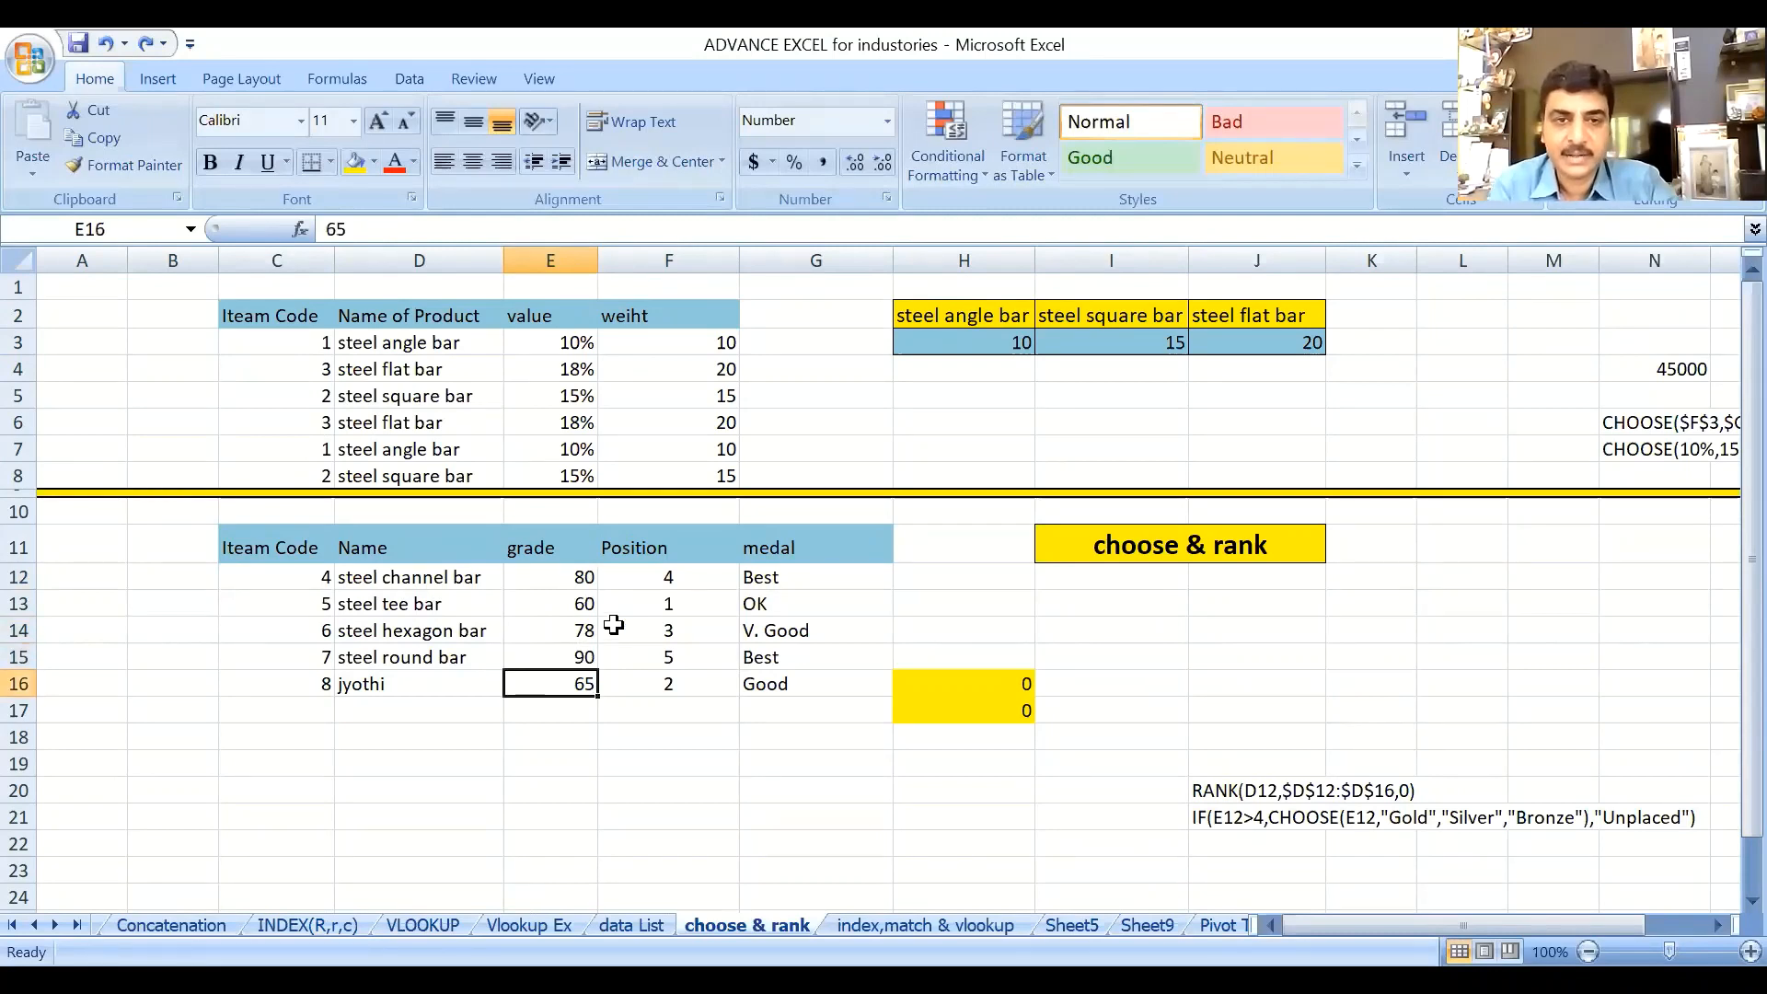
# Examine the RANK formula in F12 together with the grade in E12 and the grade range E12:E16 that it references.
pyautogui.click(668, 583)
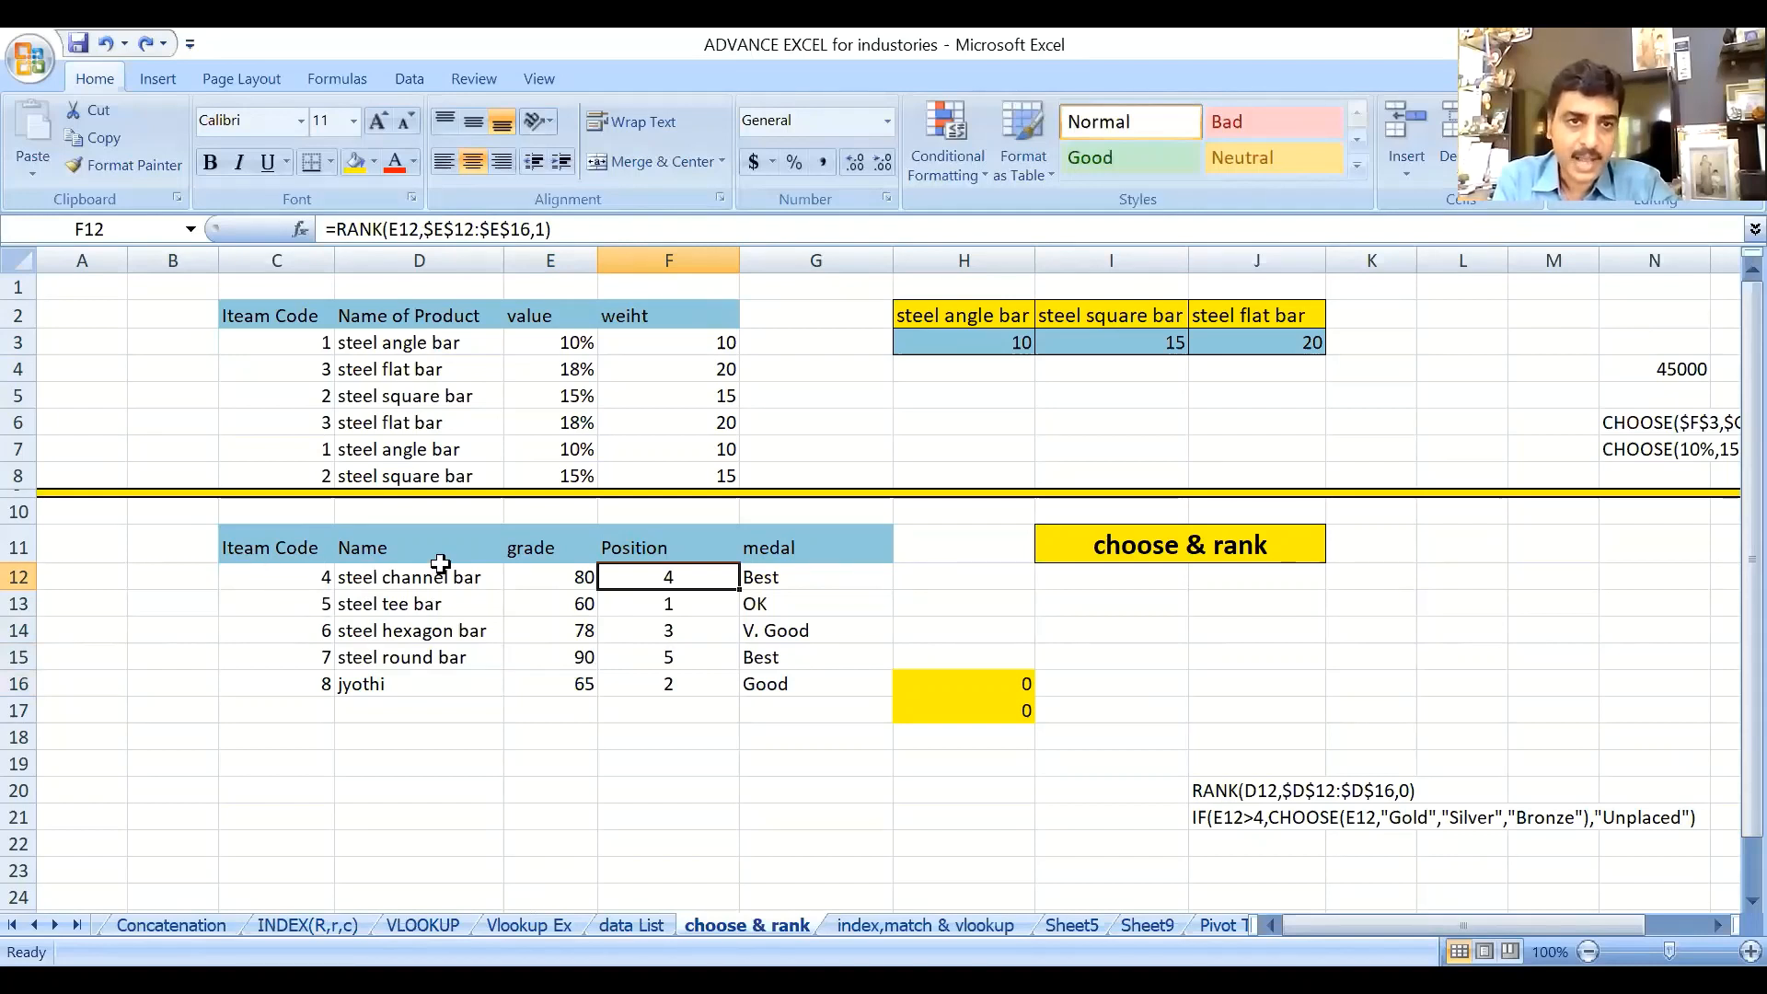
pyautogui.click(550, 580)
pyautogui.click(676, 578)
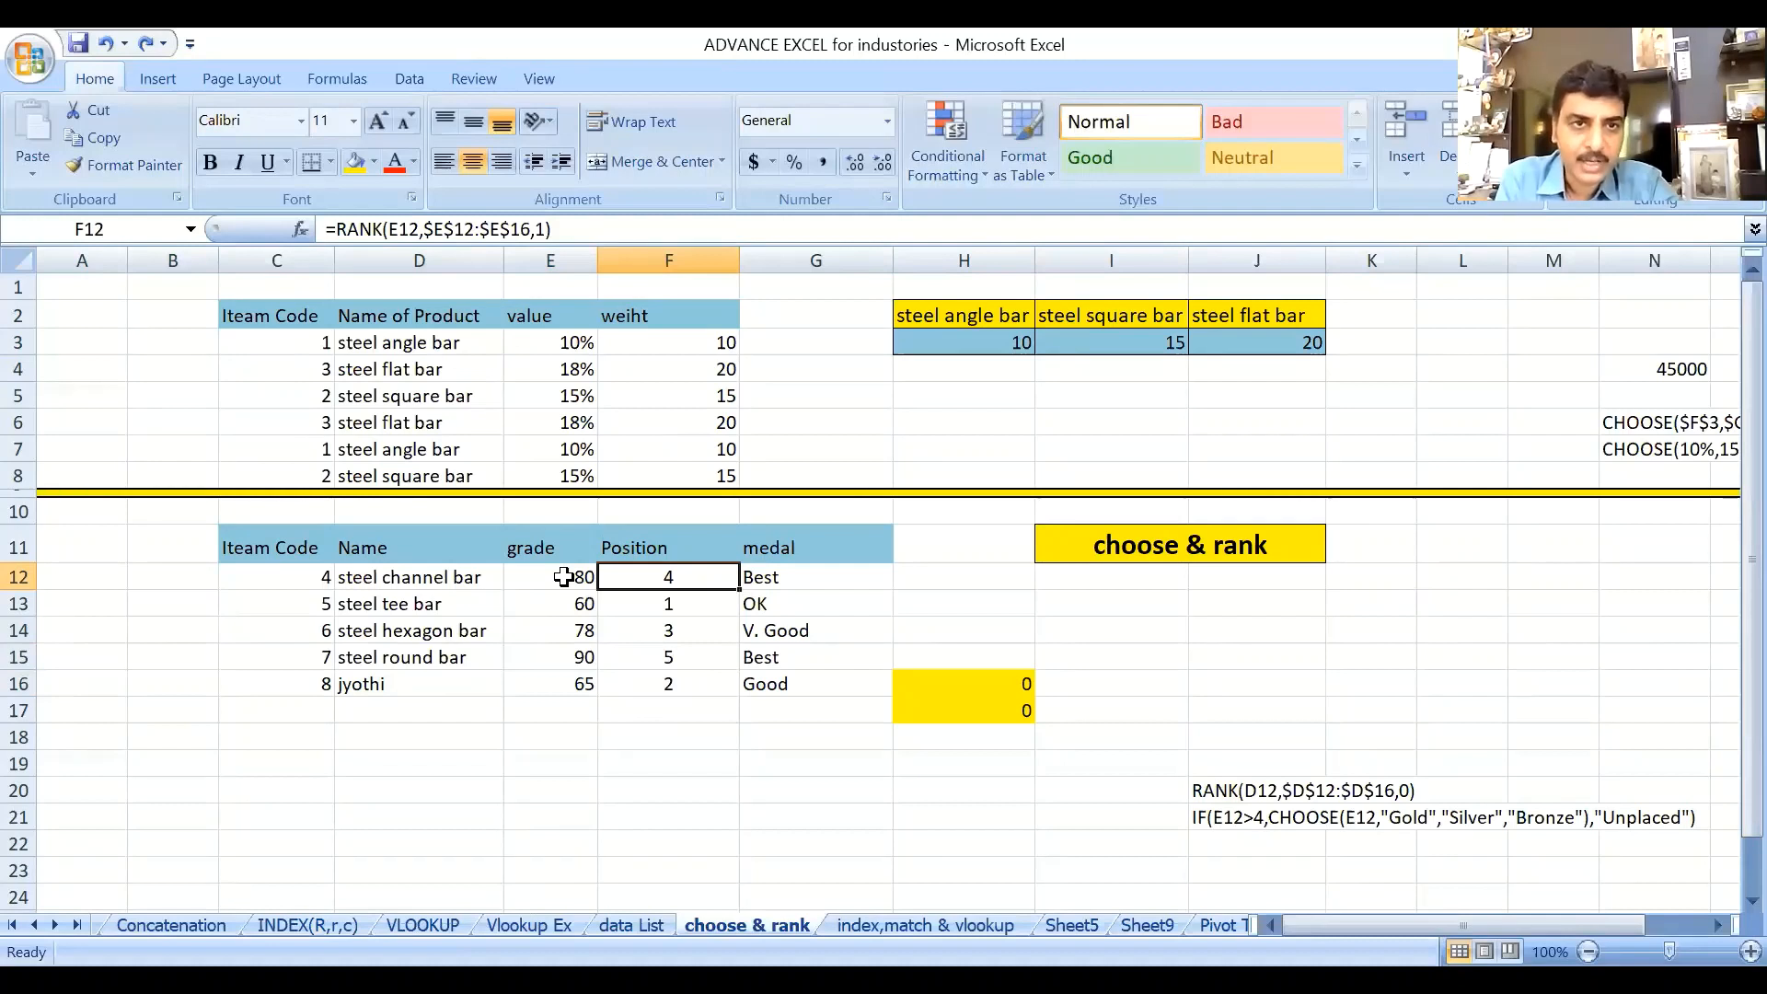
pyautogui.moveTo(563, 577); pyautogui.dragTo(548, 701)
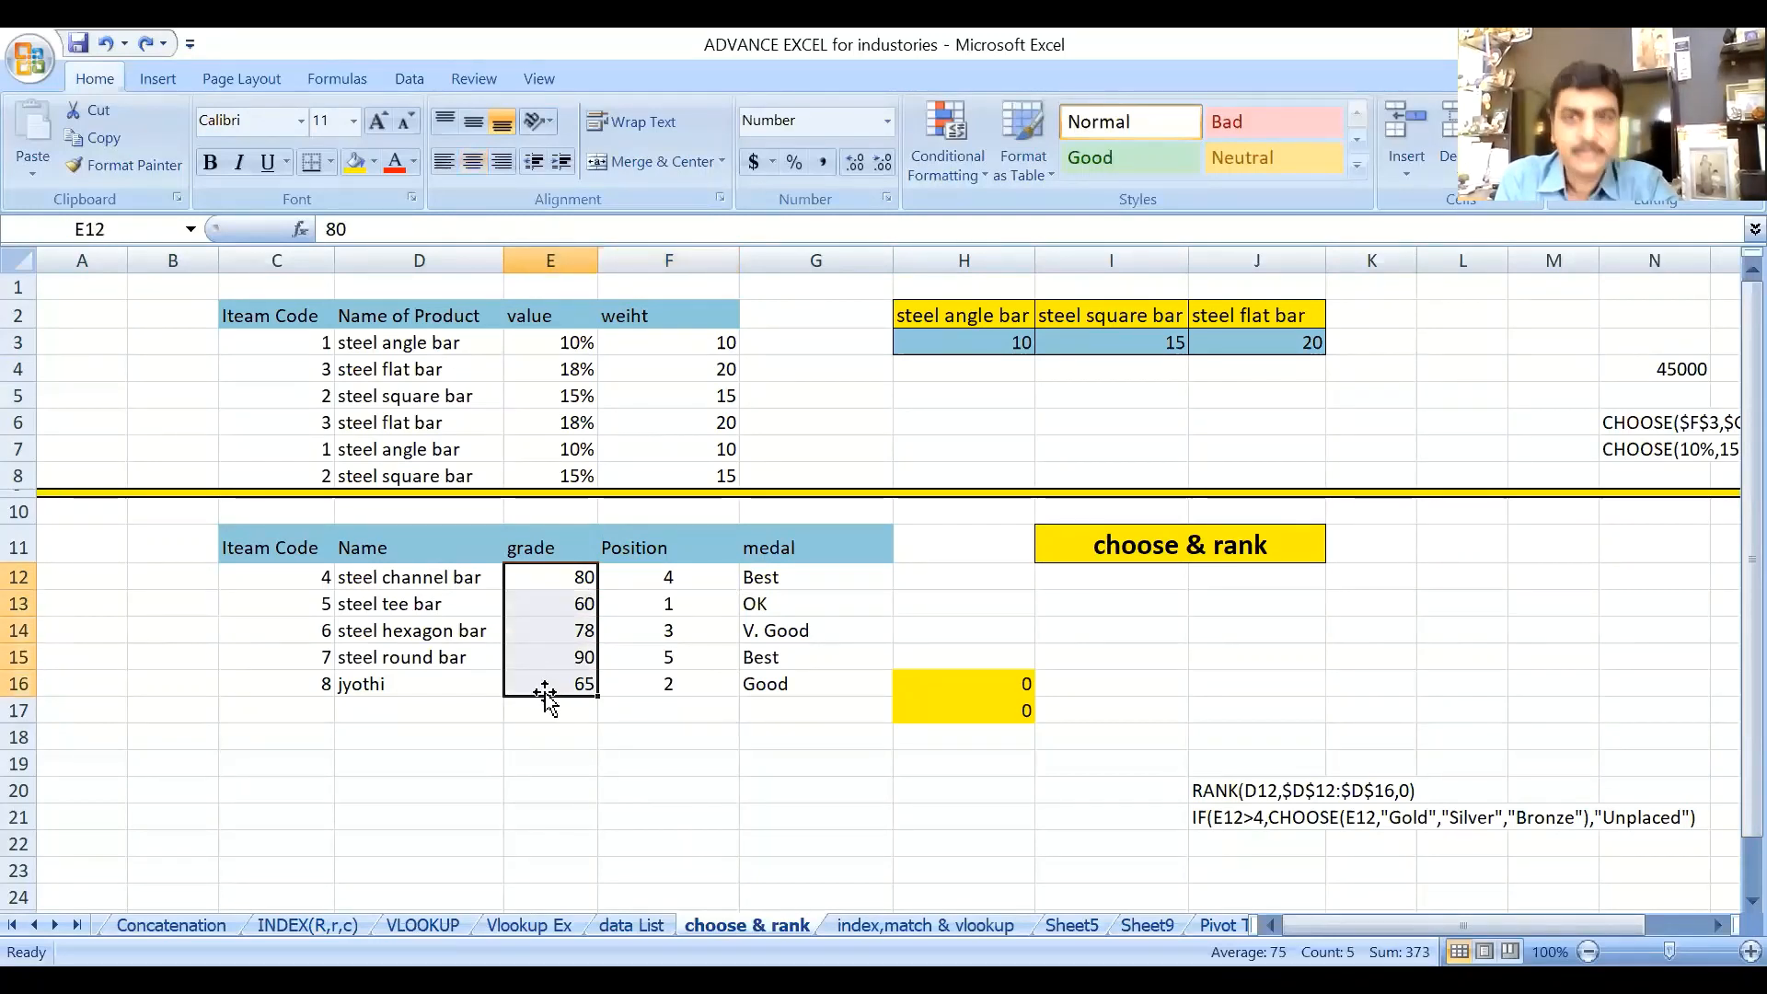
pyautogui.click(660, 576)
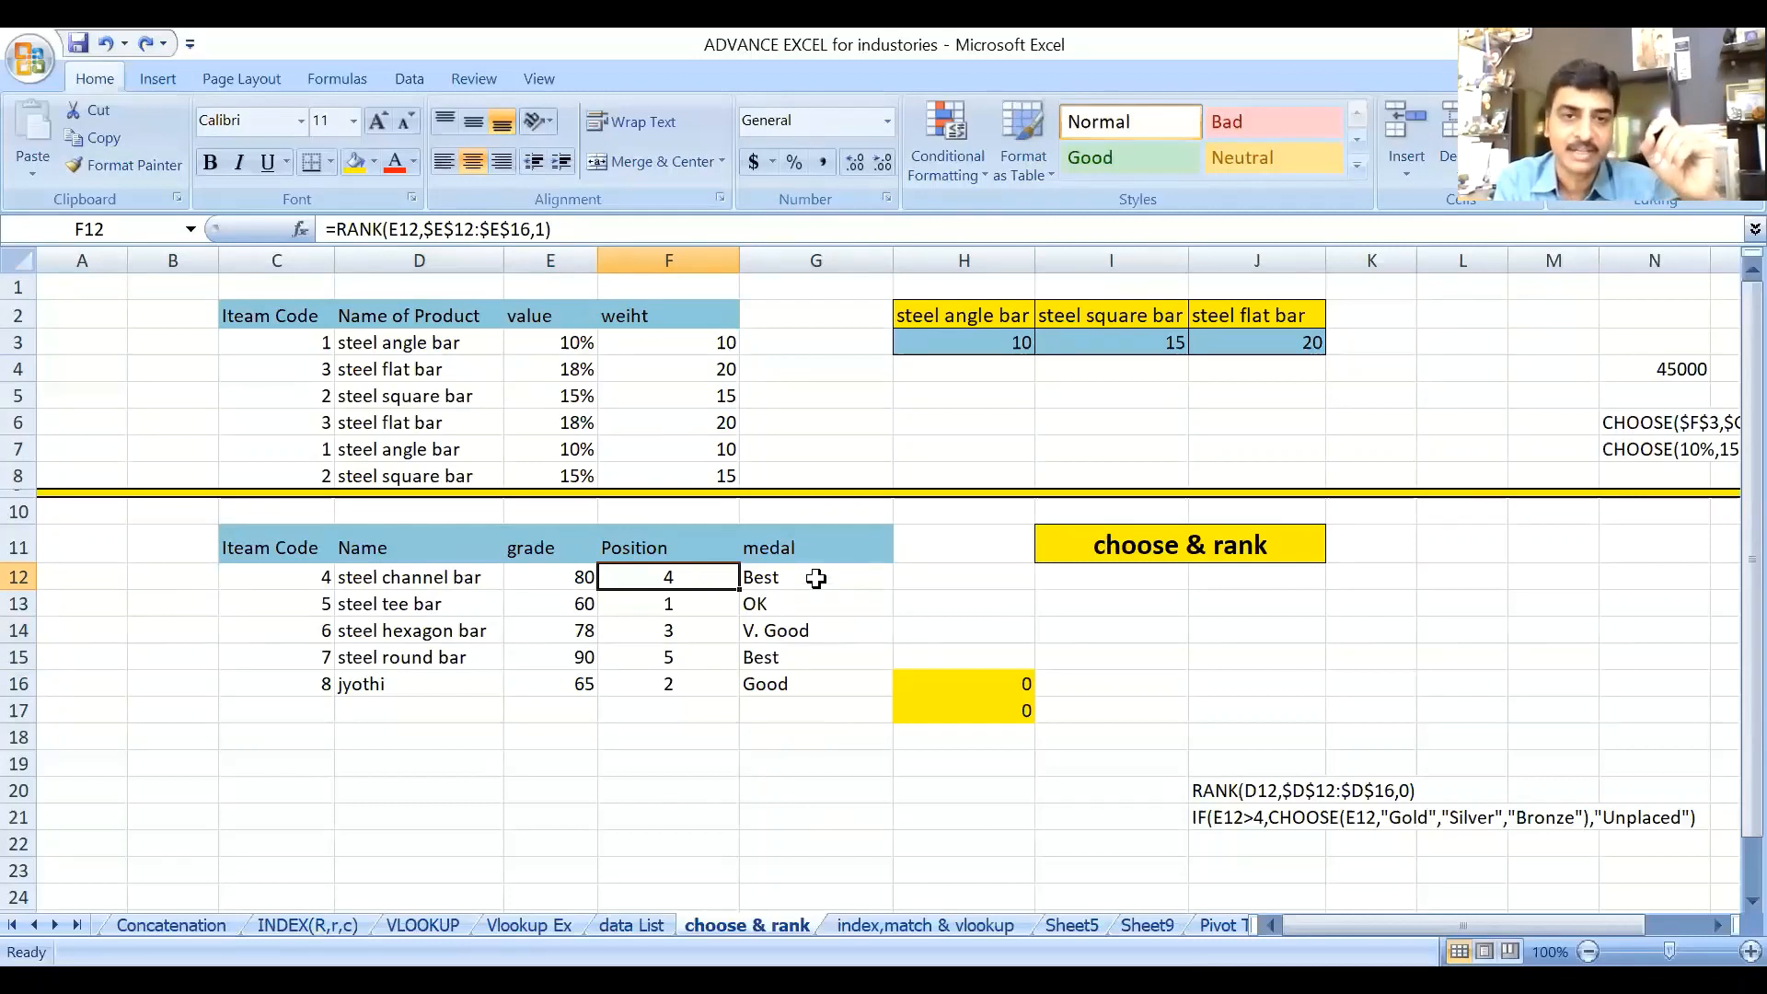
# Inspect the arguments of the IF and CHOOSE formula in G12 that assigns the medal, and check its copy in G16.
pyautogui.click(811, 576)
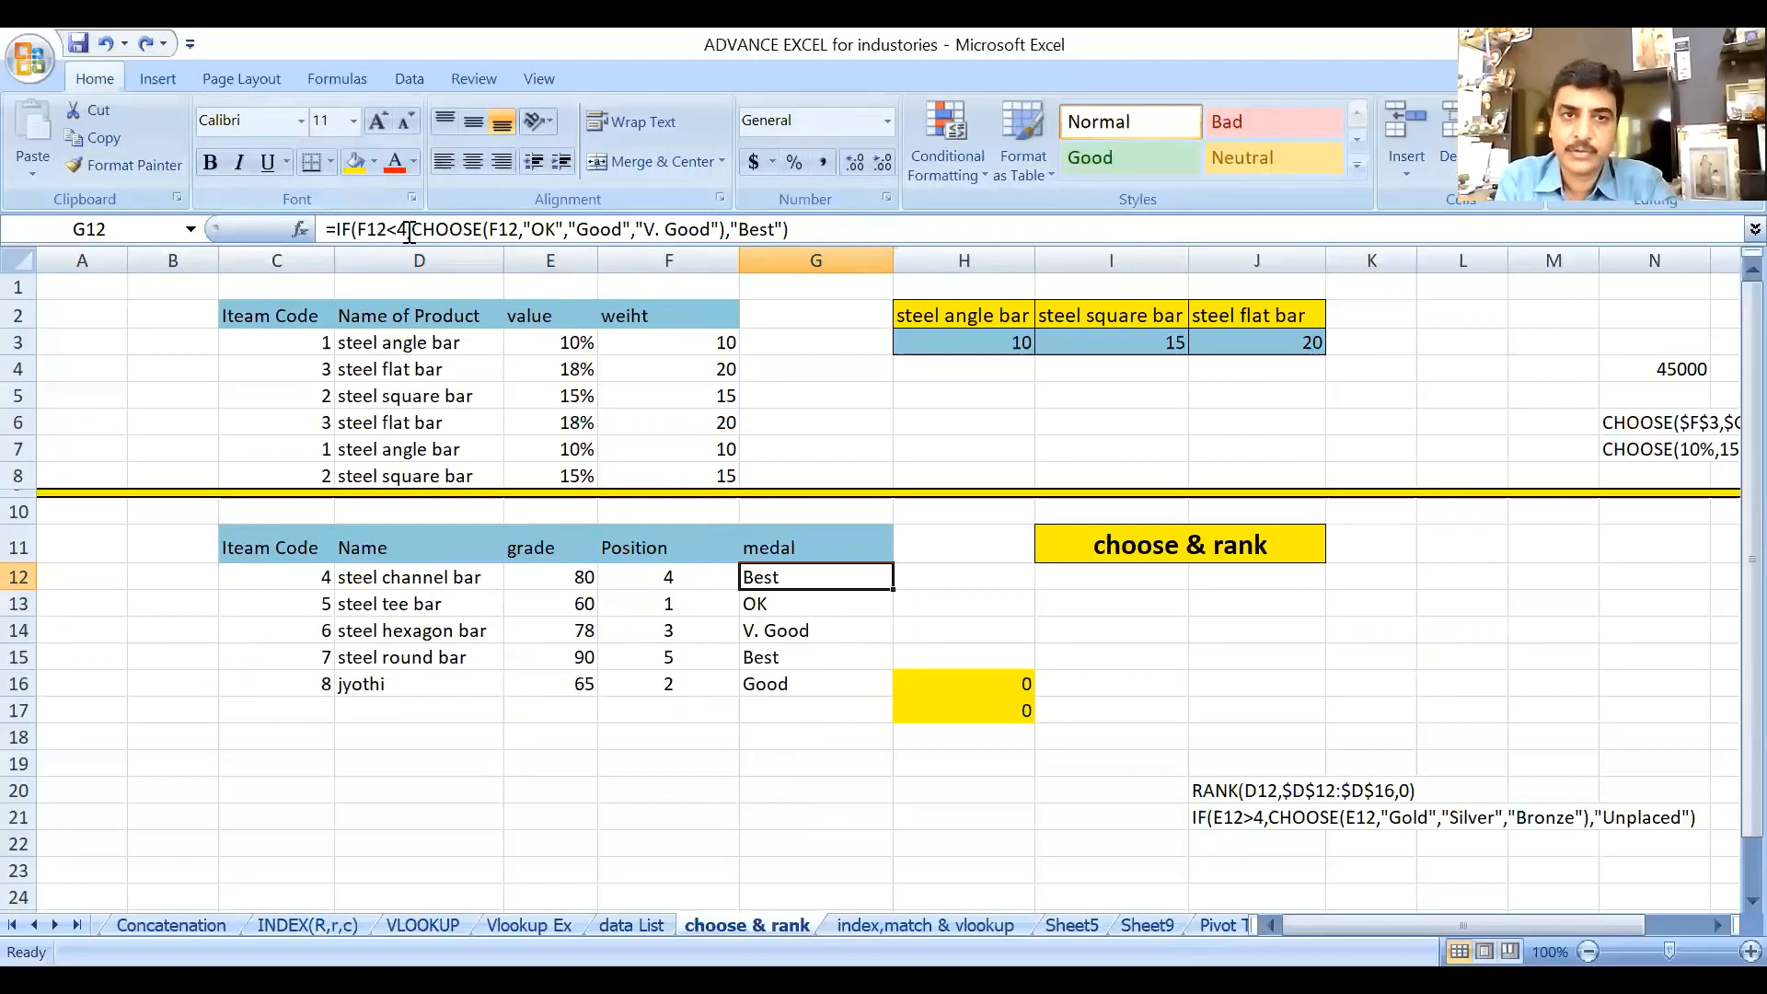
pyautogui.click(552, 228)
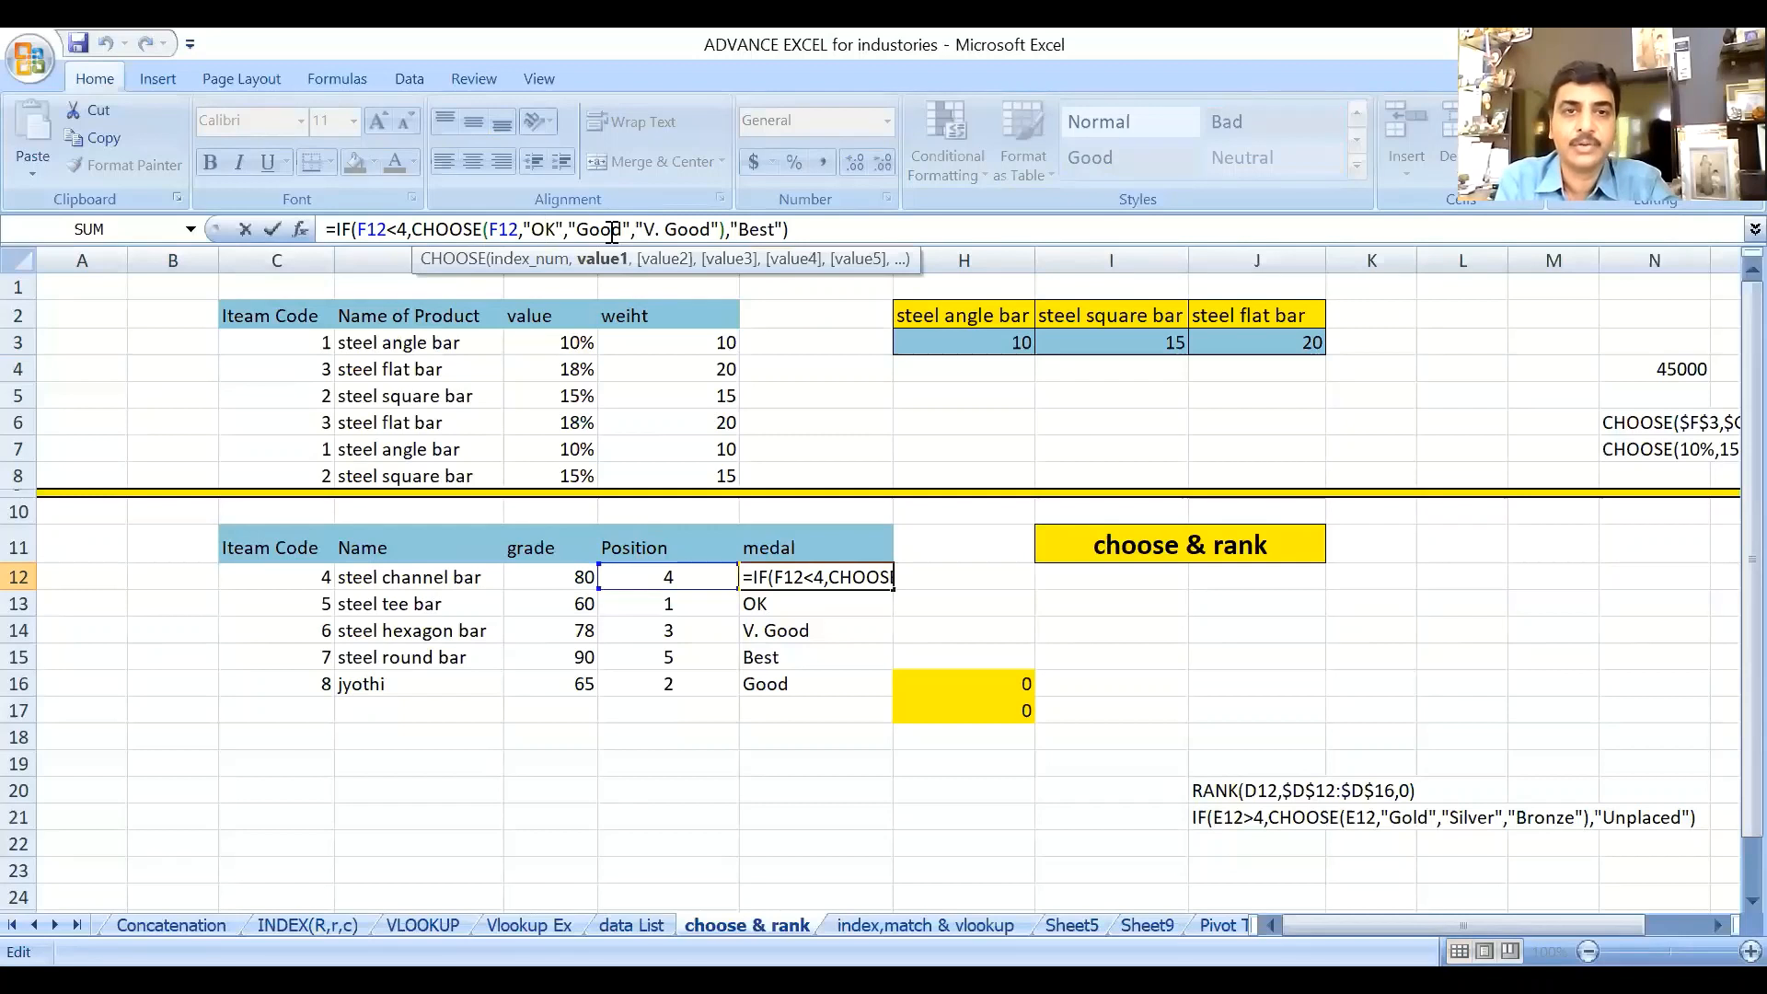
pyautogui.press('Right')
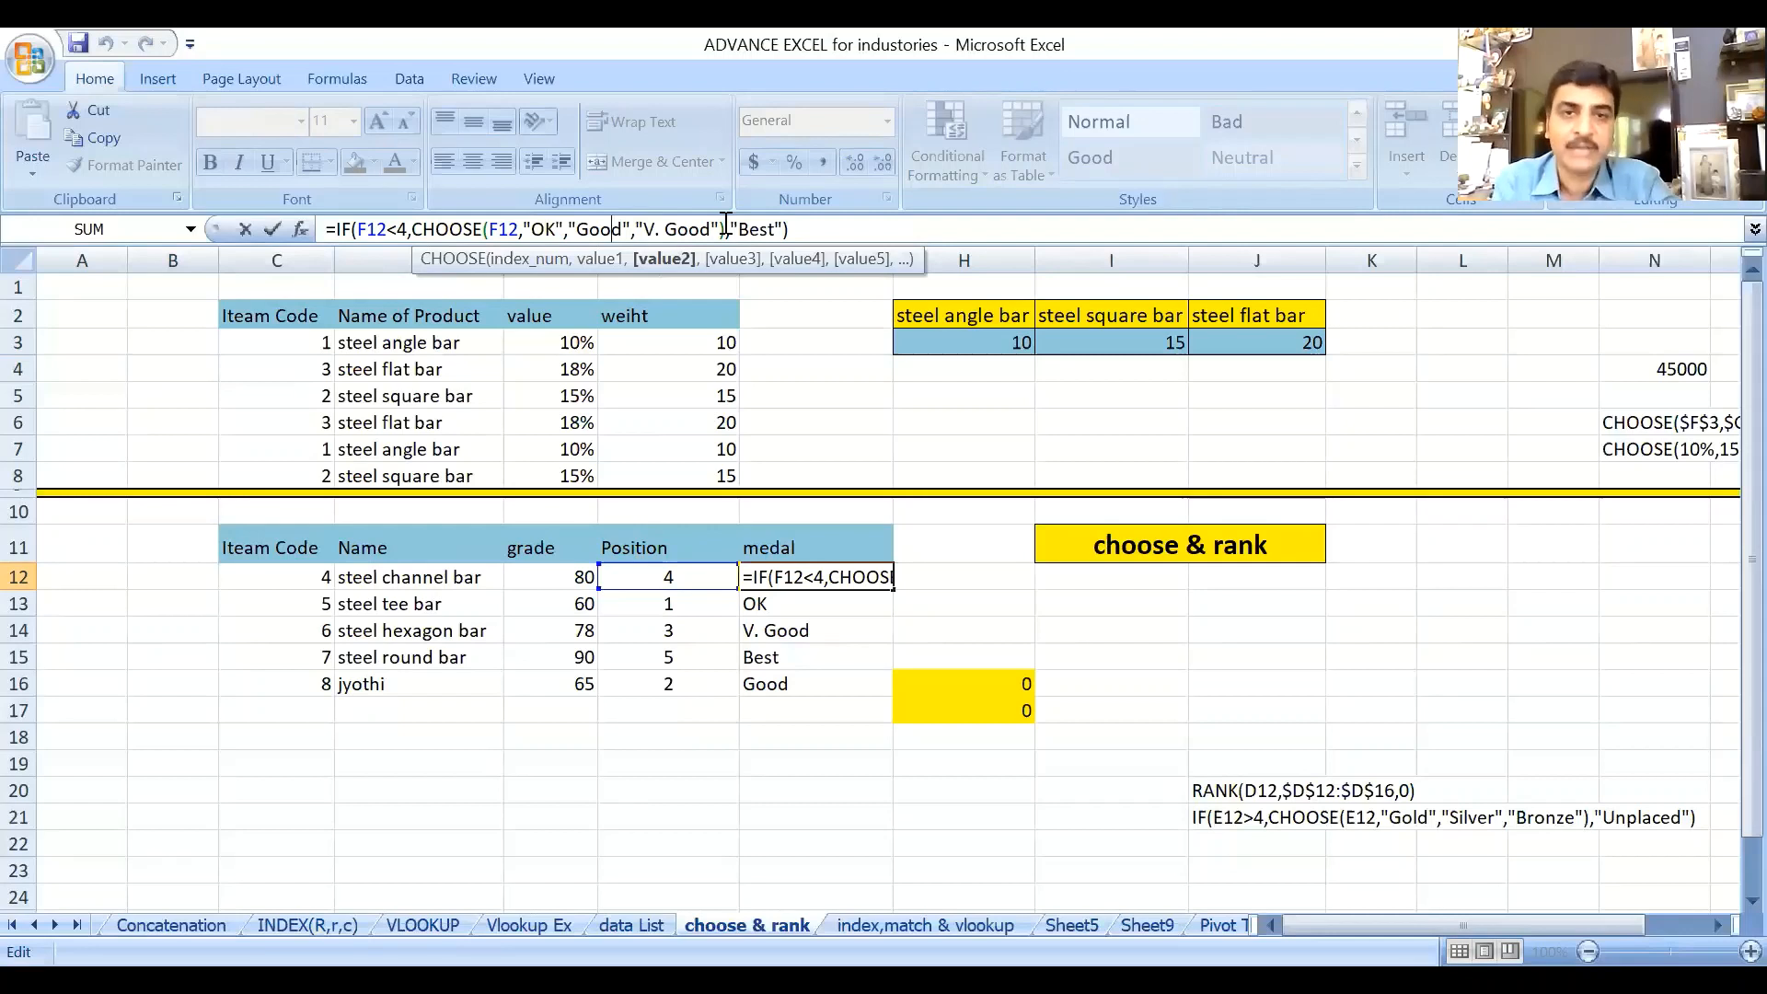
pyautogui.click(829, 681)
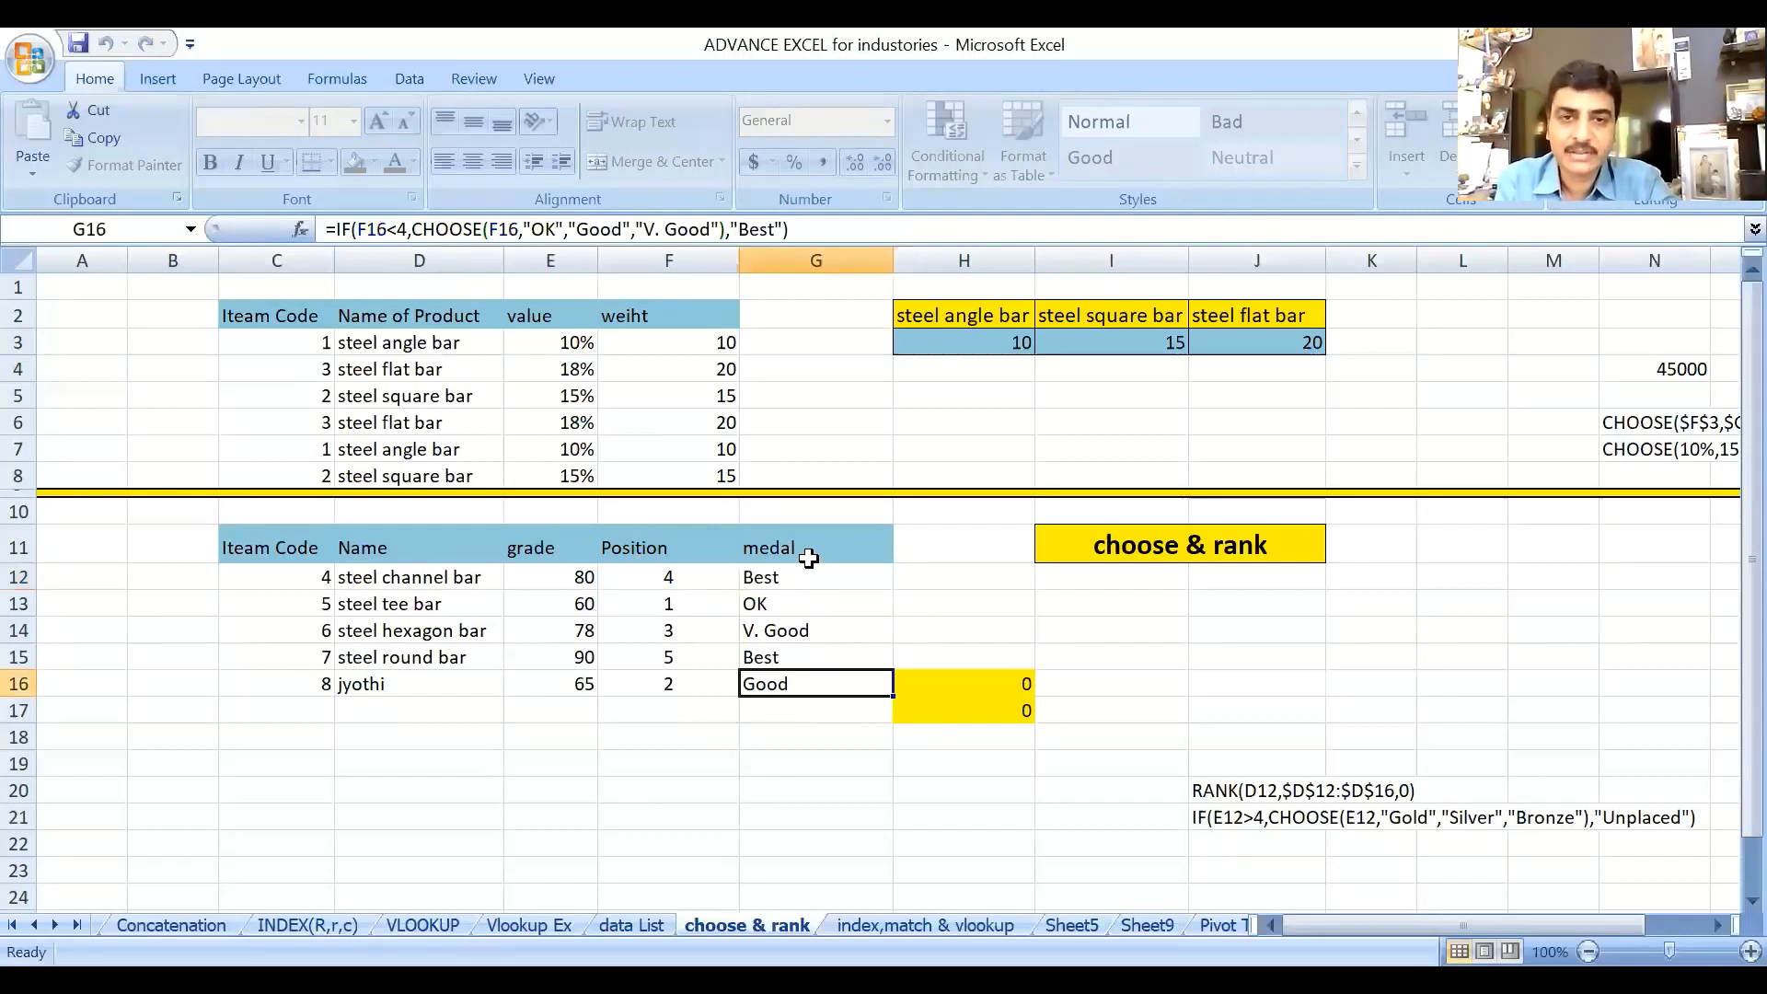
pyautogui.click(806, 576)
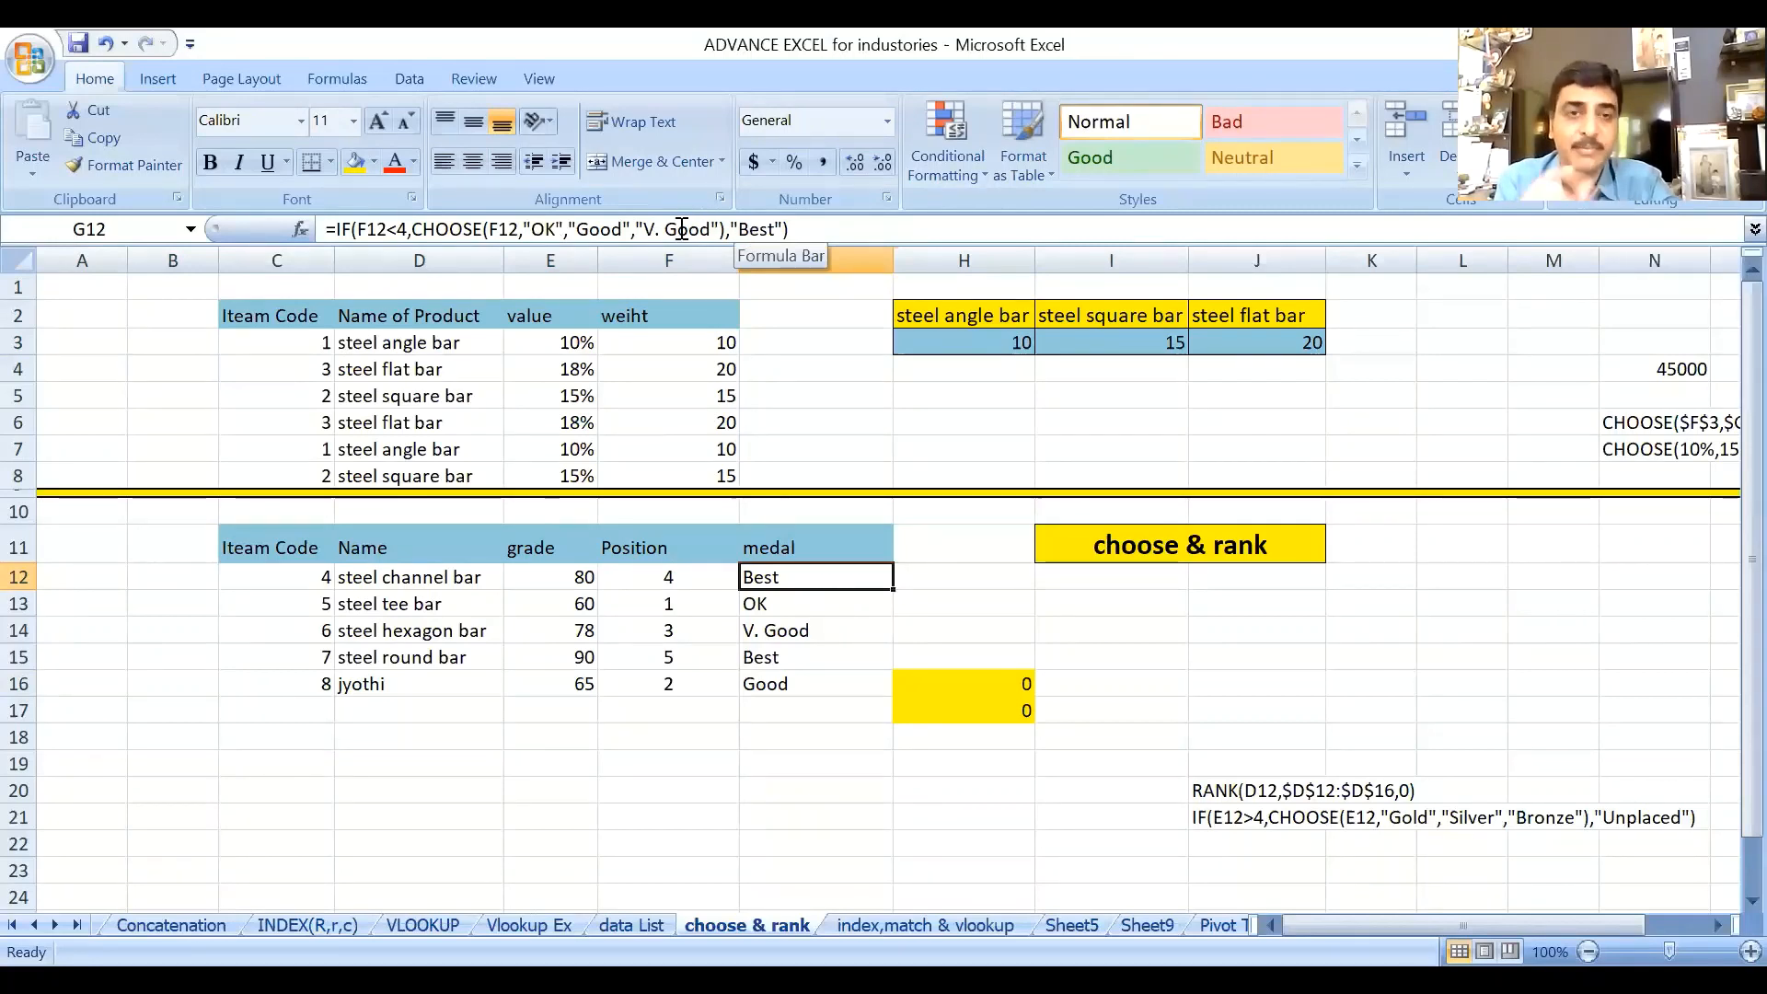
# Compare the positions in F12:F16 with the medal formulas in G12, G14 and G16.
pyautogui.moveTo(685, 579); pyautogui.dragTo(678, 688)
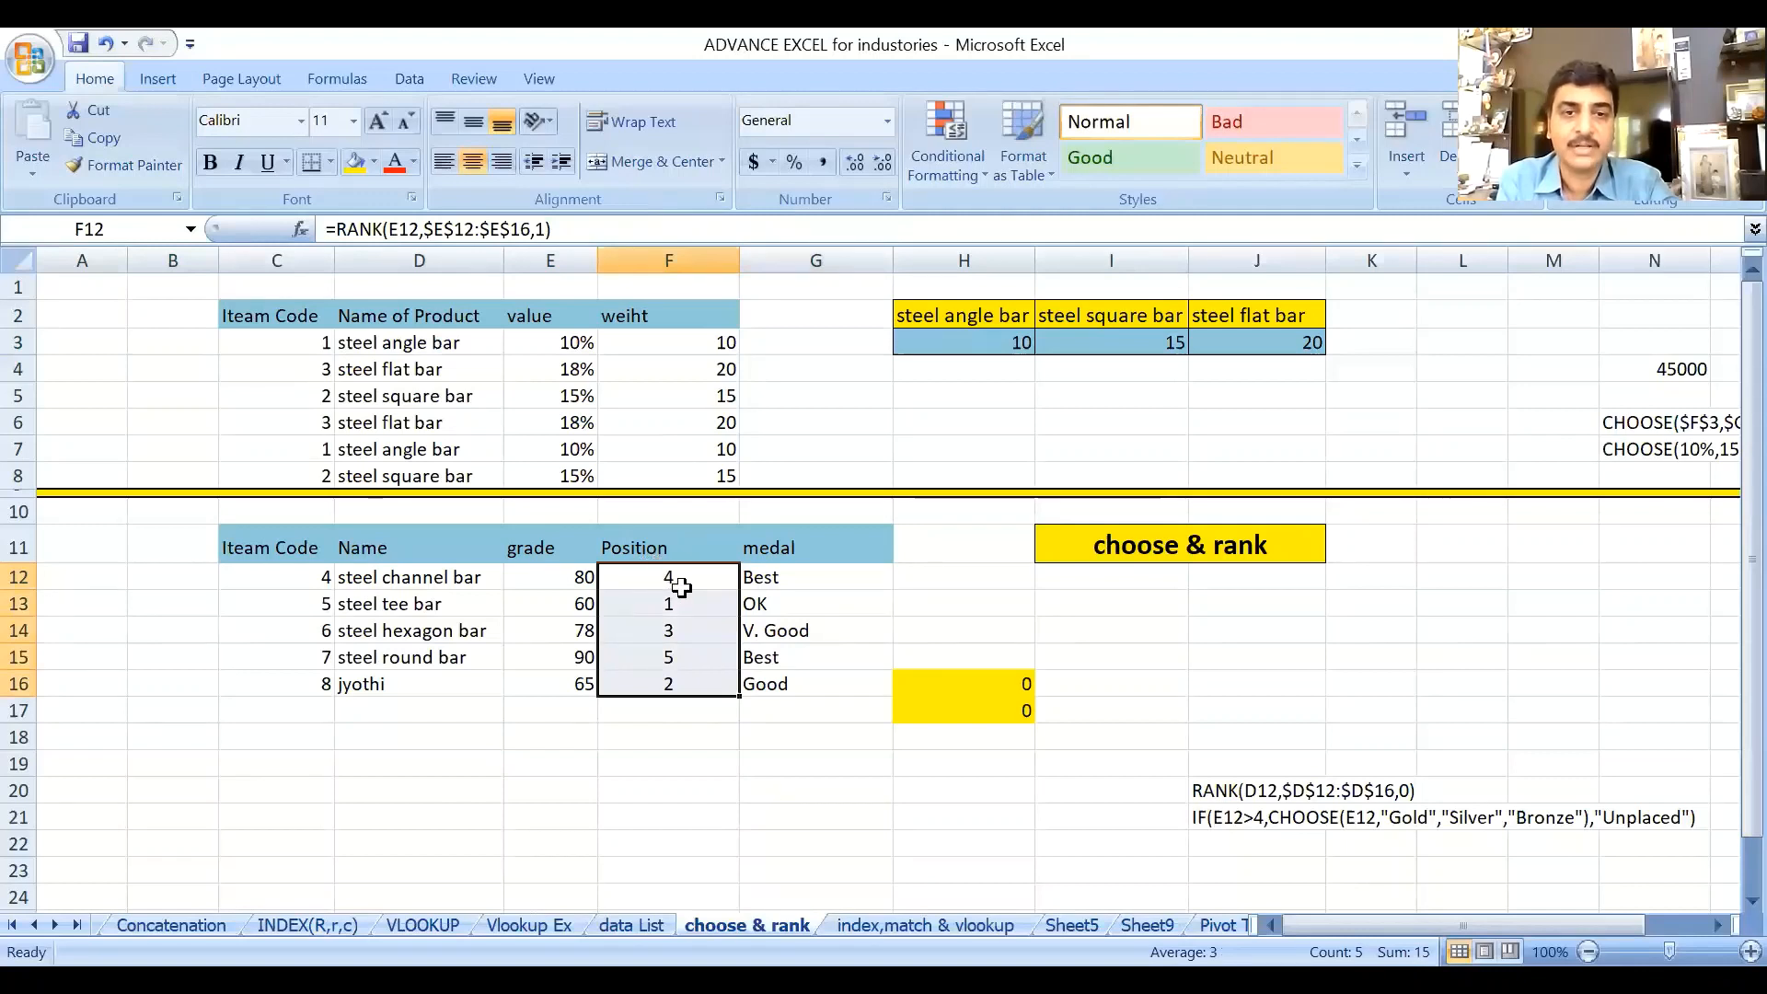
pyautogui.click(797, 580)
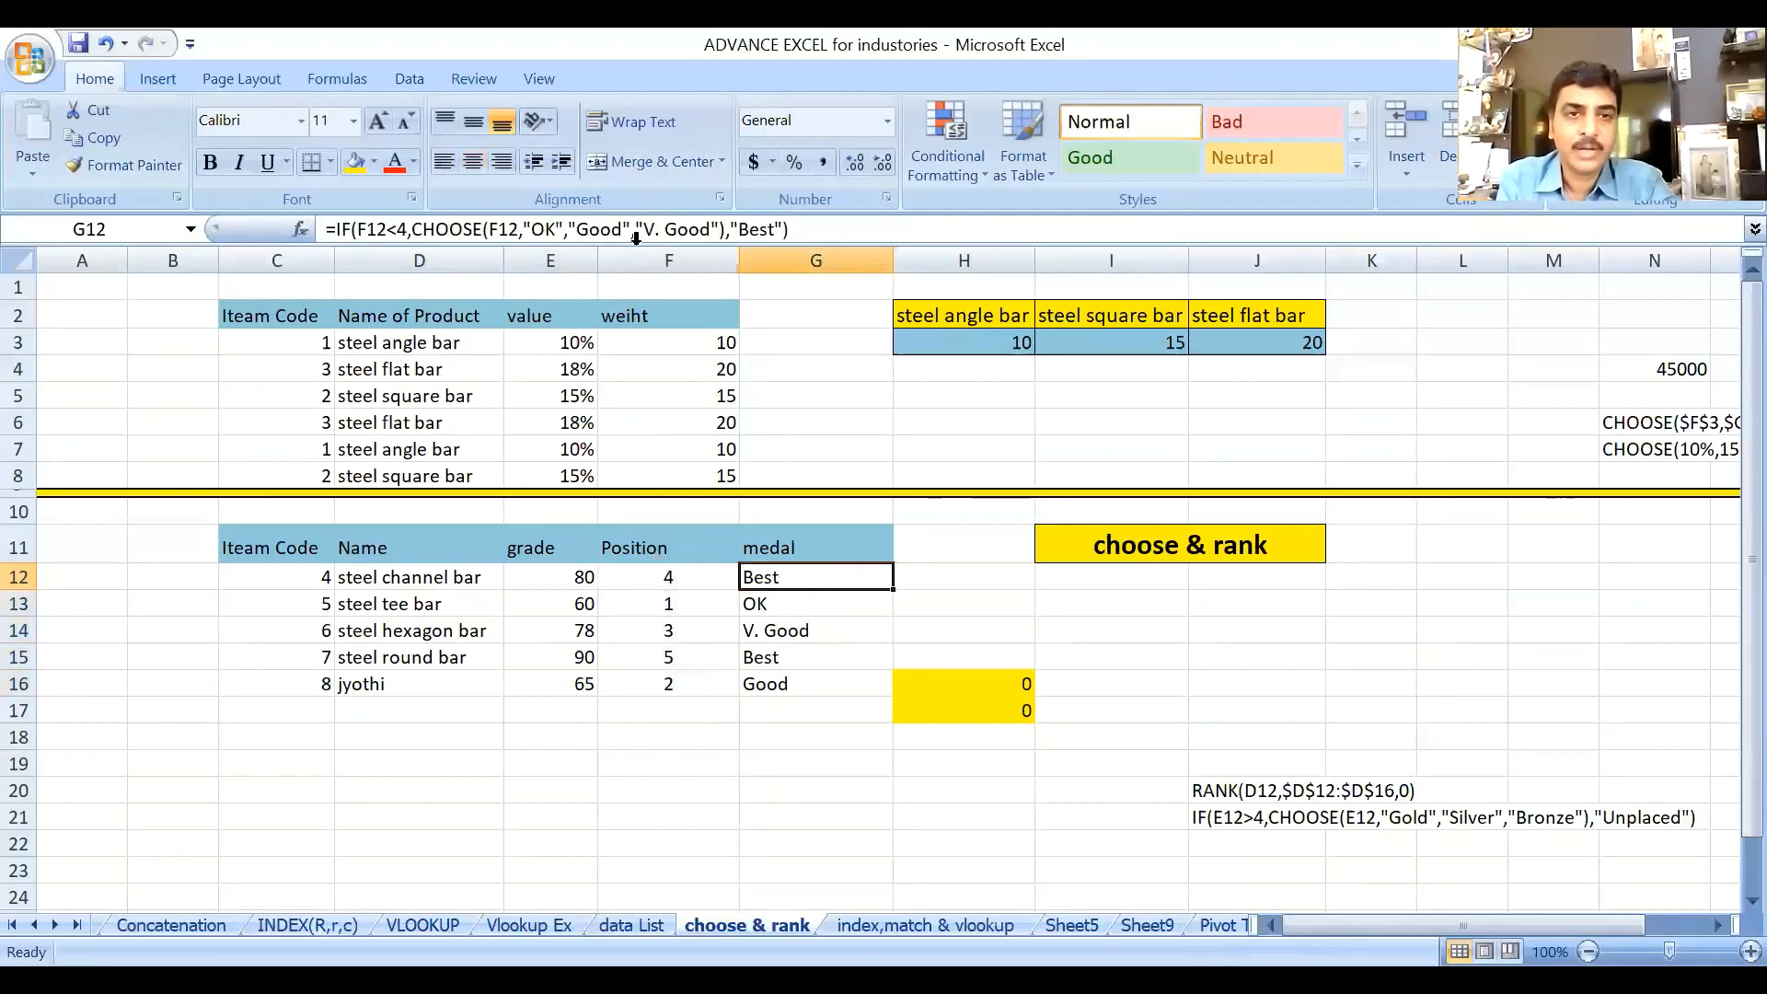
pyautogui.click(757, 688)
pyautogui.click(704, 689)
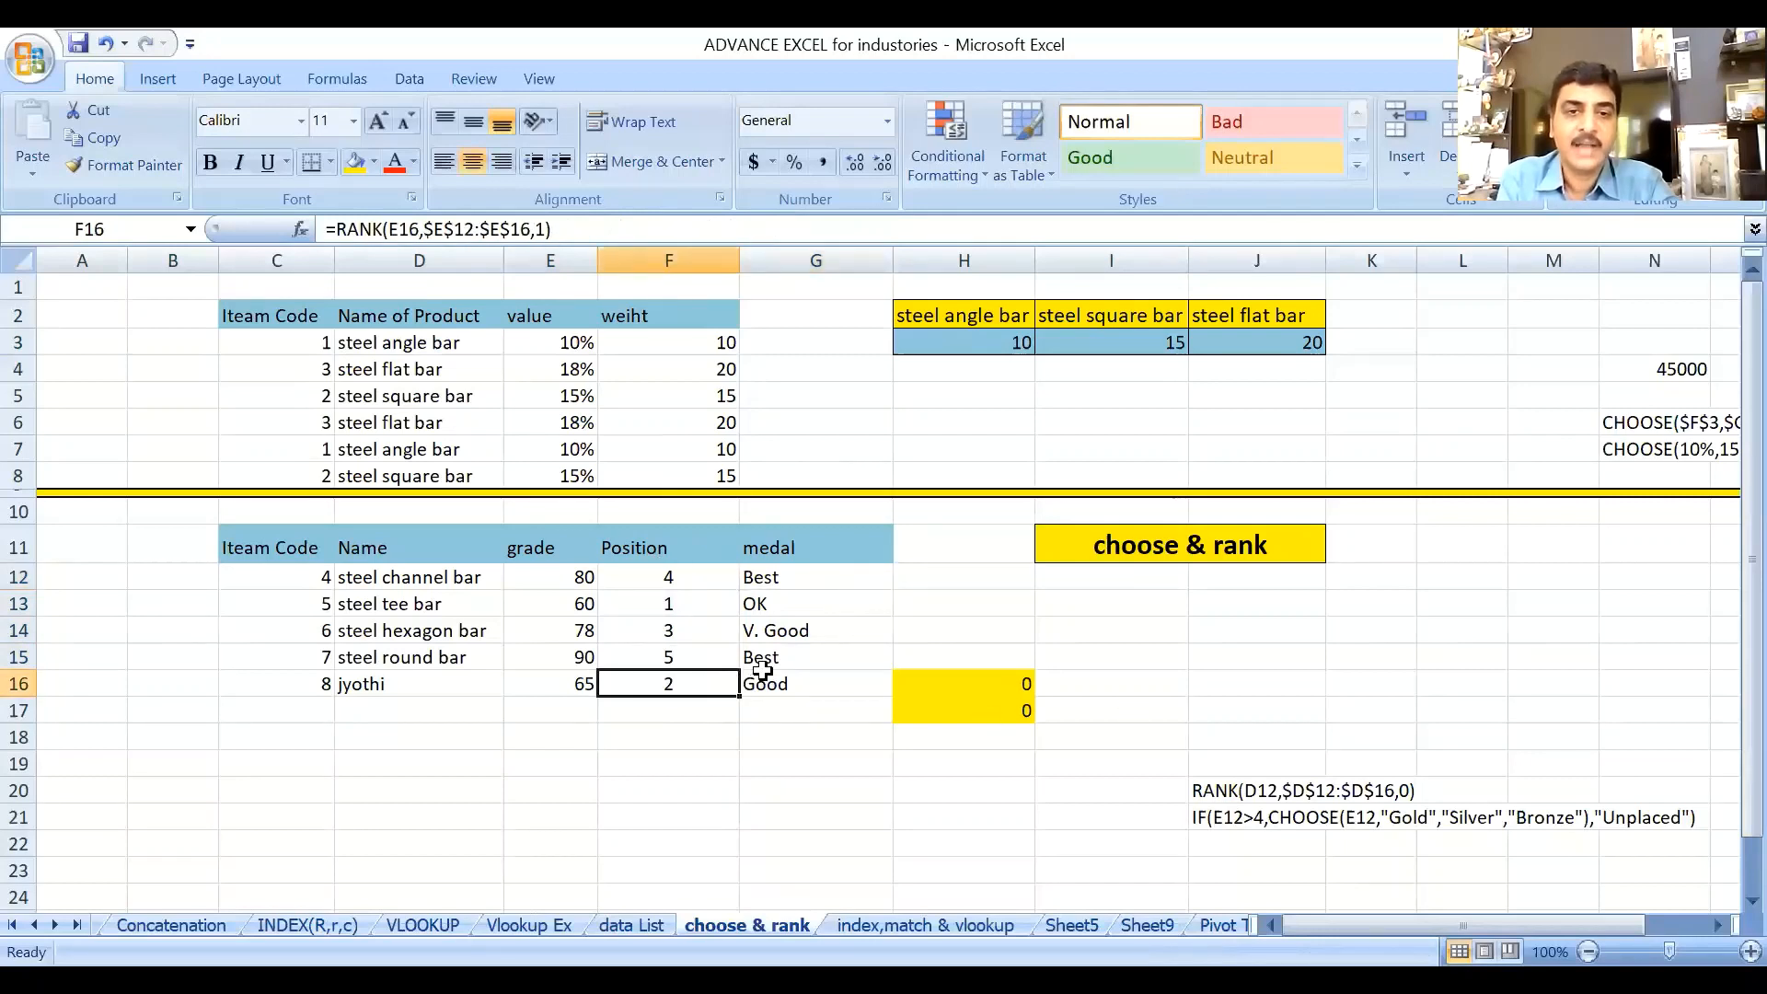
pyautogui.click(777, 628)
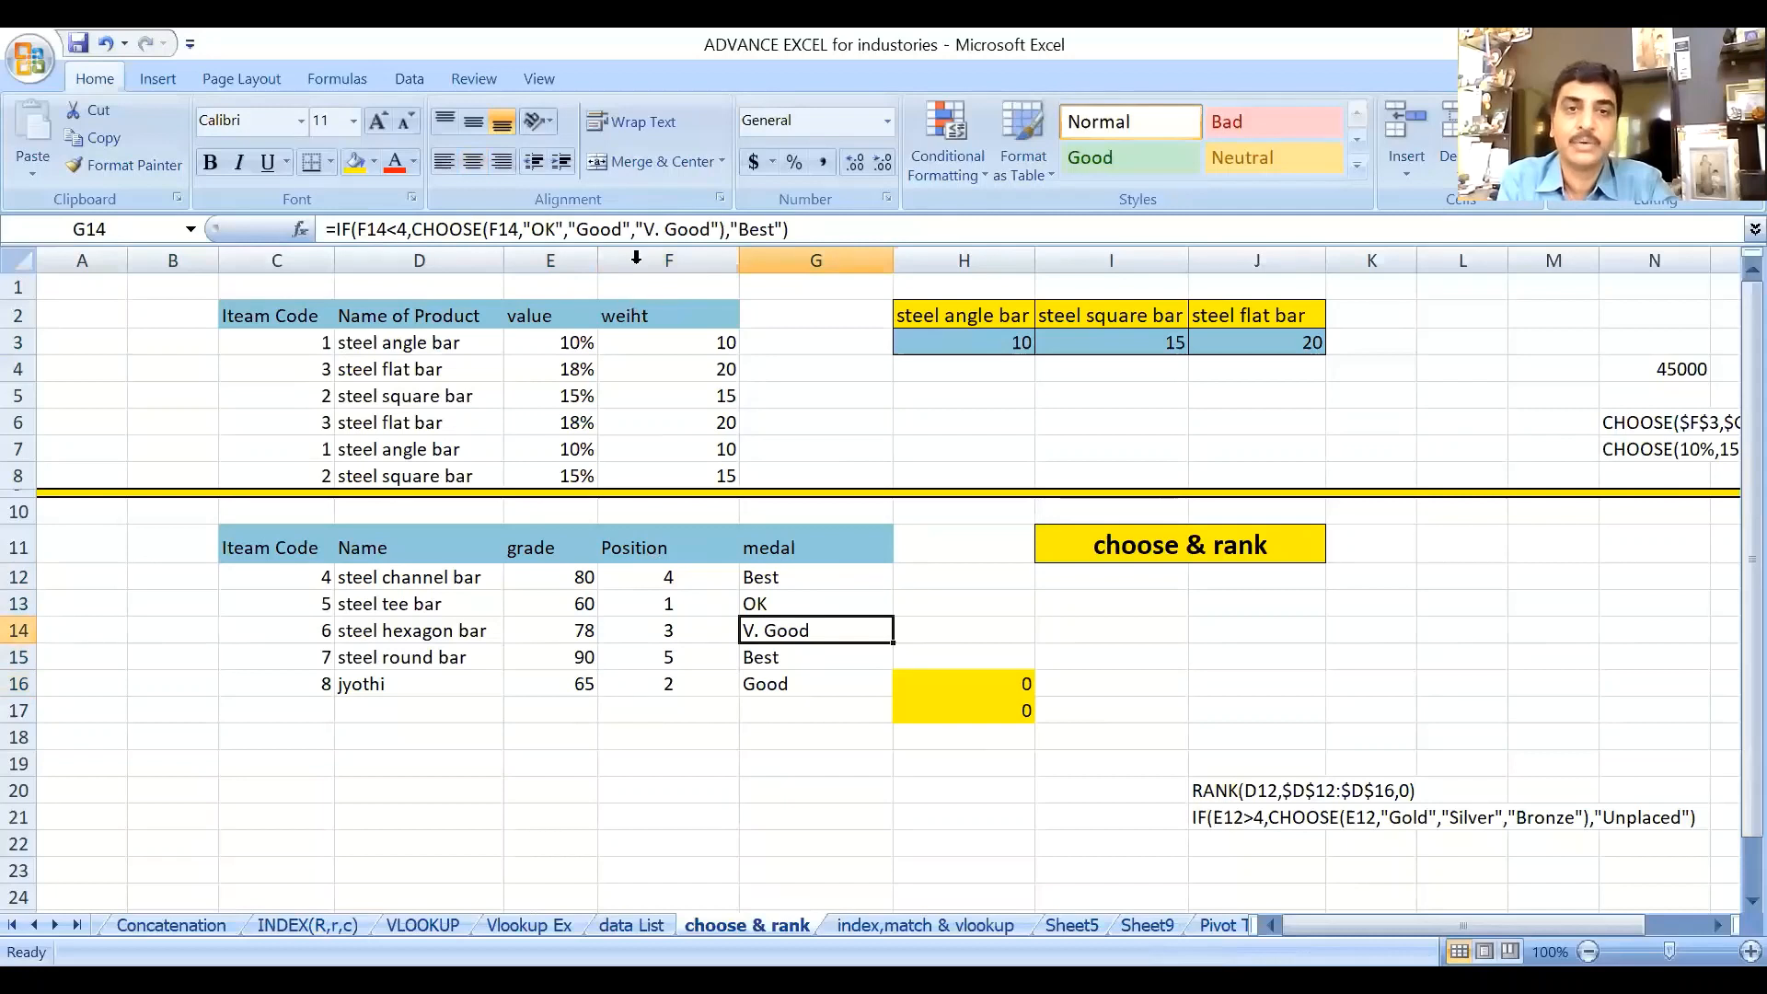
pyautogui.click(819, 760)
pyautogui.click(797, 576)
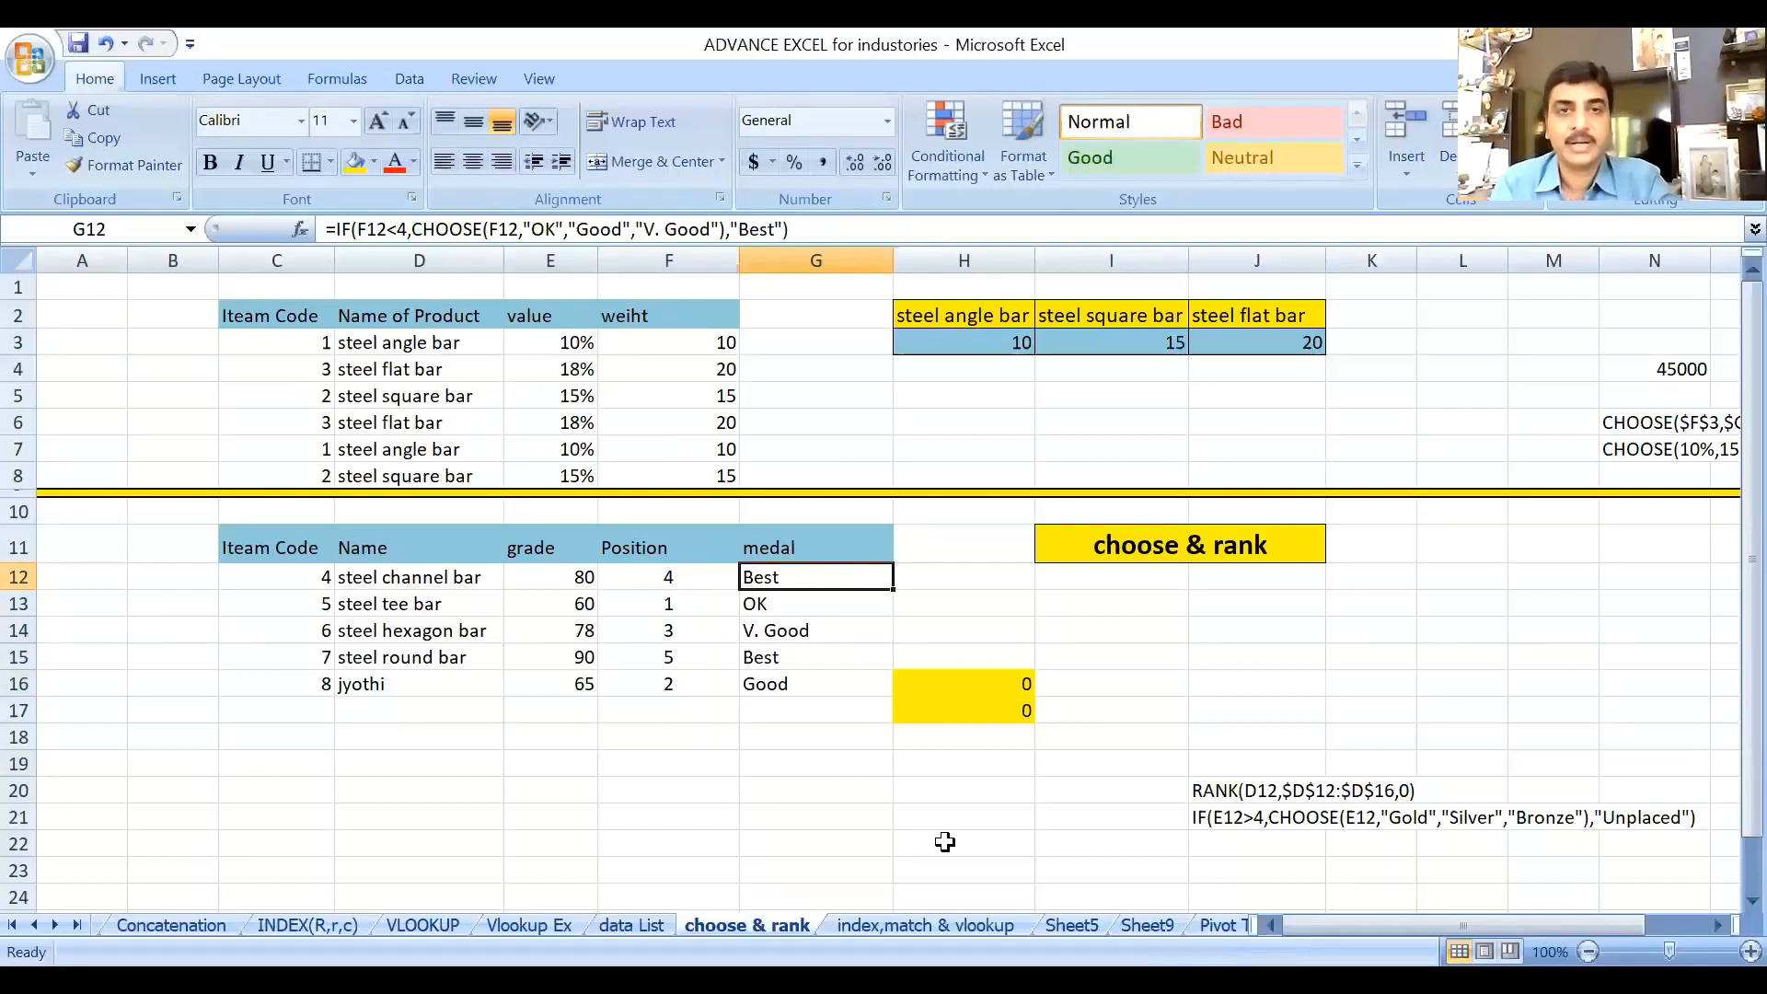
# Inspect the number and range arguments of the RANK formula in F12, leaving the formula without saving any edit.
pyautogui.click(576, 578)
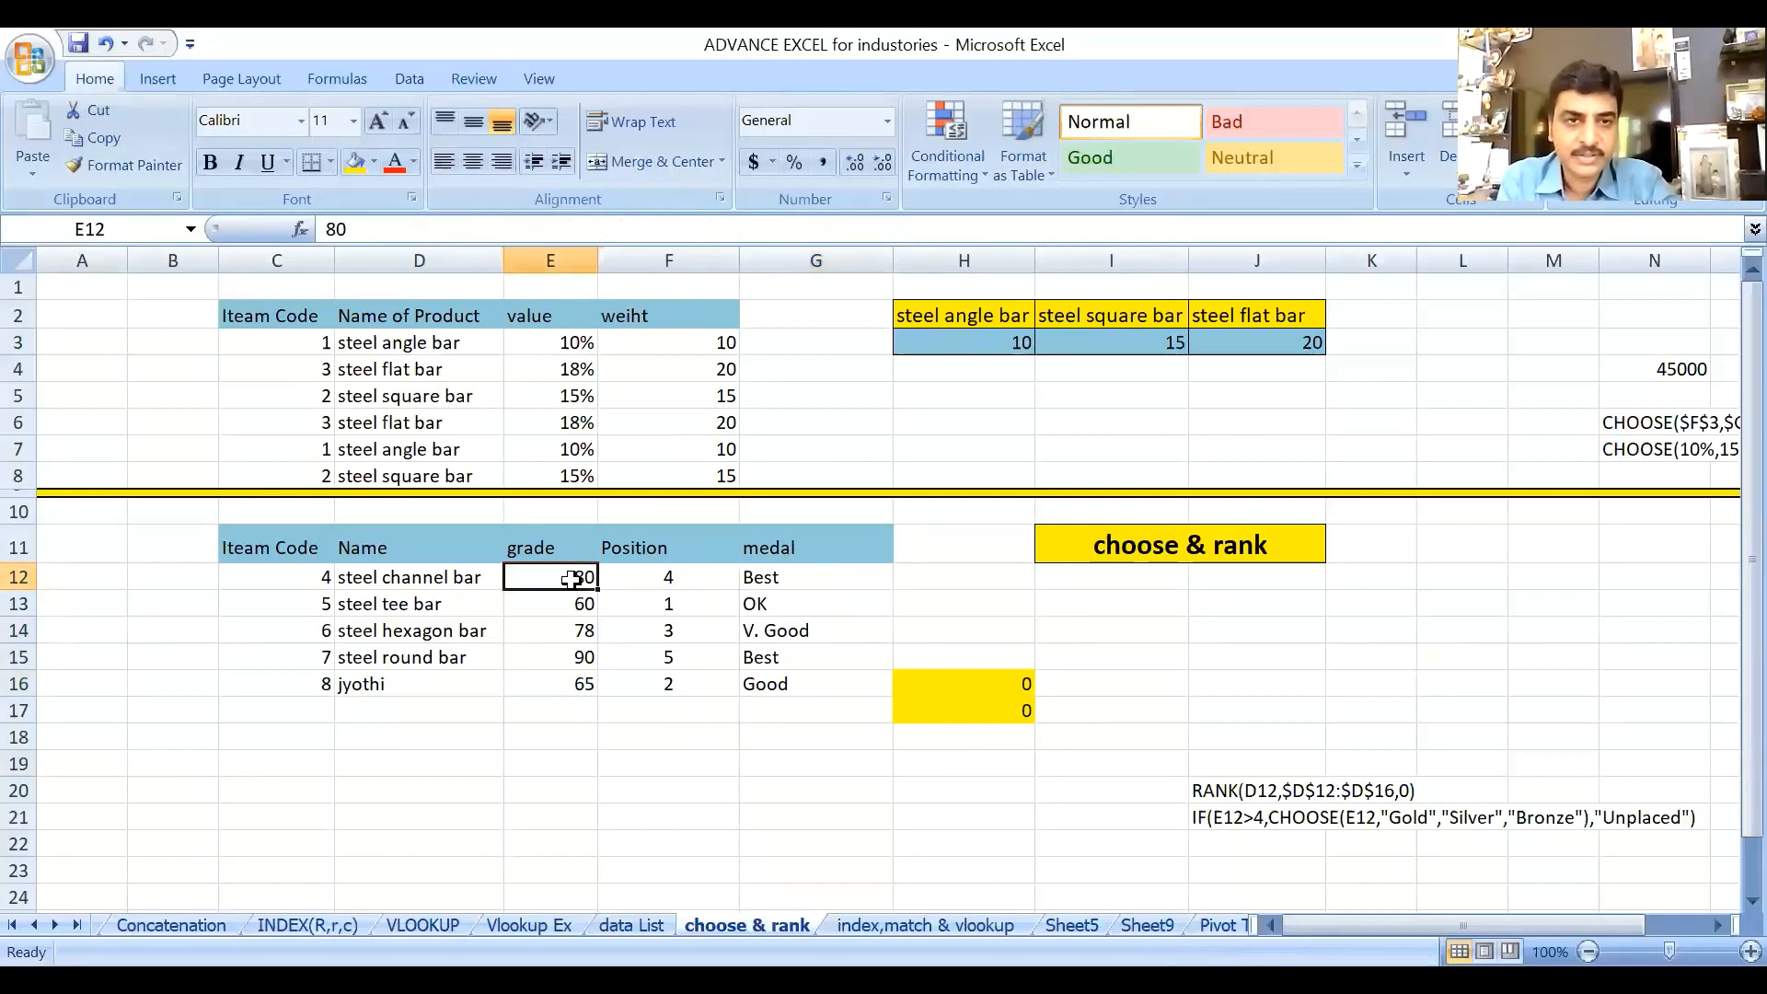
pyautogui.click(657, 552)
pyautogui.click(661, 578)
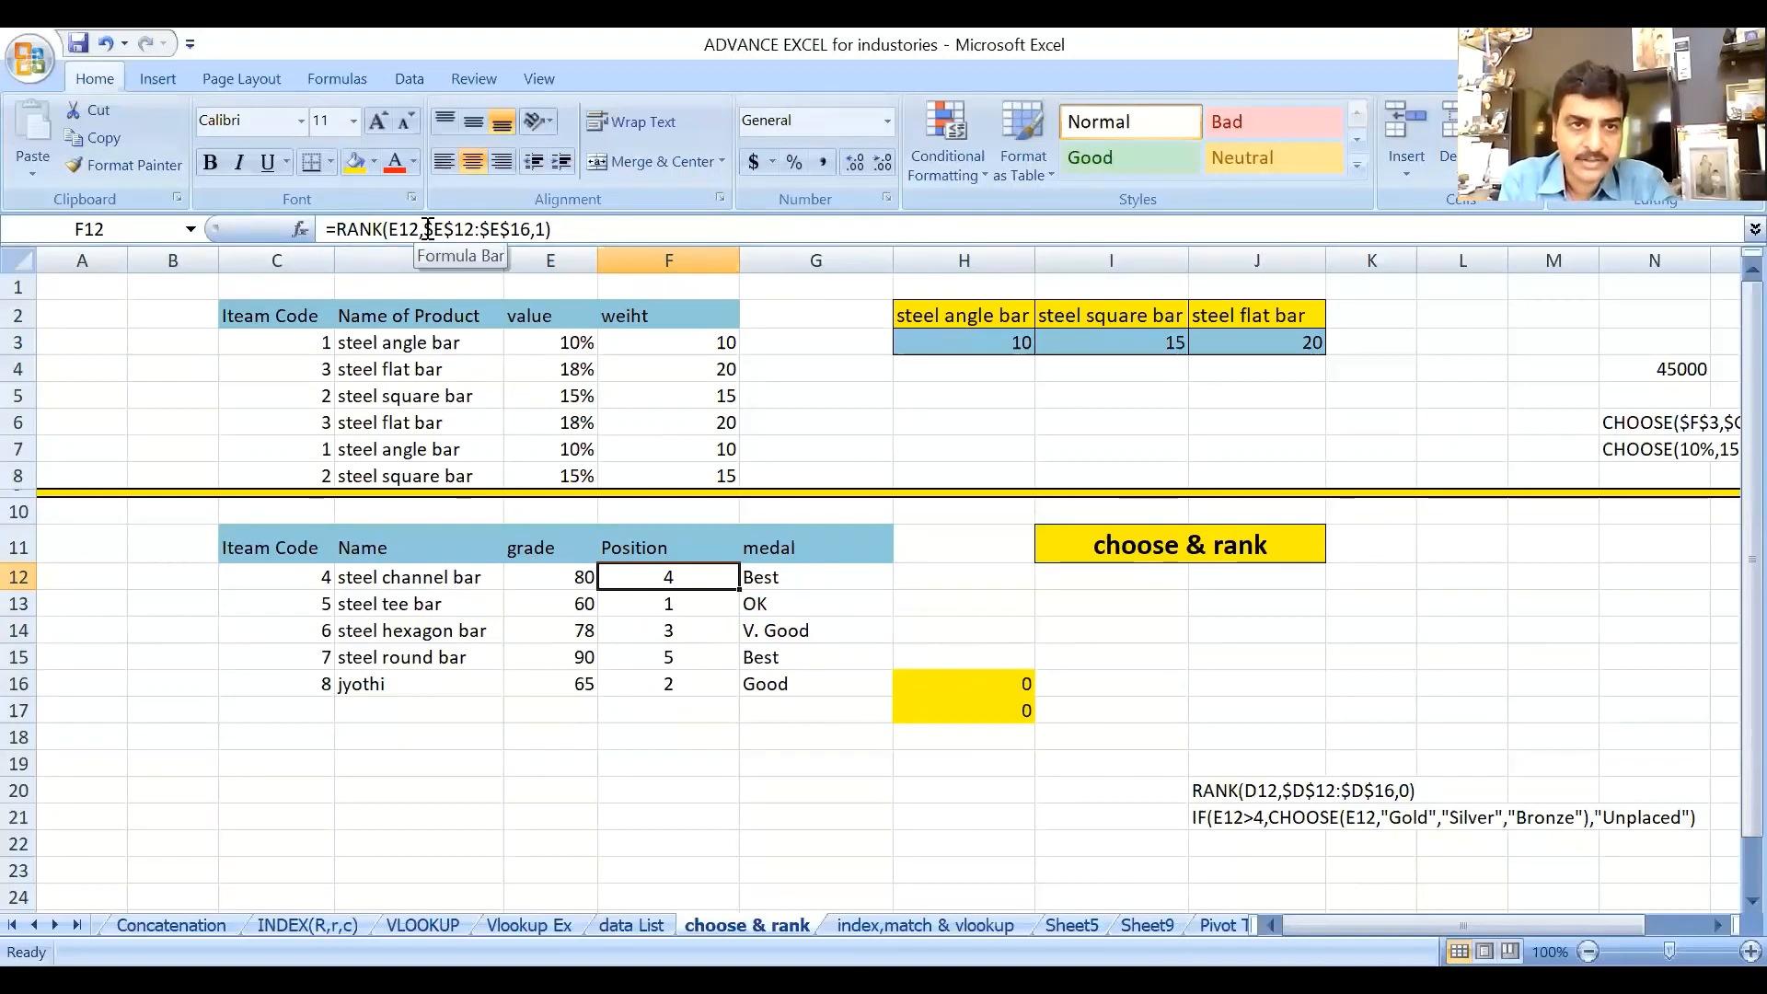
pyautogui.doubleClick(668, 575)
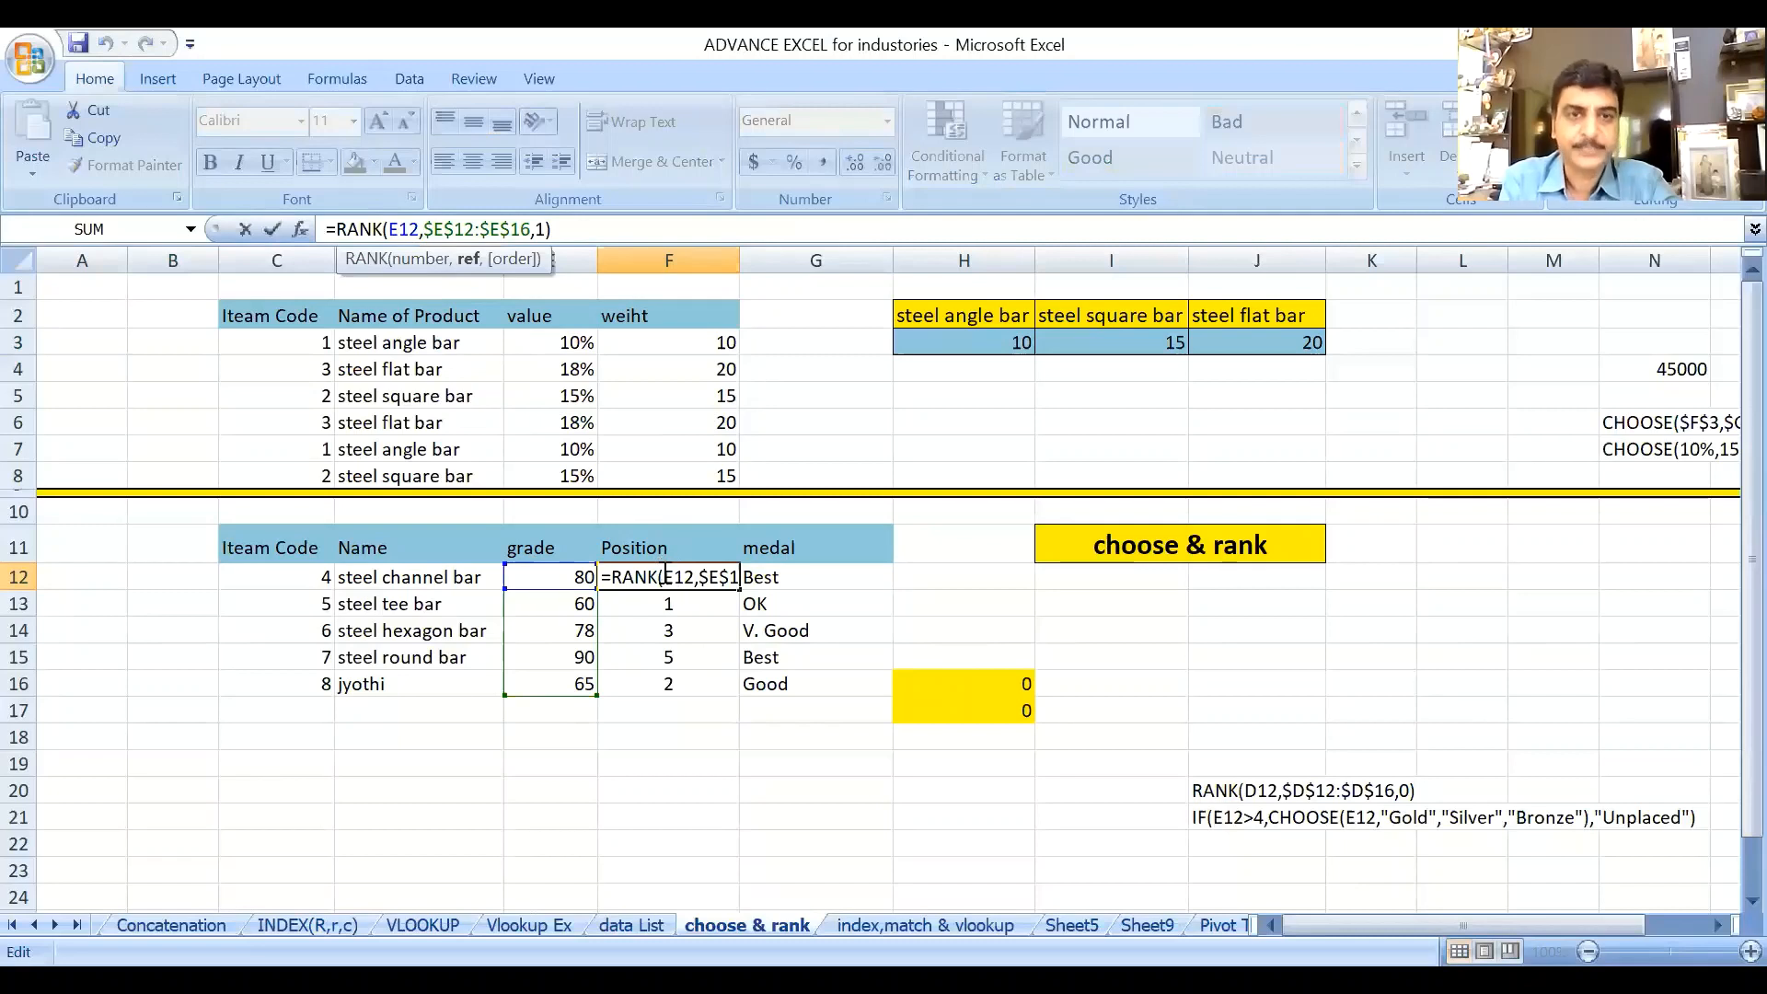
pyautogui.doubleClick(707, 577)
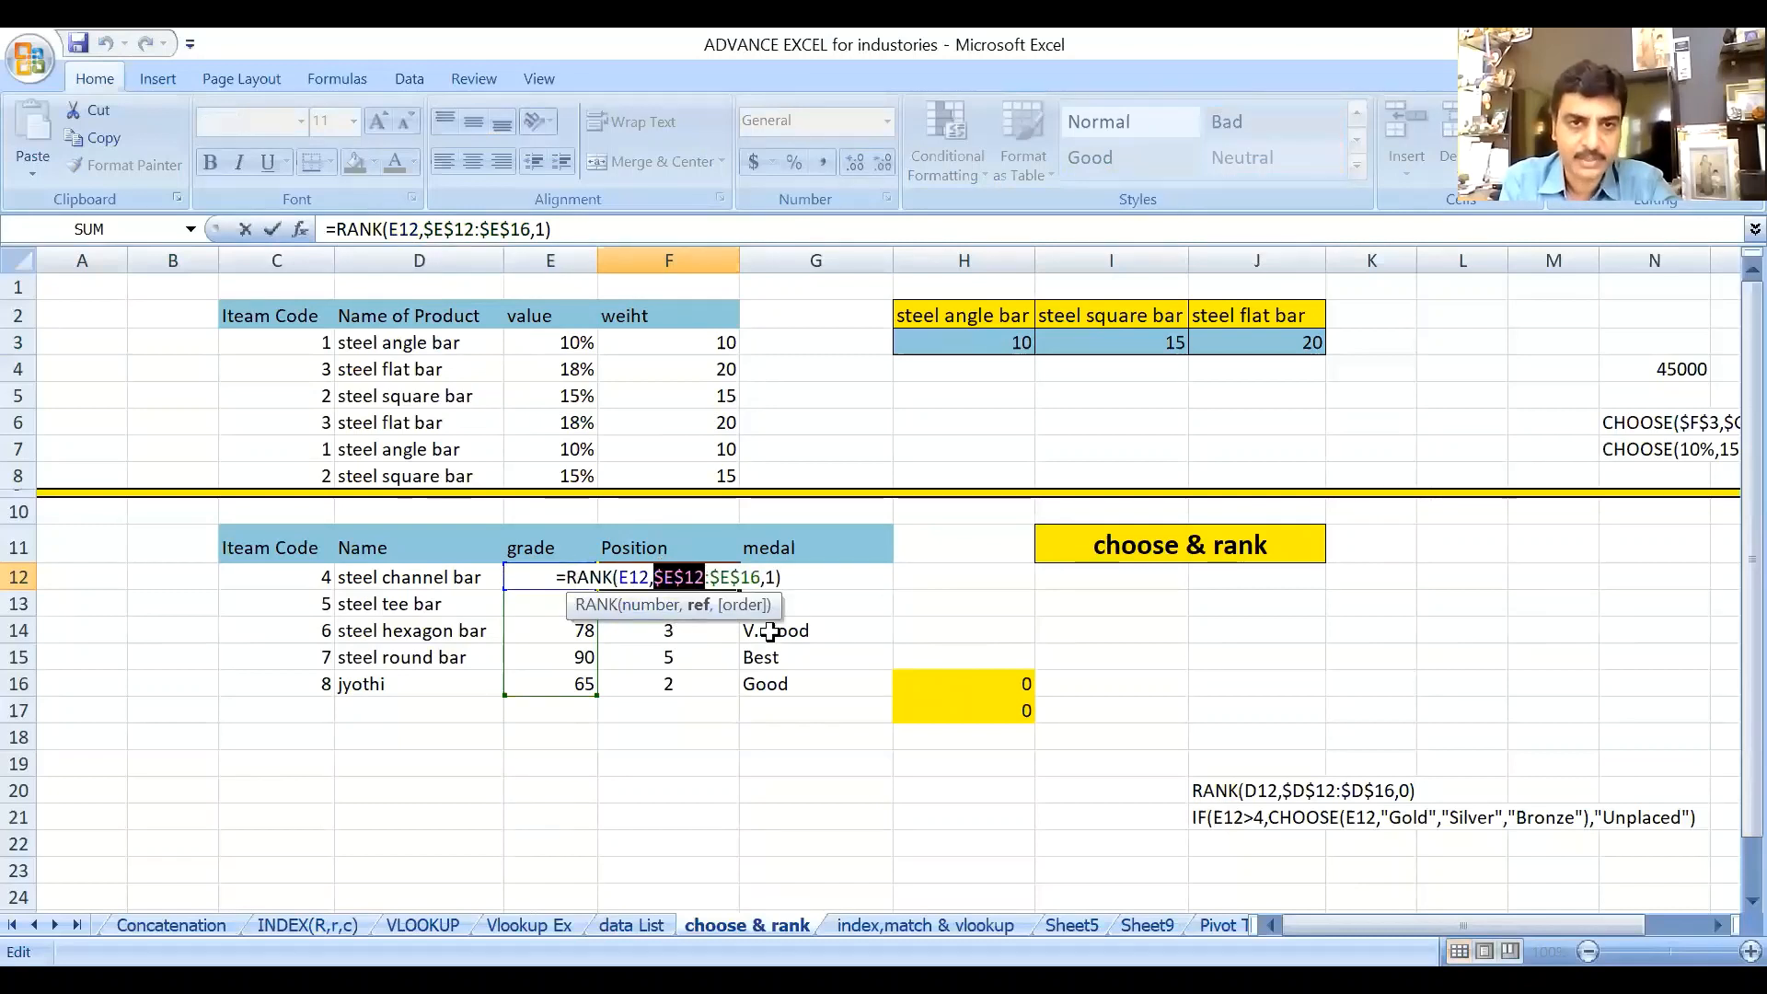
pyautogui.click(895, 594)
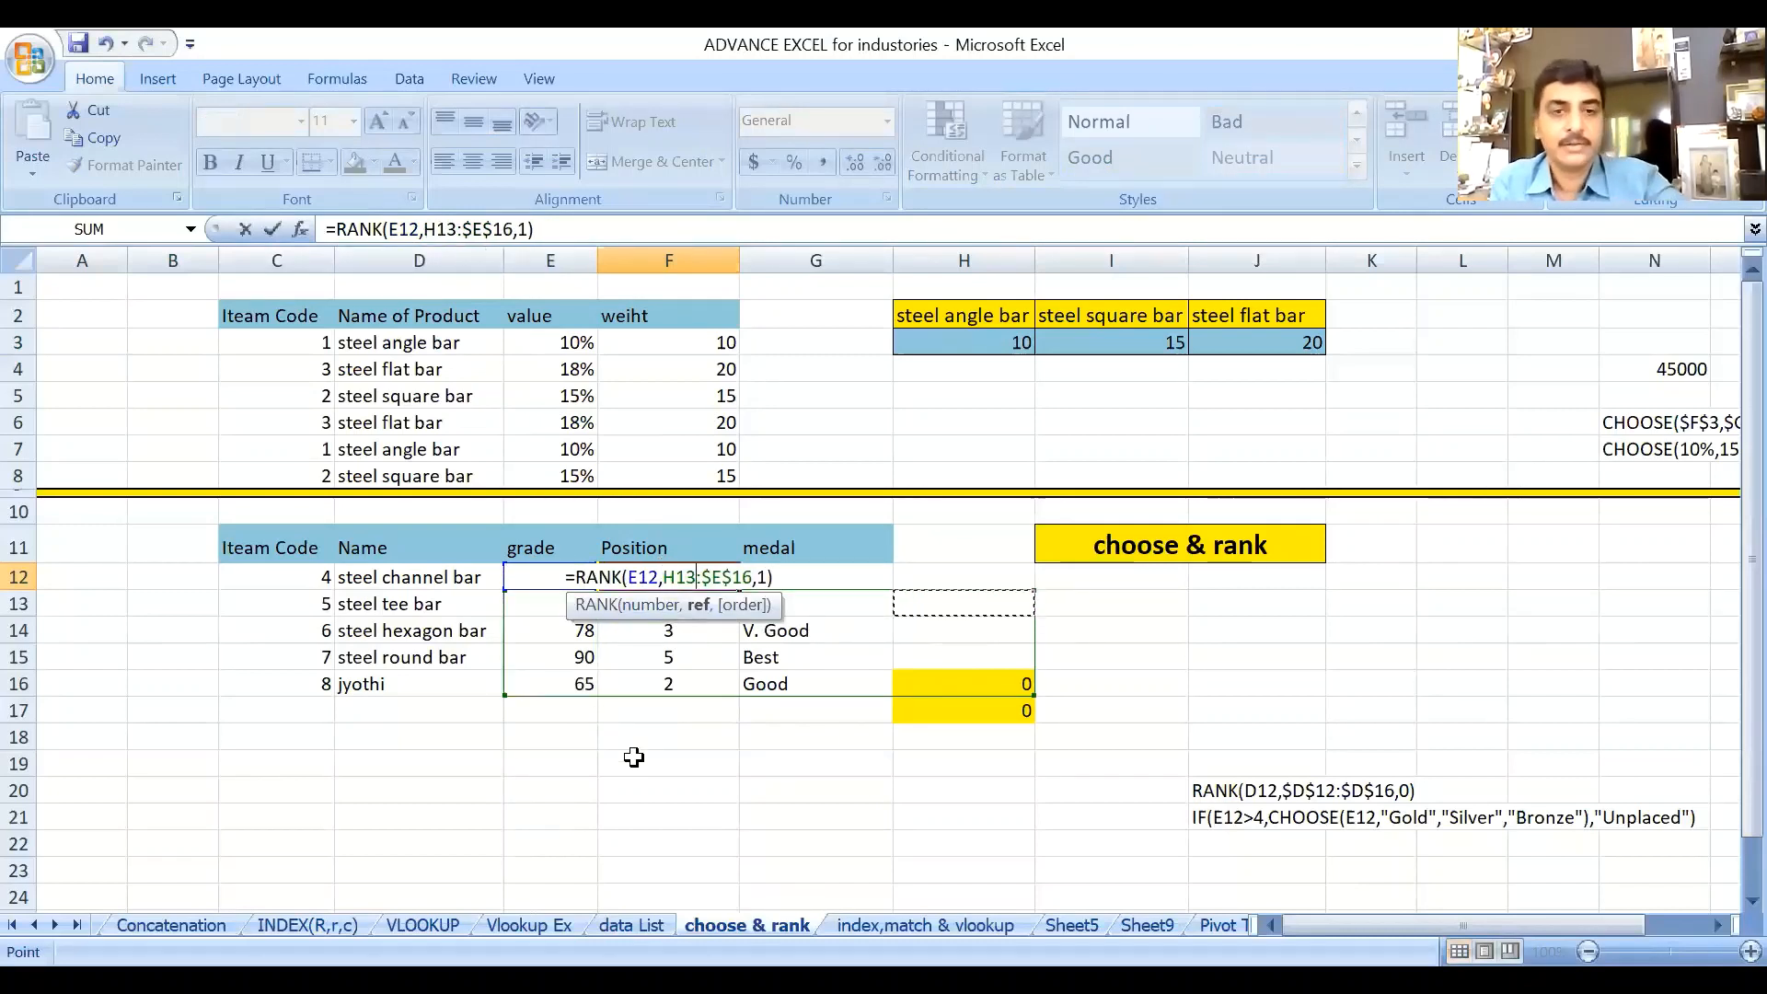
pyautogui.press('Escape')
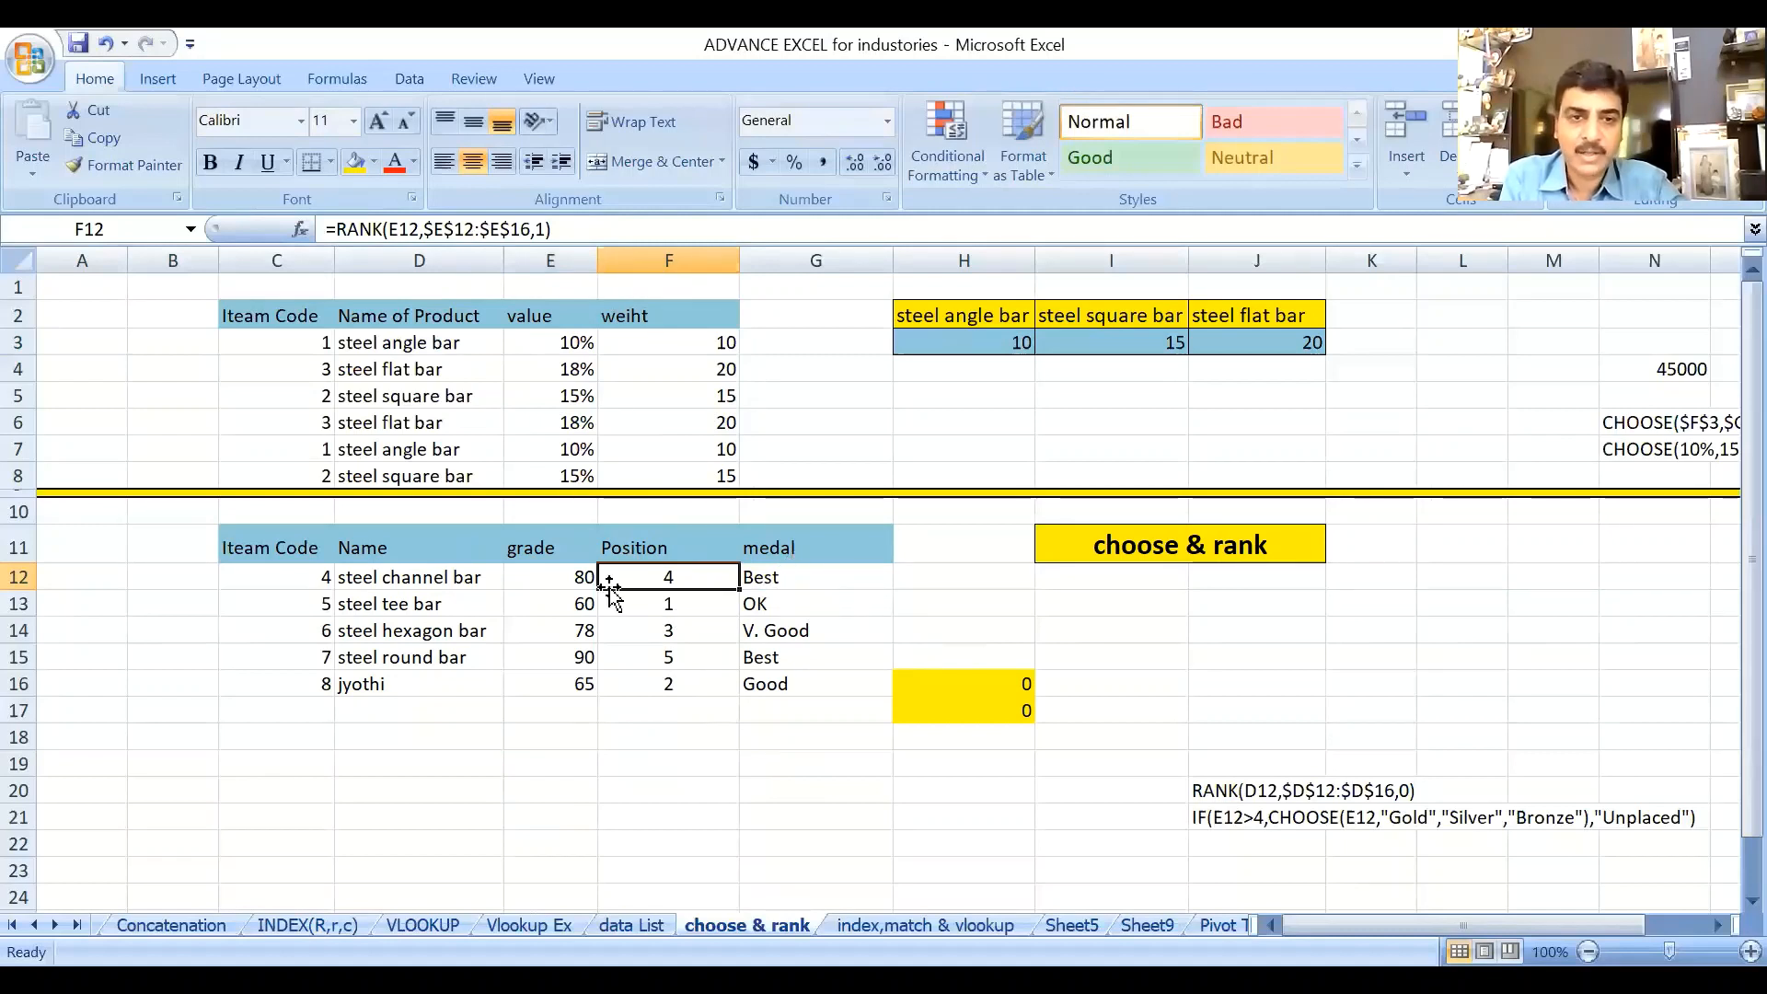
# Set the steel channel bar's grade in E12 to 50.
pyautogui.press('Left')
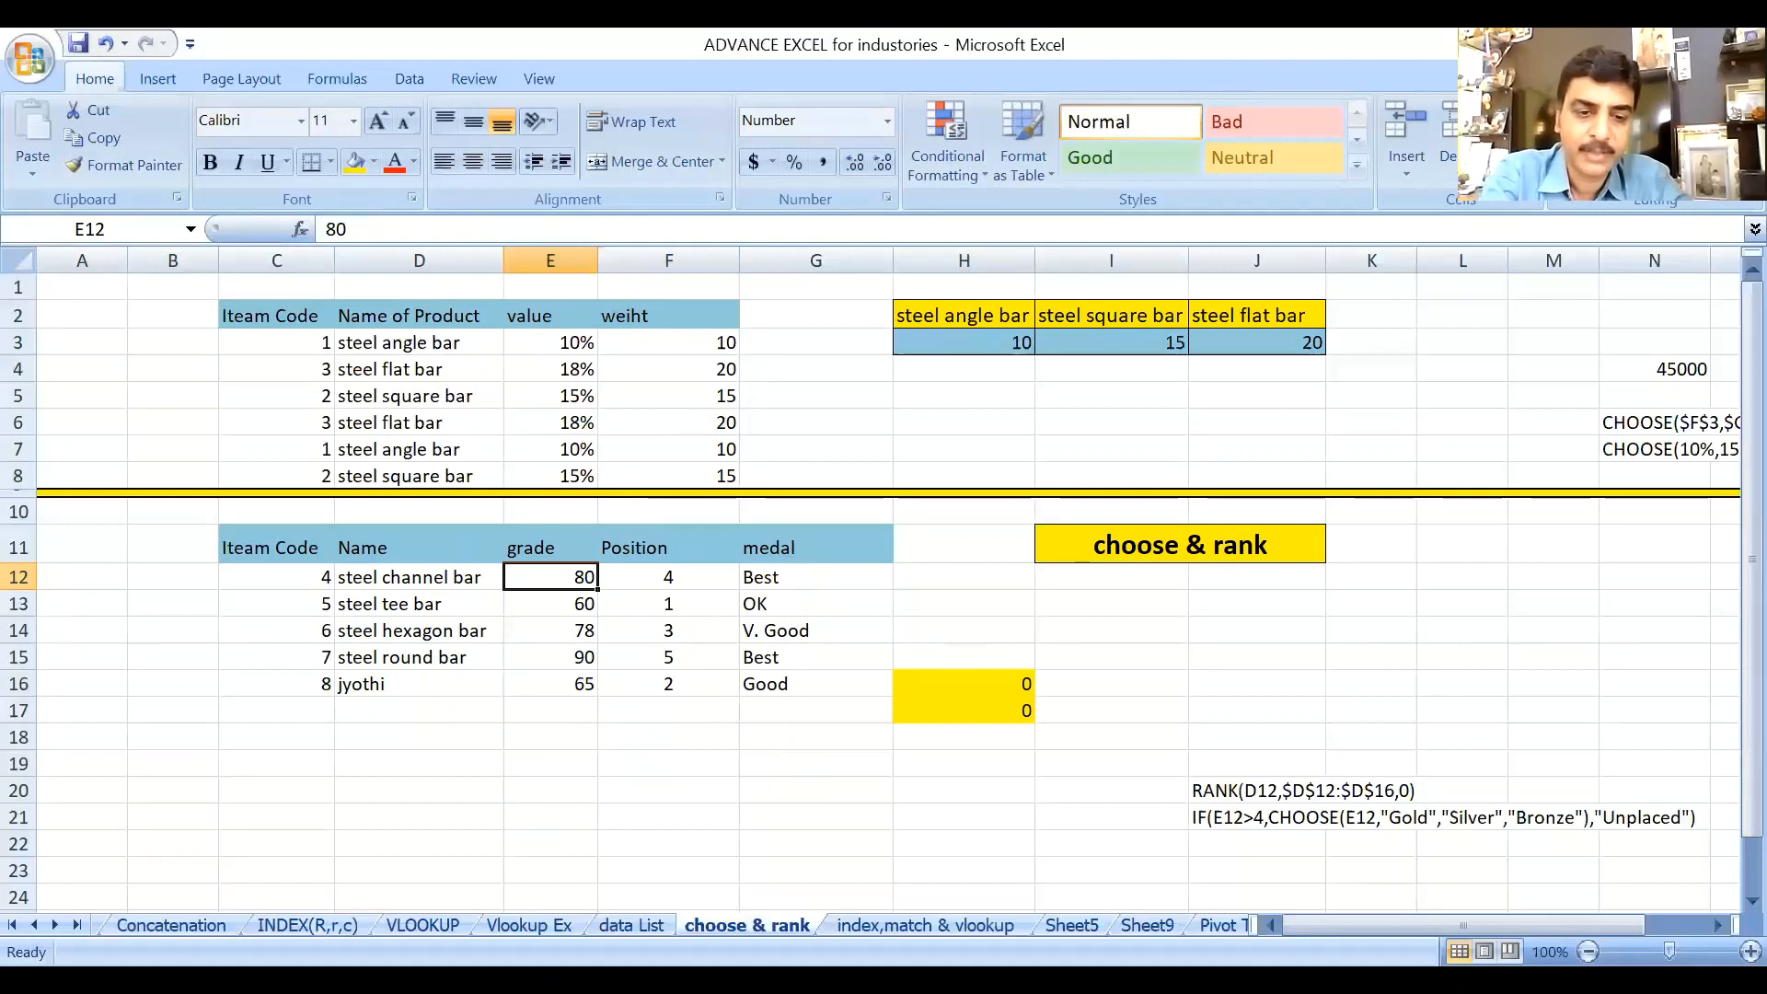
pyautogui.write('5')
pyautogui.press('Return')
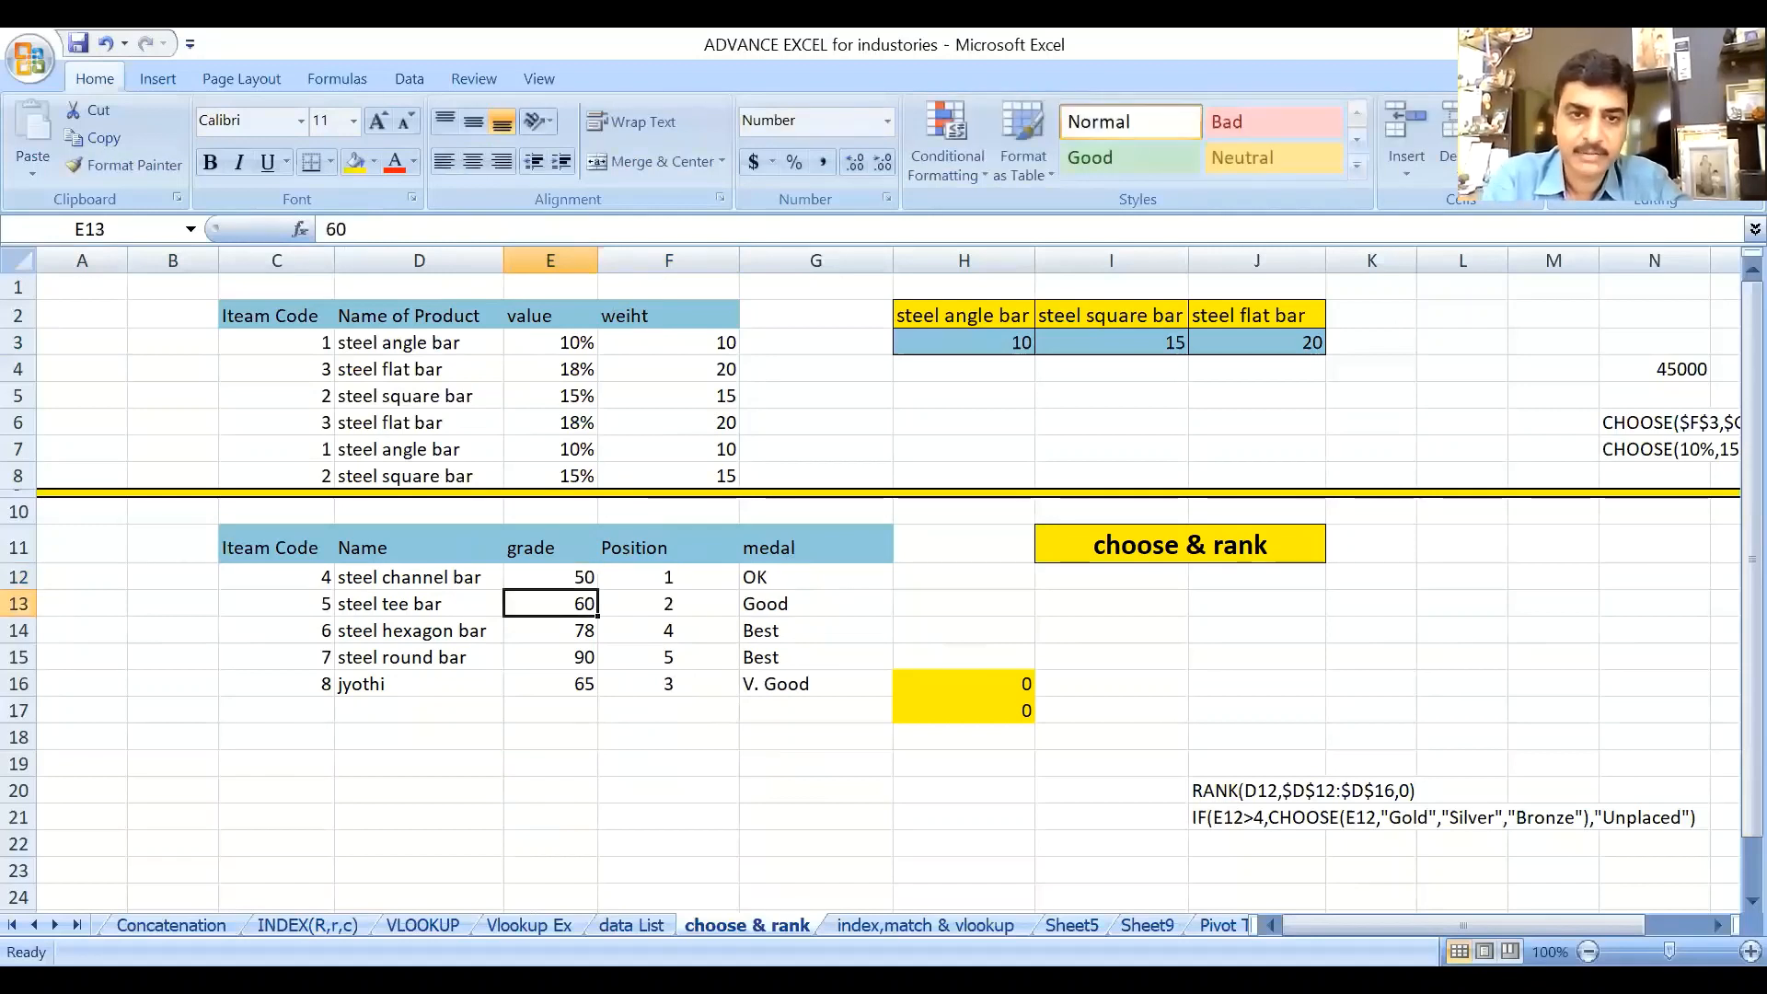
# Set the steel channel bar's grade in E12 to 70 and reselect that cell.
pyautogui.click(538, 576)
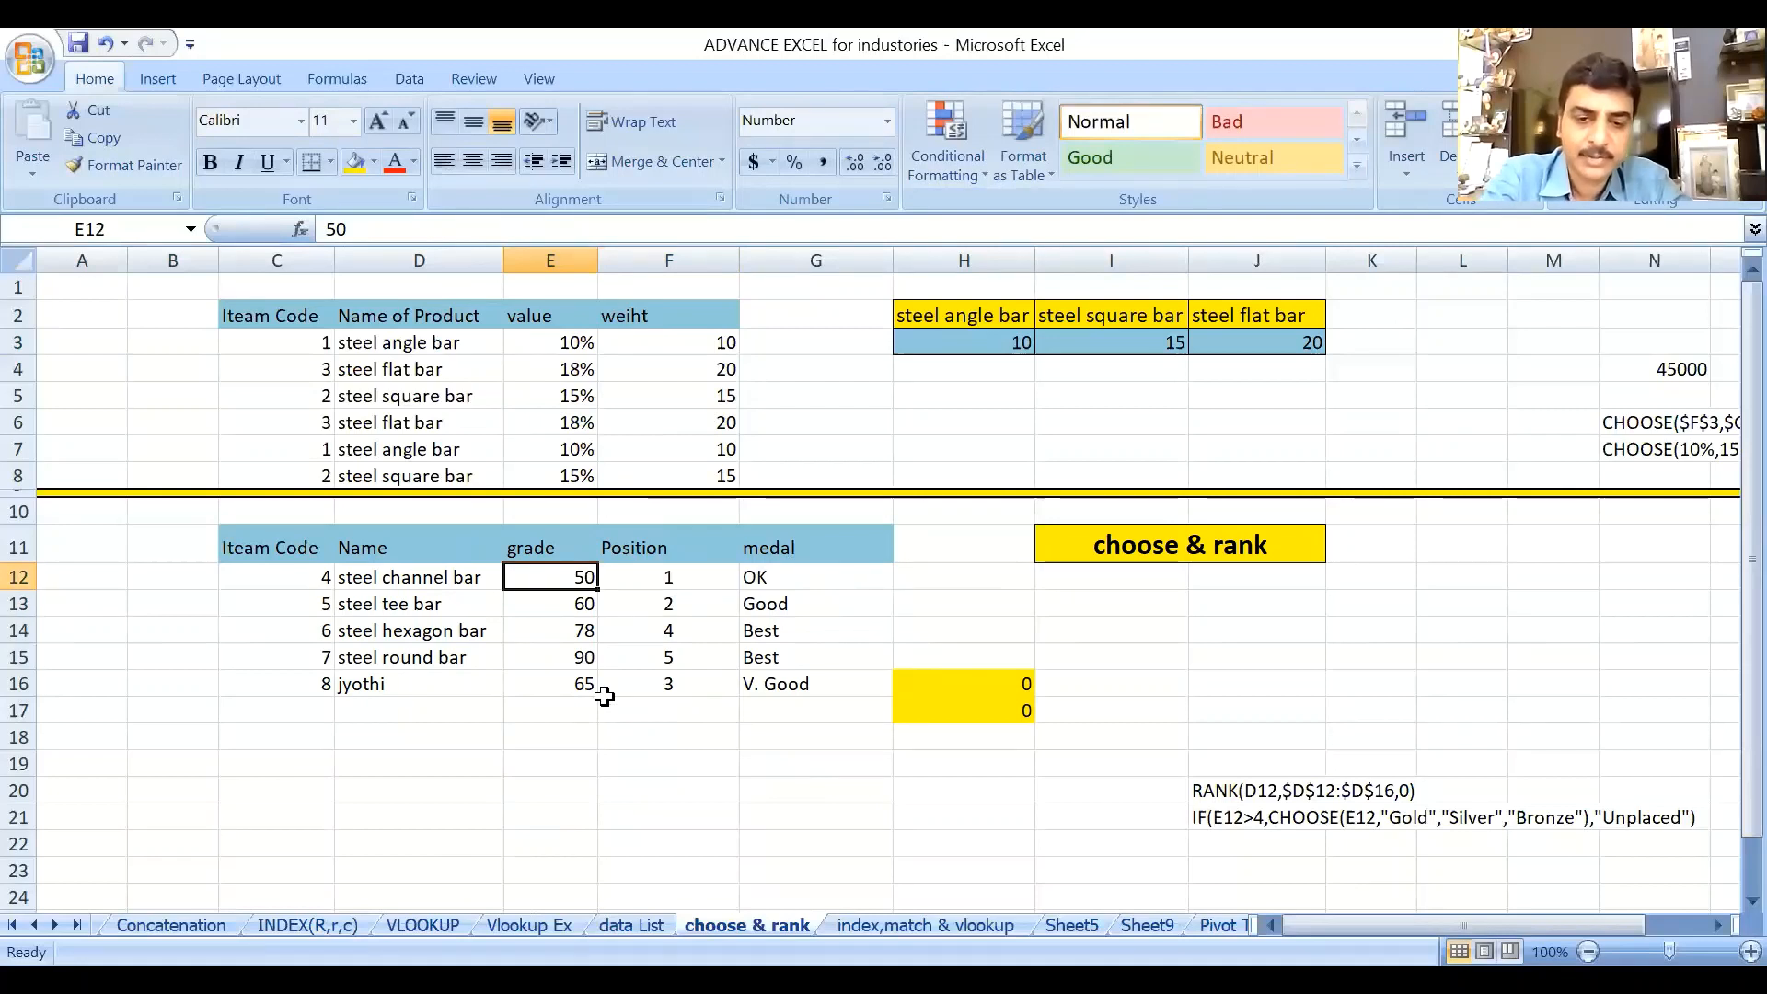
pyautogui.write('7')
pyautogui.press('Return')
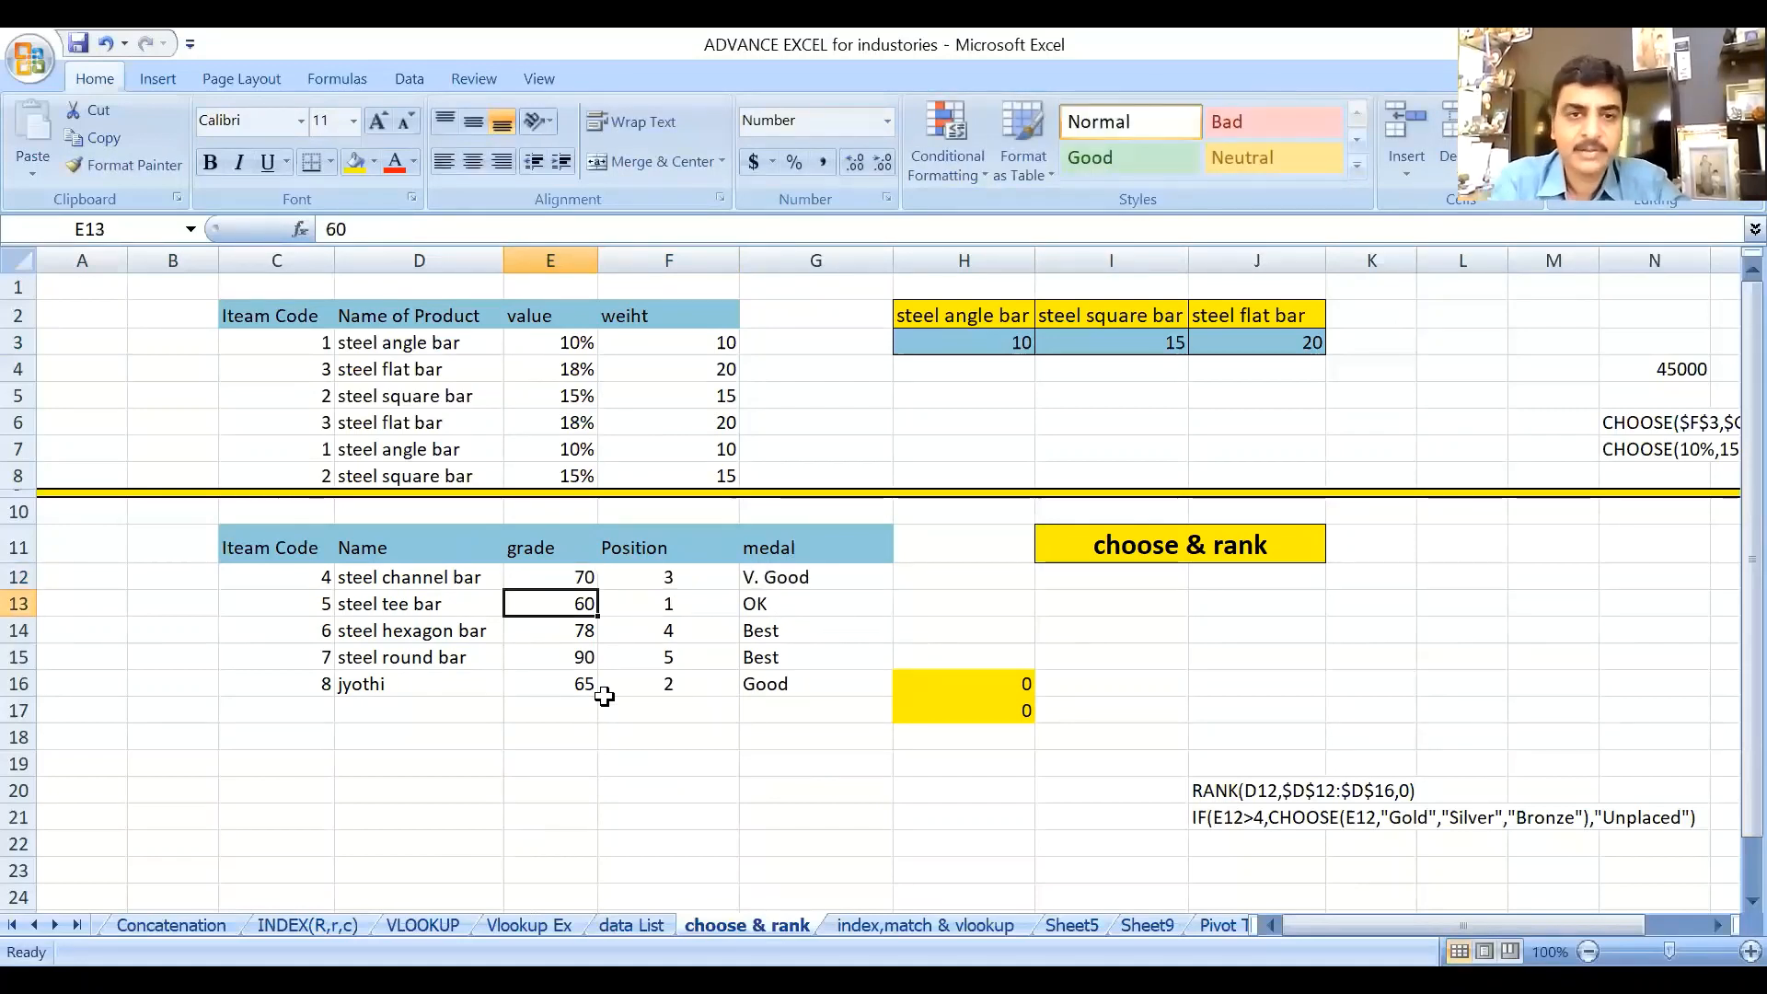
pyautogui.click(531, 576)
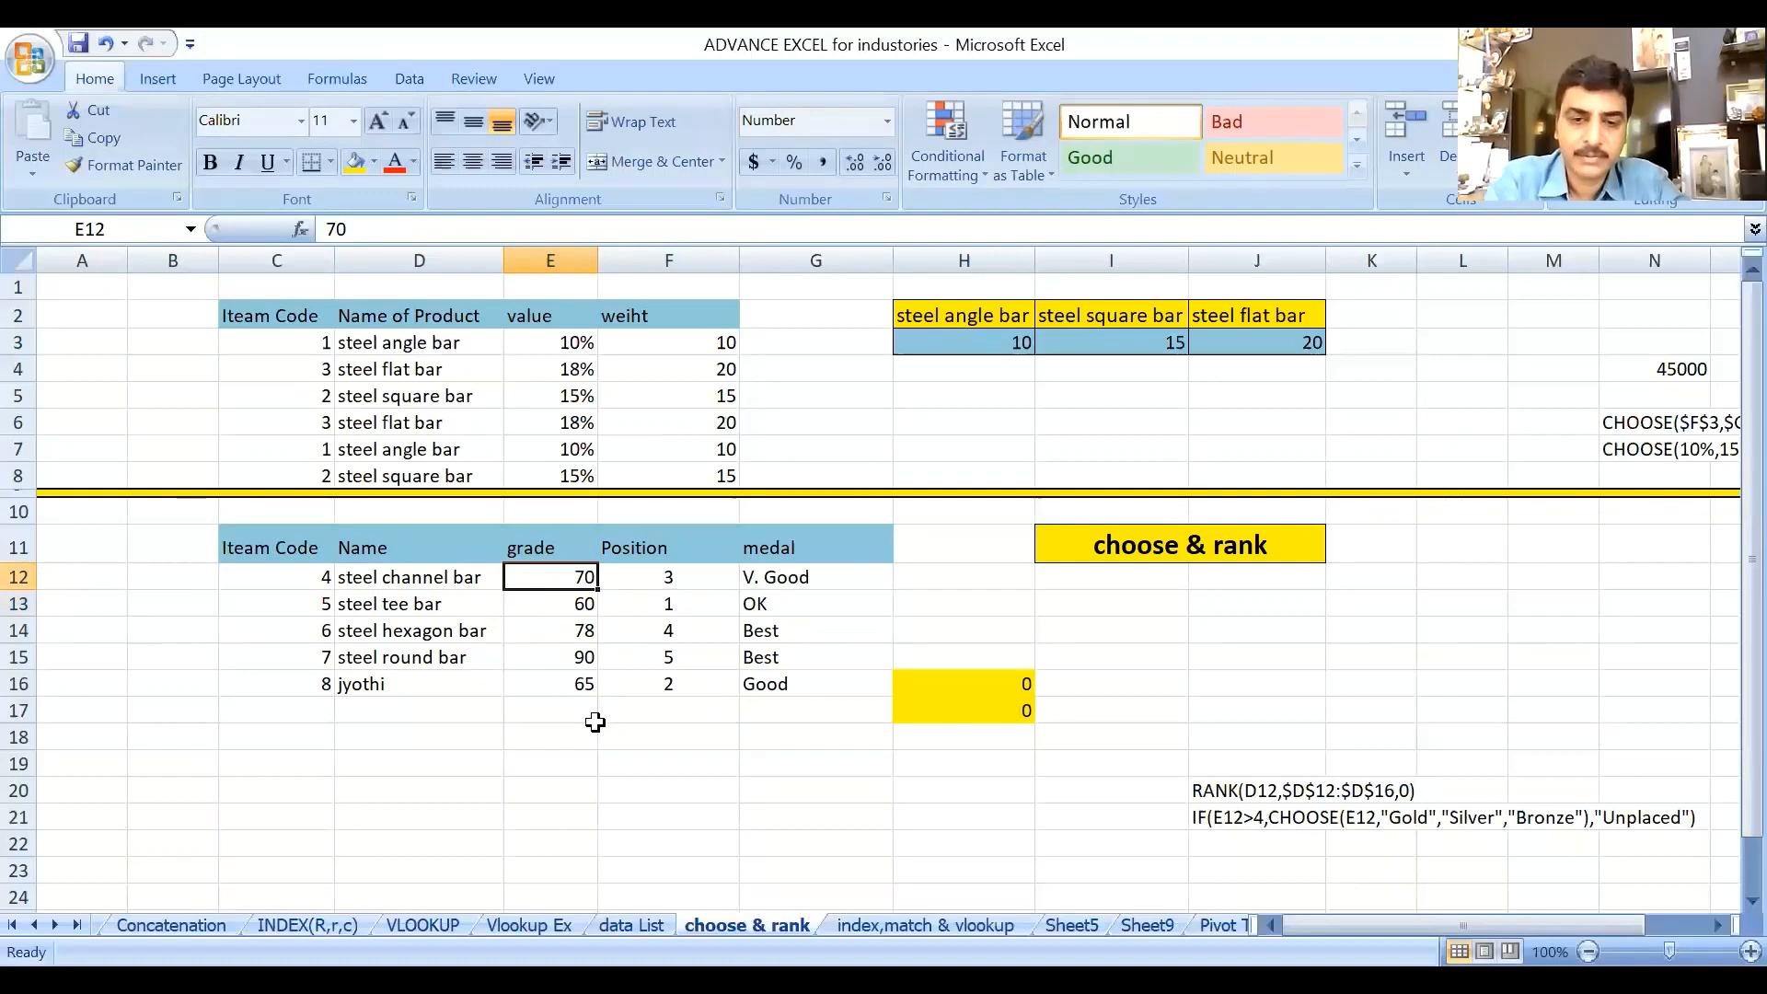
# Set the steel channel bar's grade in E12 to 60.
pyautogui.write('5')
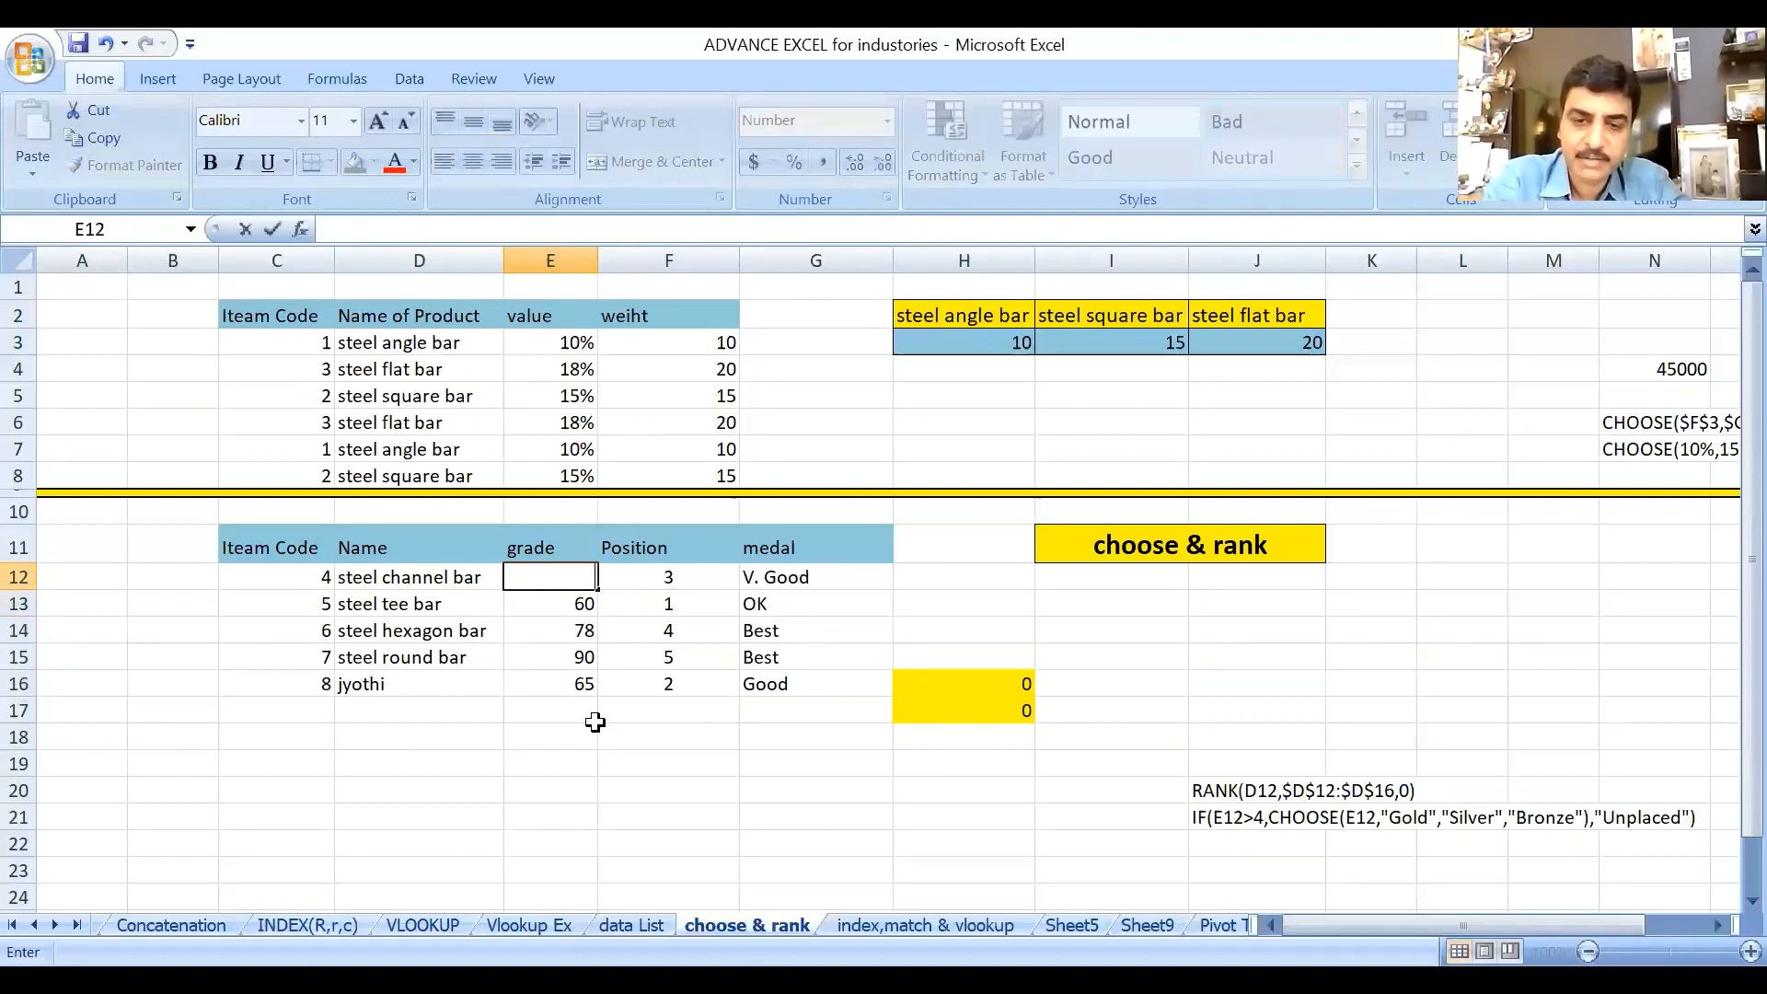
pyautogui.write('5')
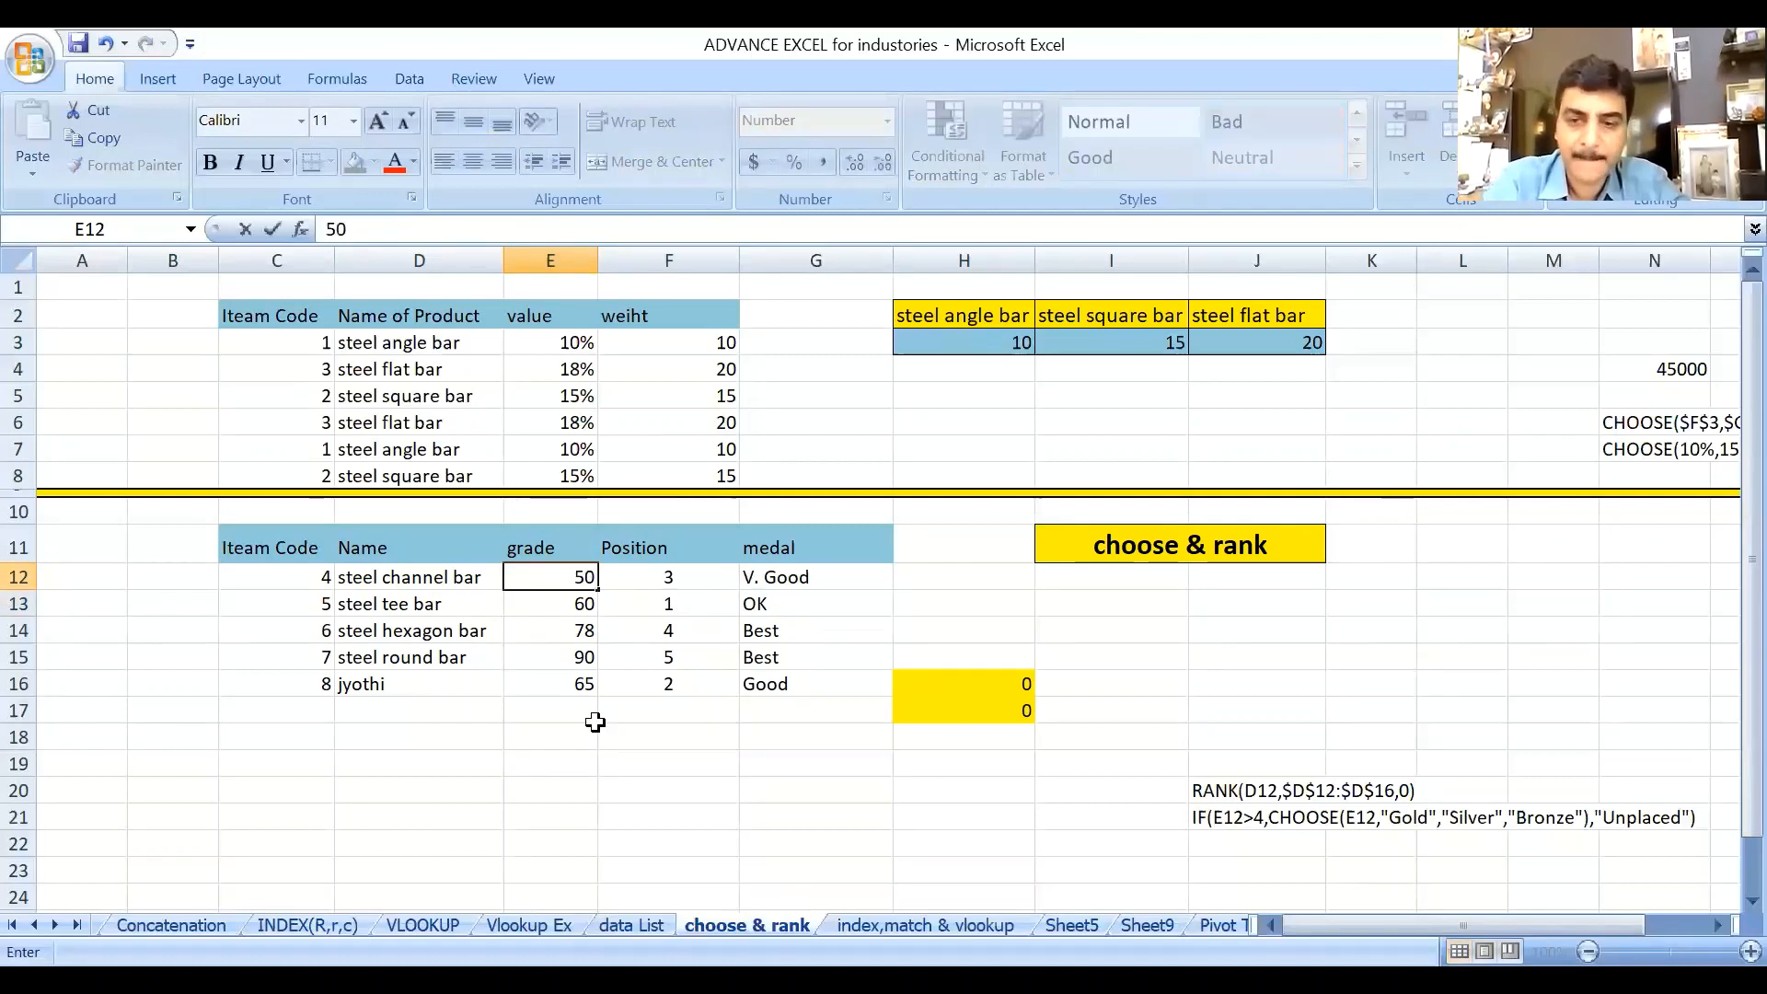
pyautogui.press('BackSpace')
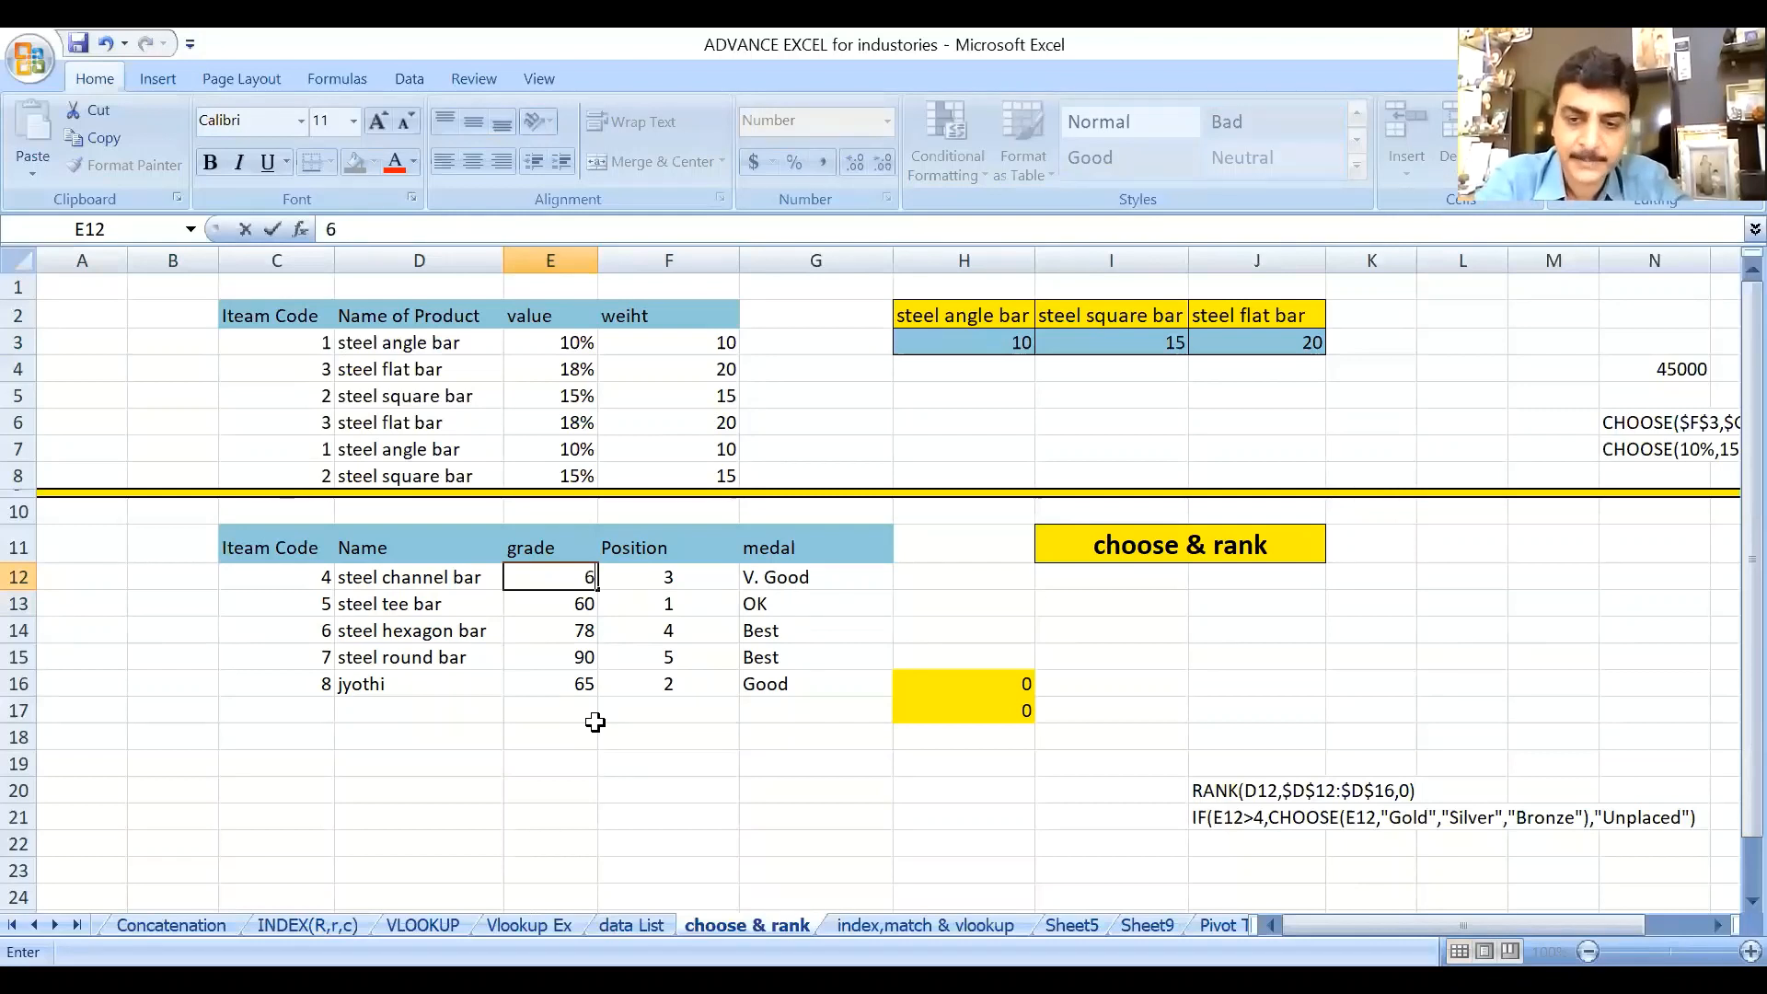
pyautogui.write('60')
pyautogui.press('Return')
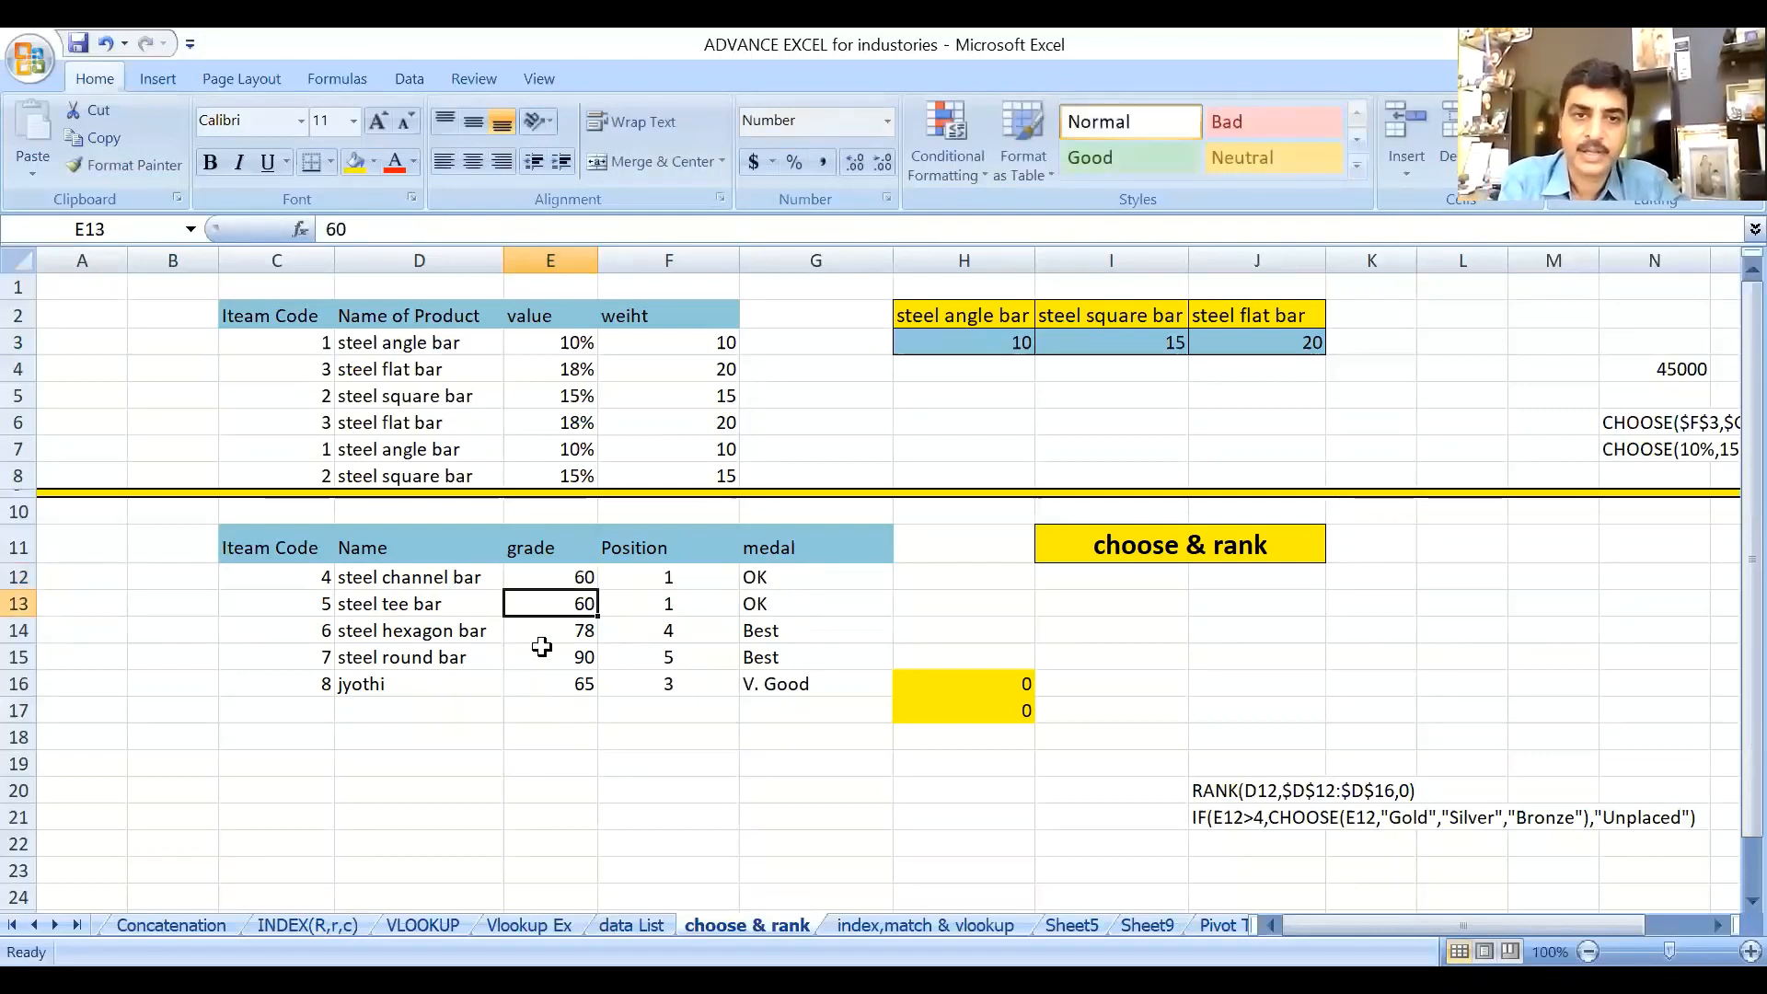
# Set the steel channel bar's grade in E12 to 80 and check its position and medal formulas in F12 and G12.
pyautogui.click(564, 577)
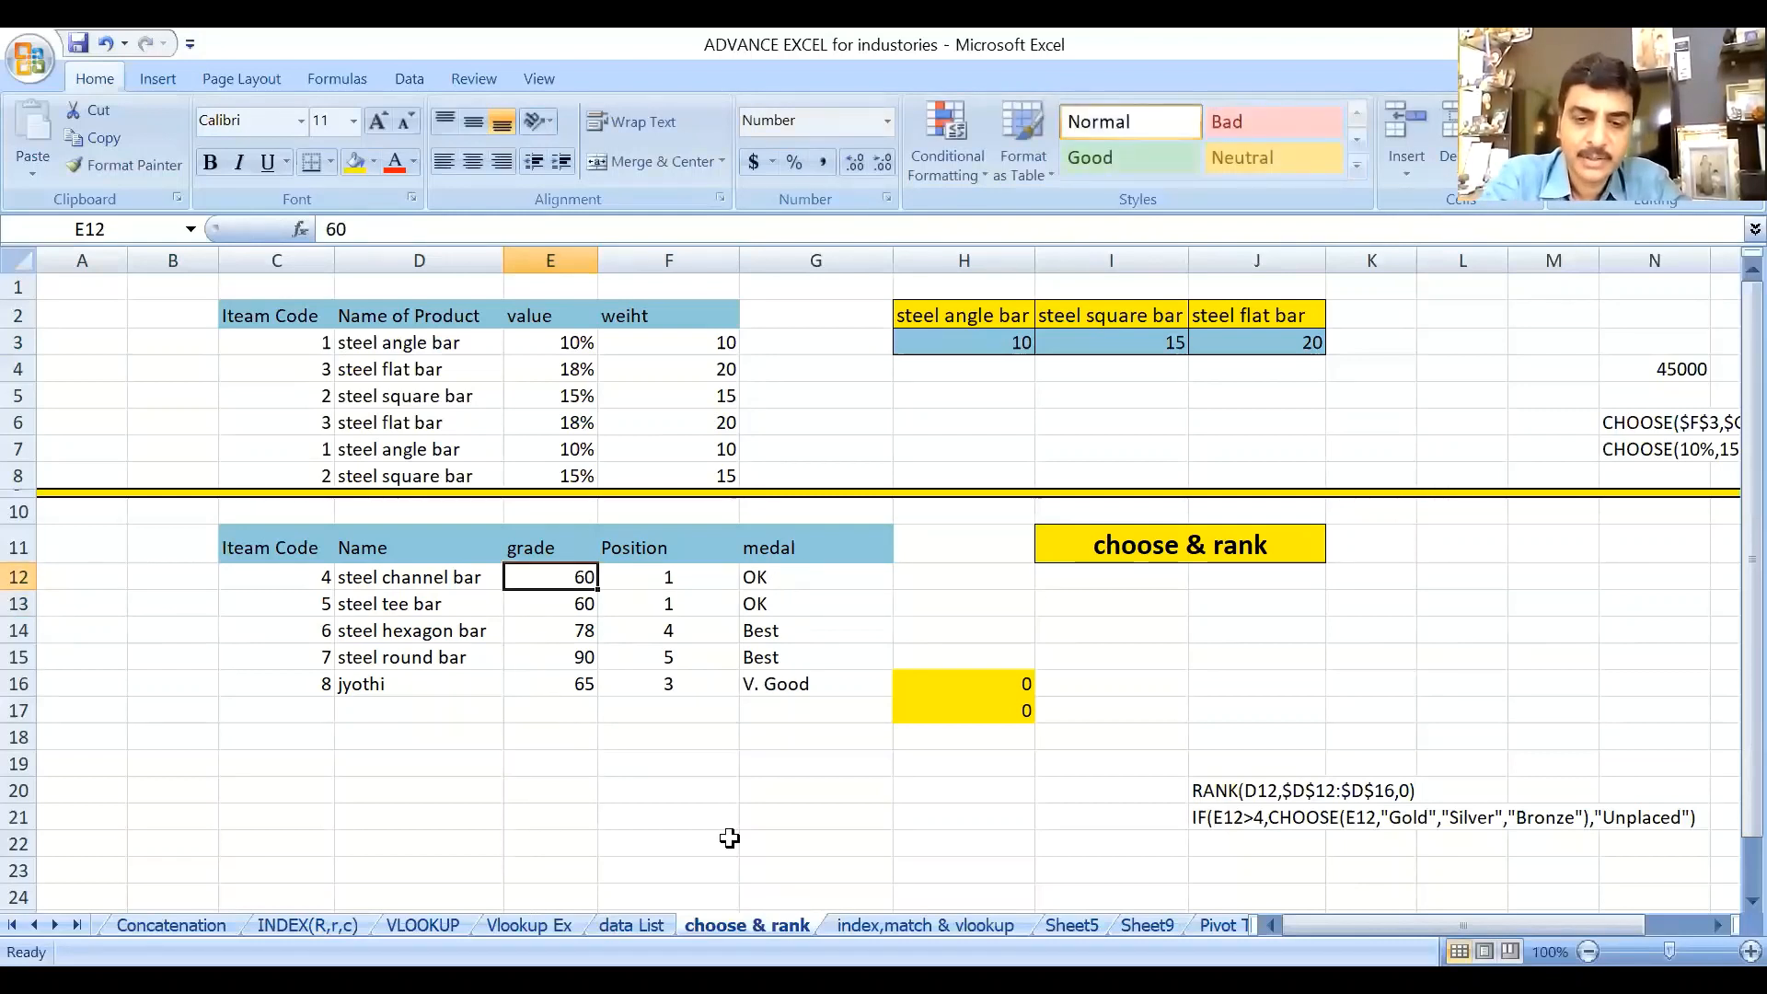
pyautogui.write('8')
pyautogui.press('Return')
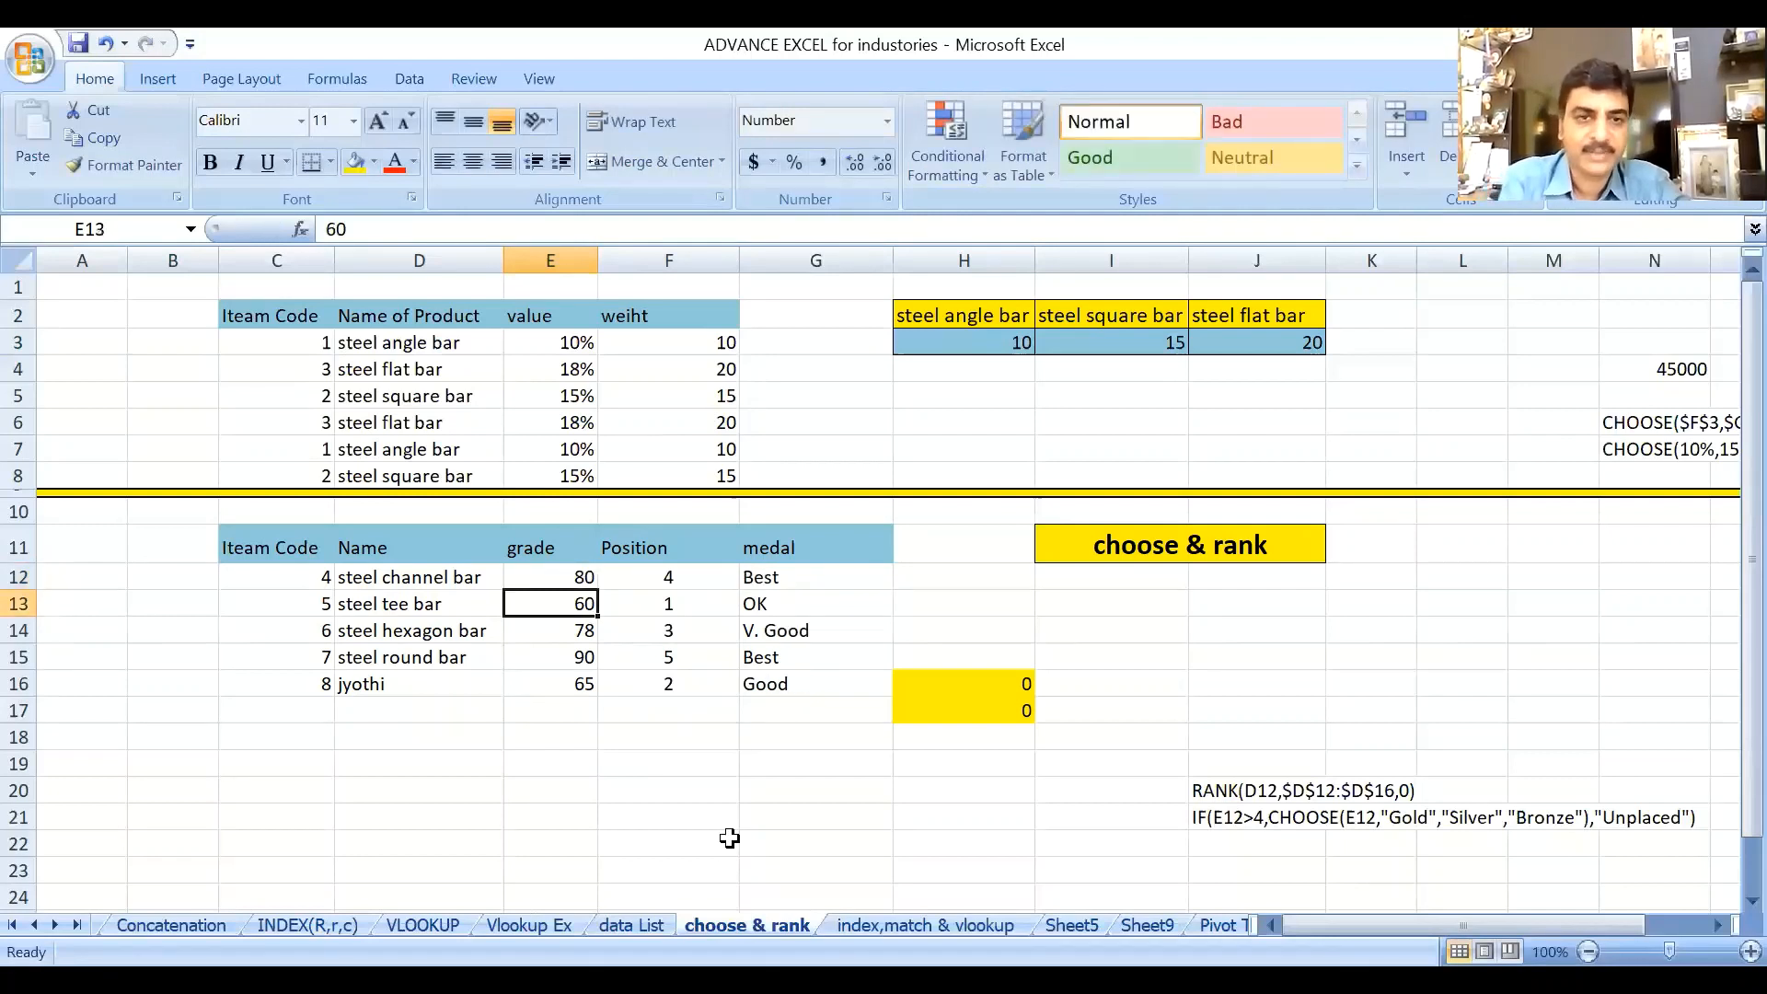
pyautogui.click(666, 577)
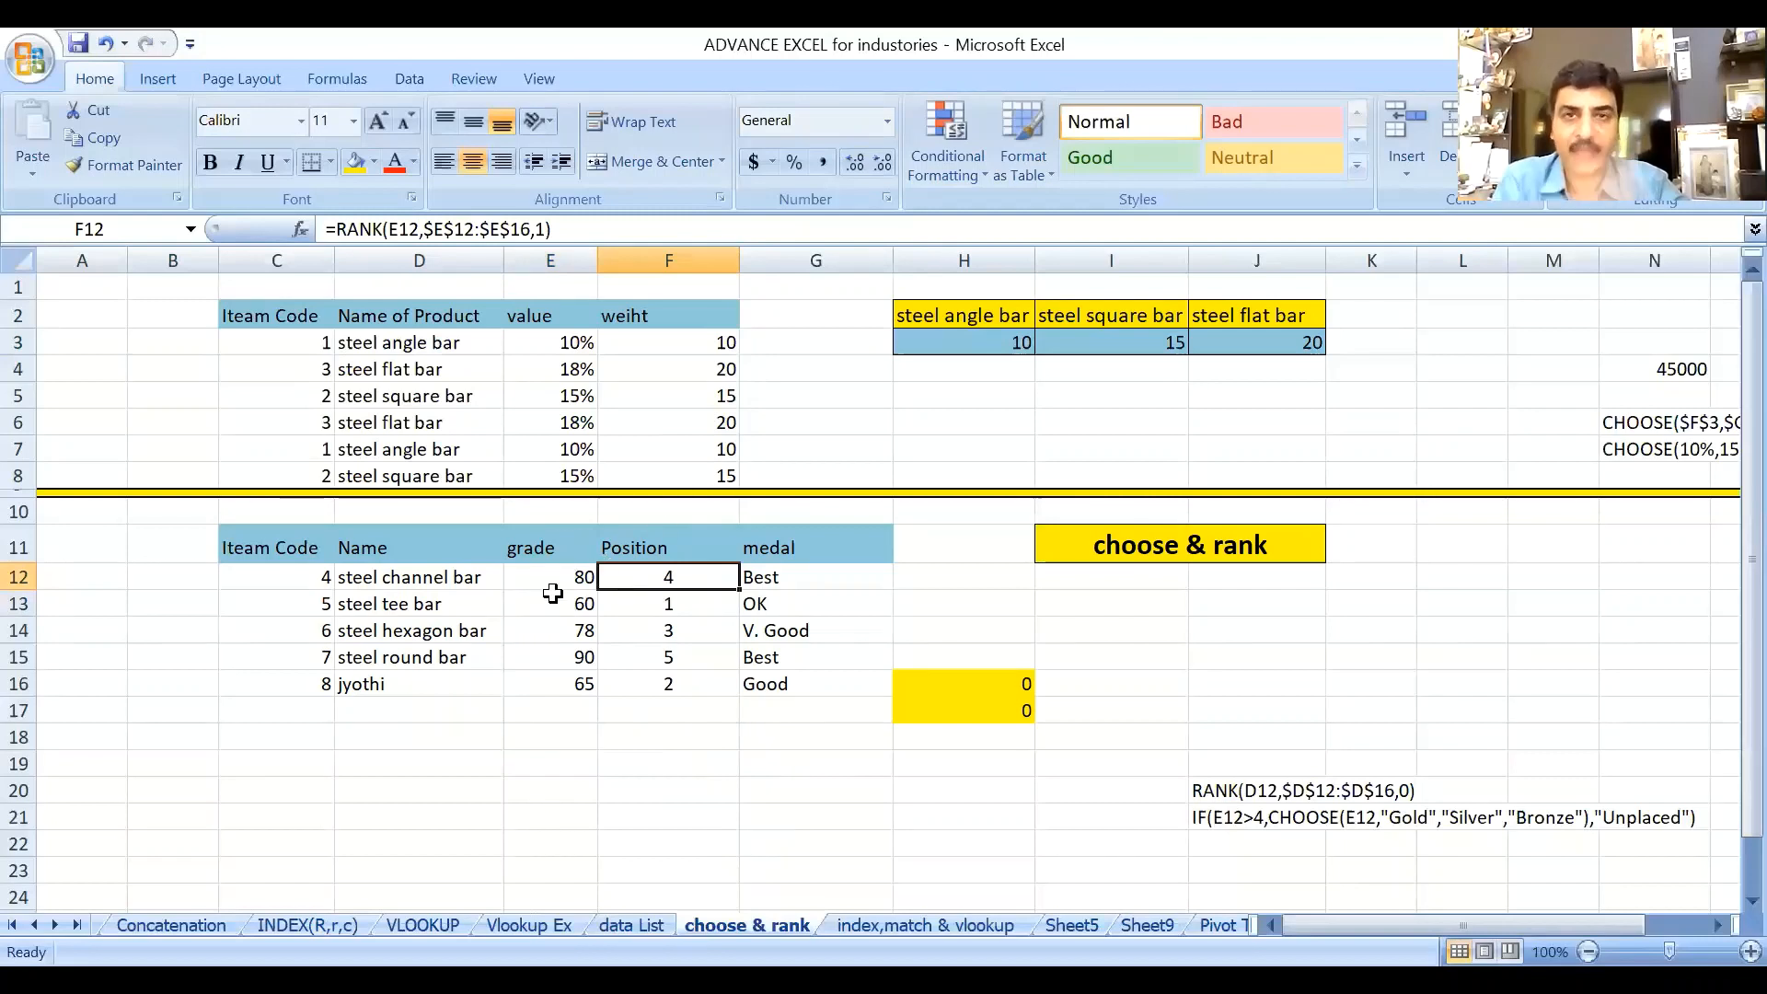
pyautogui.click(782, 575)
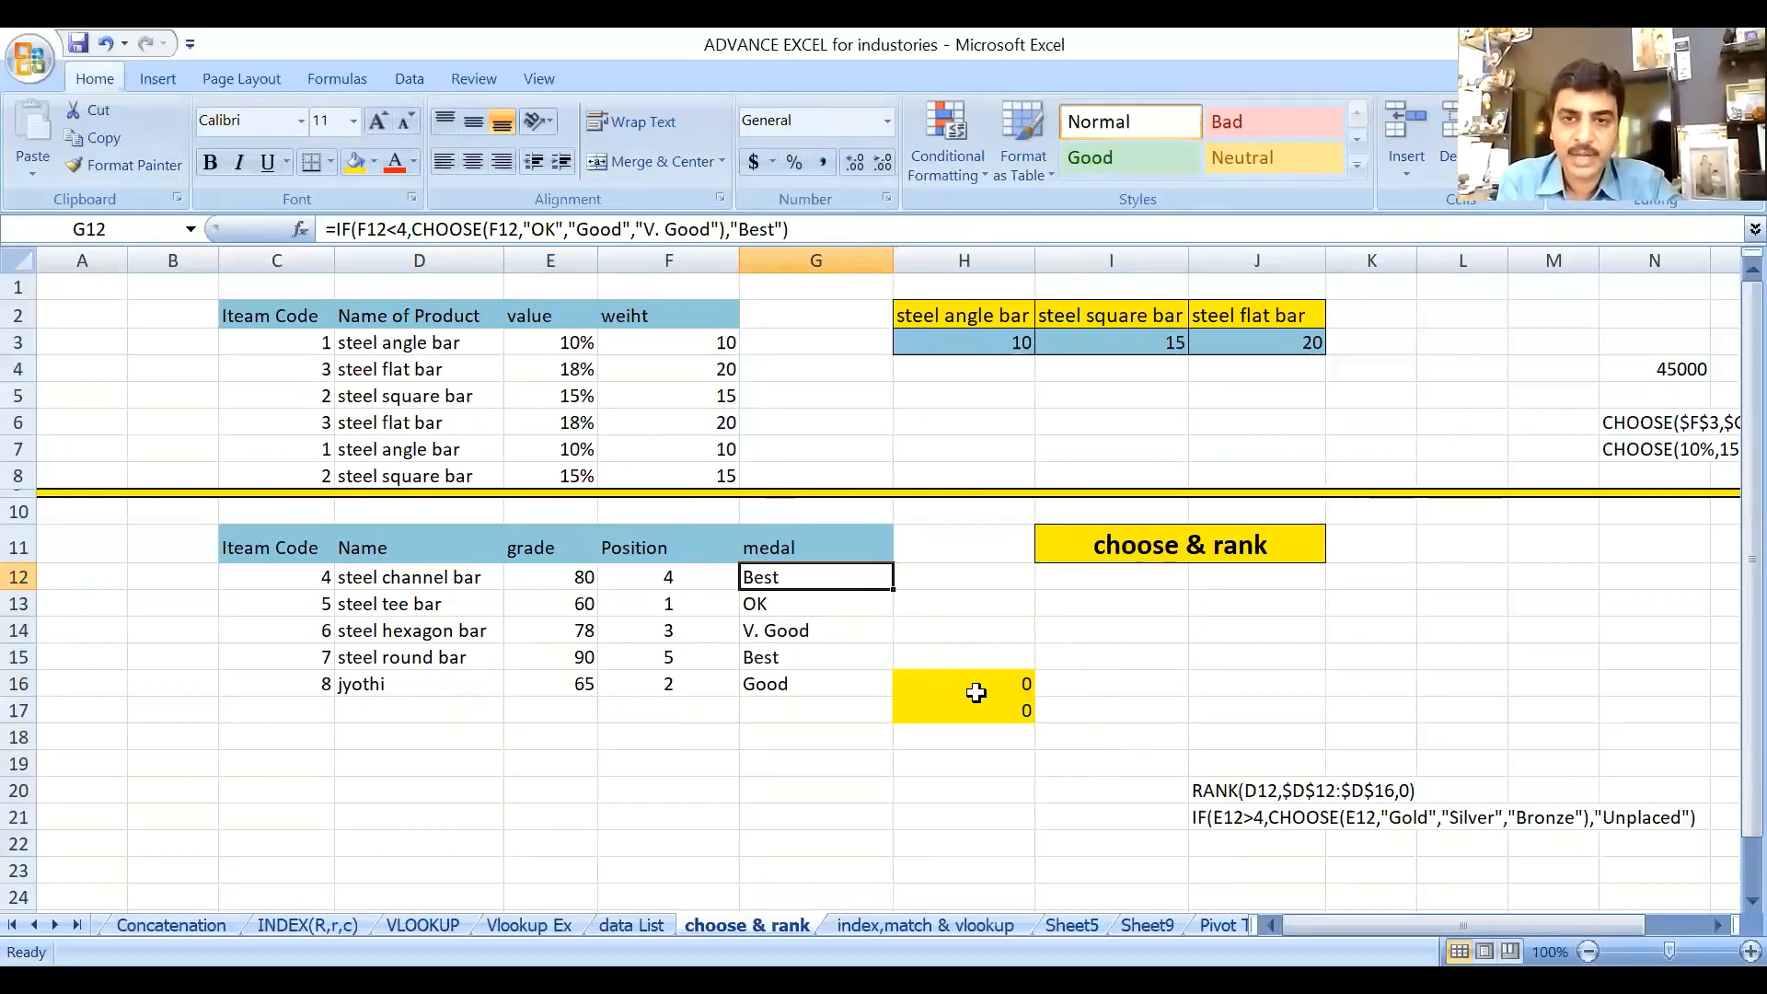
# Give the RANK example text in J20 a yellow fill and font size 16, and unmerge its cells.
pyautogui.click(1233, 791)
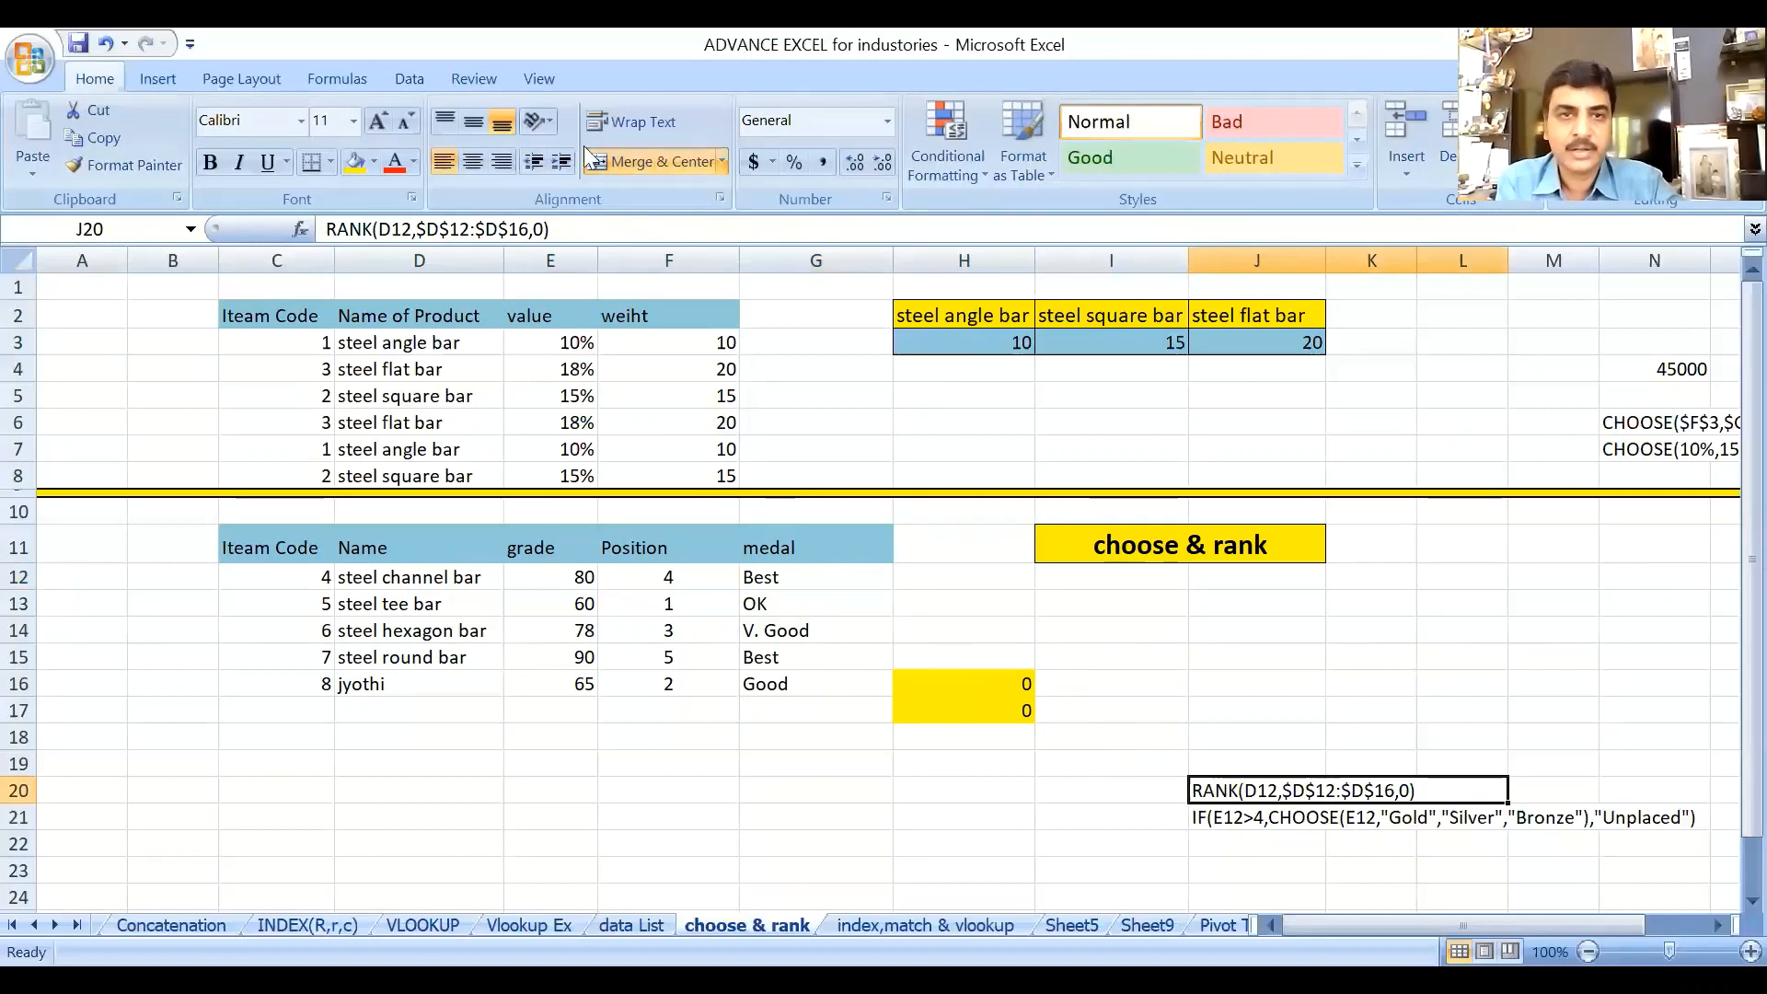
pyautogui.click(357, 162)
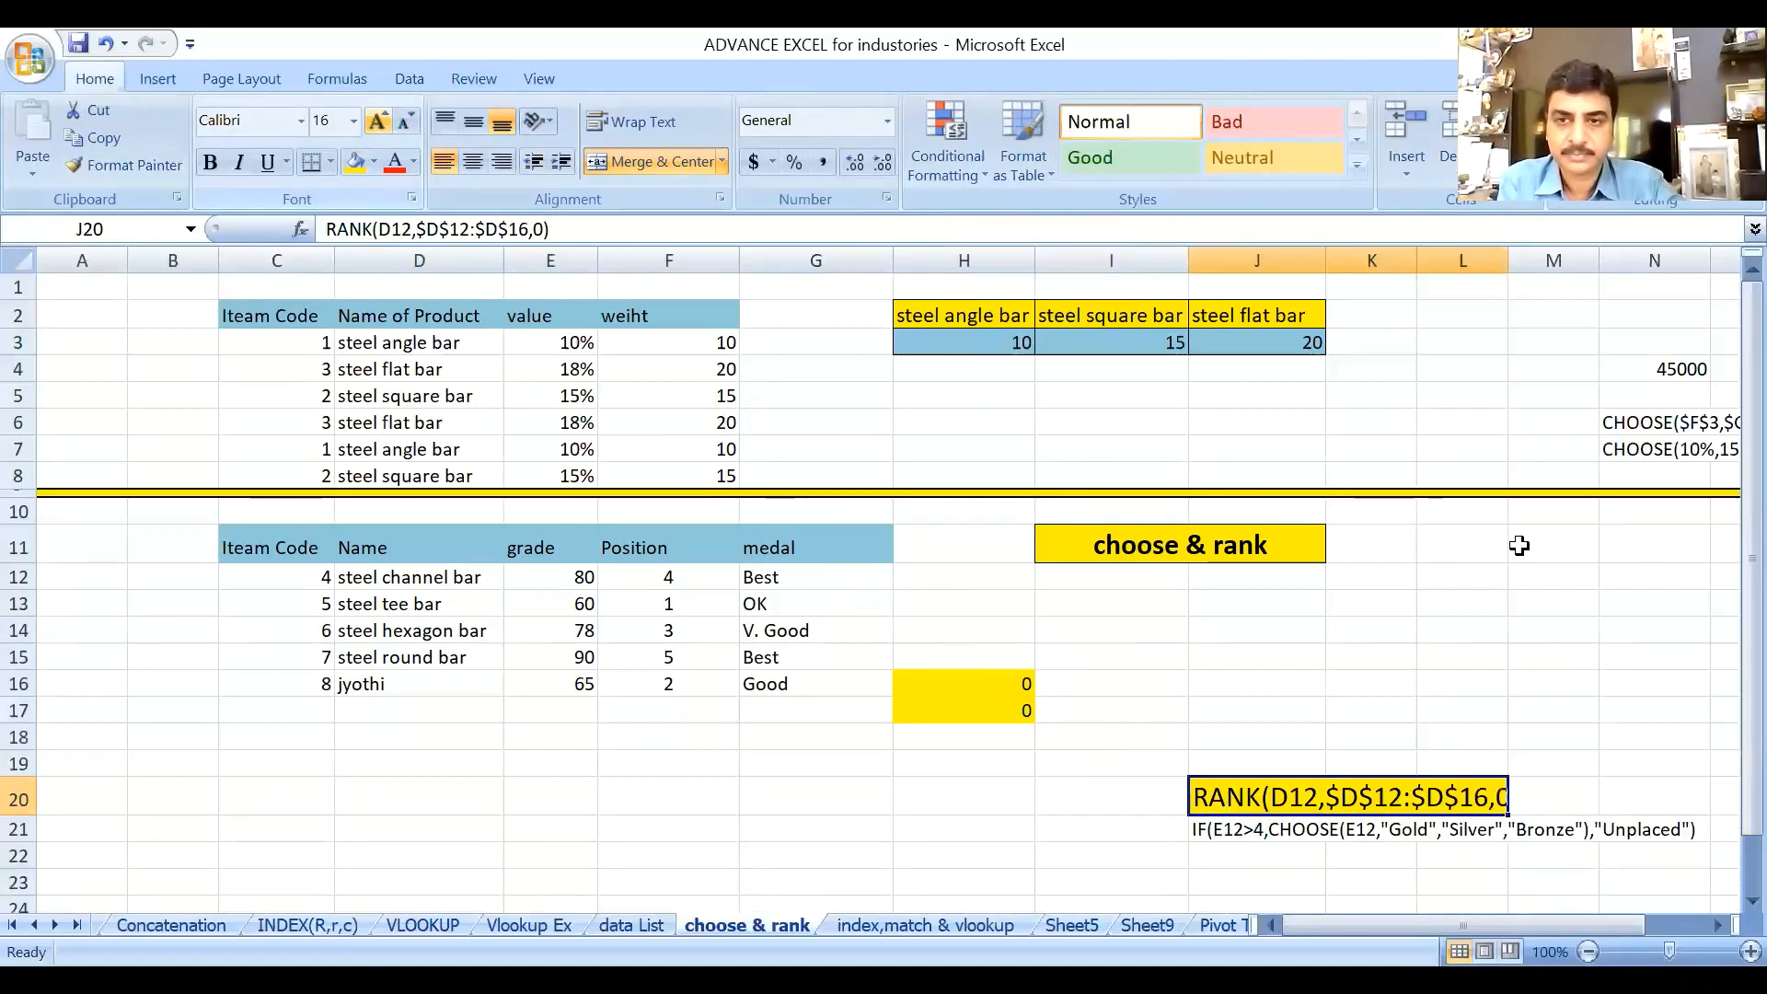
pyautogui.moveTo(1256, 793); pyautogui.dragTo(1599, 788)
pyautogui.click(675, 161)
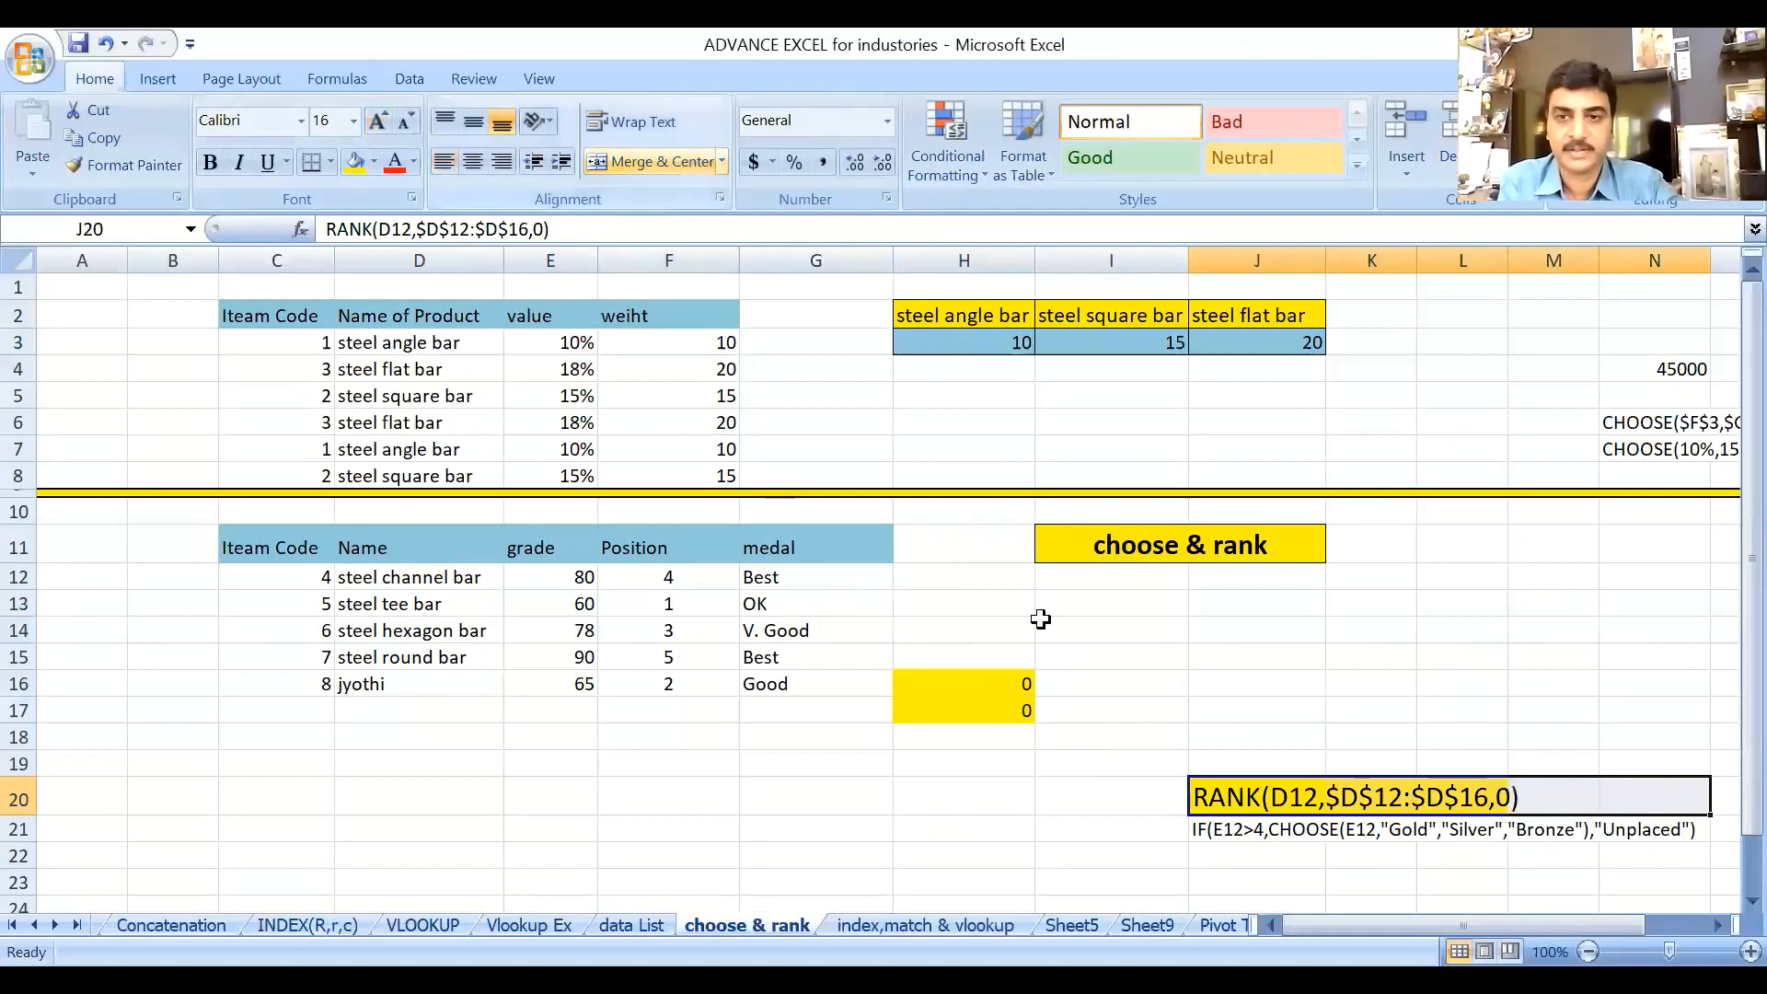
# Move the IF with CHOOSE example text from J21 to H22 and give it a yellow fill and font size 16.
pyautogui.click(1196, 826)
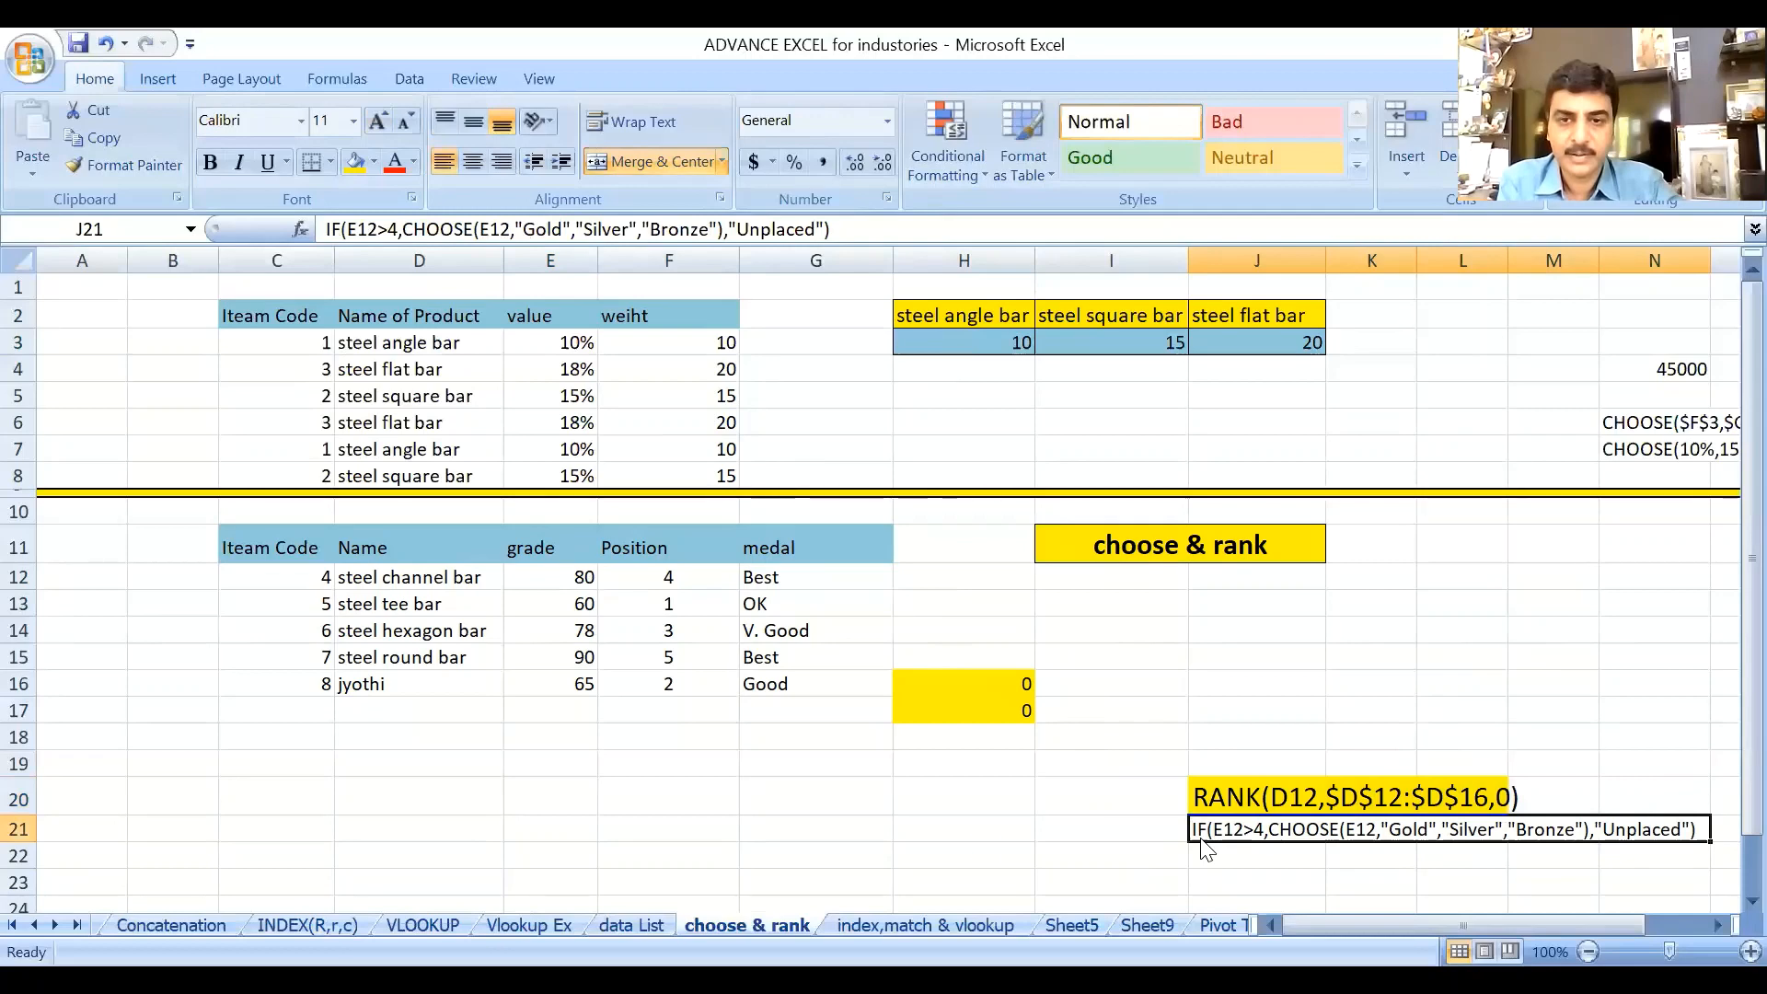
pyautogui.moveTo(1201, 844); pyautogui.dragTo(904, 869)
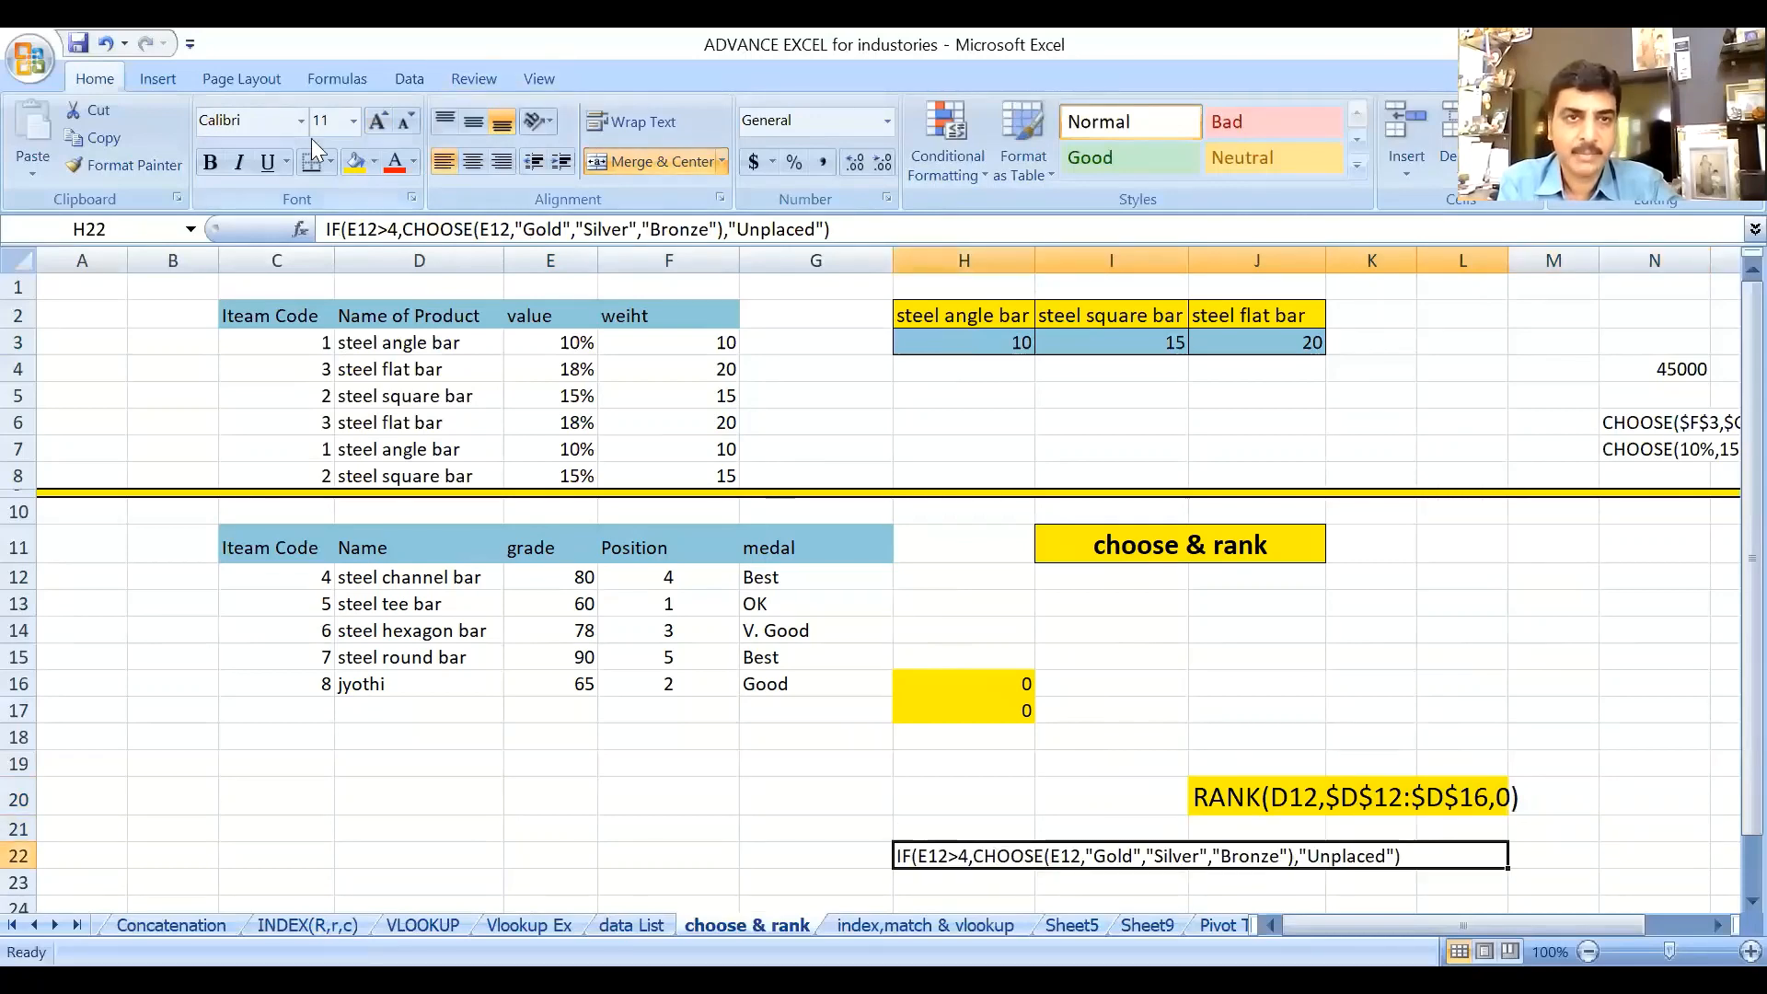
pyautogui.click(354, 163)
pyautogui.click(379, 122)
pyautogui.click(378, 122)
pyautogui.click(378, 122)
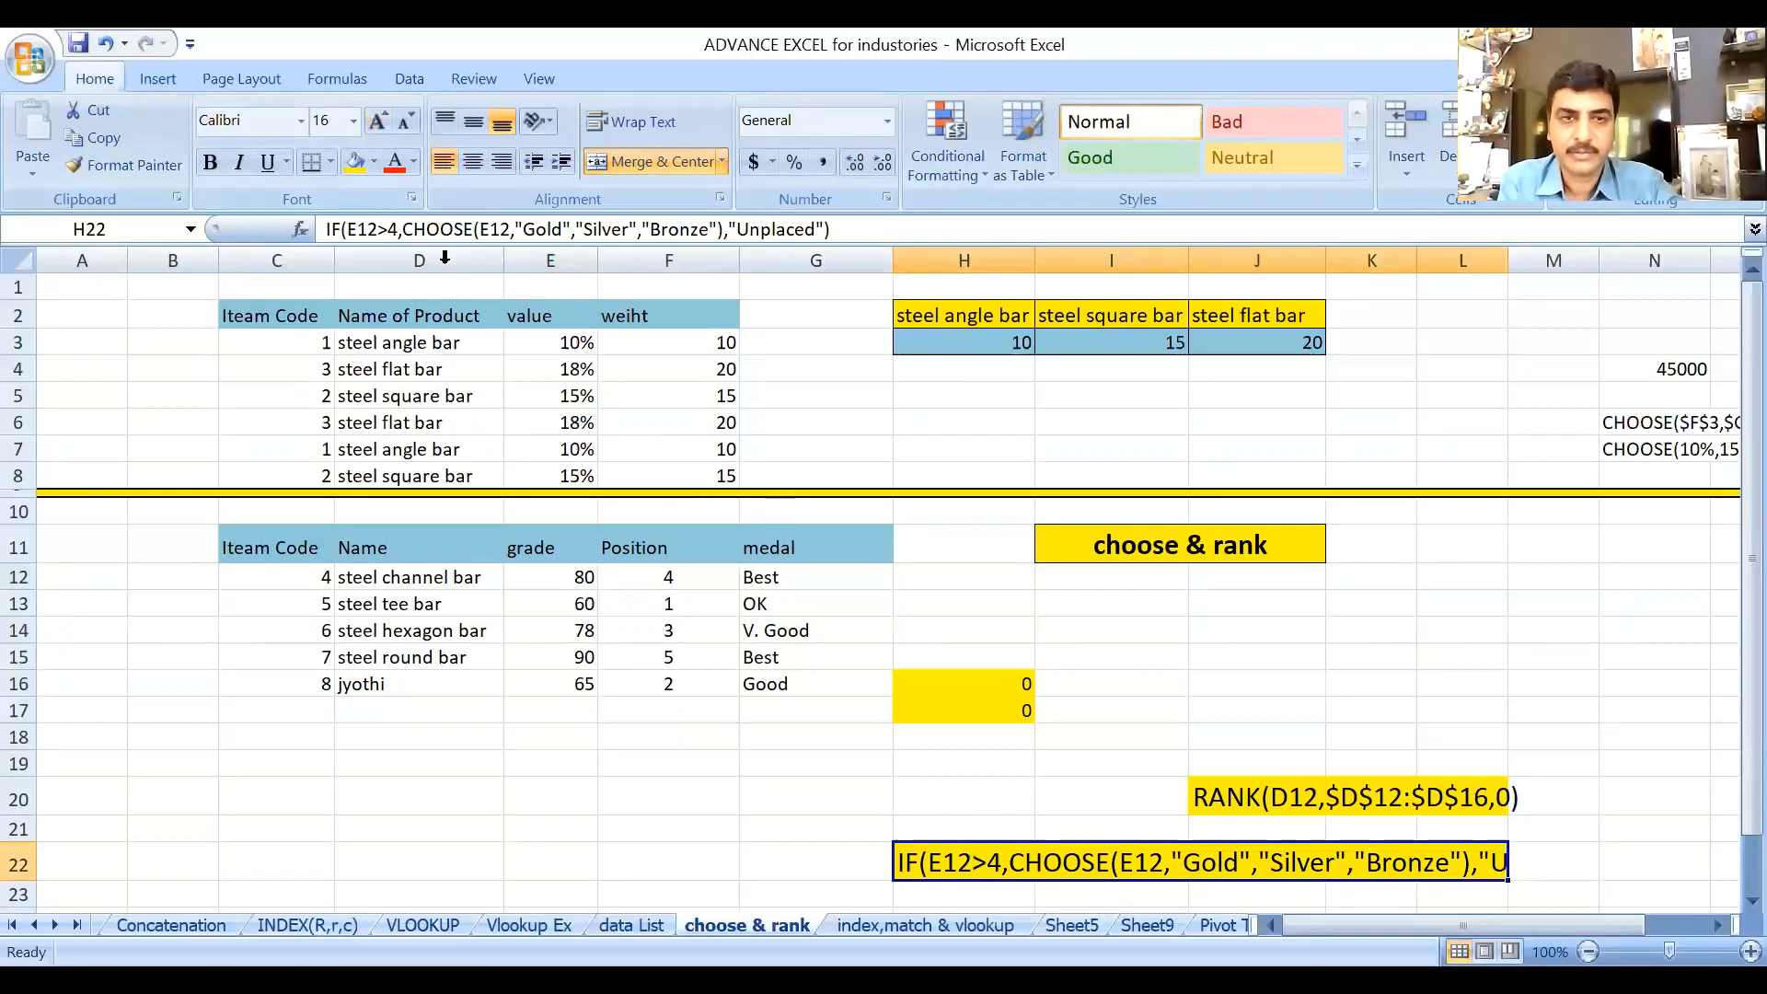
# Make the IF with CHOOSE example in H22 bold, unmerge it, and extend its yellow fill across H22:N22.
pyautogui.click(213, 162)
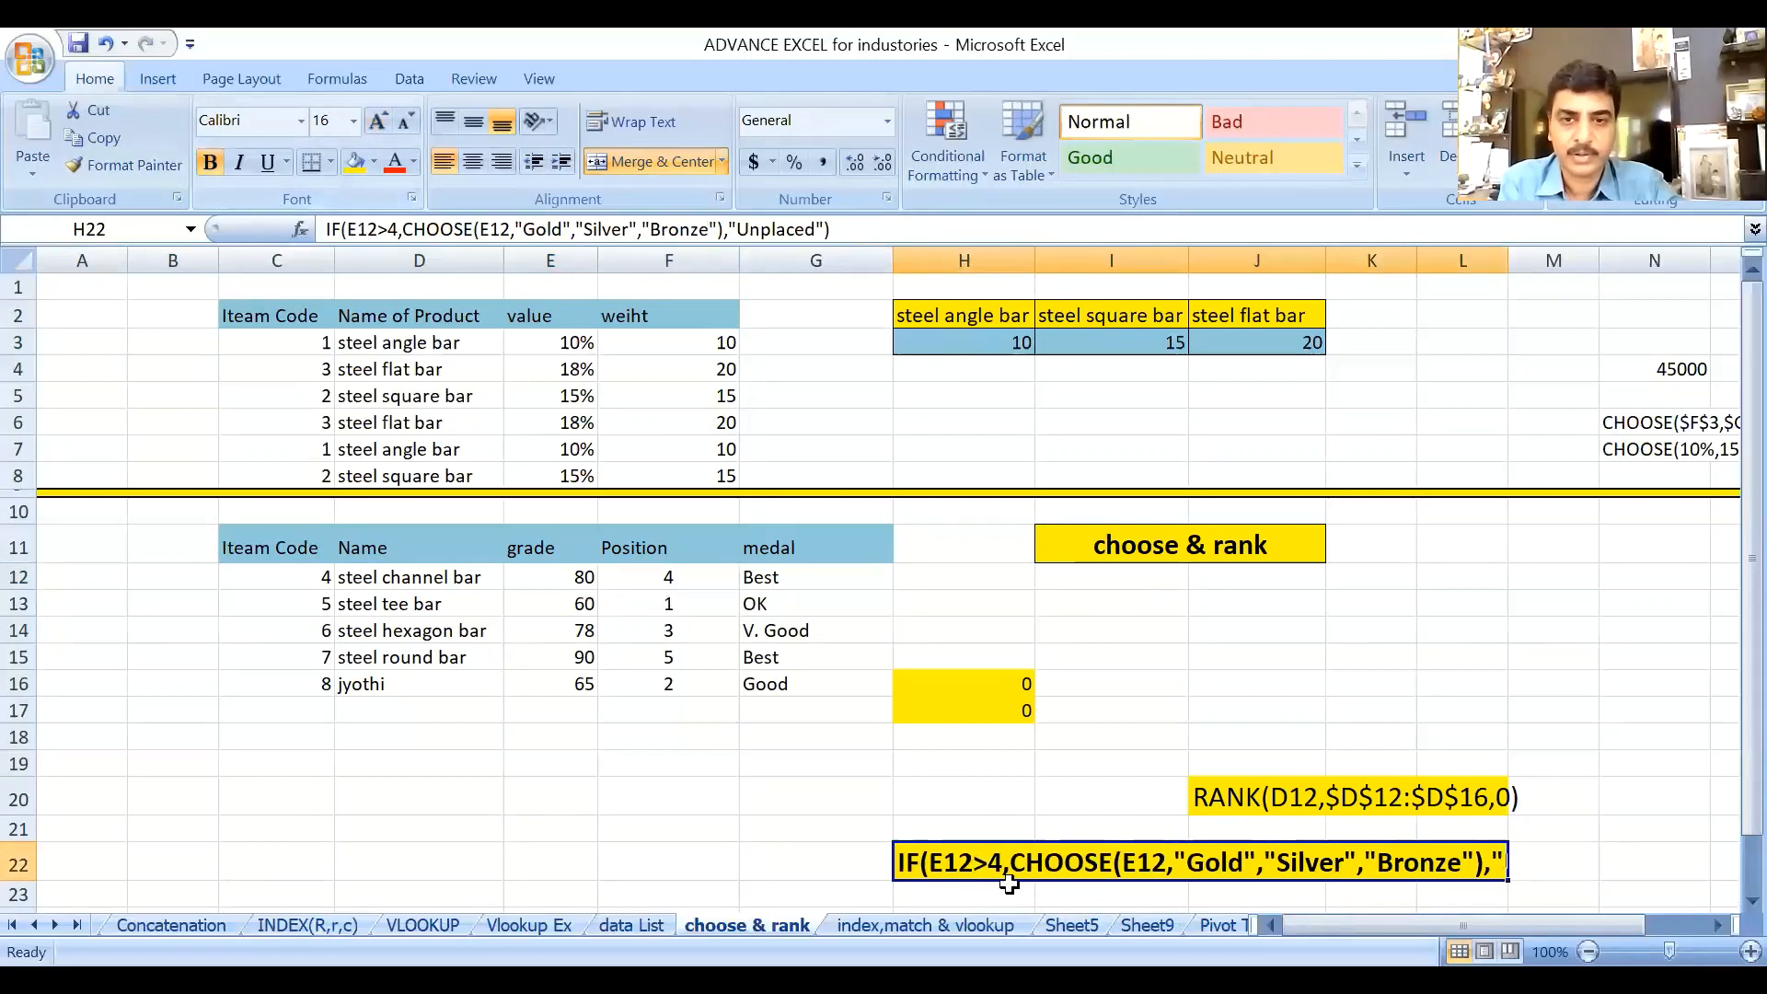
pyautogui.moveTo(948, 861); pyautogui.dragTo(1702, 861)
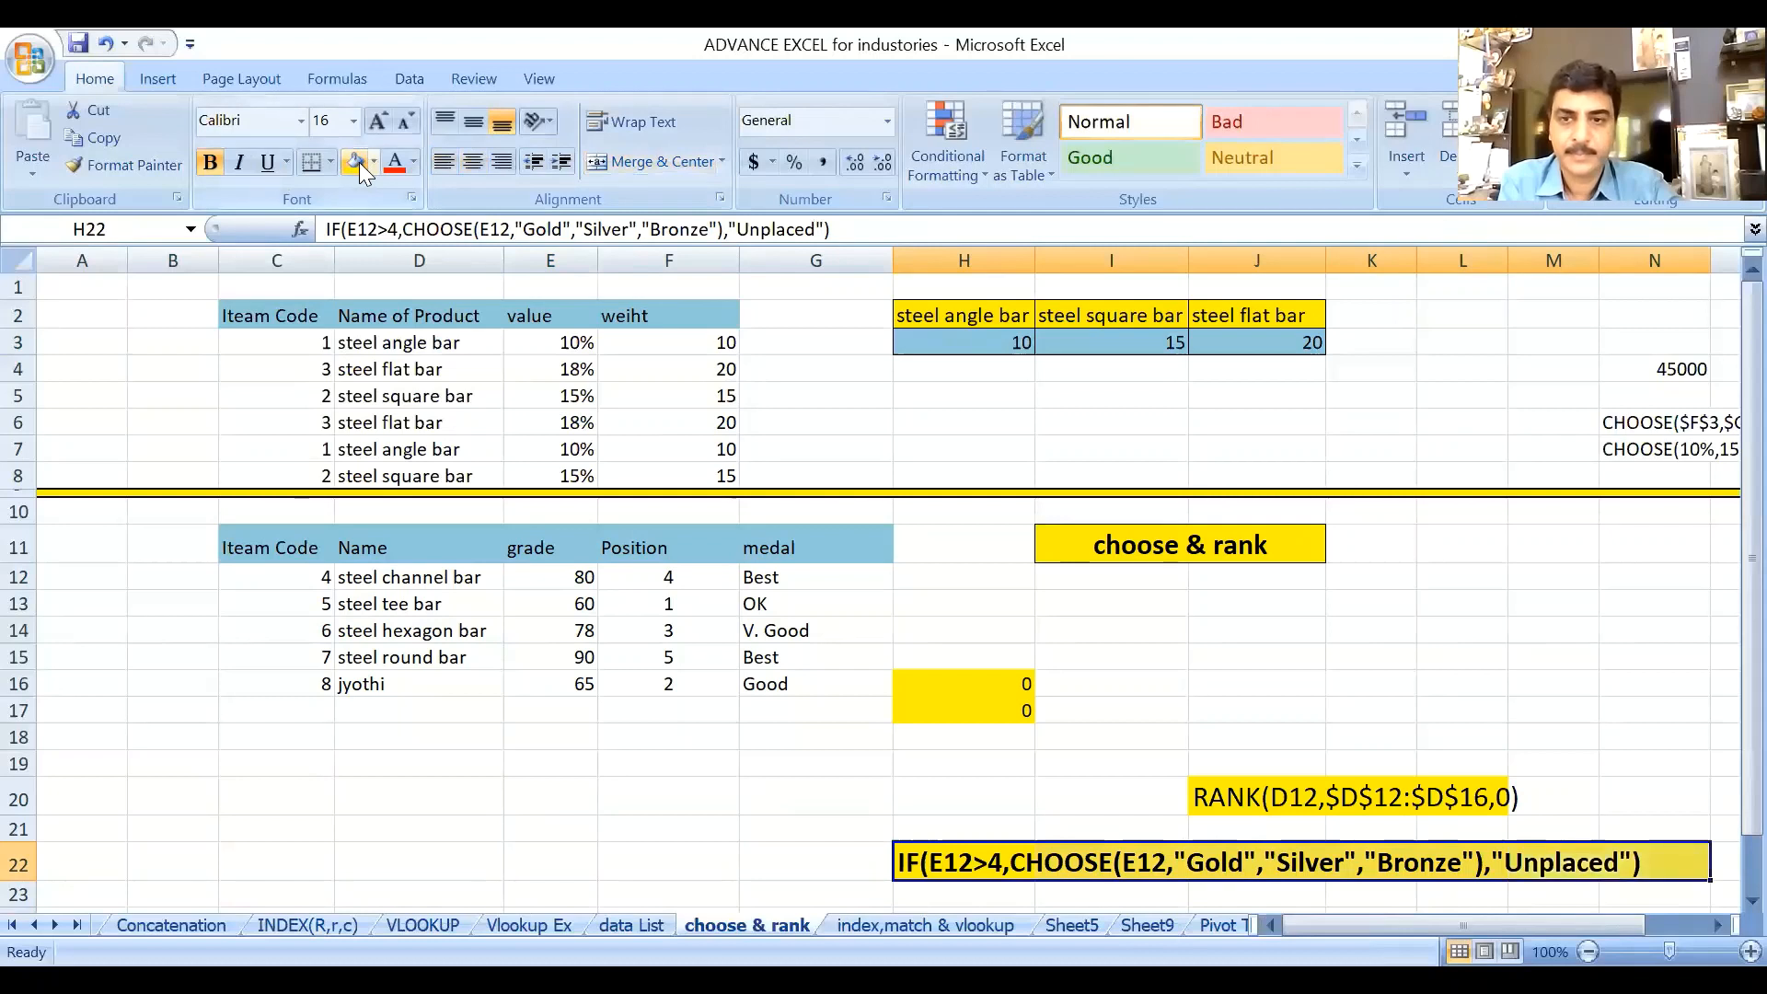
pyautogui.click(1454, 712)
# Merge and center the RANK example across J20:M20 and make it bold at font size 16.
pyautogui.moveTo(1364, 797); pyautogui.dragTo(1564, 797)
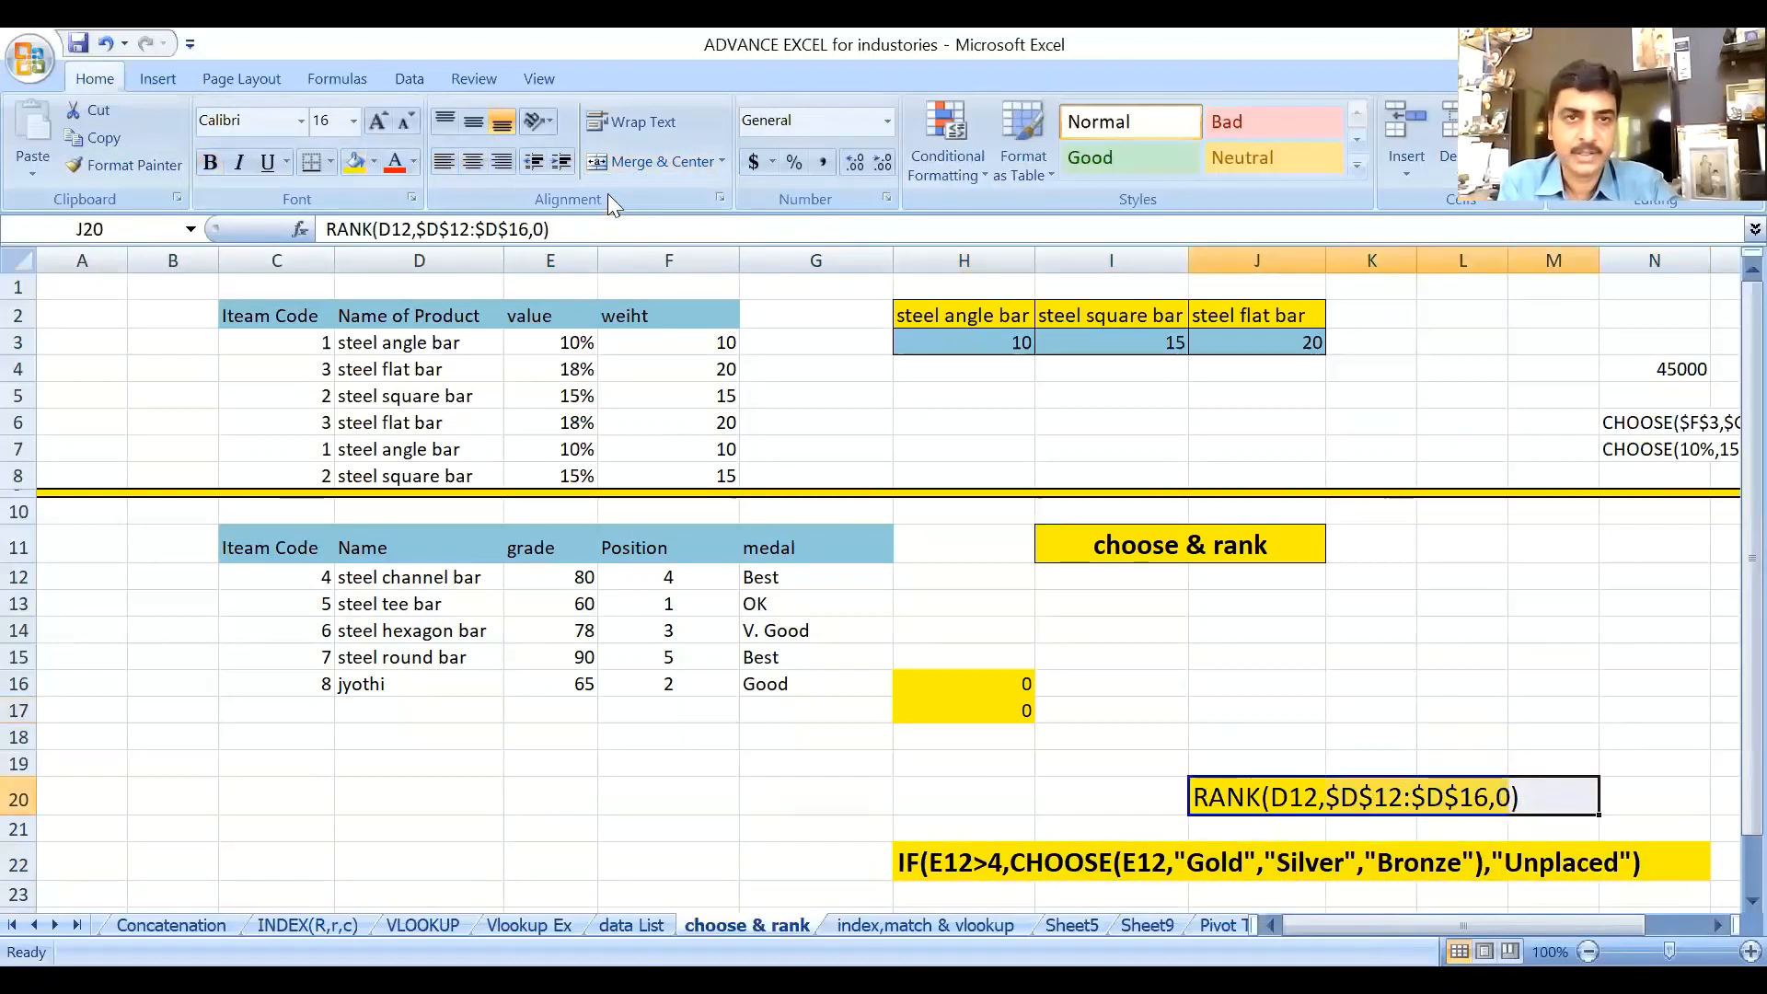
pyautogui.click(627, 164)
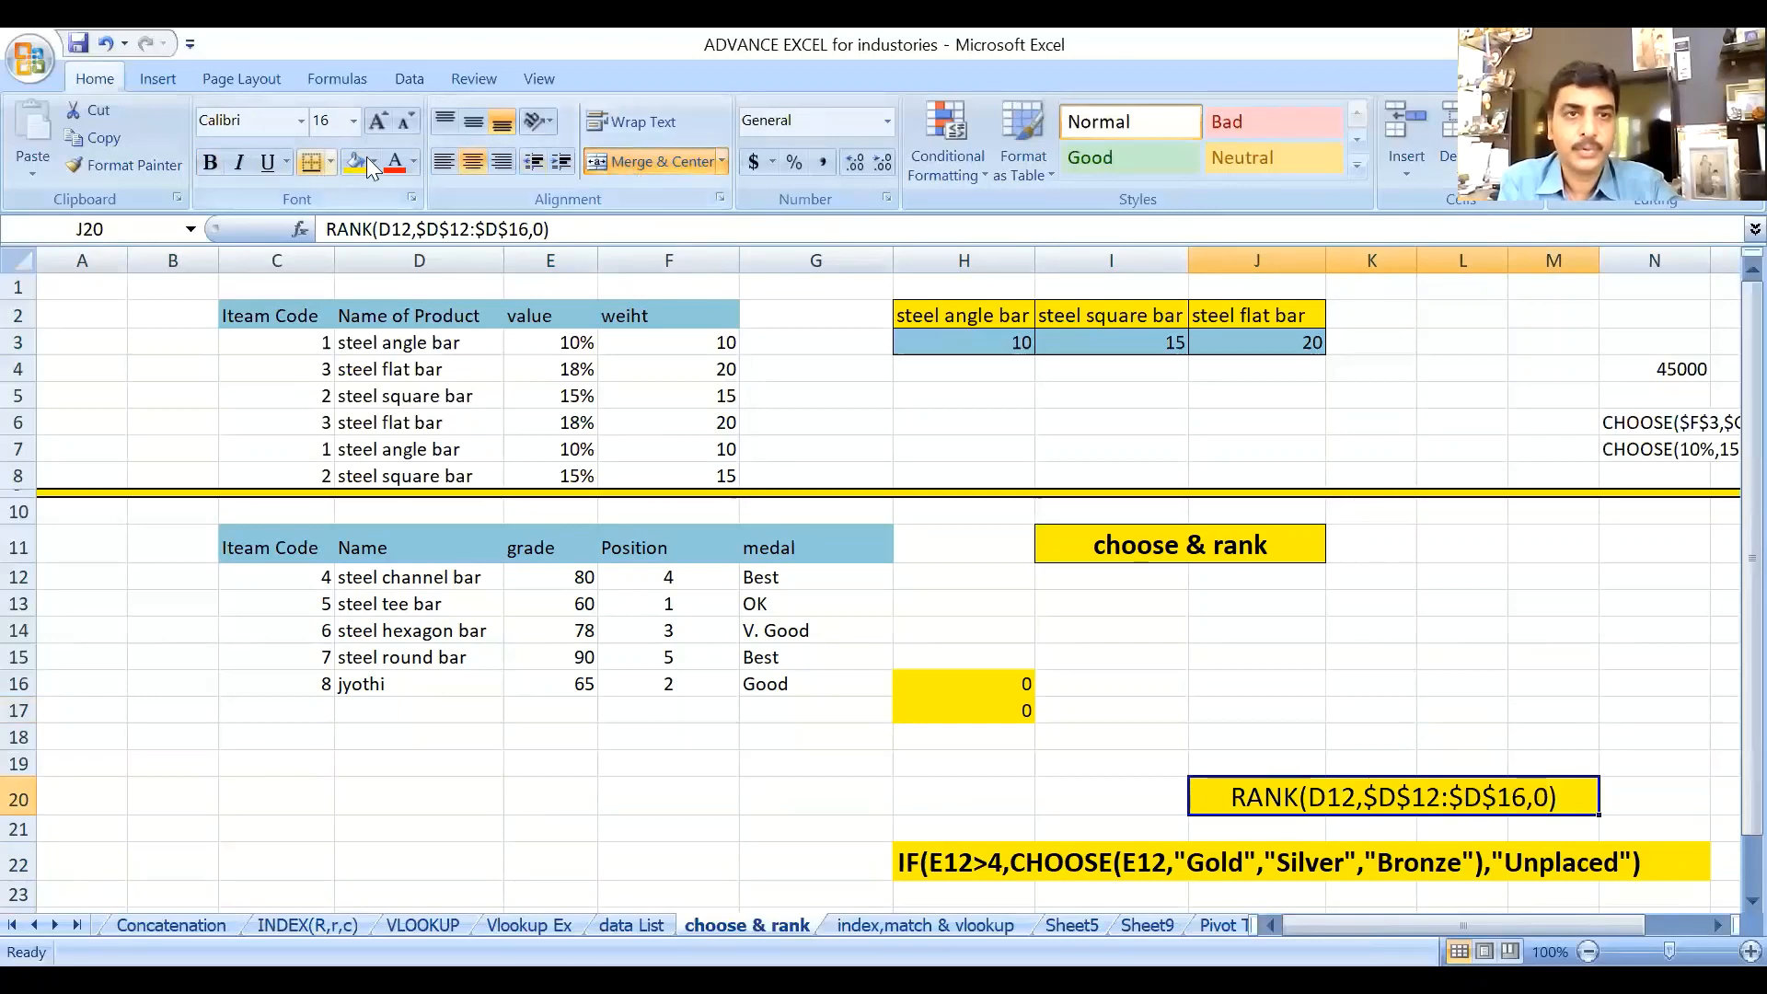
pyautogui.click(386, 128)
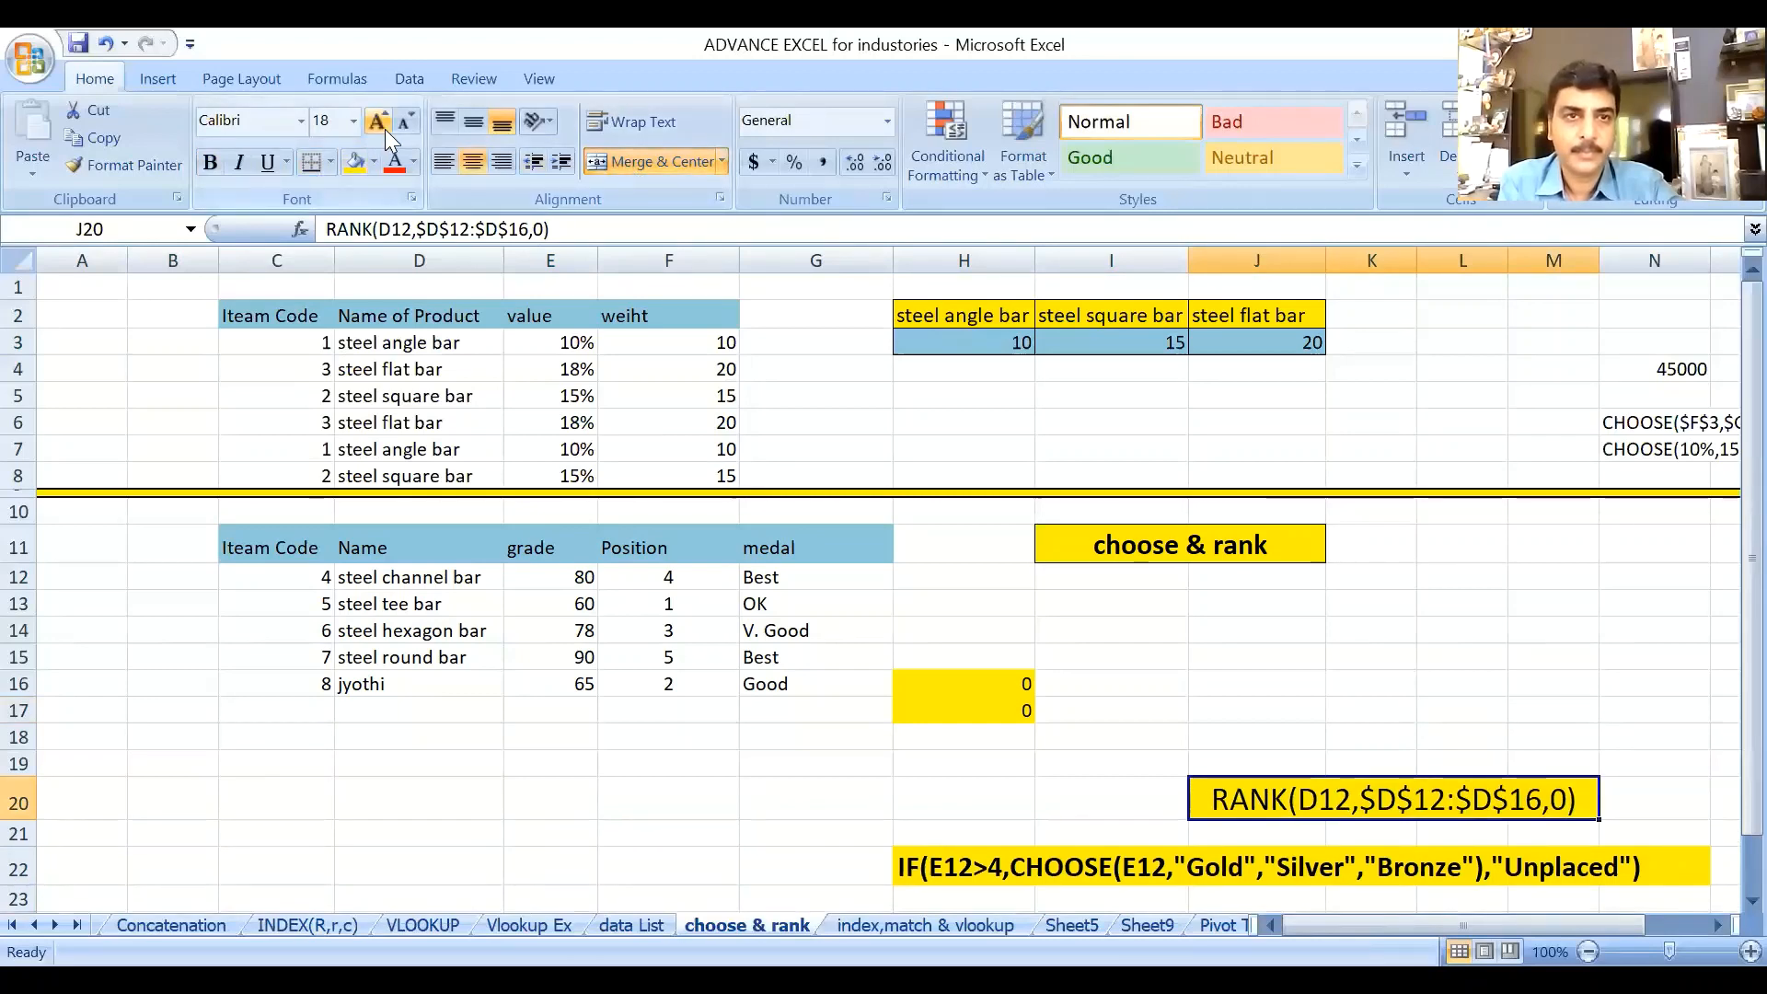
pyautogui.click(409, 125)
pyautogui.click(210, 164)
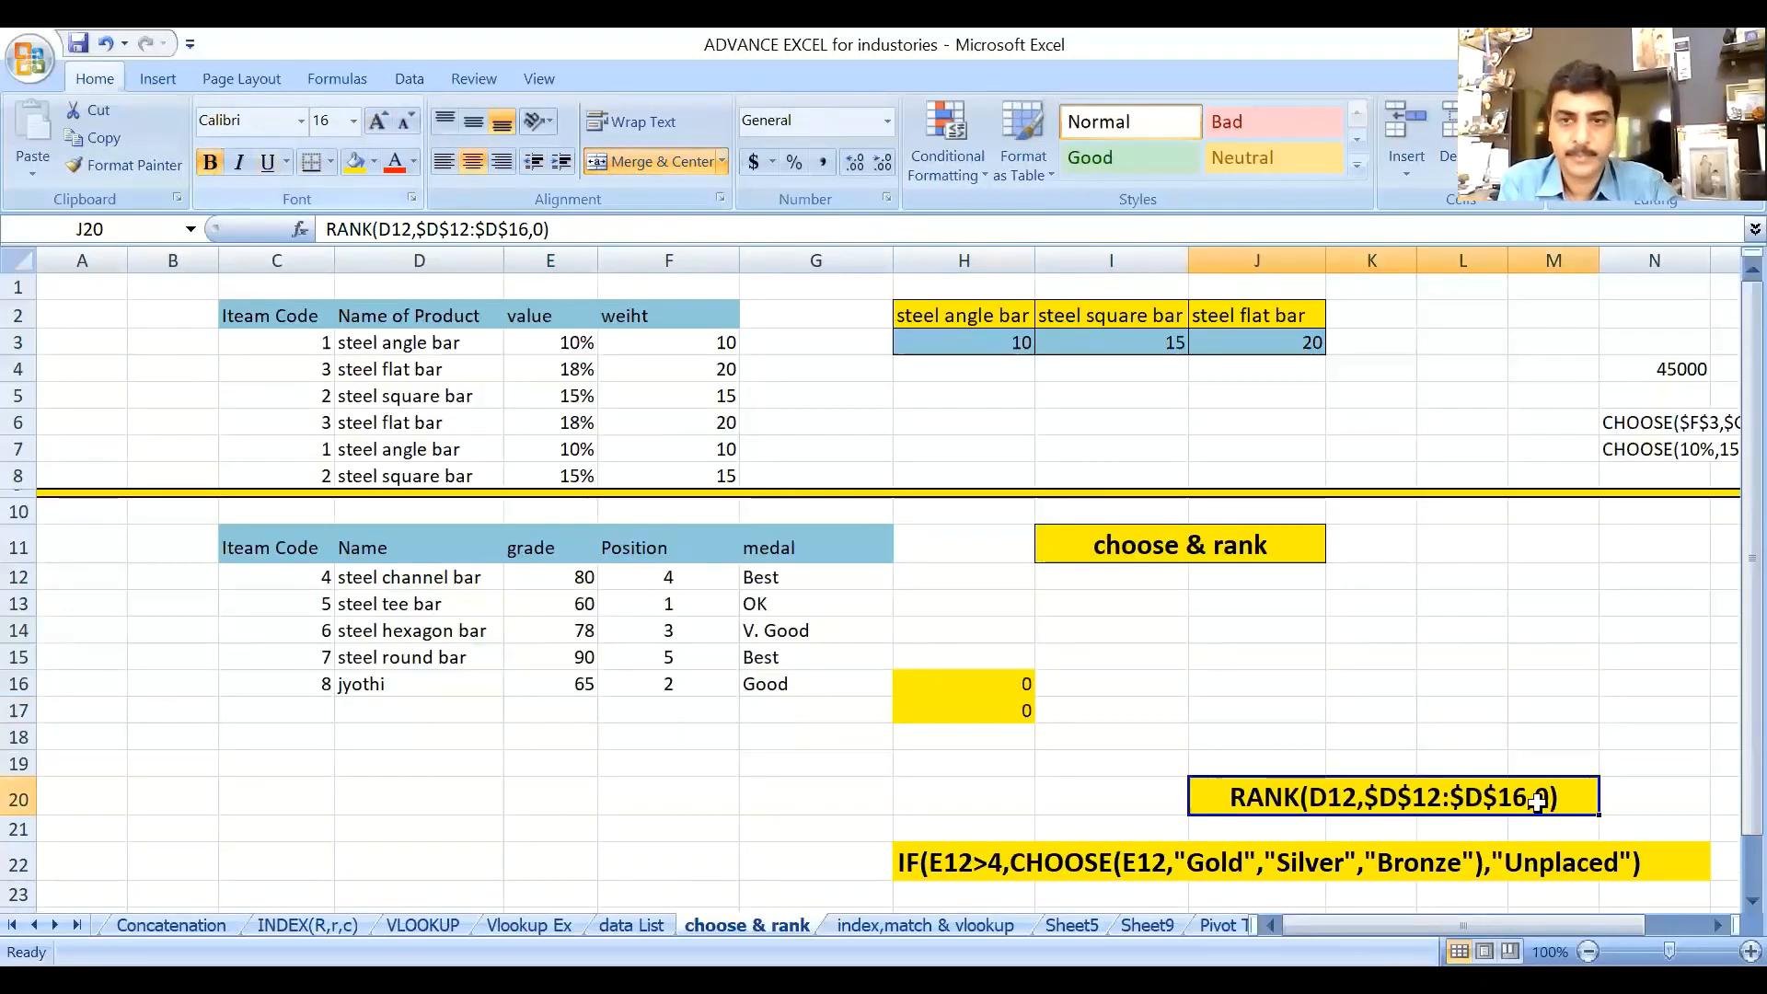
pyautogui.click(1465, 709)
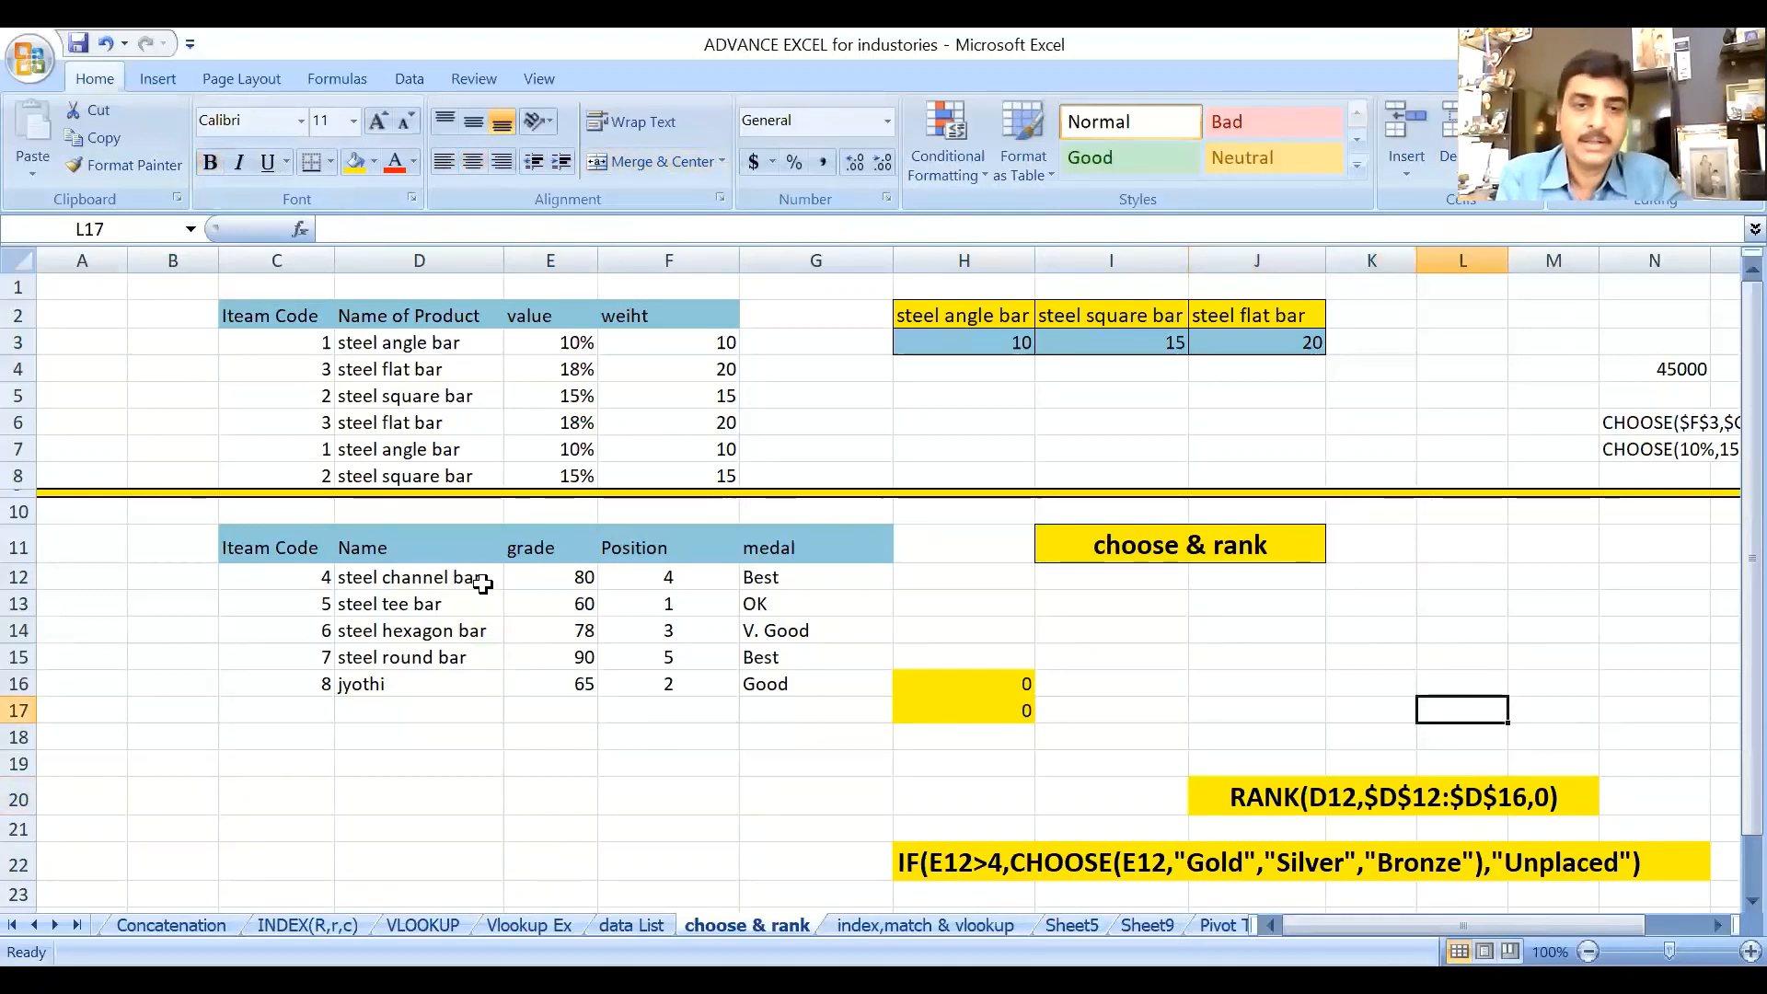
# Review the IF with CHOOSE medal formula in G12 and the CHOOSE weight formula in F3.
pyautogui.click(791, 581)
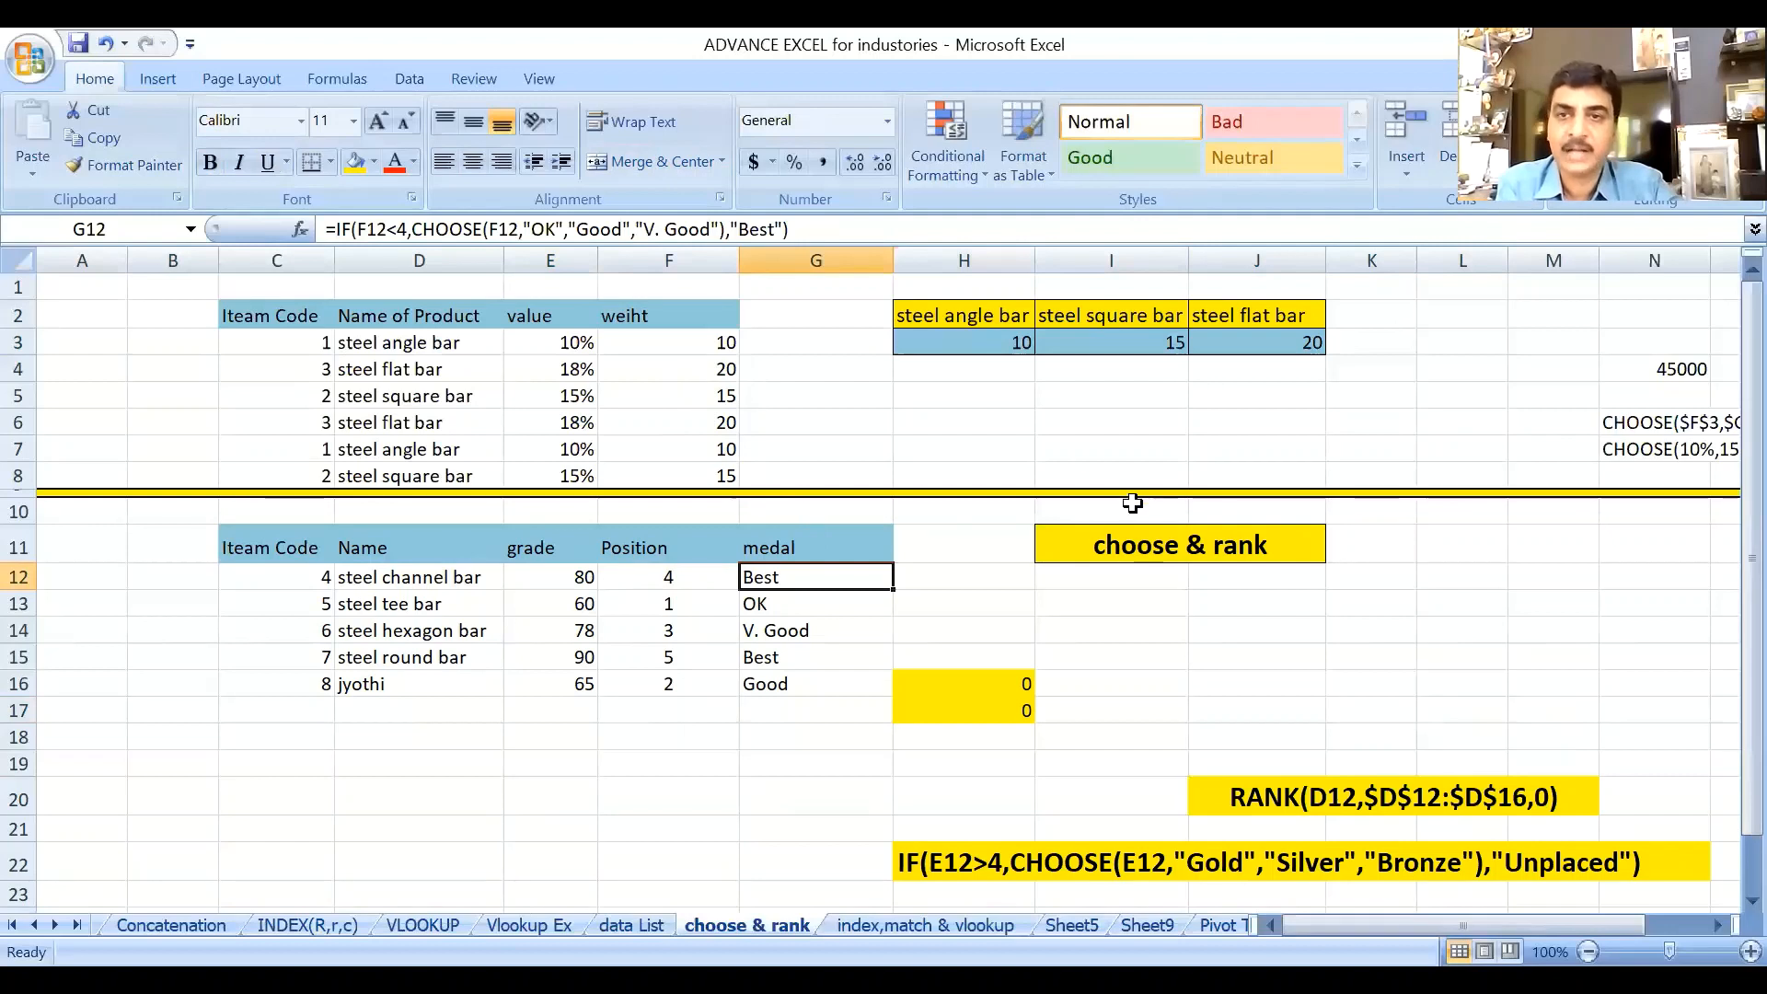
pyautogui.click(683, 344)
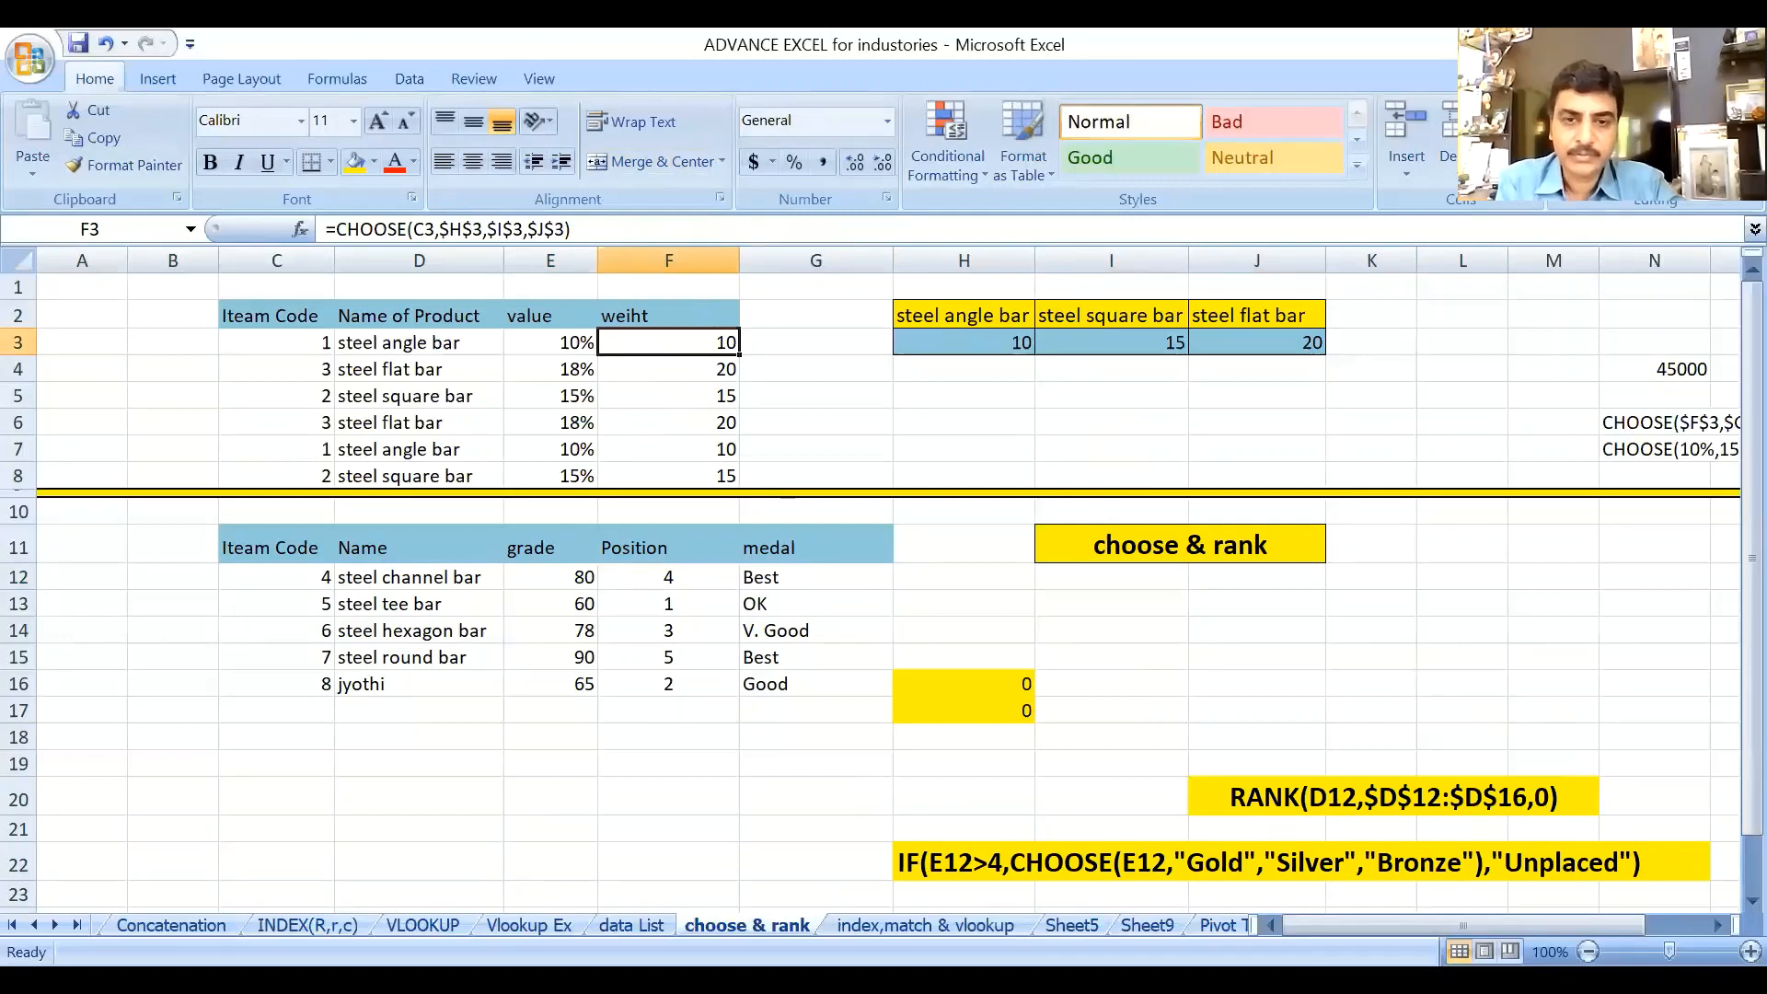
# Open the index,match & vlookup sheet and examine the headings and first quantities of the steel angle, square and round bar tables.
pyautogui.click(926, 925)
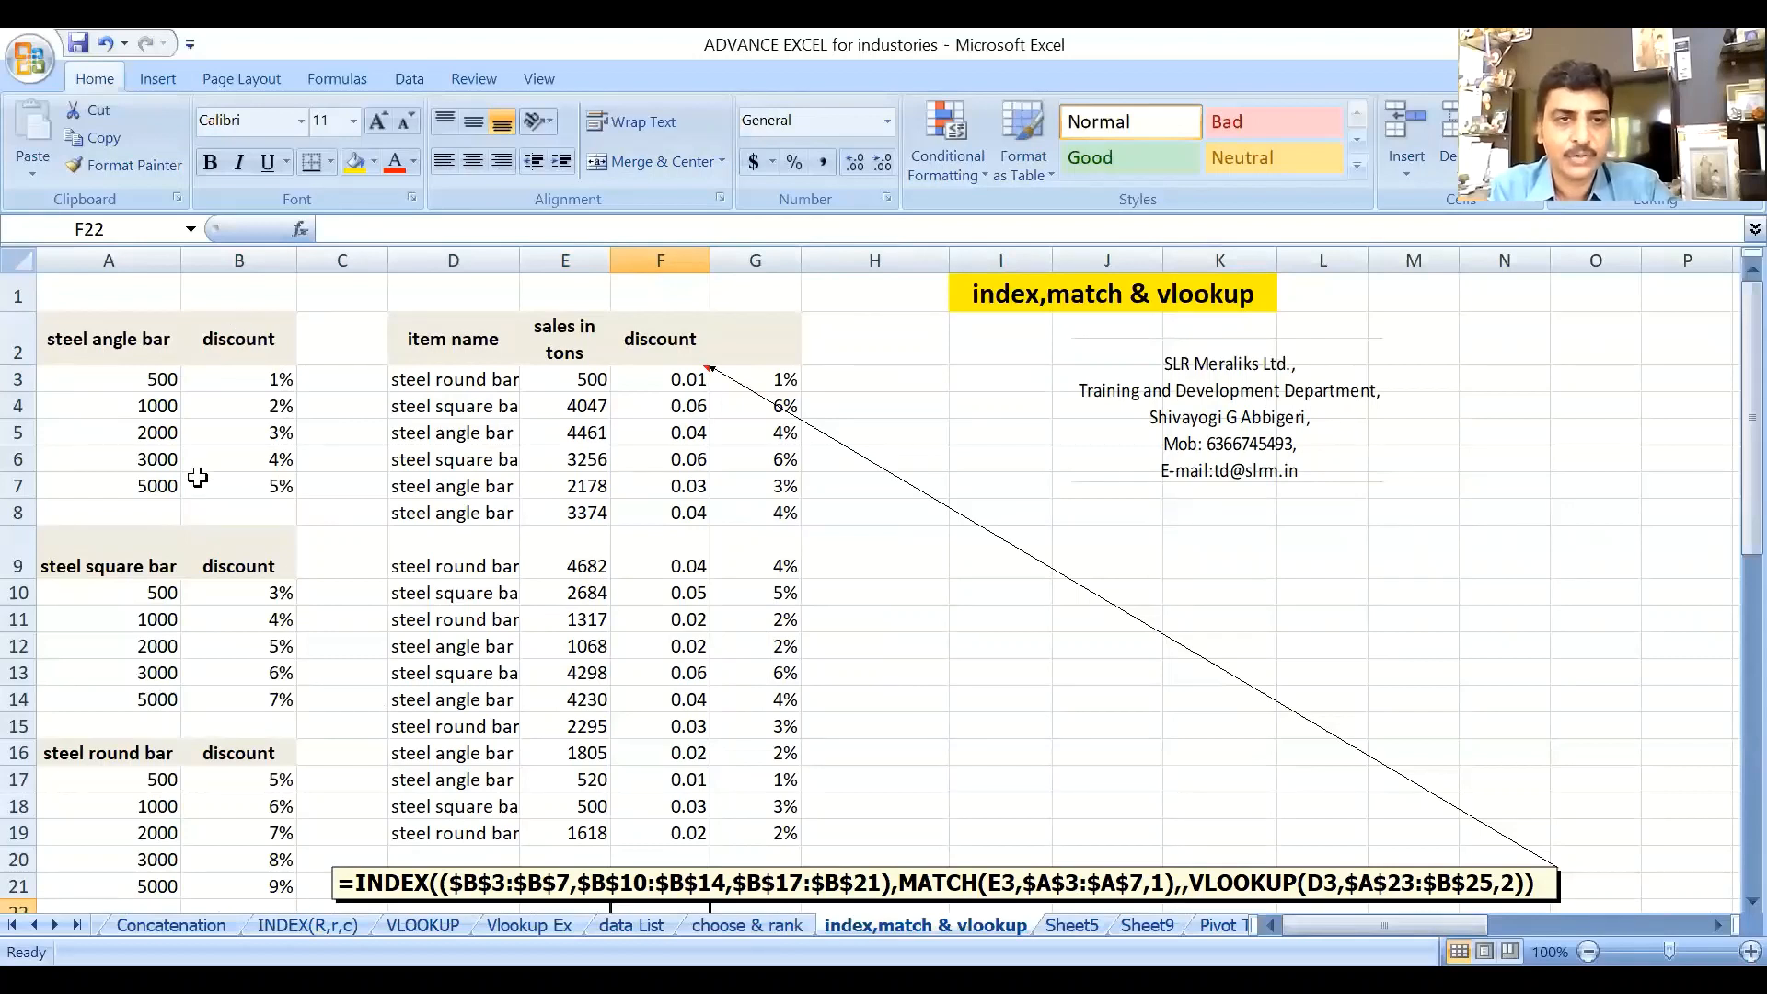
pyautogui.click(88, 341)
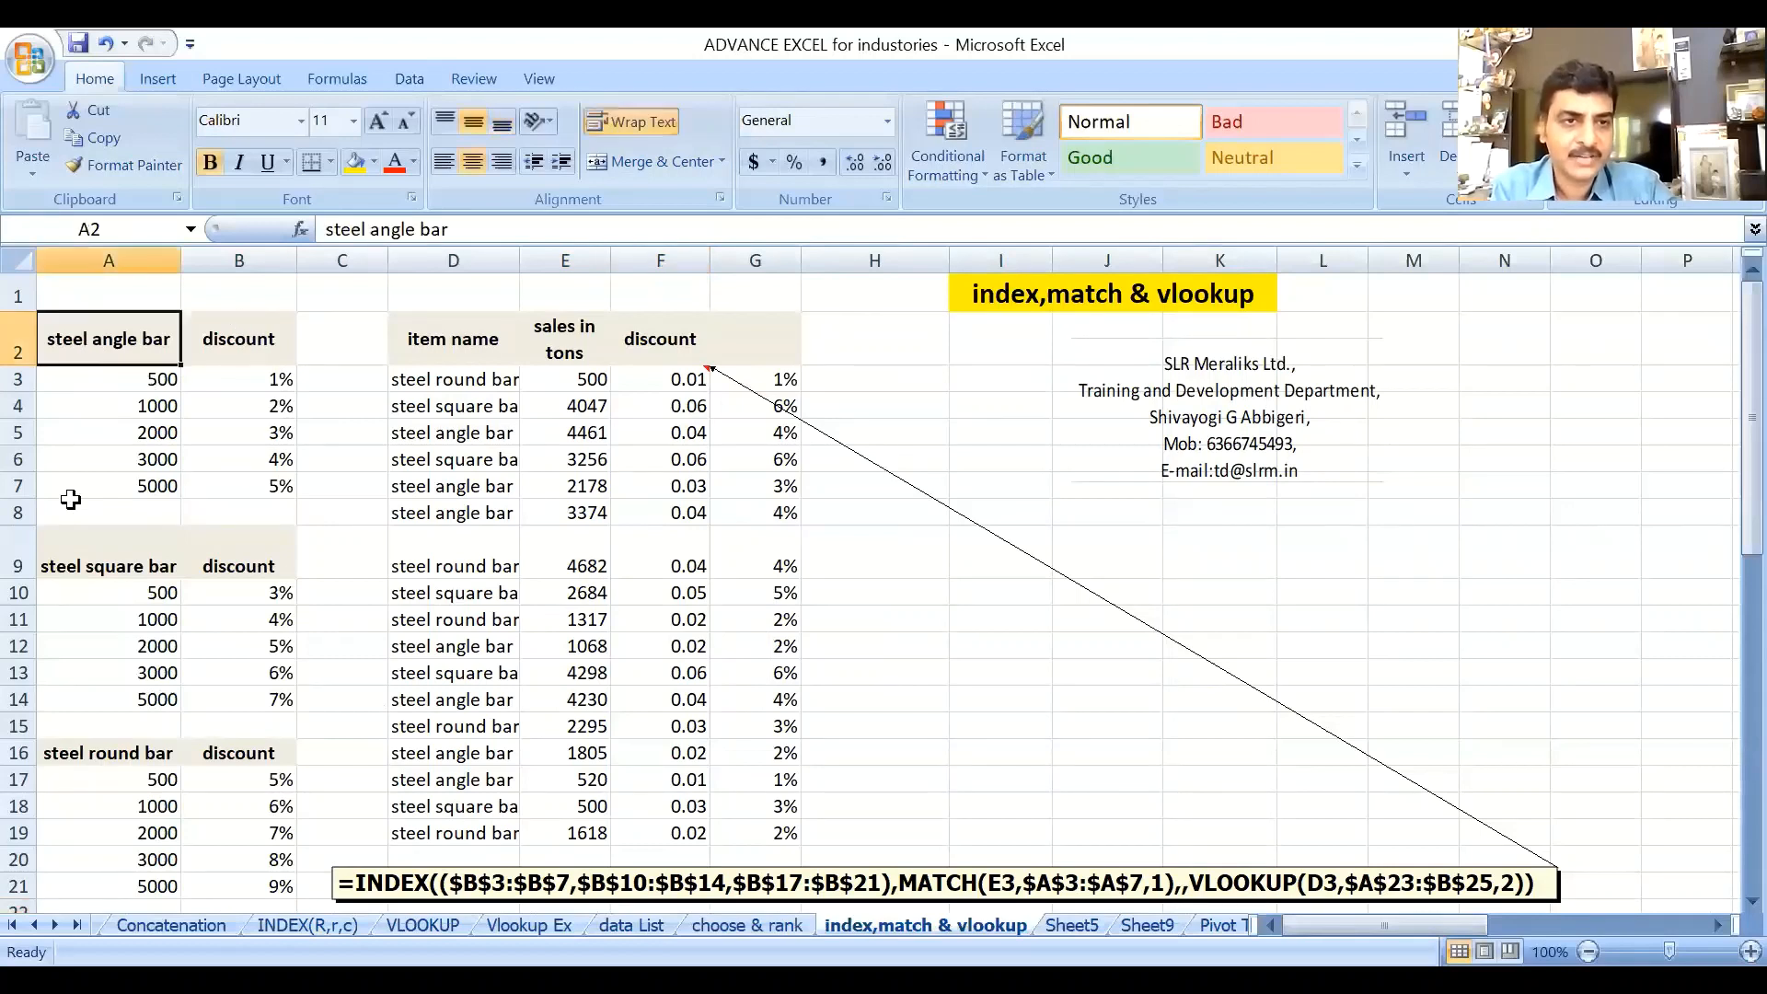
pyautogui.click(74, 569)
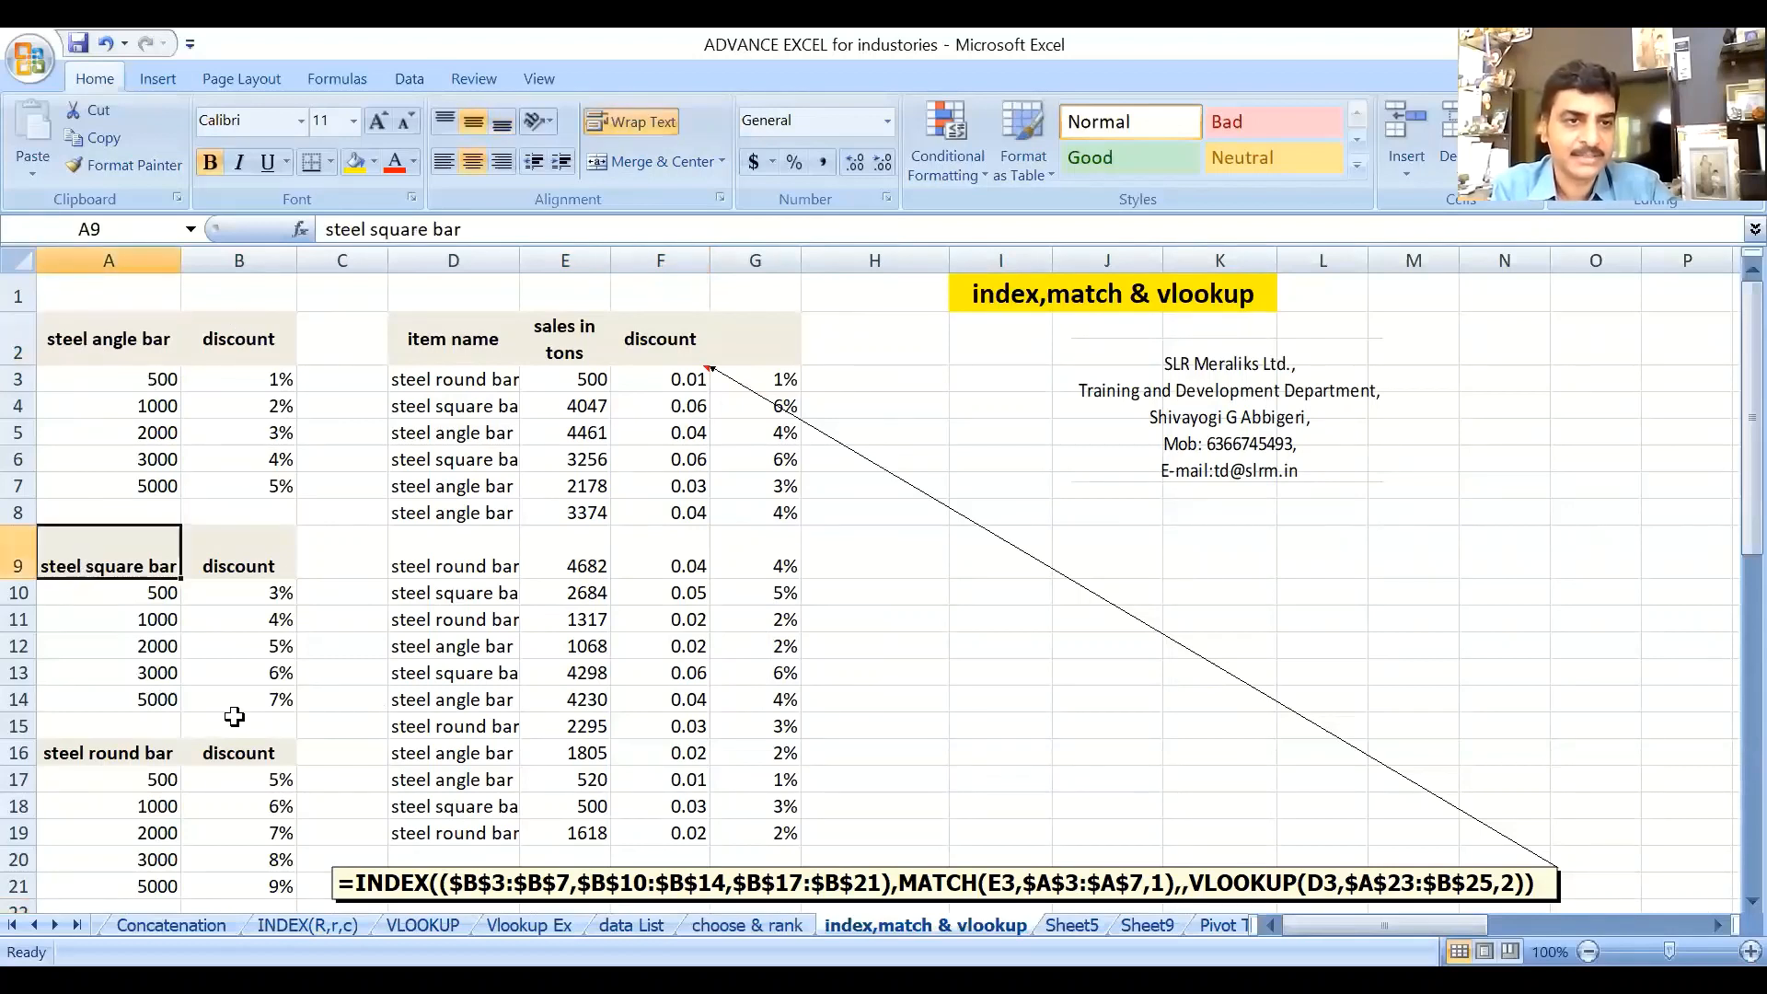
pyautogui.click(147, 756)
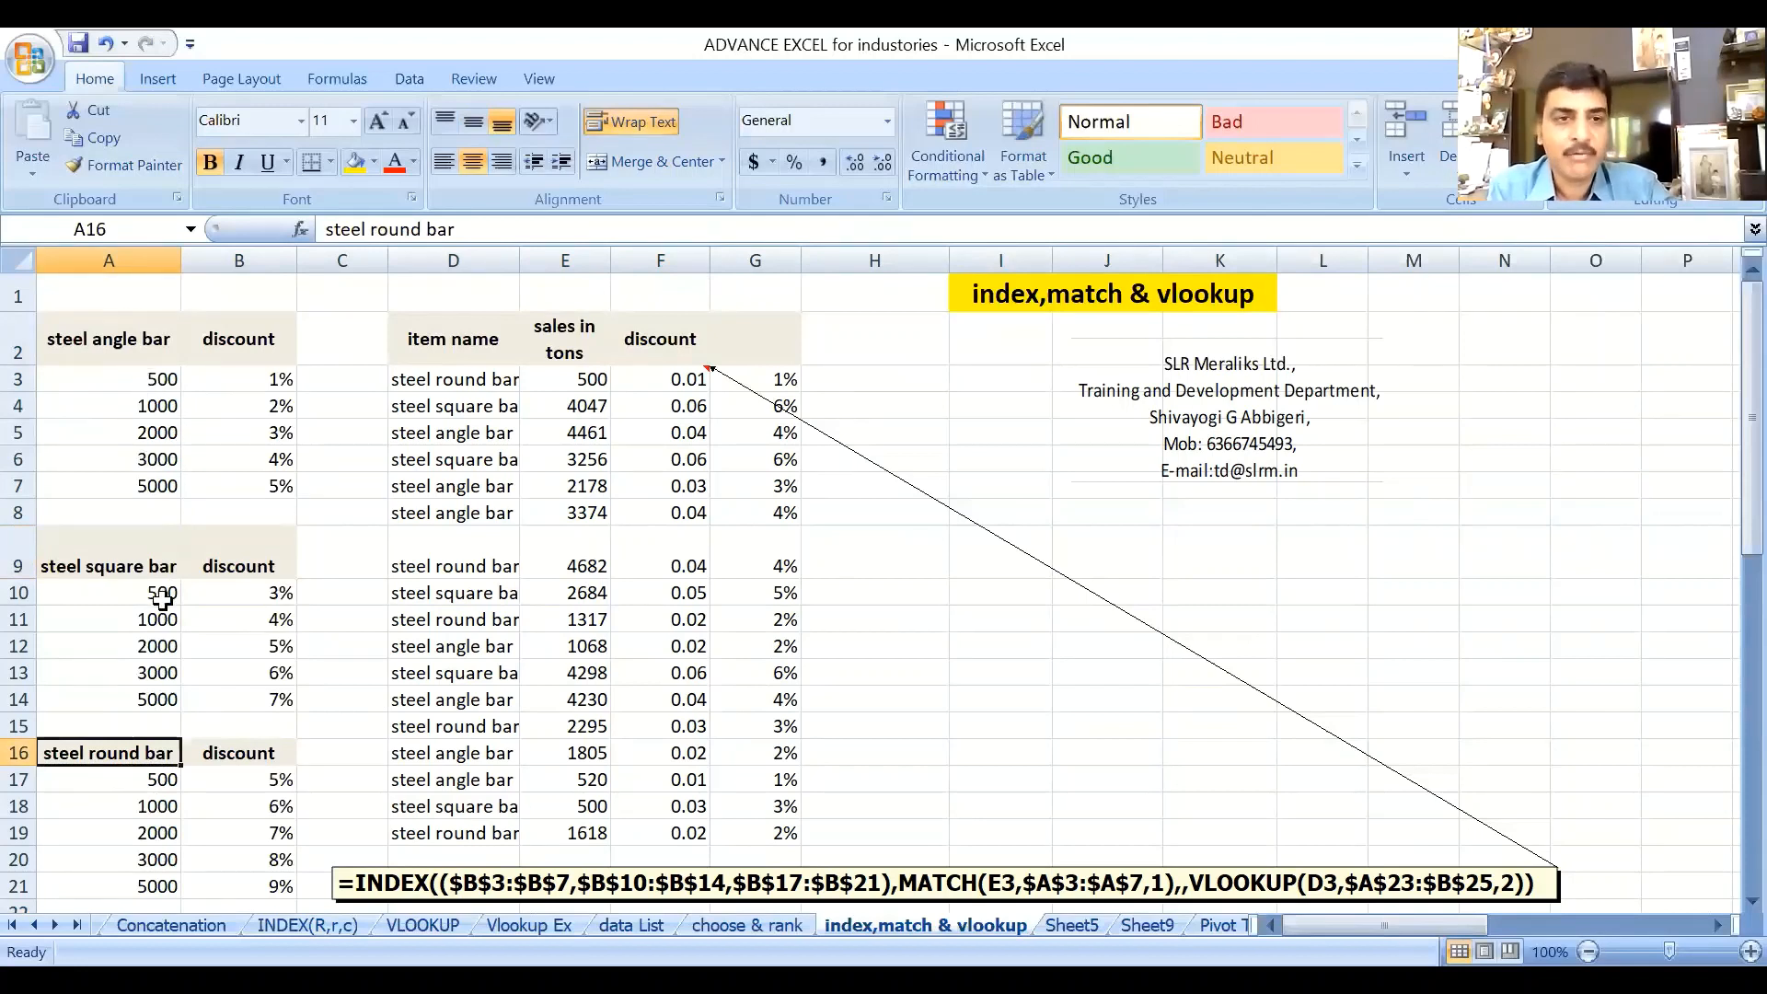
pyautogui.click(163, 381)
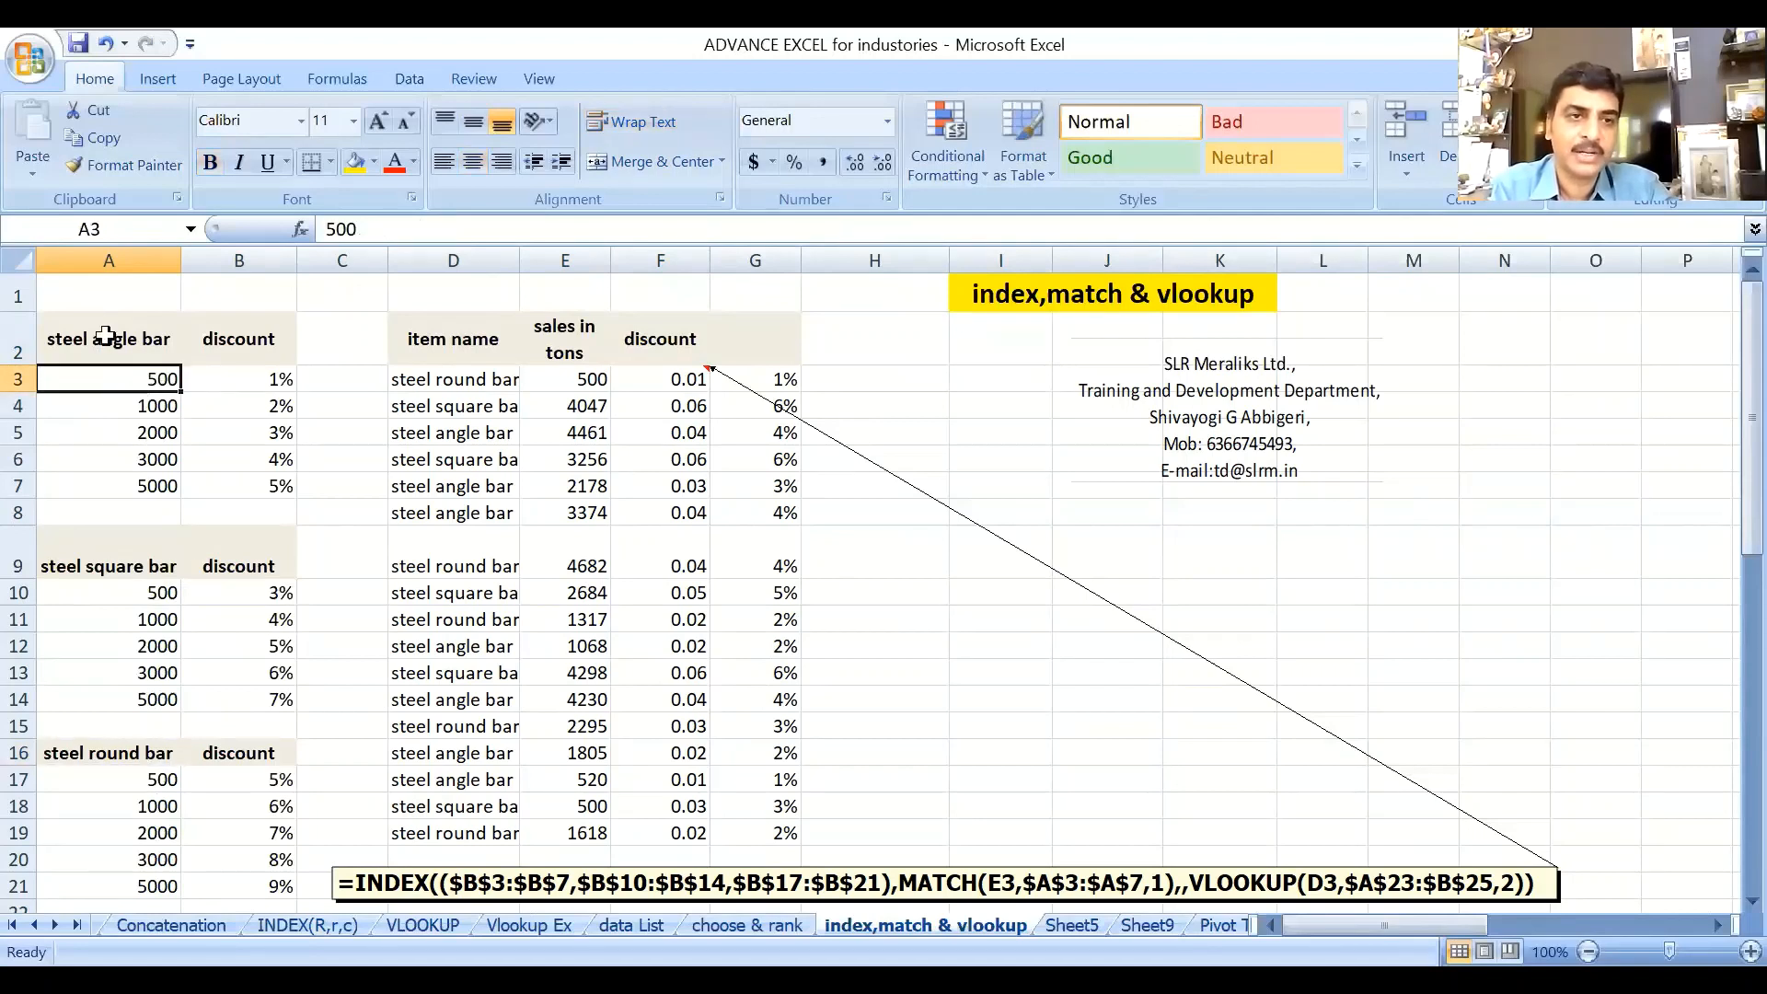
pyautogui.click(153, 595)
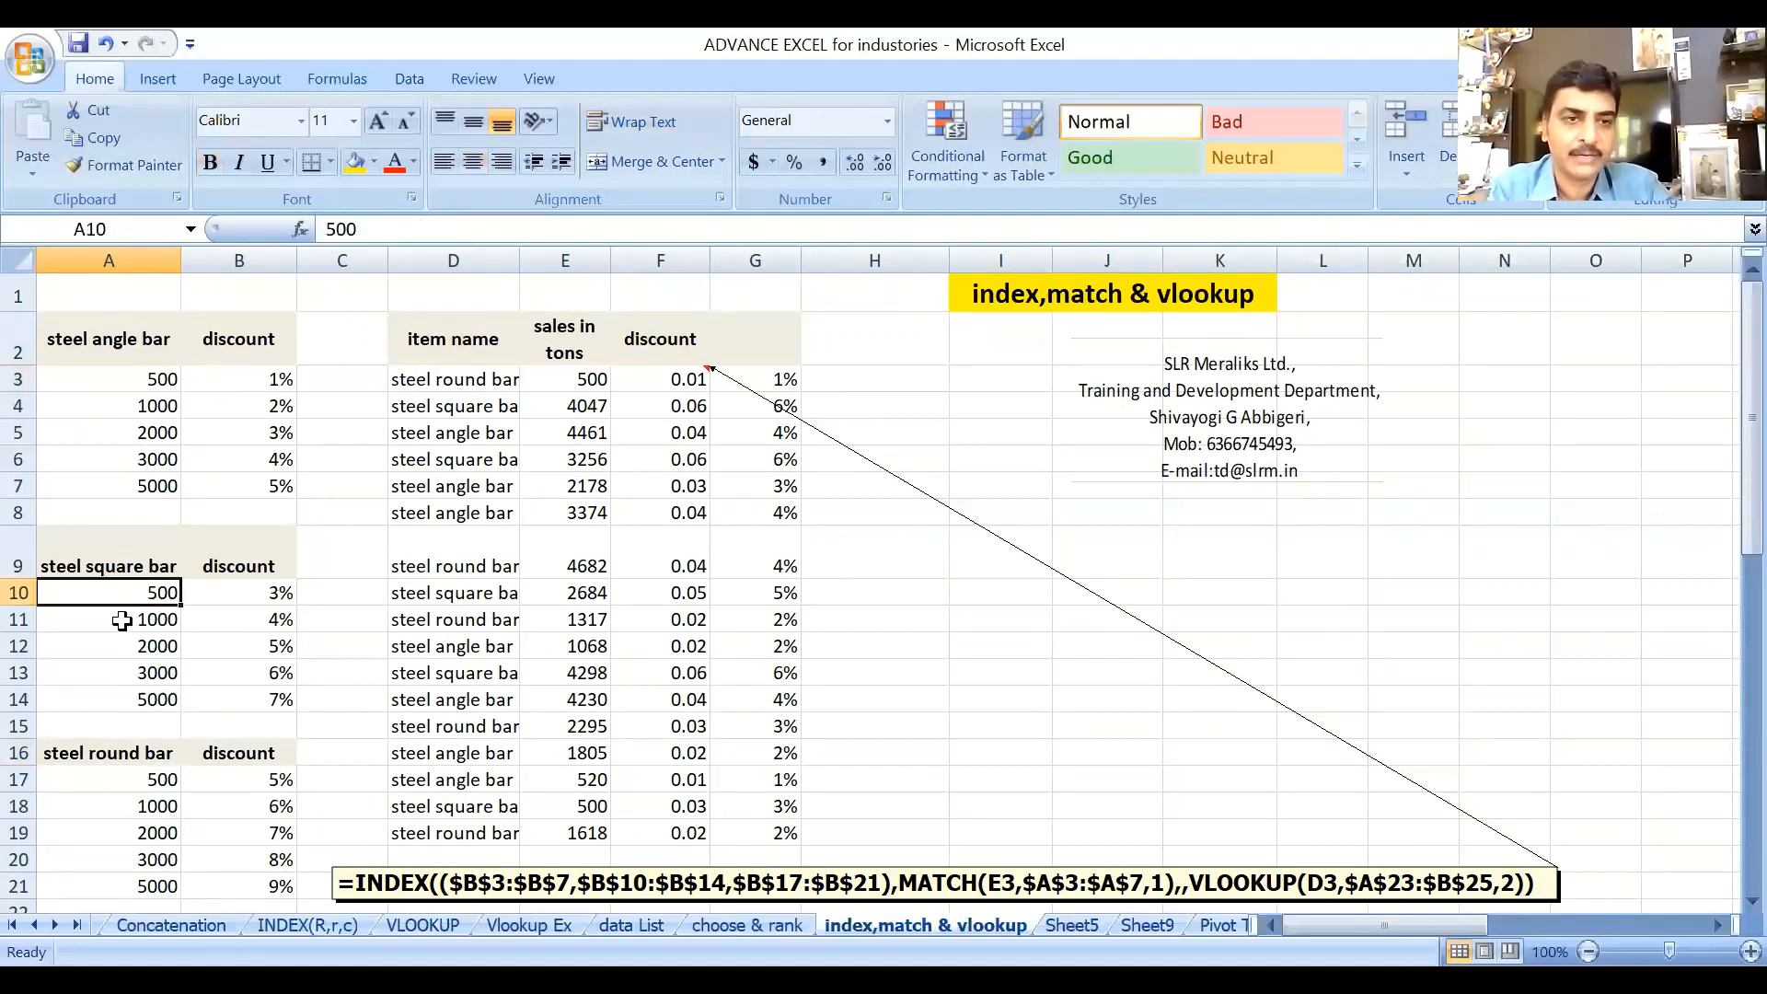
pyautogui.click(138, 750)
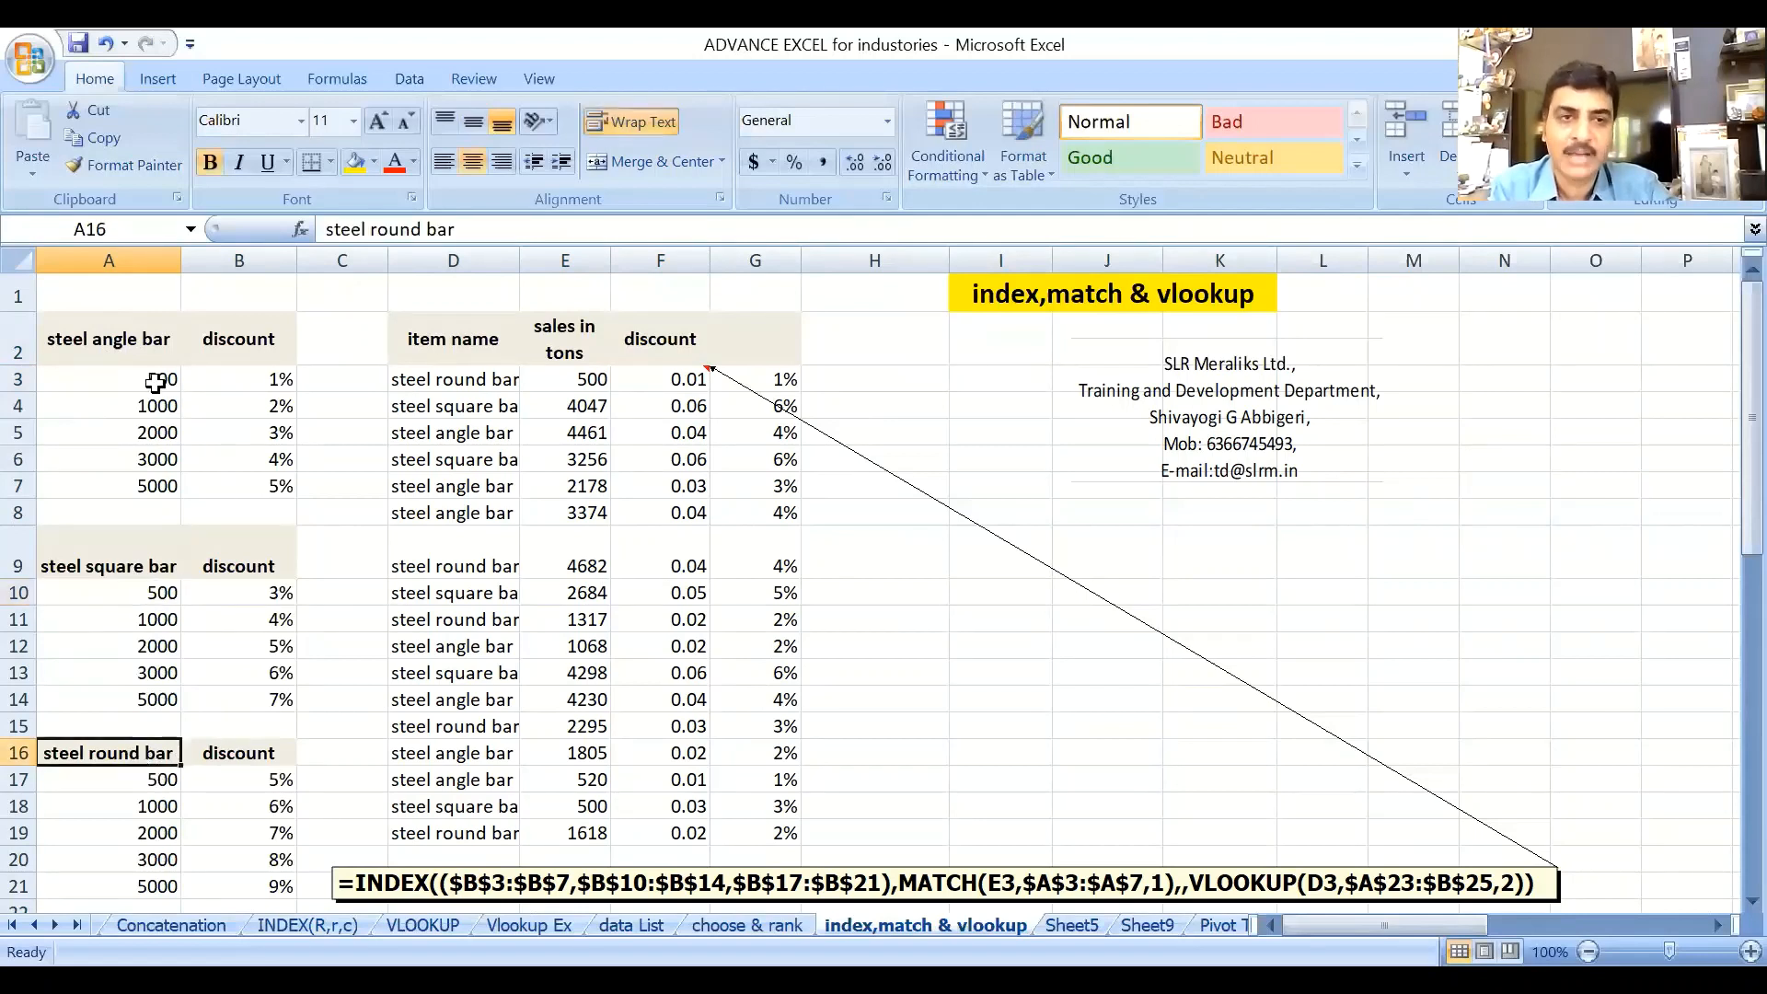
# Compare the quantity ranges A3:A7, A10:A14 and A17:A21 of the three steel bar tables.
pyautogui.moveTo(154, 378); pyautogui.dragTo(138, 483)
pyautogui.moveTo(143, 593); pyautogui.dragTo(155, 698)
pyautogui.moveTo(159, 779)
pyautogui.mouseDown()
pyautogui.moveTo(158, 888)
pyautogui.moveTo(167, 780)
pyautogui.mouseUp()
pyautogui.scroll(1, 237, 584)
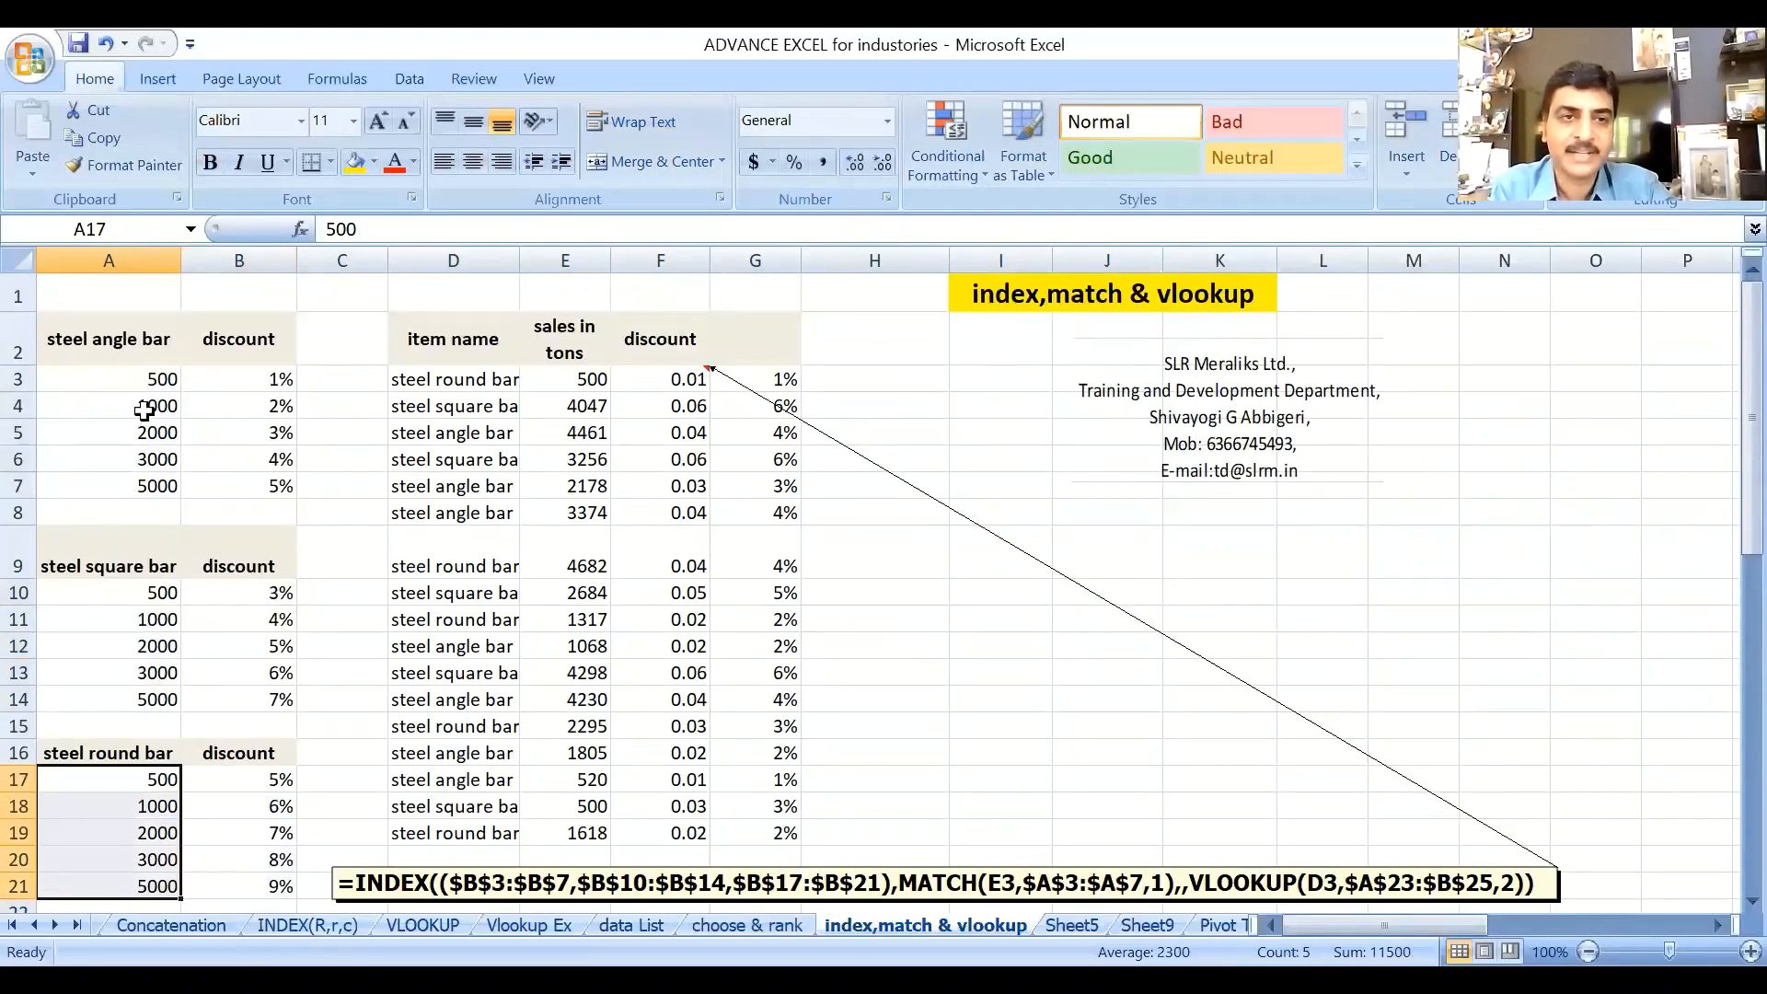
# Compare the first discount rates in B3, B10 and B17 of the steel angle, square and round bar tables.
pyautogui.click(101, 348)
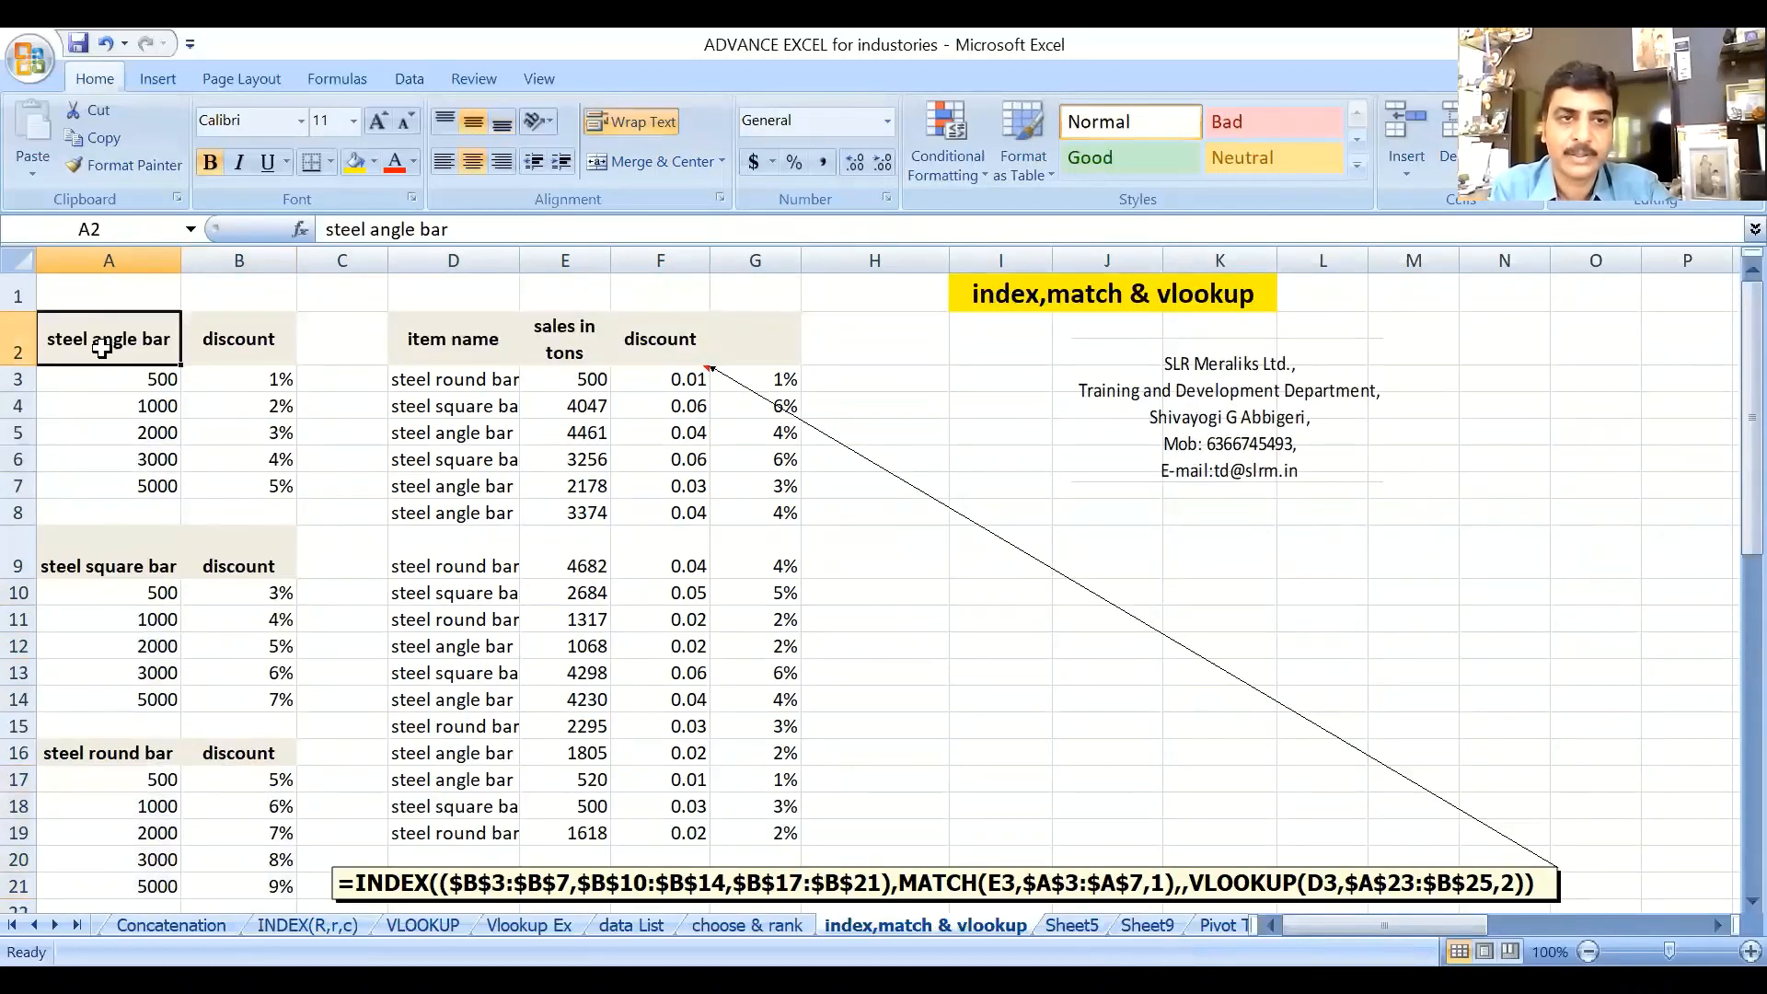
pyautogui.click(235, 385)
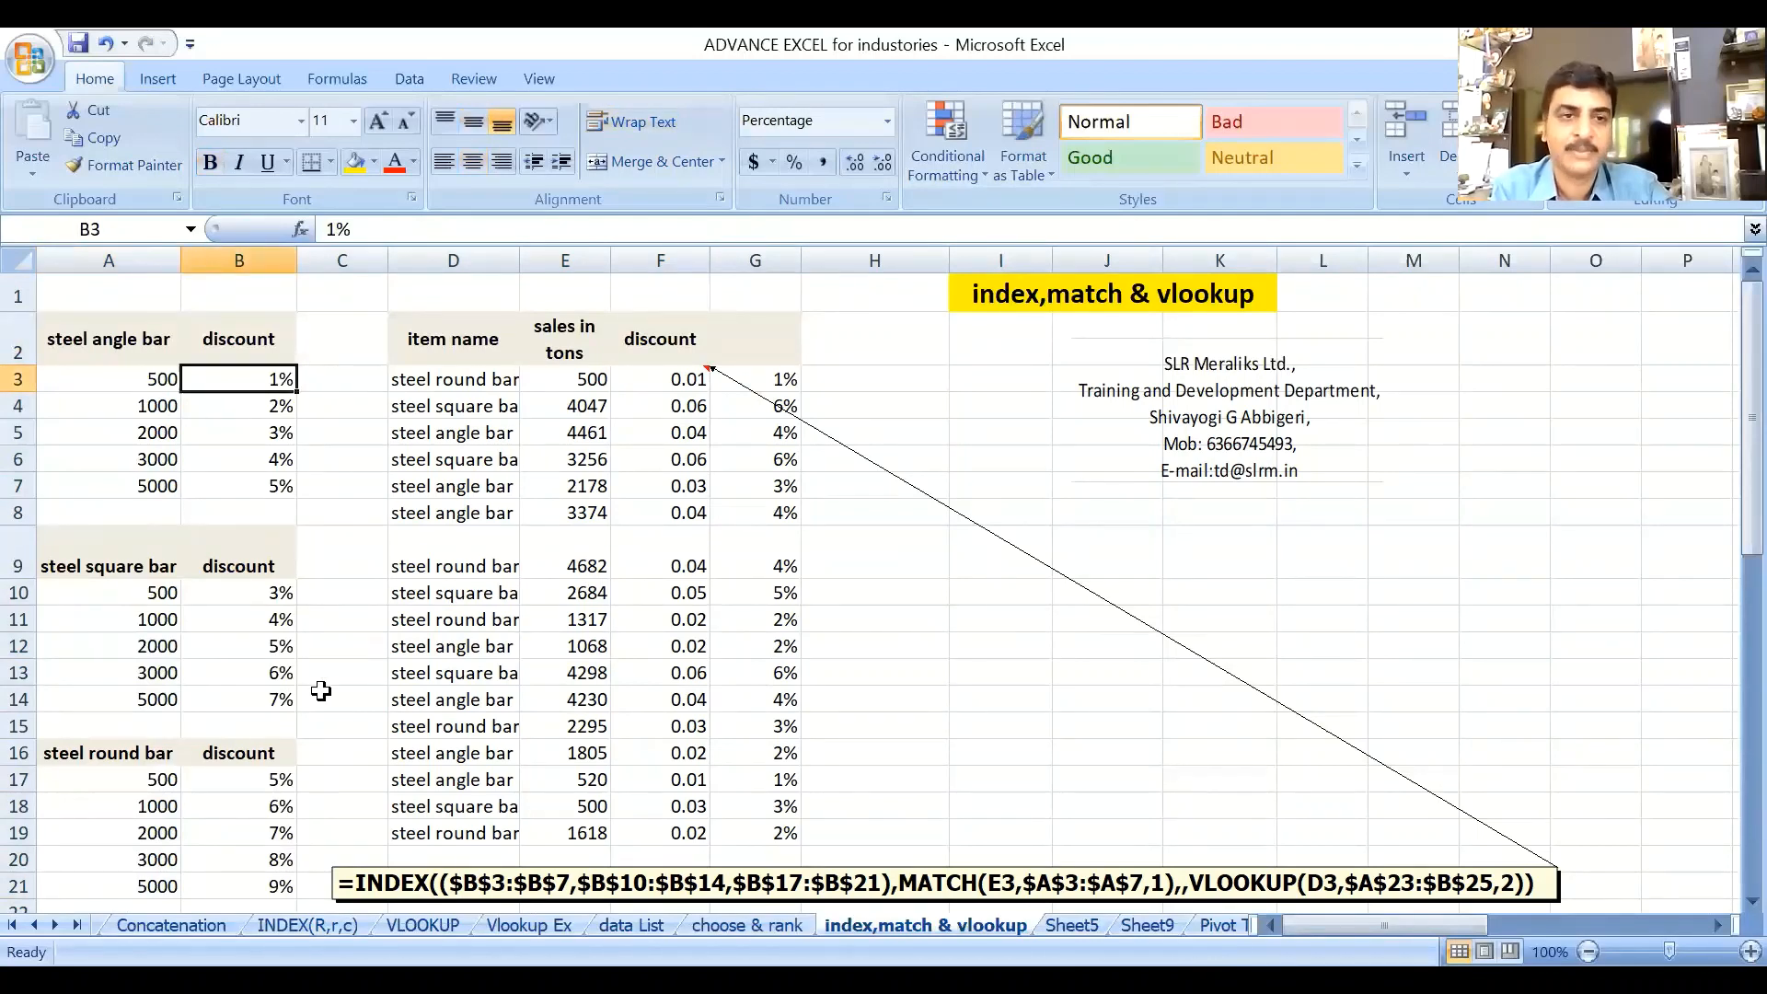
pyautogui.click(97, 574)
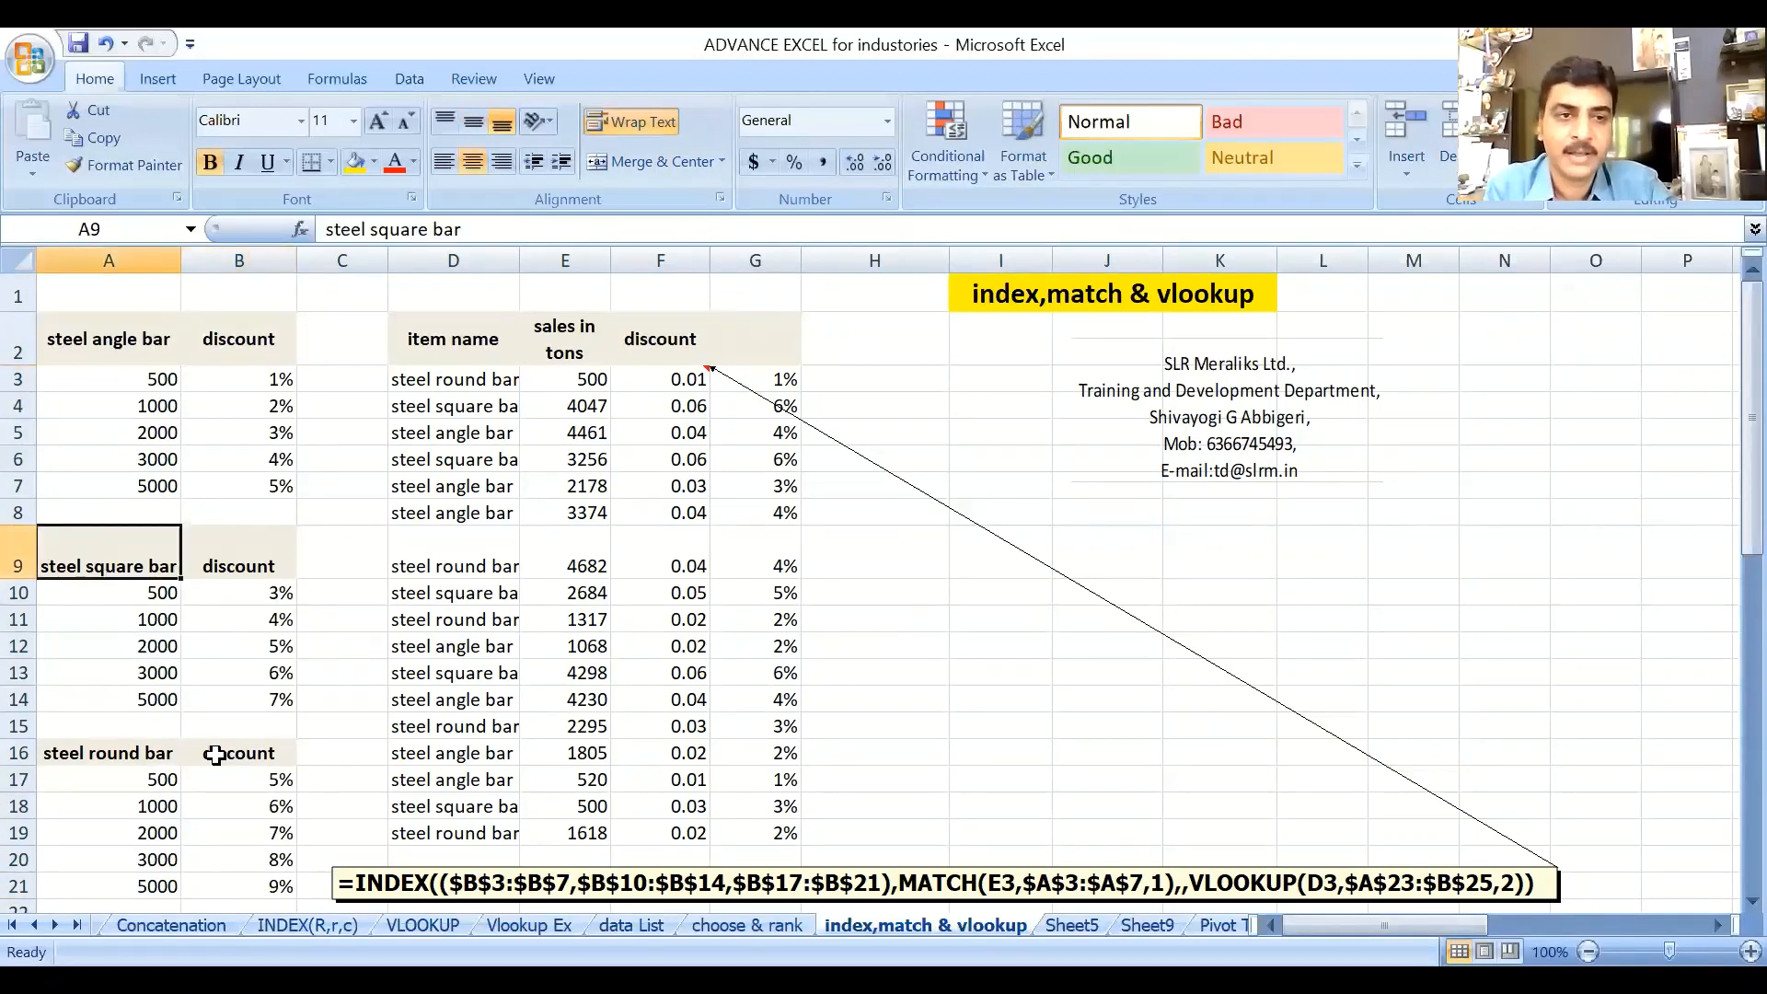
pyautogui.click(267, 592)
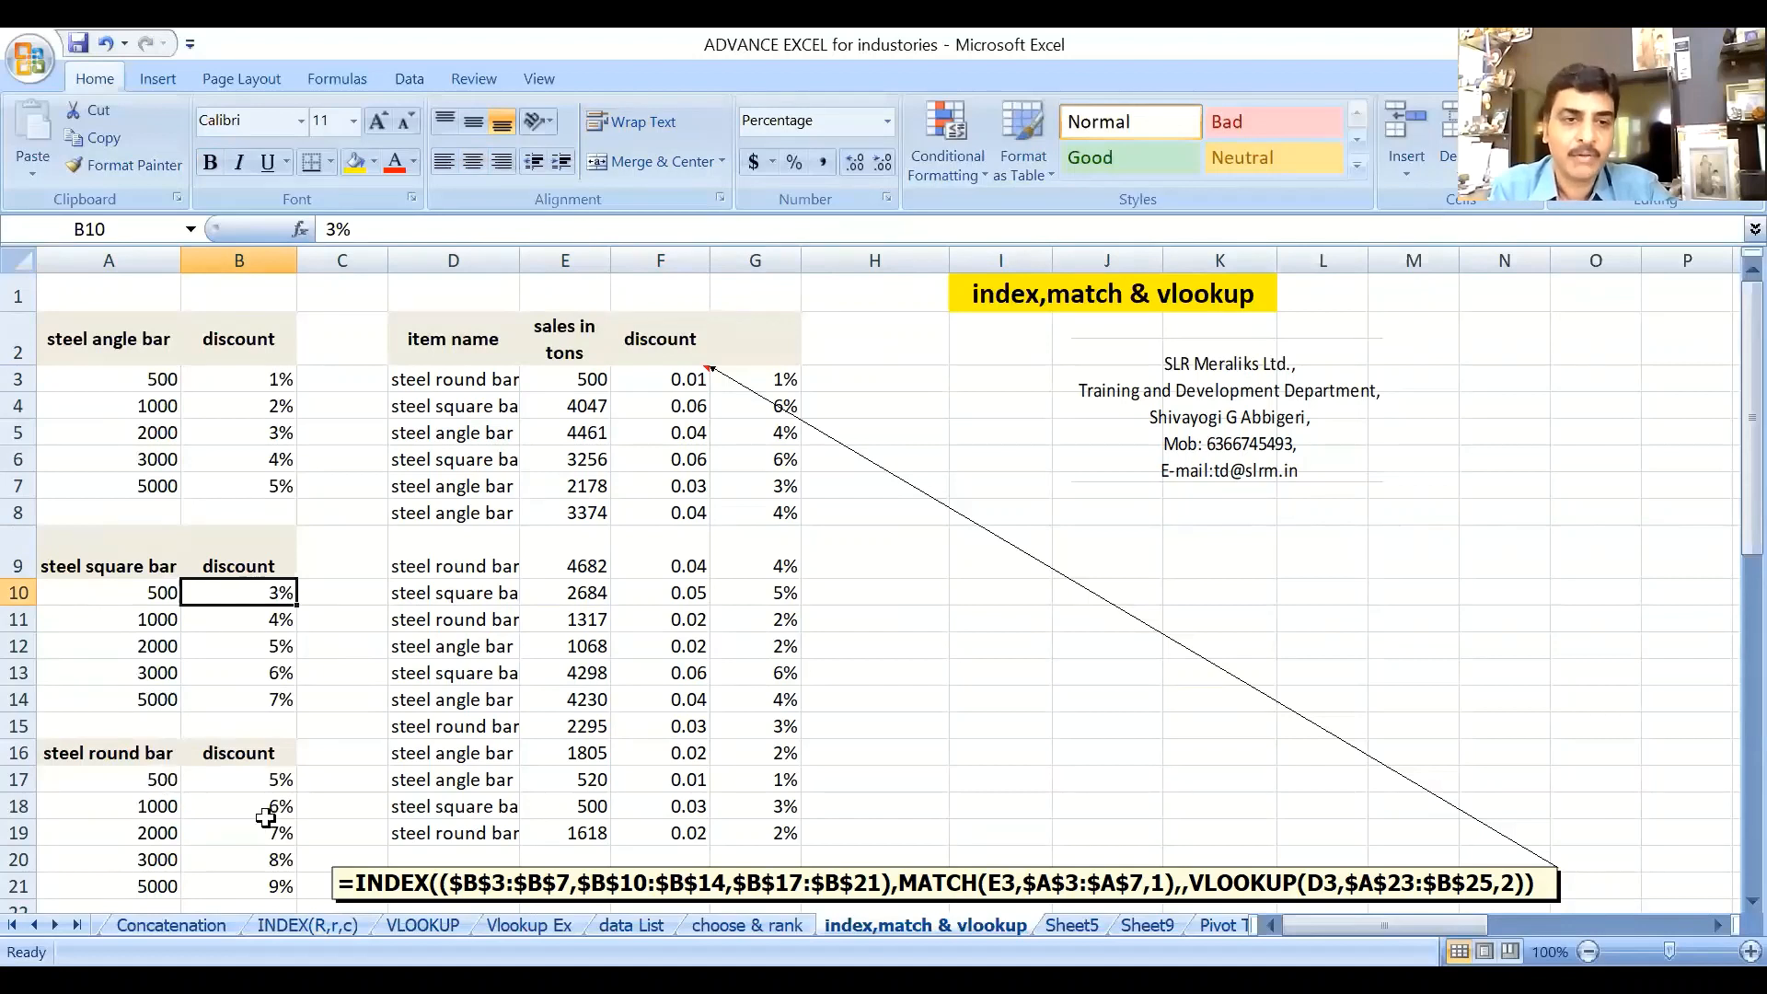
pyautogui.click(253, 782)
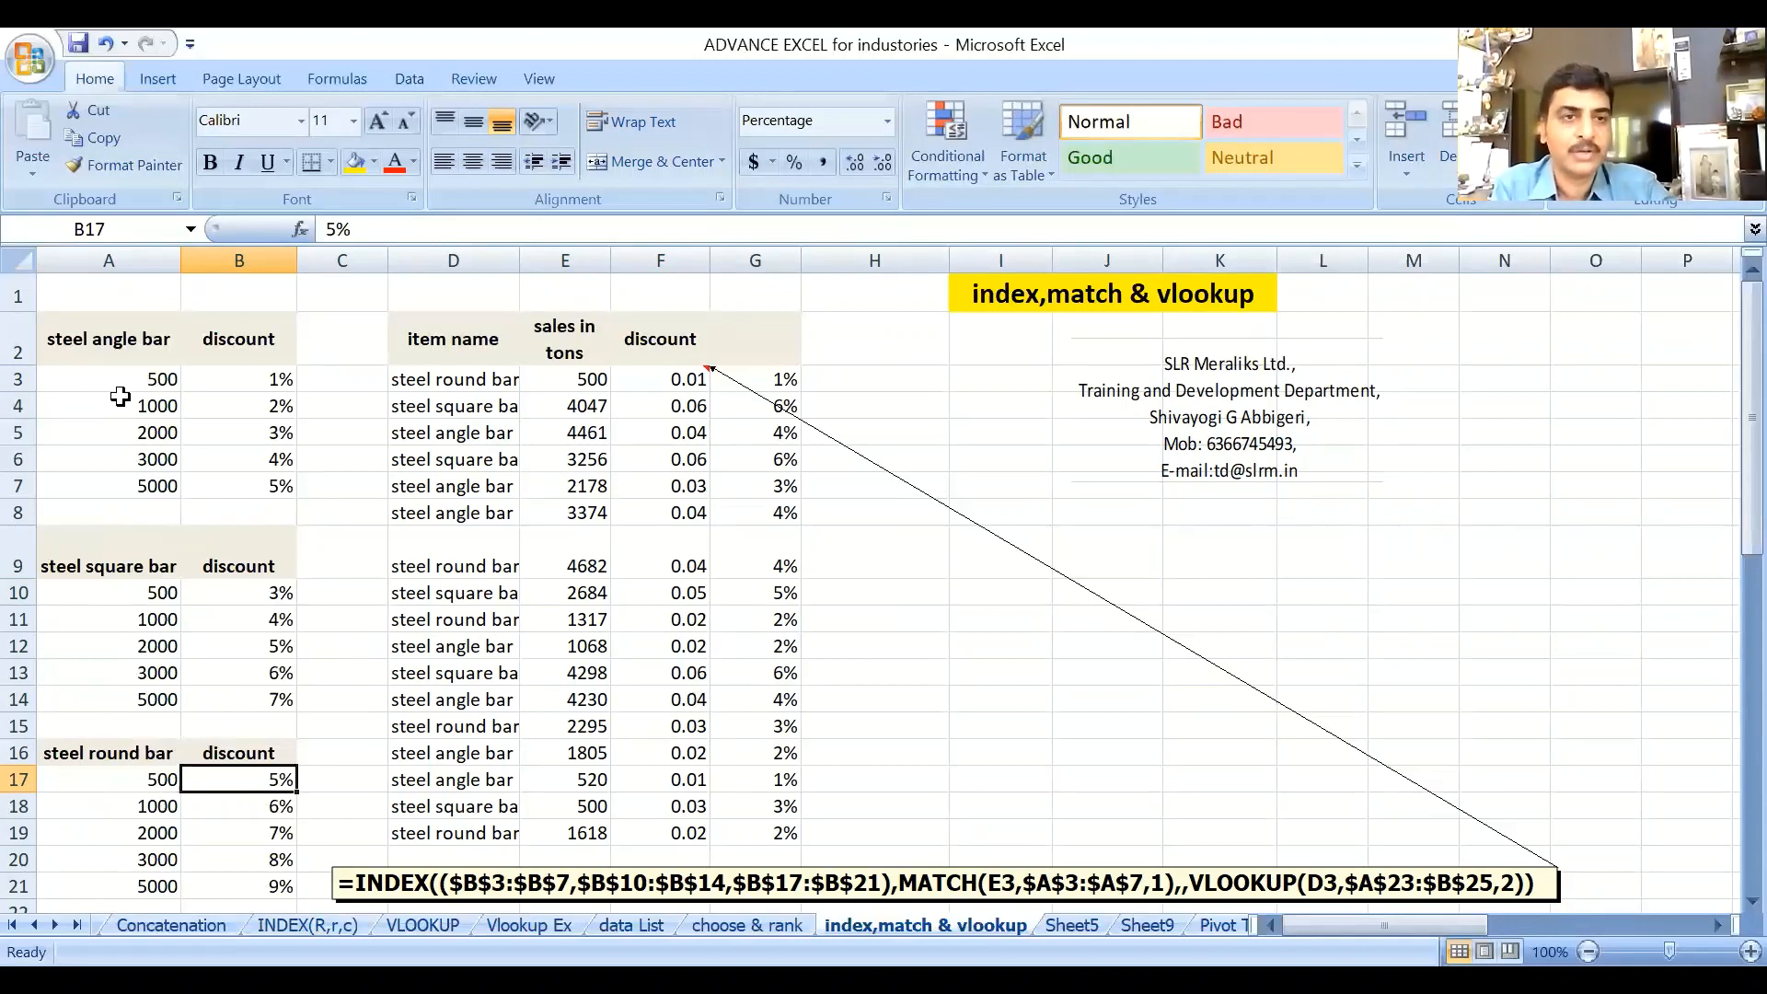
# Widen column D to fit the full item names.
pyautogui.moveTo(115, 403); pyautogui.dragTo(127, 428)
pyautogui.click(482, 406)
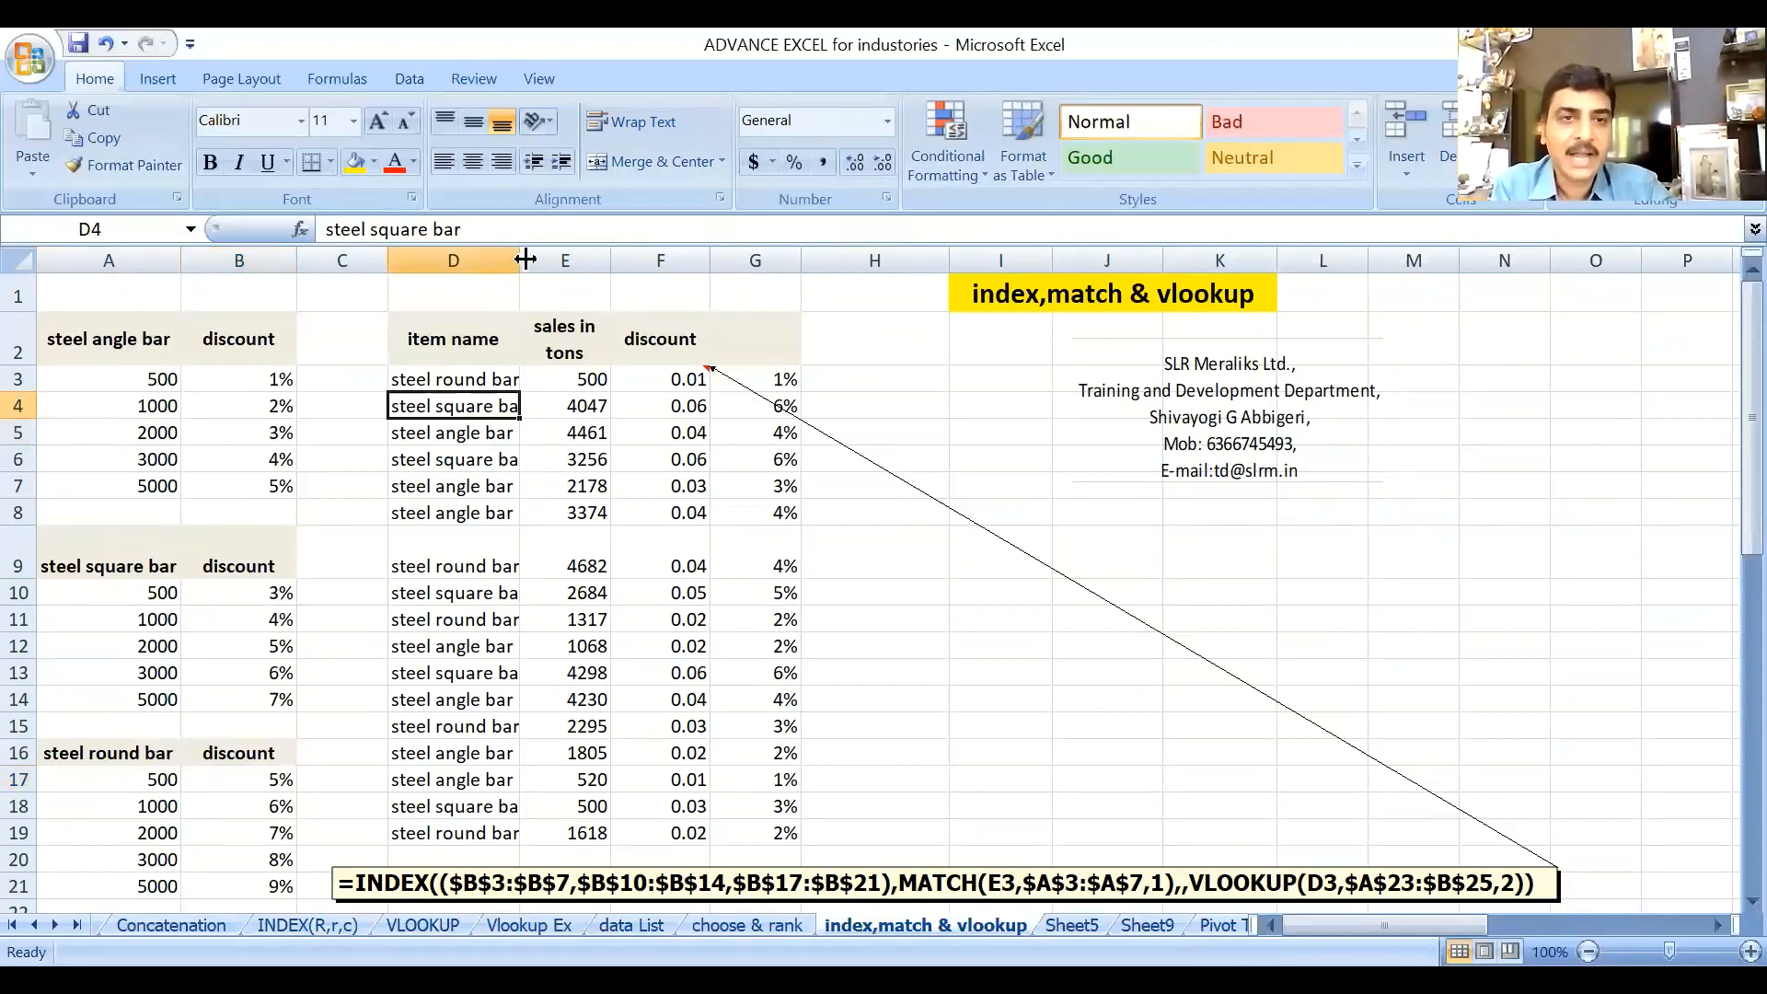
pyautogui.doubleClick(532, 259)
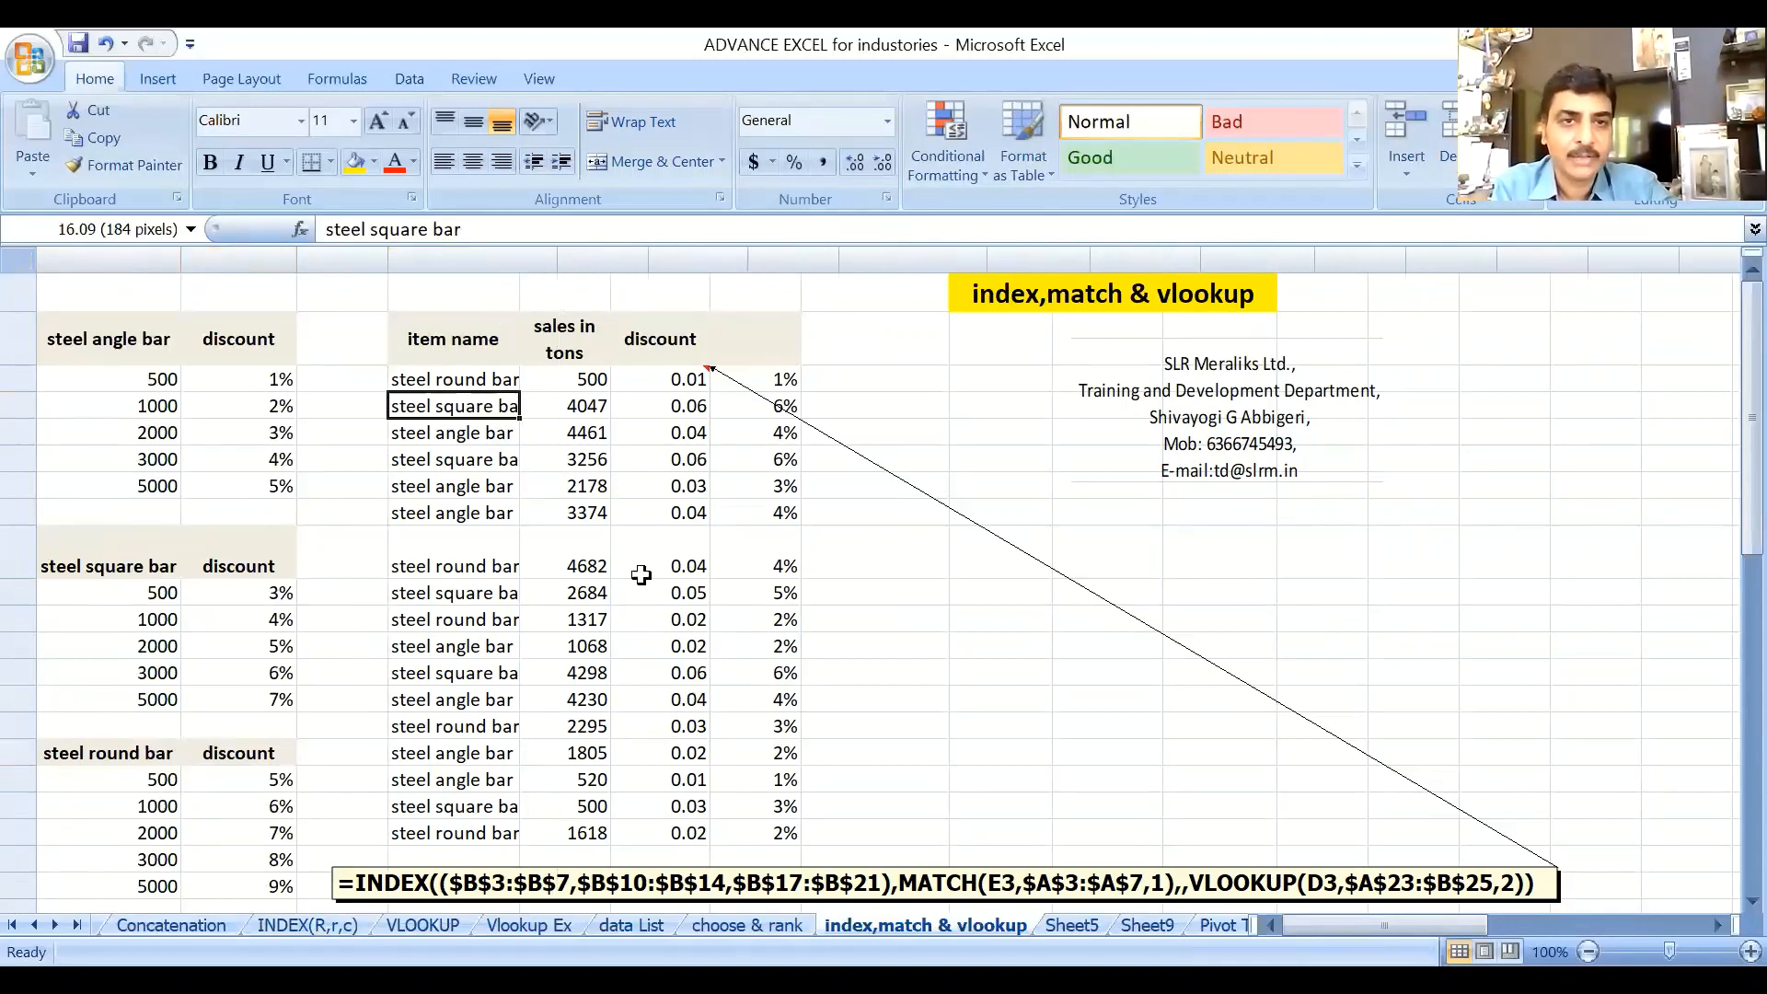
# Examine the item name, sales in tons and discount columns, including the INDEX formula in F3.
pyautogui.click(492, 370)
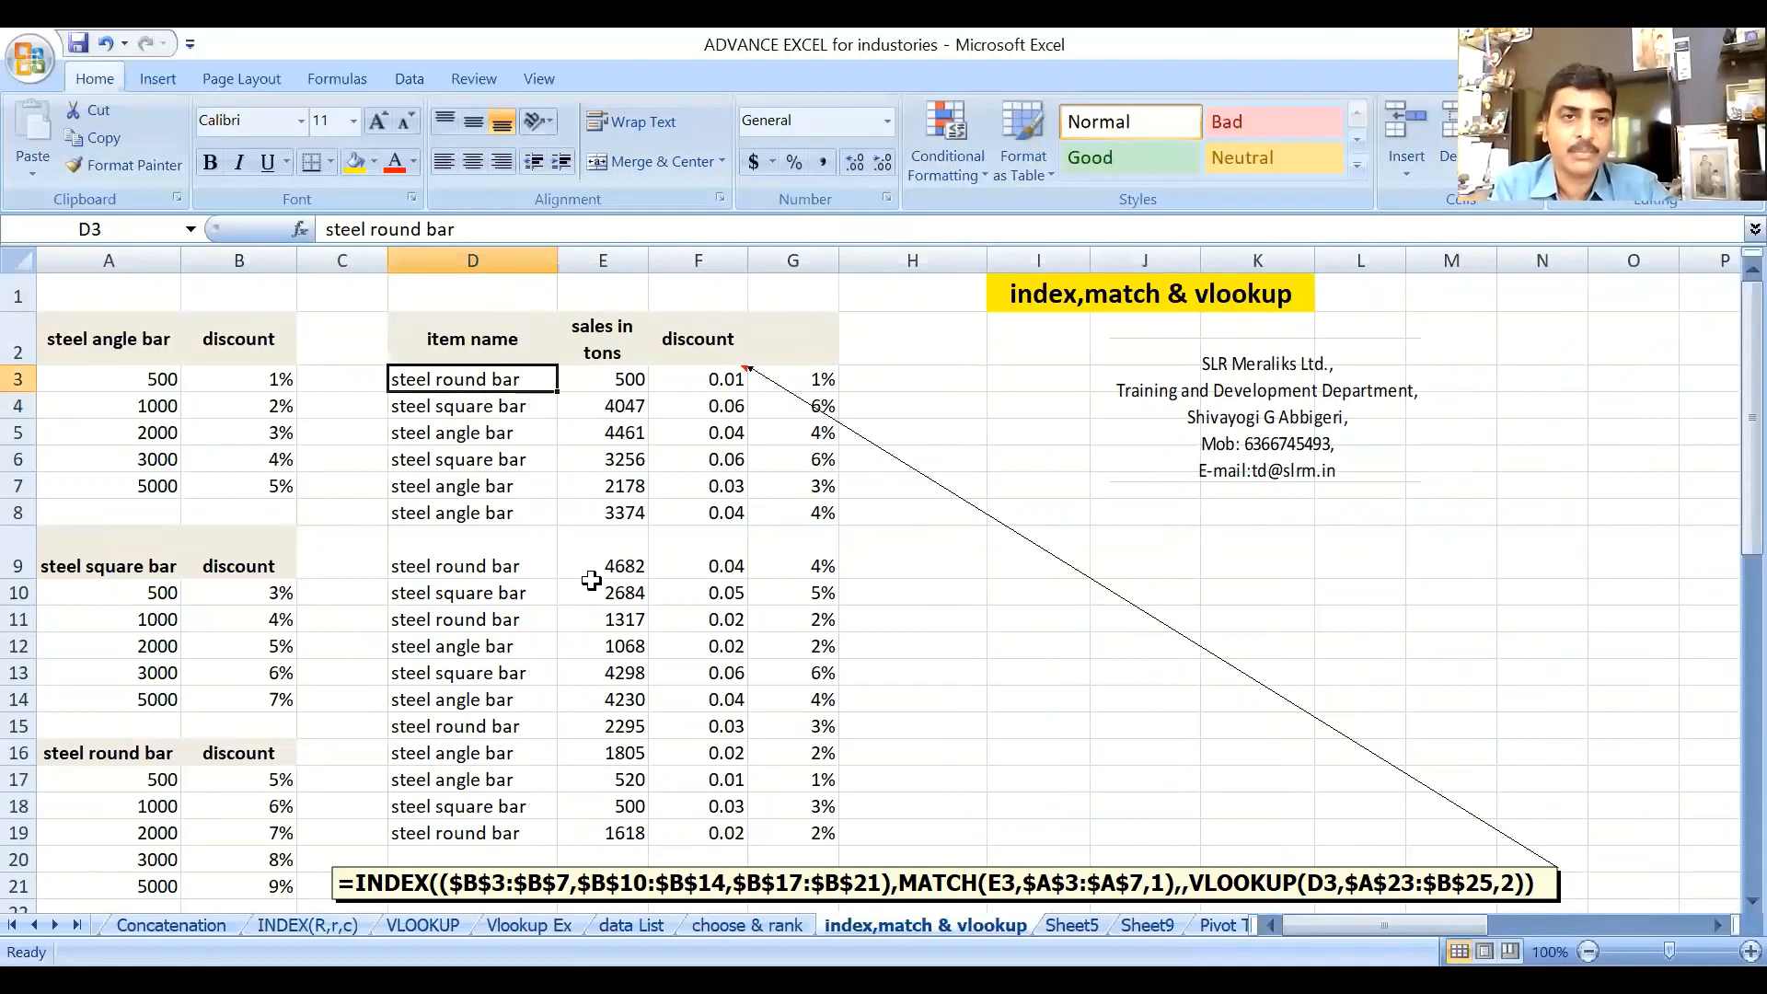
pyautogui.moveTo(492, 417); pyautogui.dragTo(481, 457)
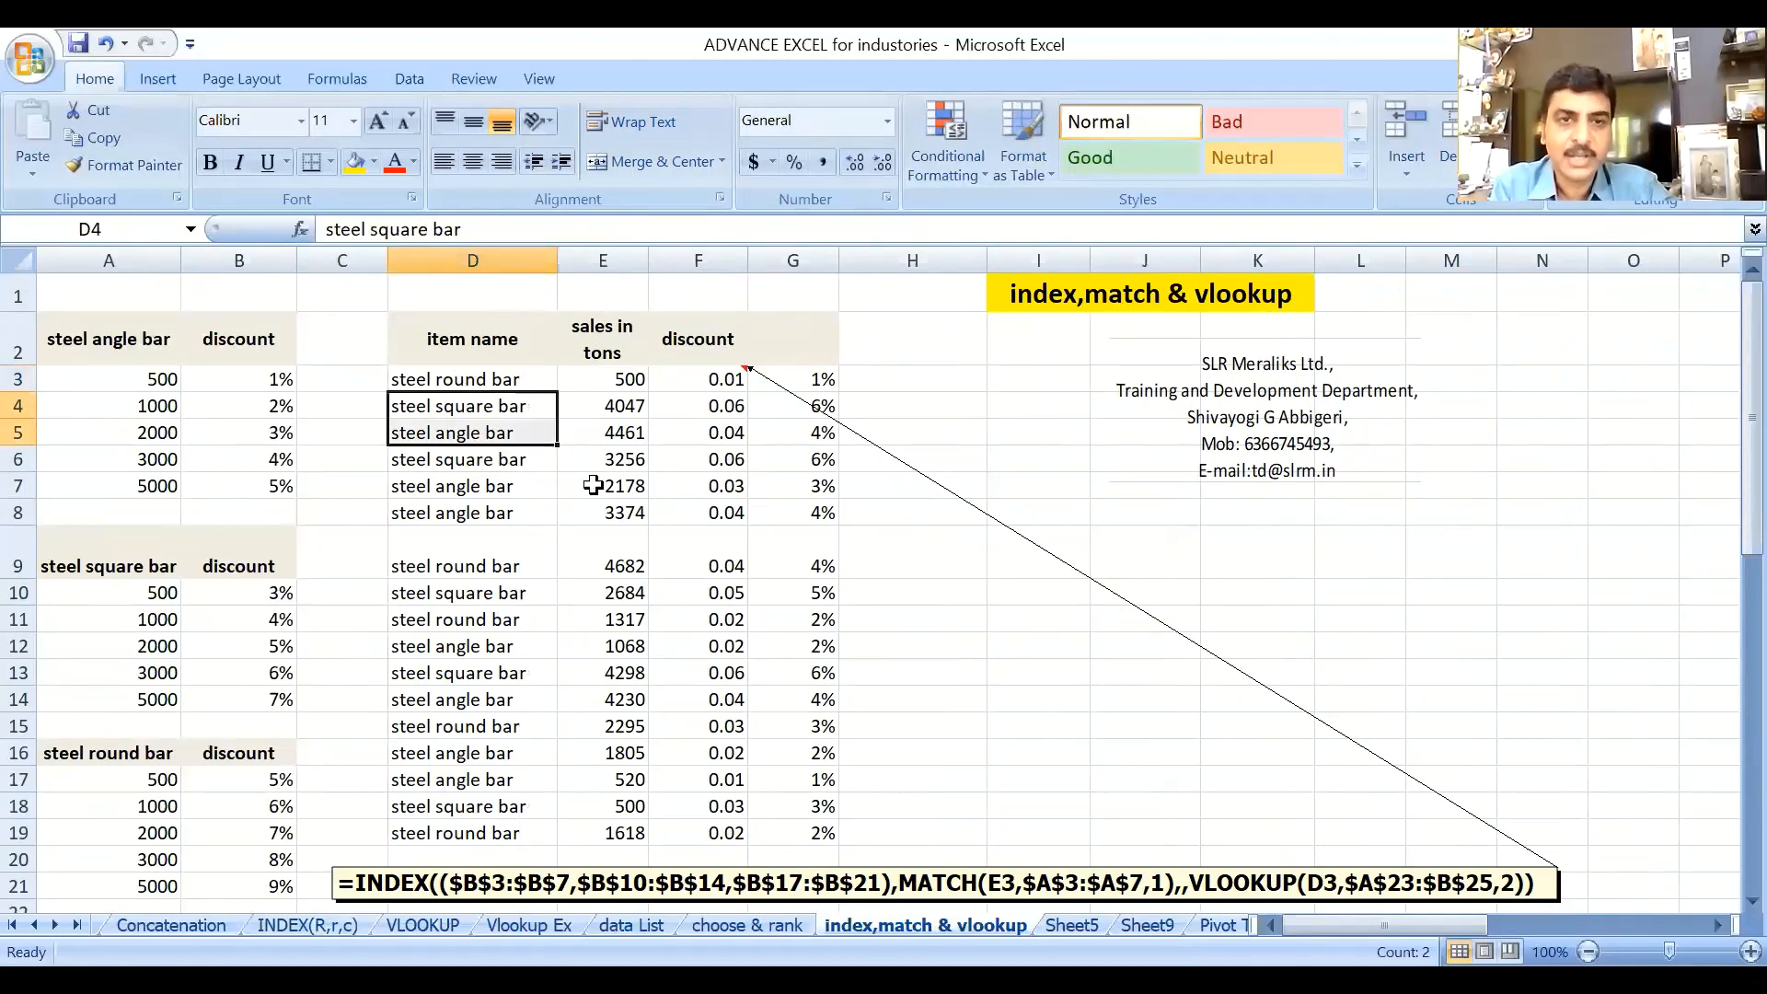
pyautogui.click(610, 377)
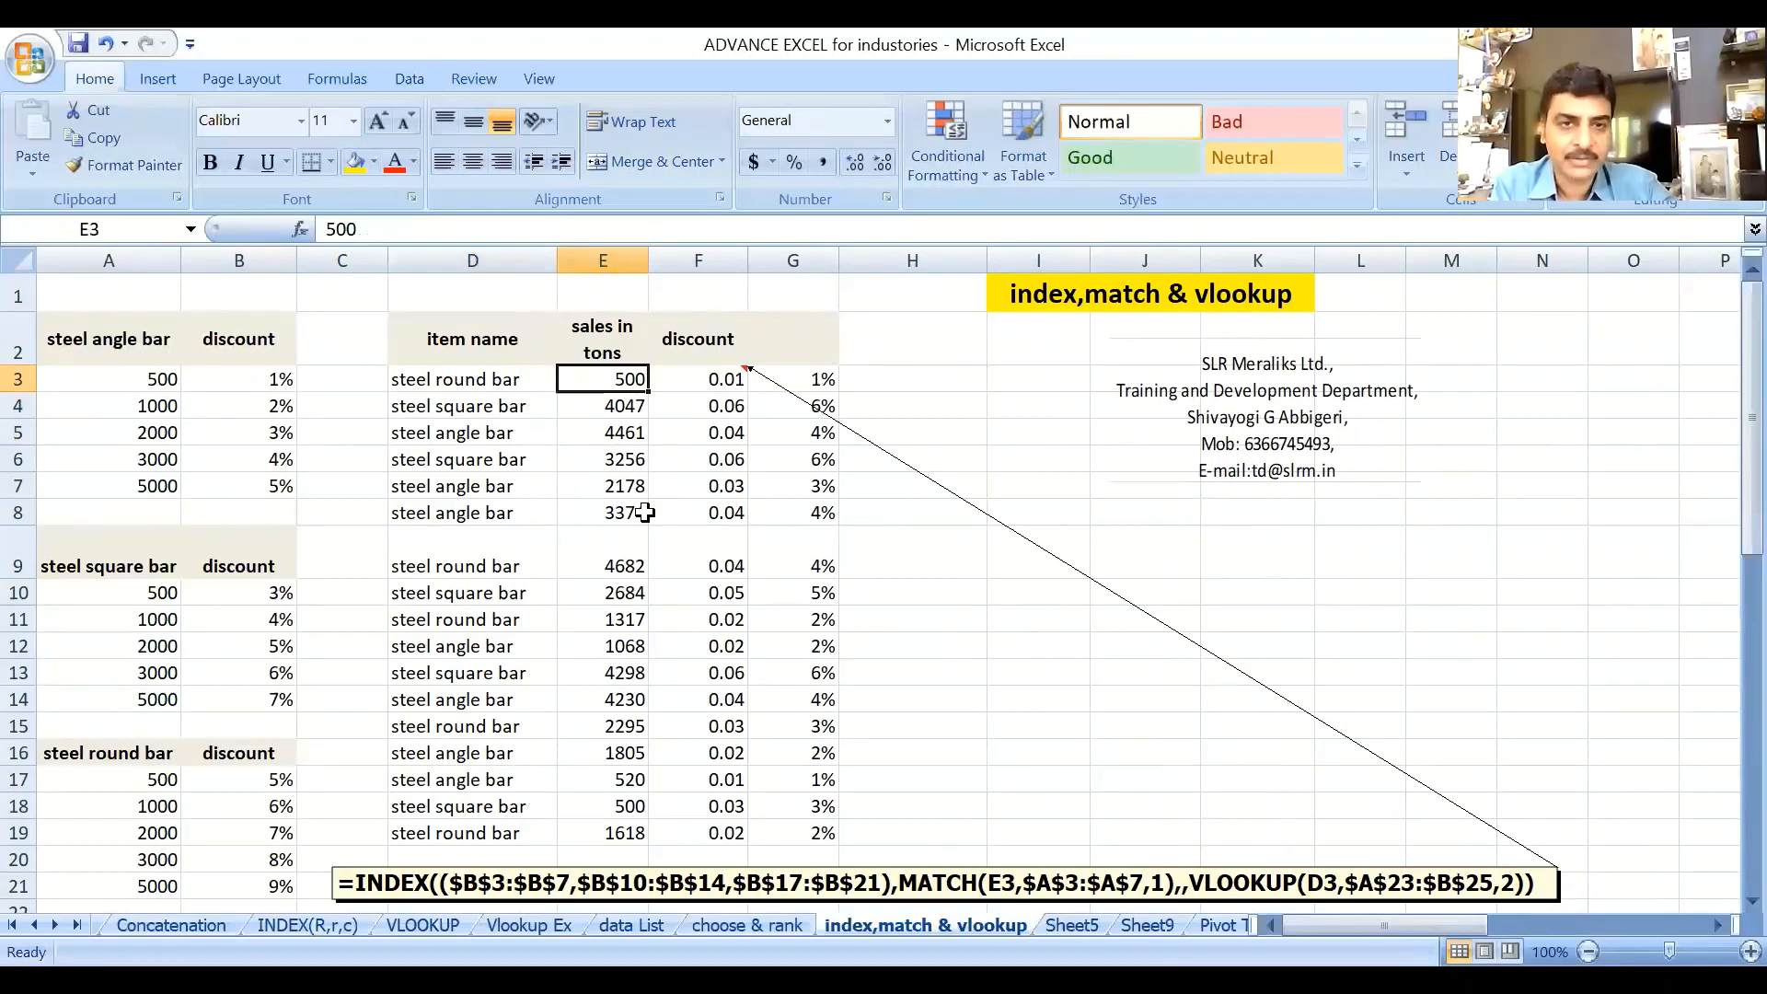
pyautogui.click(713, 350)
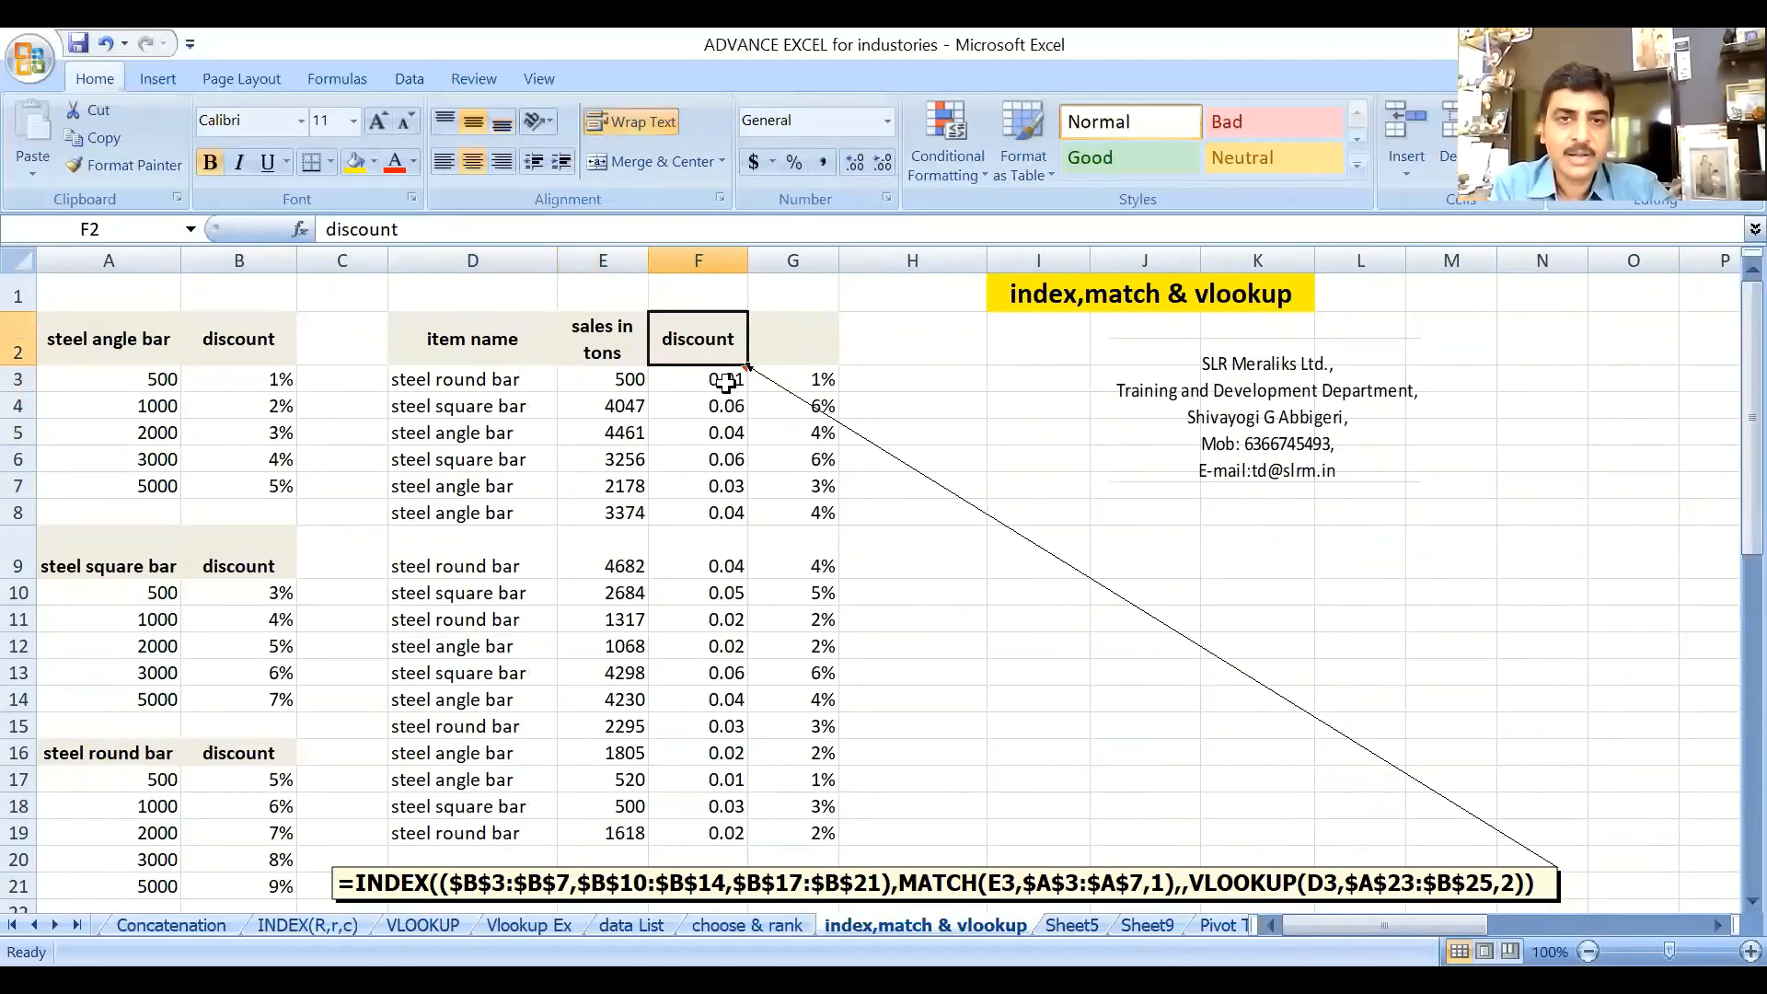
pyautogui.click(727, 385)
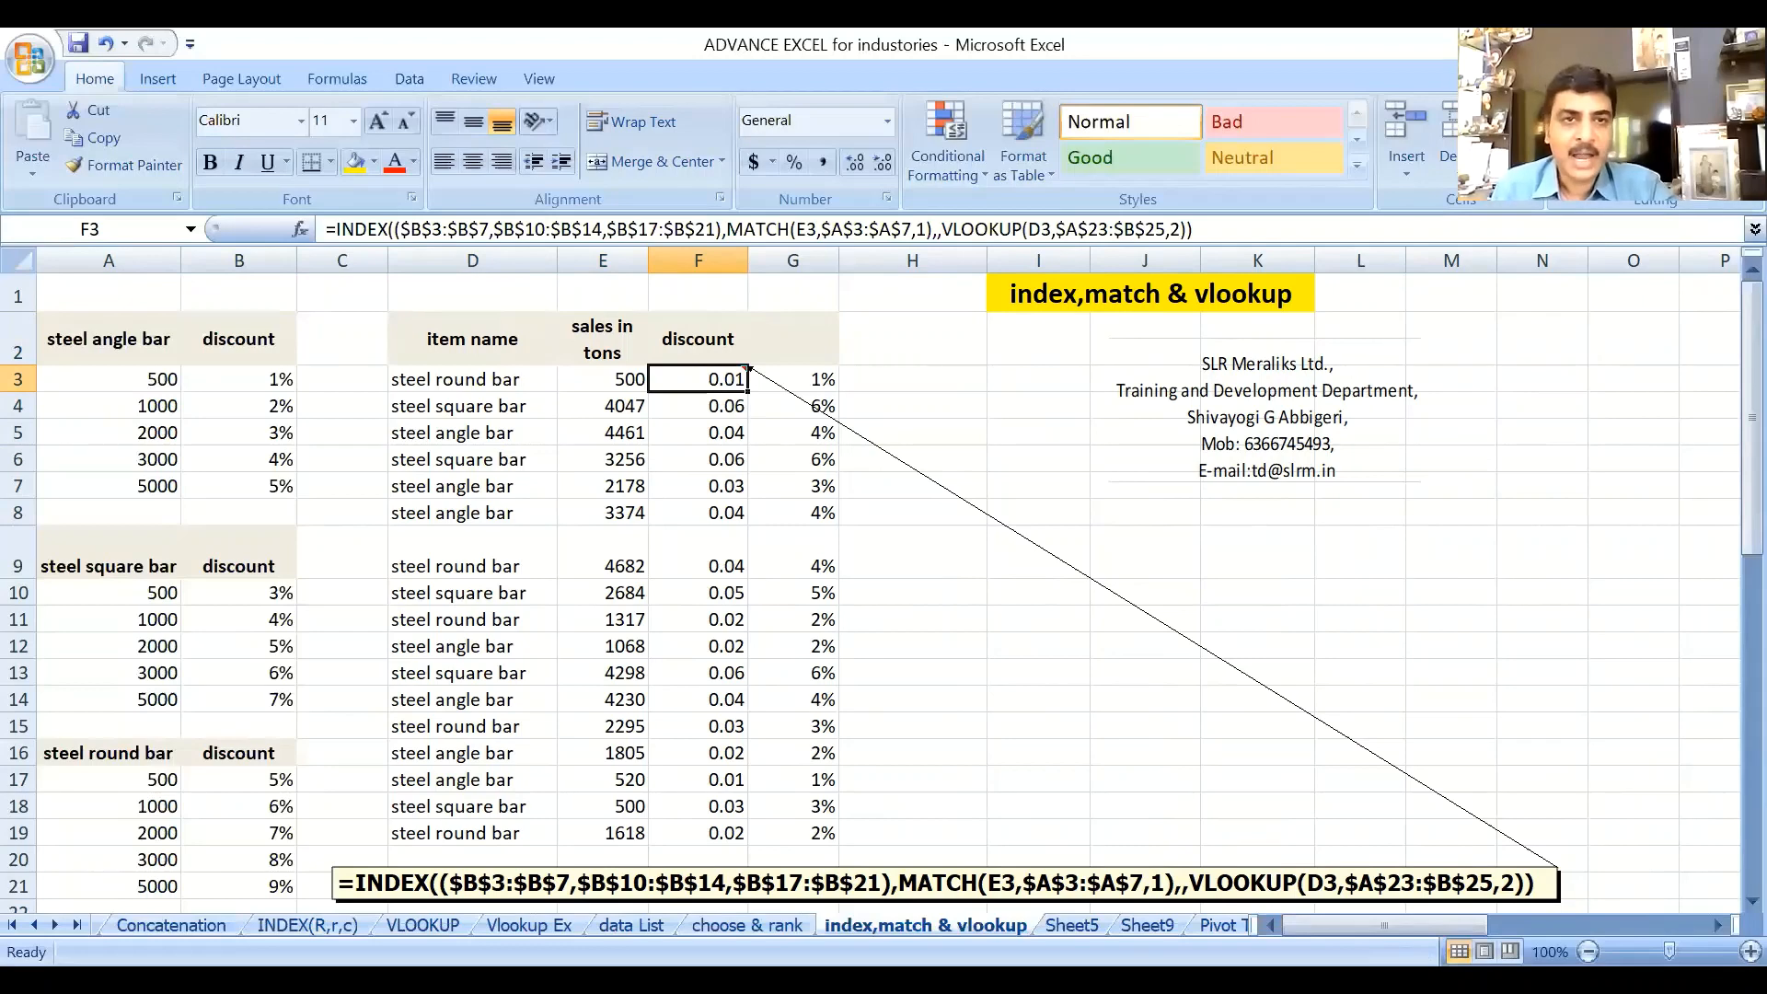
# Examine the INDEX, MATCH and VLOOKUP arguments of the F3 formula against their highlighted ranges, including the item number table in A23:B25.
pyautogui.doubleClick(701, 381)
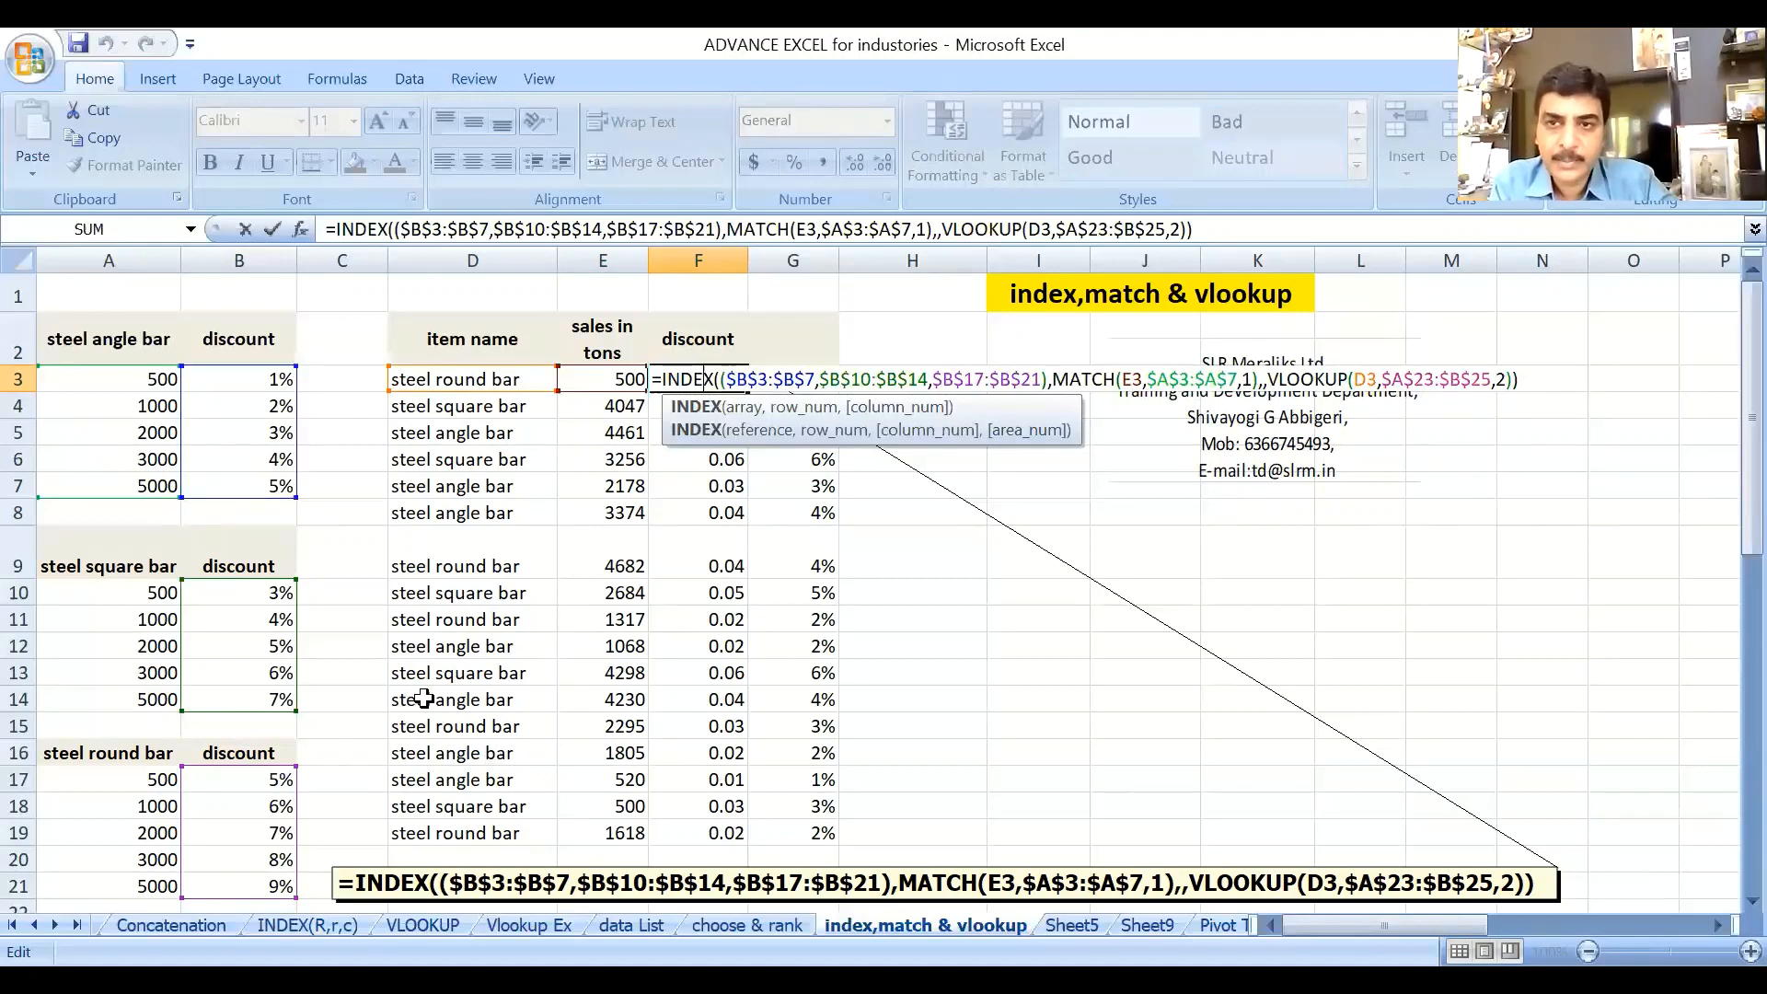
pyautogui.scroll(-1, 423, 700)
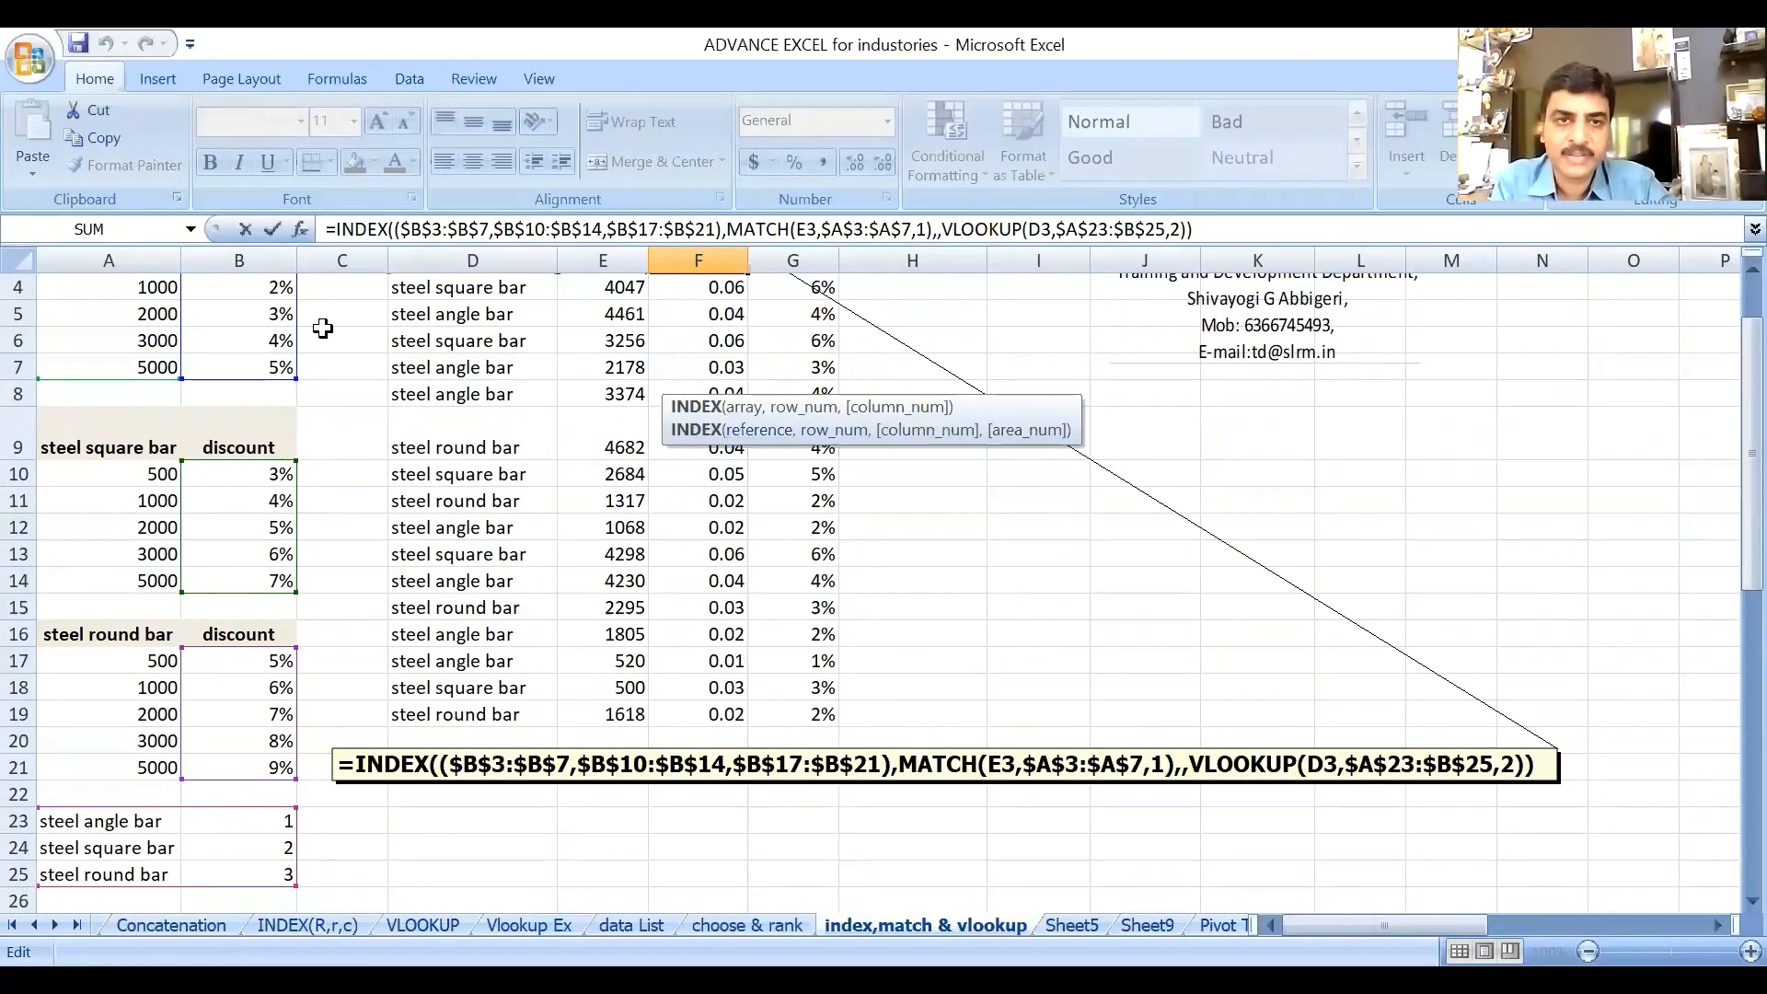
pyautogui.scroll(1, 471, 302)
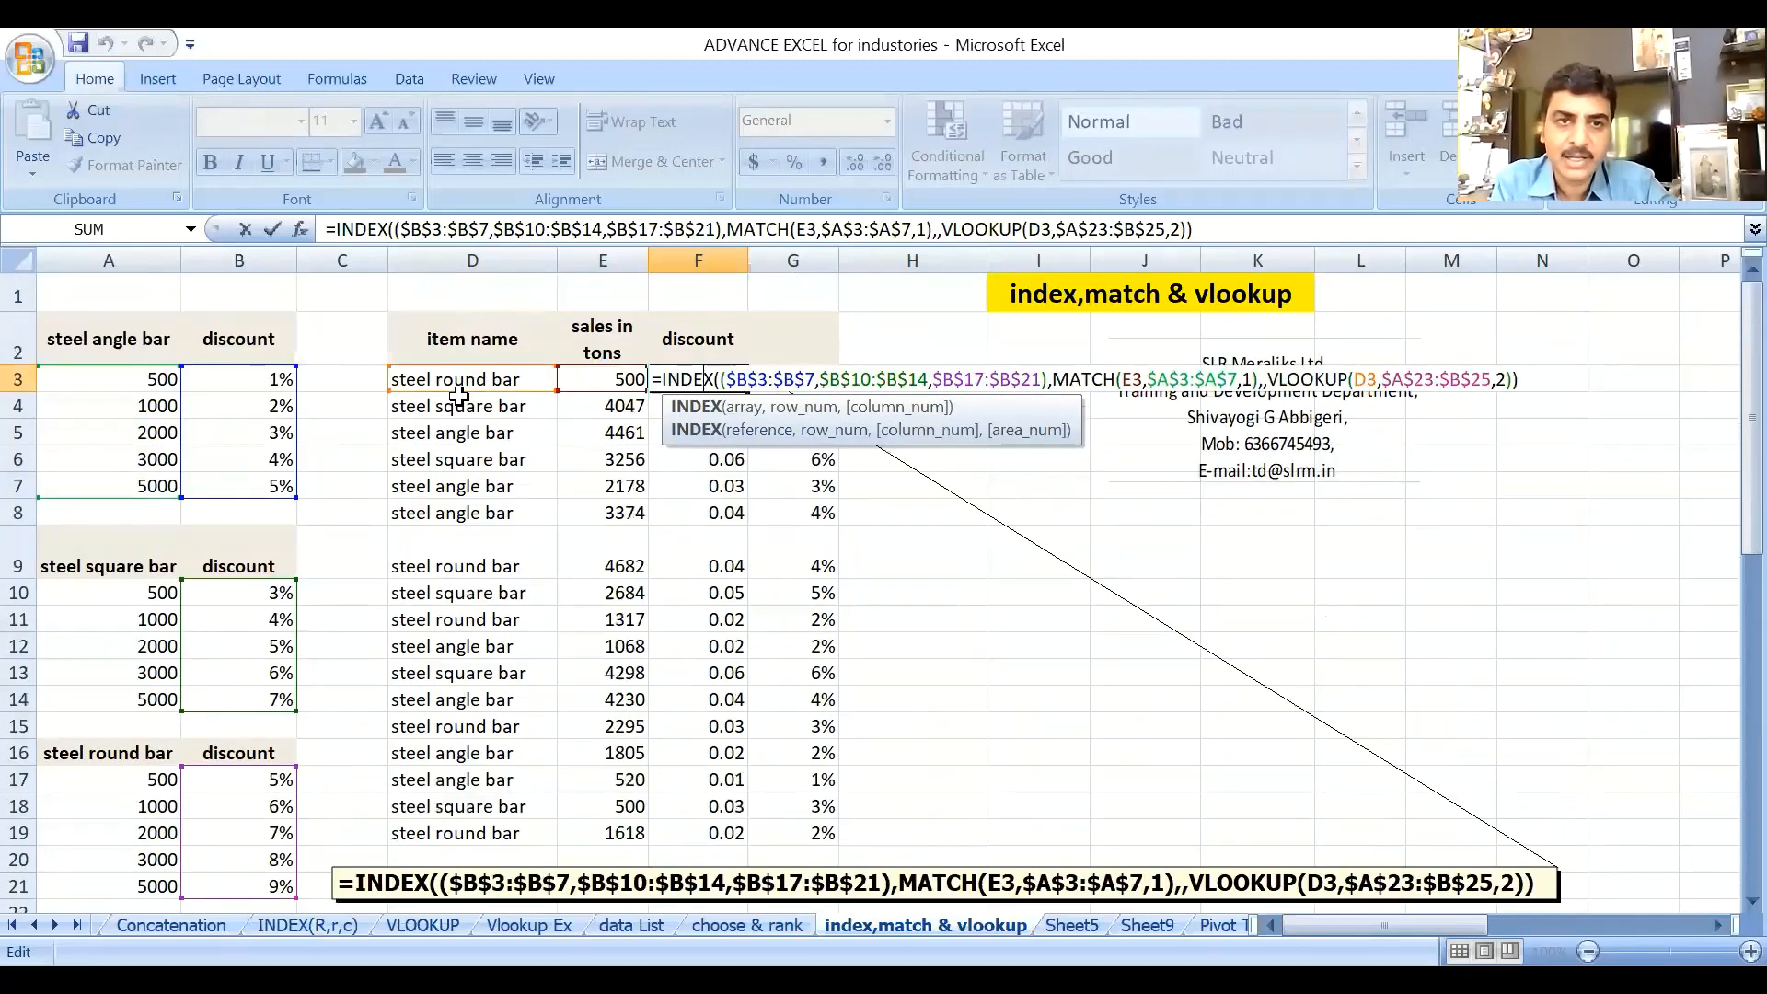
pyautogui.scroll(-1, 564, 603)
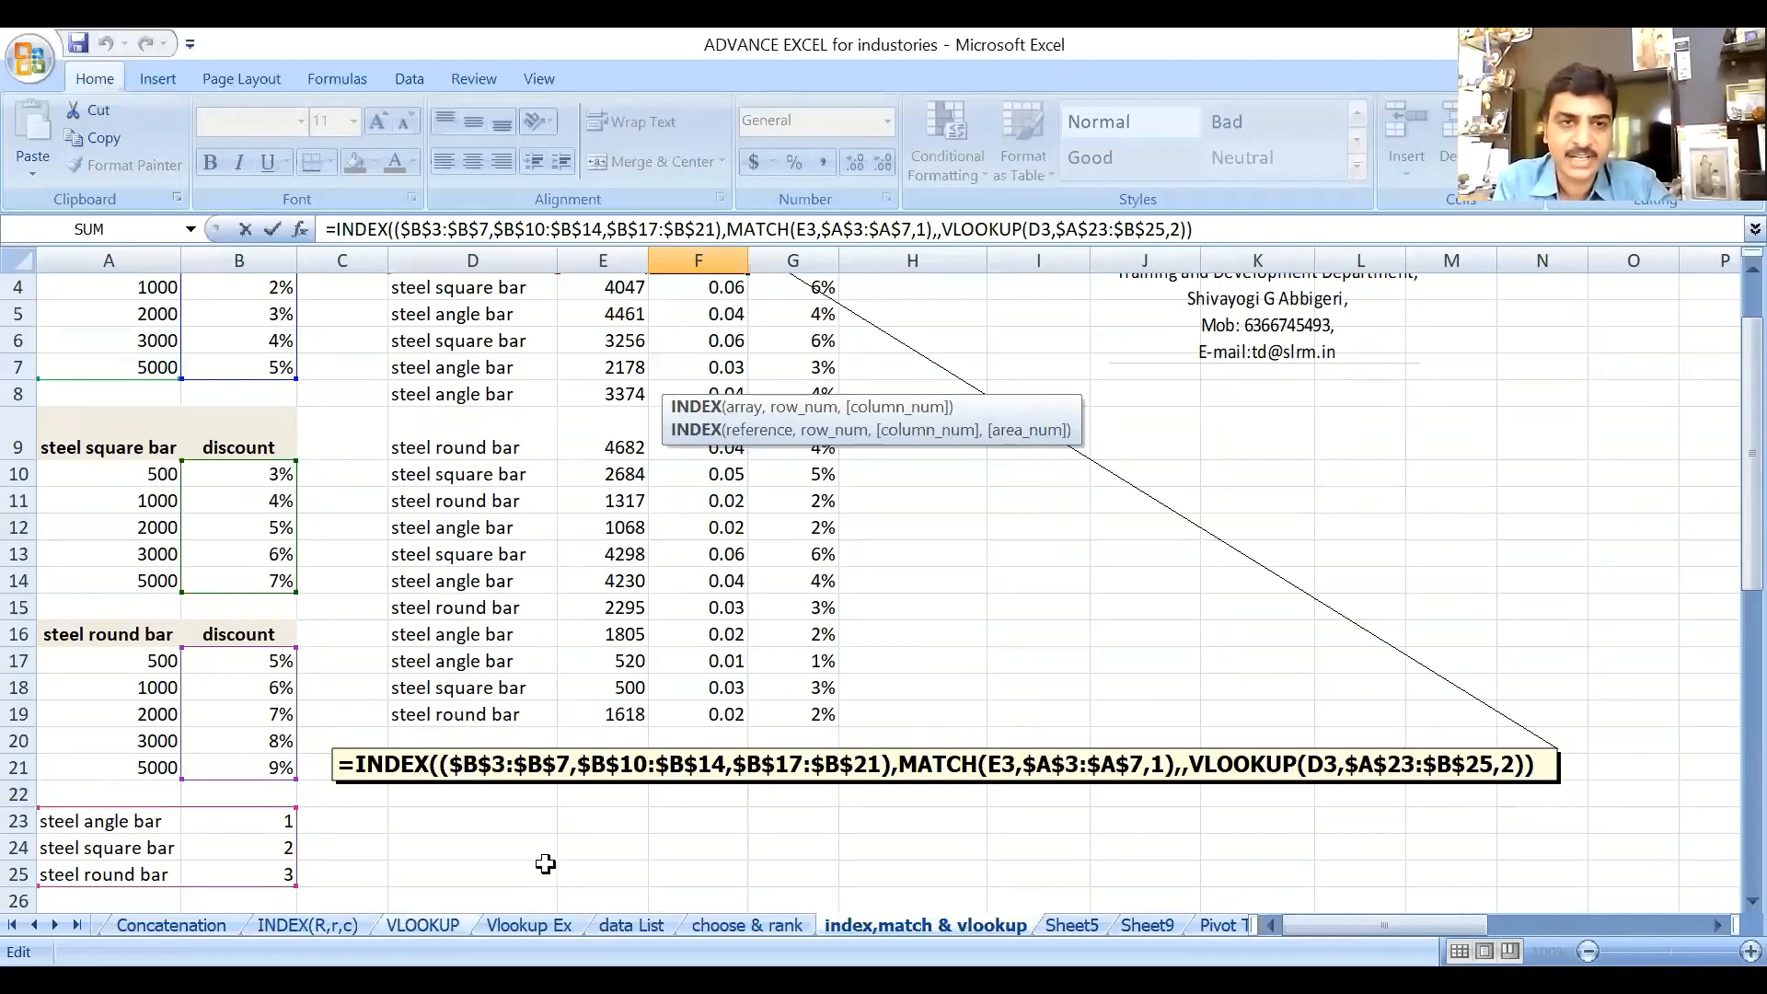
pyautogui.scroll(1, 546, 863)
pyautogui.scroll(-1, 570, 818)
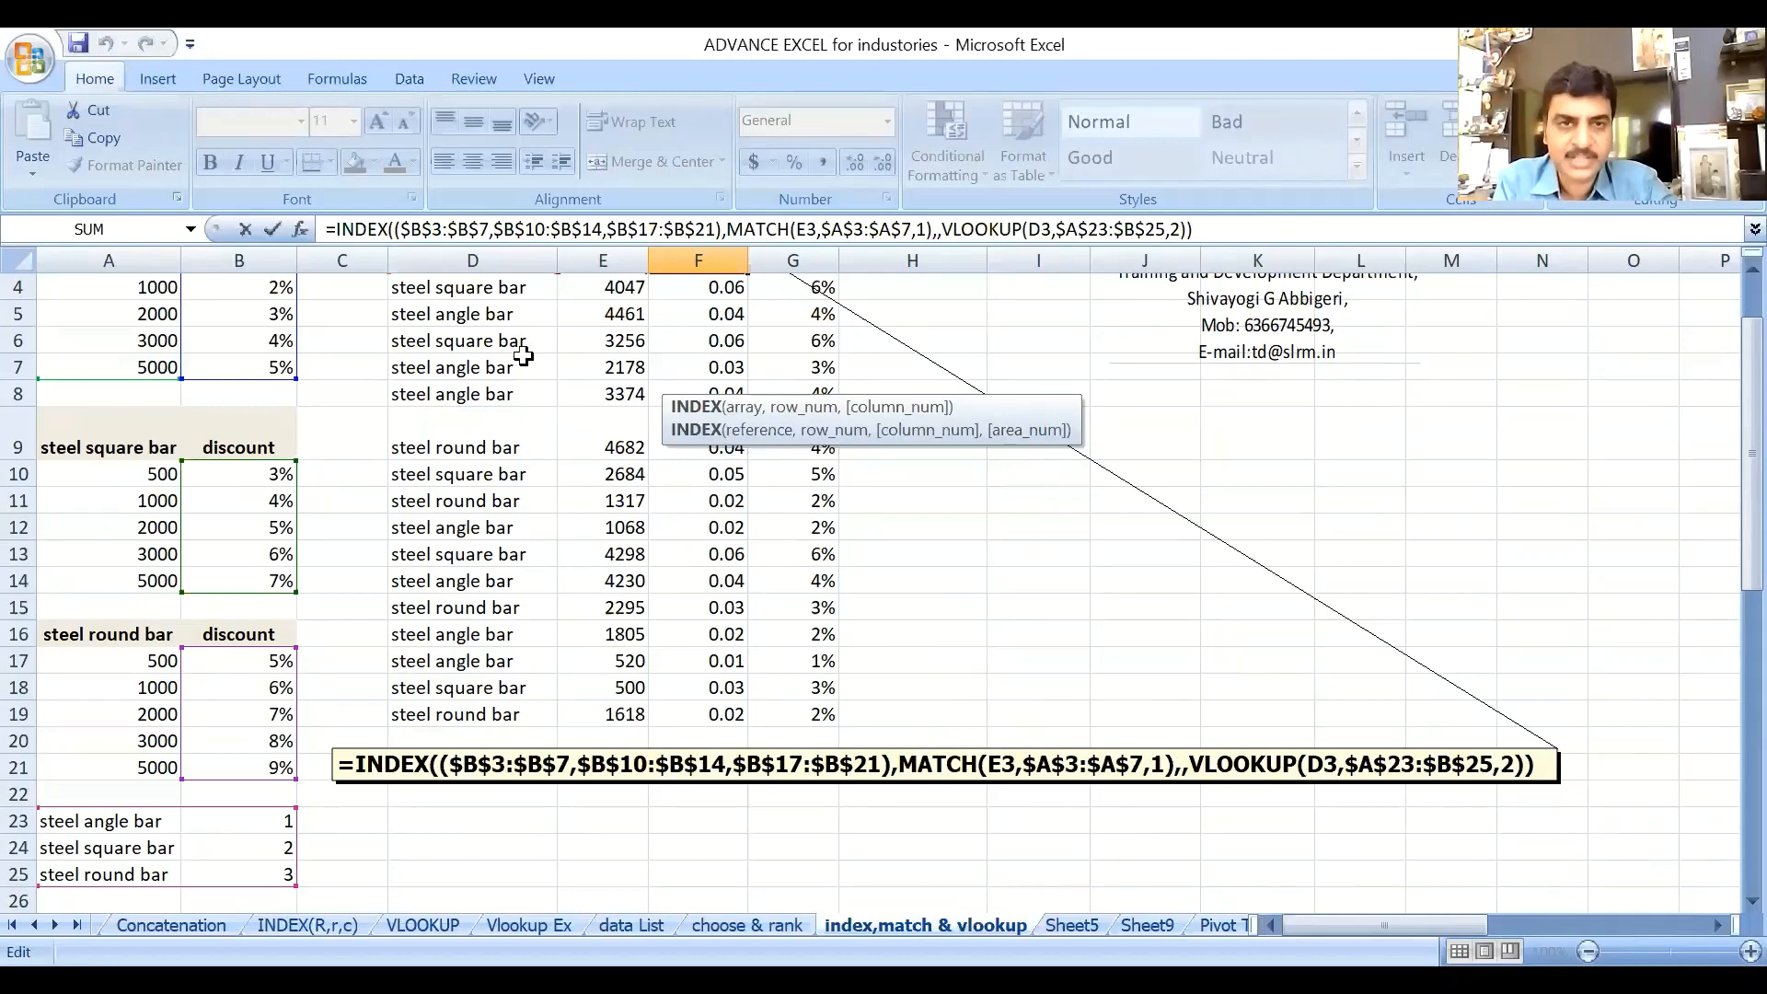
pyautogui.scroll(1, 522, 353)
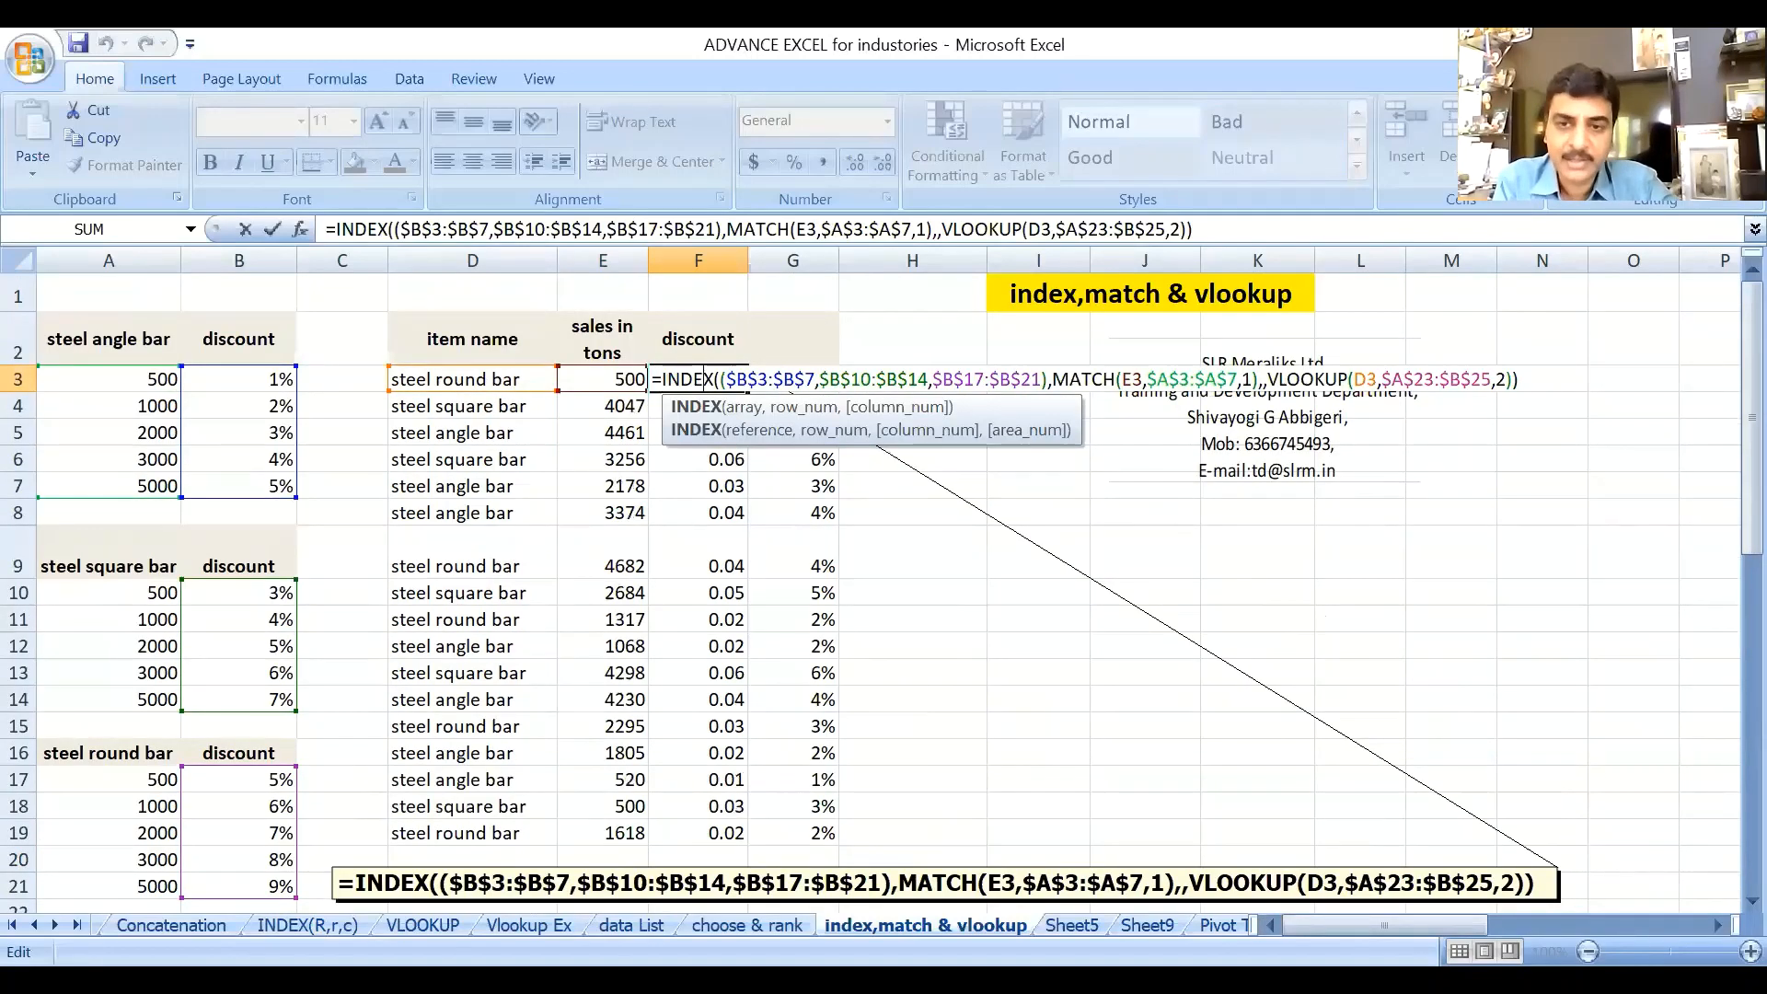
pyautogui.scroll(-1, 129, 787)
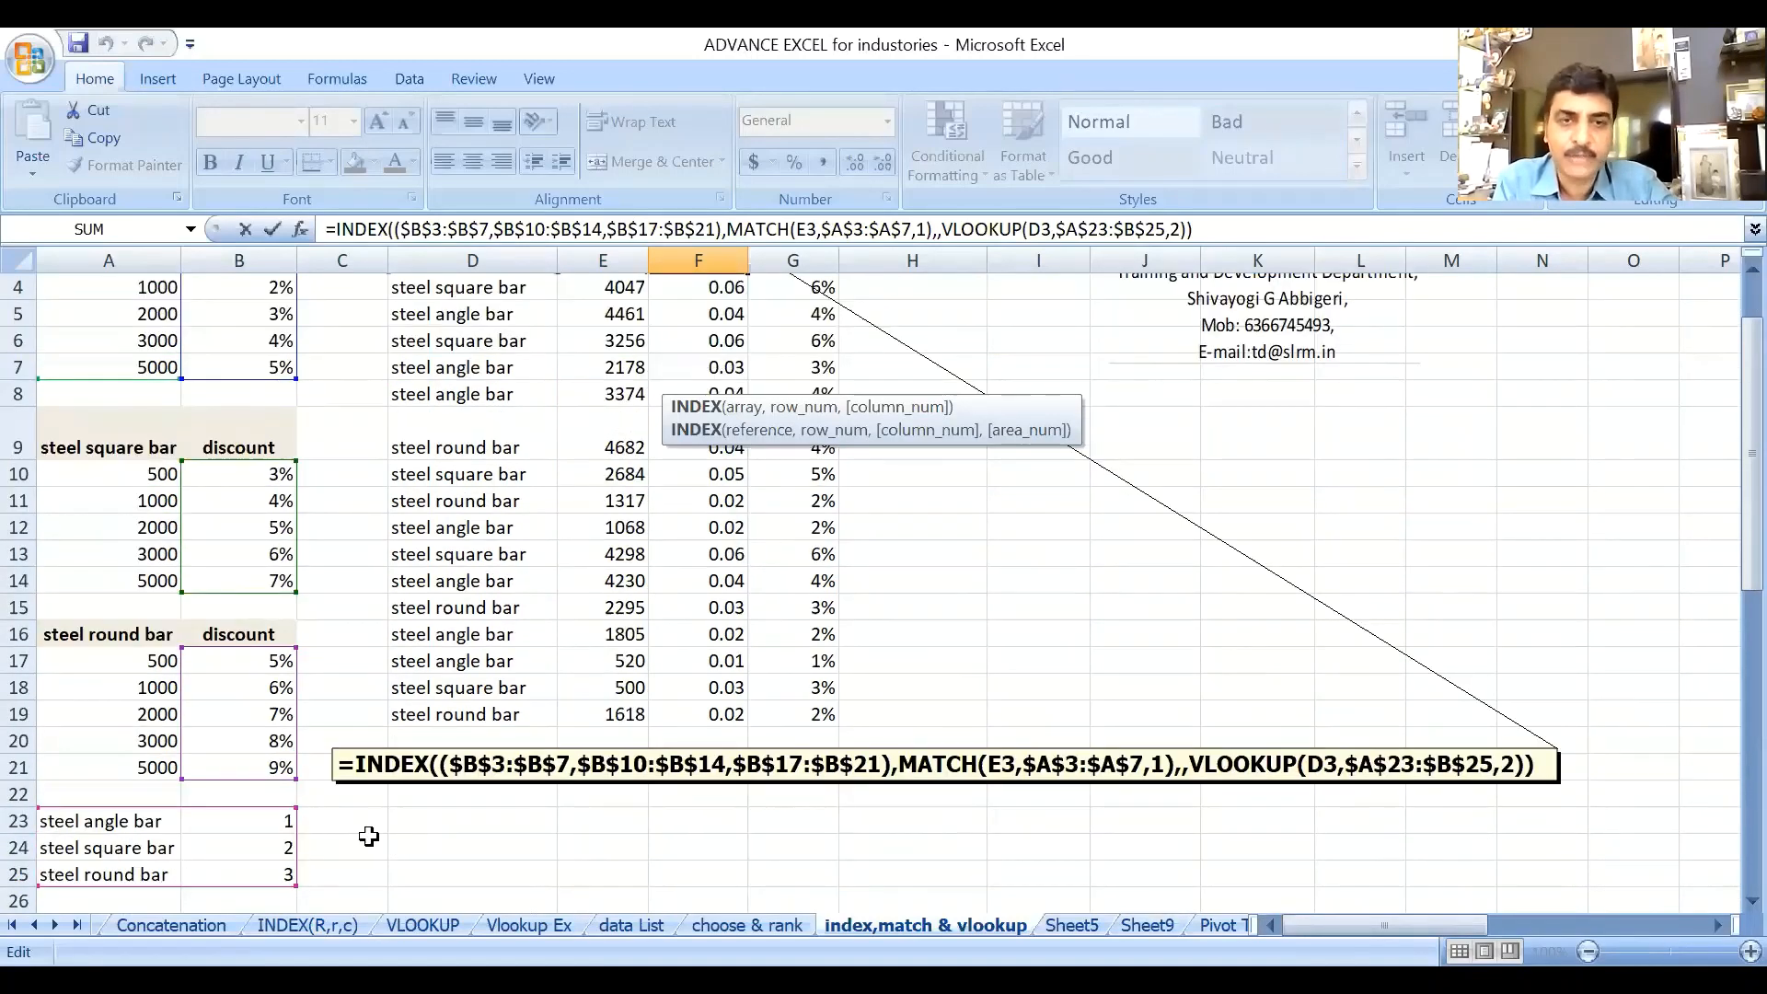
pyautogui.scroll(1, 677, 835)
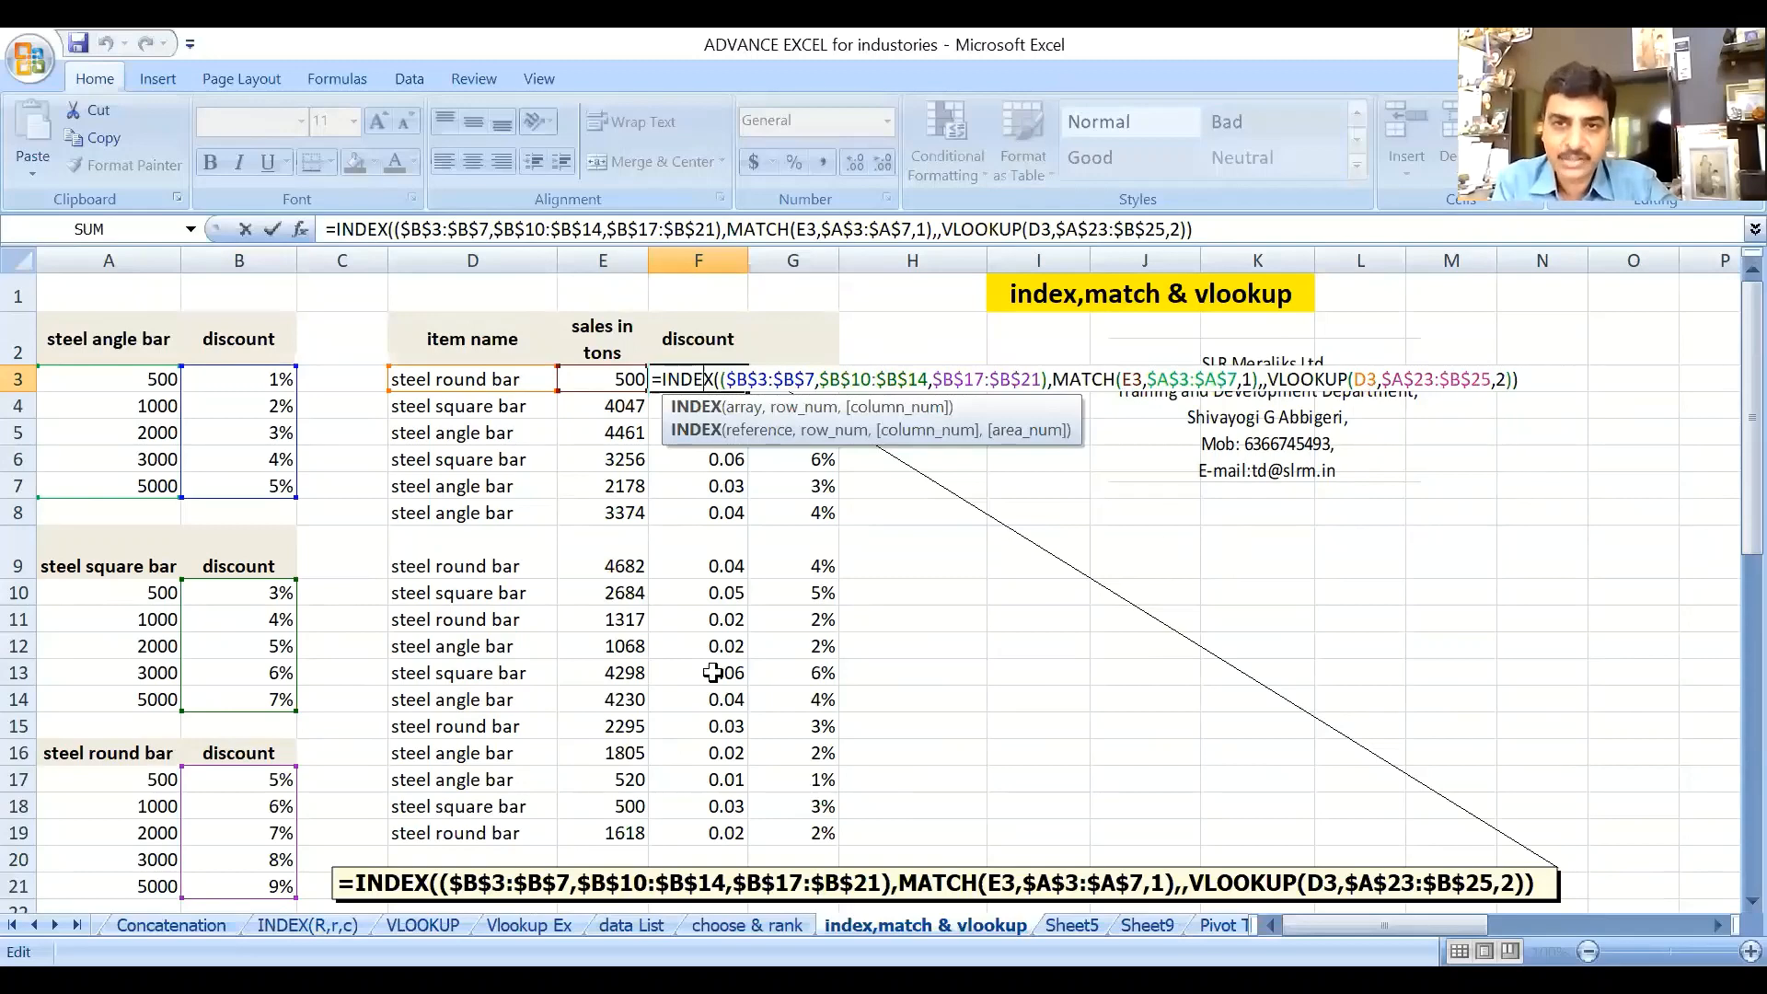
pyautogui.scroll(-4, 274, 828)
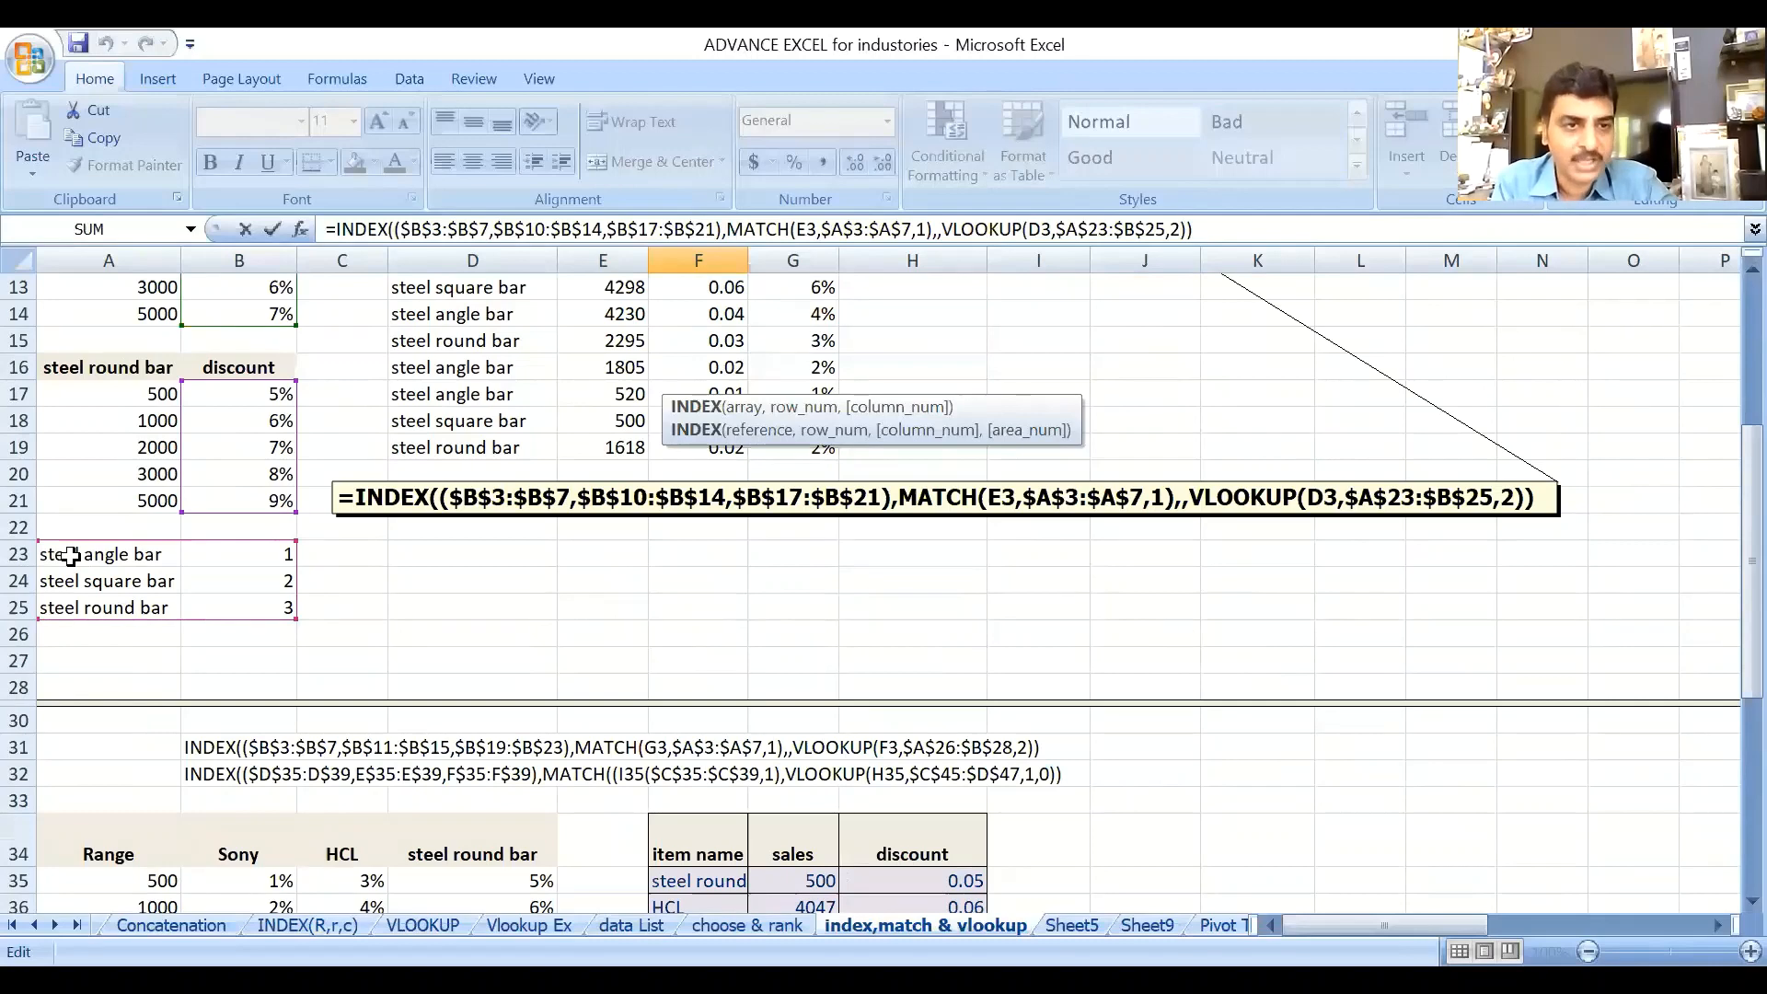
pyautogui.scroll(4, 387, 651)
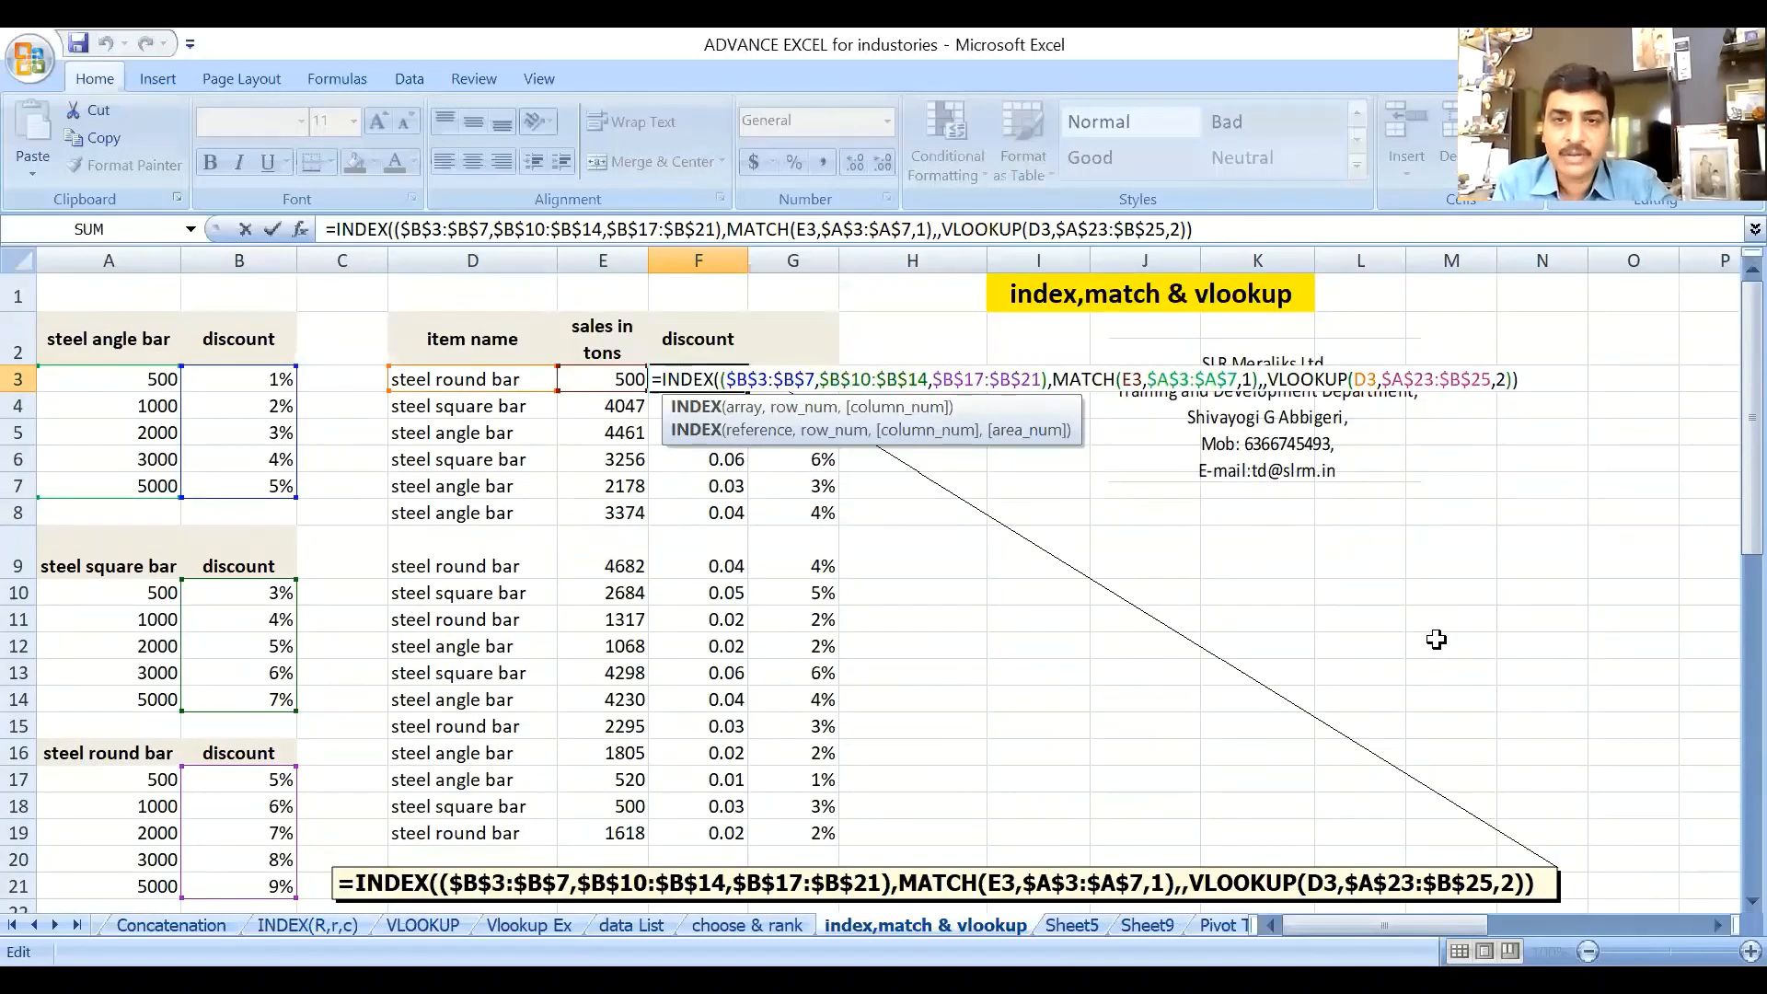
pyautogui.press('Return')
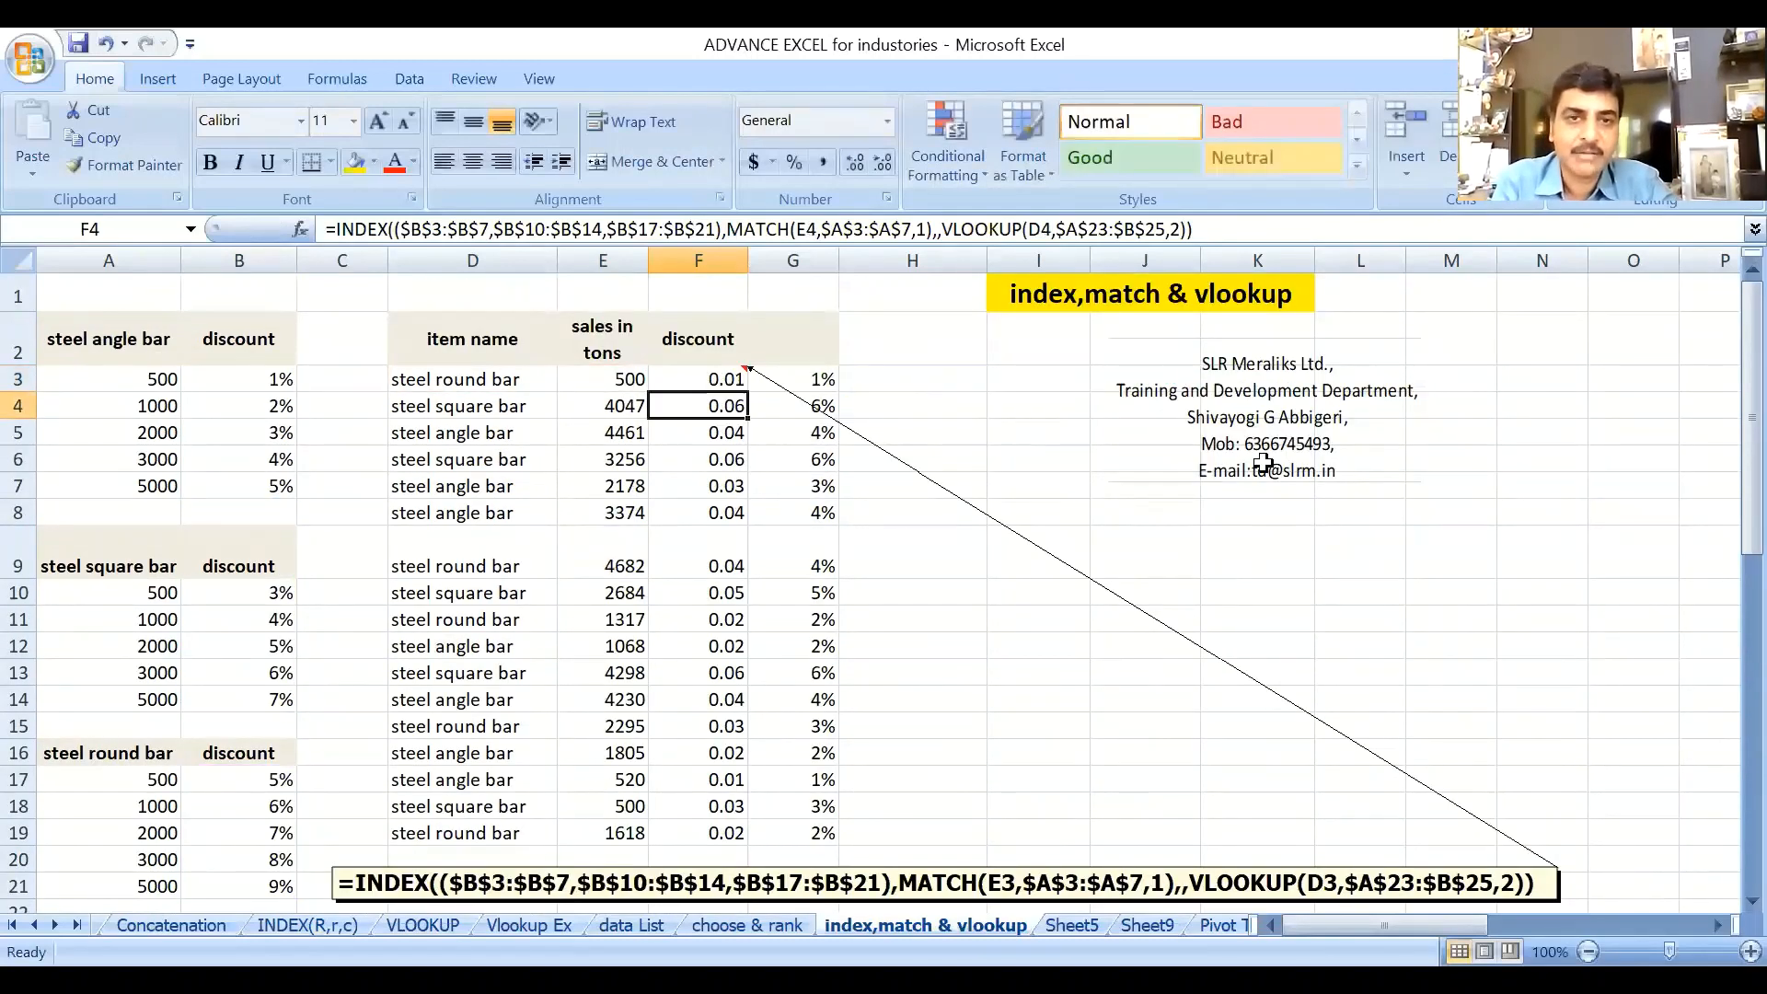
# Set the sales quantity of the first item in E3 to 1000.
pyautogui.click(658, 381)
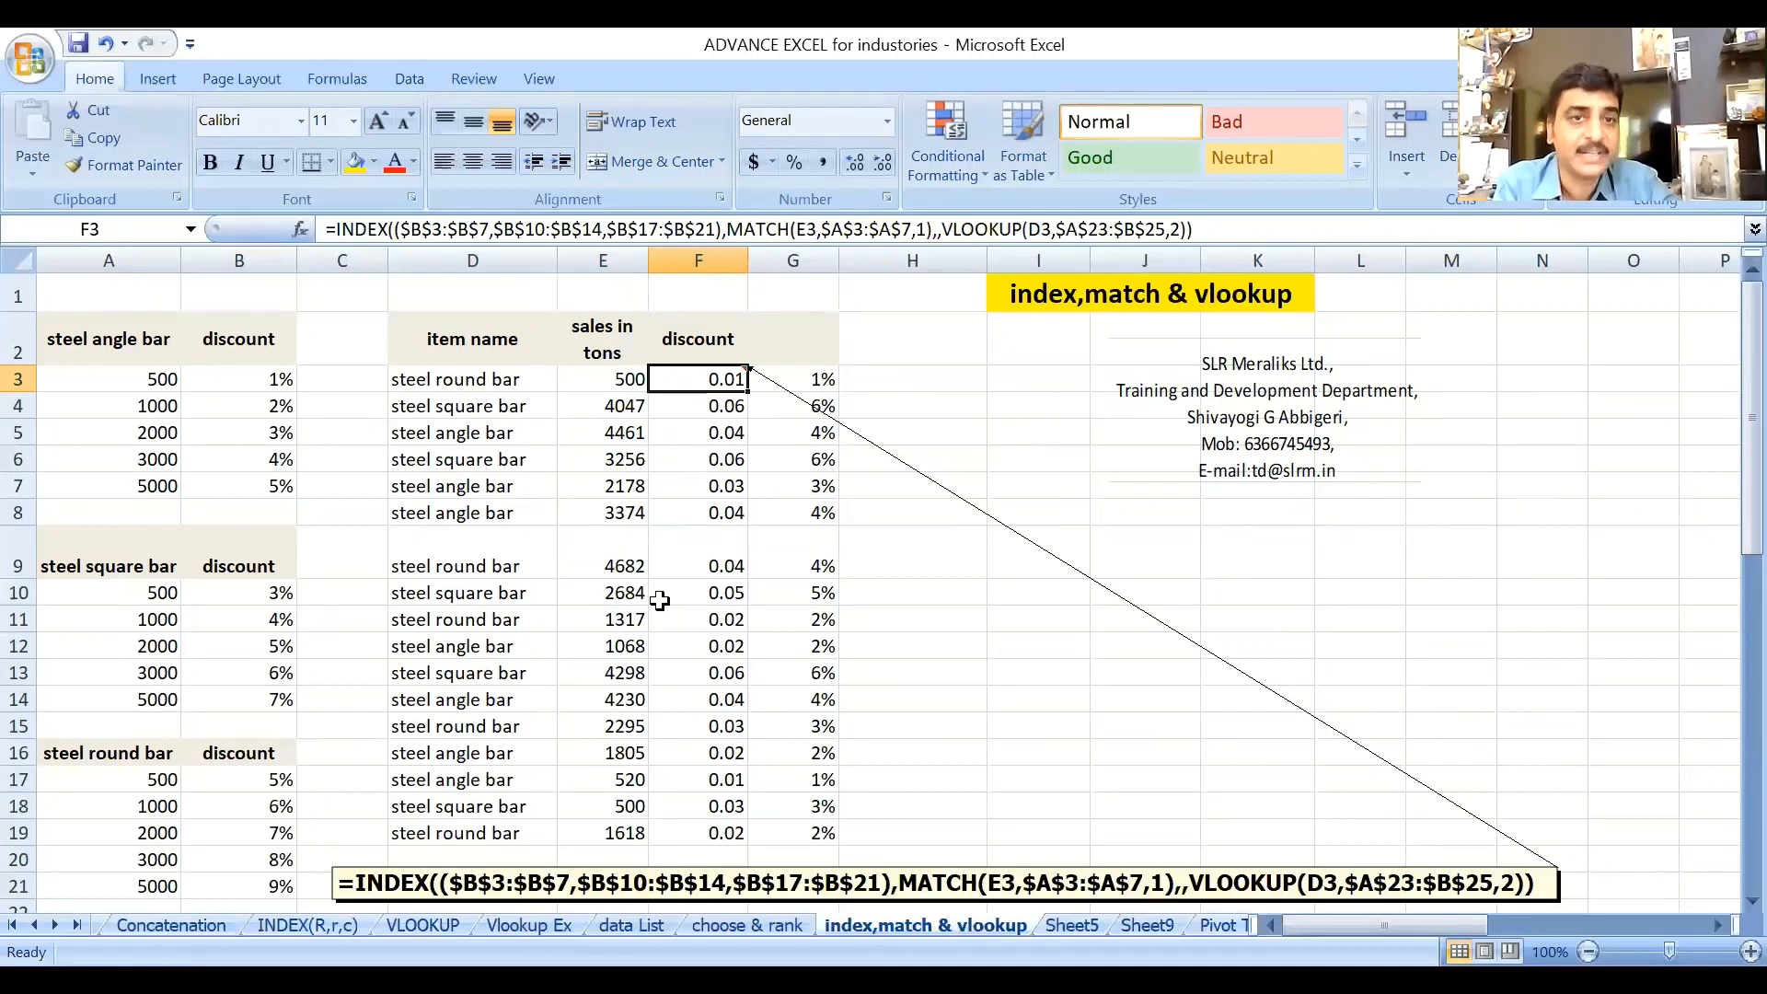
pyautogui.click(511, 377)
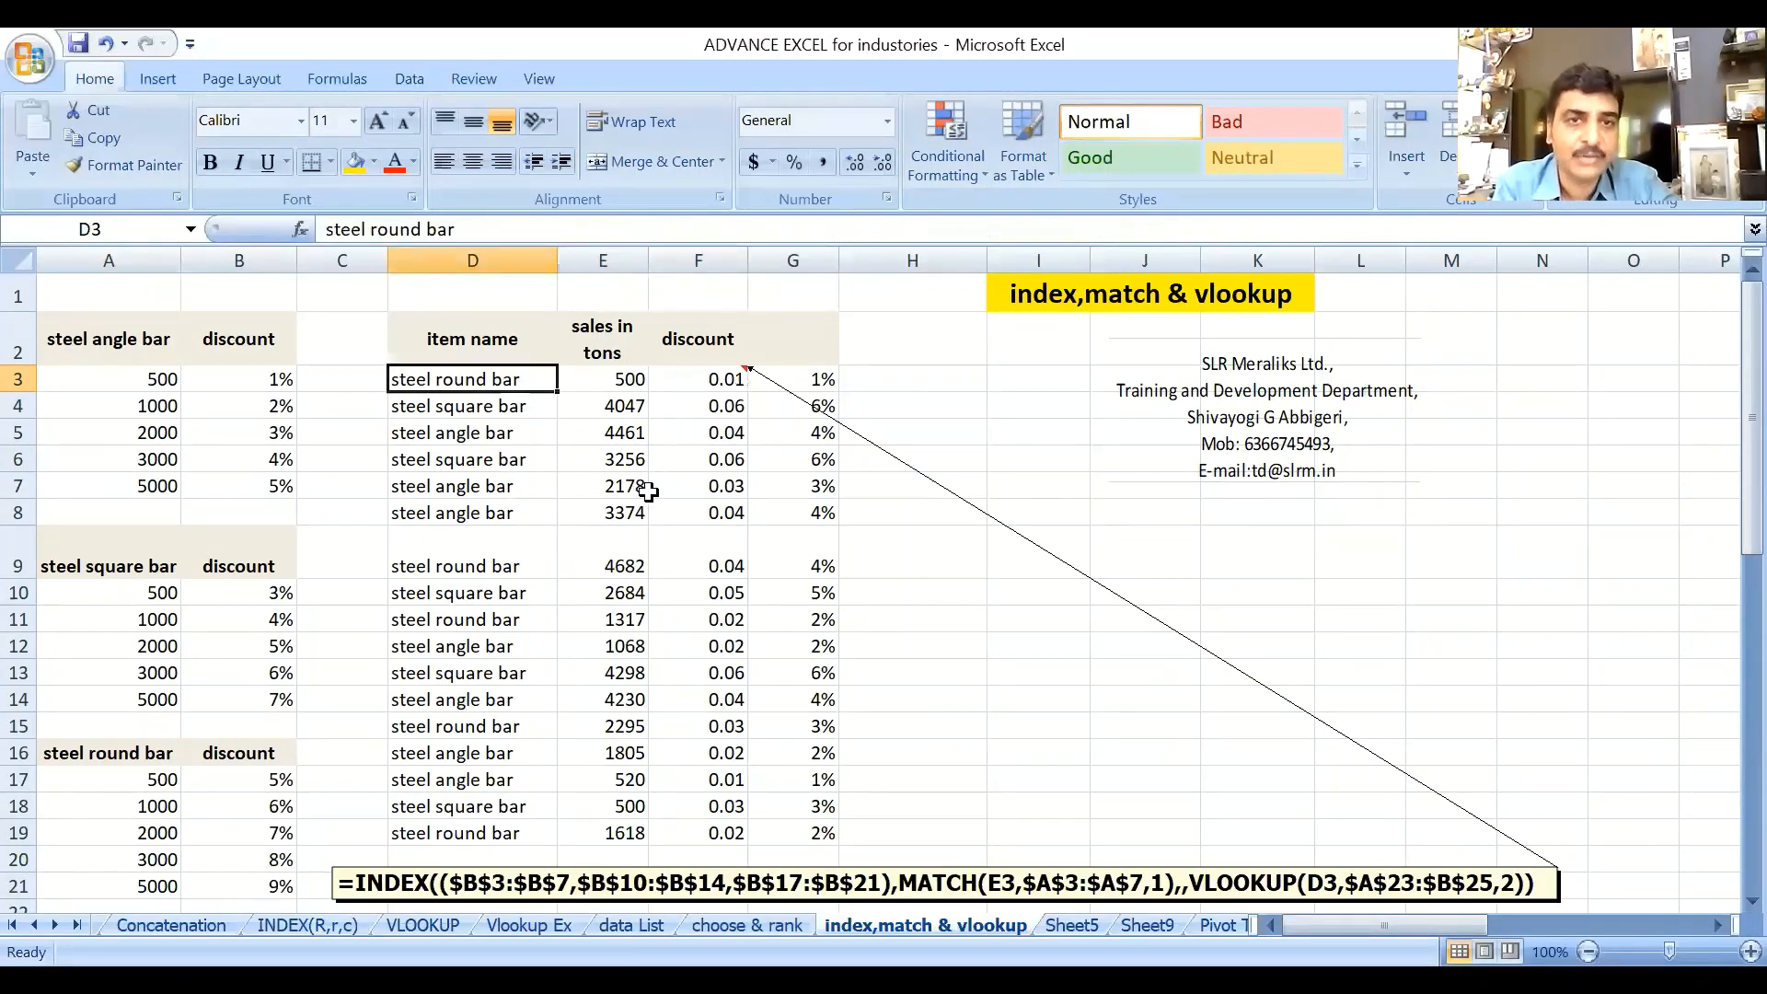
pyautogui.click(625, 377)
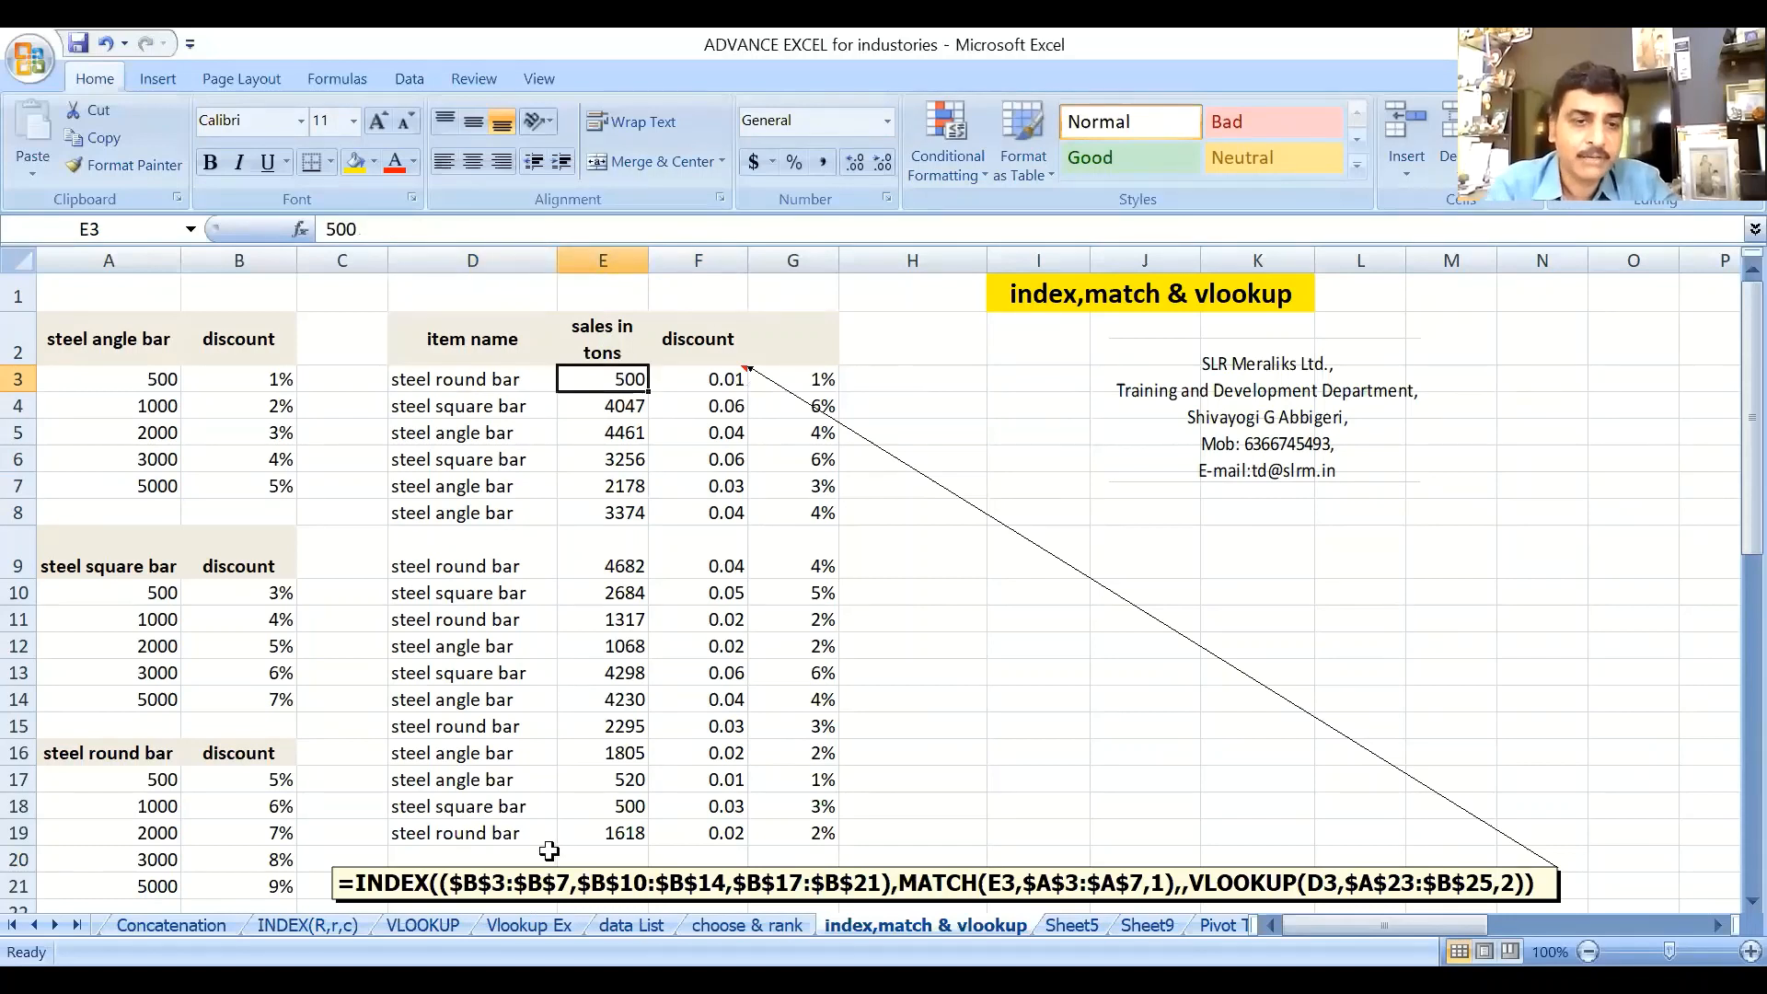
pyautogui.write('1000')
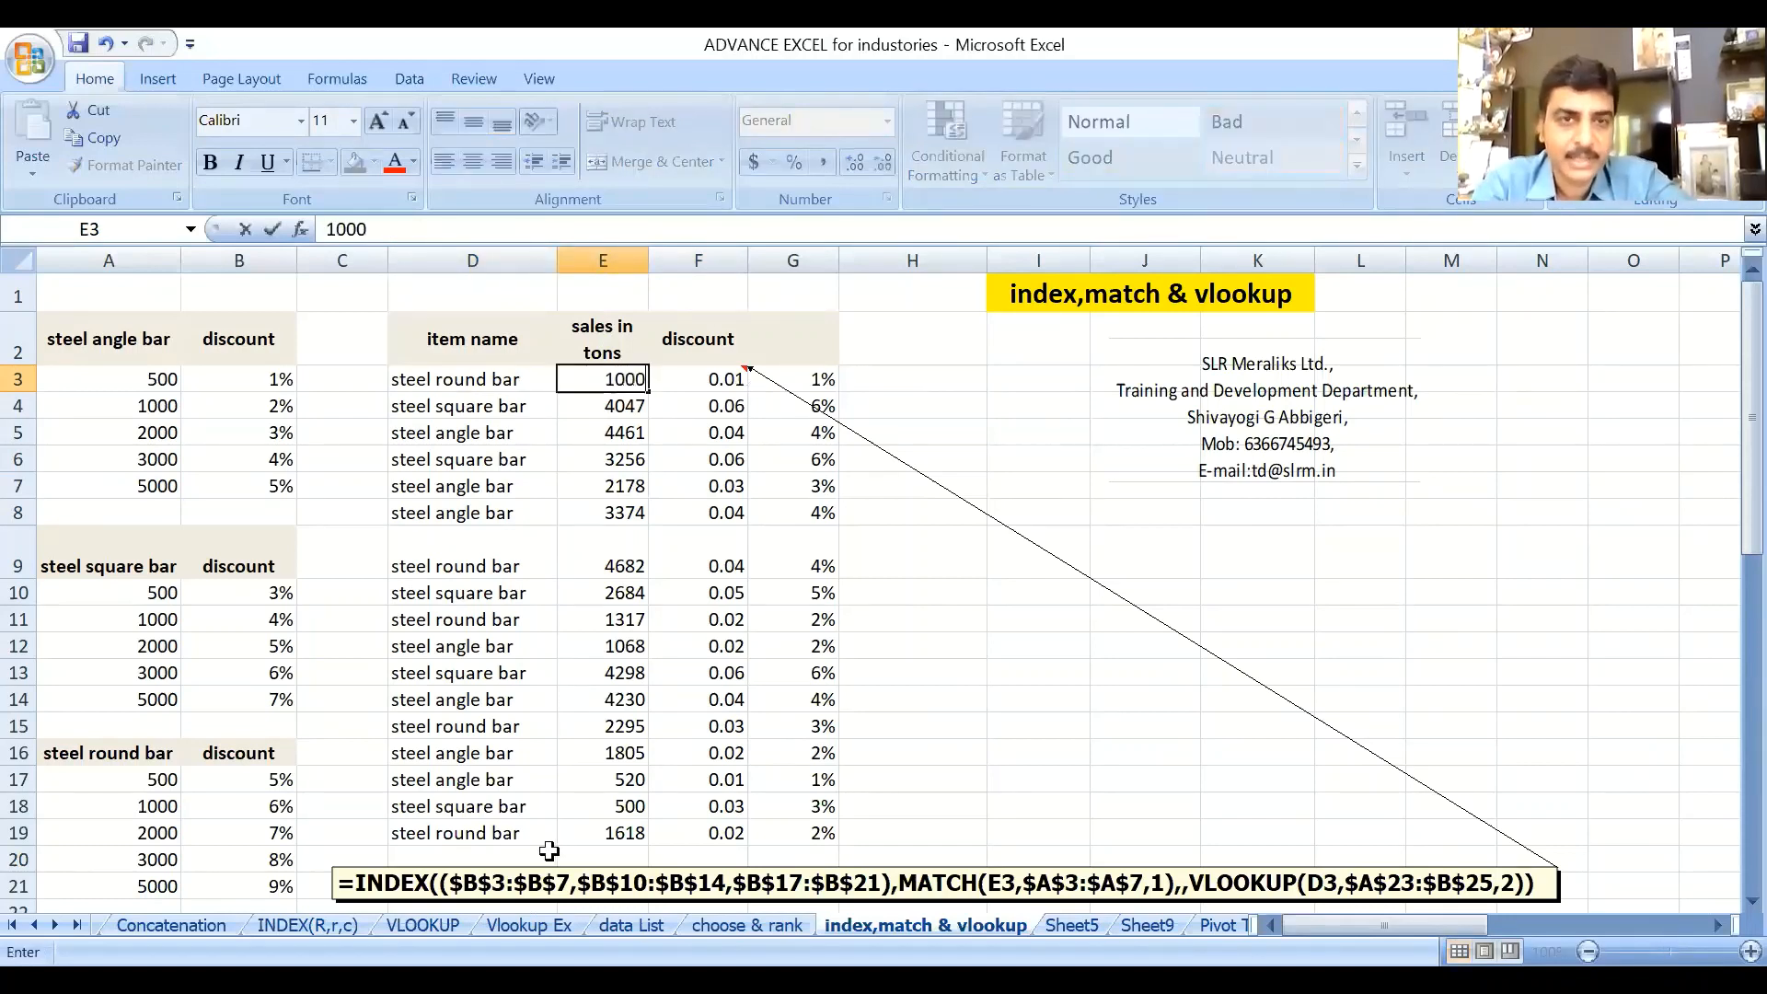
pyautogui.press('Return')
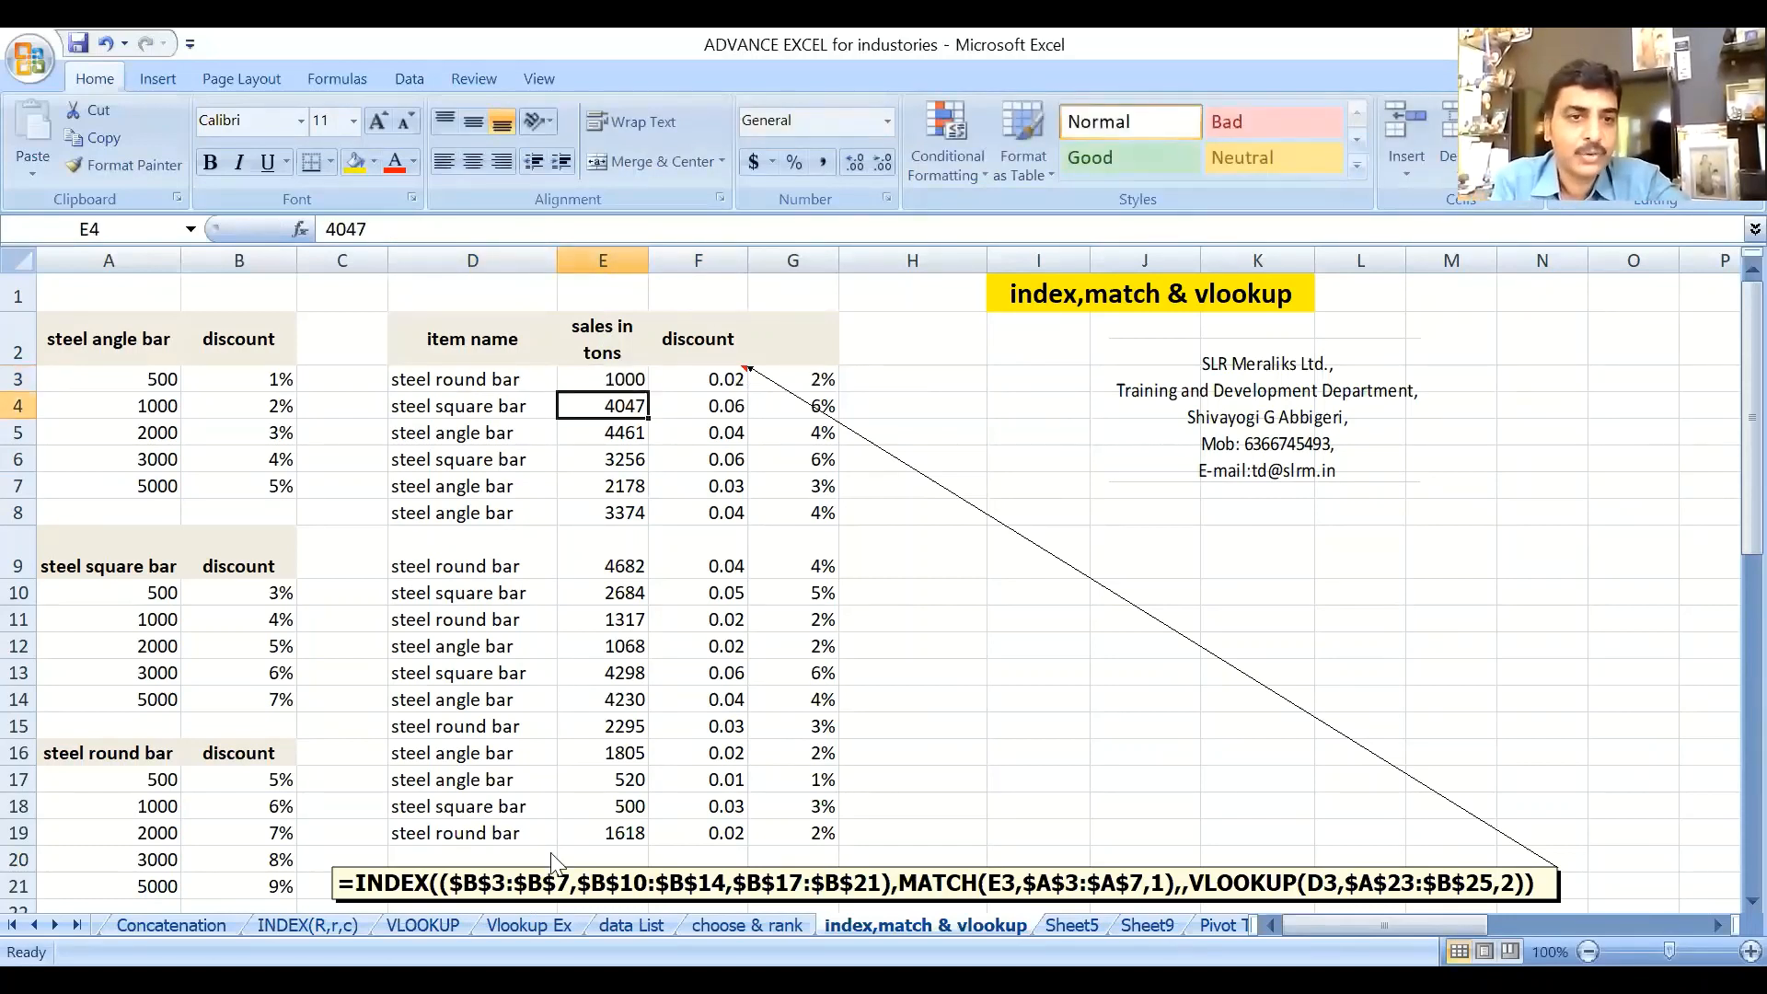
# Change the first item name in D3 to steel angle bar and check its sales quantity in E3.
pyautogui.click(438, 382)
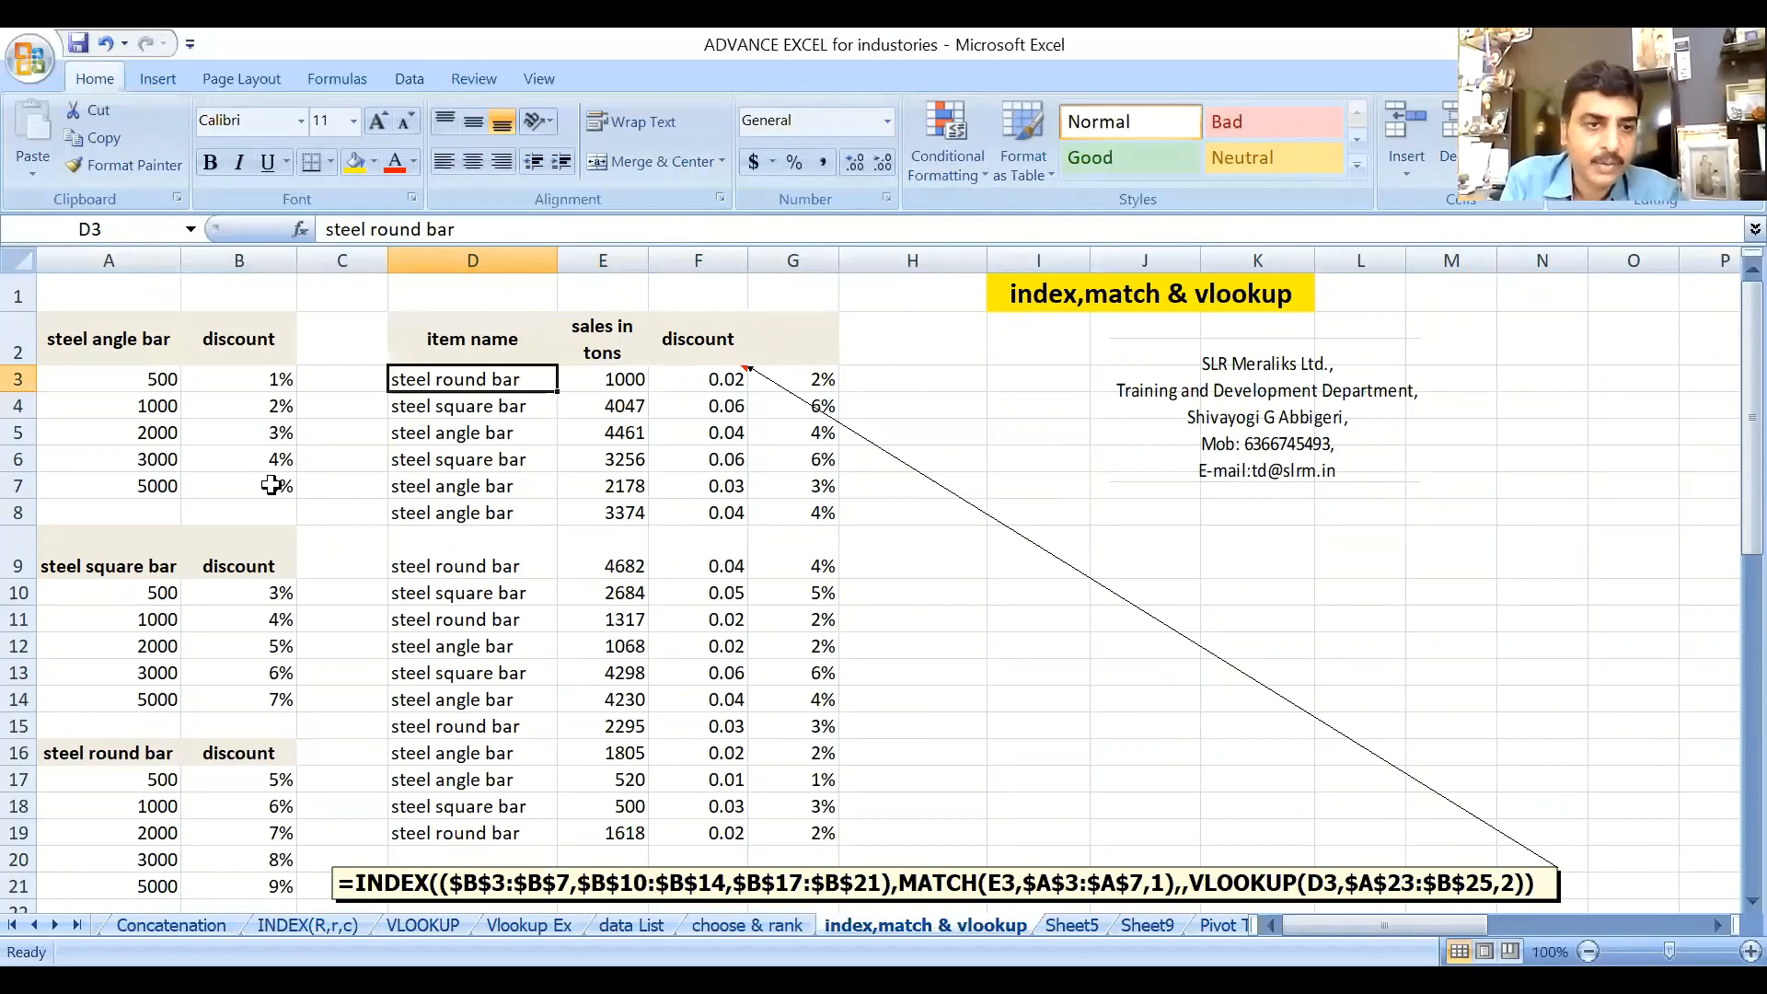
pyautogui.scroll(-4, 288, 578)
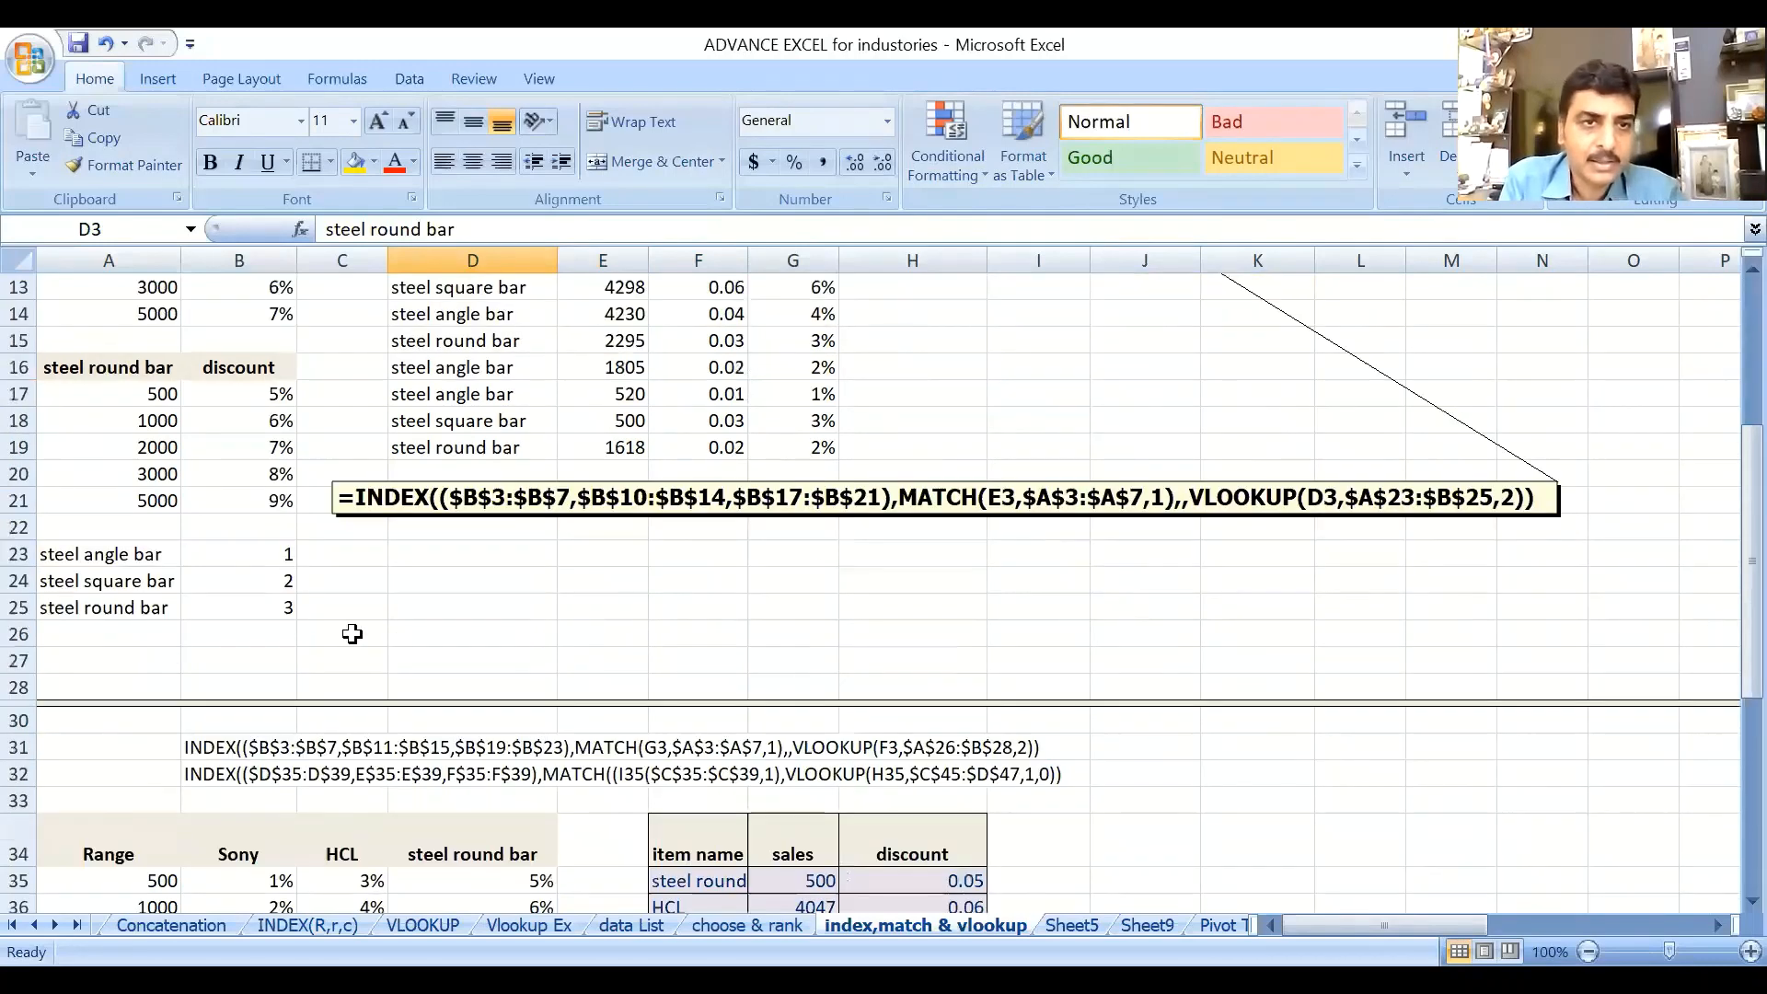
pyautogui.scroll(4, 352, 634)
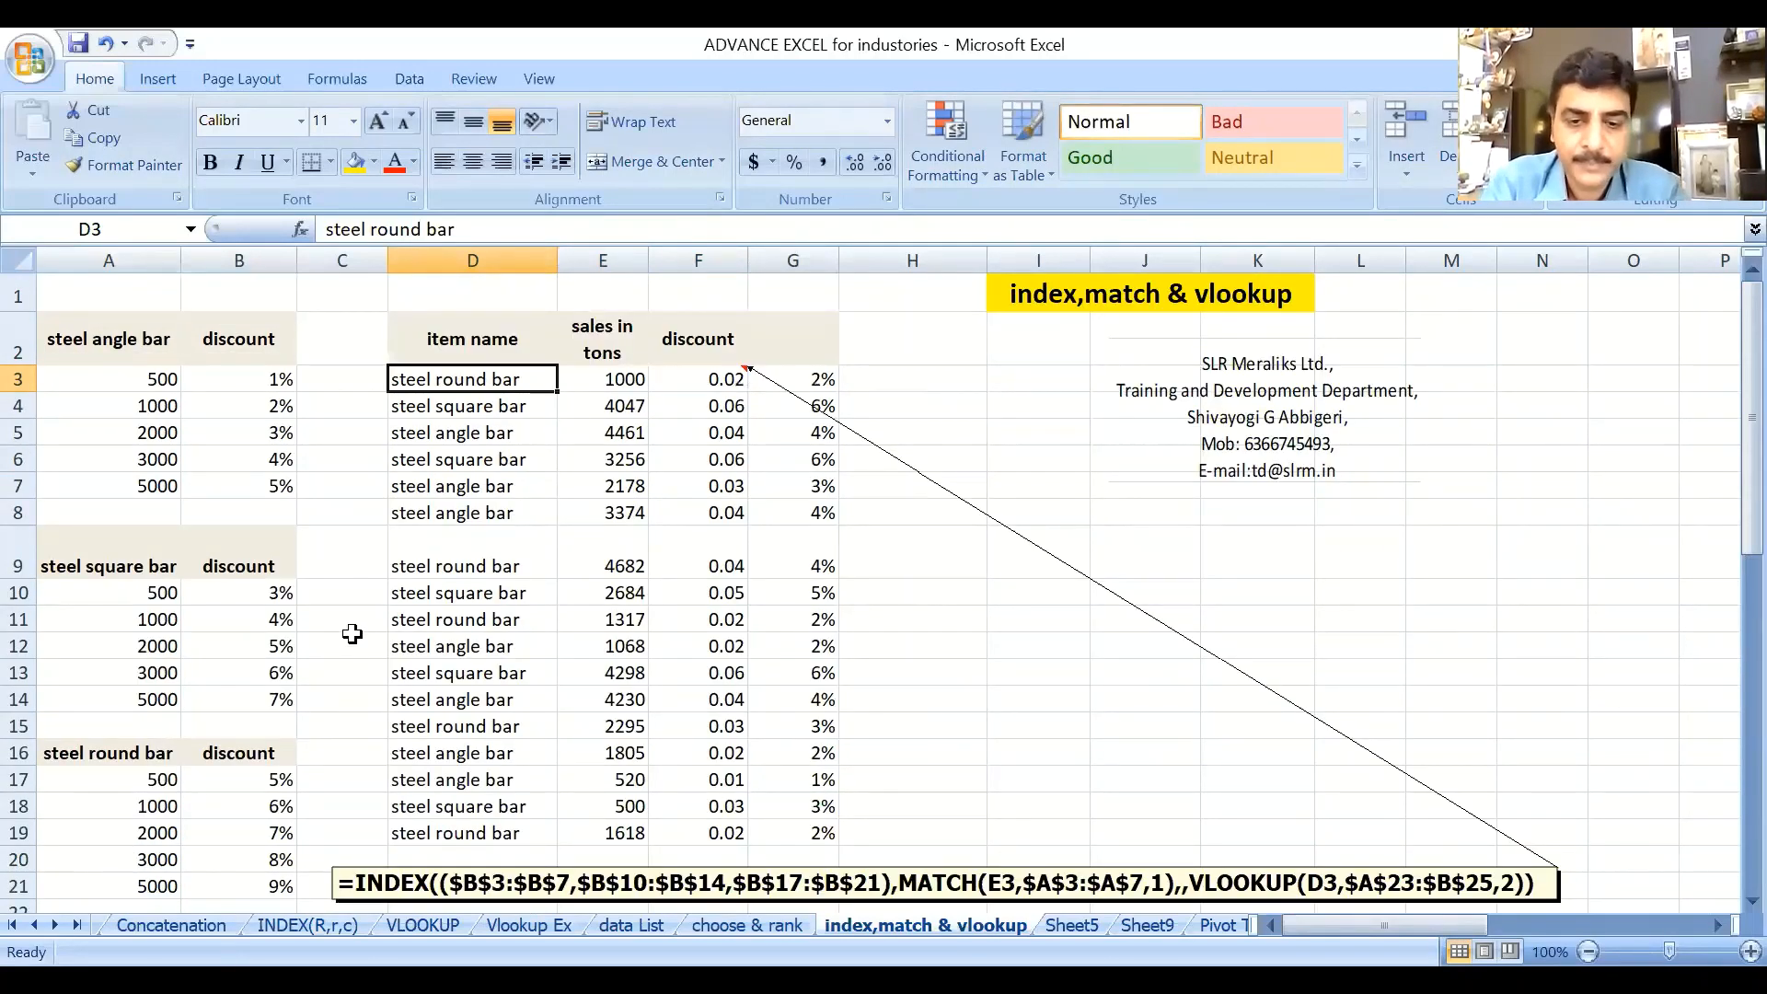
pyautogui.write('ste')
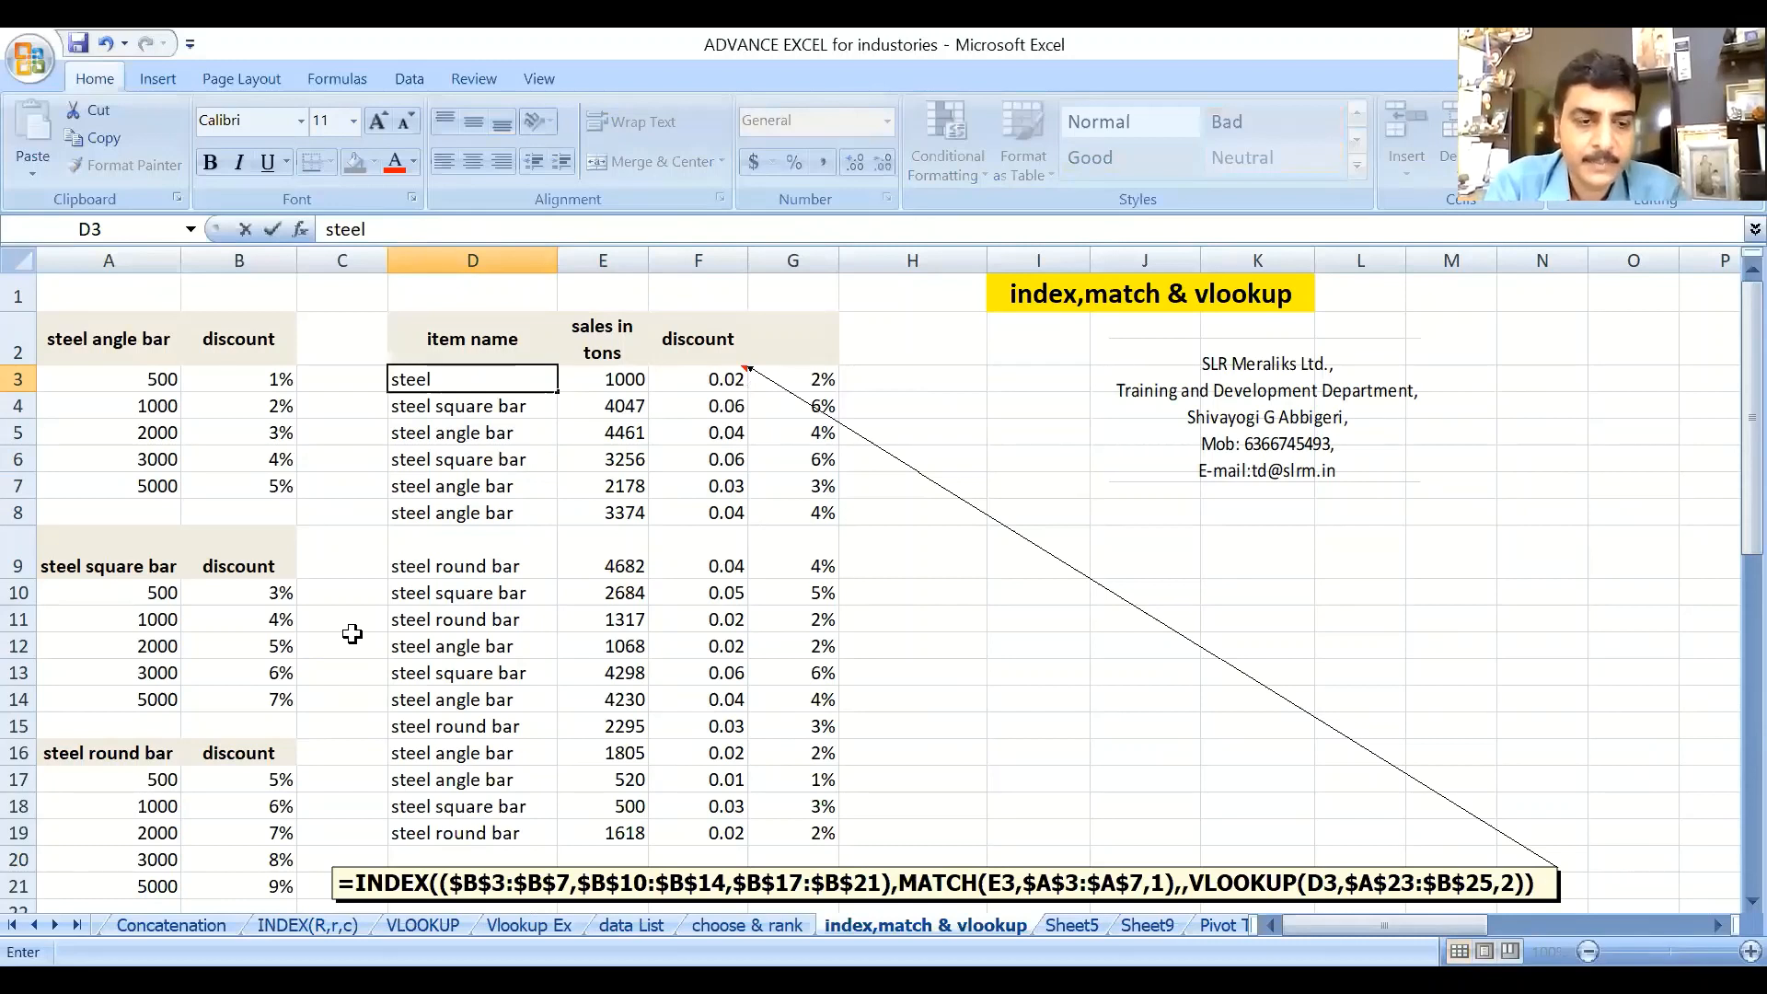
pyautogui.write('el')
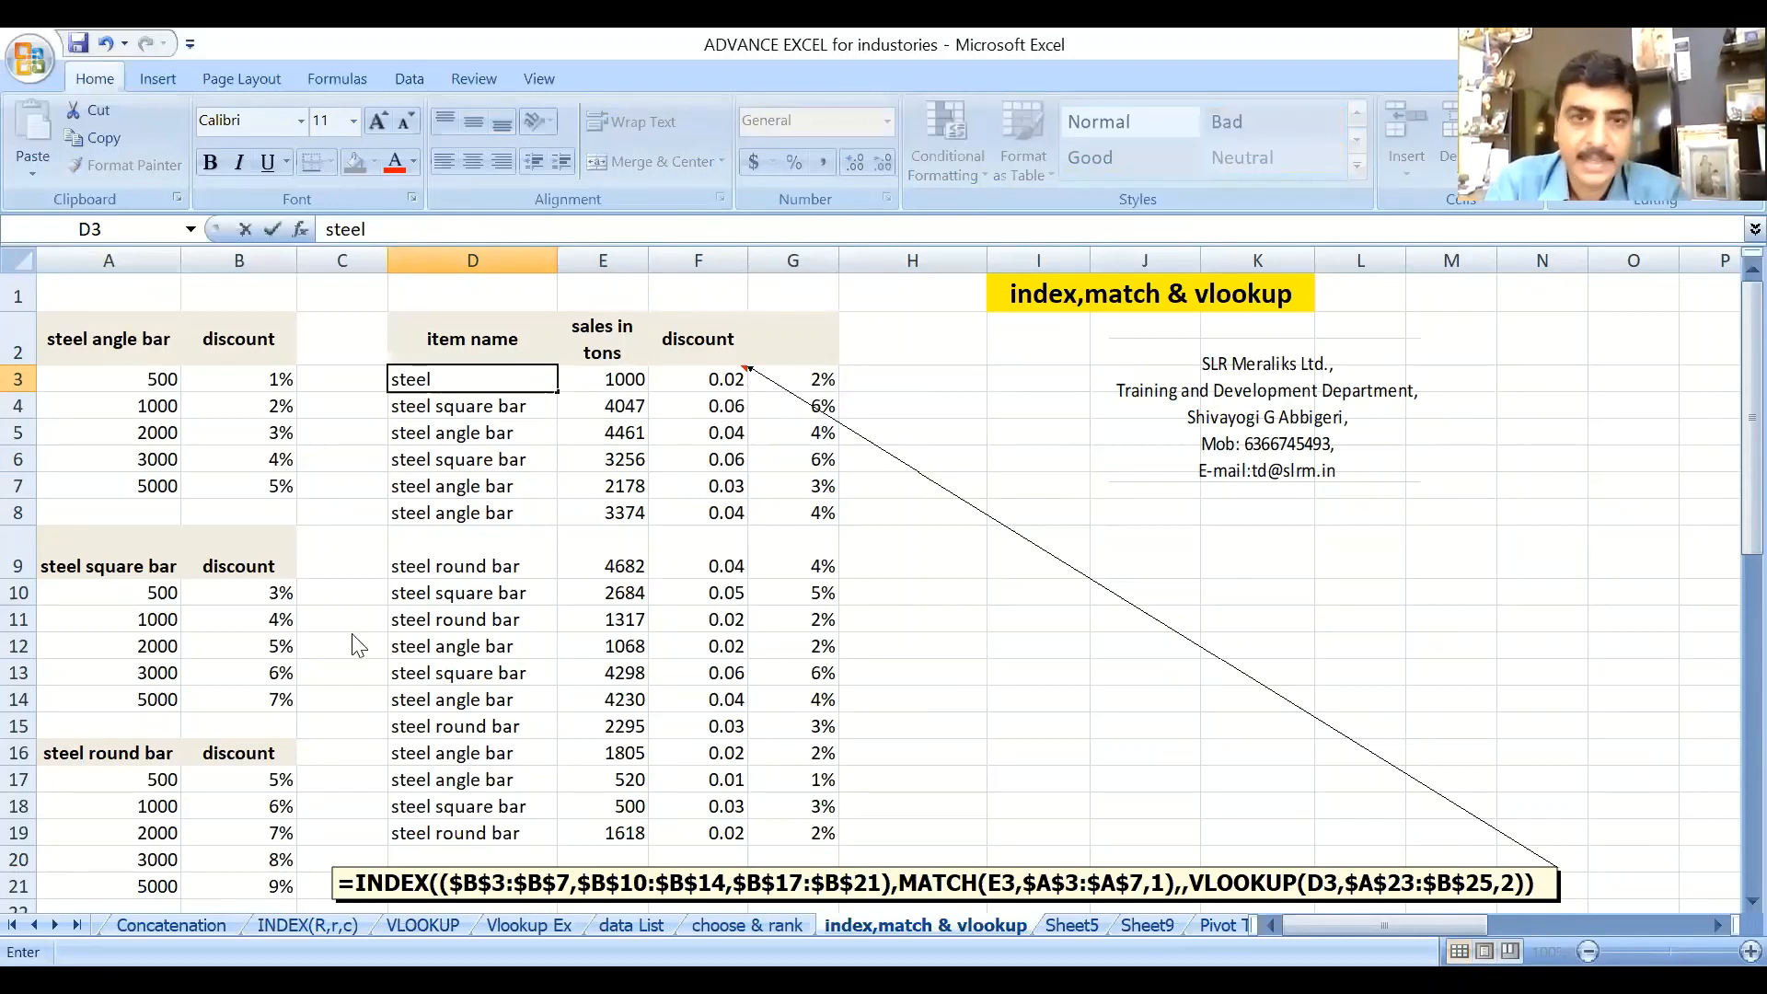
pyautogui.write(' an')
pyautogui.press('Return')
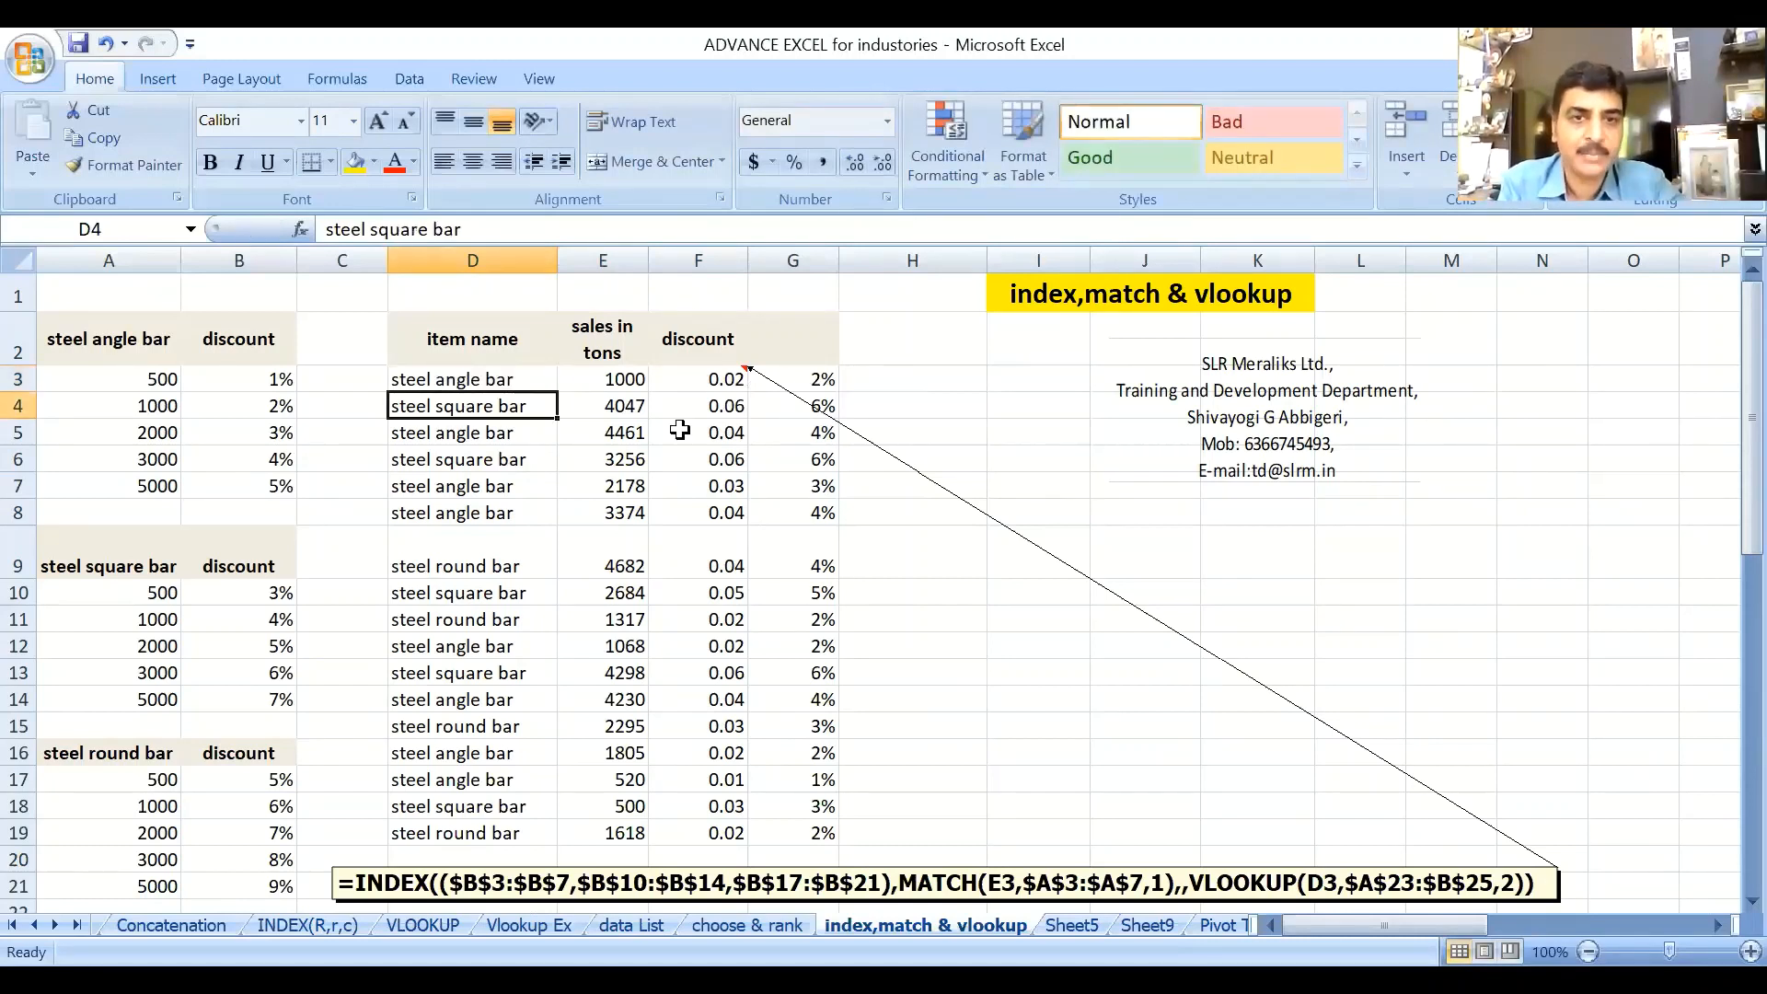
pyautogui.click(635, 375)
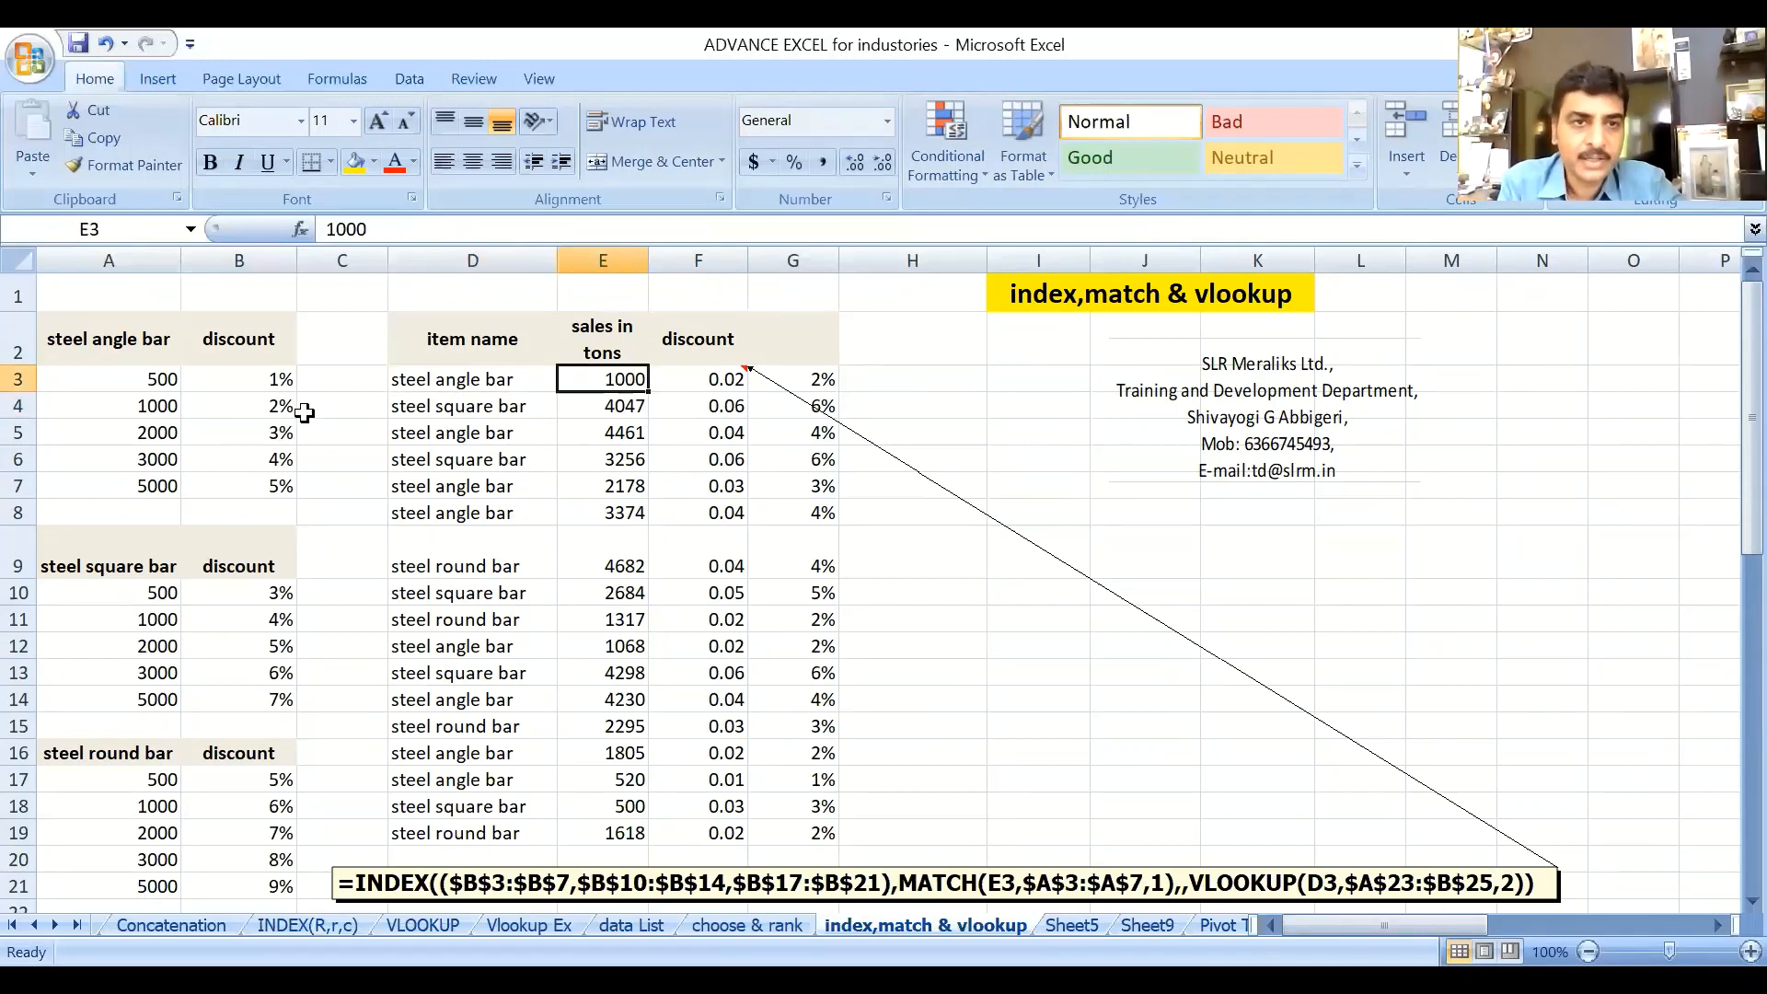
# Fill the 1000-ton row A4:B4 of the steel angle bar table and the first item row D3:G3 with olive green.
pyautogui.click(806, 380)
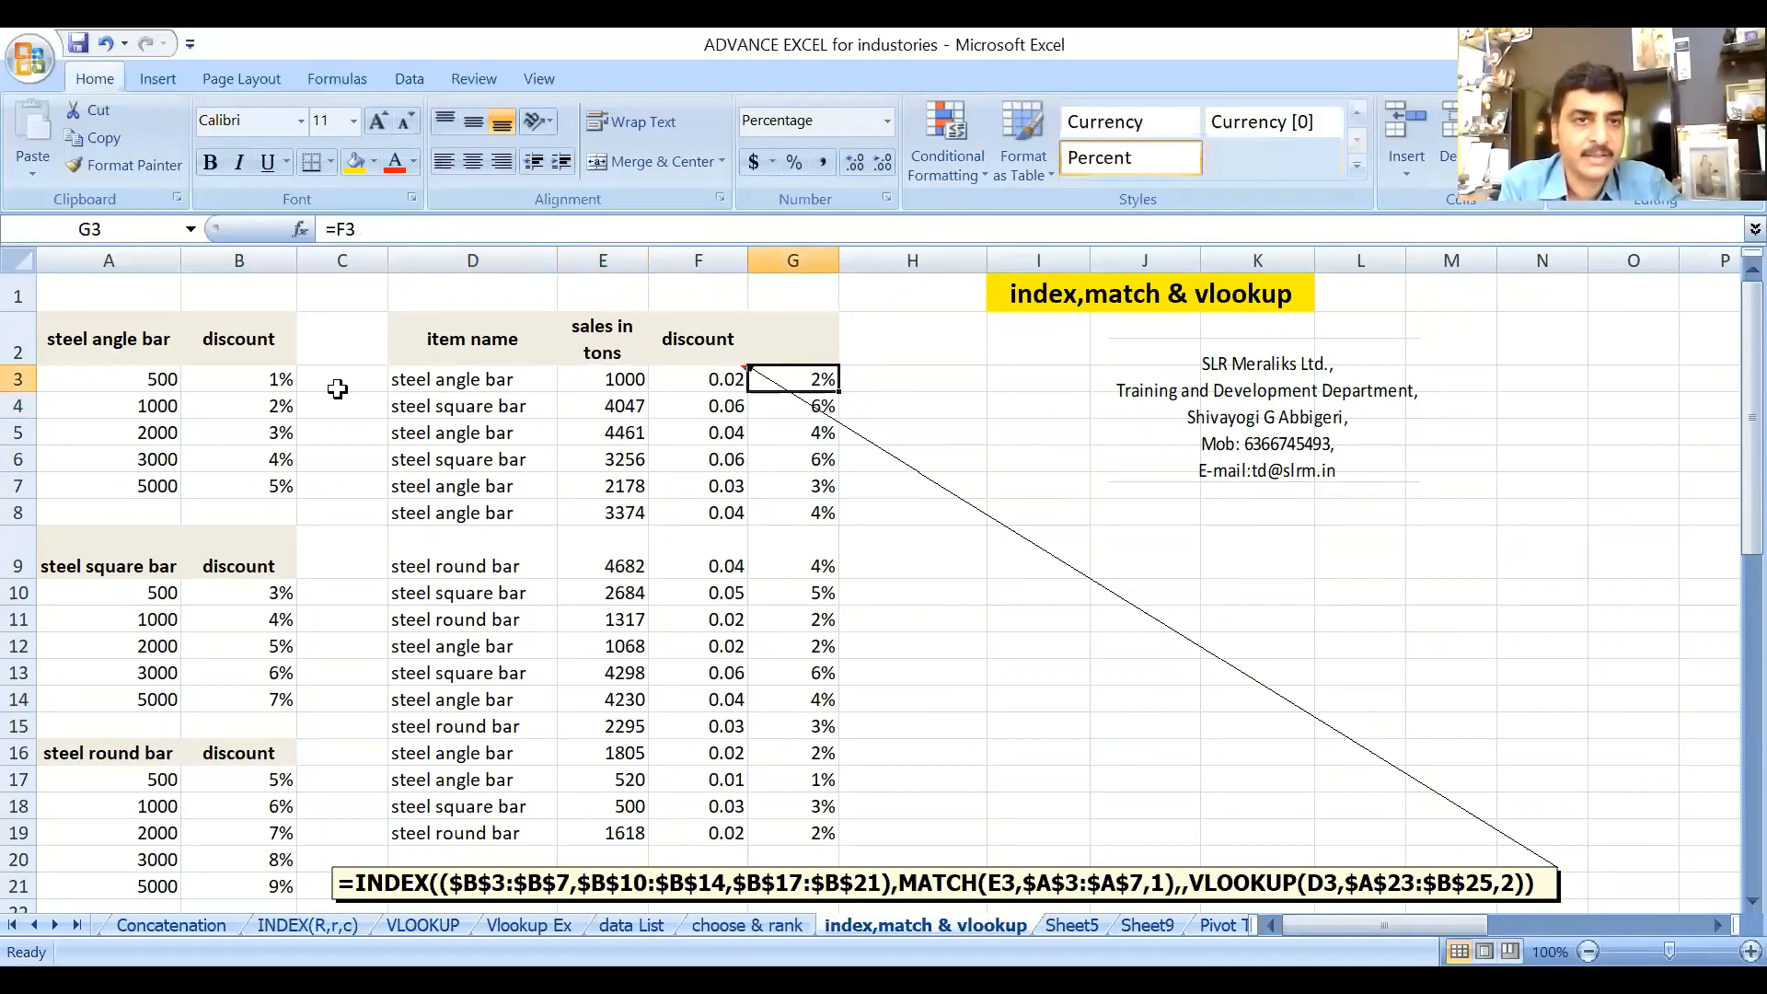
pyautogui.moveTo(136, 403); pyautogui.dragTo(391, 388)
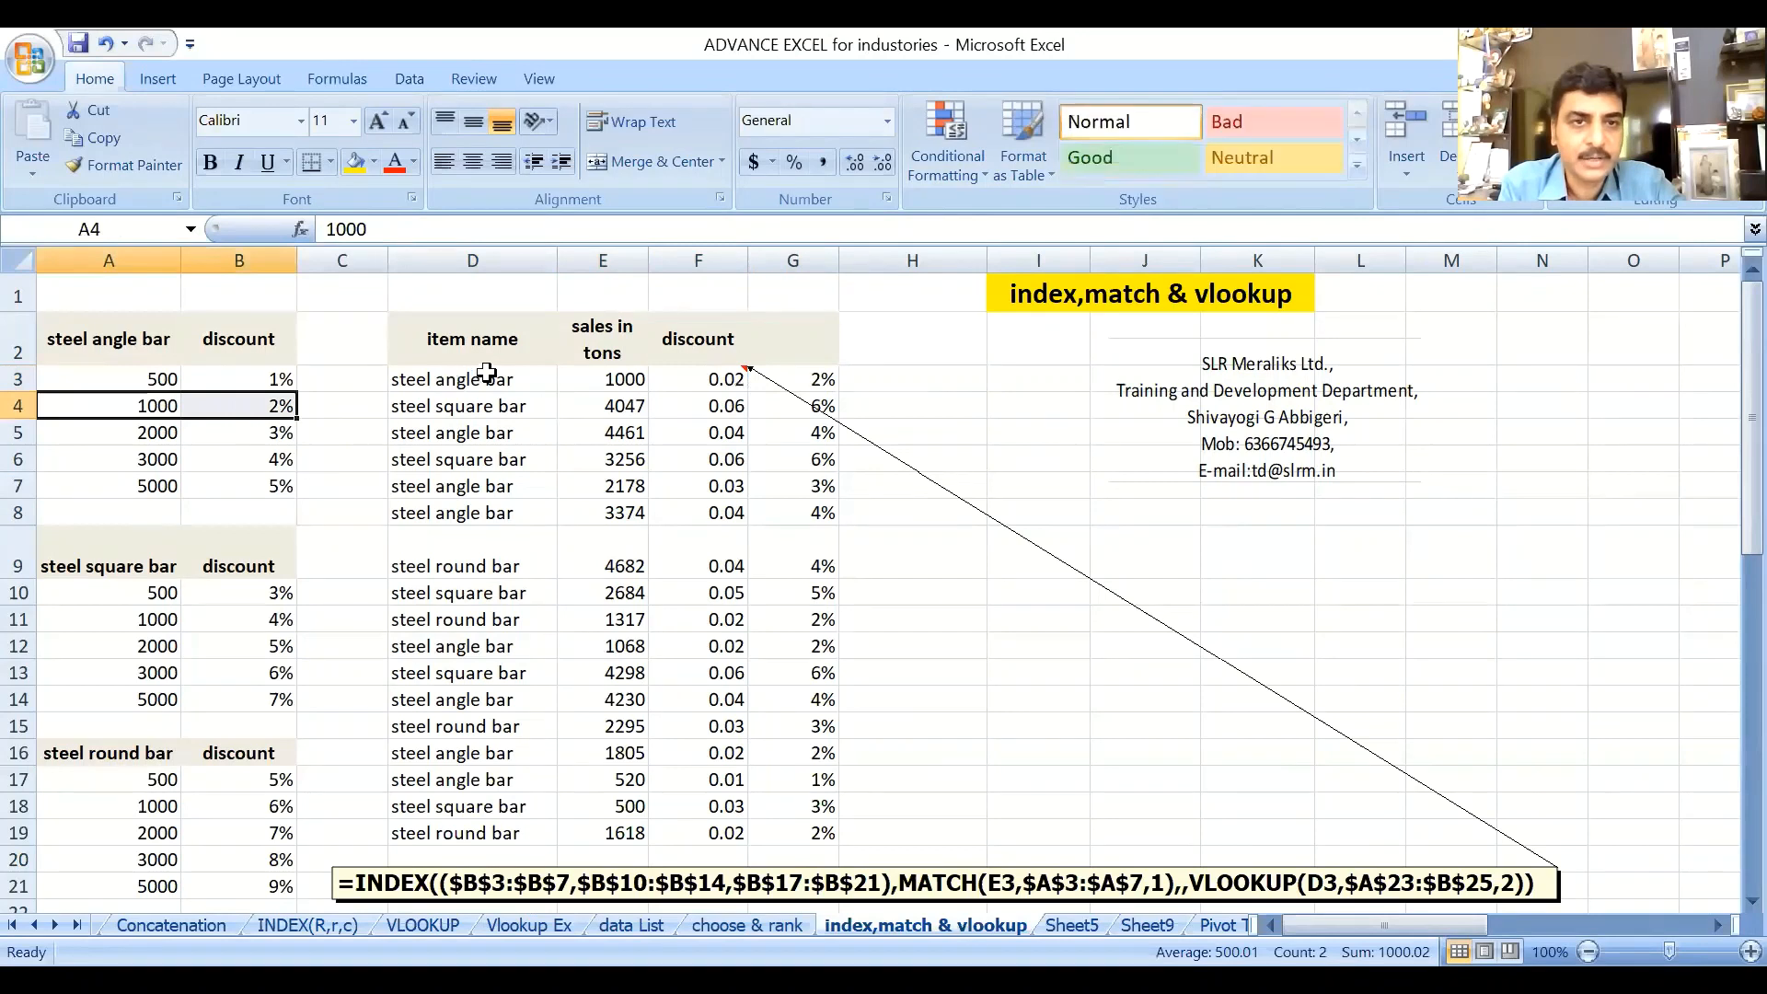
pyautogui.click(374, 163)
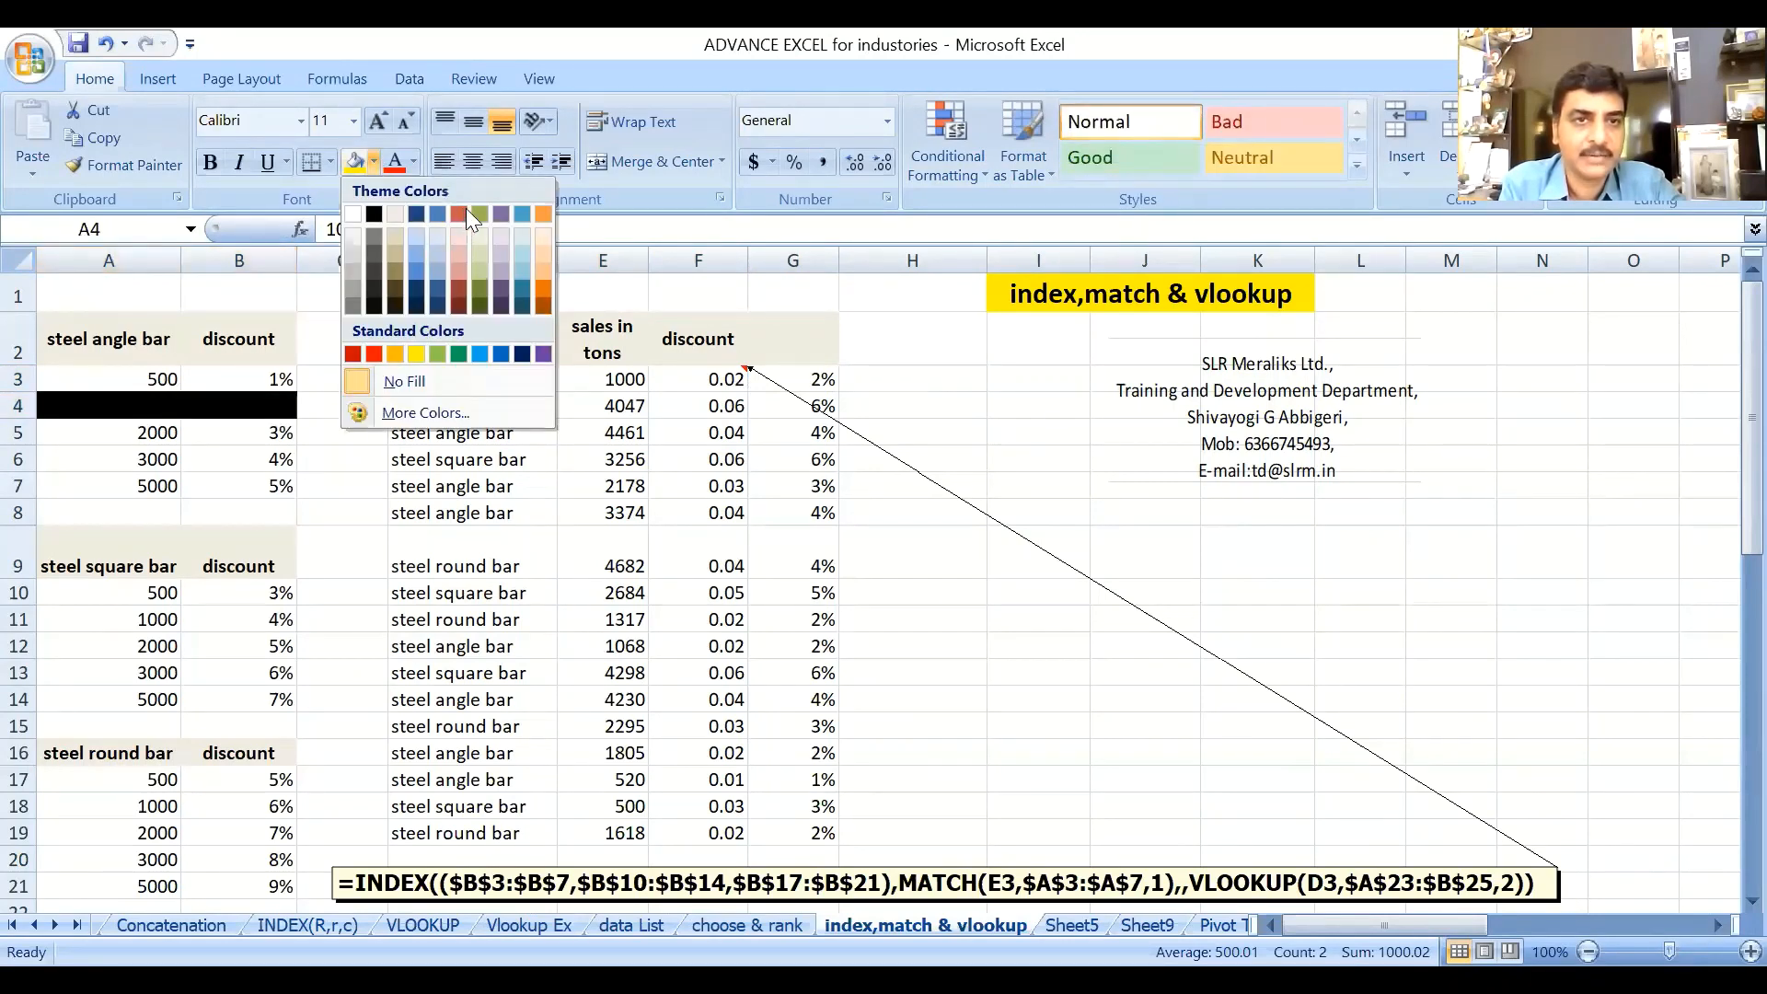
pyautogui.click(477, 208)
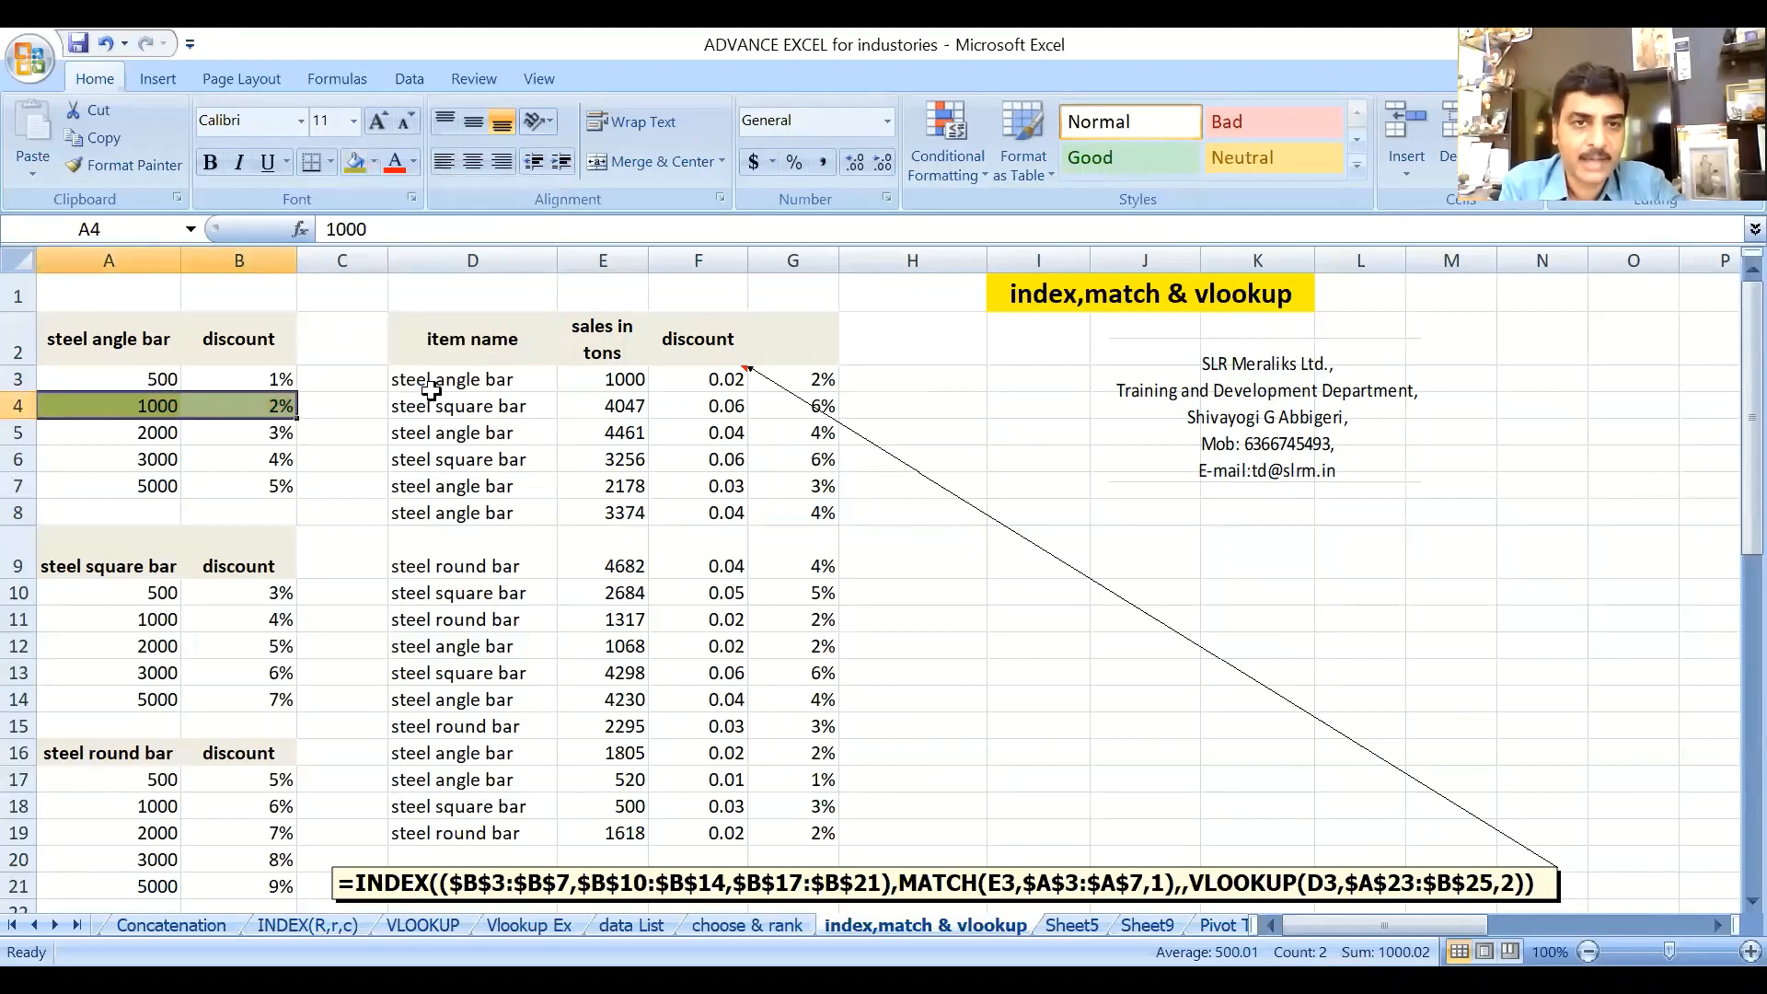
pyautogui.moveTo(460, 406); pyautogui.dragTo(787, 383)
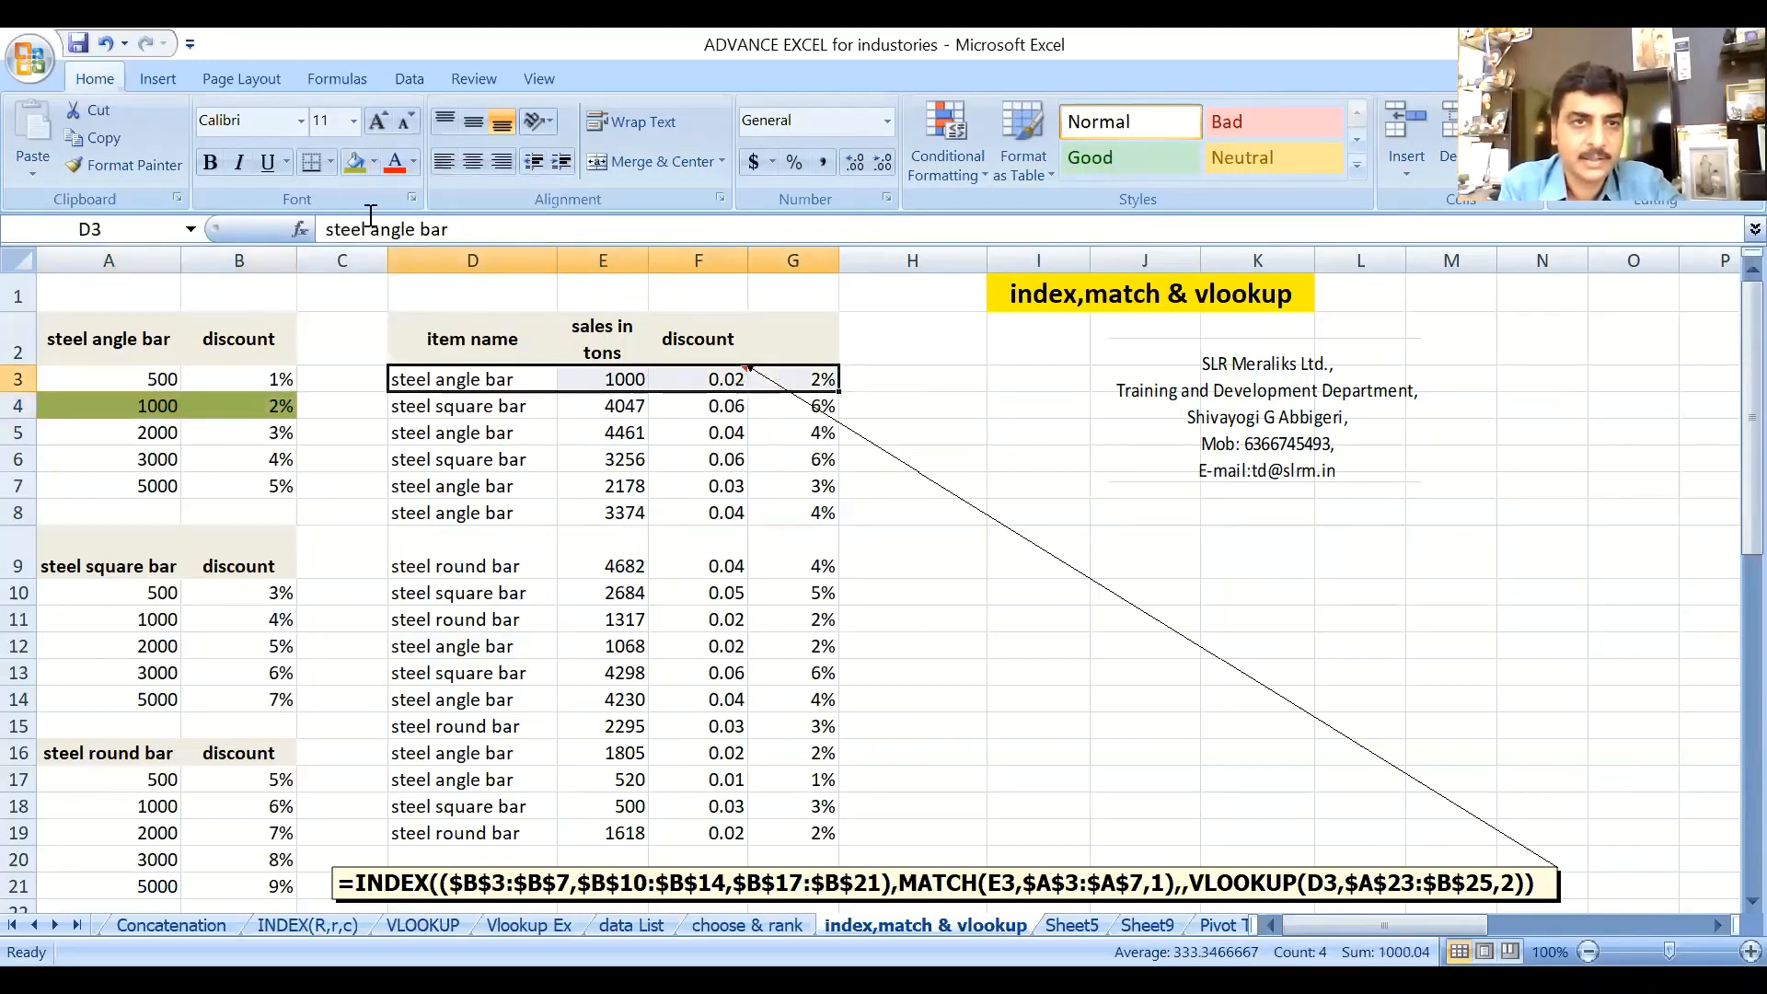
pyautogui.click(355, 163)
pyautogui.click(984, 446)
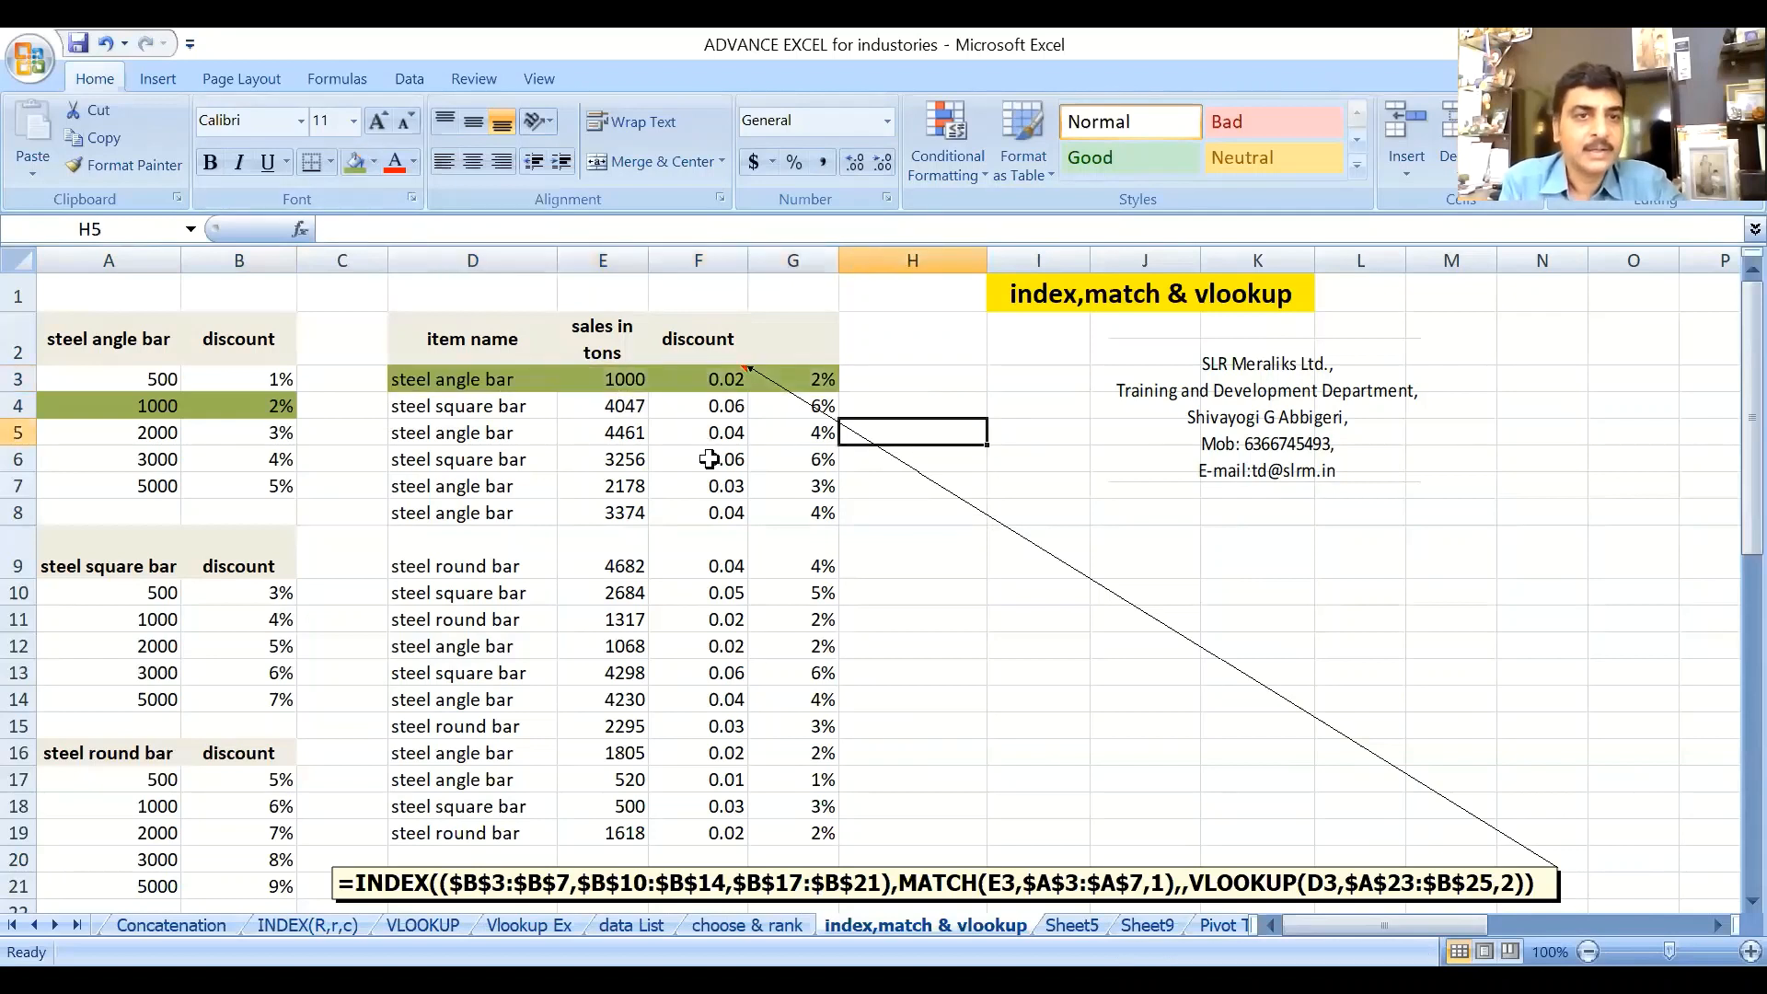
# Change the first item name in D3 to steel square bar and compare its discount with the 1000-ton row of the square bar table.
pyautogui.click(435, 380)
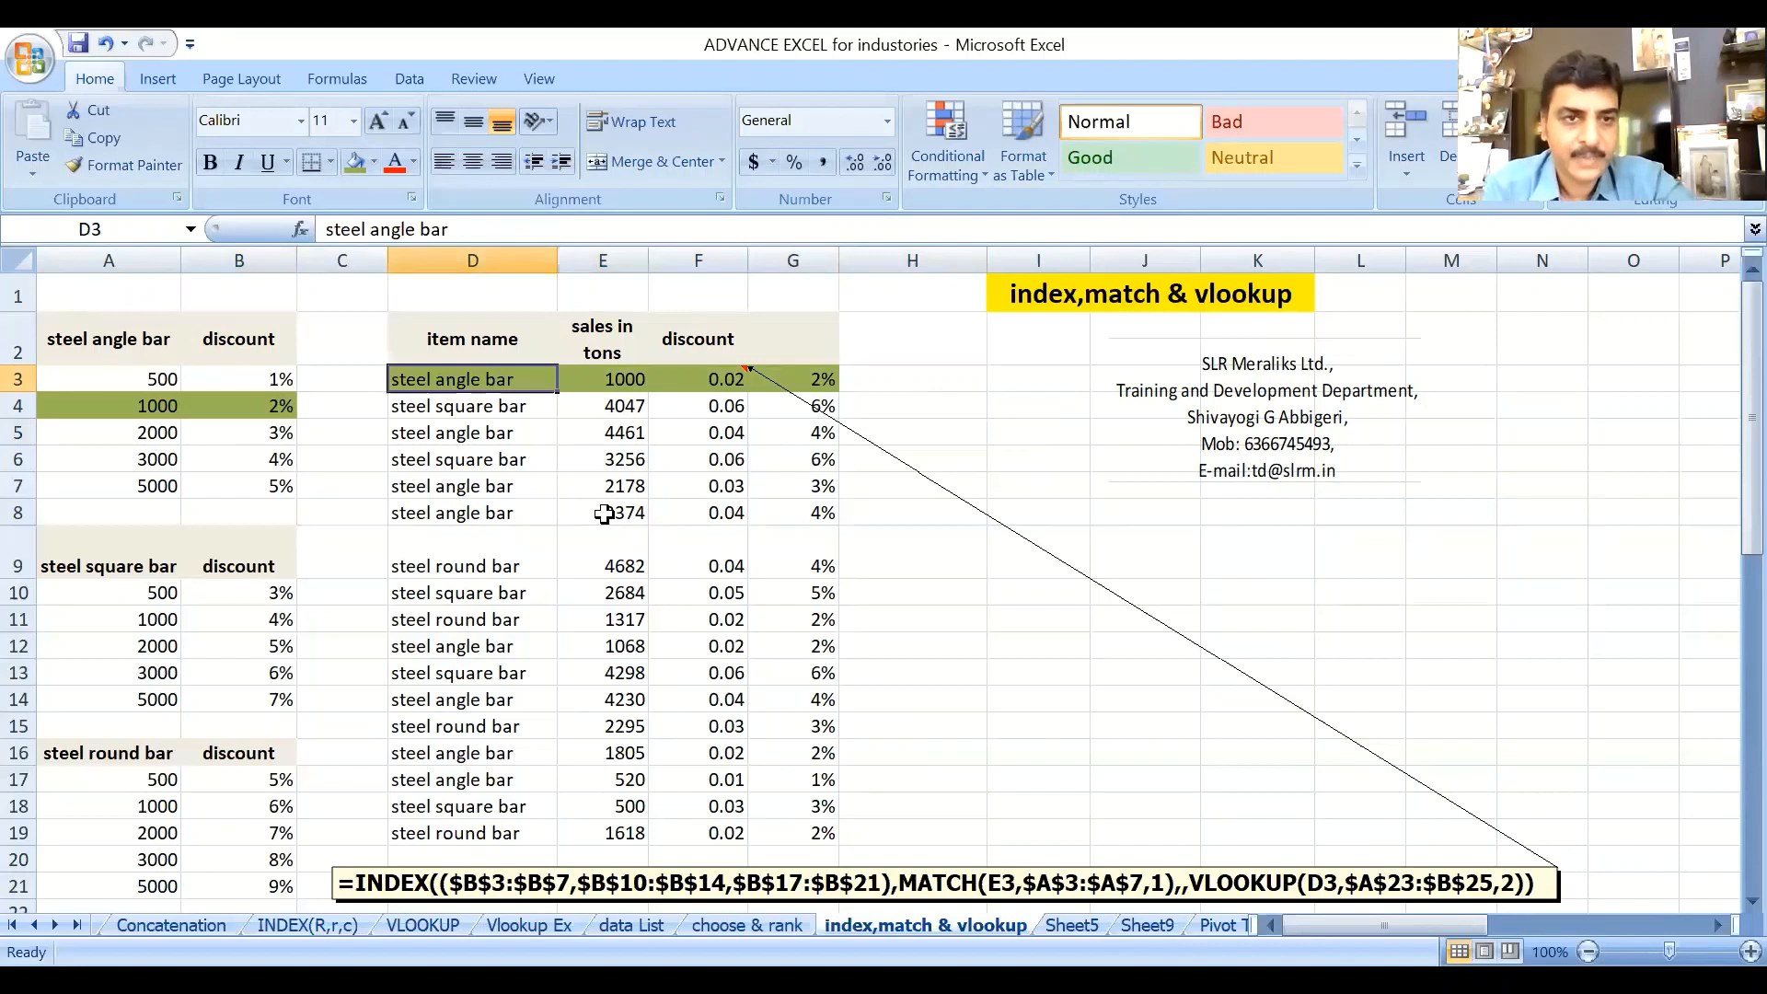
pyautogui.write('steel')
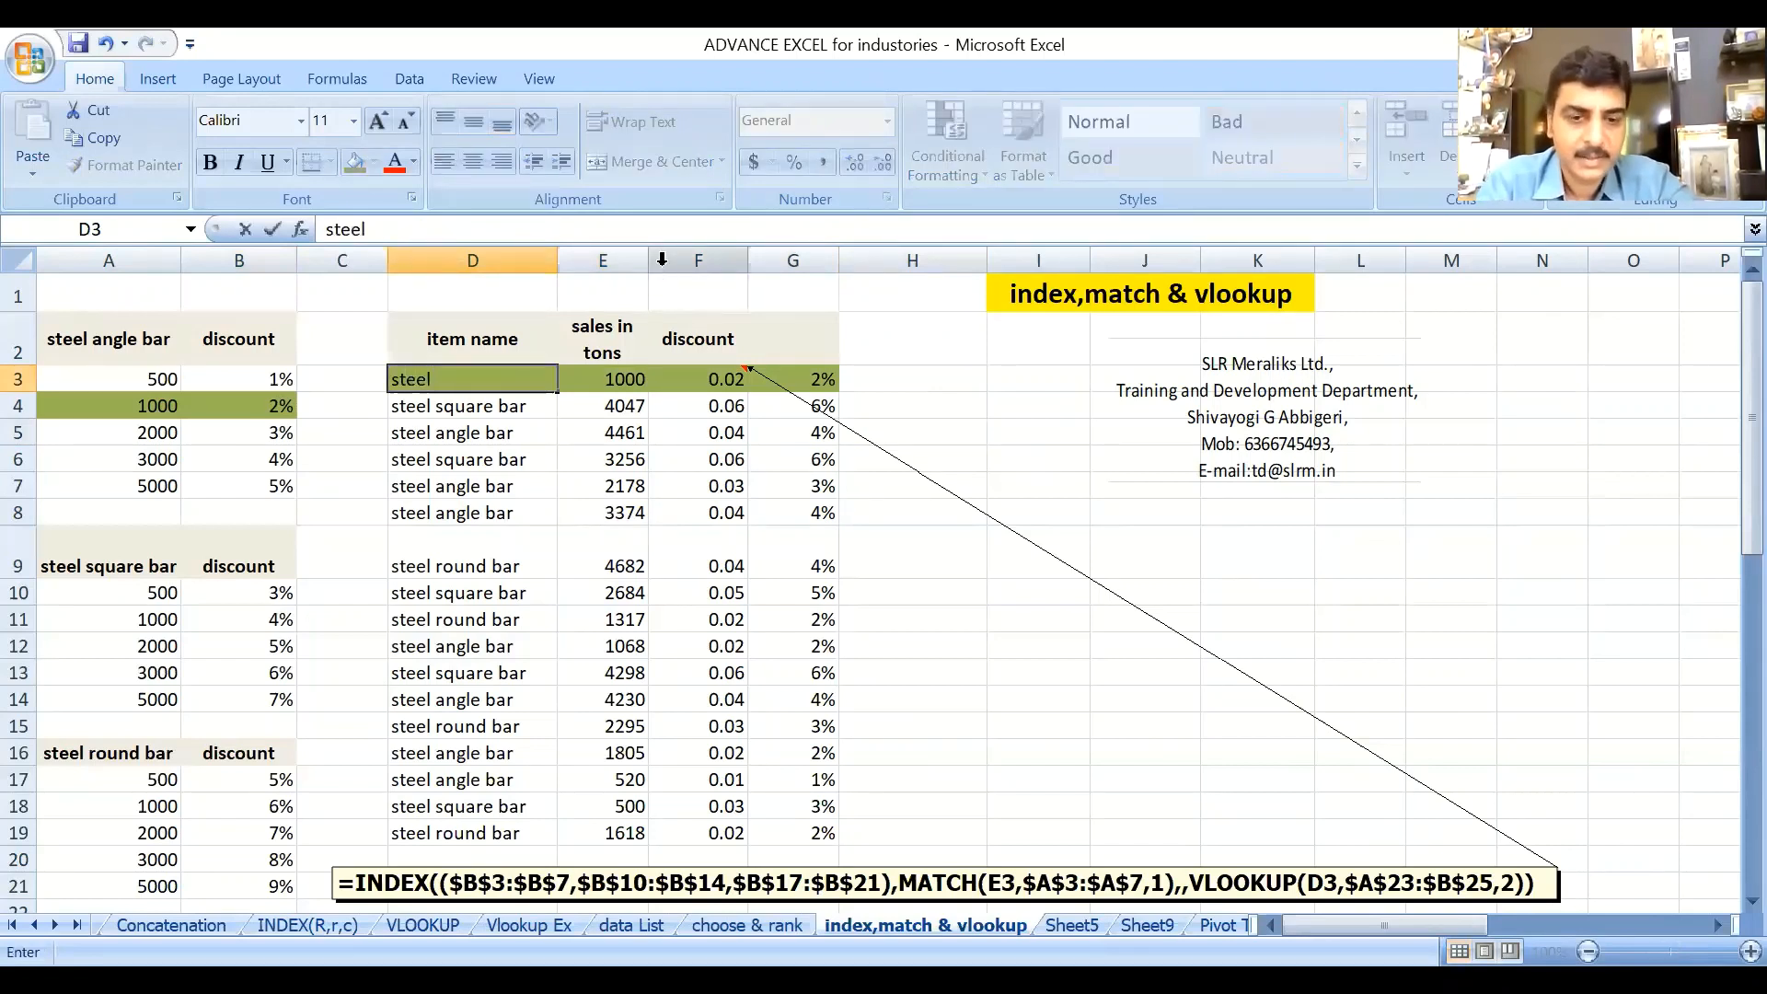
pyautogui.write(' s')
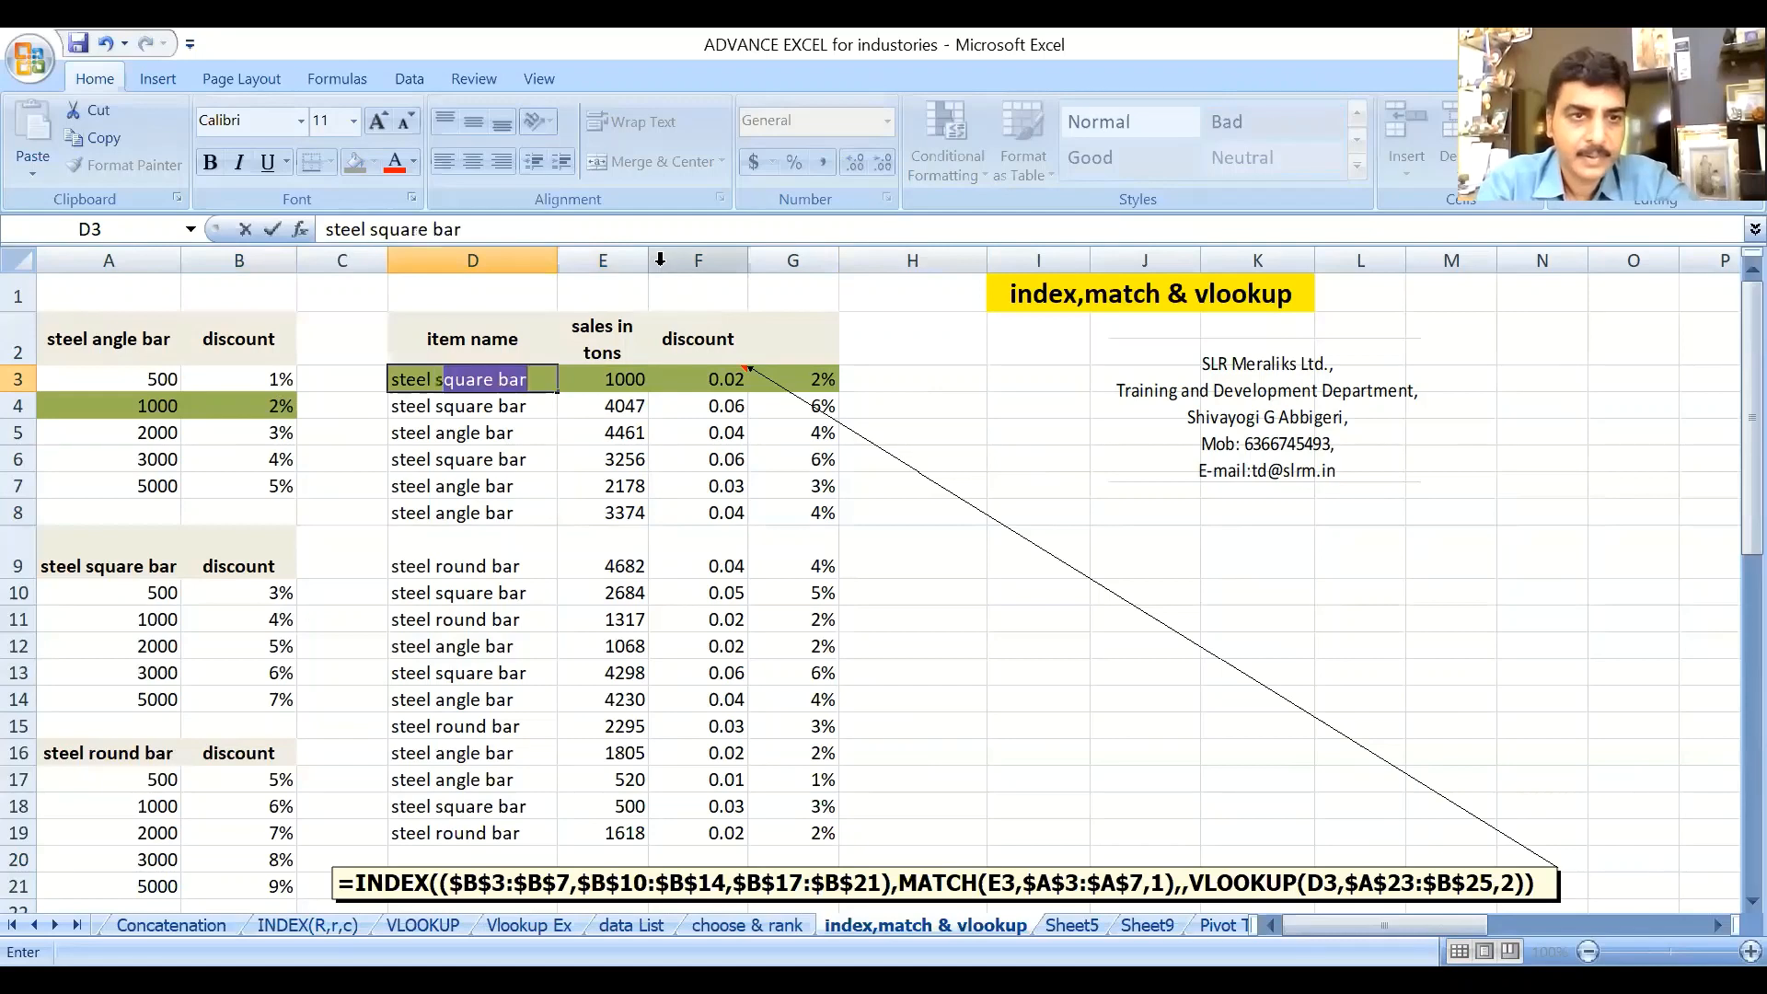
pyautogui.click(659, 260)
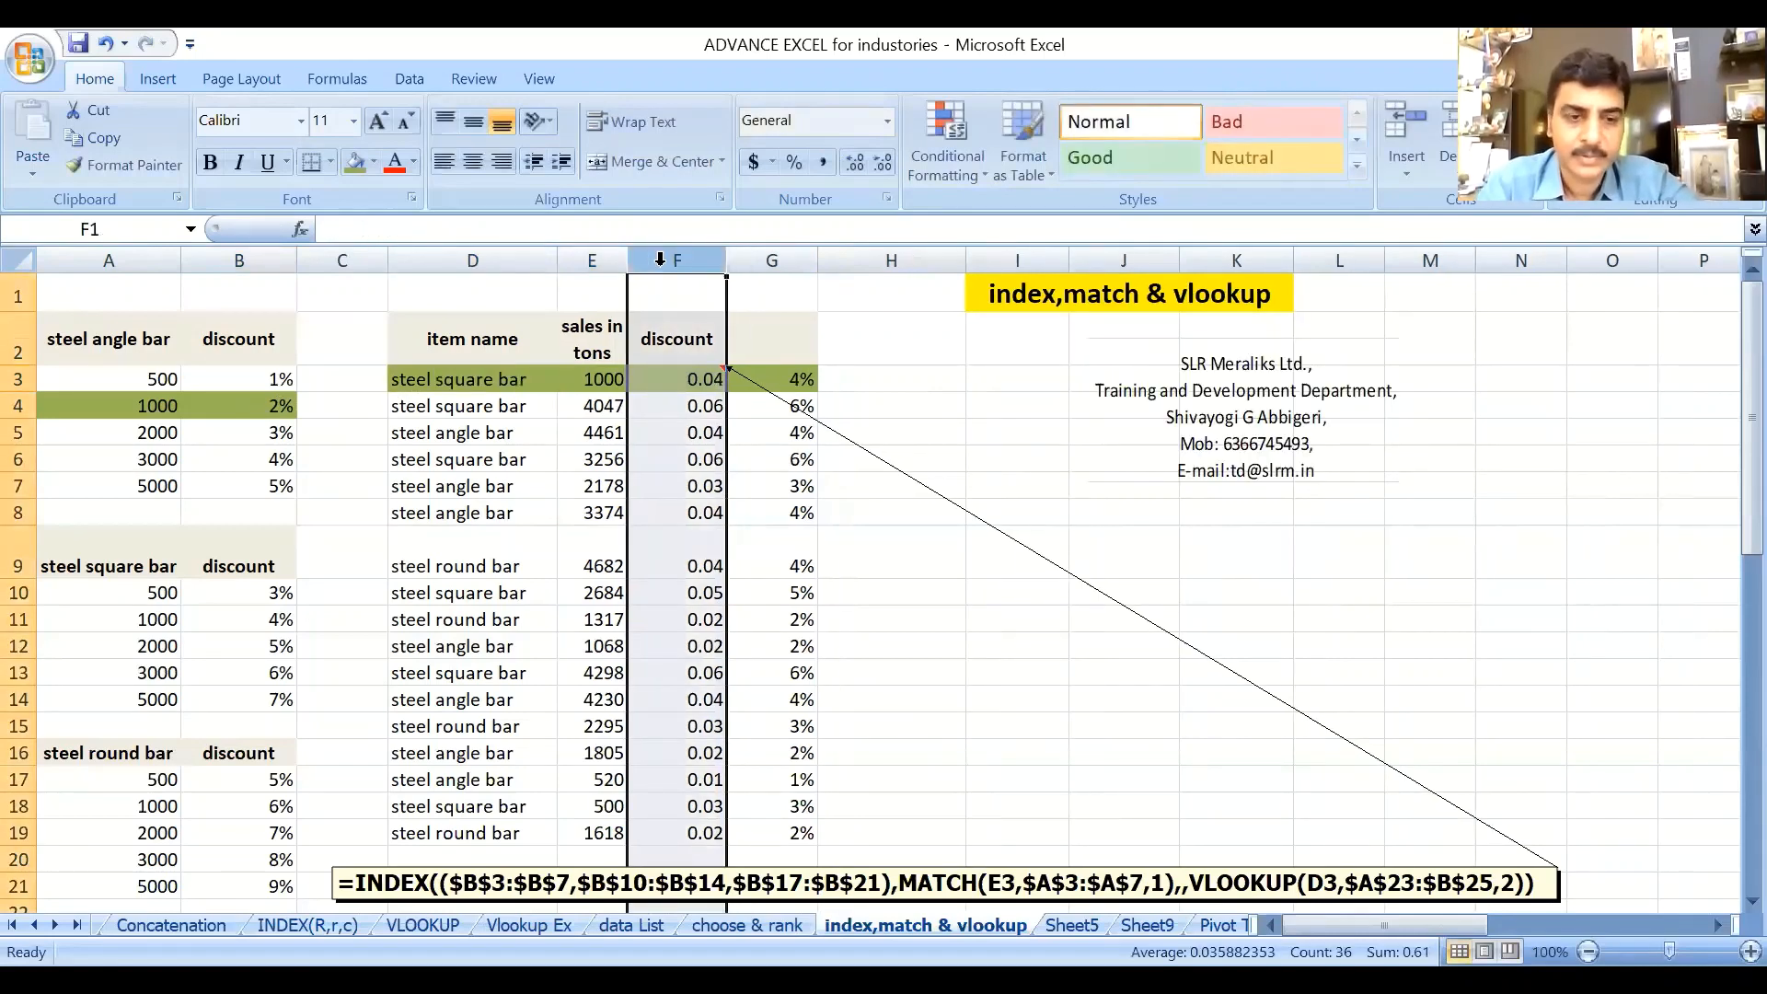
pyautogui.click(1012, 616)
pyautogui.click(506, 386)
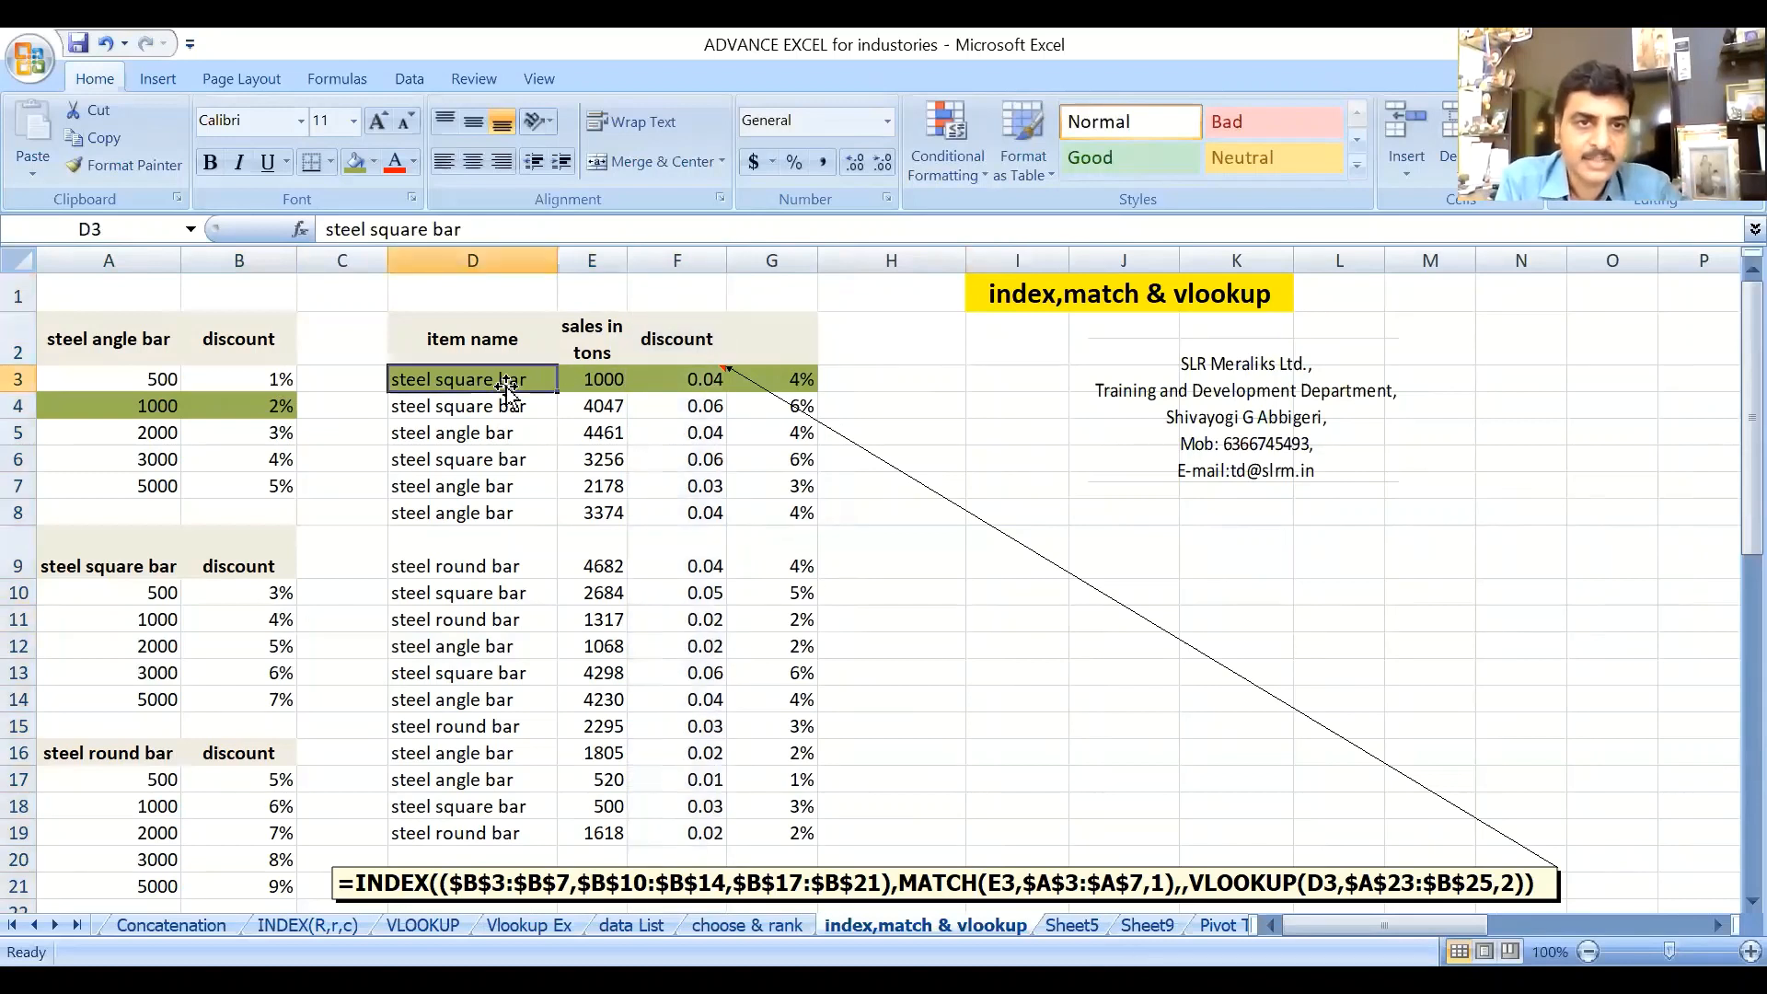
pyautogui.click(600, 381)
pyautogui.click(687, 381)
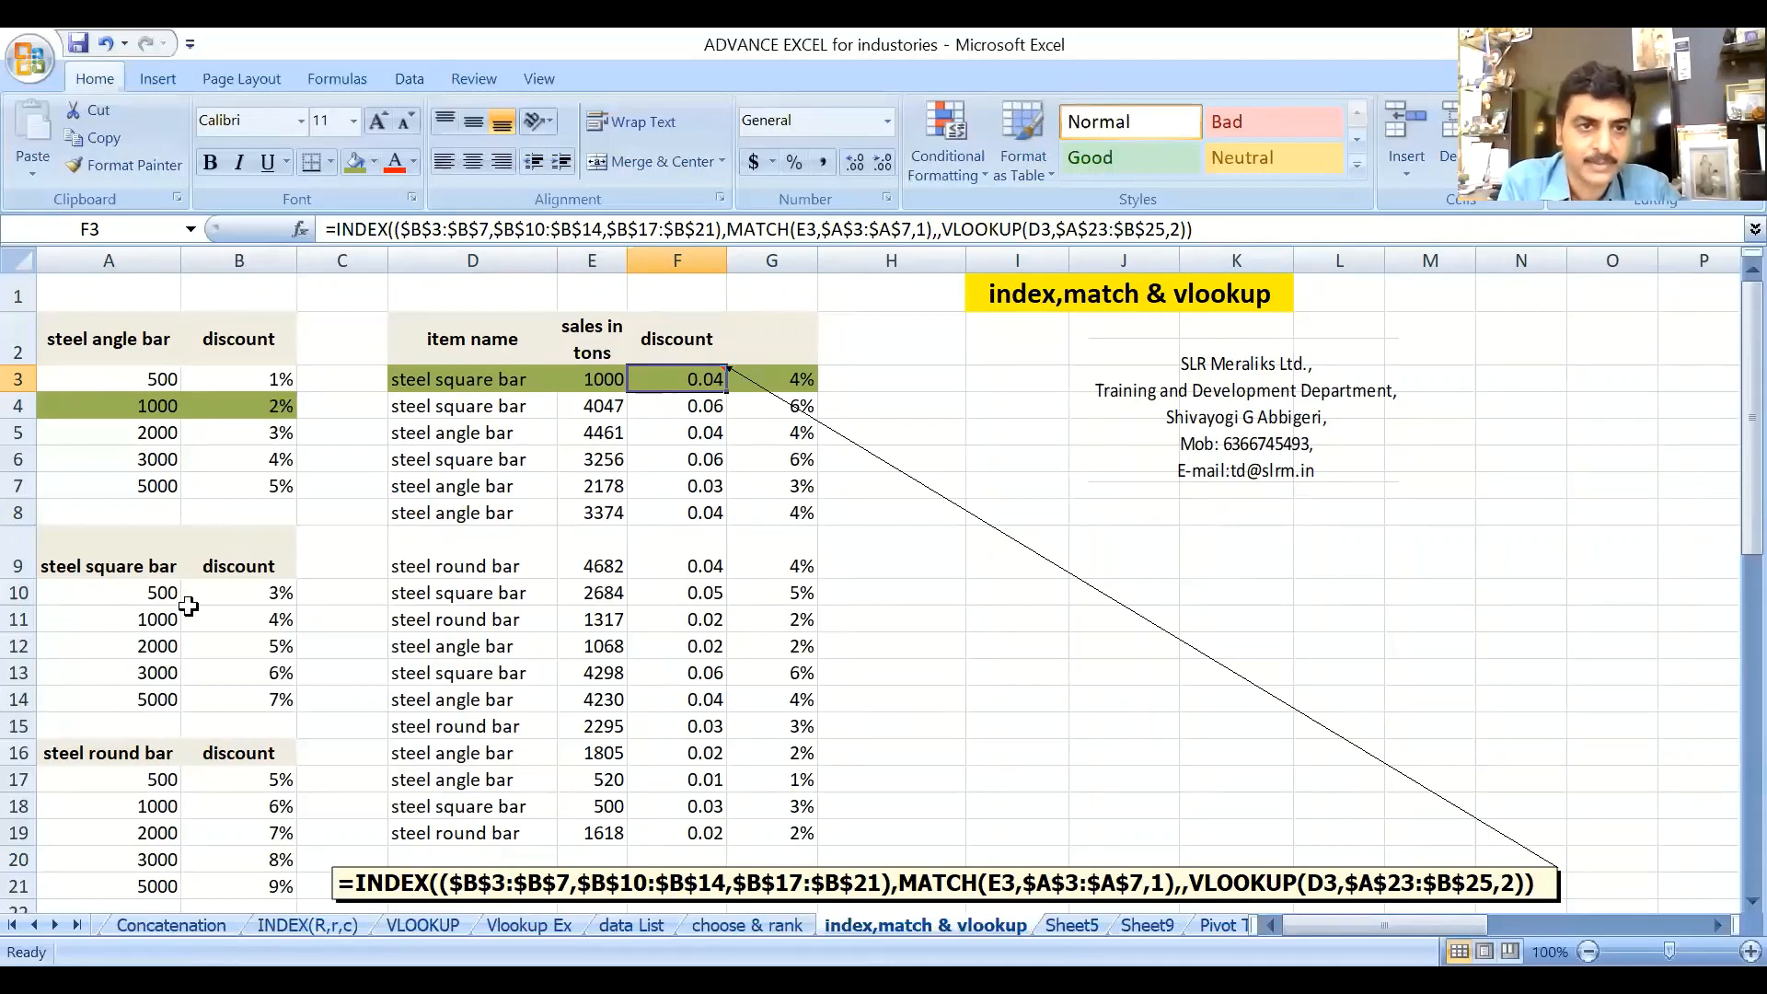
pyautogui.moveTo(120, 617); pyautogui.dragTo(276, 610)
# Set the sales quantity of the first item in E3 to 3000.
pyautogui.click(604, 379)
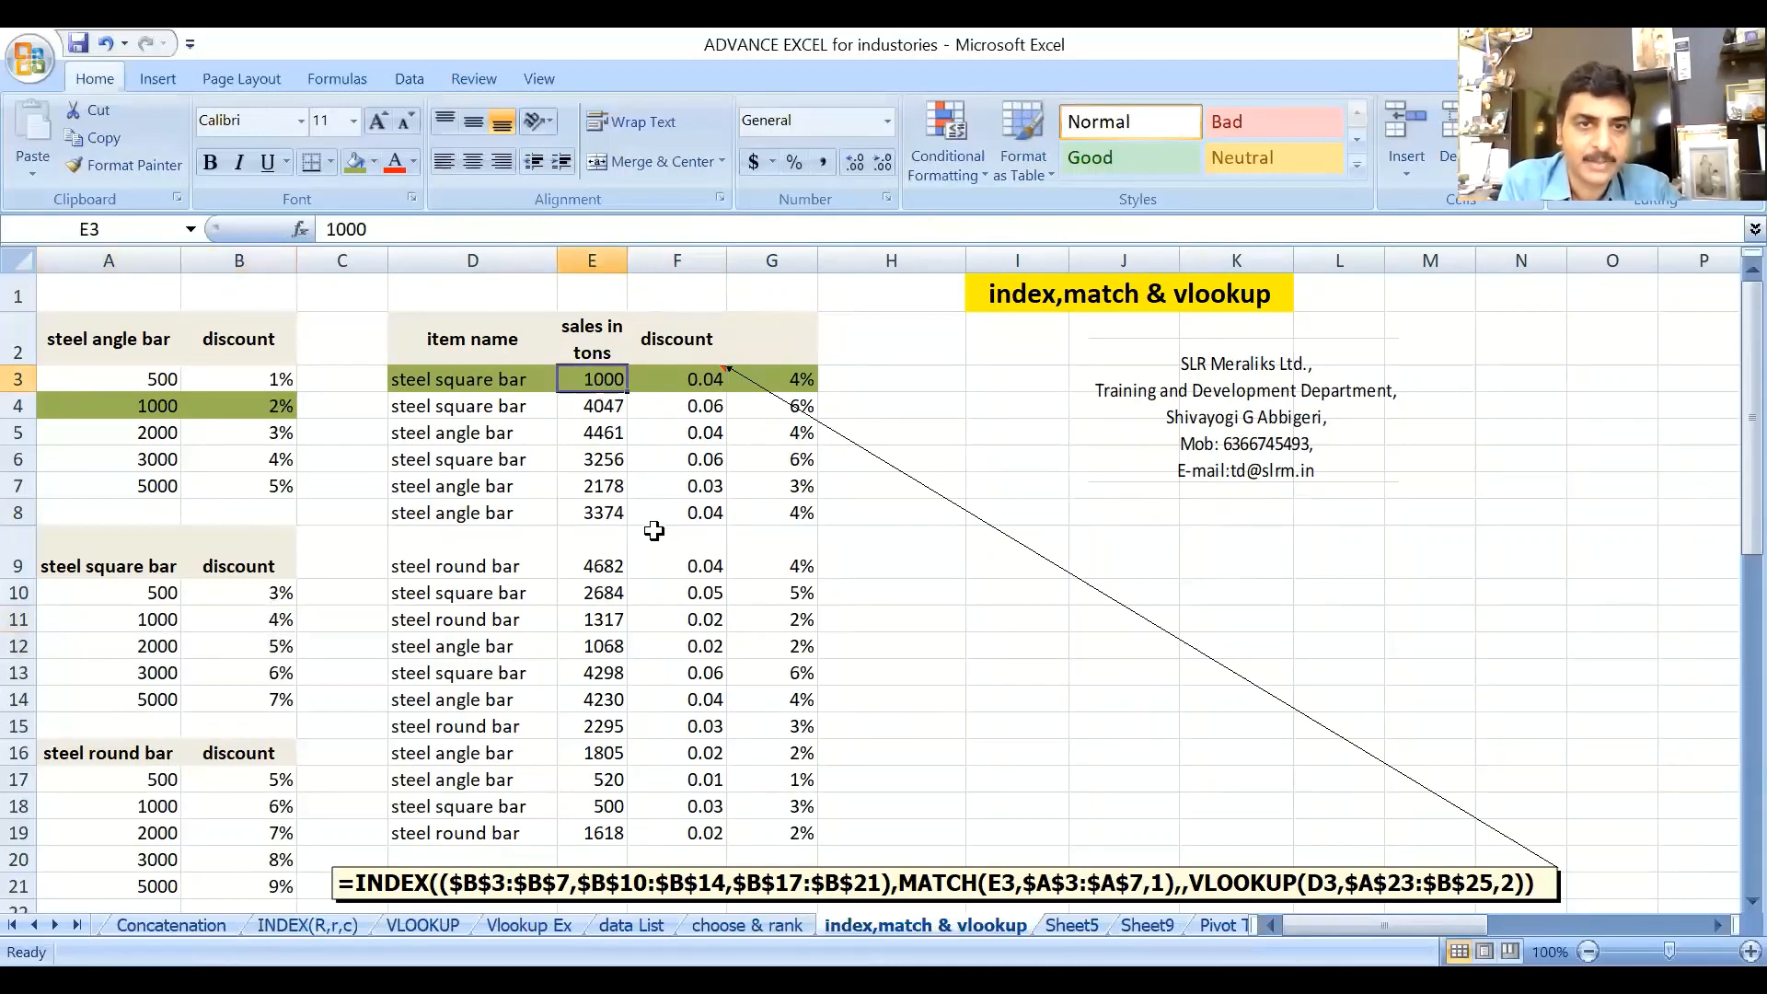
pyautogui.write('3')
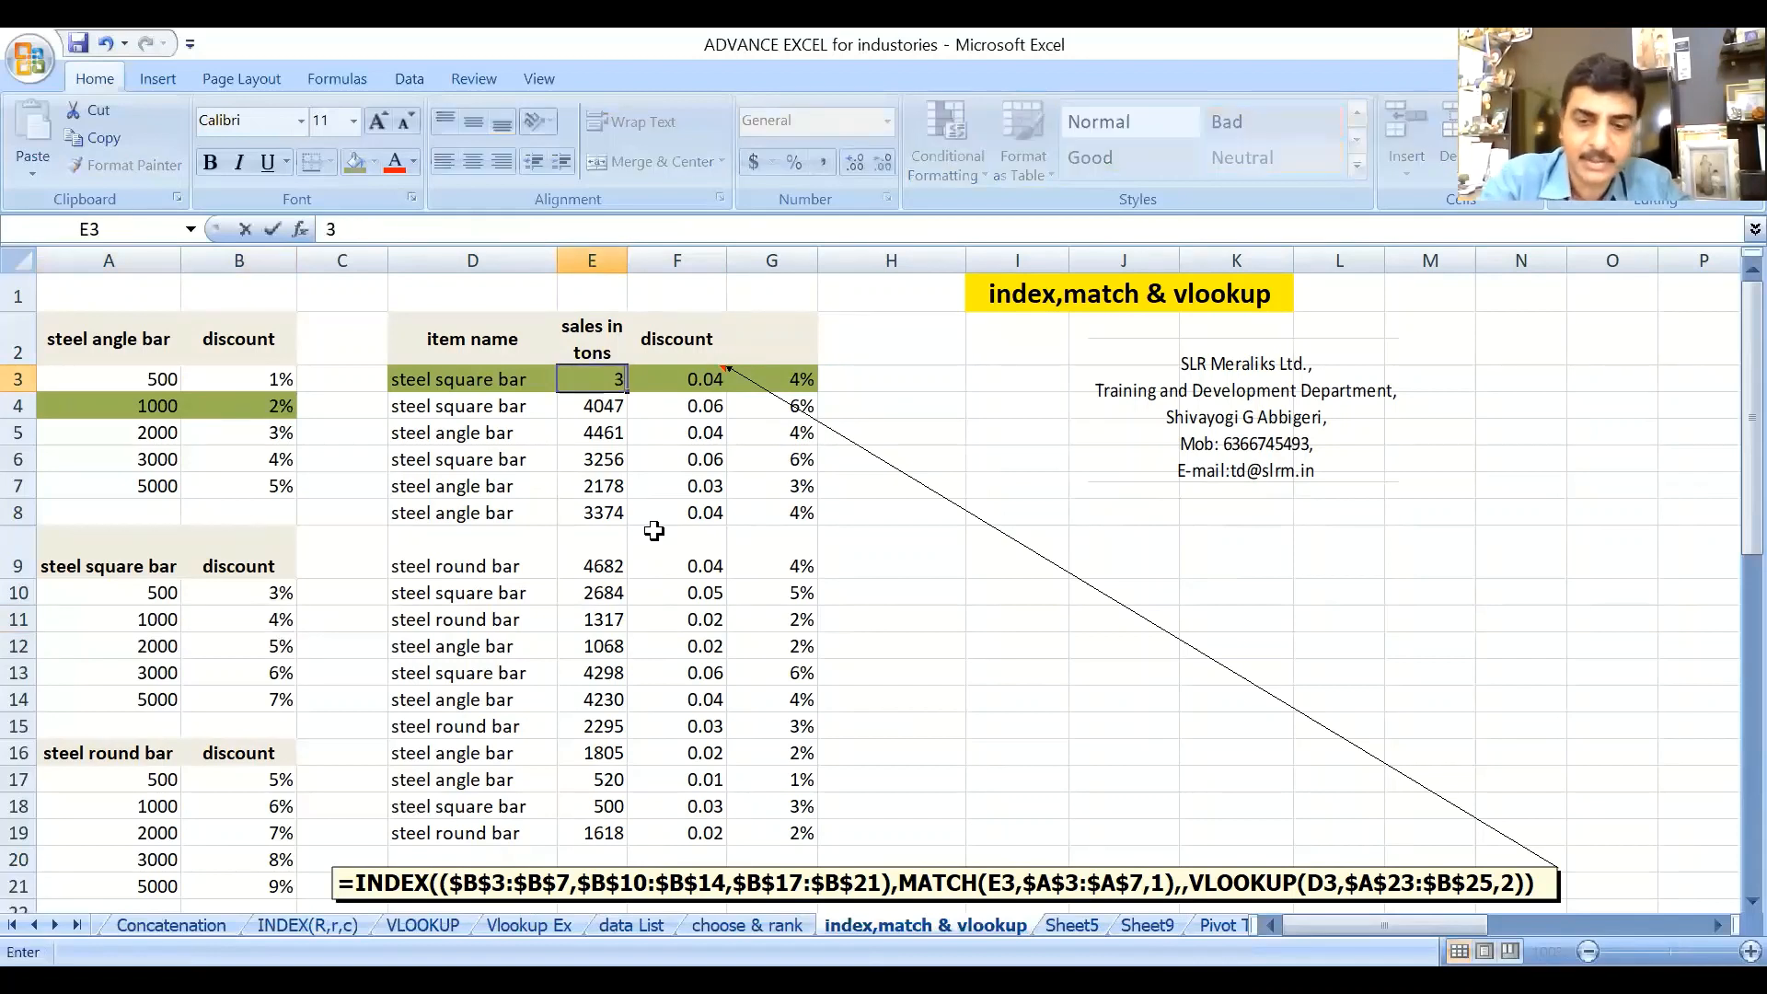
pyautogui.write('000')
pyautogui.press('Return')
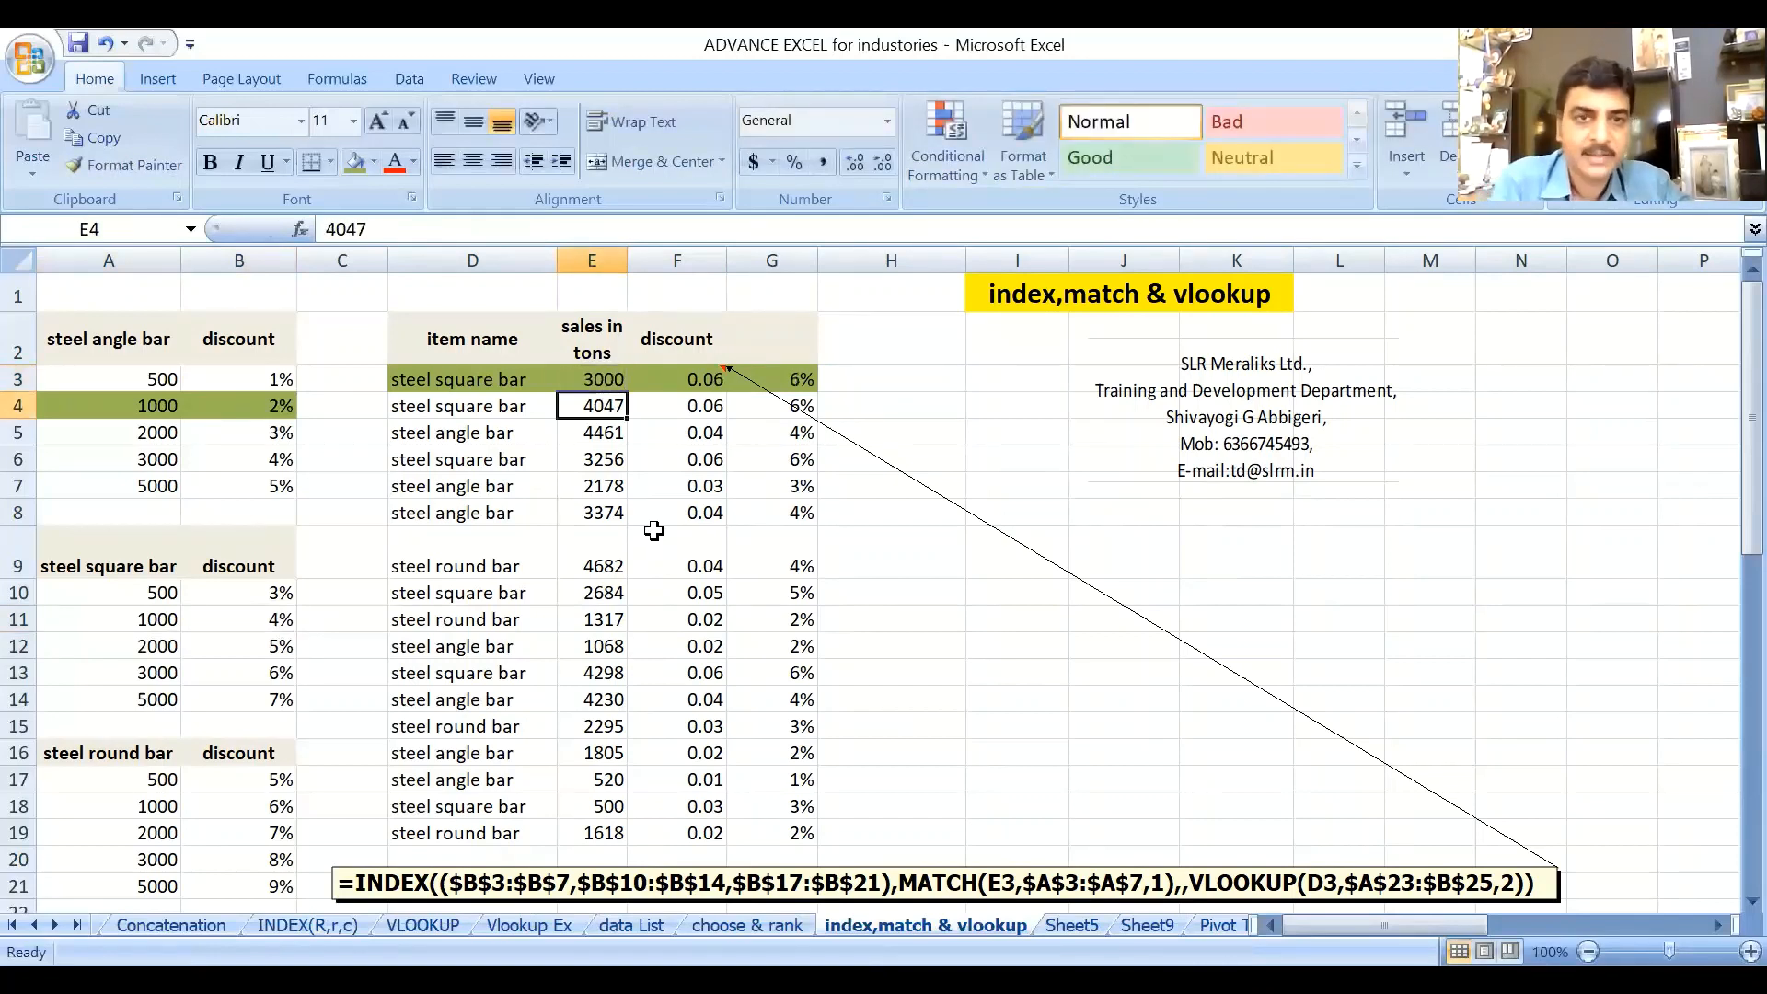
# Fill the 3000-ton row A13:B13 of the steel square bar table with olive green and compare it with E3 and F3.
pyautogui.moveTo(138, 674); pyautogui.dragTo(237, 674)
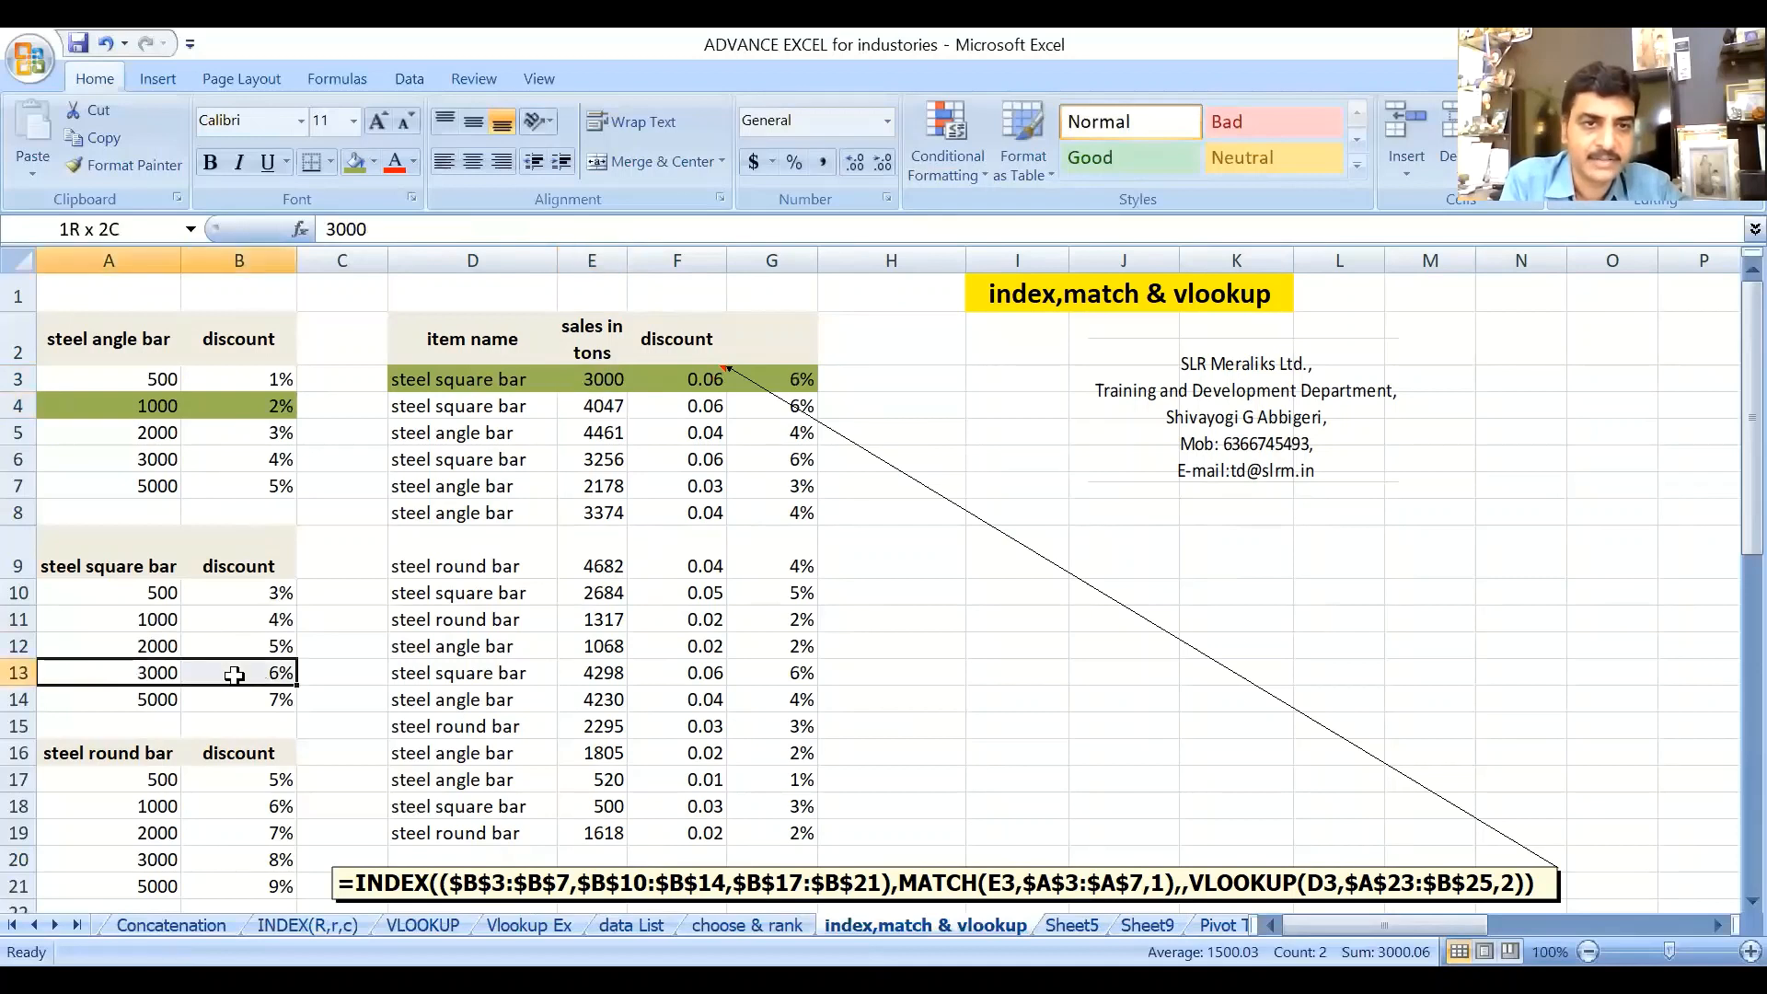
pyautogui.click(356, 161)
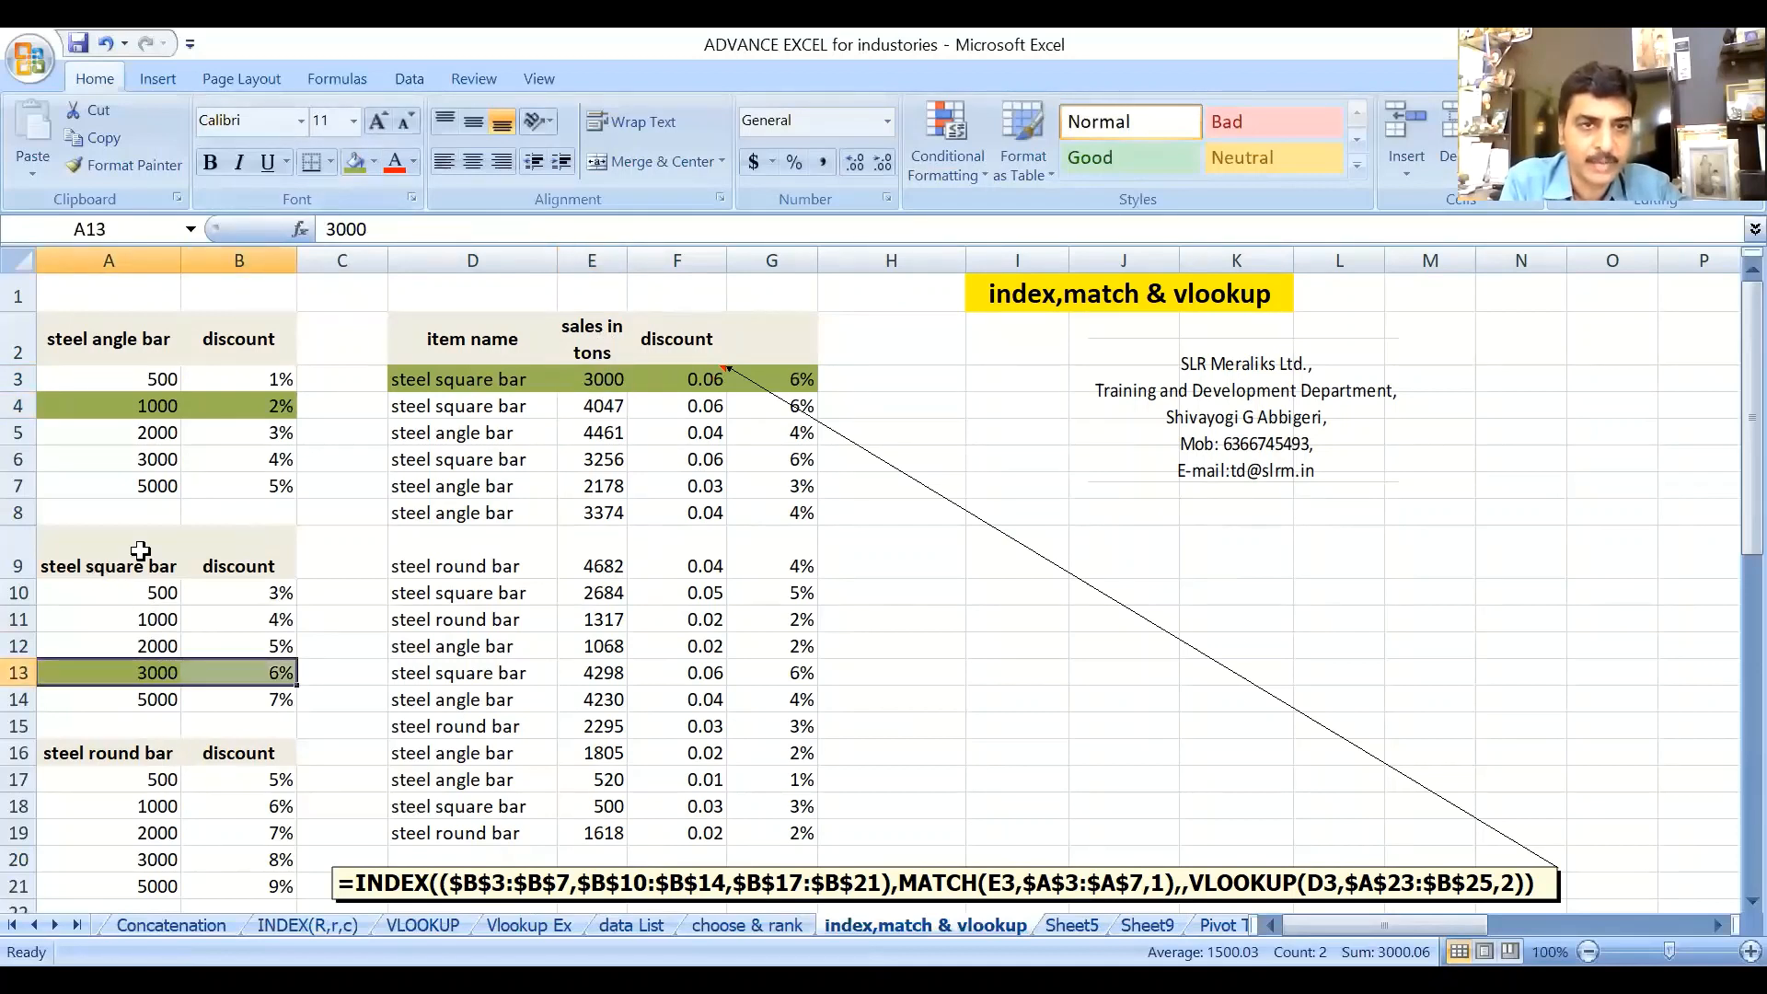
pyautogui.click(128, 589)
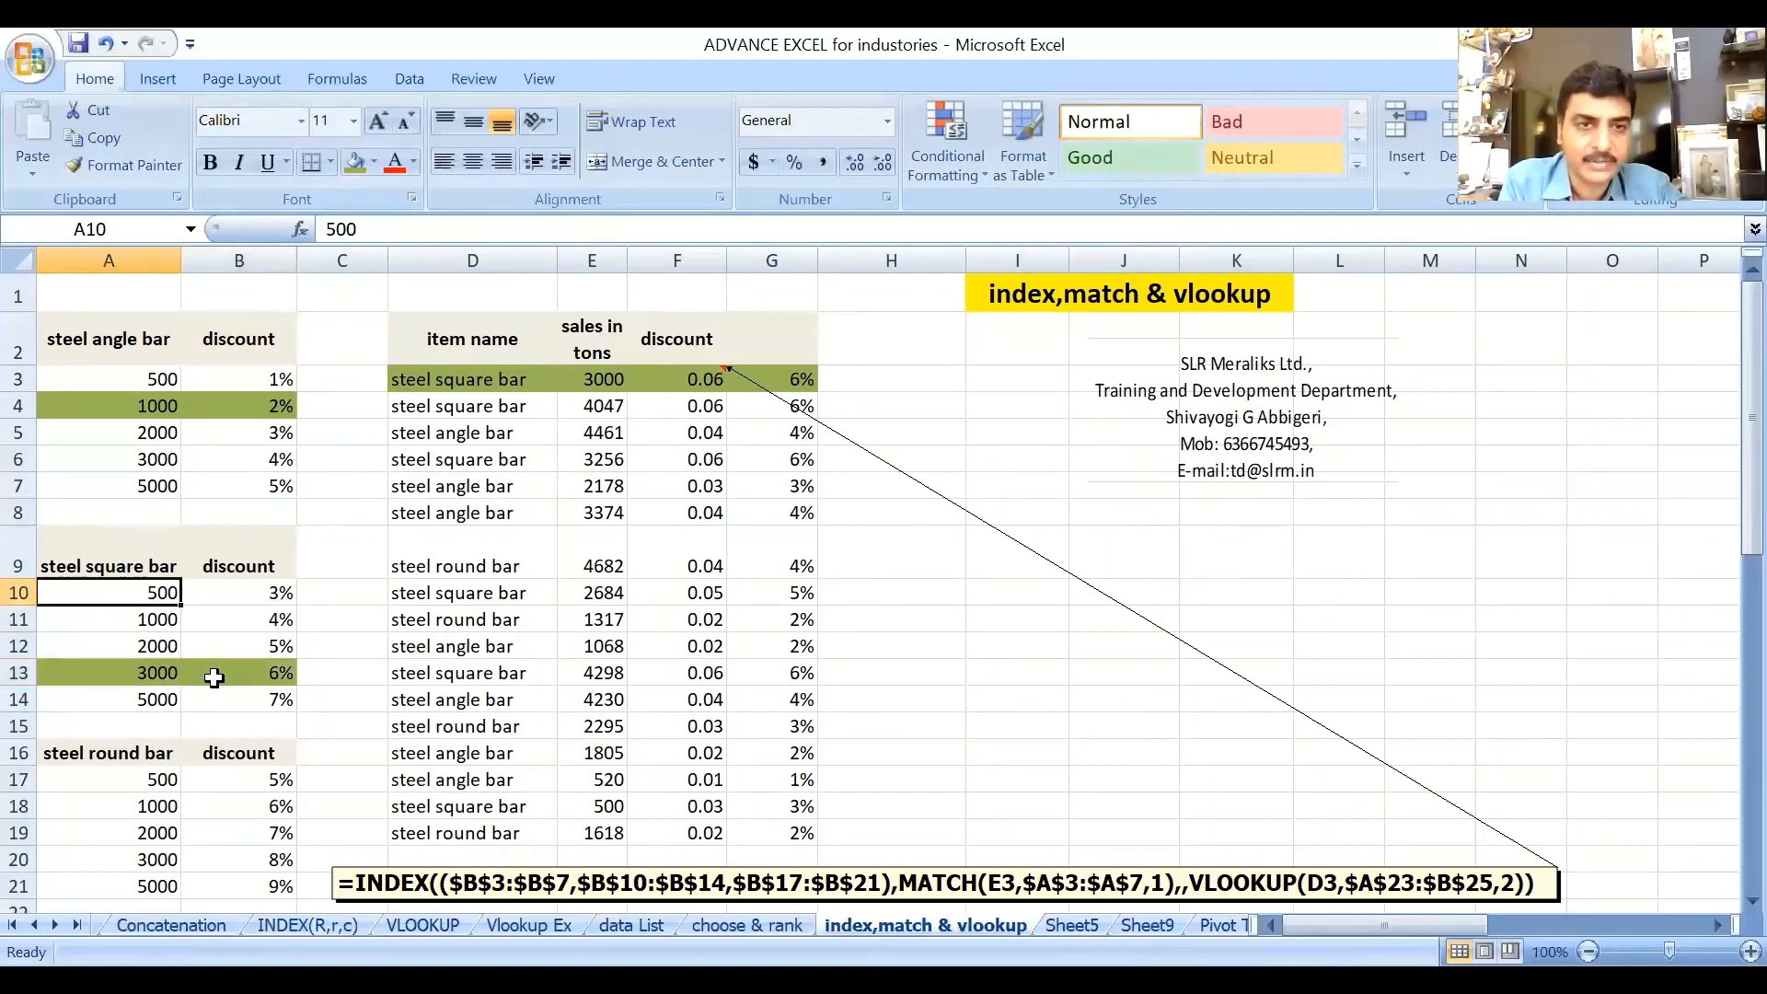
pyautogui.click(600, 370)
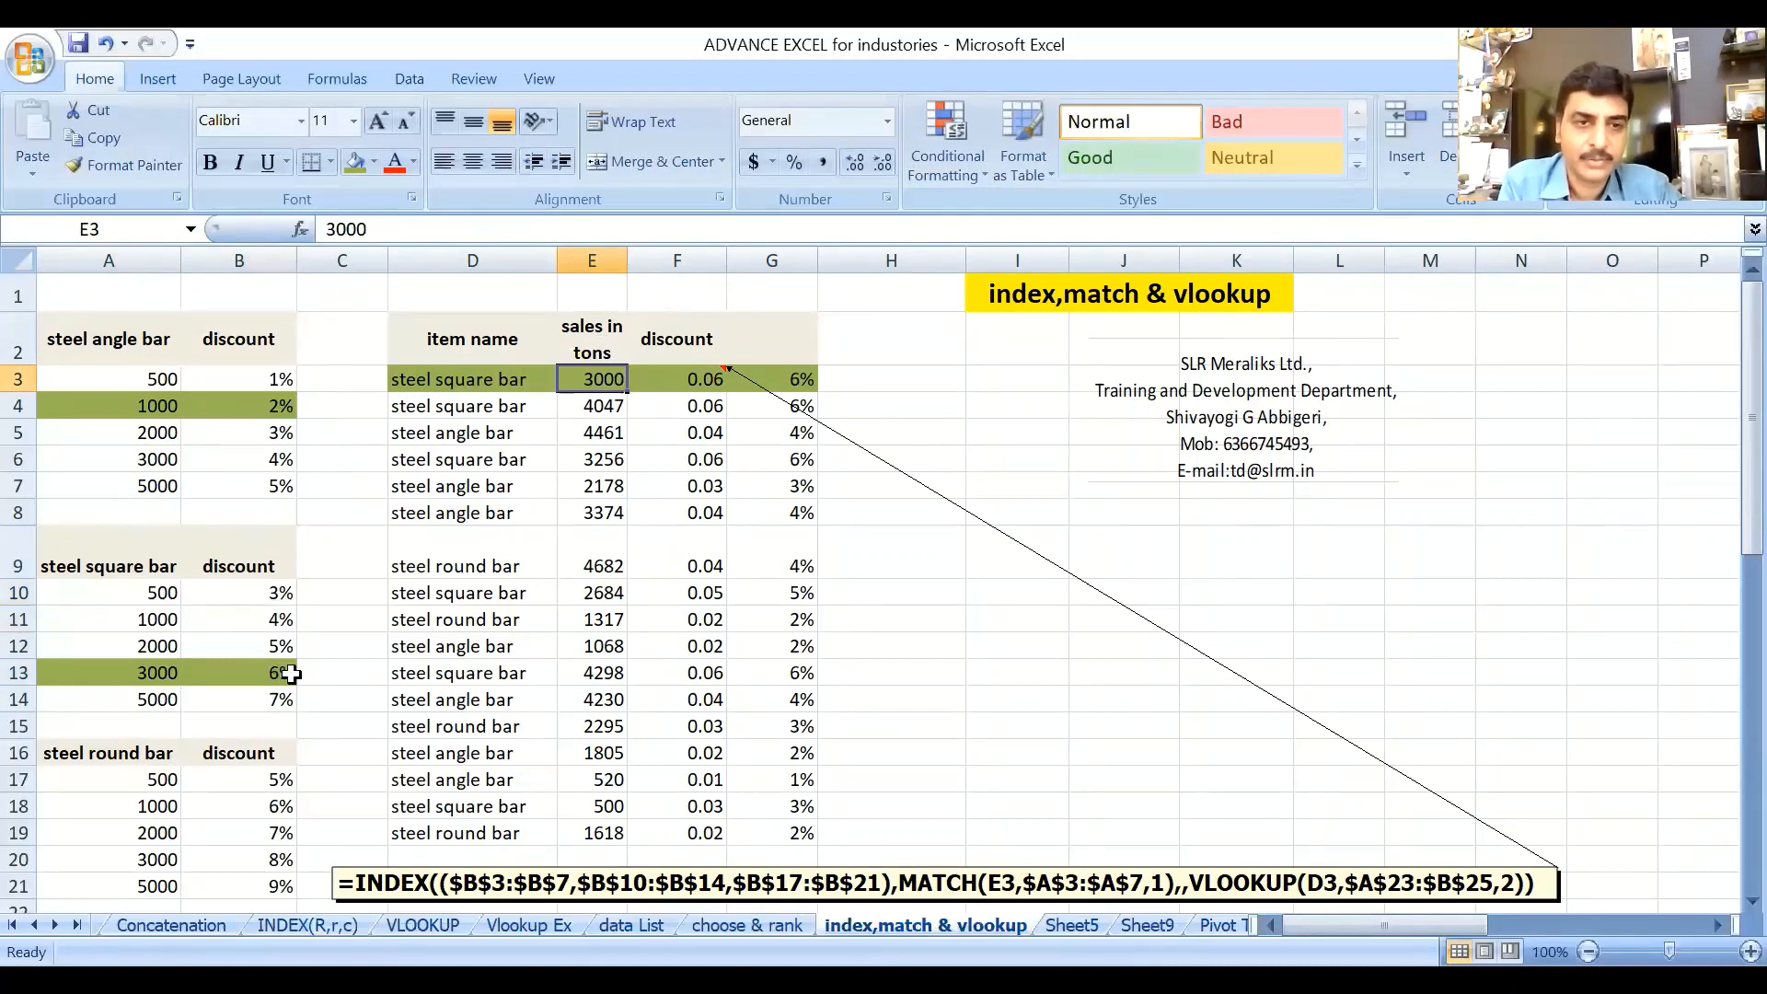
pyautogui.click(266, 662)
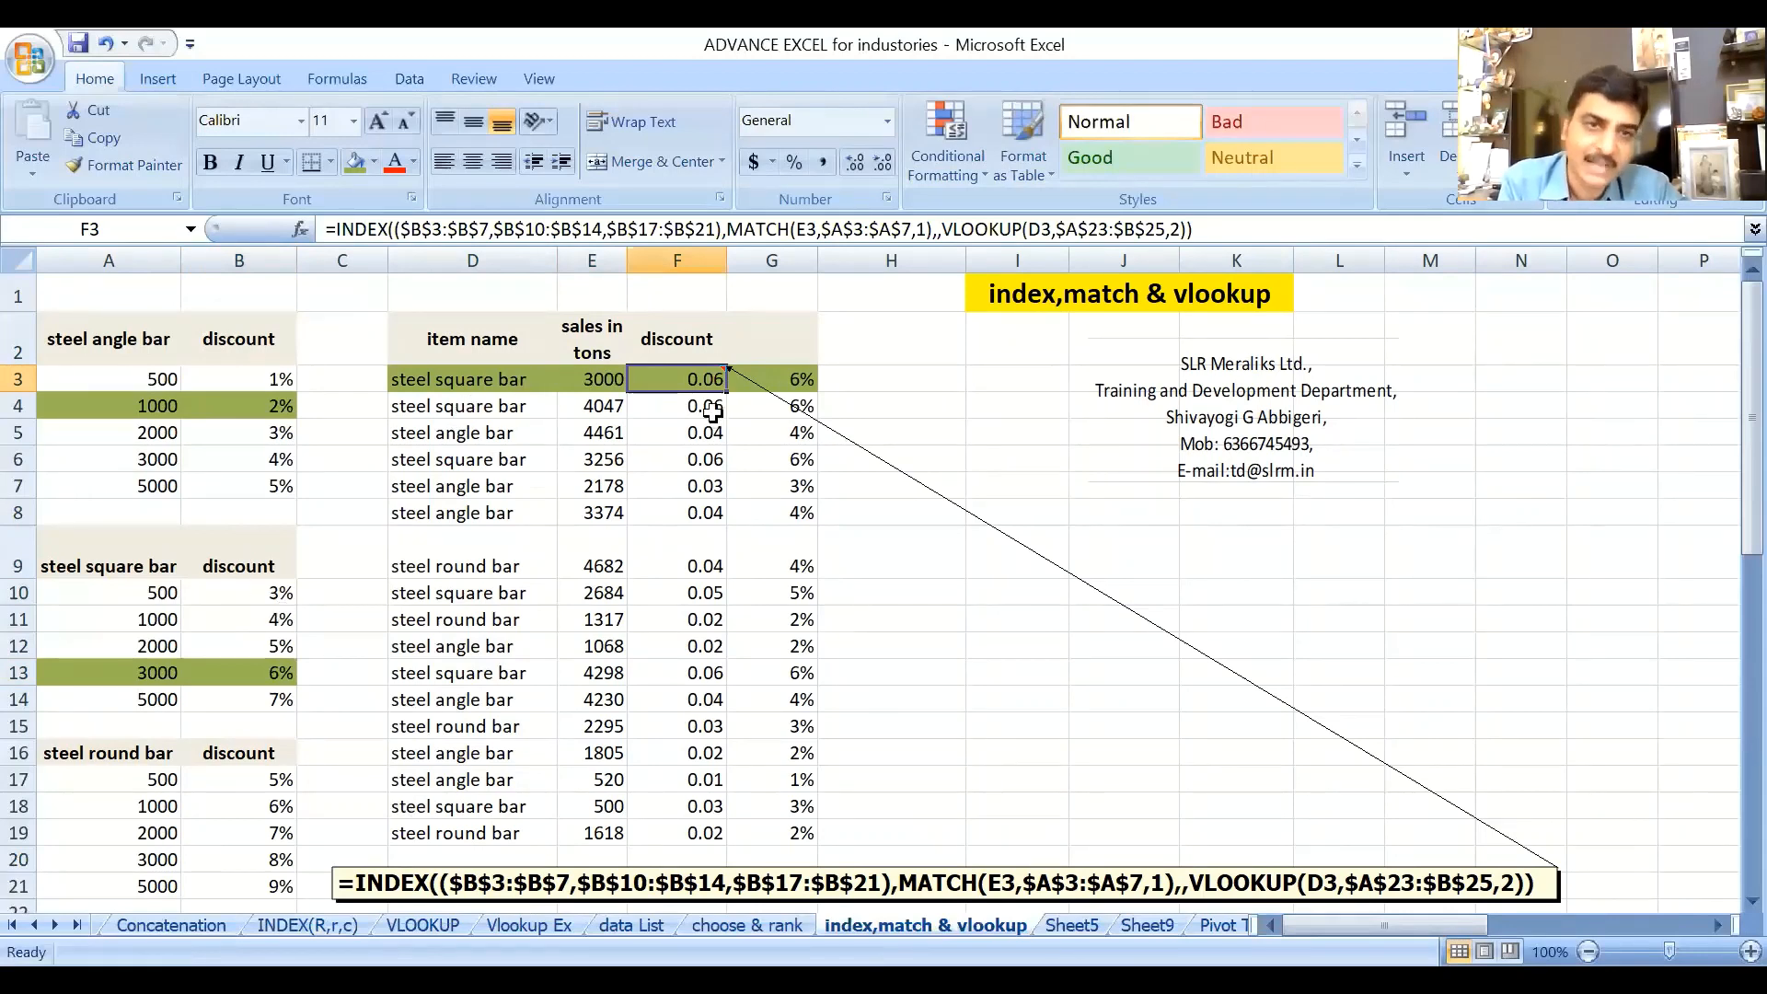
pyautogui.click(603, 405)
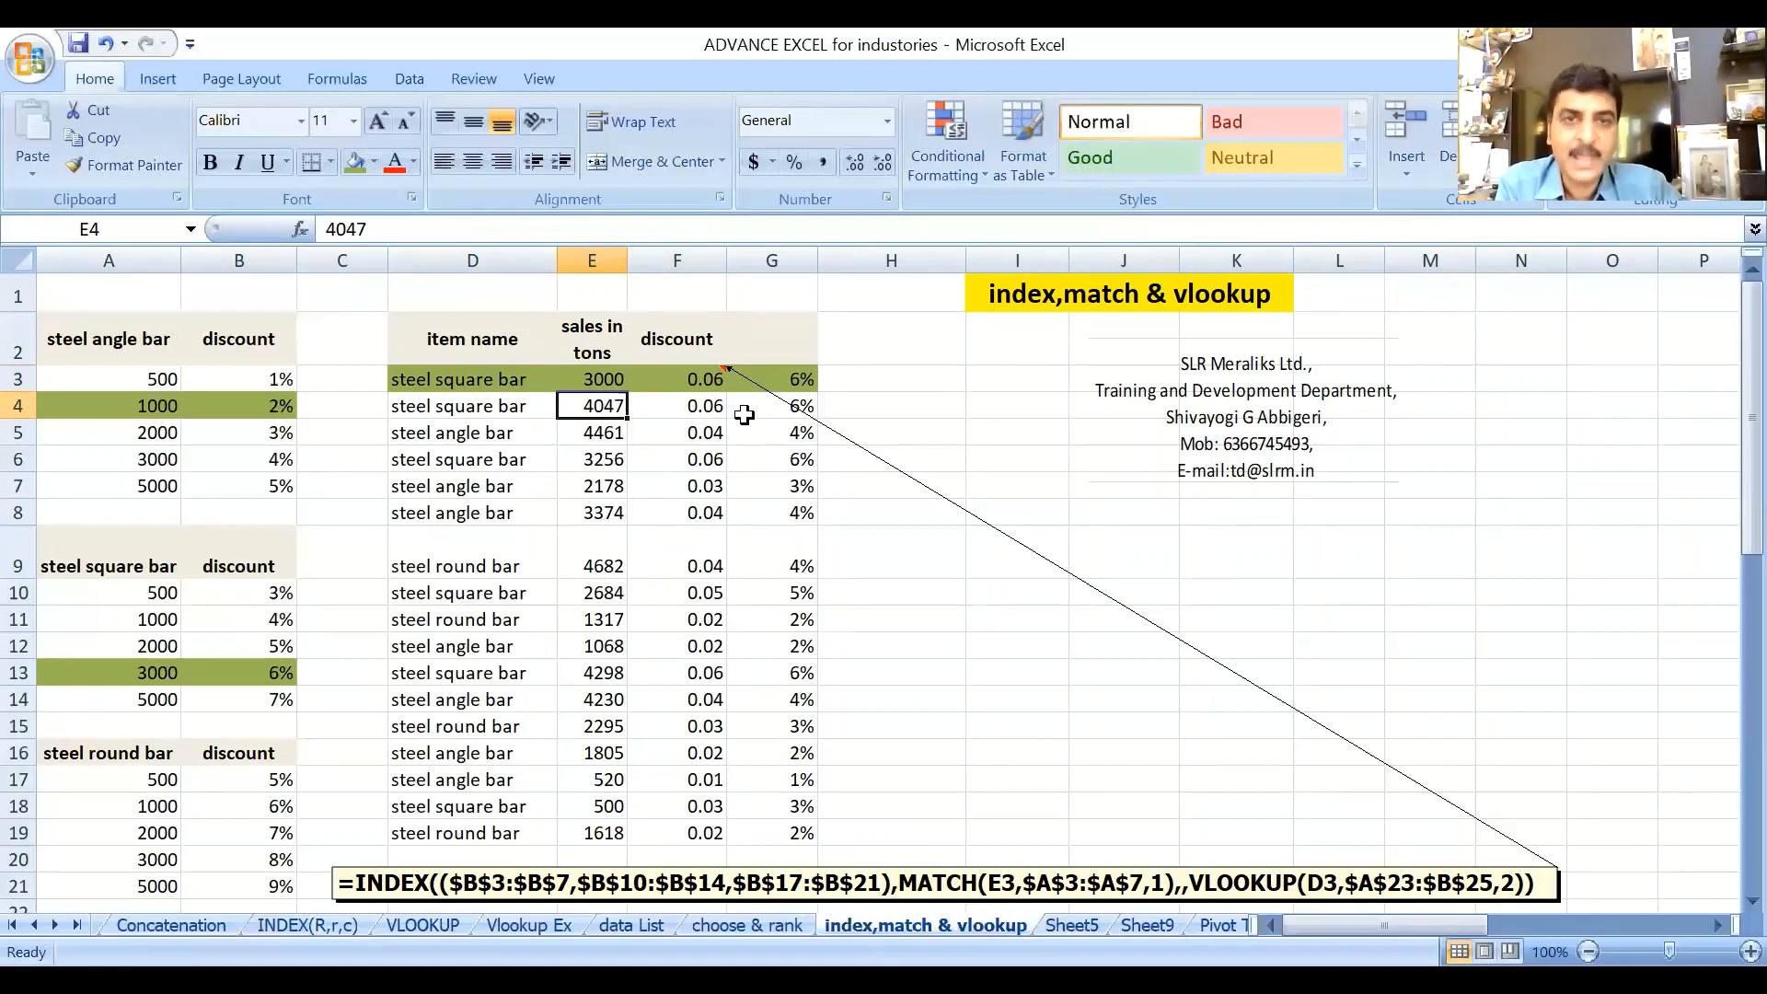
pyautogui.click(709, 382)
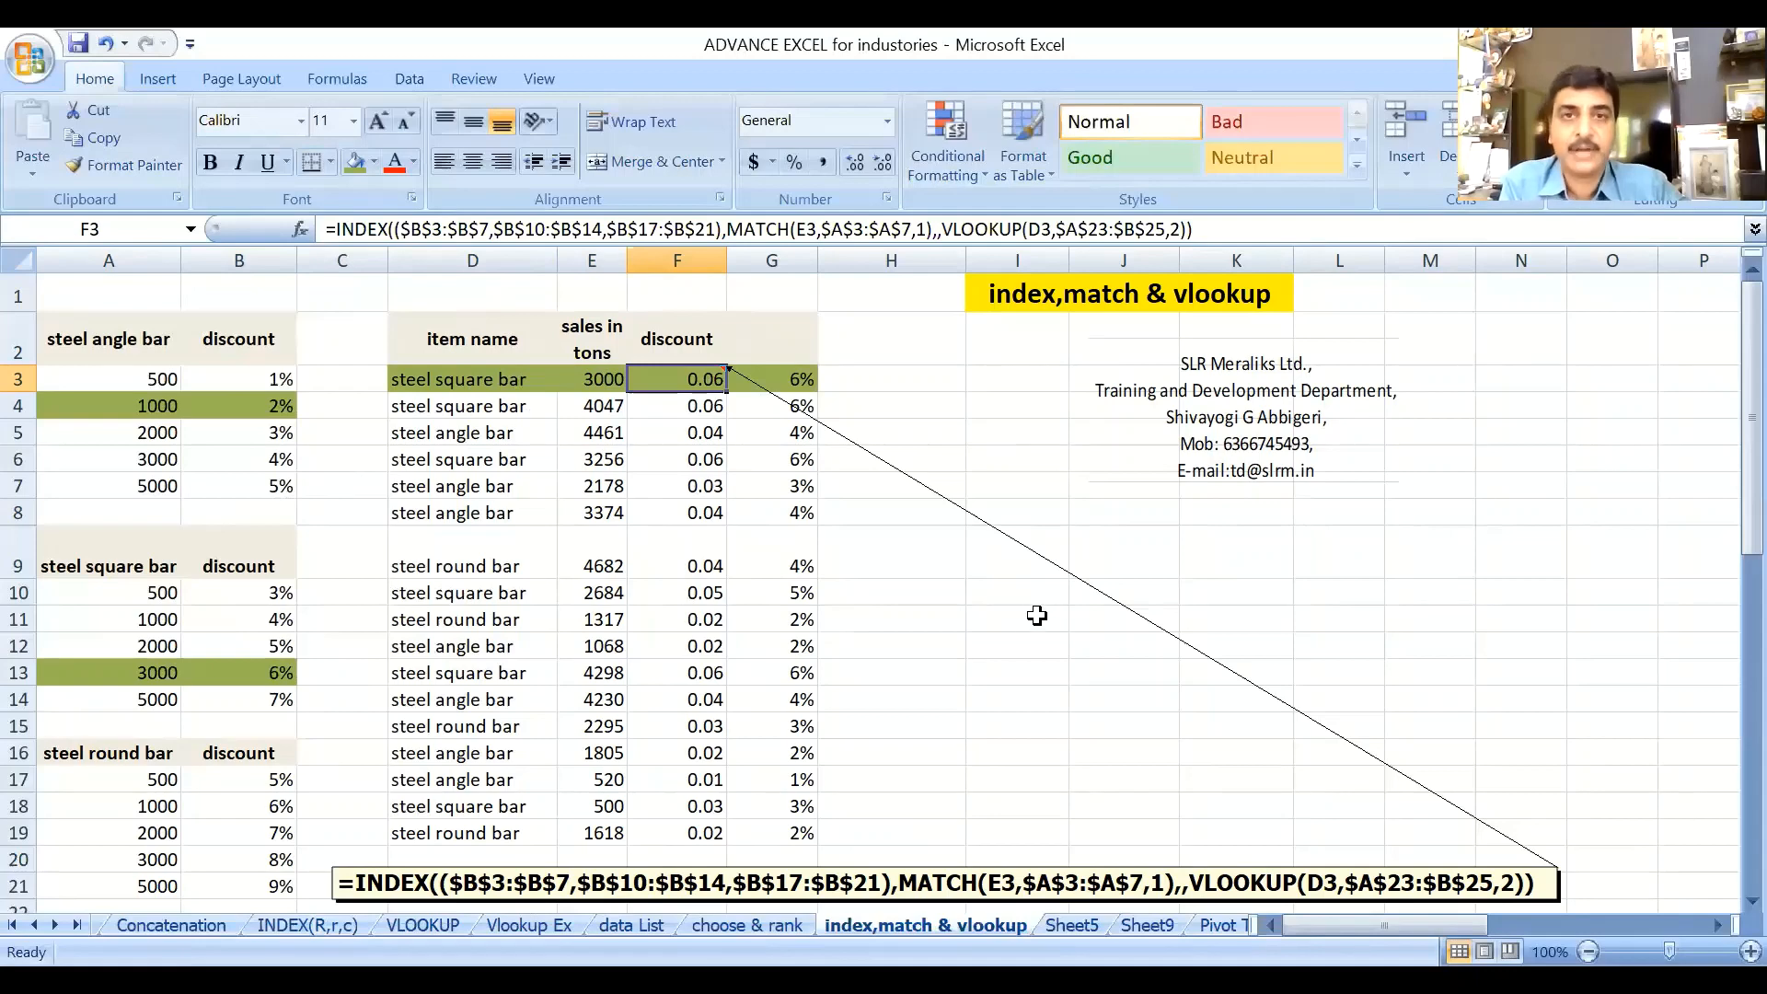
# Narrow column H slightly.
pyautogui.scroll(-1, 322, 744)
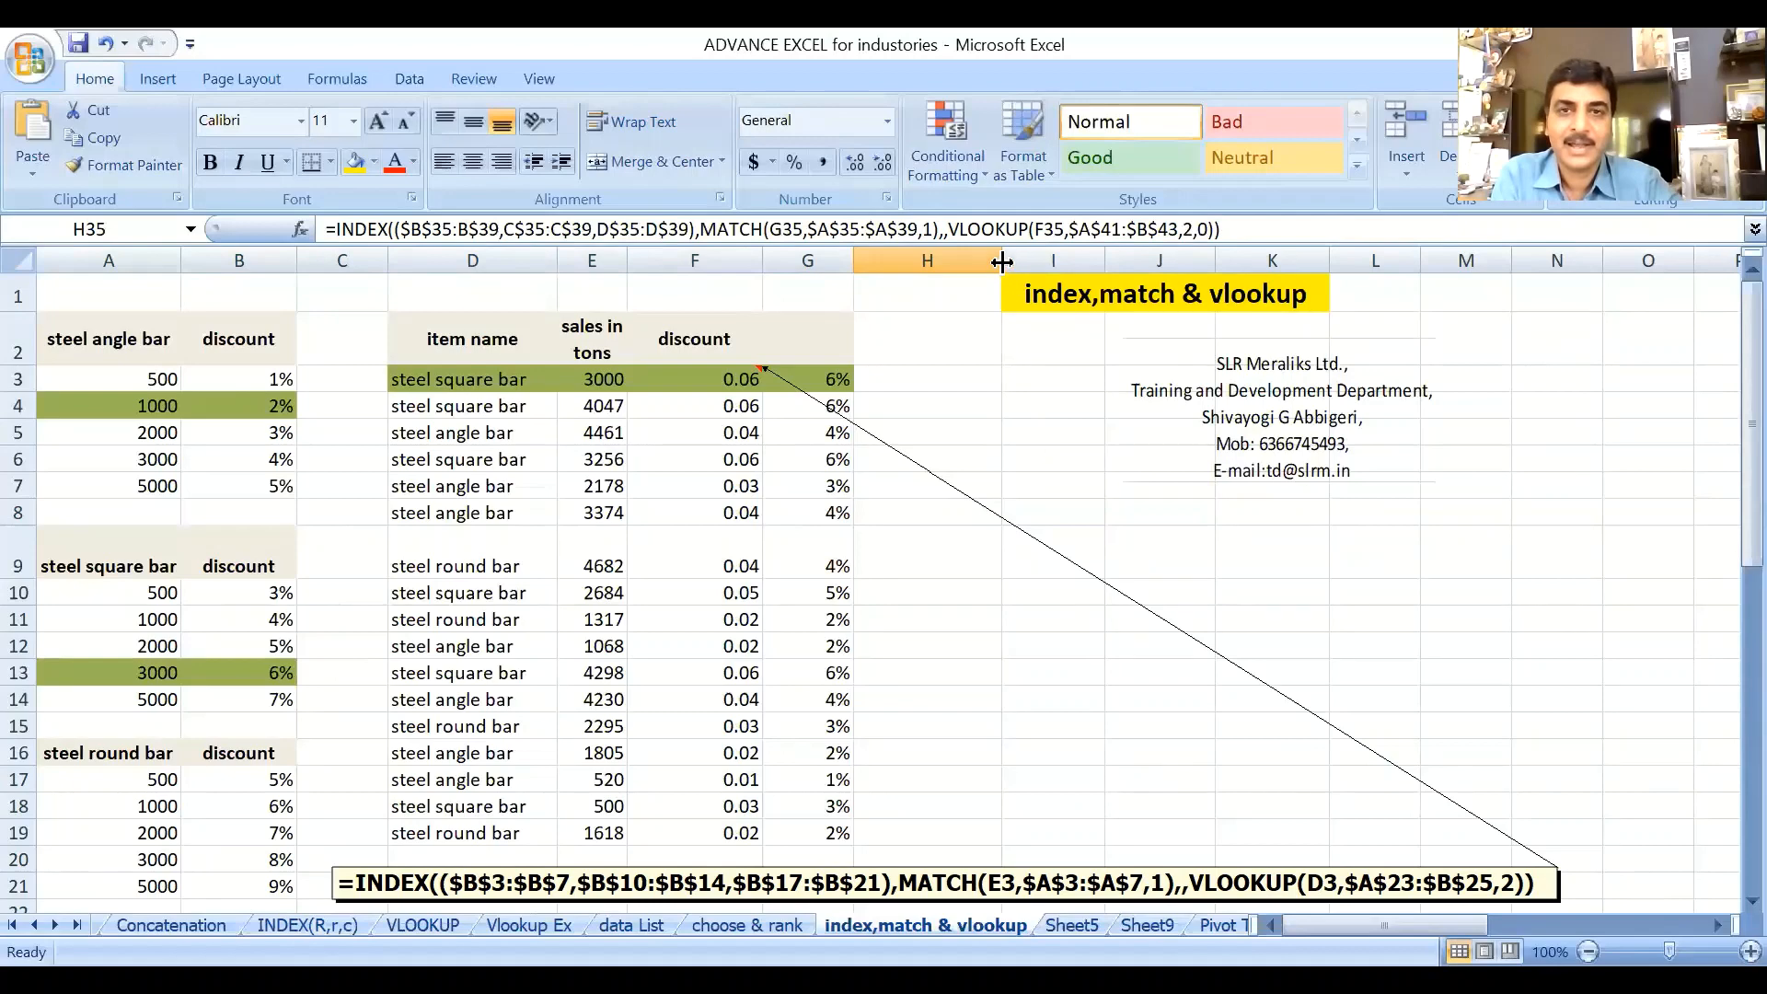
pyautogui.moveTo(1001, 263); pyautogui.dragTo(973, 263)
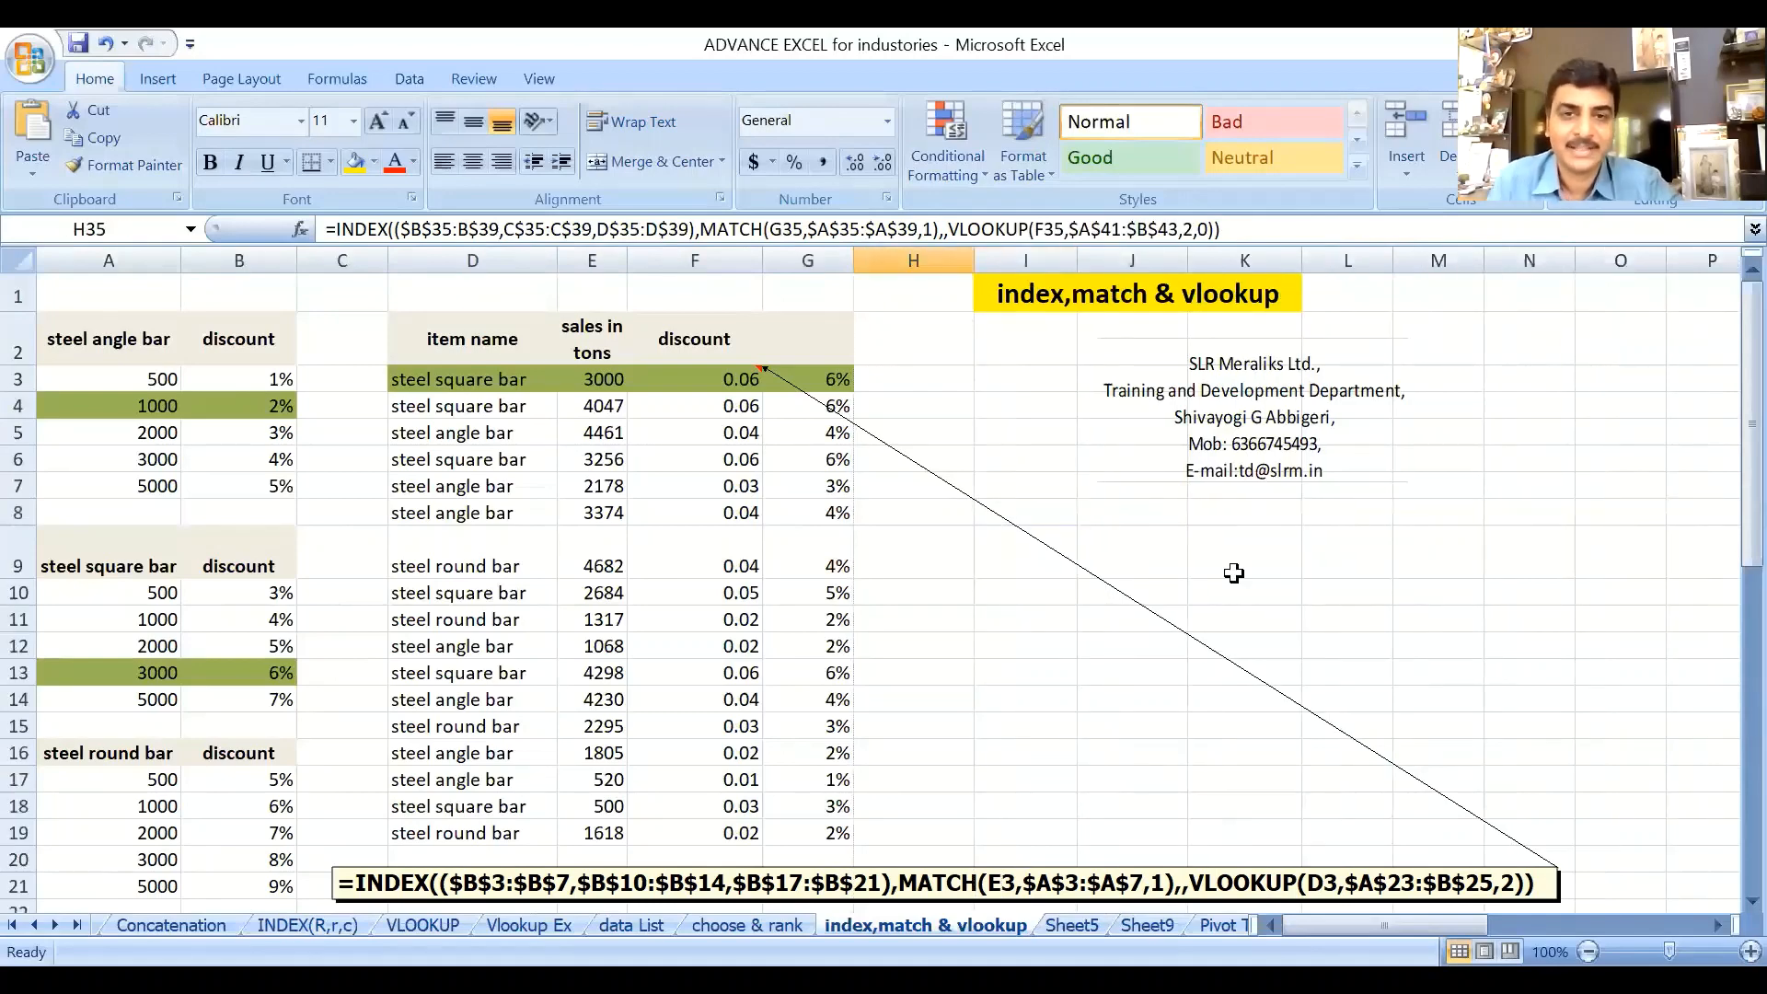